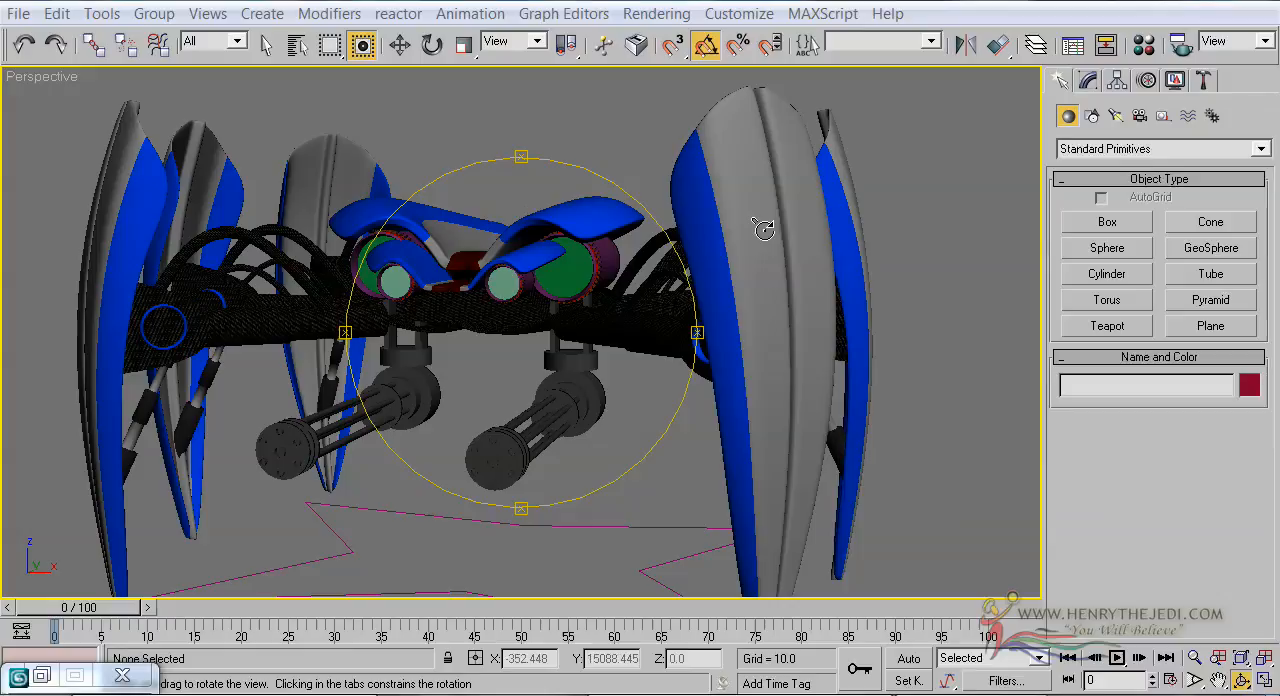
Assign the mental ray Renderer as the production renderer in the render setup
click(672, 12)
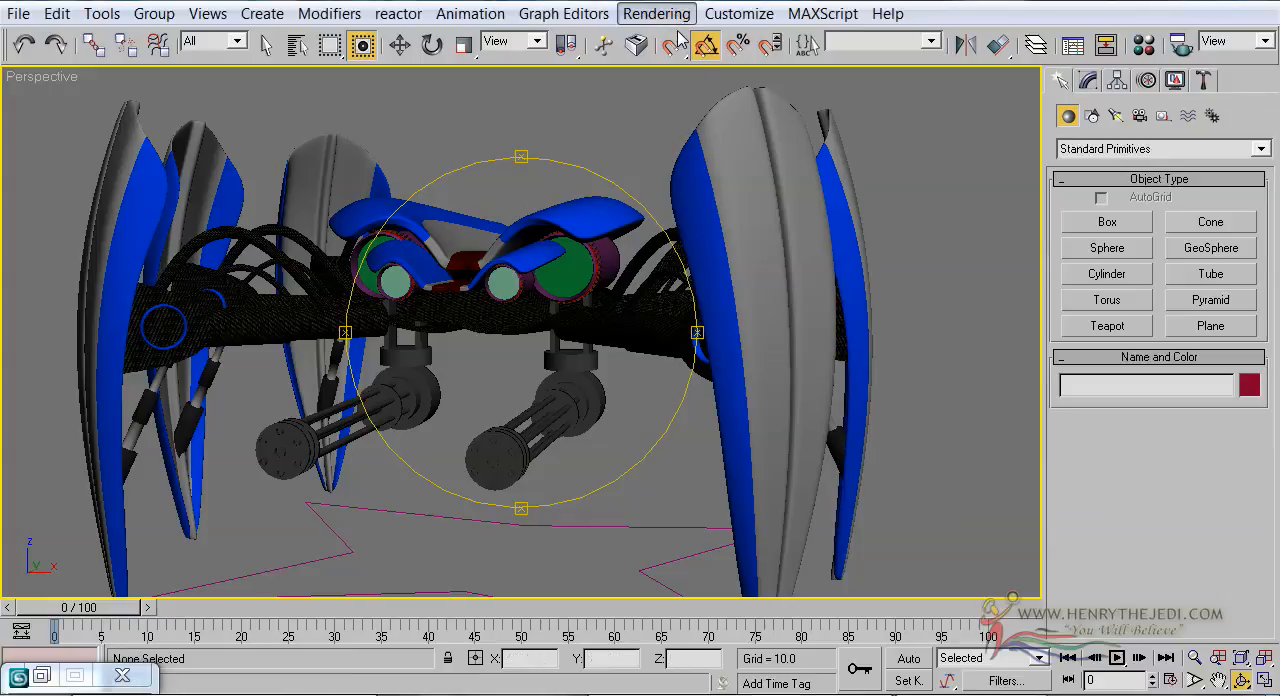
click(666, 40)
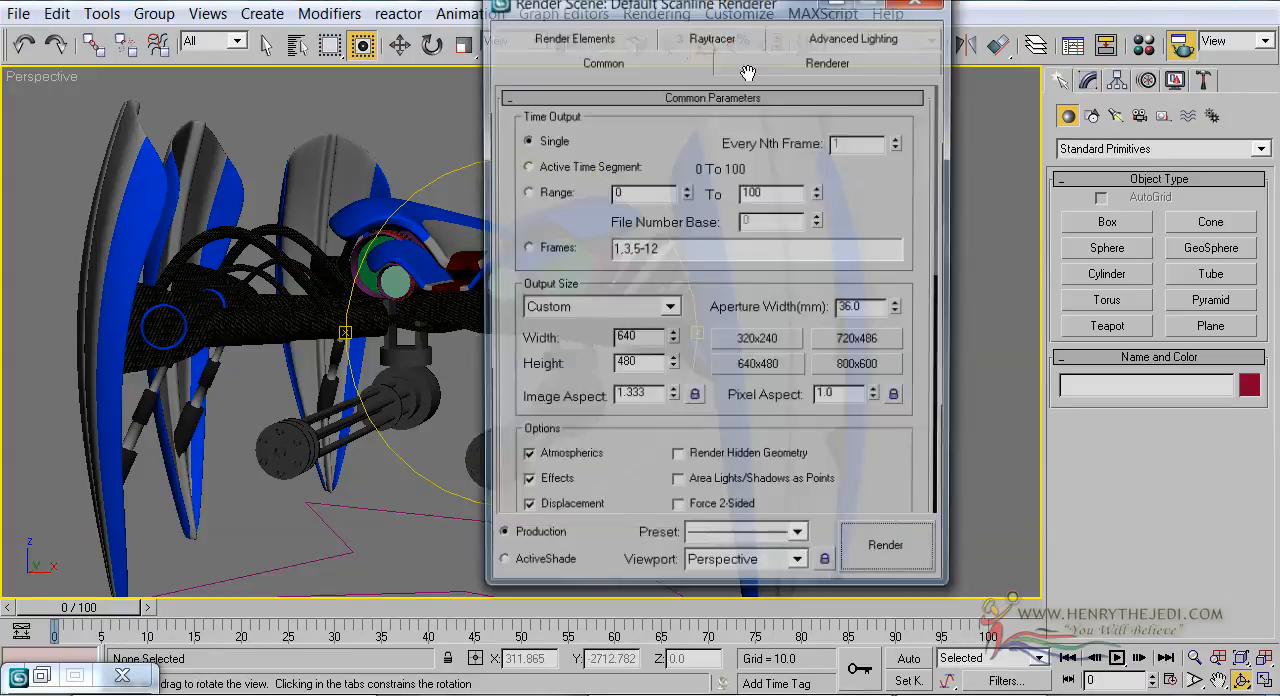
scroll(514, 391, down, 10)
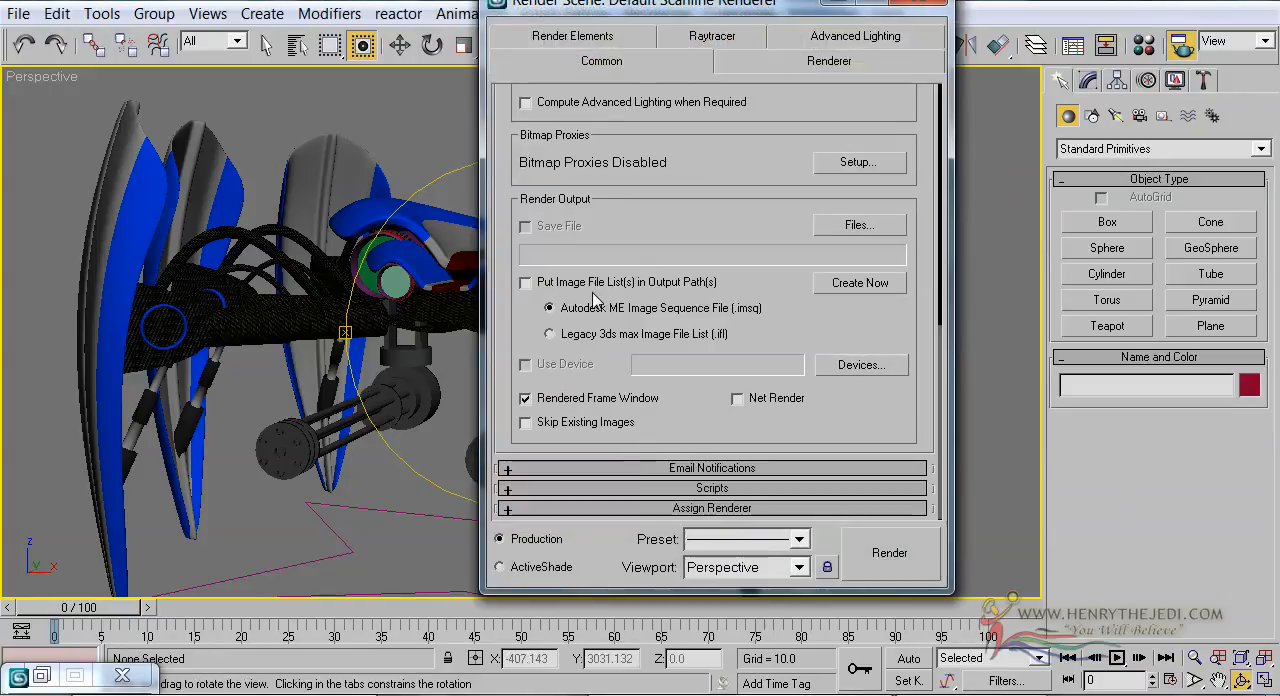
click(692, 508)
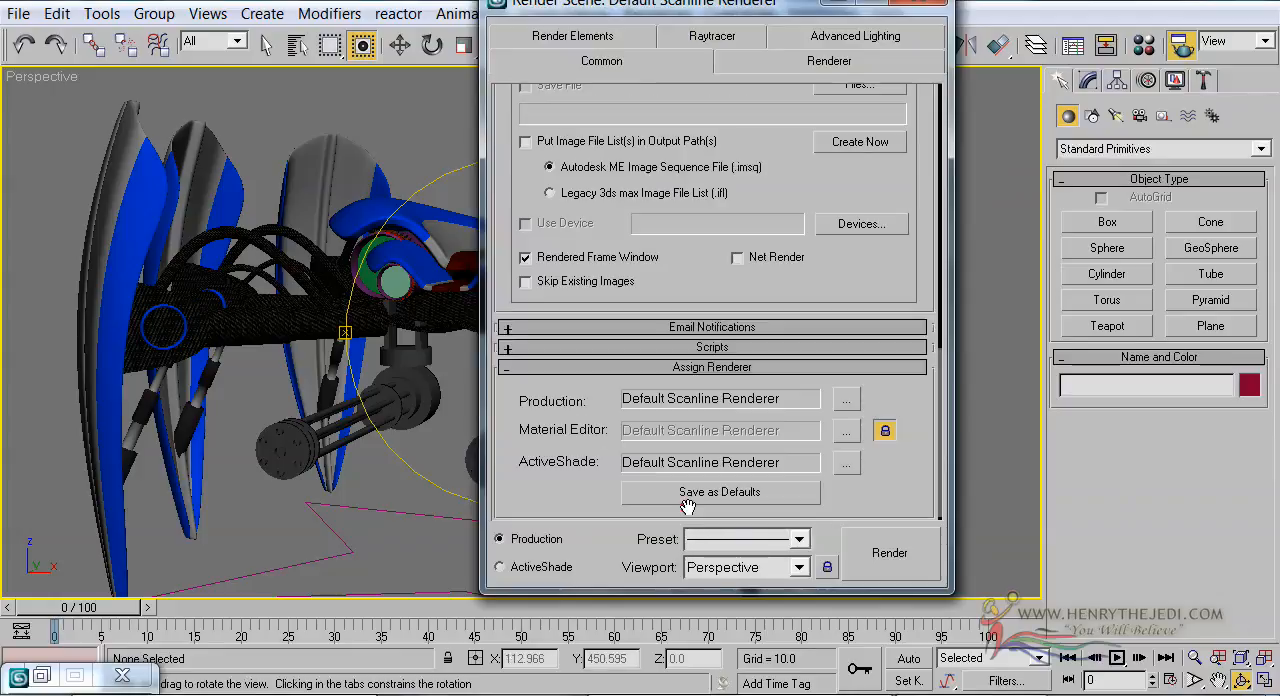
click(846, 399)
click(566, 139)
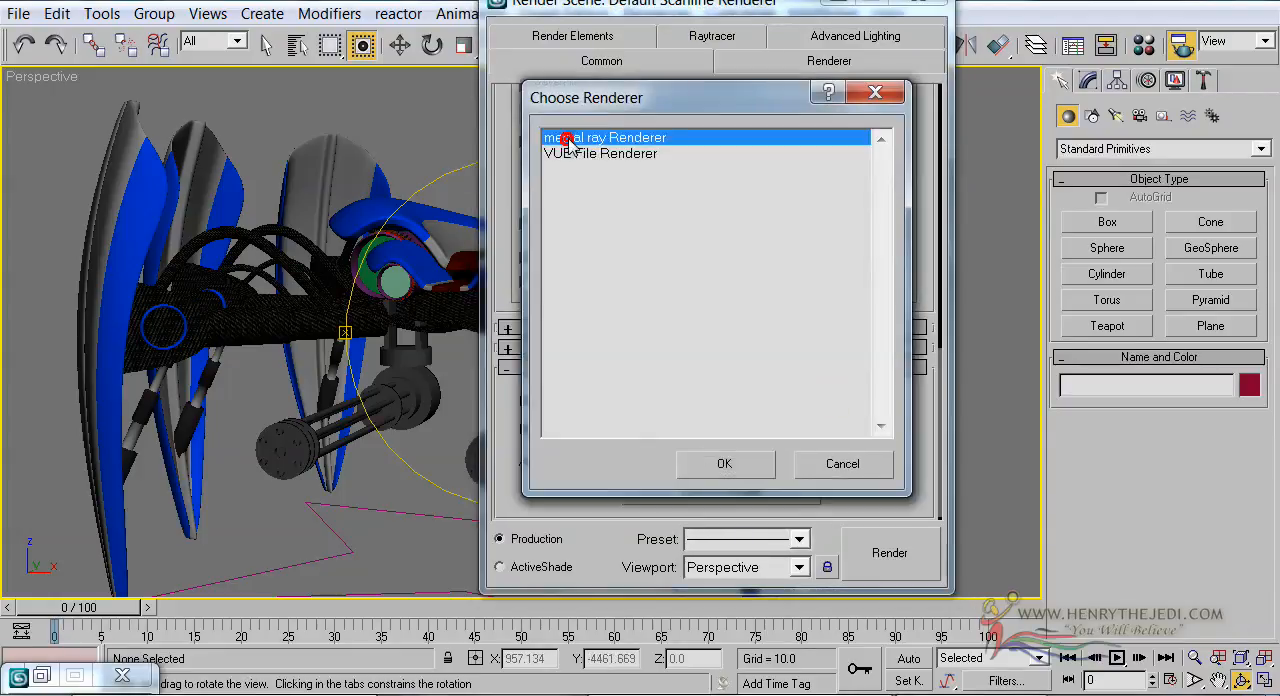
double_click(566, 139)
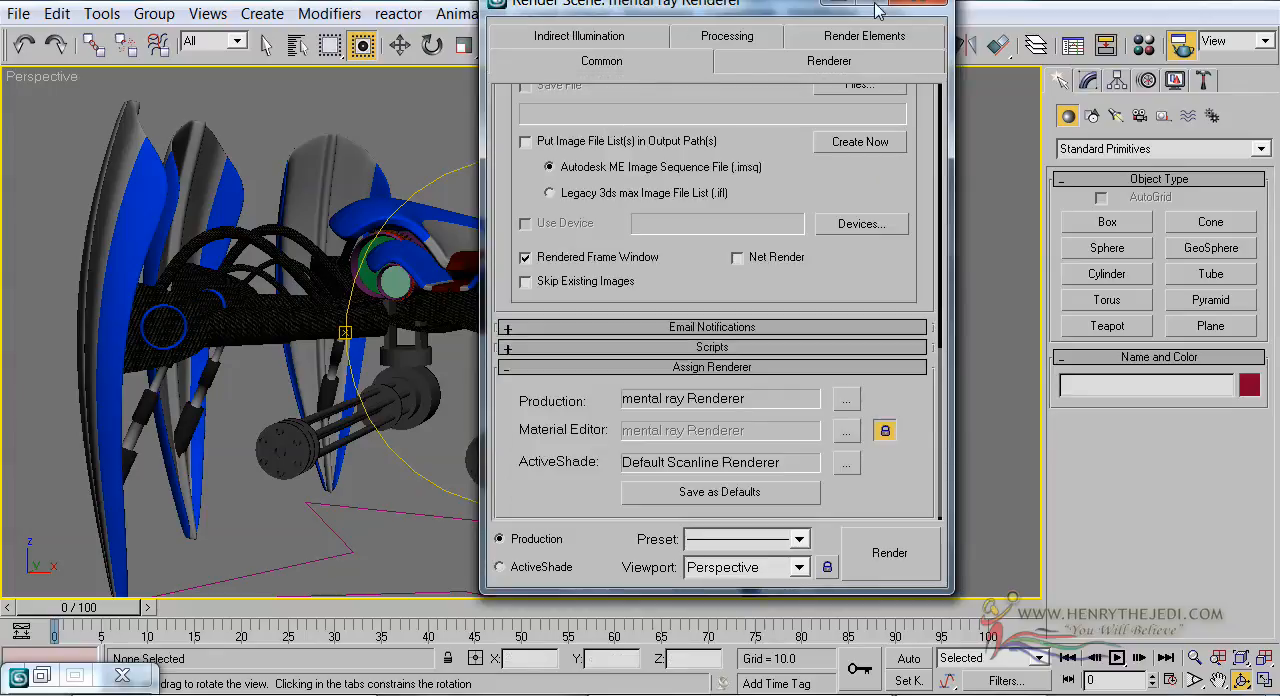
click(931, 3)
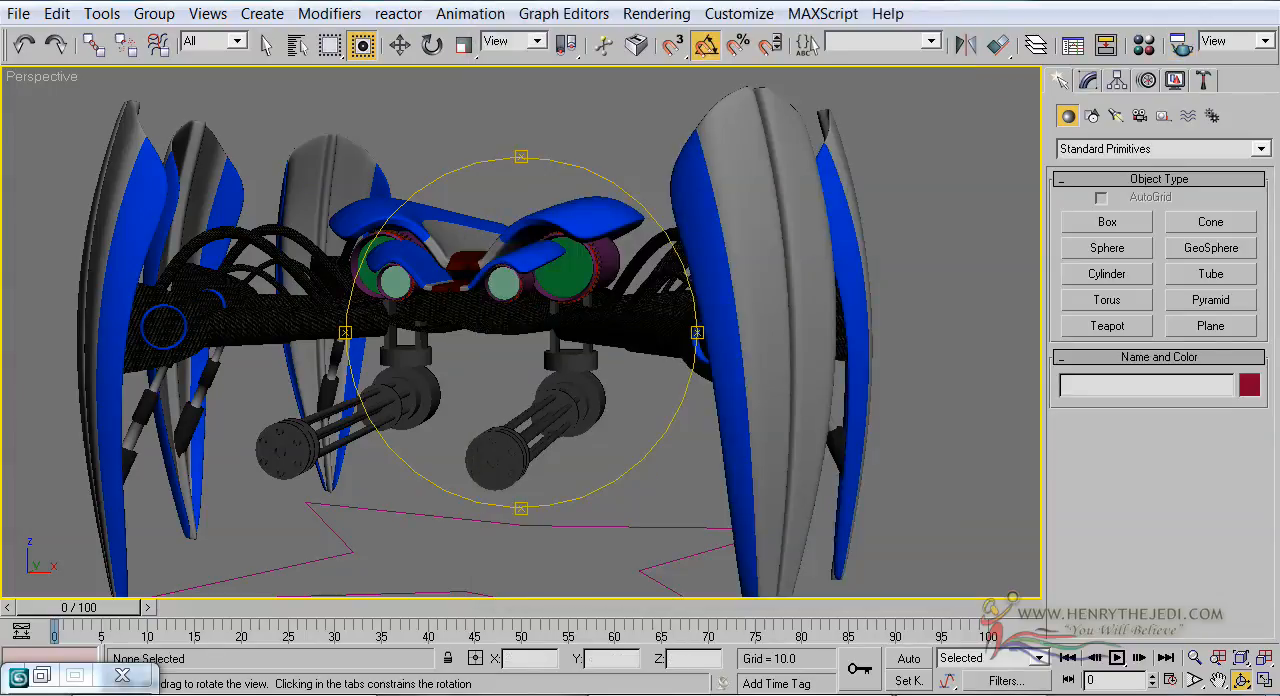
Change the Leg Color material's type from Standard to mental ray
click(647, 18)
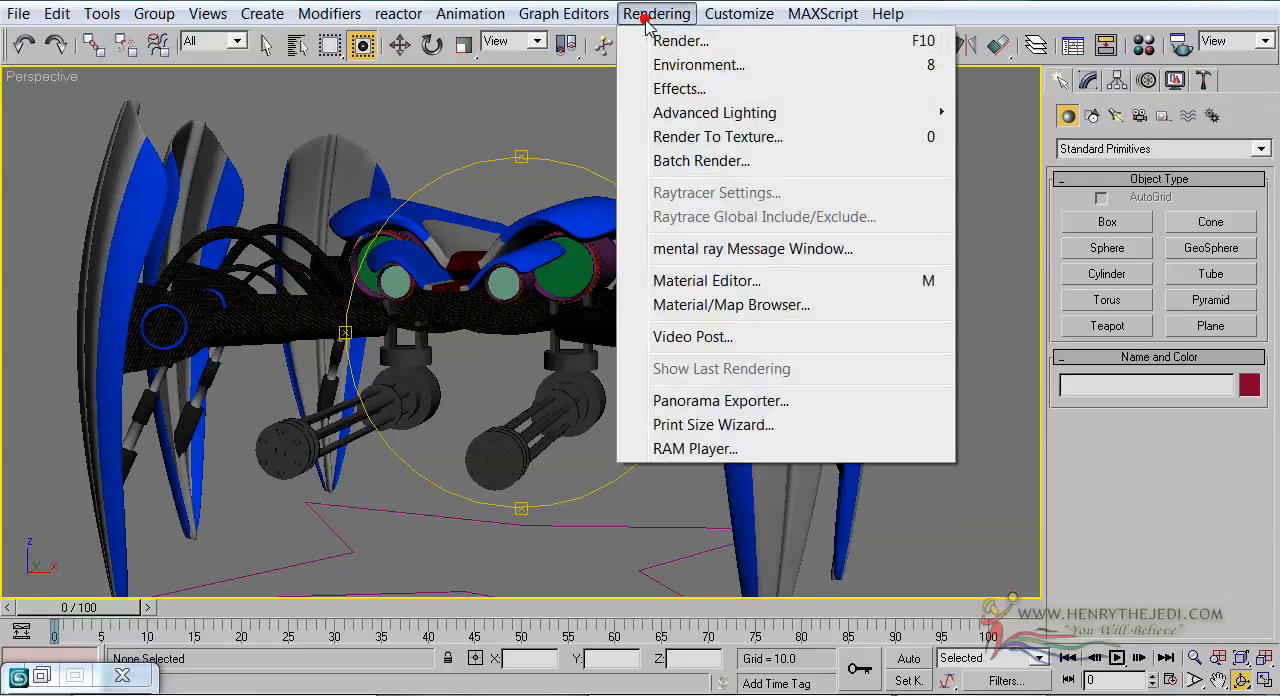
click(716, 280)
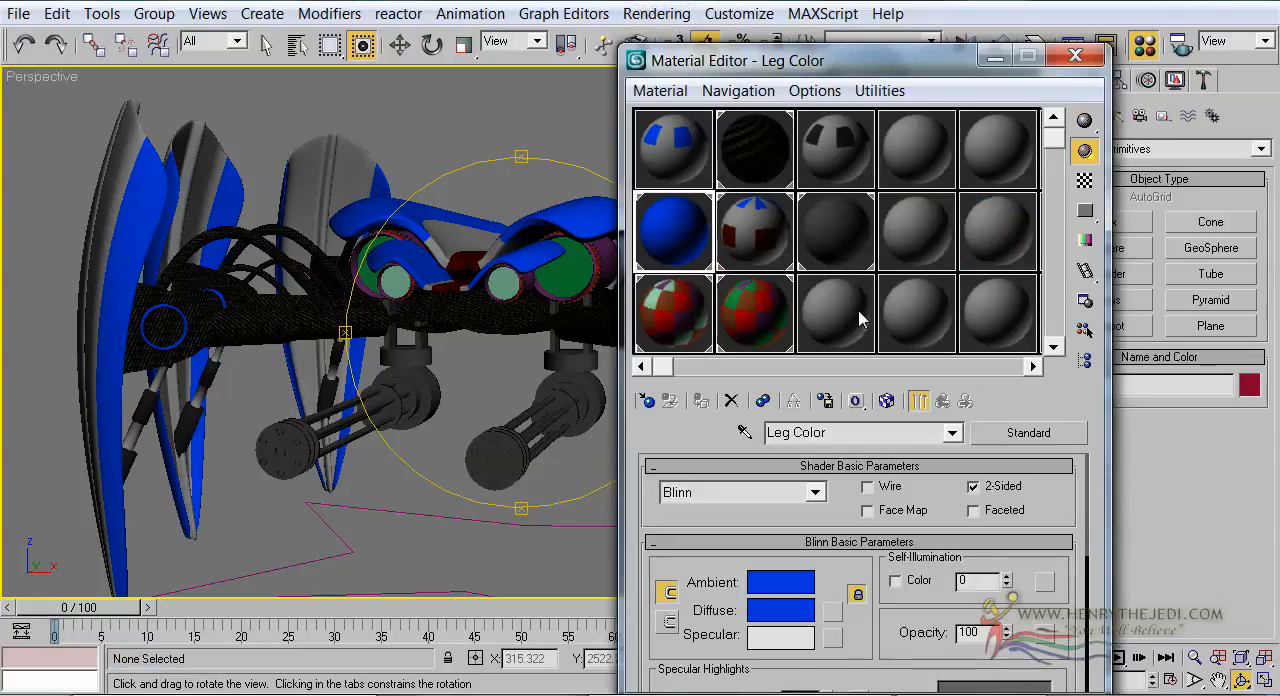
click(672, 243)
drag(473, 293, 563, 336)
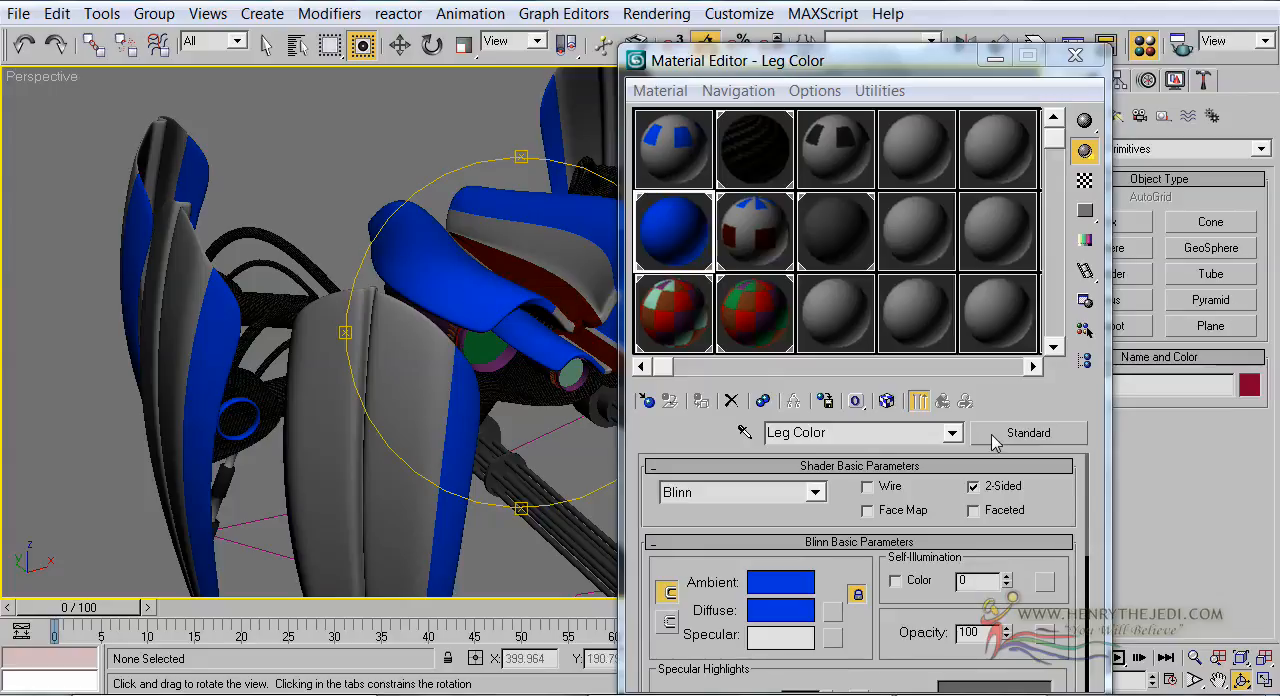
click(1028, 433)
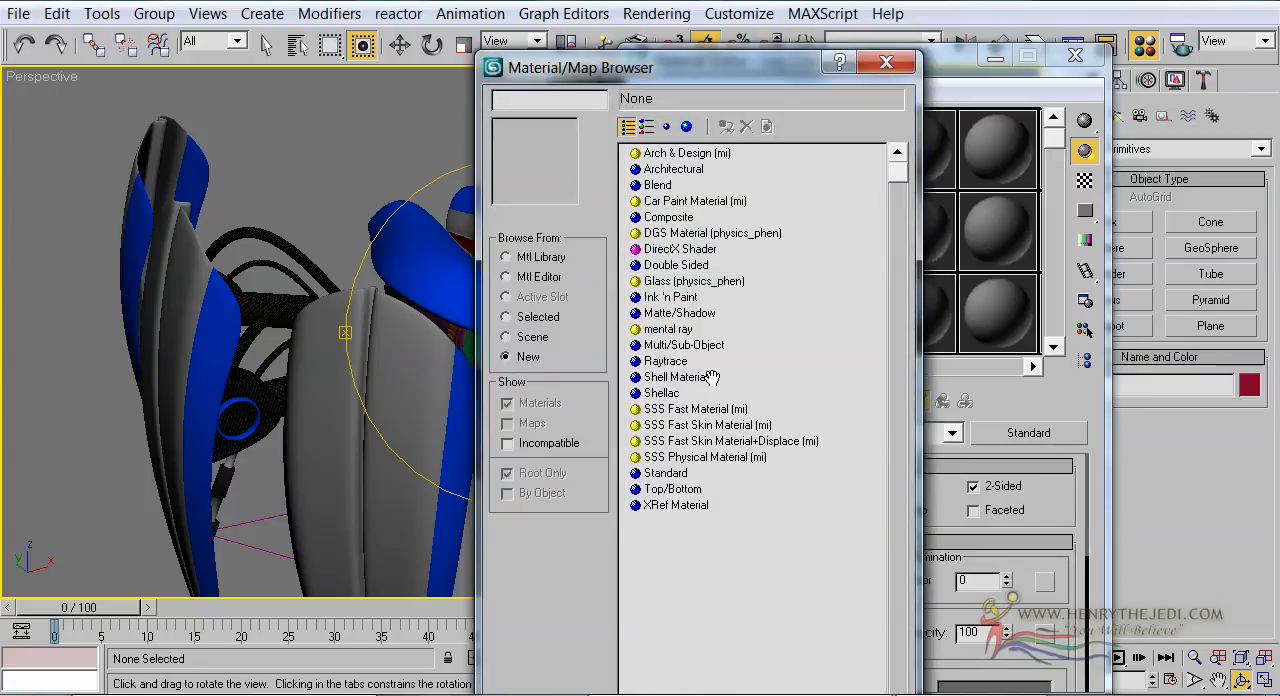
click(680, 331)
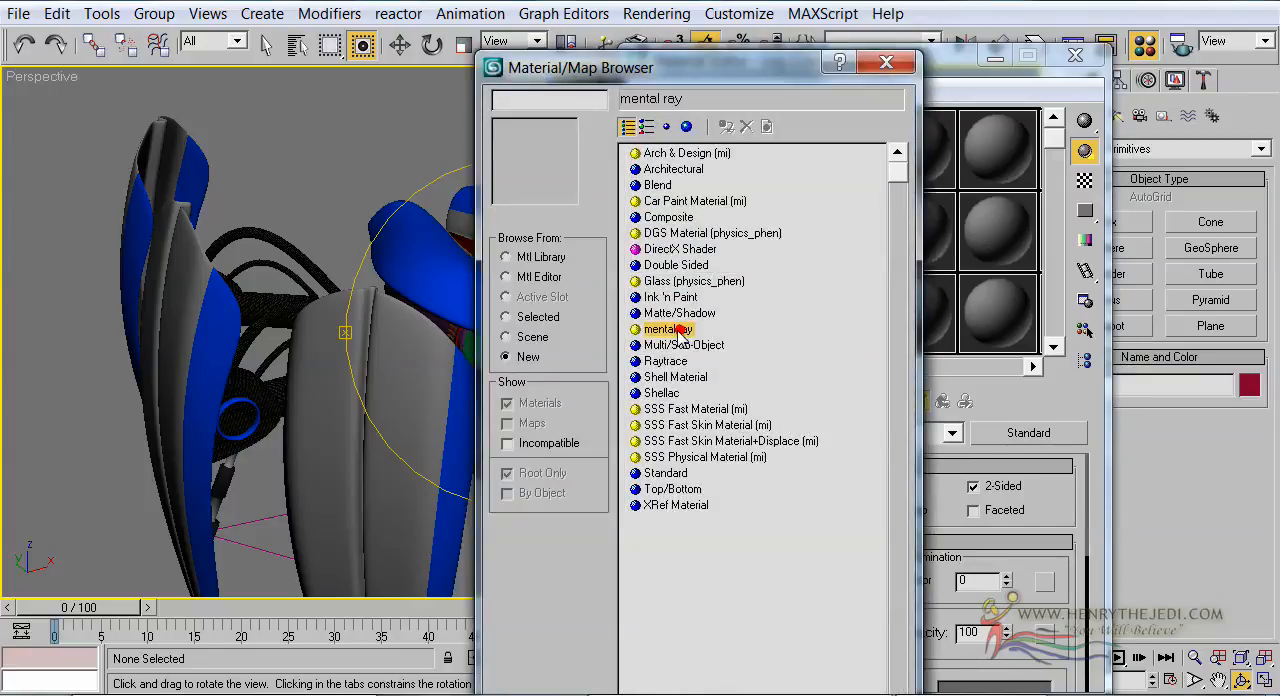
double_click(680, 331)
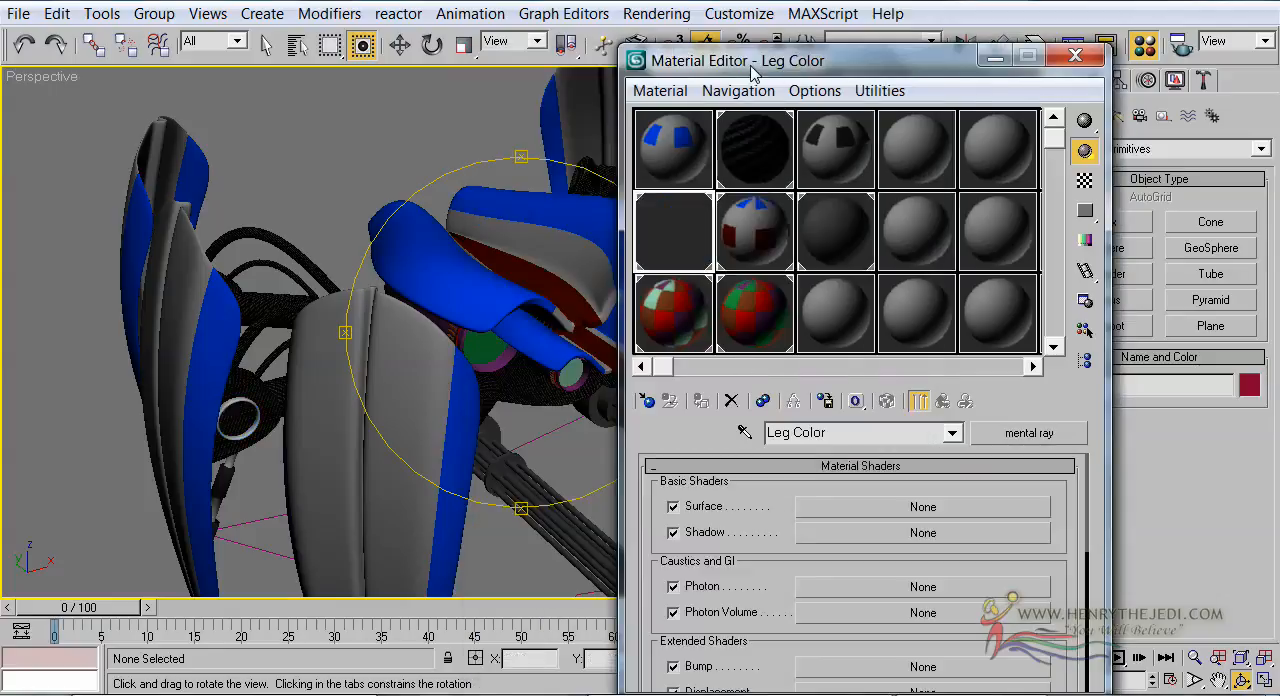
Assign a Car Paint Shader (mi) as the surface shader of the Leg Color material
drag(750, 62, 772, 37)
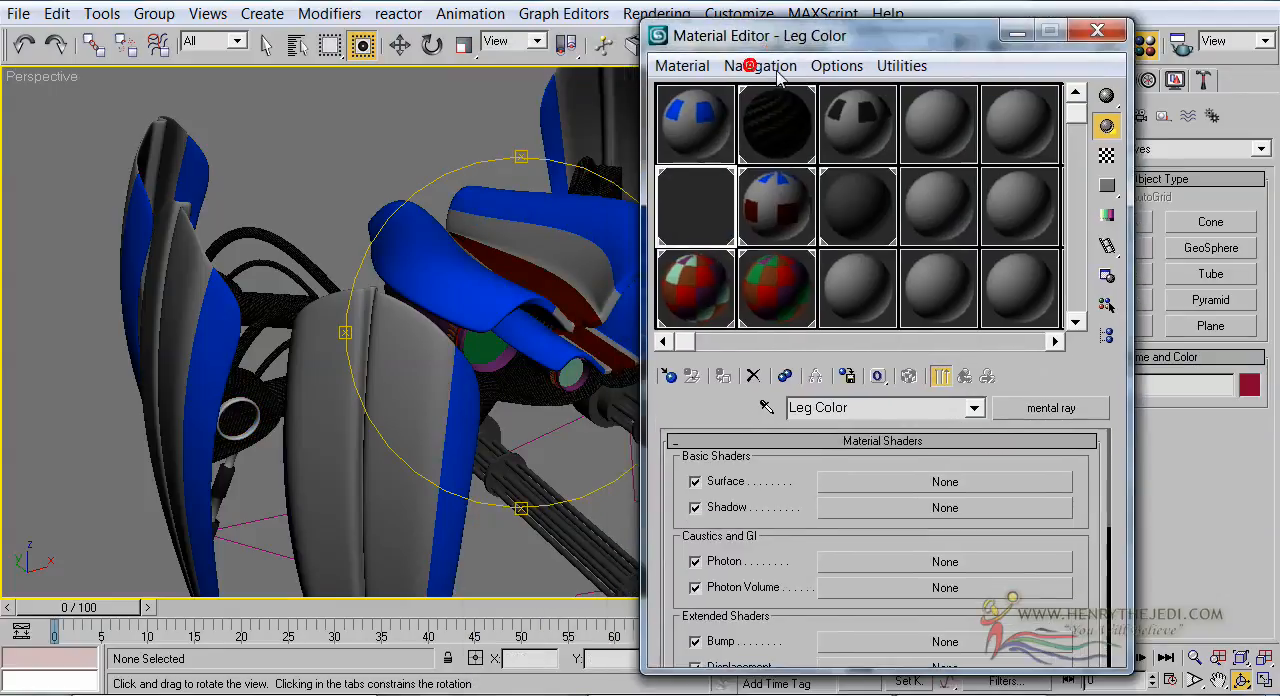
click(846, 486)
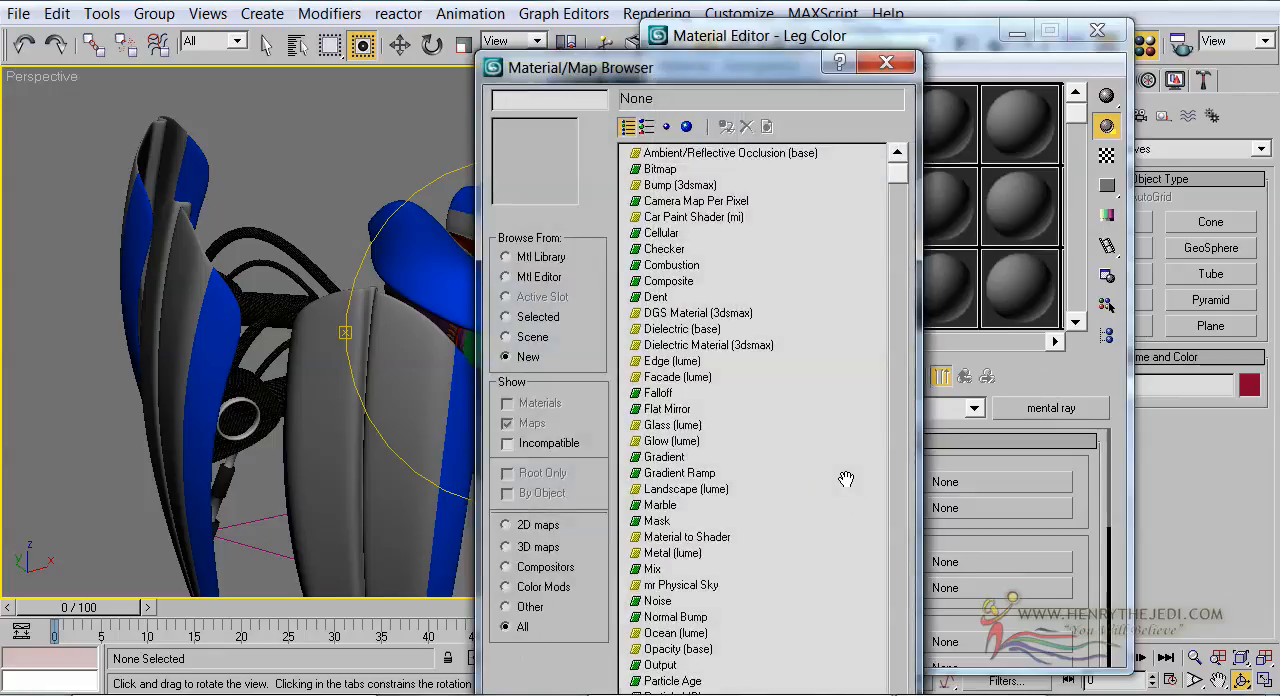
click(672, 216)
double_click(697, 218)
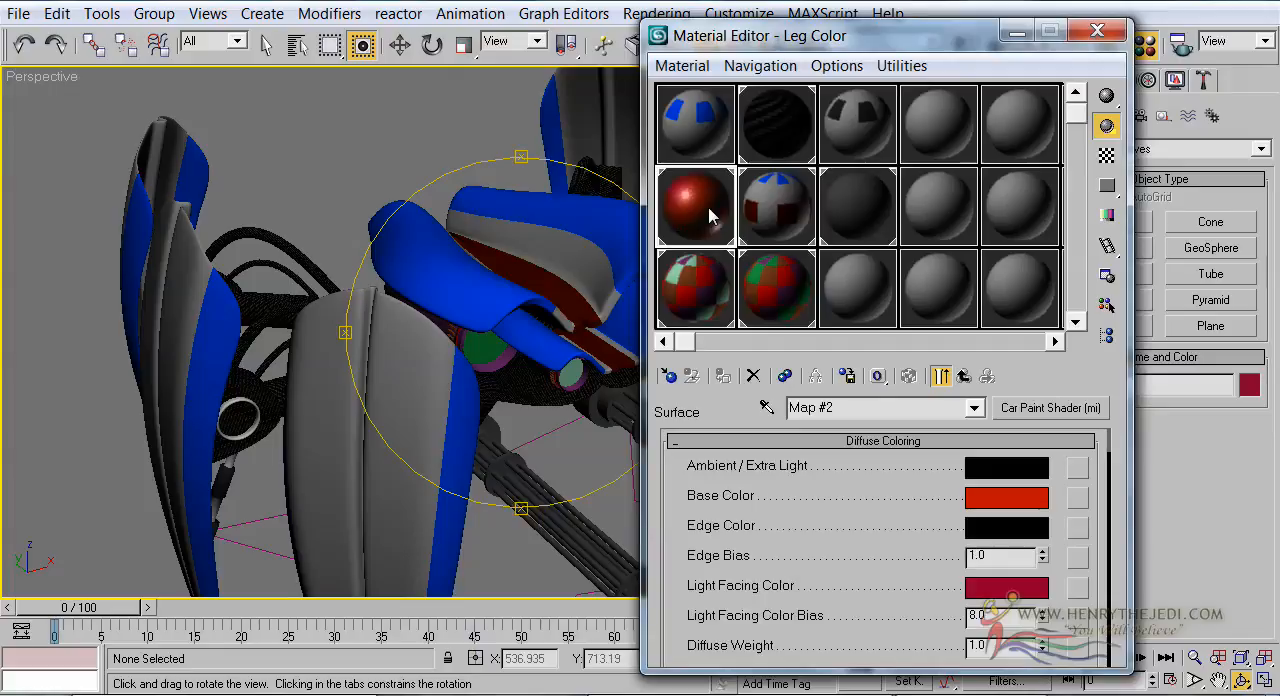
Open a magnified preview of the Leg Color sample sphere, enlarge it and place it beside the shader parameters
double_click(712, 214)
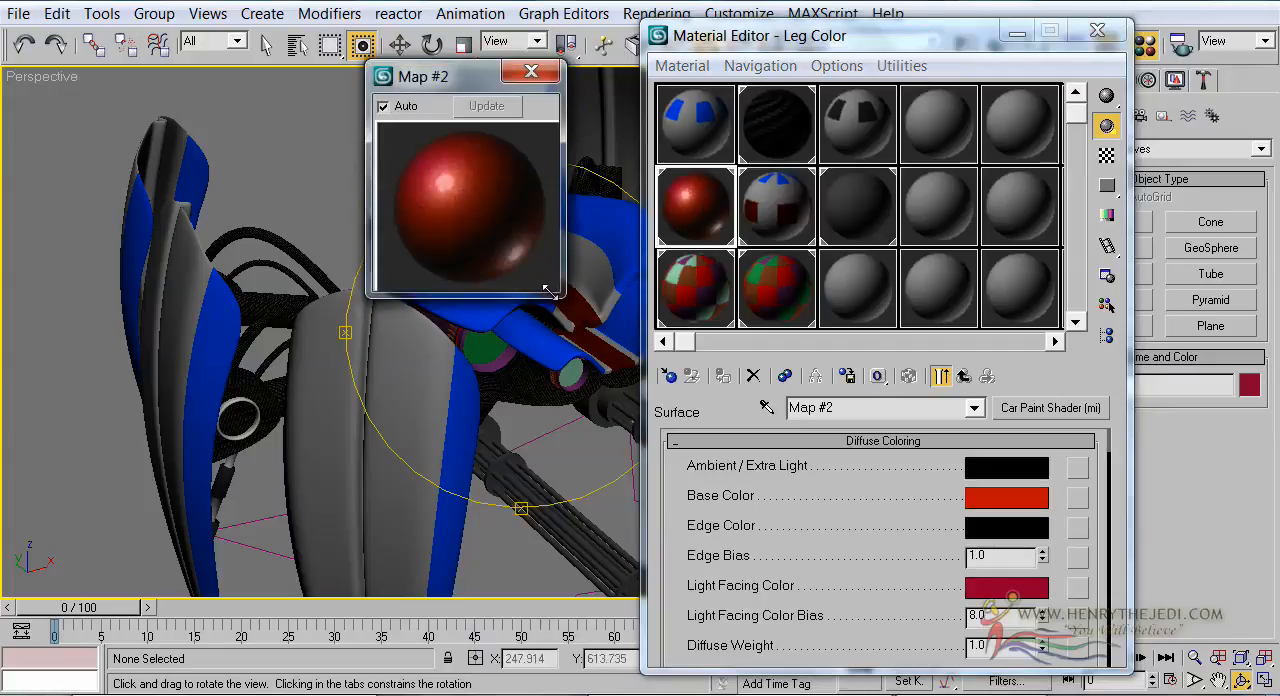
drag(566, 293, 704, 433)
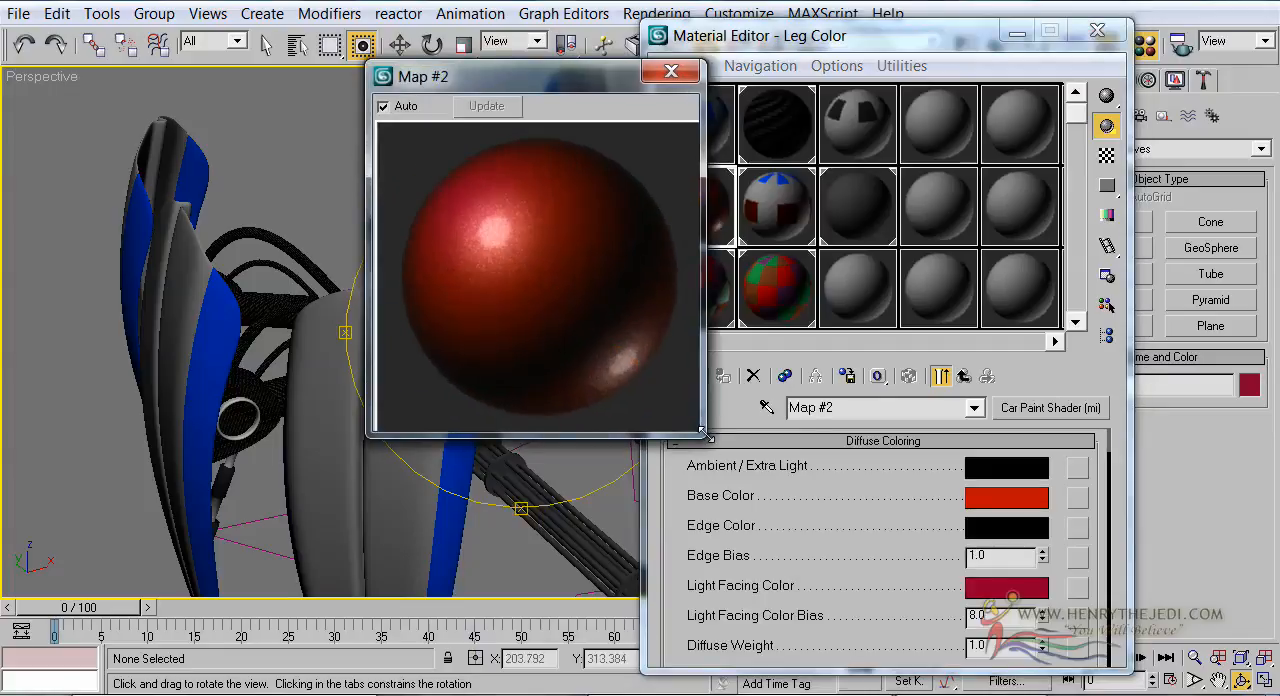
drag(557, 80, 615, 121)
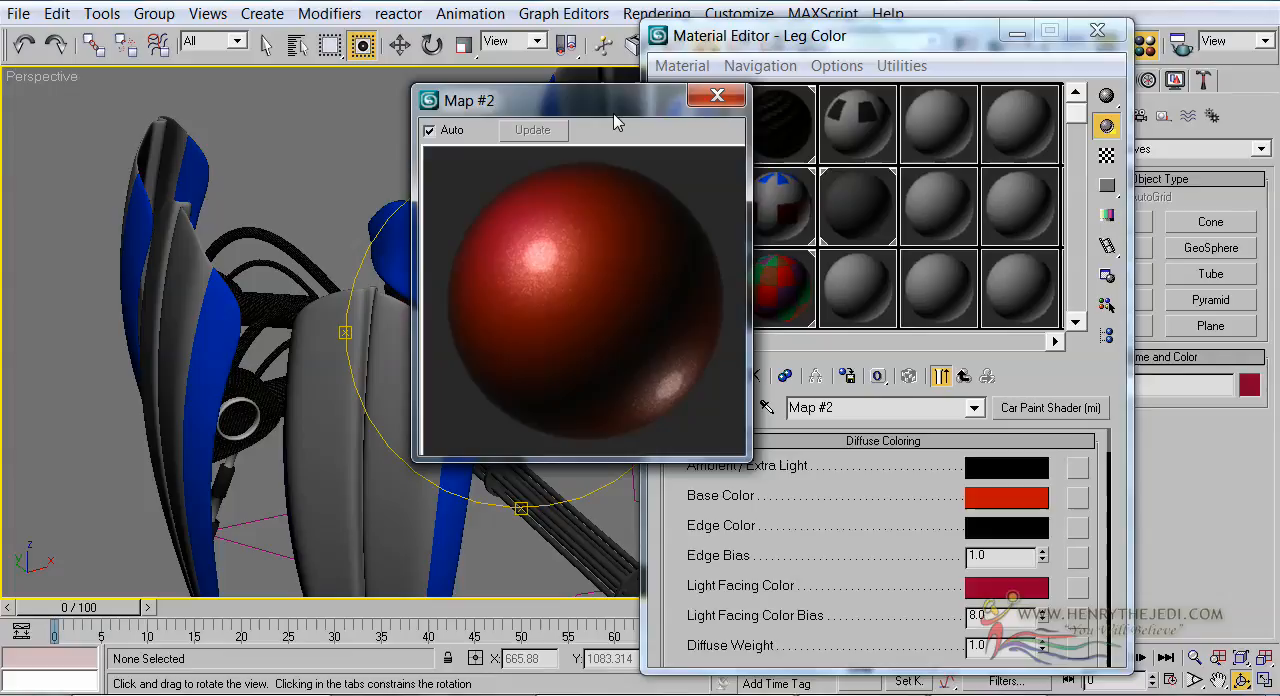
click(565, 321)
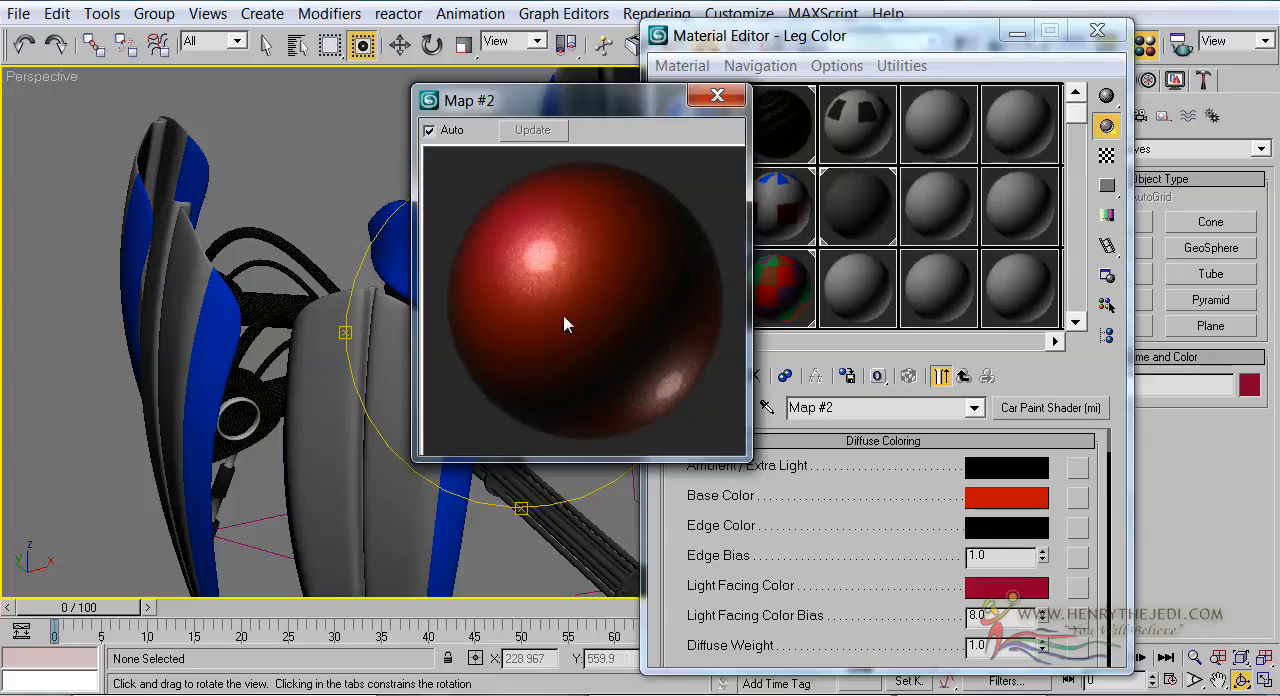
Set the car paint's base color to dark green, RGB 15, 126, 0, and copy it to the light facing color
click(1020, 497)
drag(486, 181, 479, 201)
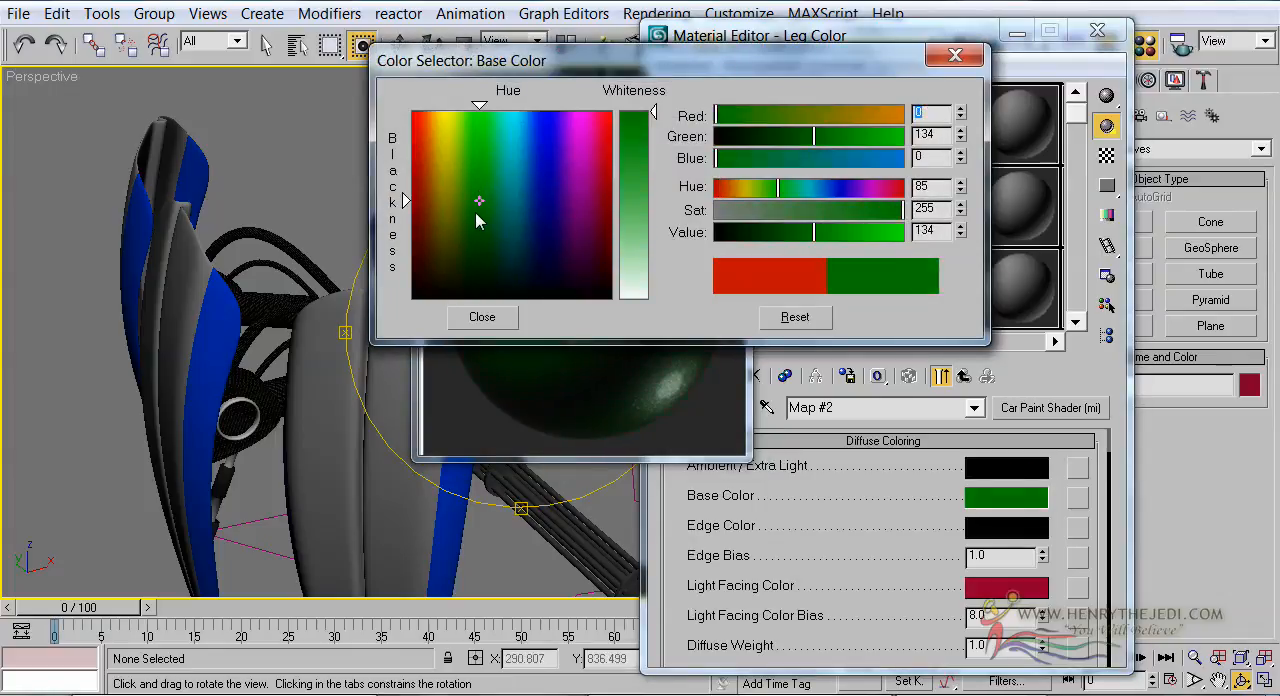
click(482, 316)
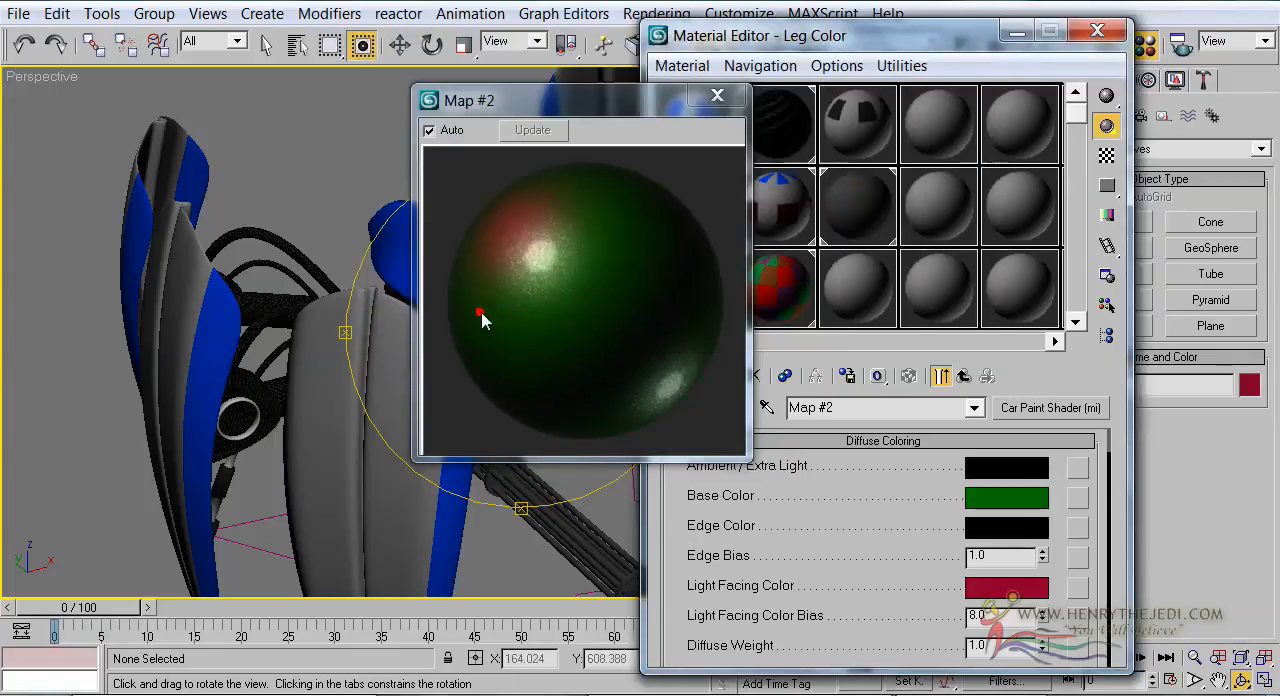
click(614, 244)
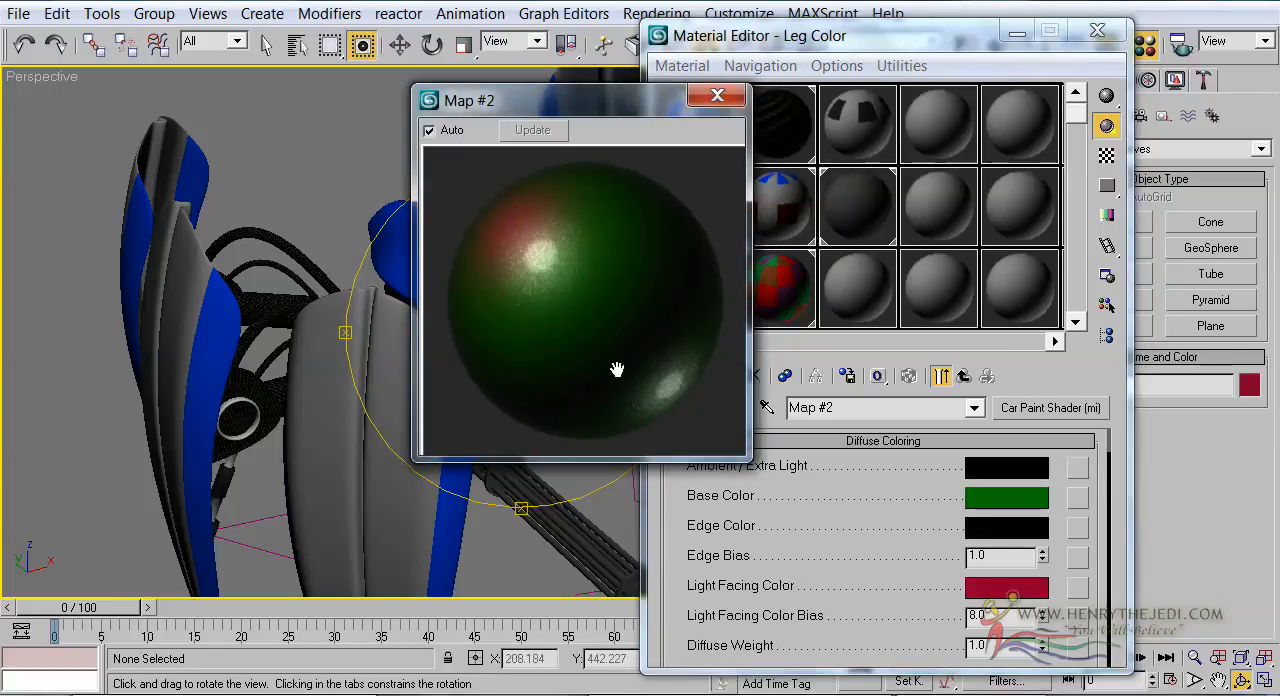
click(727, 590)
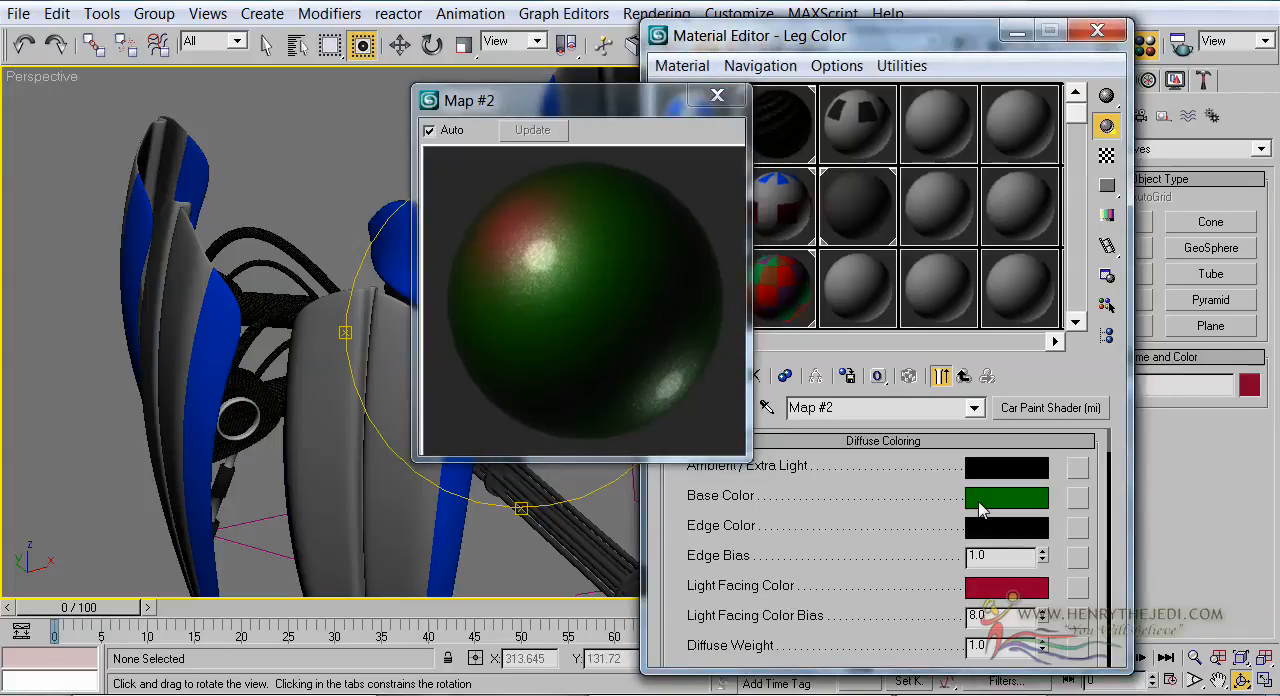
drag(1014, 503, 1013, 598)
click(871, 359)
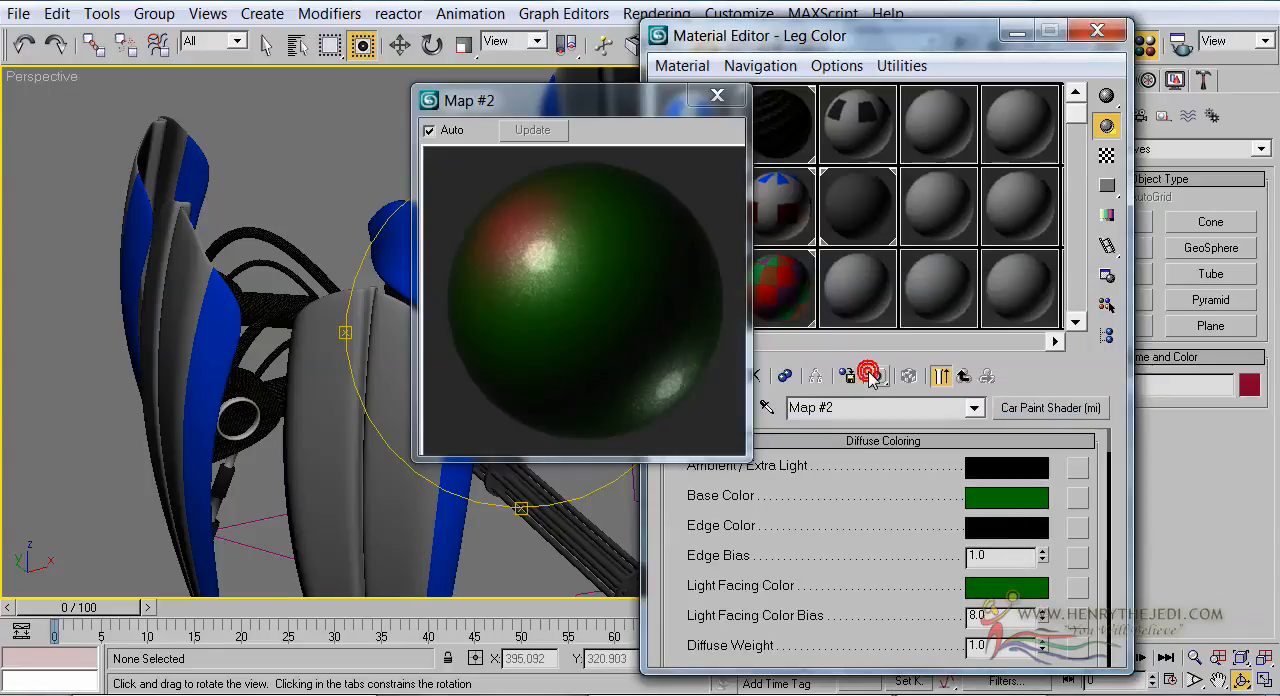
Switch to the image viewer and examine the reference renders of the spider robot in its different paint colors
click(545, 212)
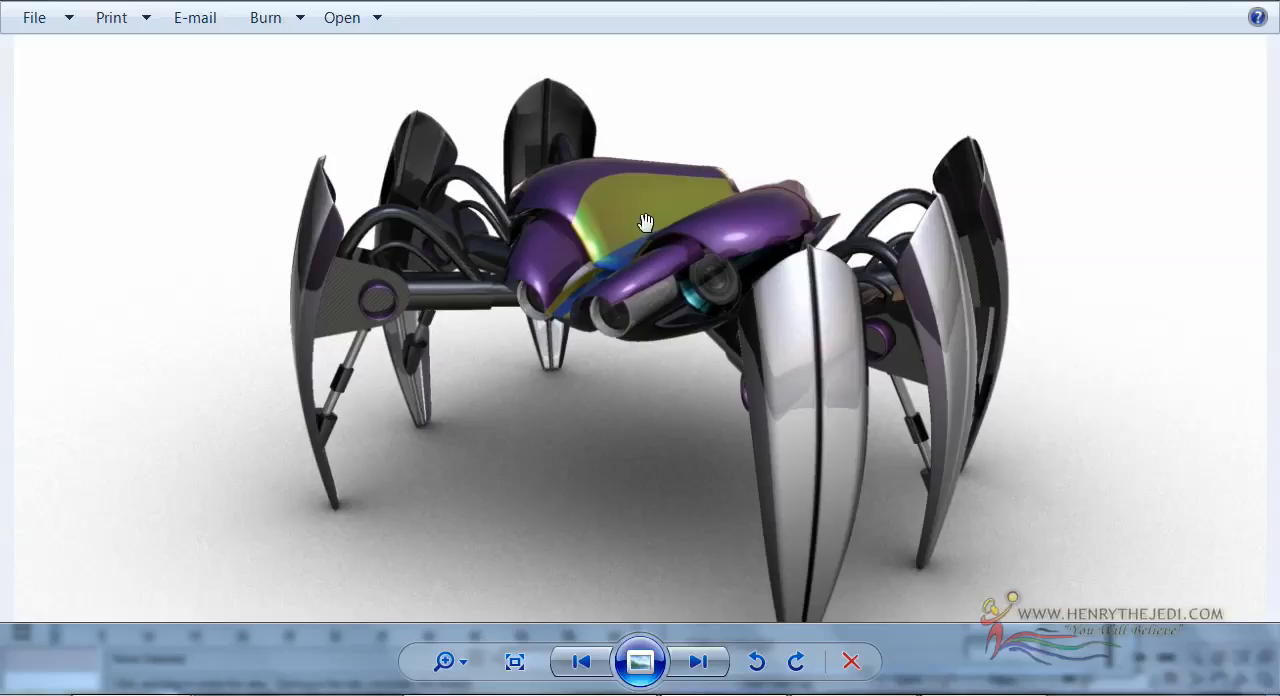
scroll(637, 196, down, 2)
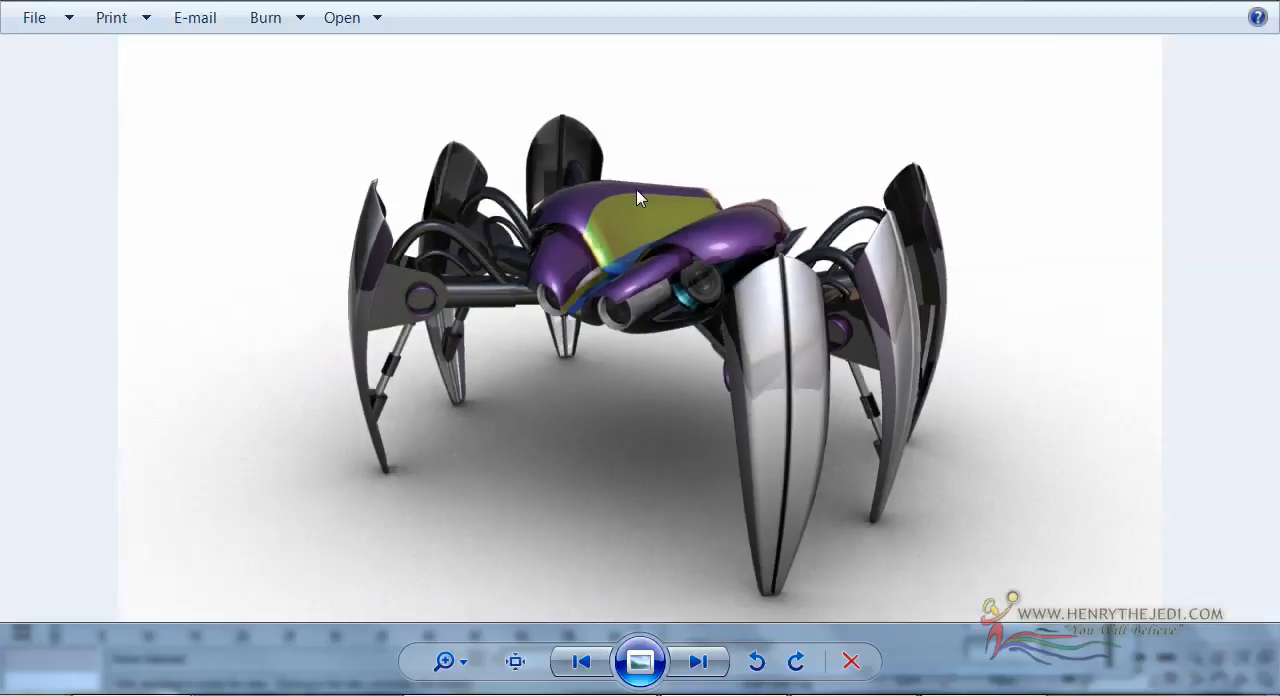
scroll(638, 198, up, 2)
scroll(638, 198, down, 2)
key(Right)
key(Right)
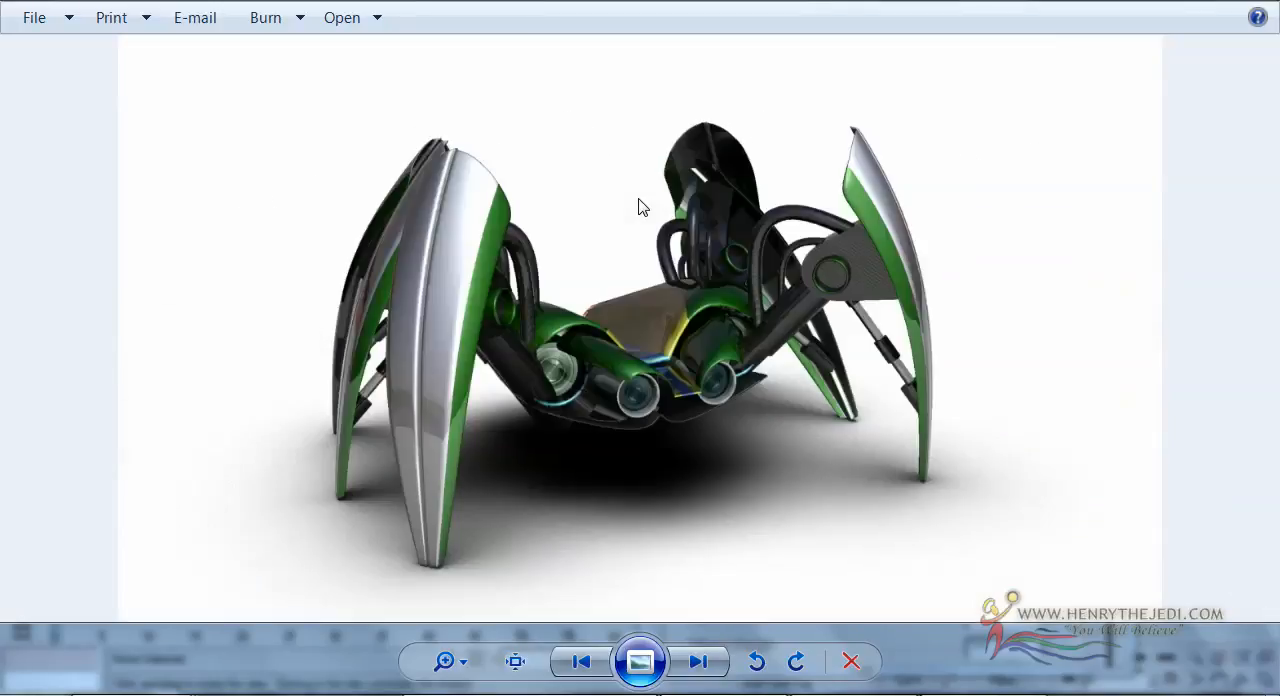
key(Right)
key(alt+Tab)
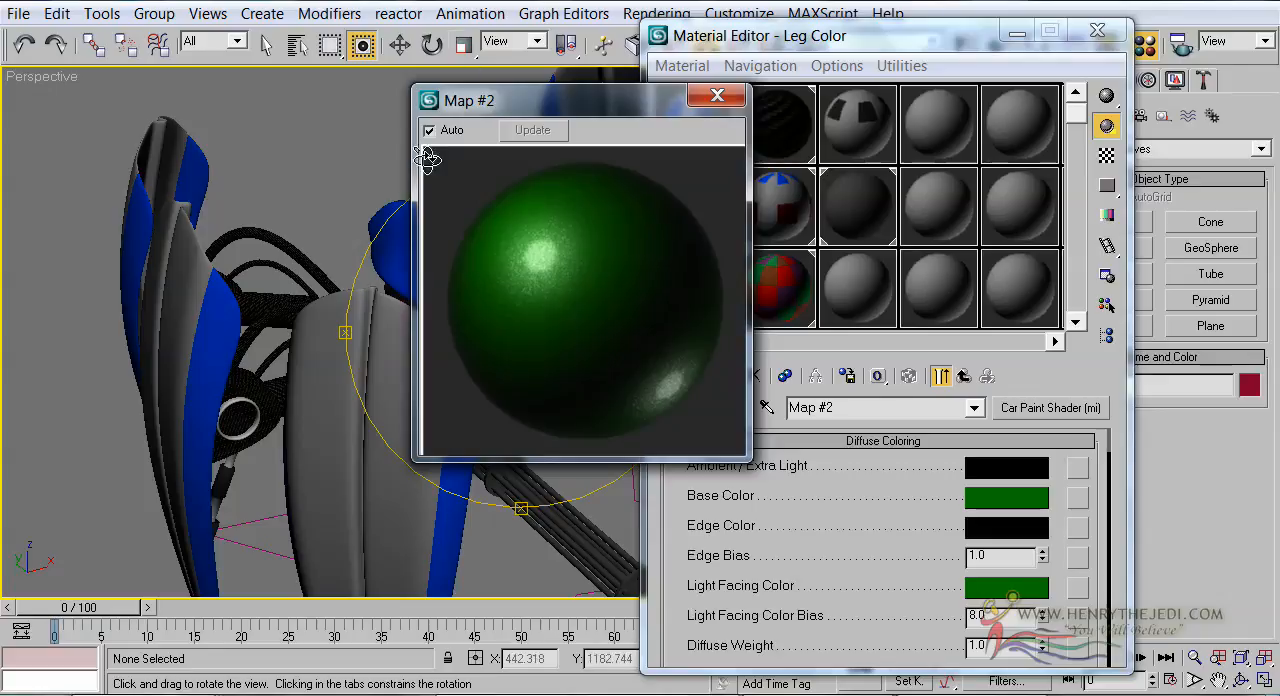
Set the car paint's base color to purple, RGB 113, 56, 130, and copy it to the light facing color
click(818, 481)
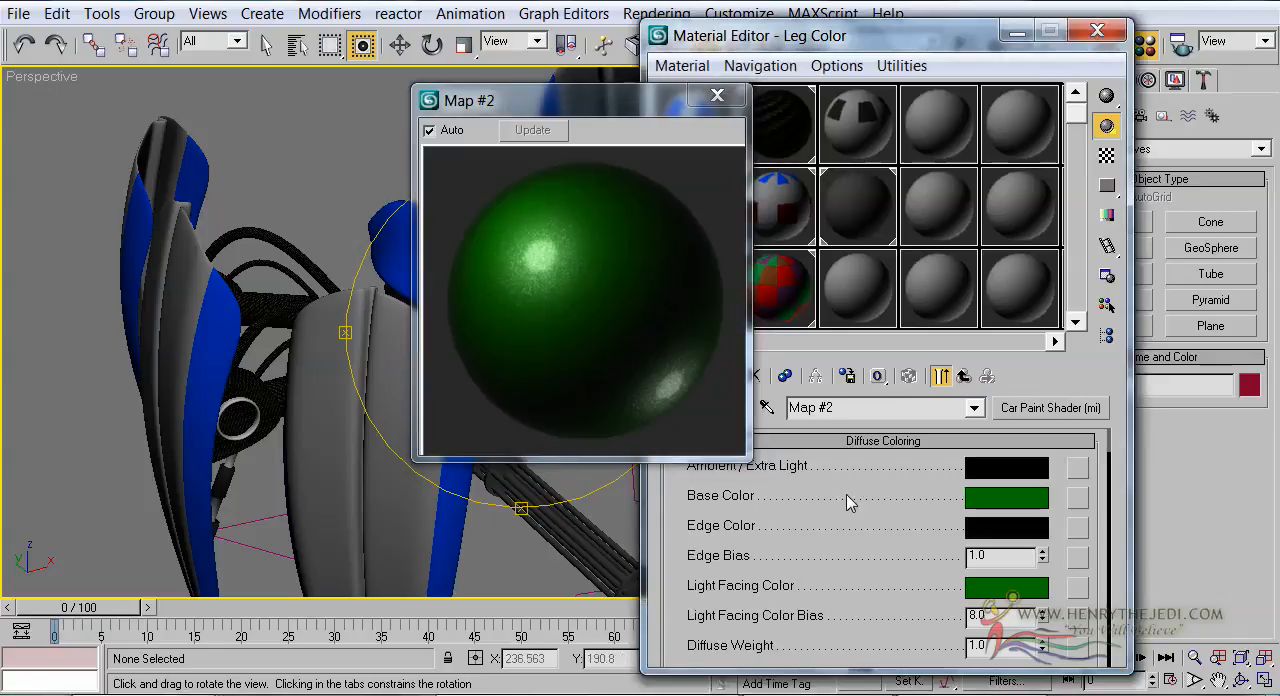
click(977, 511)
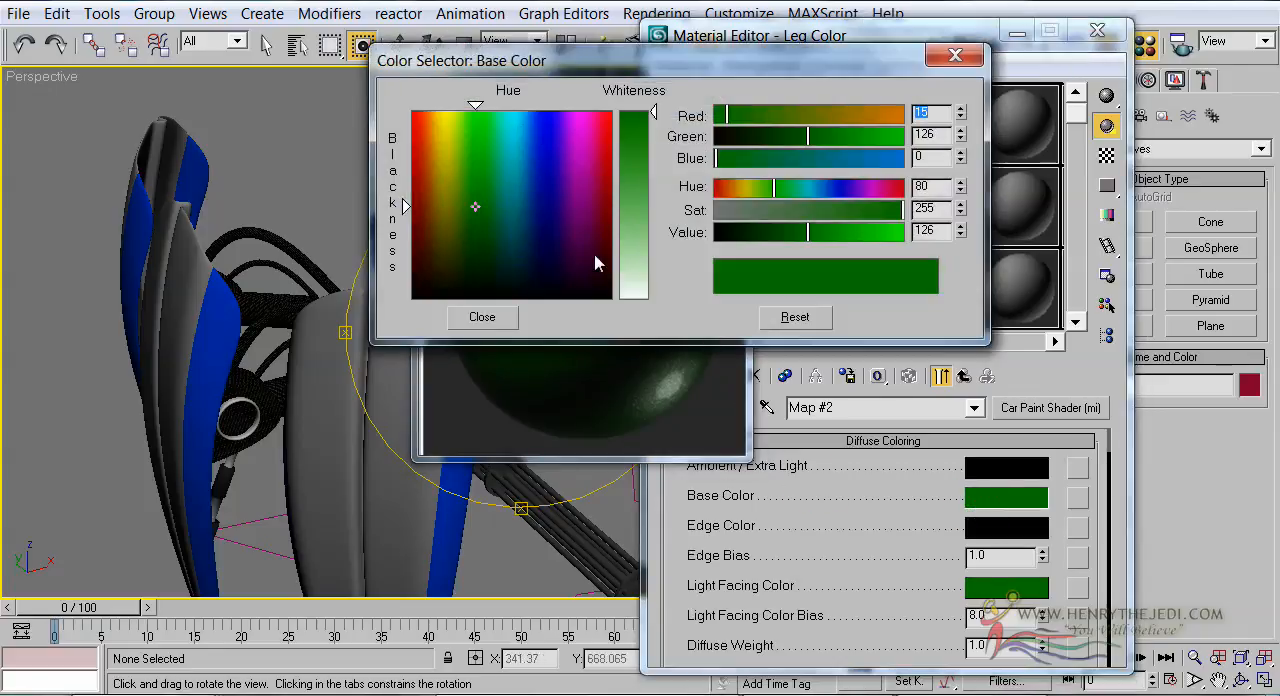
click(551, 203)
drag(561, 239, 571, 229)
click(637, 146)
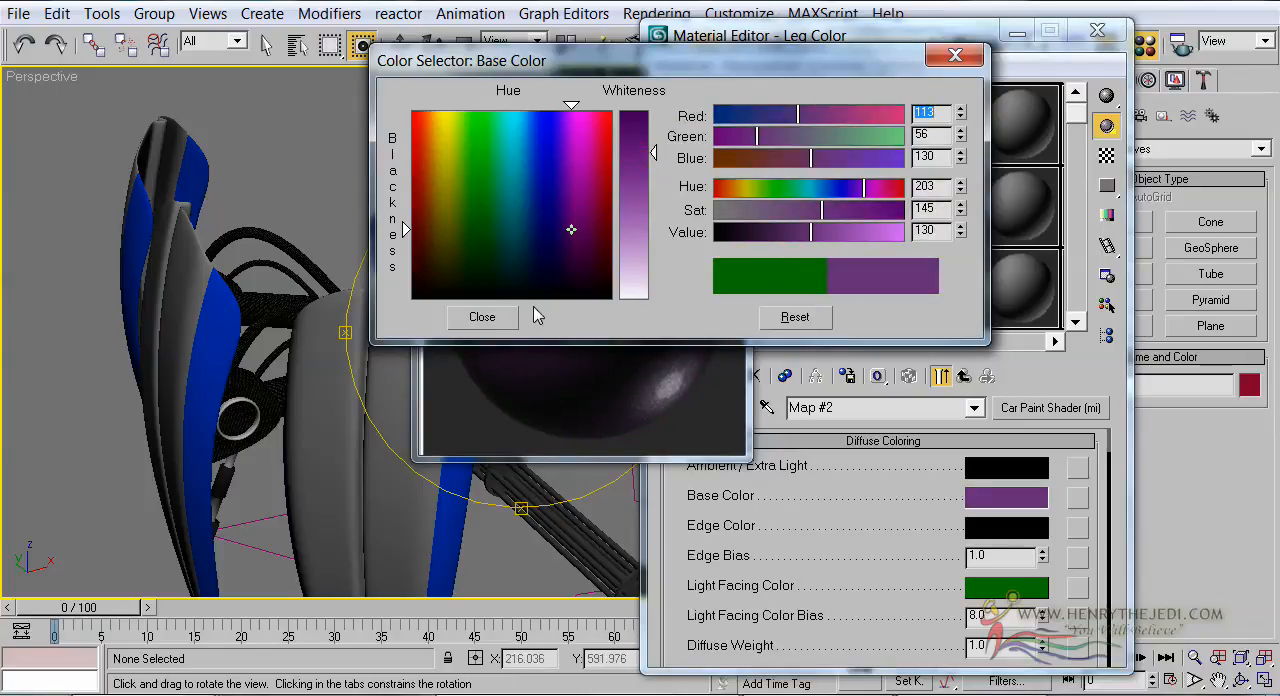
click(486, 316)
drag(987, 505, 995, 590)
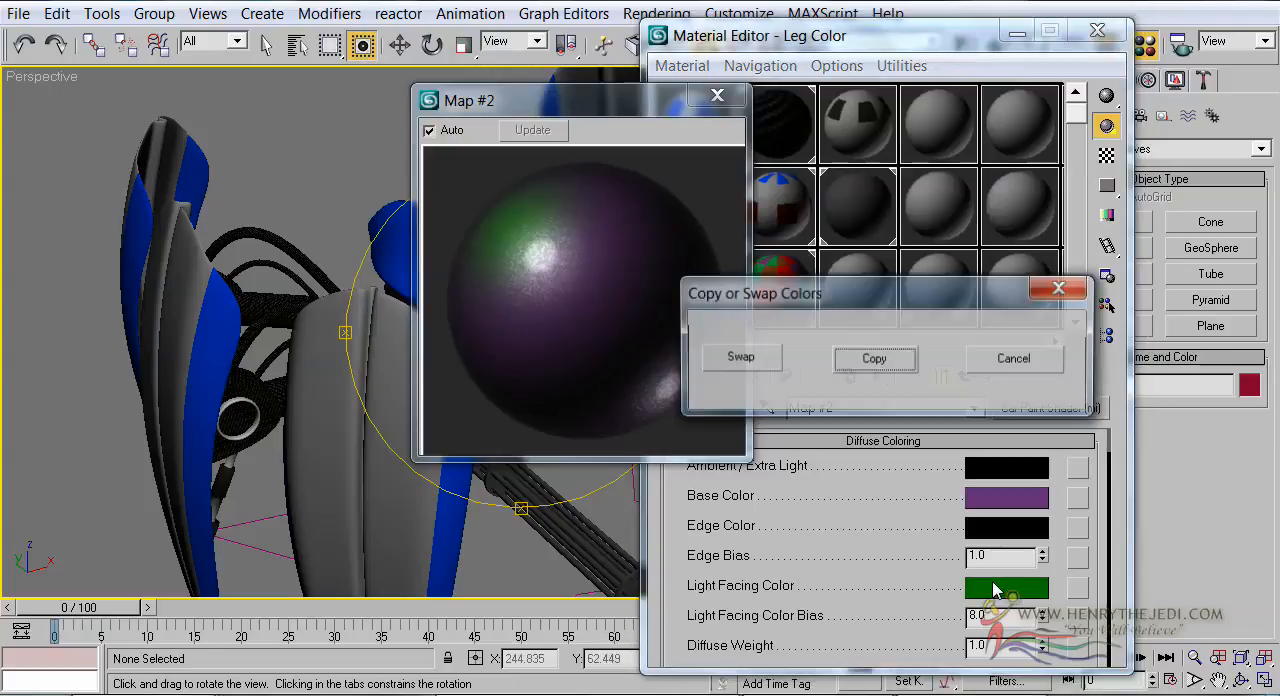
click(889, 357)
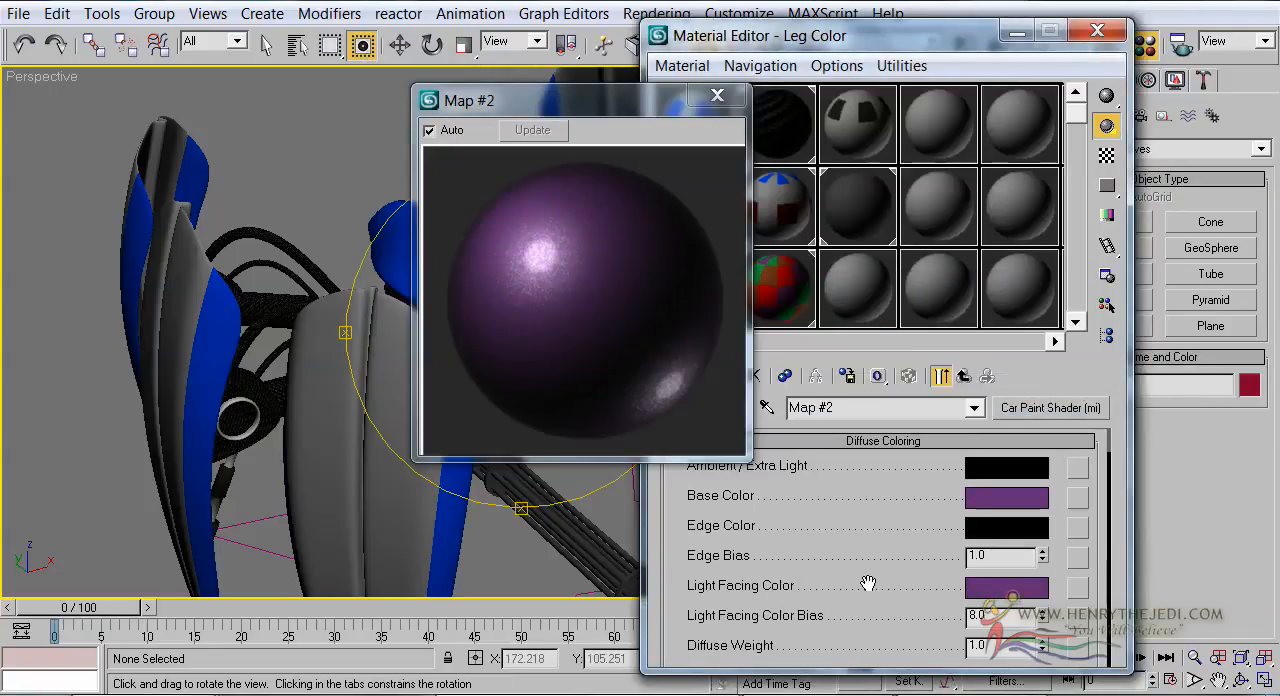
drag(871, 606, 871, 499)
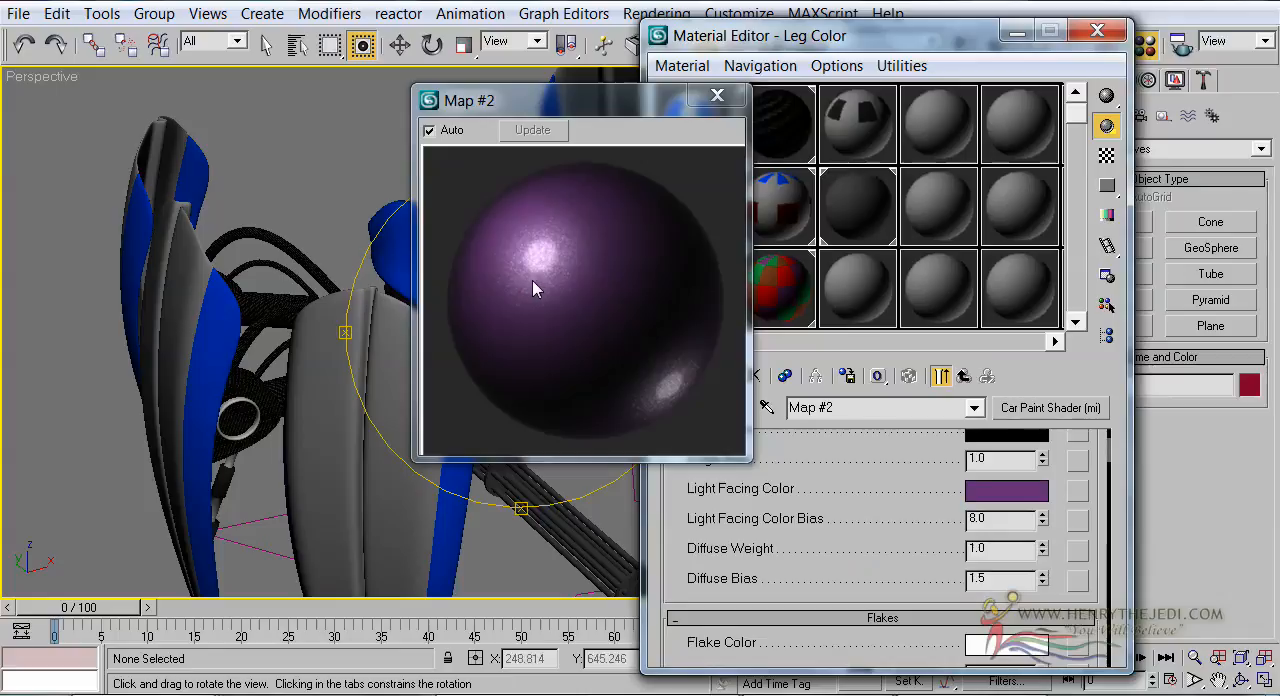
click(550, 268)
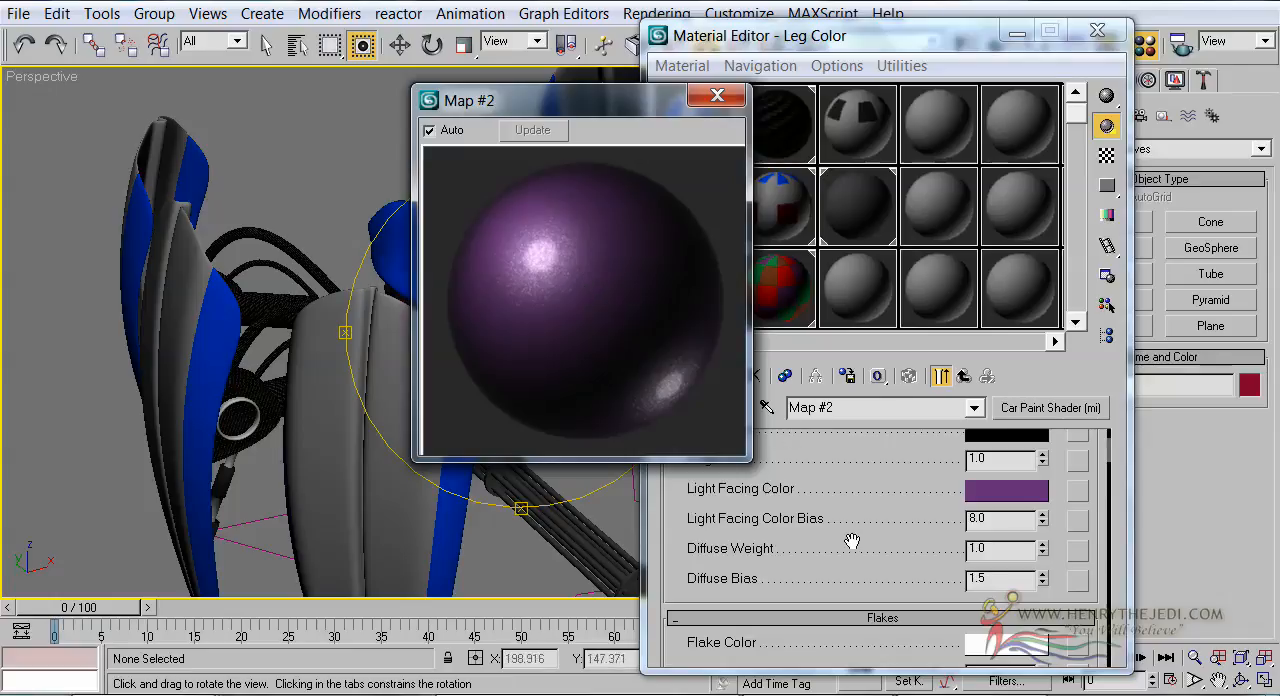
Move the magnified preview clear of the Material Editor and set the car paint's flake weight to 0.0
drag(588, 105, 341, 98)
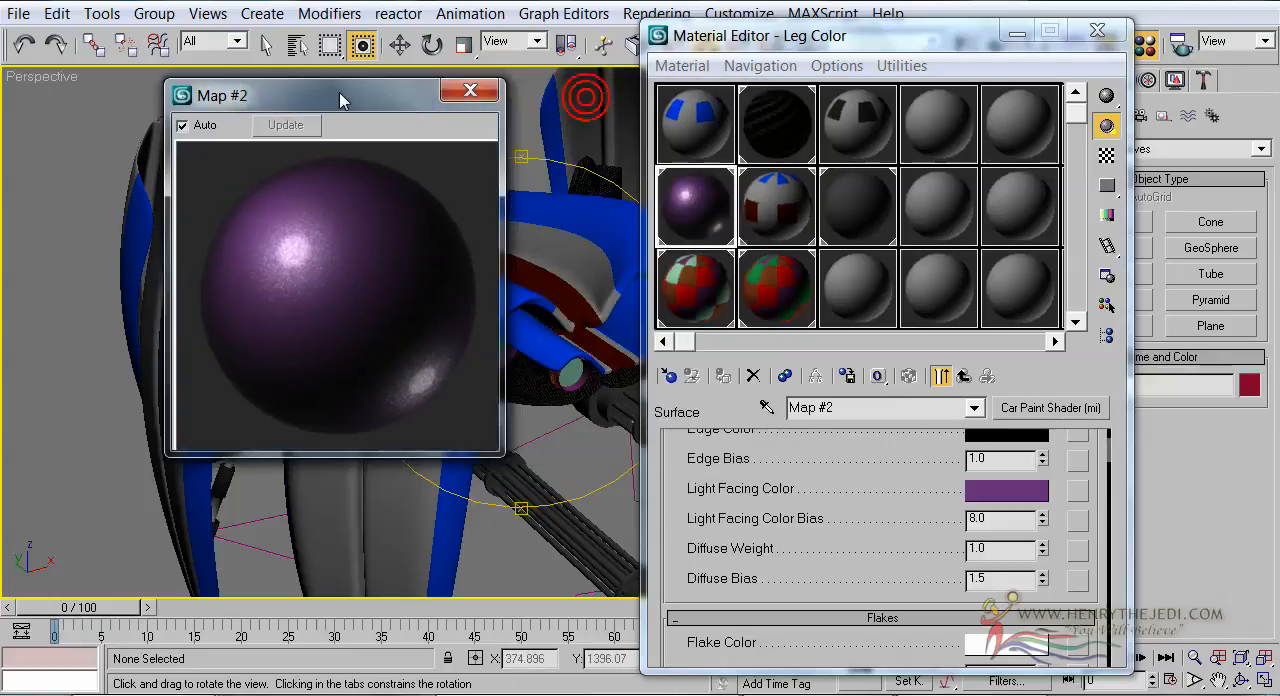
scroll(871, 530, down, 2)
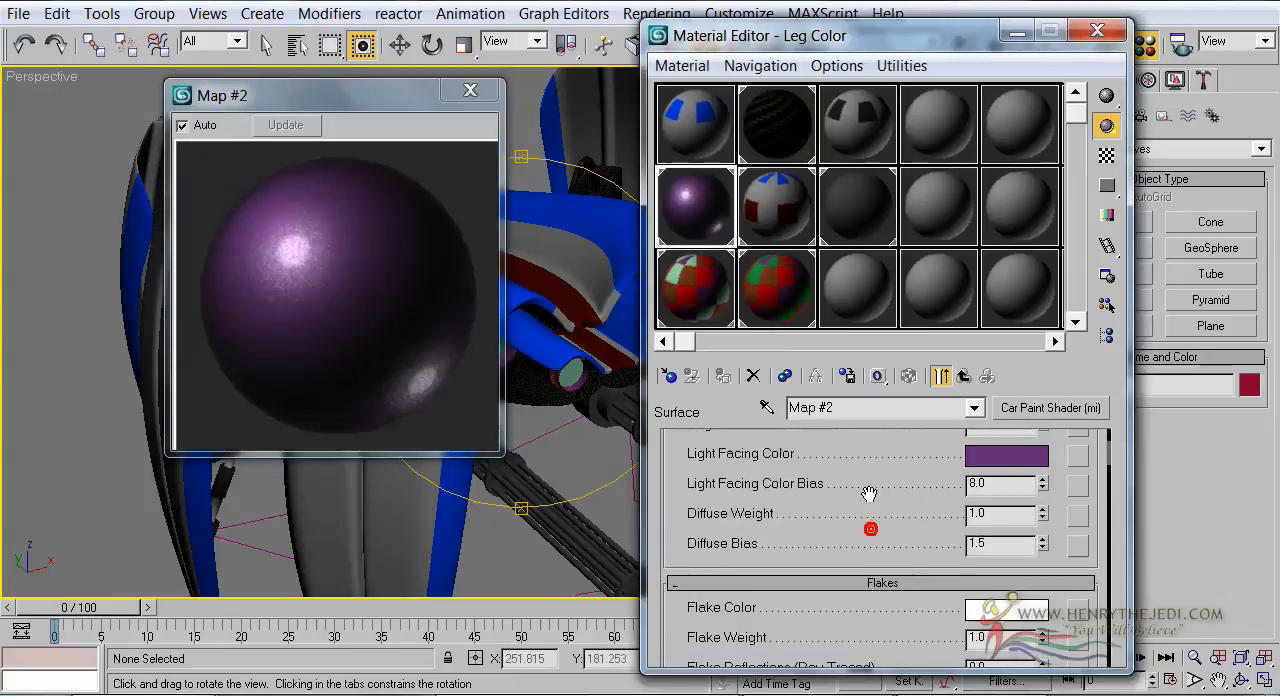
drag(886, 523, 886, 486)
drag(844, 436, 866, 655)
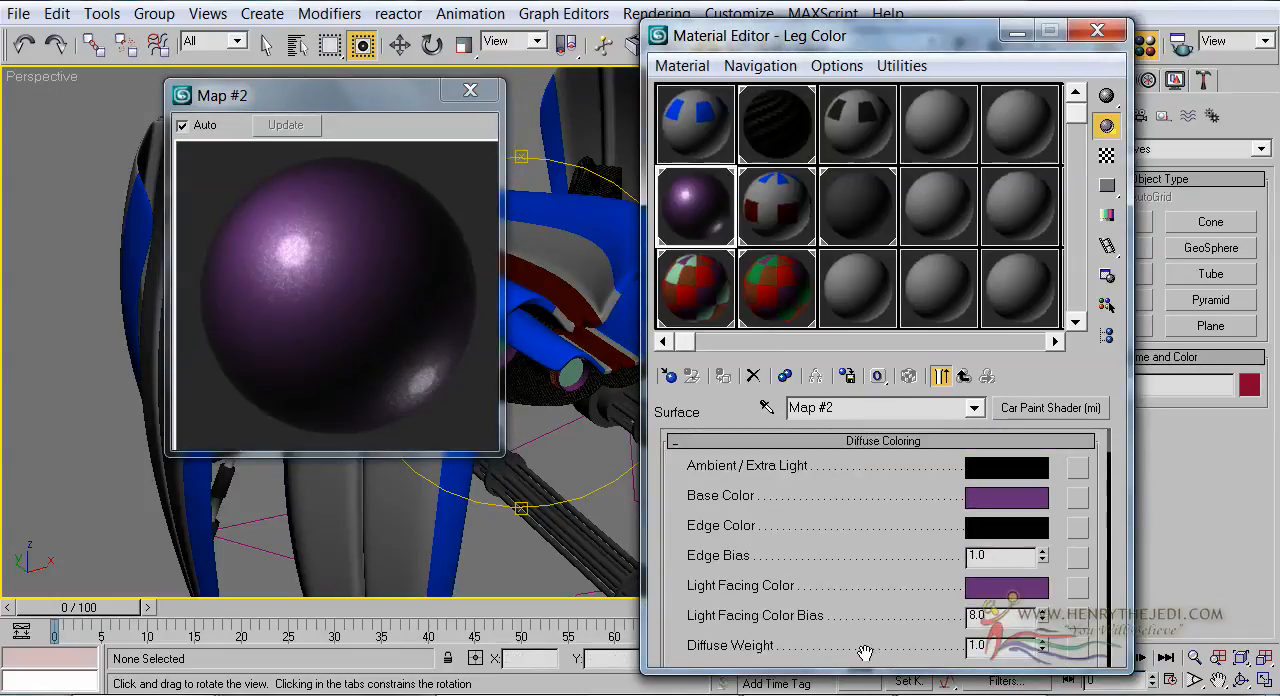
drag(869, 581, 858, 509)
scroll(856, 566, down, 3)
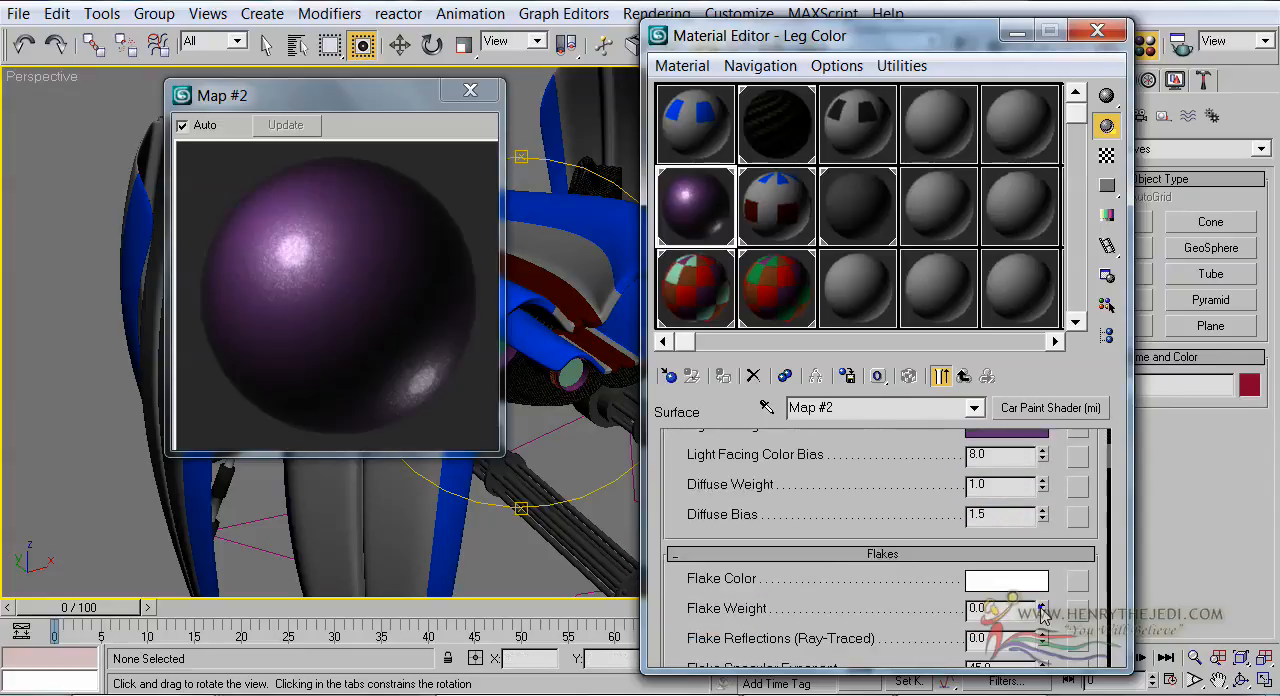
click(350, 290)
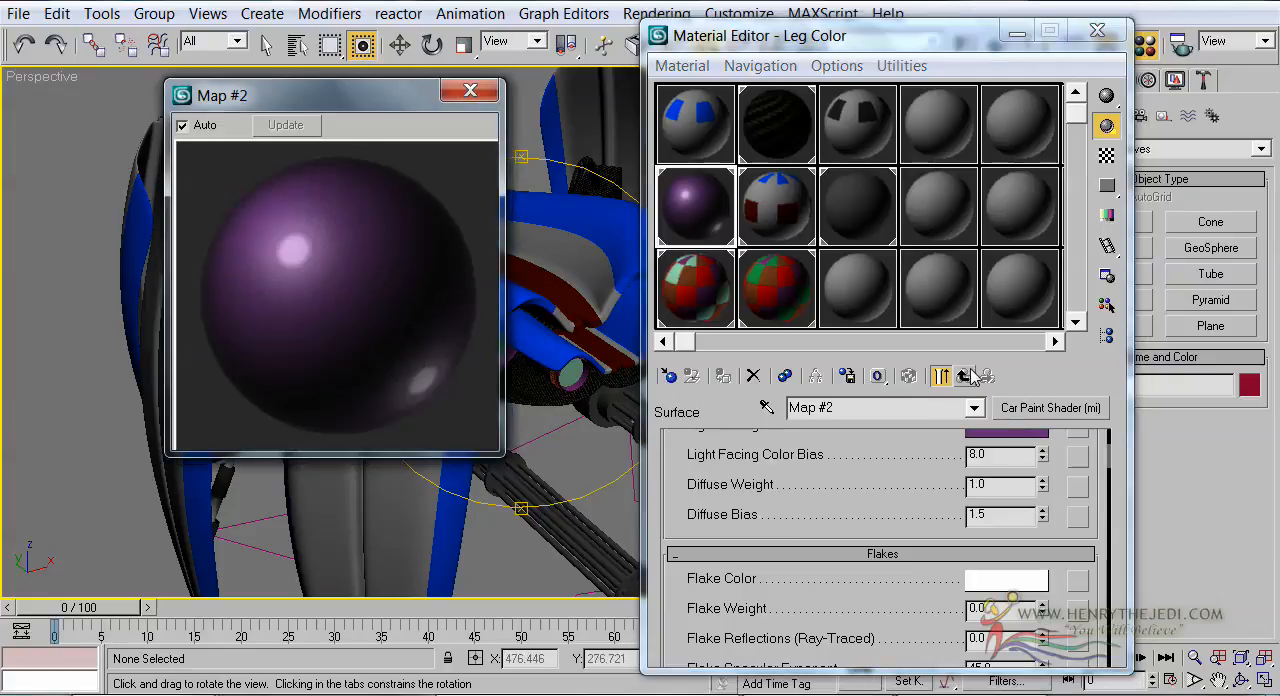
click(955, 435)
scroll(940, 445, up, 2)
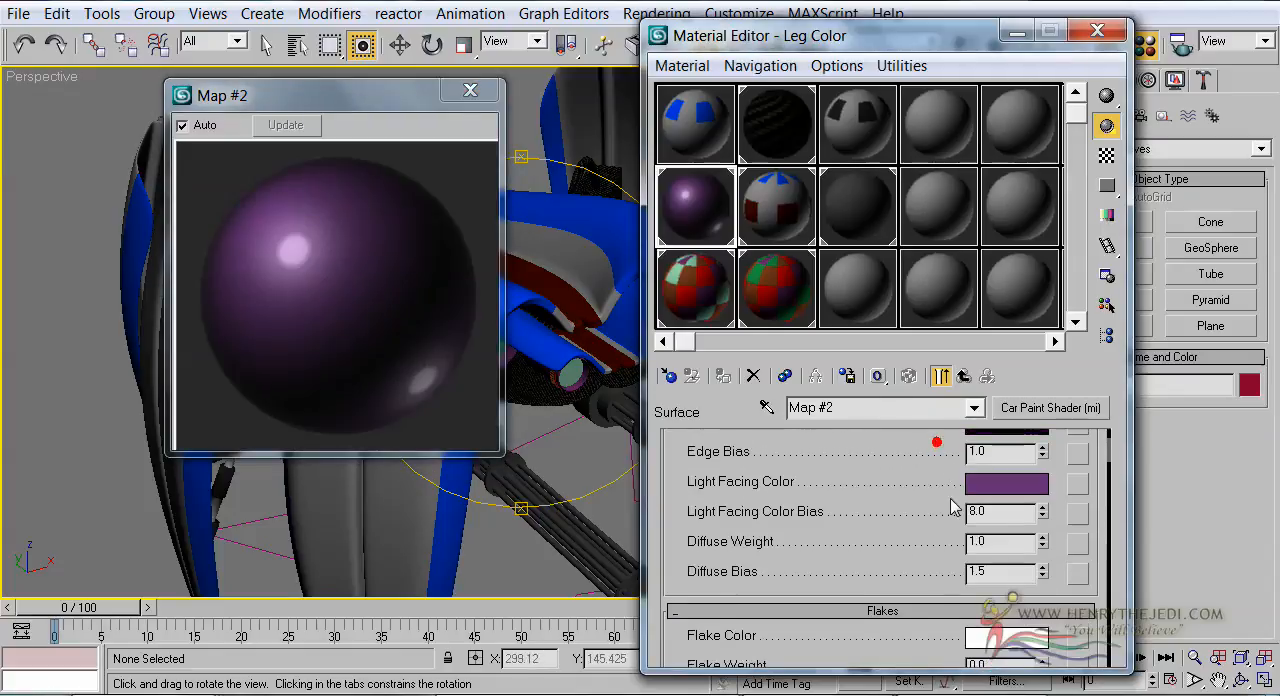
Assign an Environment (3dsmax) shader to the Leg Color material's Environment slot and return to the parent material
click(964, 376)
drag(710, 537, 849, 573)
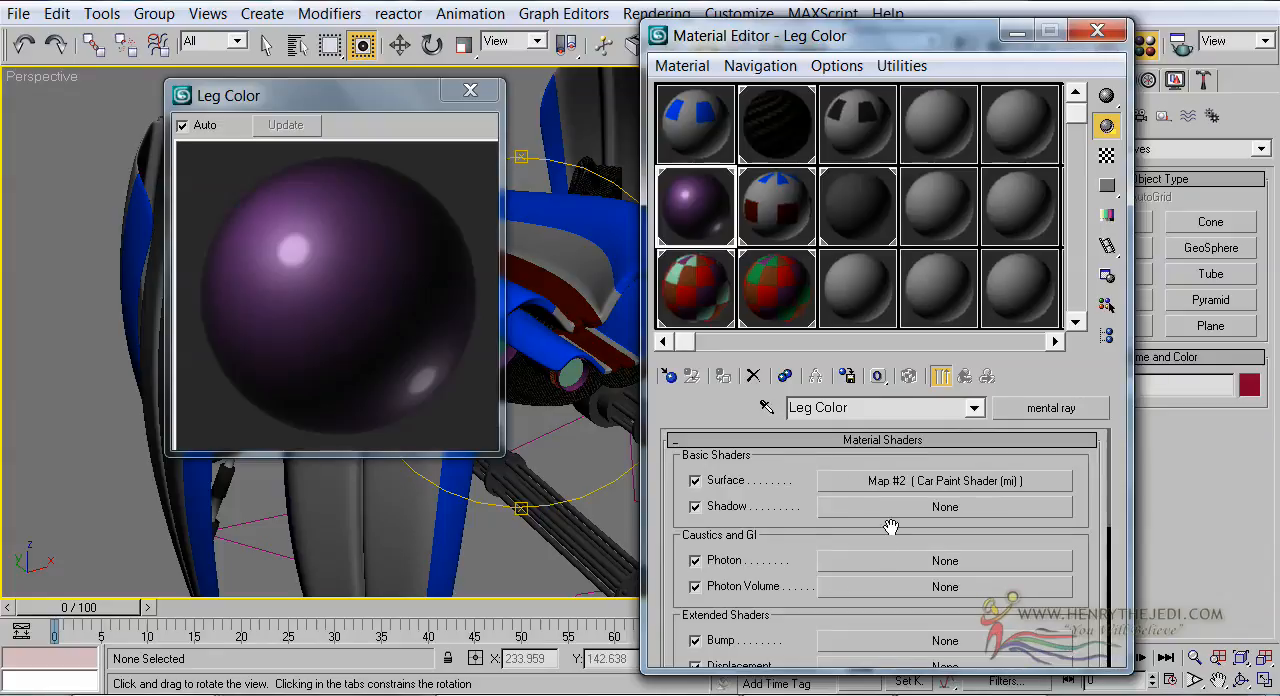
scroll(890, 527, down, 3)
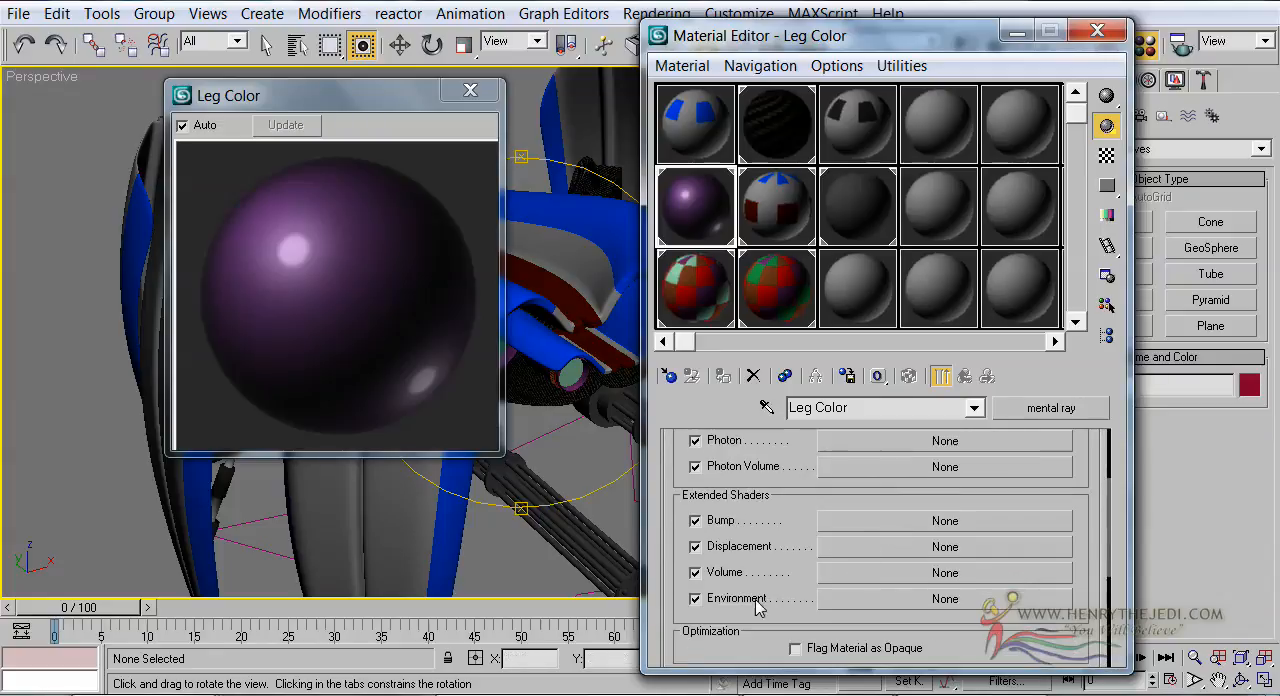
click(910, 598)
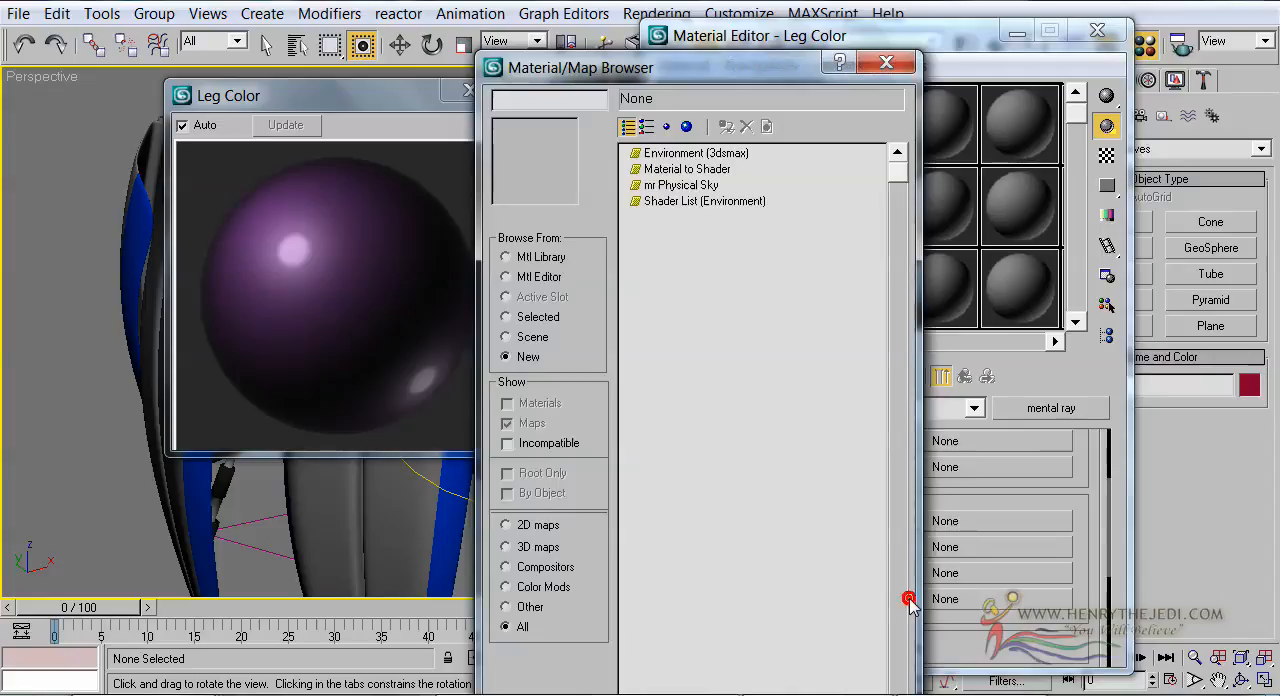
double_click(699, 155)
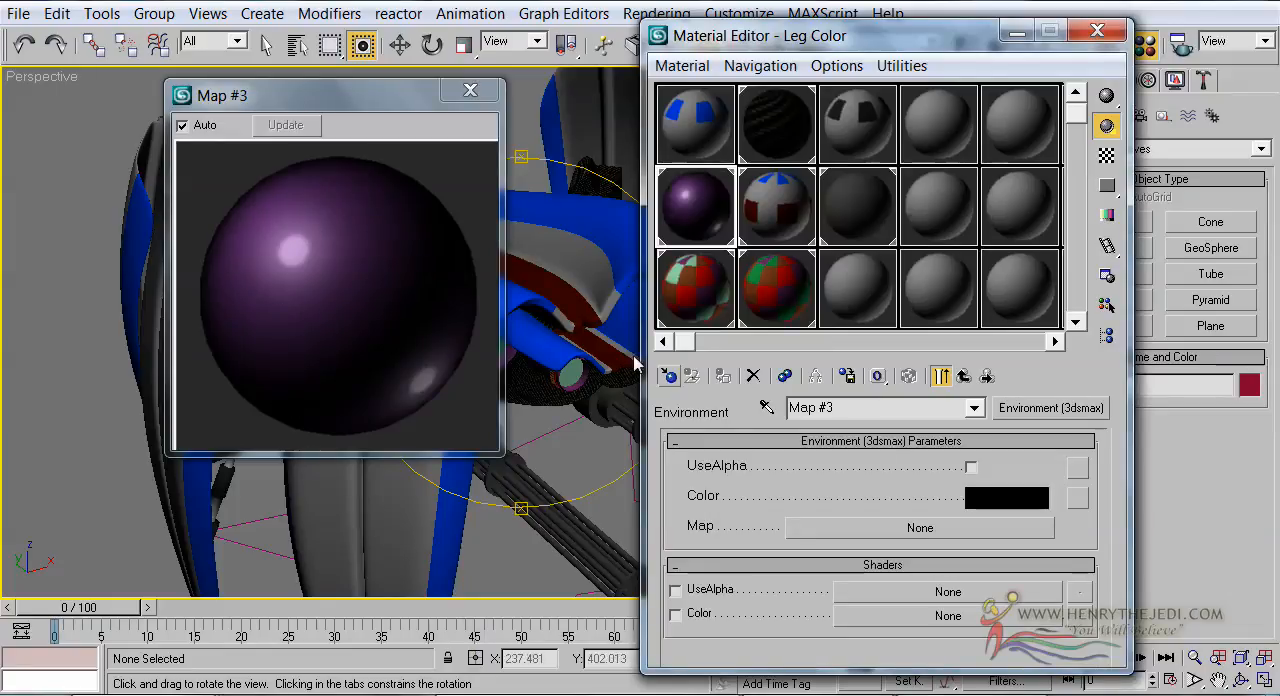
click(961, 379)
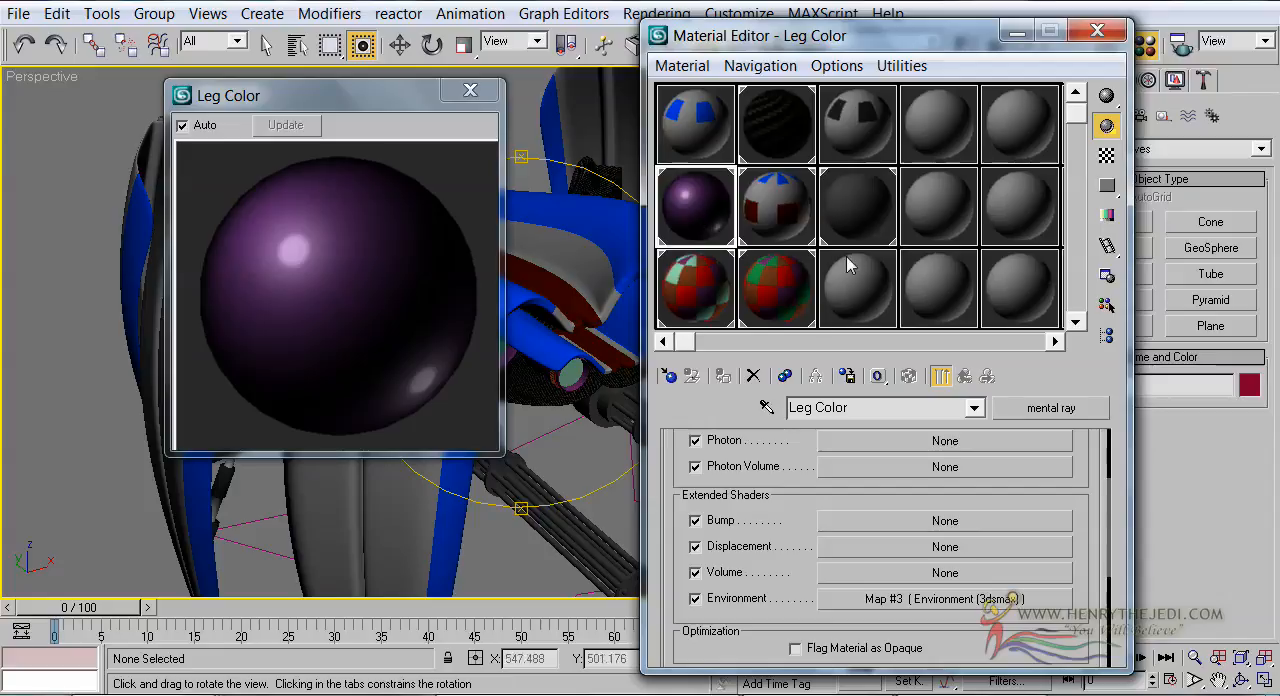
Rename the Leg Color material to Style Shader and close its magnified preview
drag(588, 380, 571, 374)
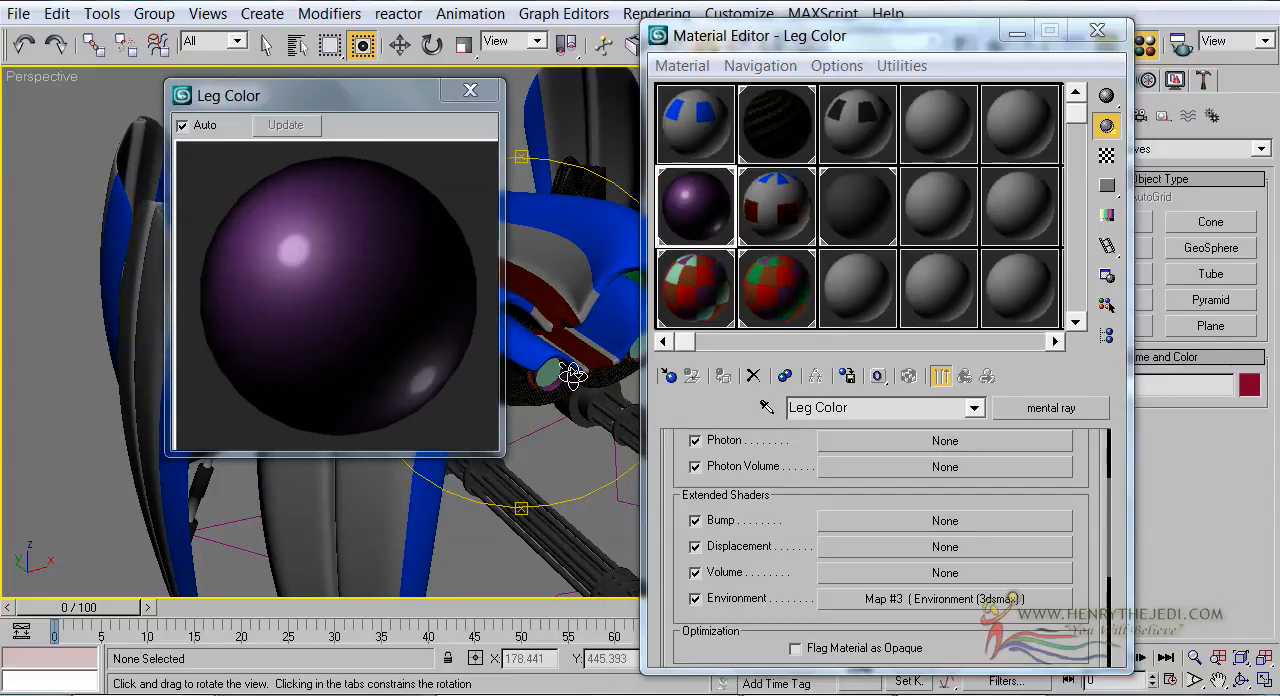
click(786, 407)
text(S)
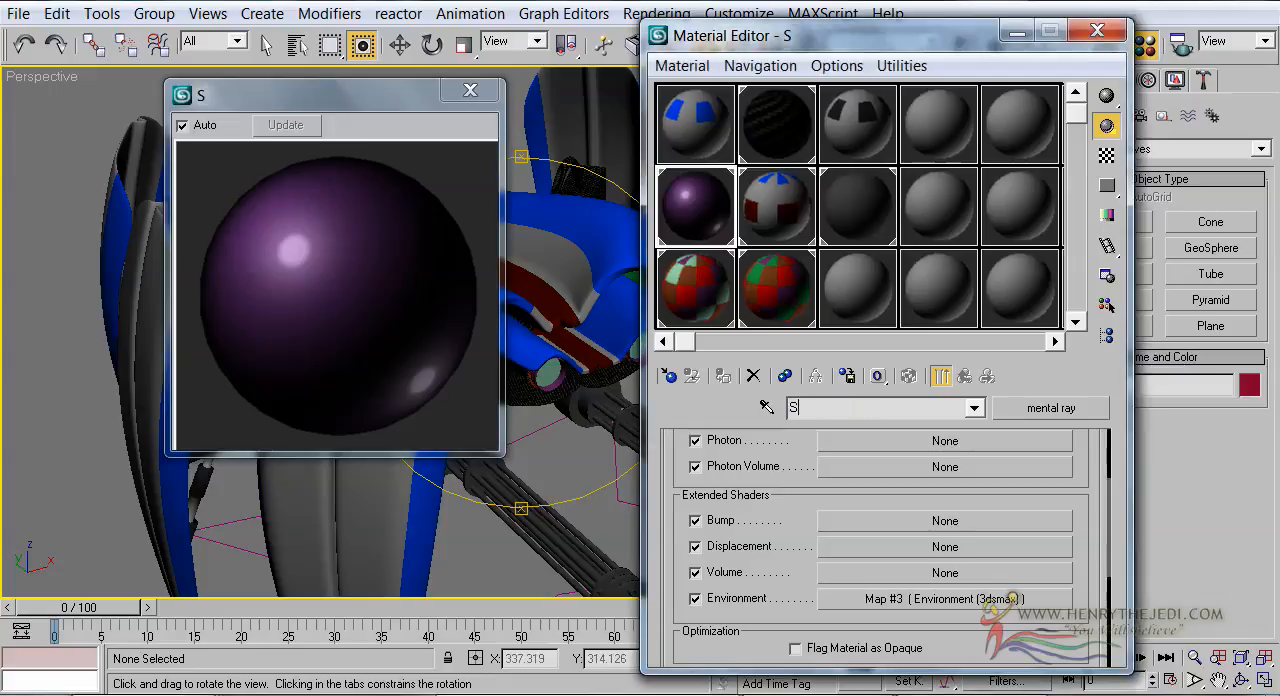
text(tyle )
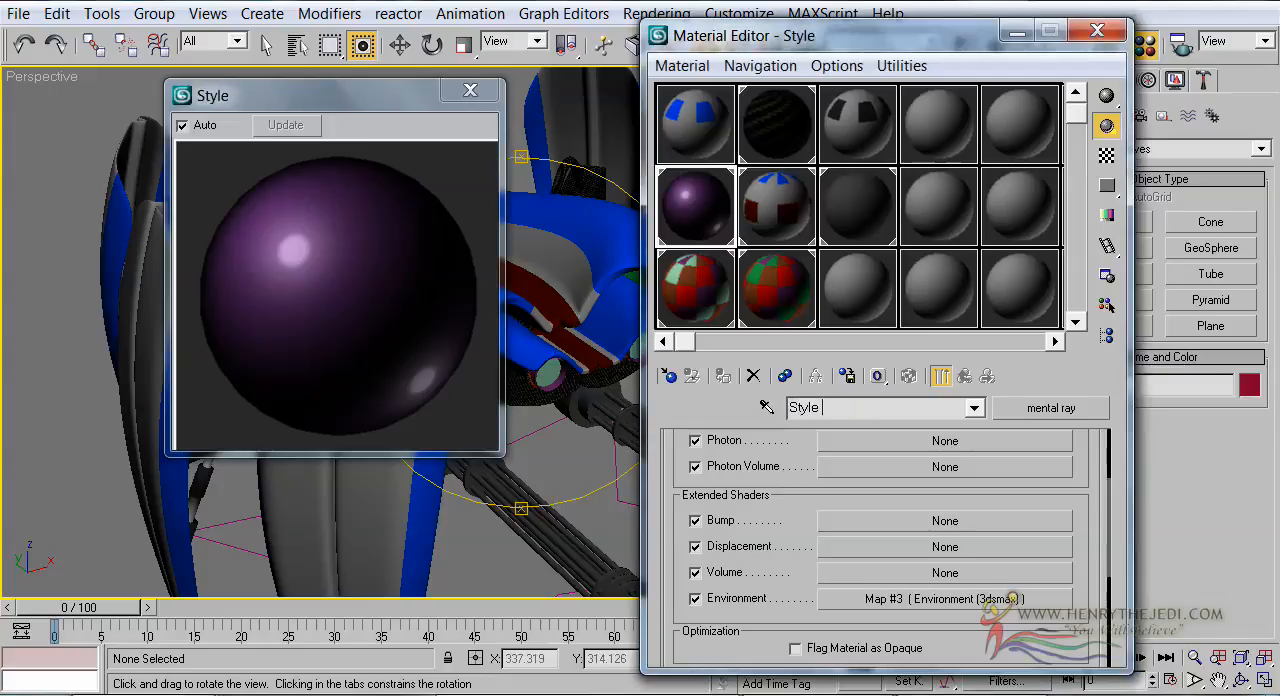
text(Shader)
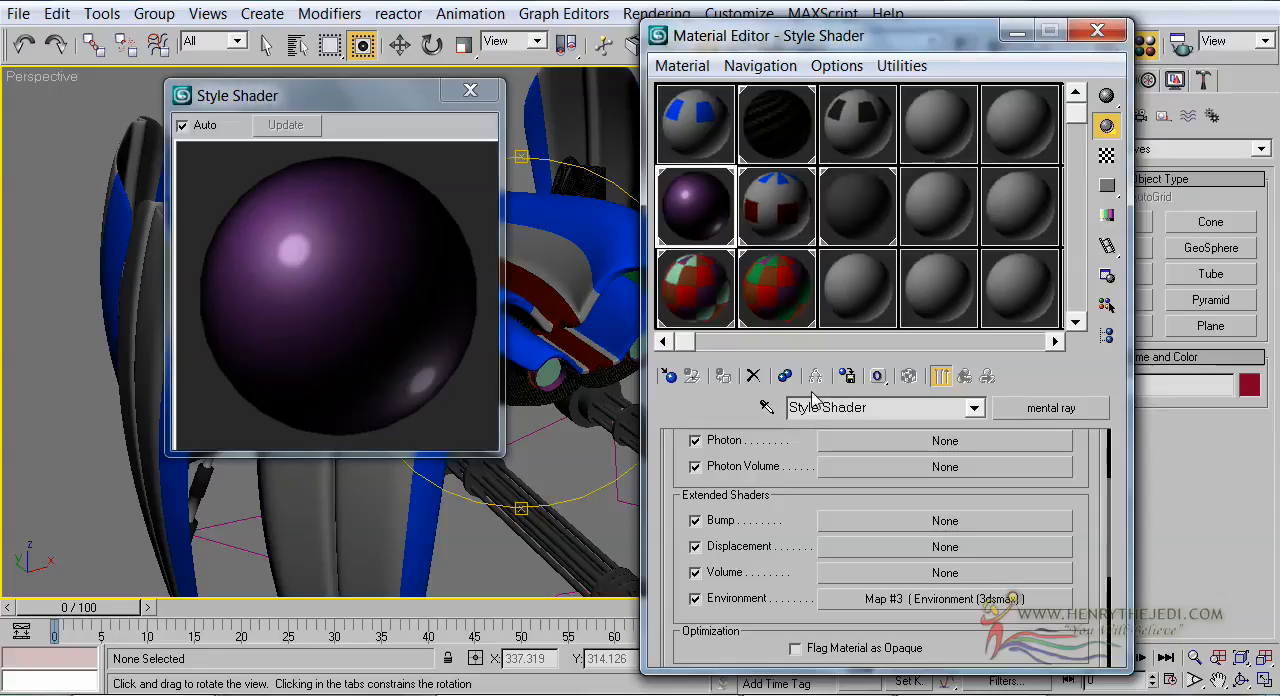
click(478, 89)
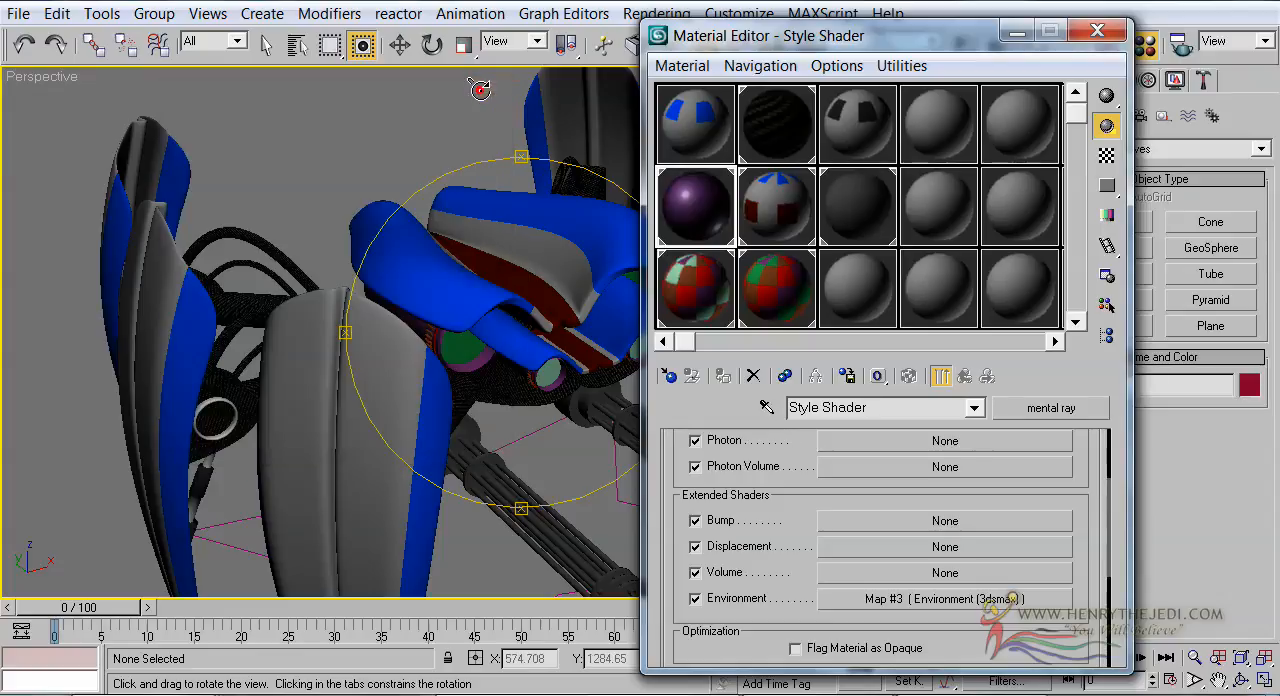
Place the purple Style Shader as an instance in sub-material 2 of the Leg multi/sub-object material
click(711, 126)
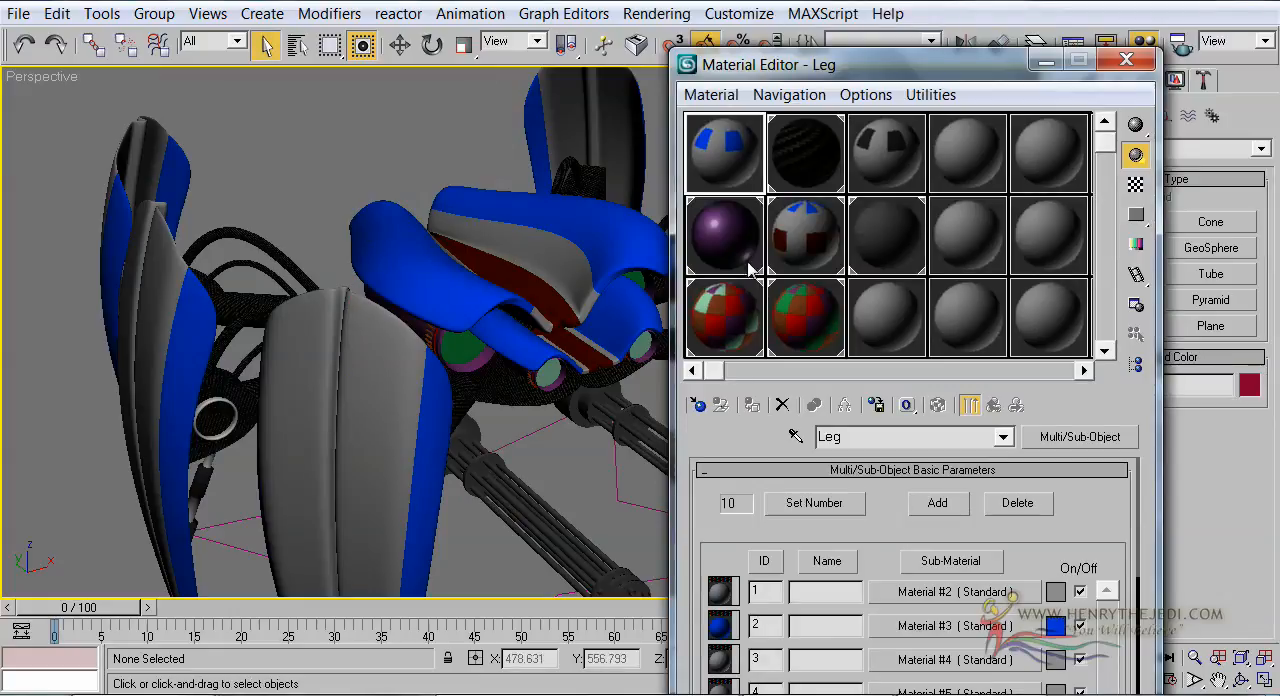
click(751, 262)
click(733, 170)
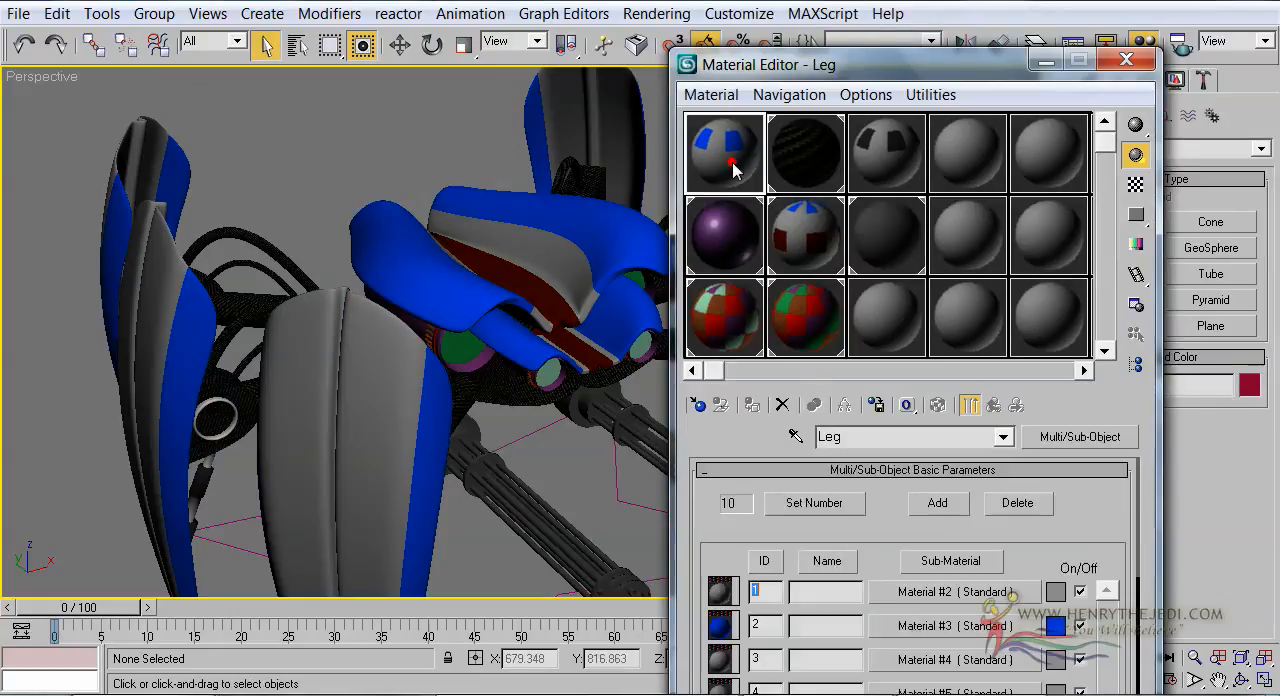
drag(780, 66, 691, 19)
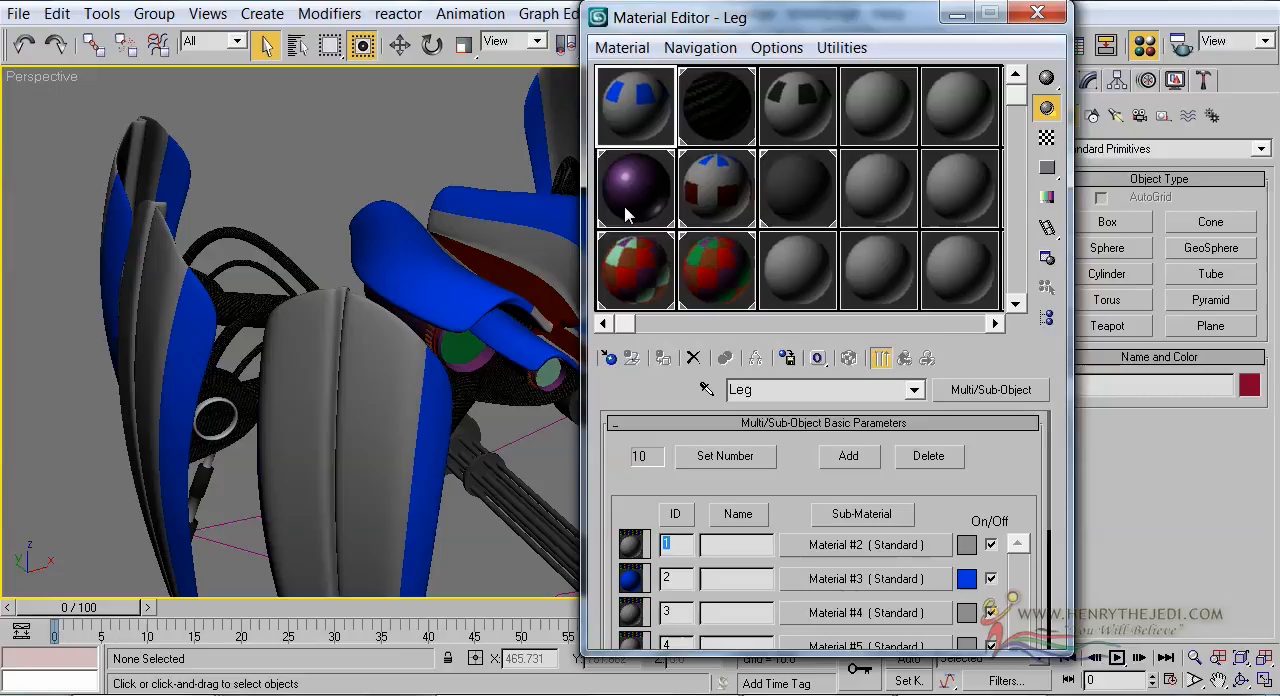
click(639, 118)
double_click(761, 389)
click(632, 110)
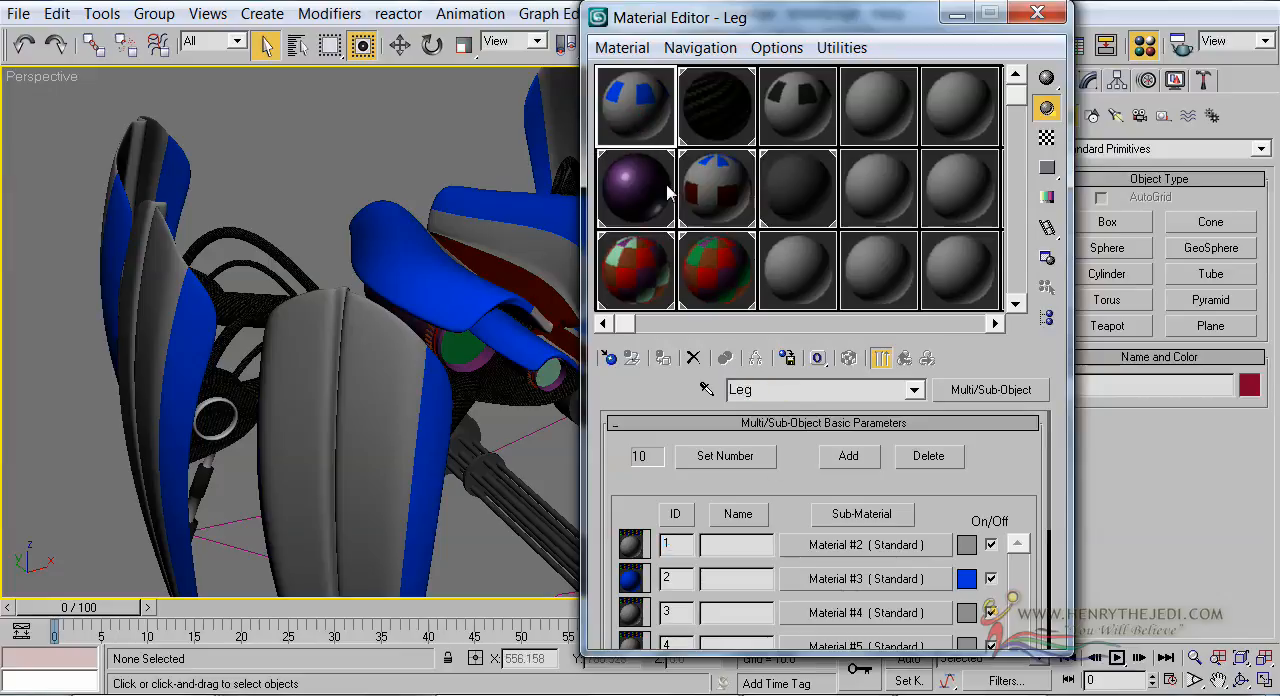
drag(636, 192, 821, 588)
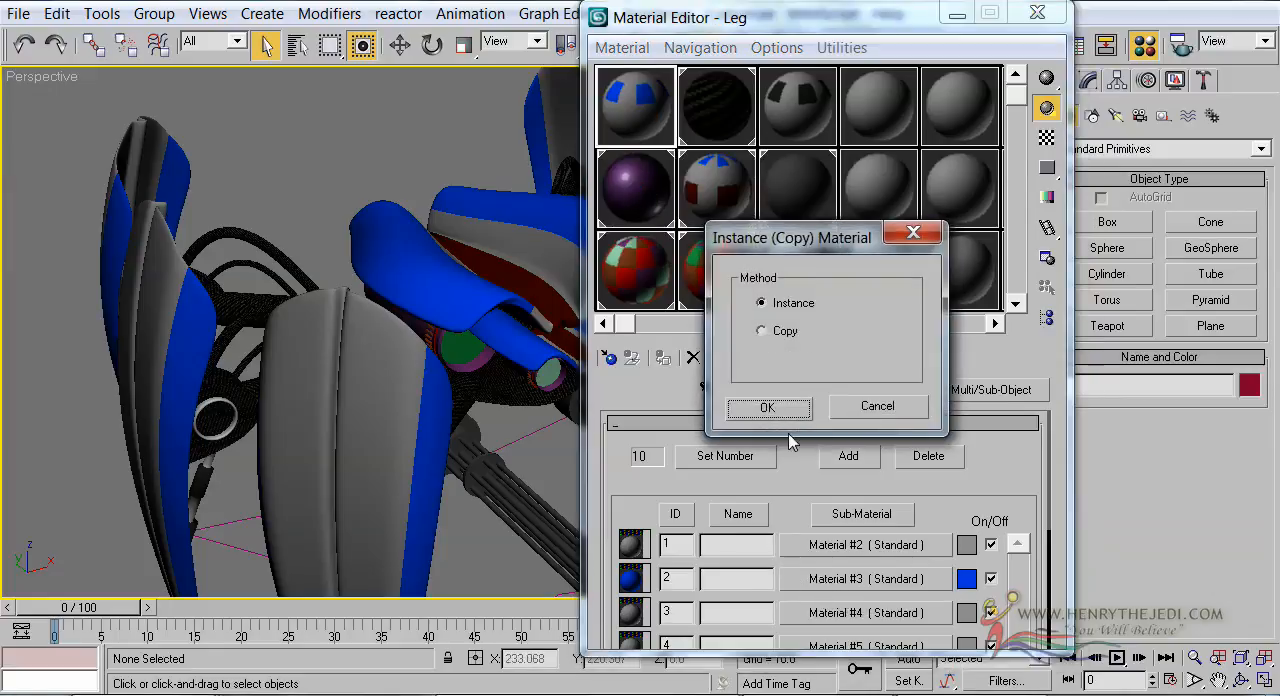
click(762, 303)
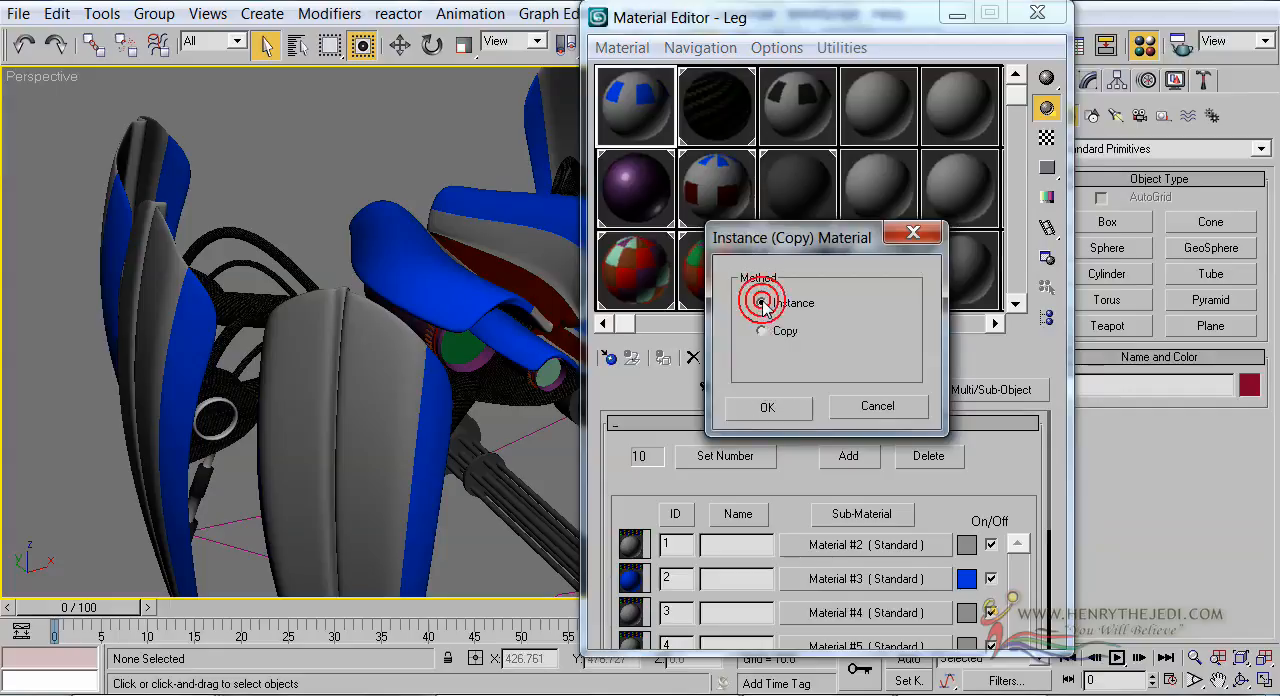
click(771, 410)
middle_drag(346, 389, 360, 360)
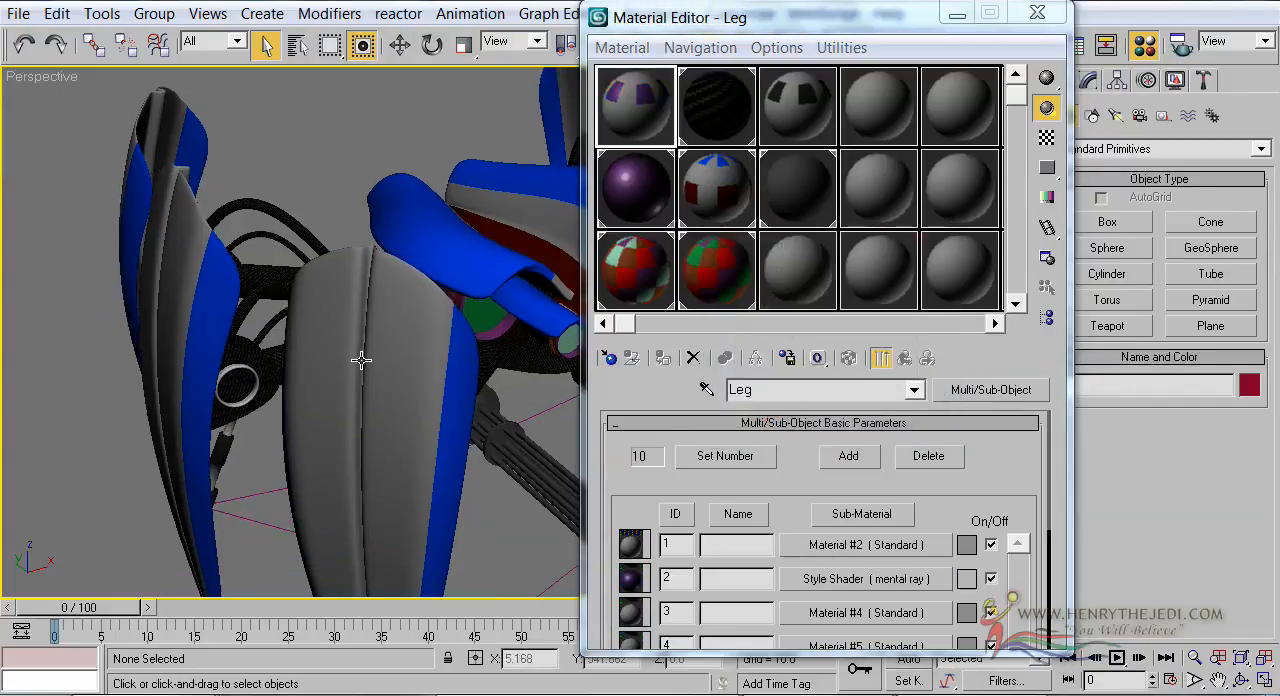
middle_drag(432, 261, 426, 292)
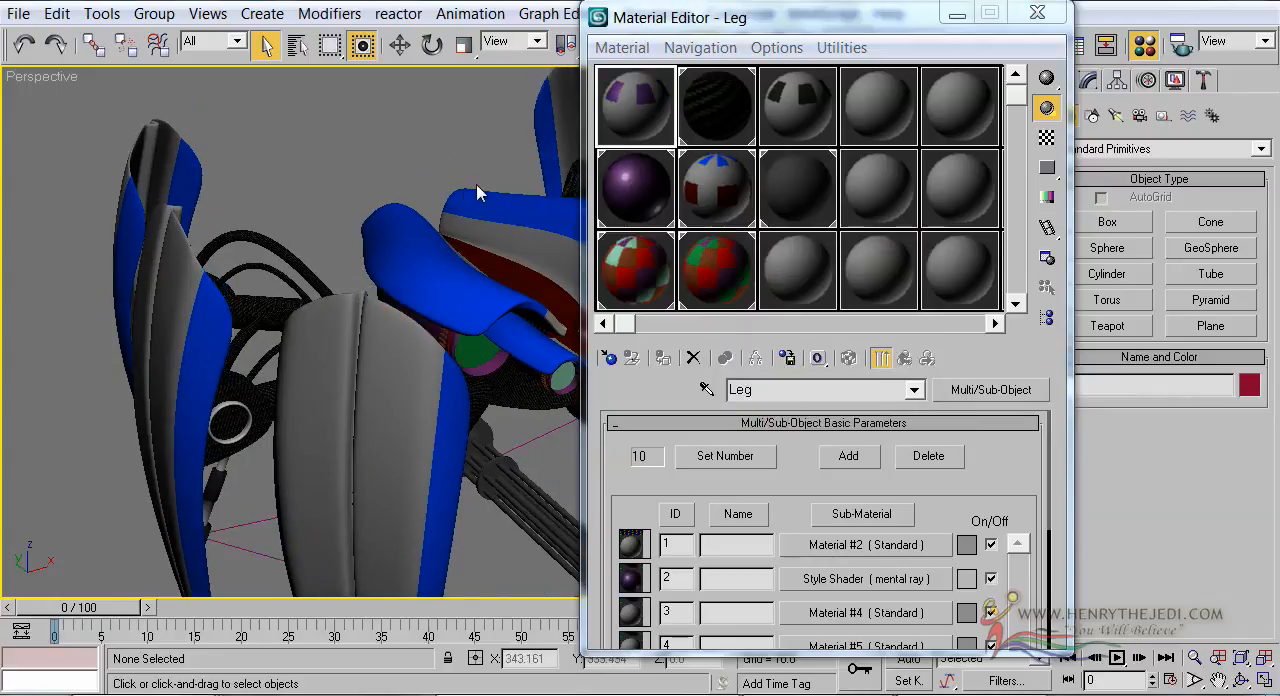
Place the Style Shader as an instance in sub-material 1 of the Head multi/sub-object material
click(658, 200)
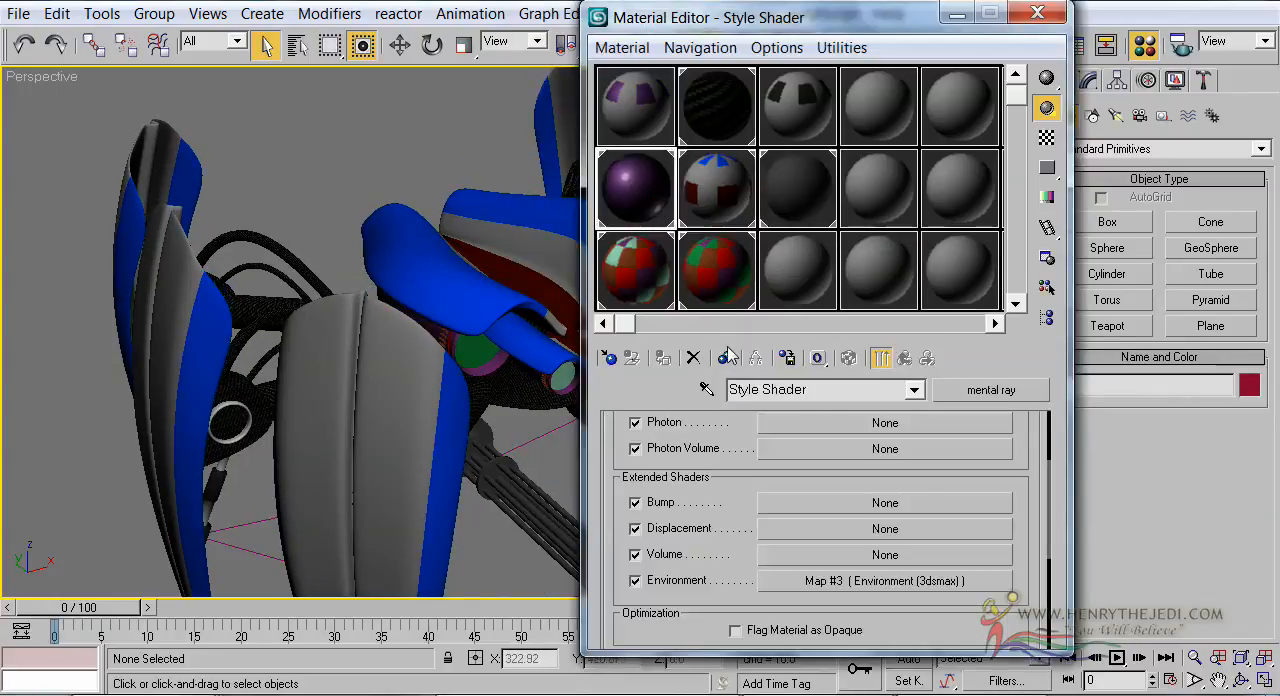
click(632, 113)
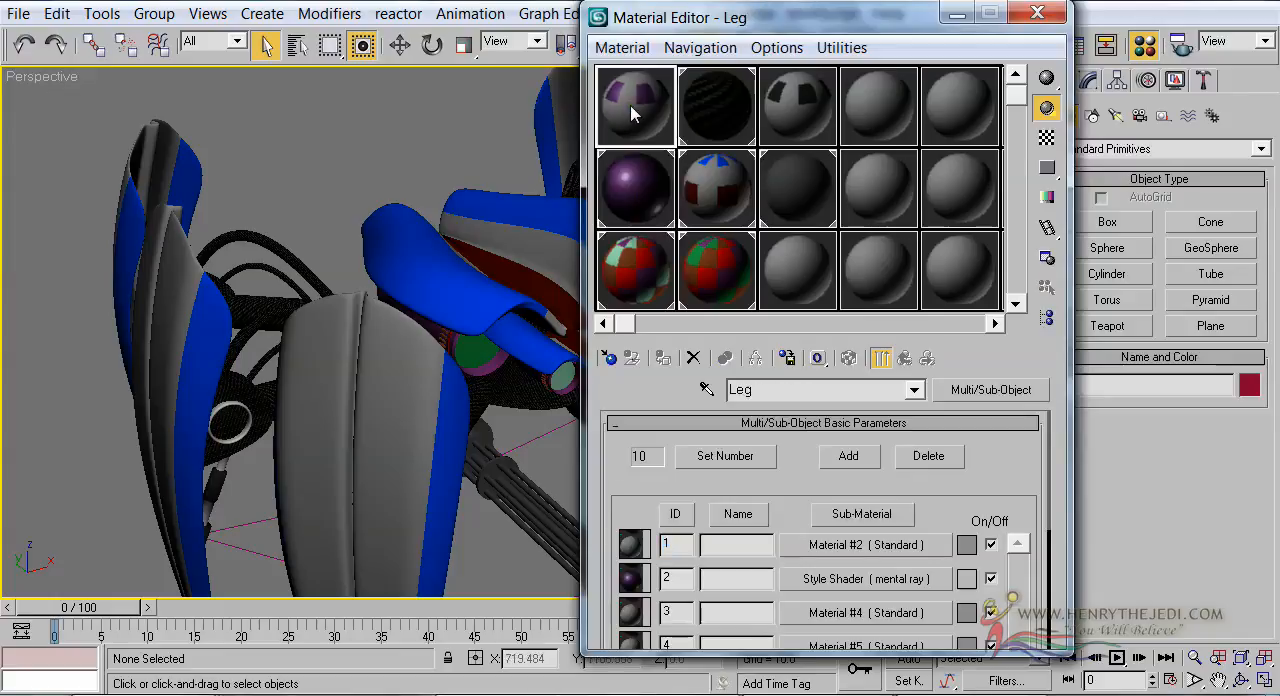
click(709, 215)
double_click(752, 389)
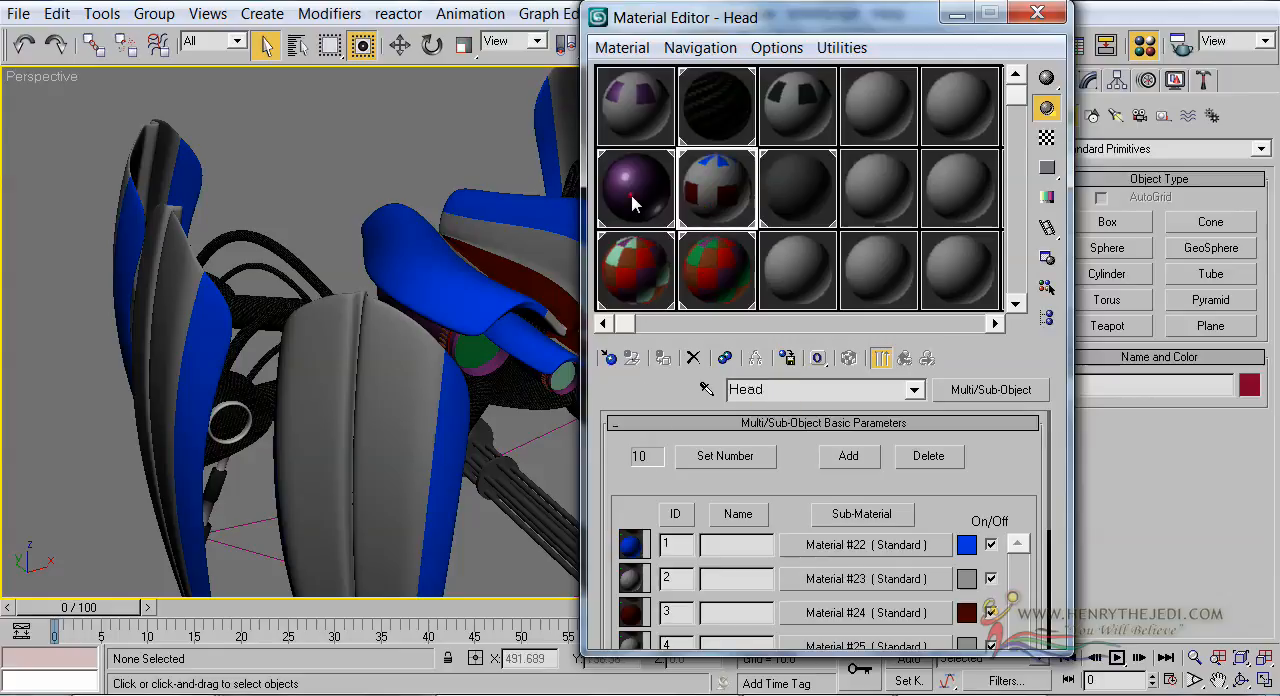
drag(815, 565, 820, 550)
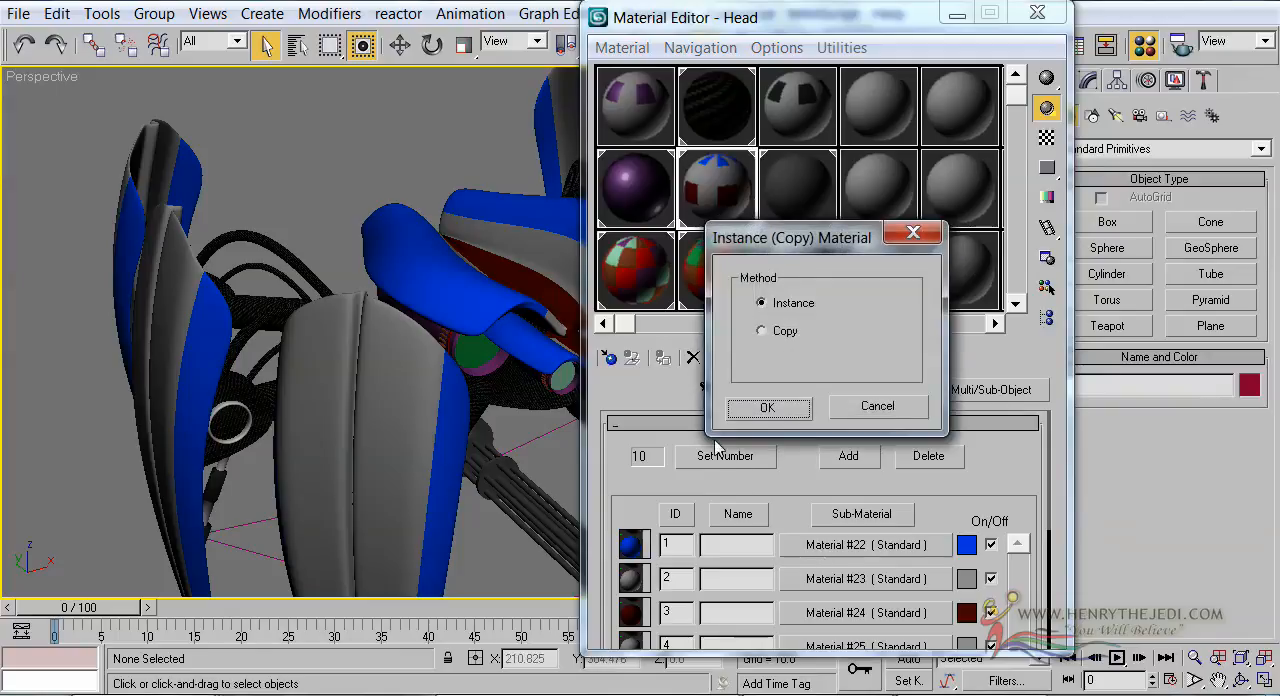
click(766, 407)
alt+middle_drag(485, 308, 466, 289)
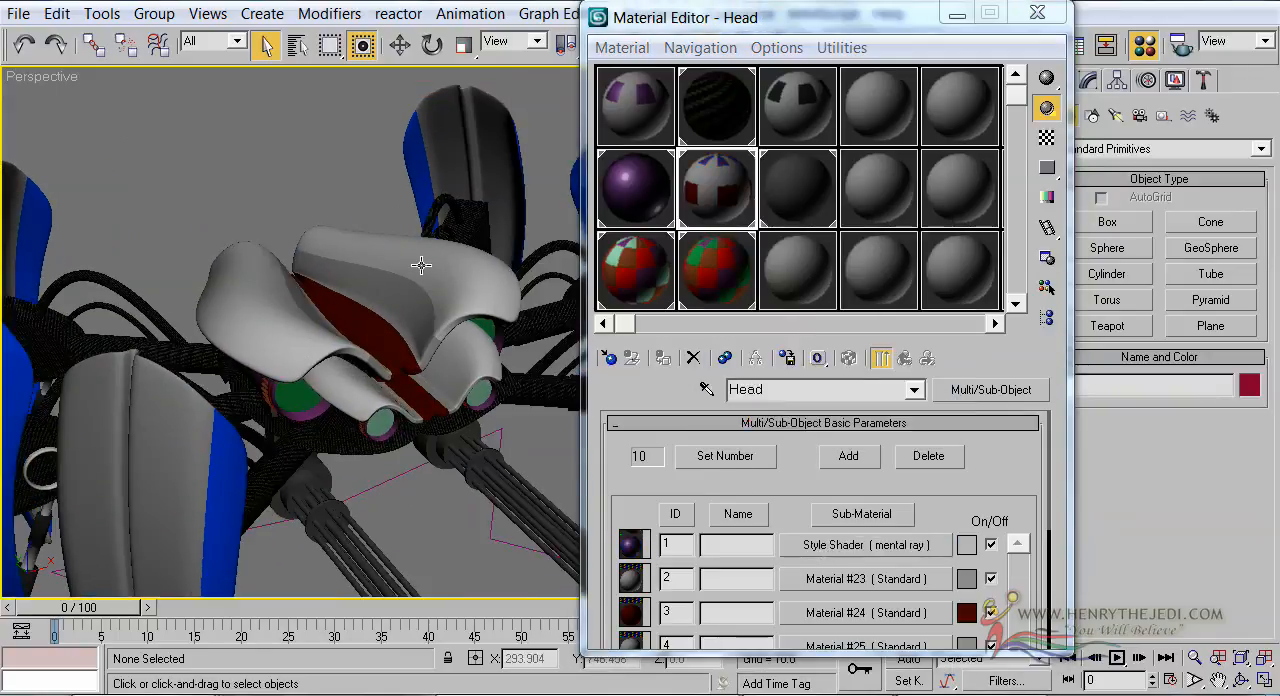
middle_drag(418, 263, 514, 243)
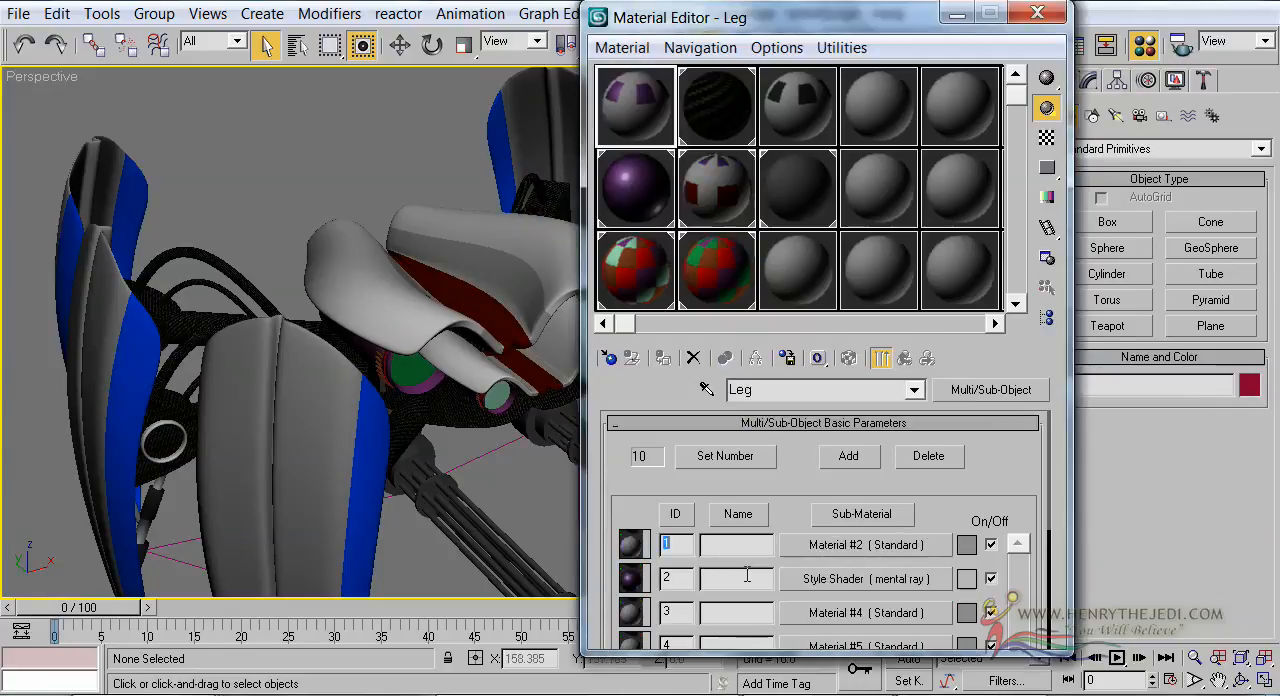
Turn on edged faces in the Perspective viewport
middle_drag(316, 328, 426, 346)
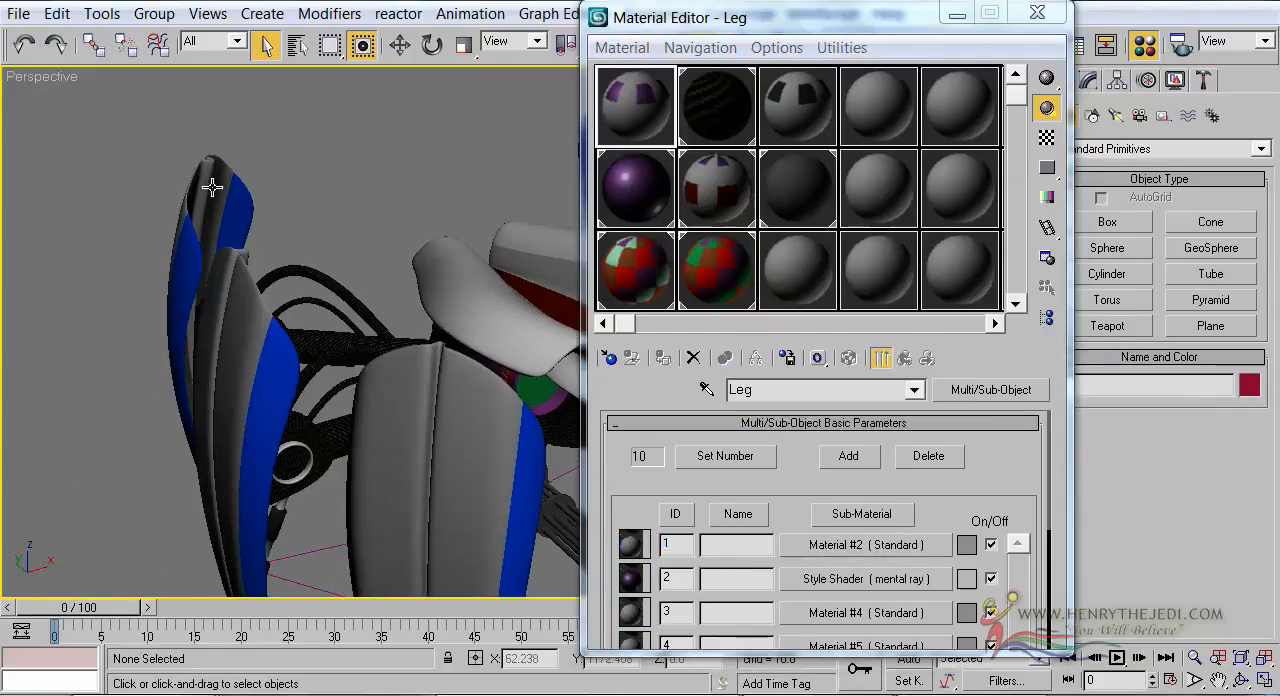
right_click(40, 91)
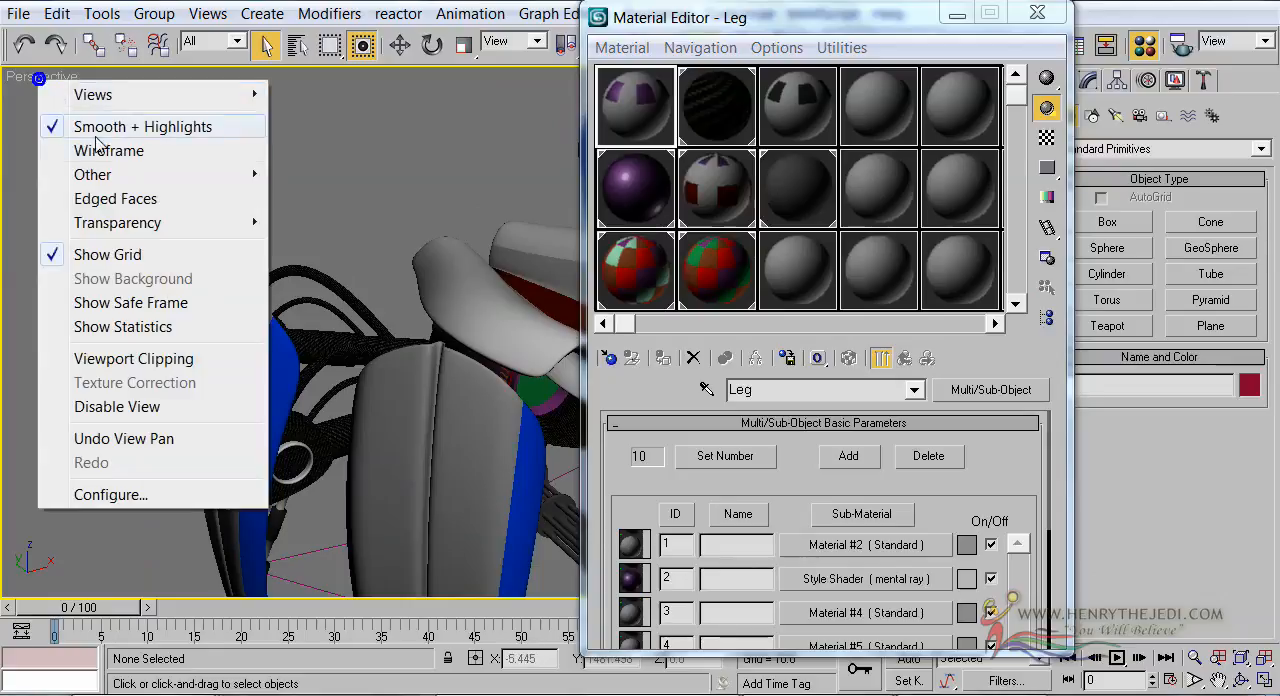
click(110, 200)
Select the front leg group, move the Material Editor out of the way of the model, and open the group
click(410, 440)
drag(911, 20, 898, 491)
middle_drag(492, 418, 386, 368)
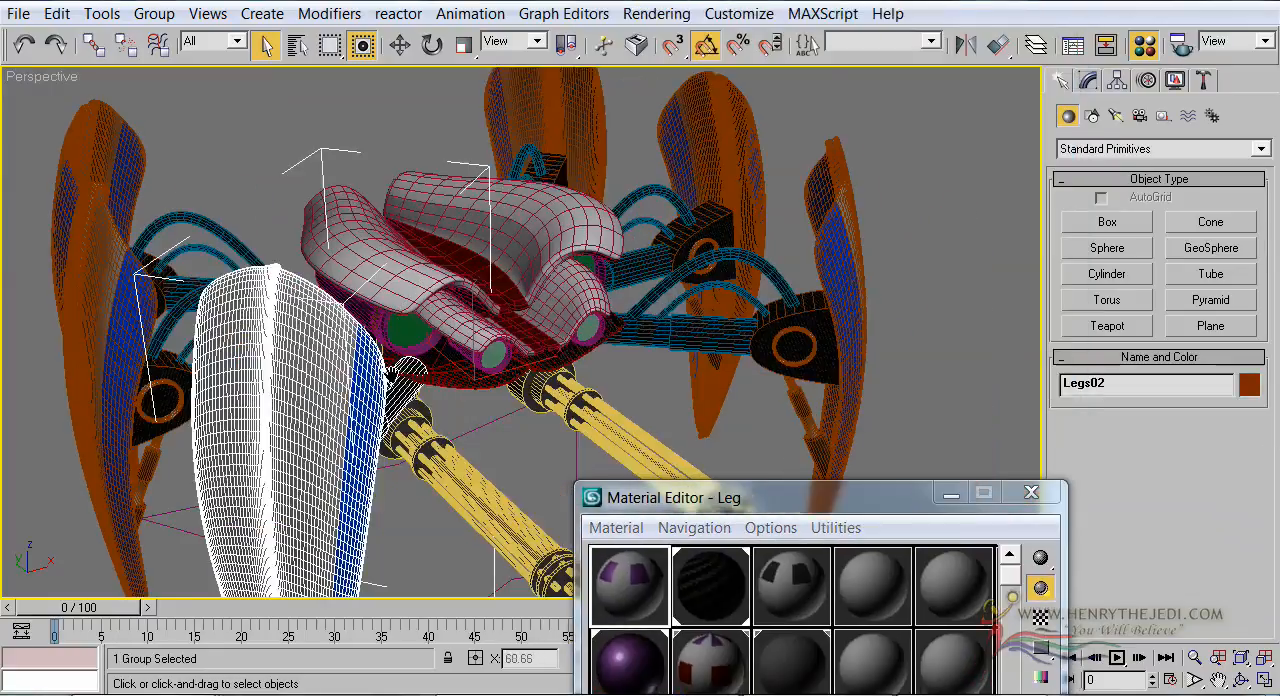
click(152, 13)
click(157, 96)
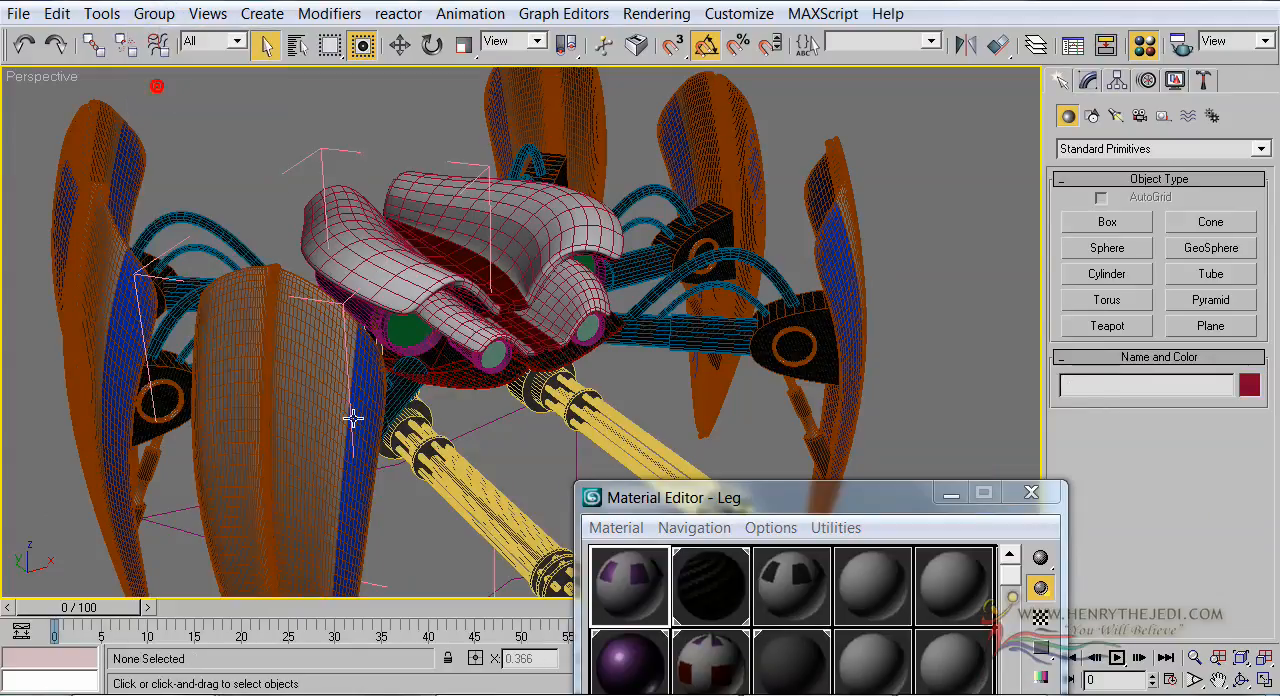
alt+middle_drag(543, 480, 596, 187)
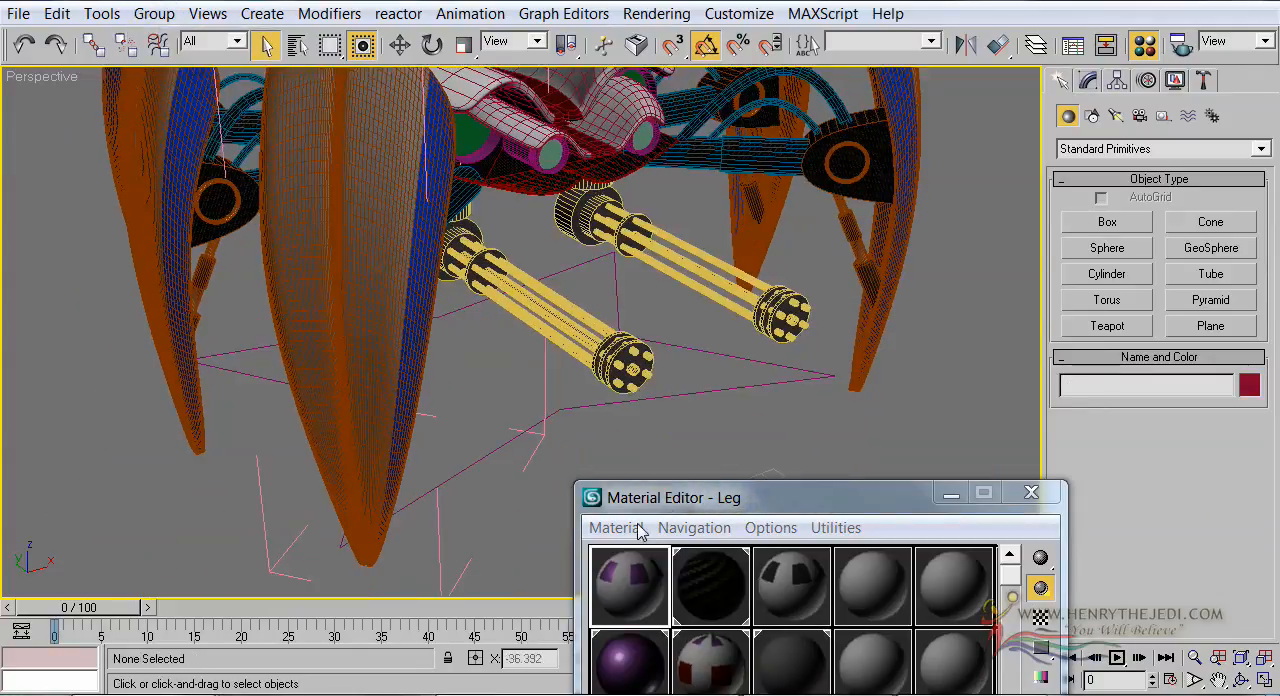
Load the material of the Leg02 object into the Leg sample slot by picking it from the object by name
drag(666, 510, 742, 209)
click(649, 290)
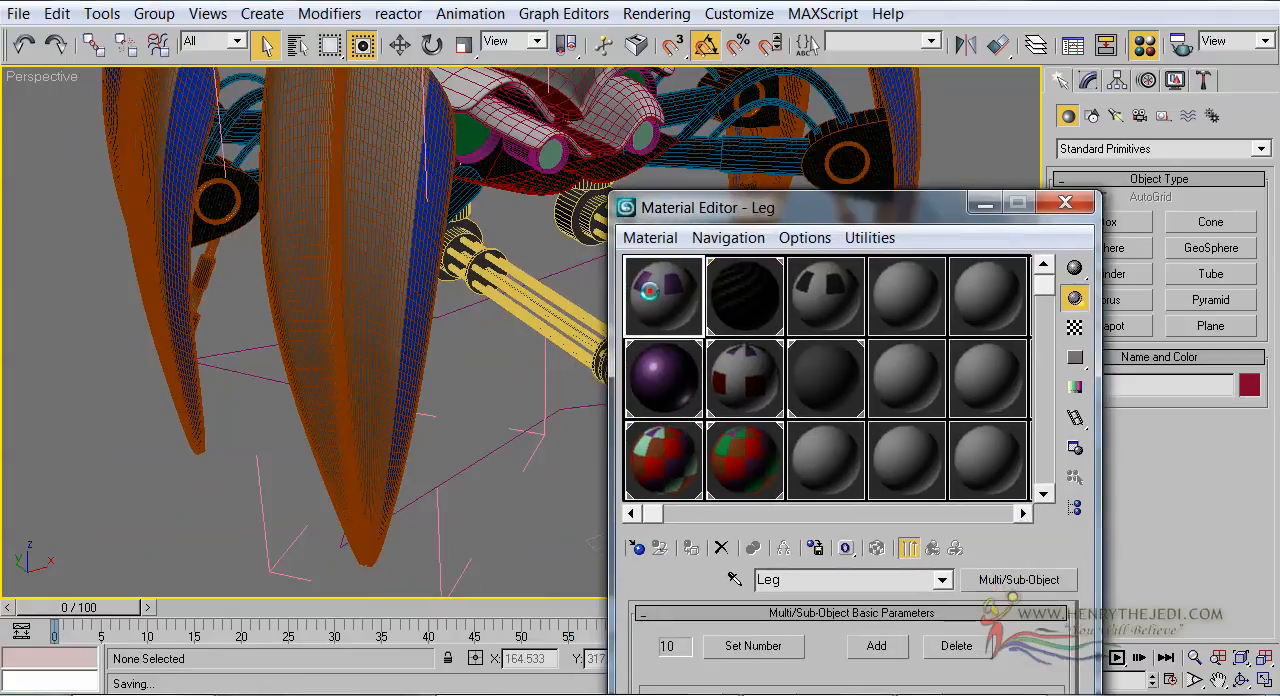
click(470, 91)
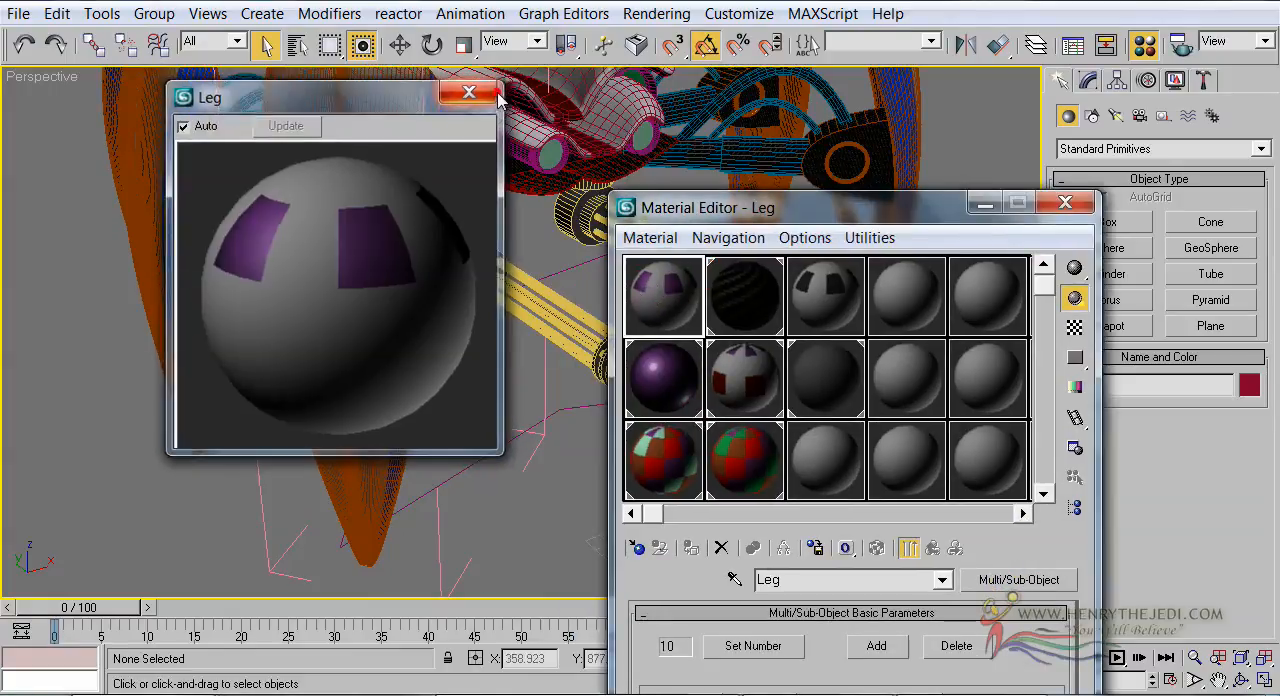
click(733, 580)
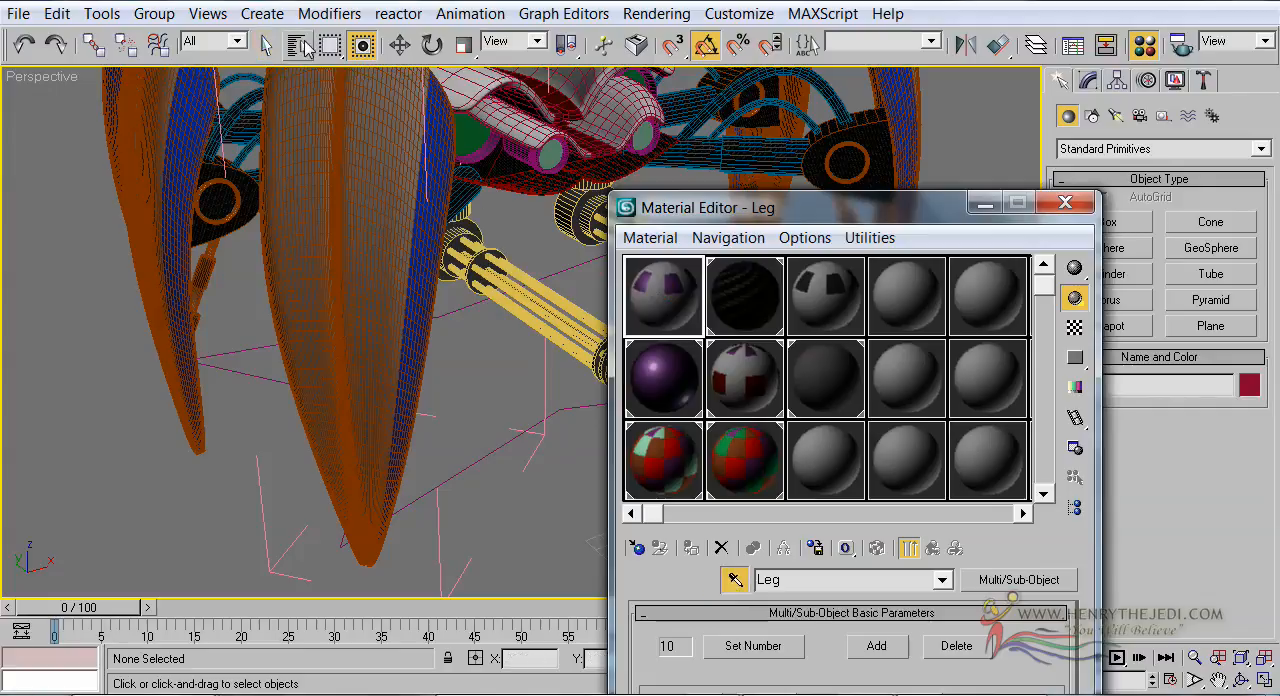
click(298, 45)
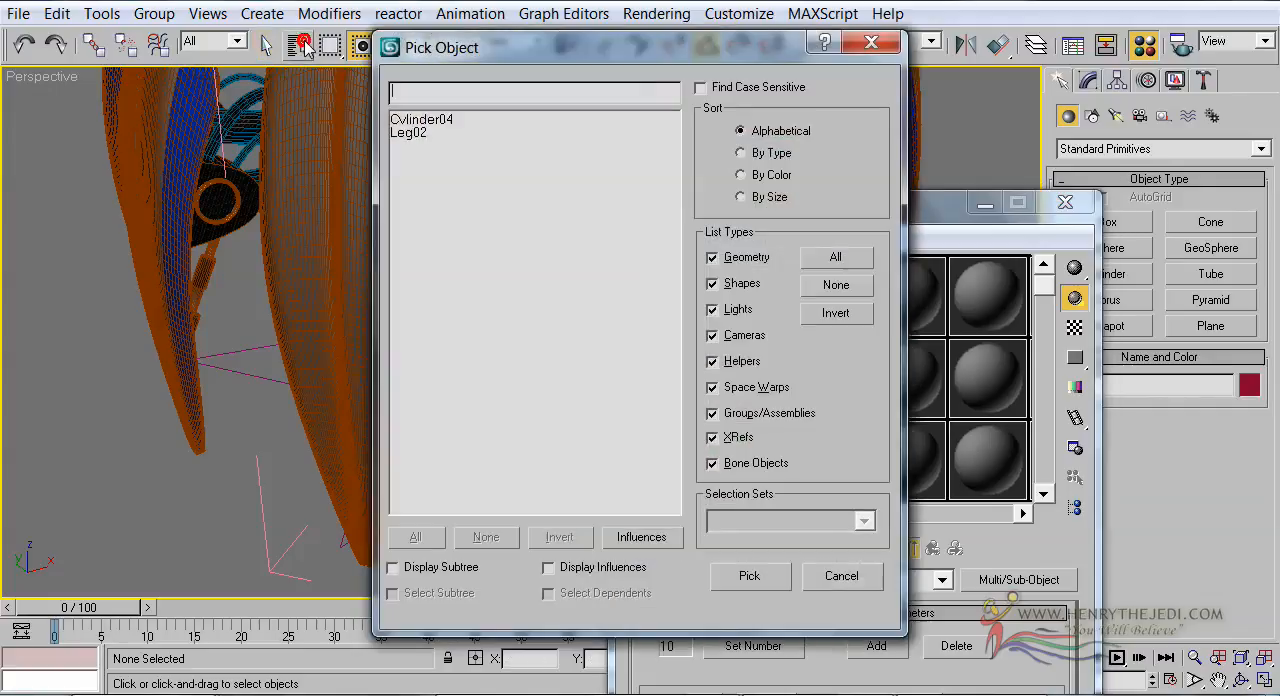
click(405, 133)
click(755, 576)
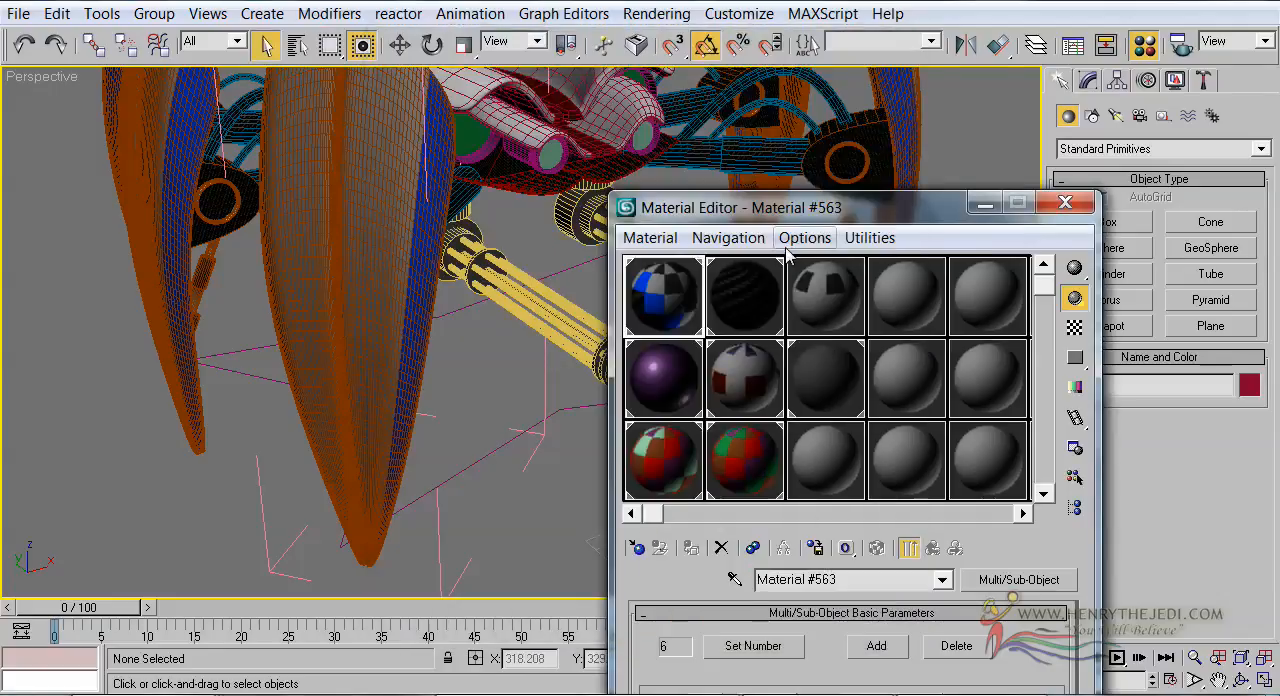
Move the Material Editor aside to show the sub-material list, and close the front leg's open group
drag(790, 215, 773, 40)
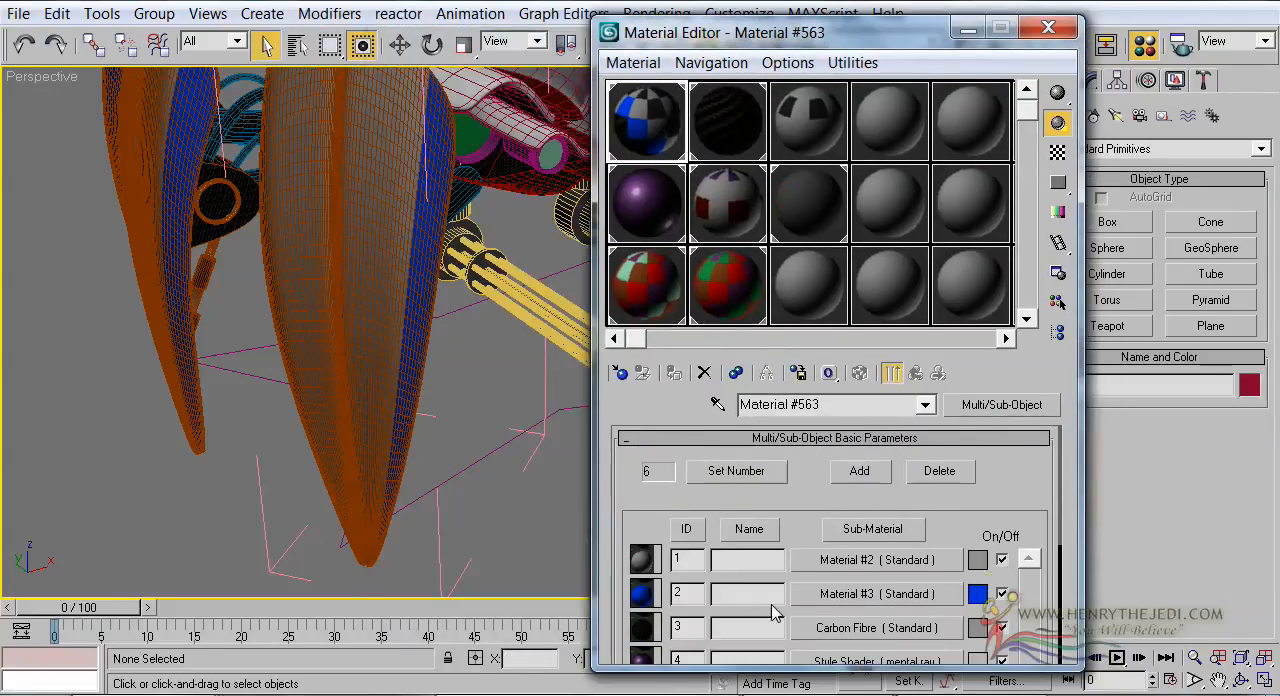
drag(762, 612, 692, 605)
middle_drag(472, 335, 443, 466)
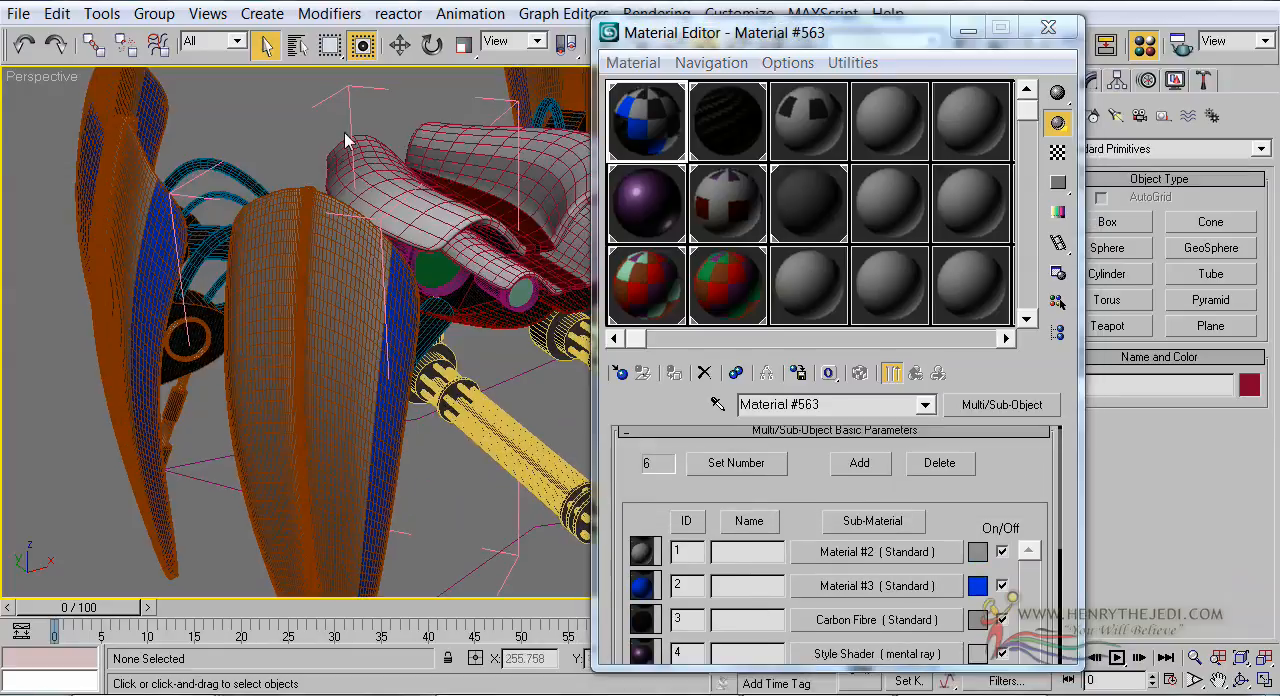
click(292, 372)
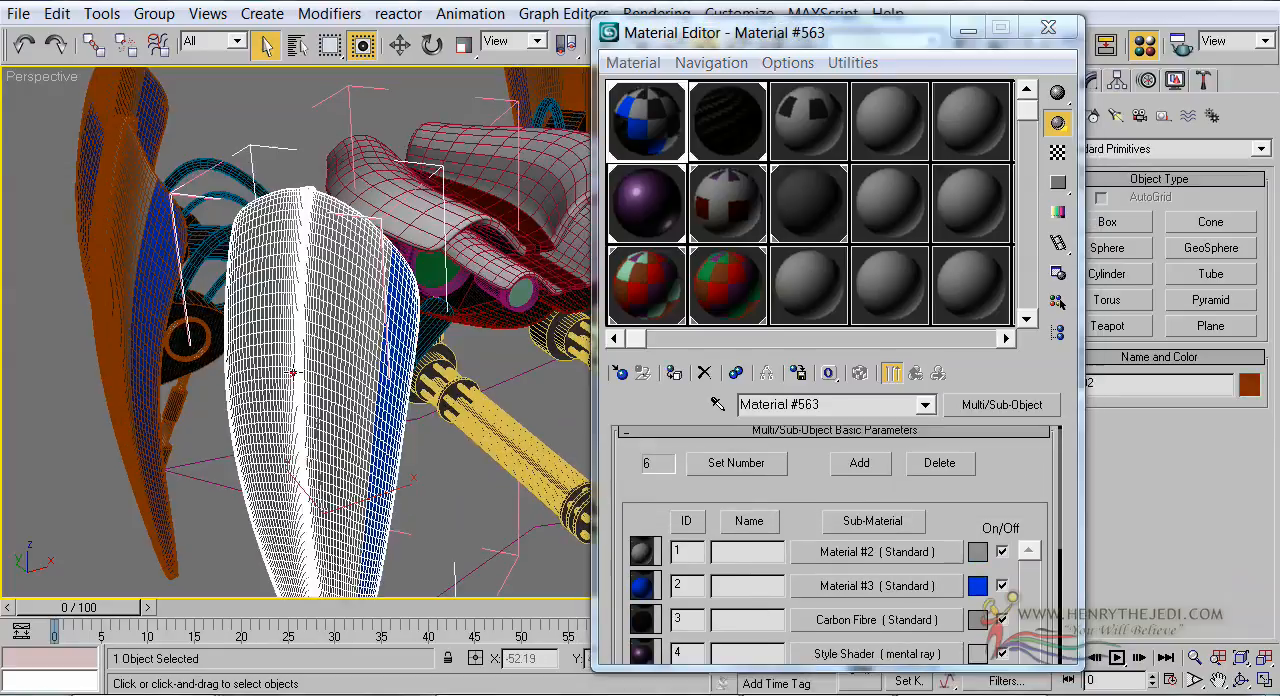
click(154, 14)
click(182, 120)
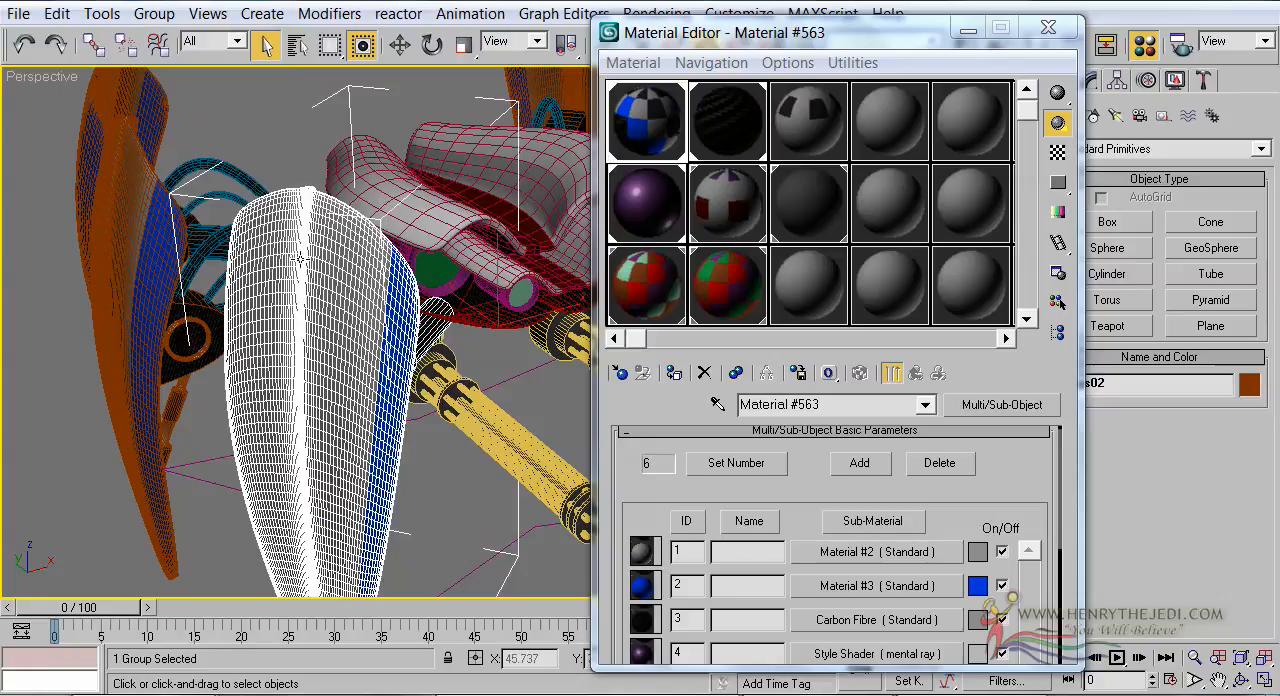
Place the purple Style Shader in sub-material 2 of the leg's Material #563
drag(666, 203, 845, 589)
click(811, 428)
click(486, 556)
Turn off edged faces in the Perspective viewport
right_click(42, 75)
click(108, 196)
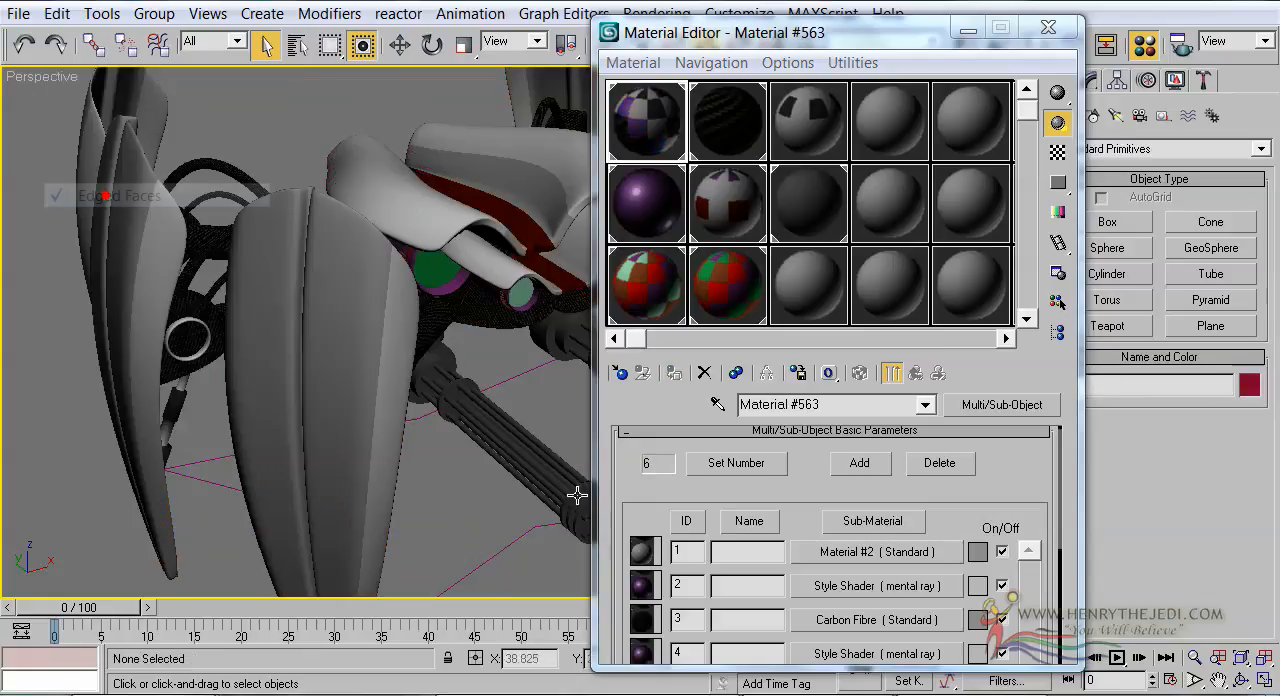
alt+middle_drag(466, 354, 418, 334)
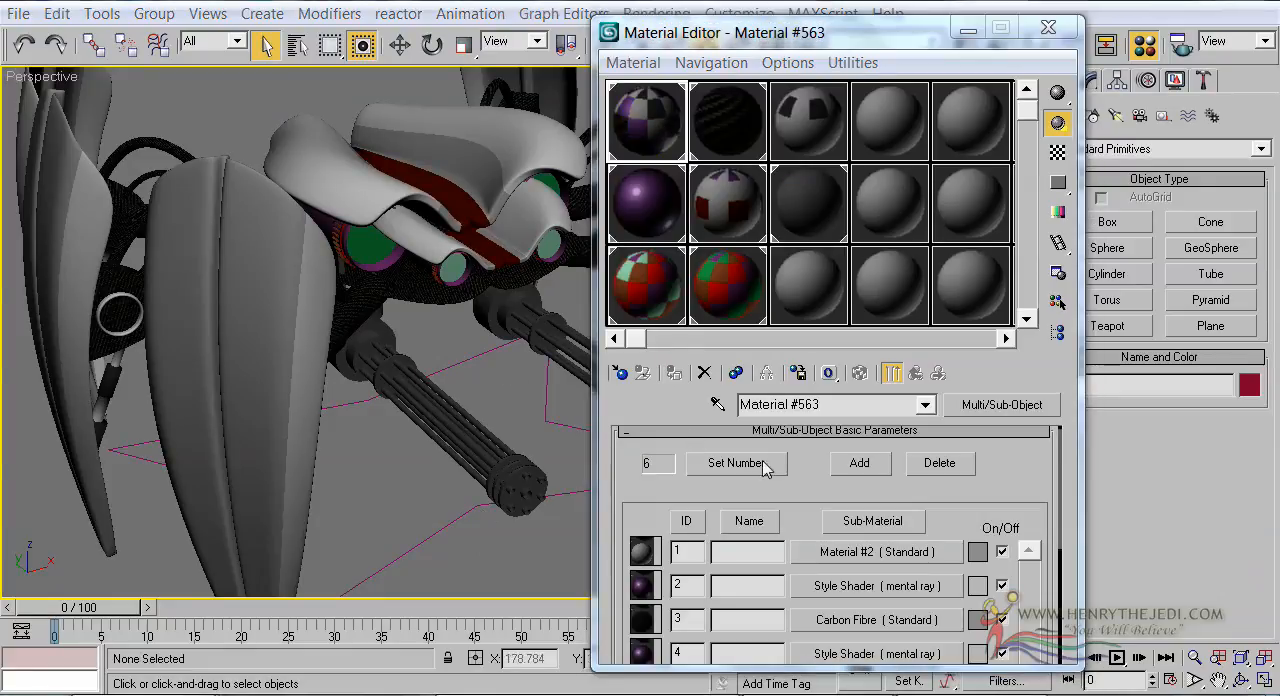
Check the Carbon Fibre material's diffuse map, and change the material's type from Standard to mental ray
click(800, 212)
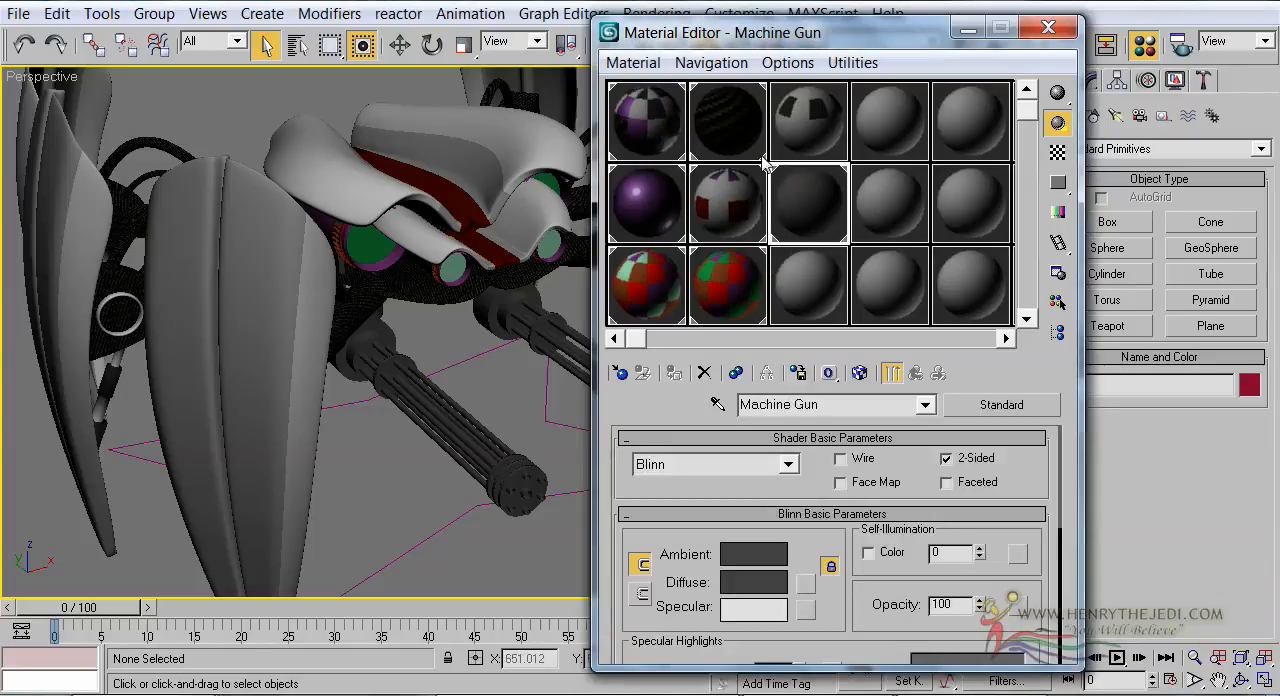
click(730, 128)
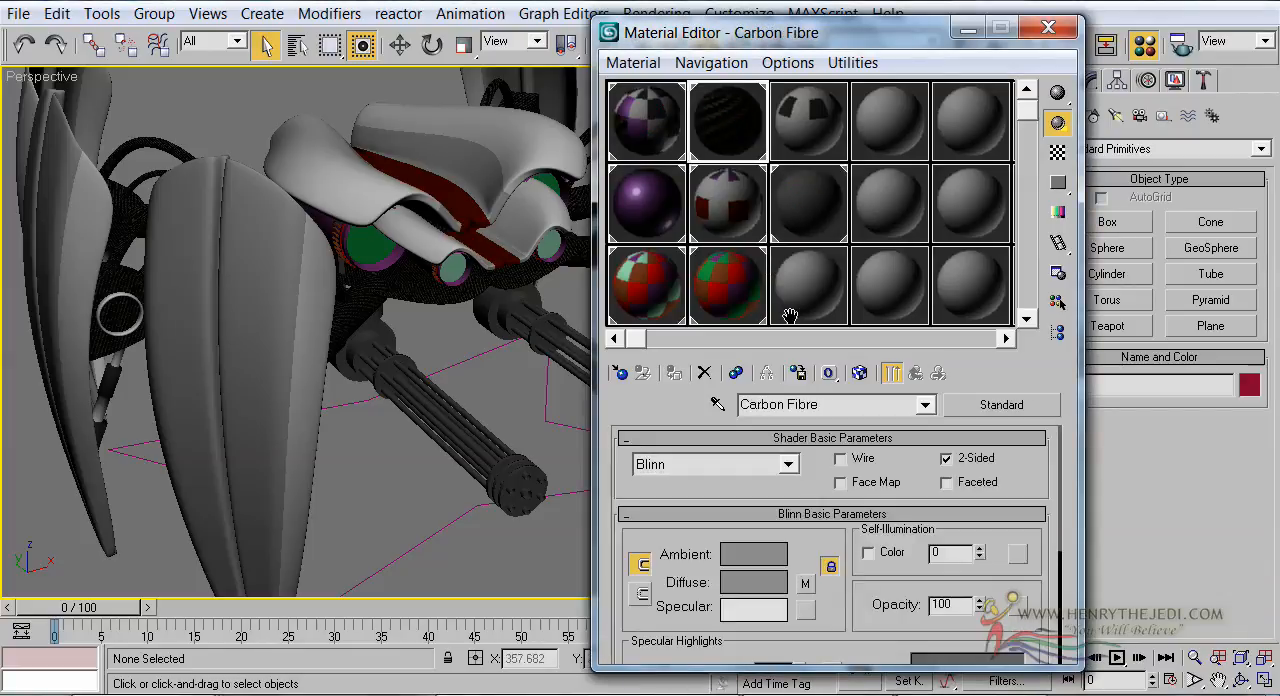
click(790, 584)
drag(857, 537, 872, 572)
click(921, 374)
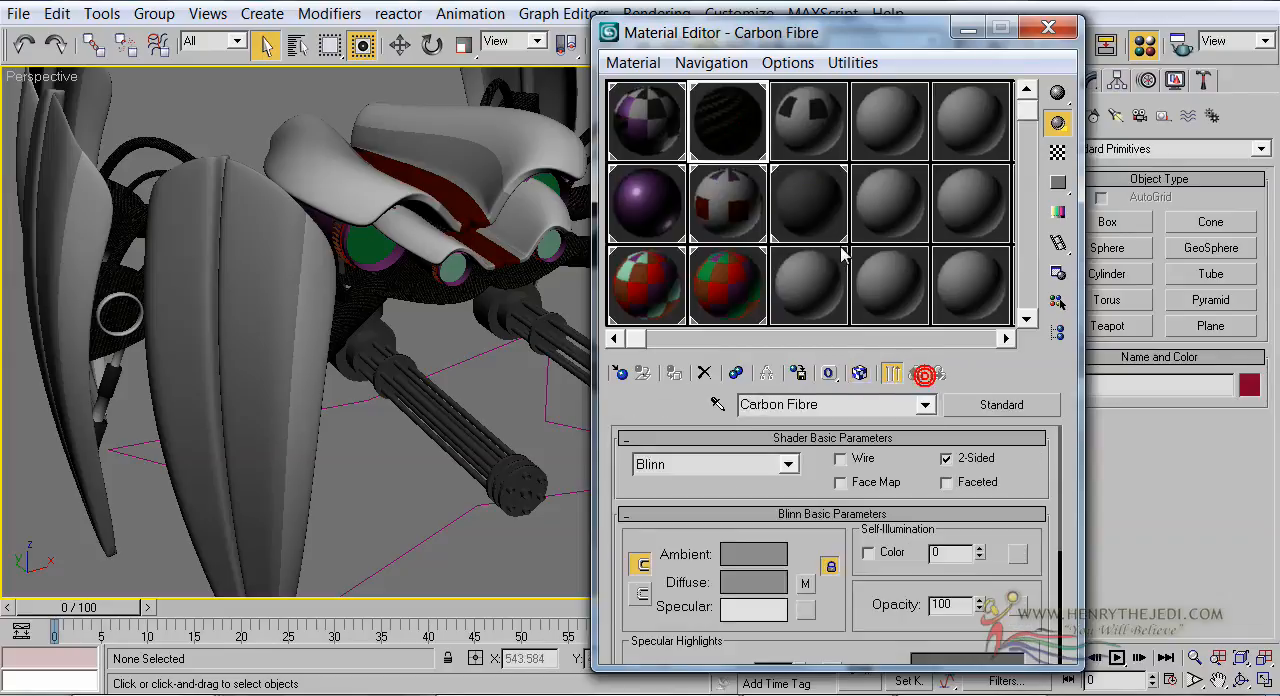
click(730, 160)
click(1000, 406)
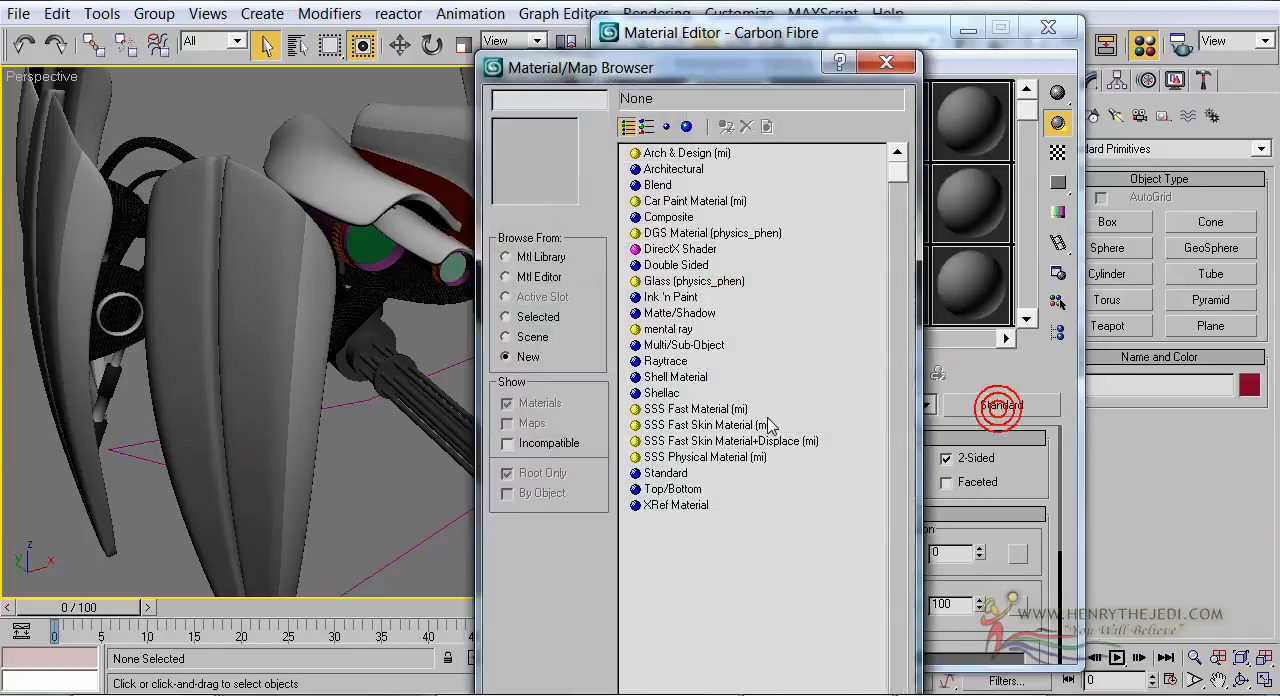
click(672, 329)
double_click(672, 329)
Assign a Car Paint Shader (mi) as the Carbon Fibre material's Surface shader and open an enlarged sample preview
click(866, 484)
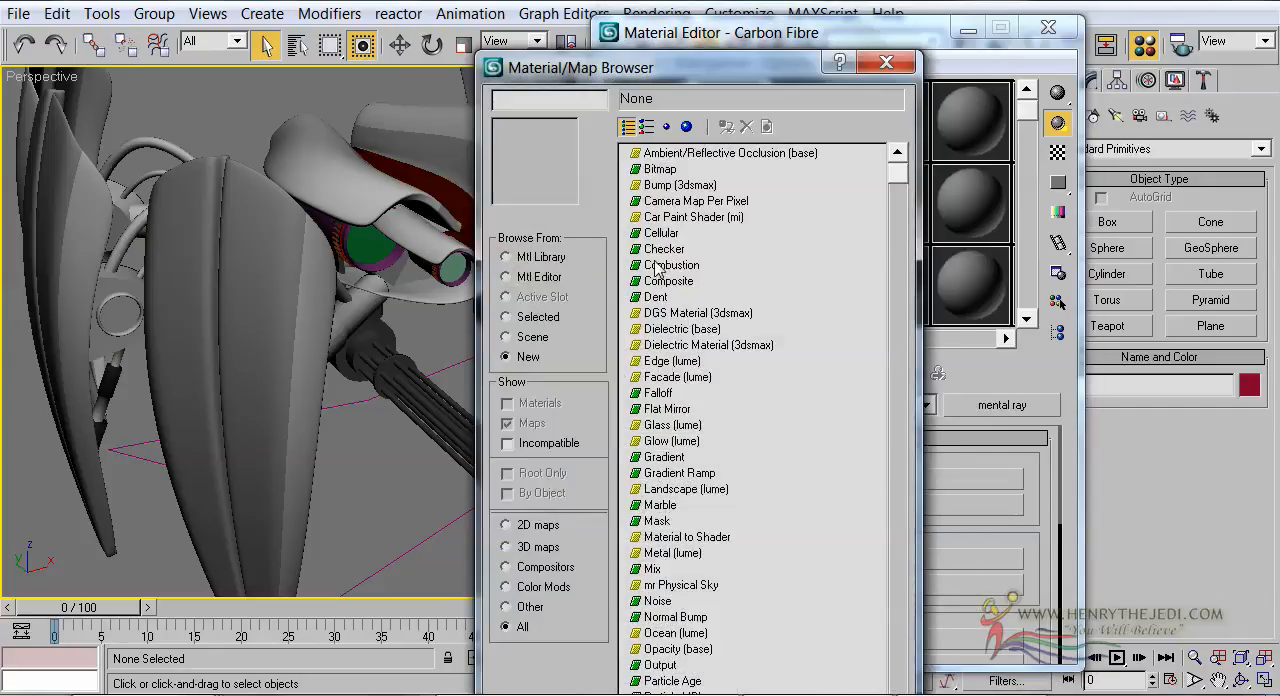
double_click(665, 216)
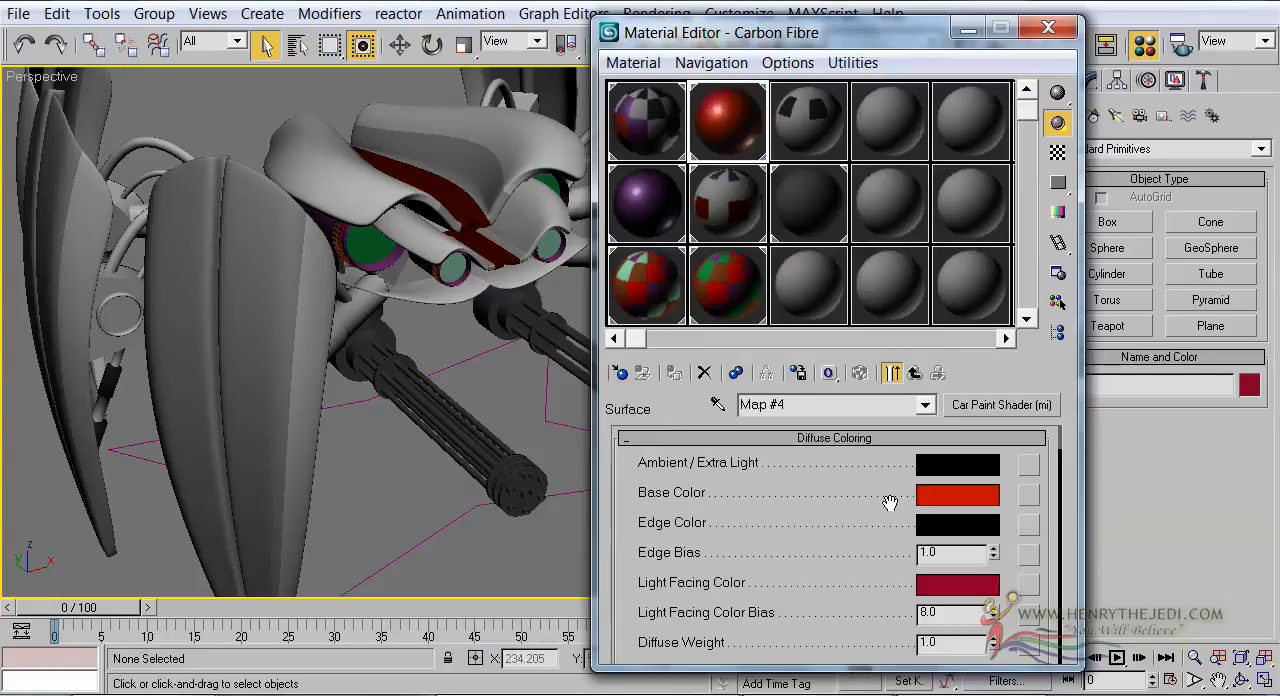
double_click(768, 144)
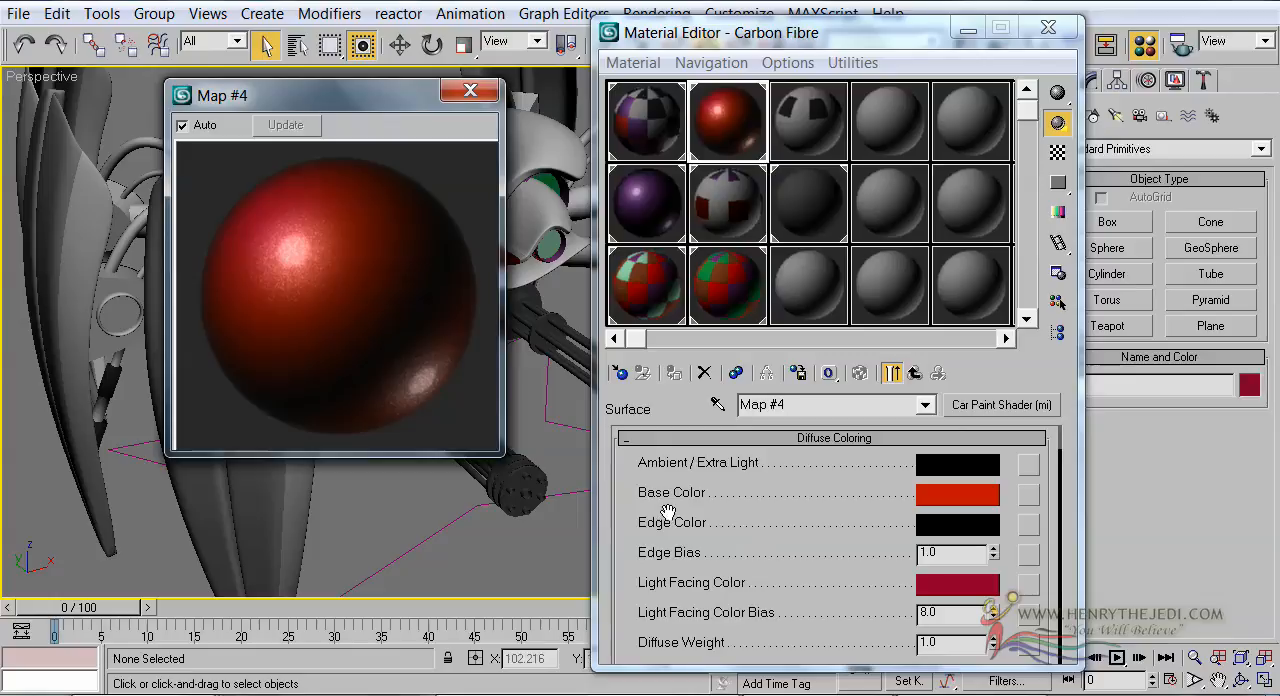
Assign the bitmap Carbon Fibre 1.jpg from the 3d models folder to the car paint shader's Base Color
click(1027, 494)
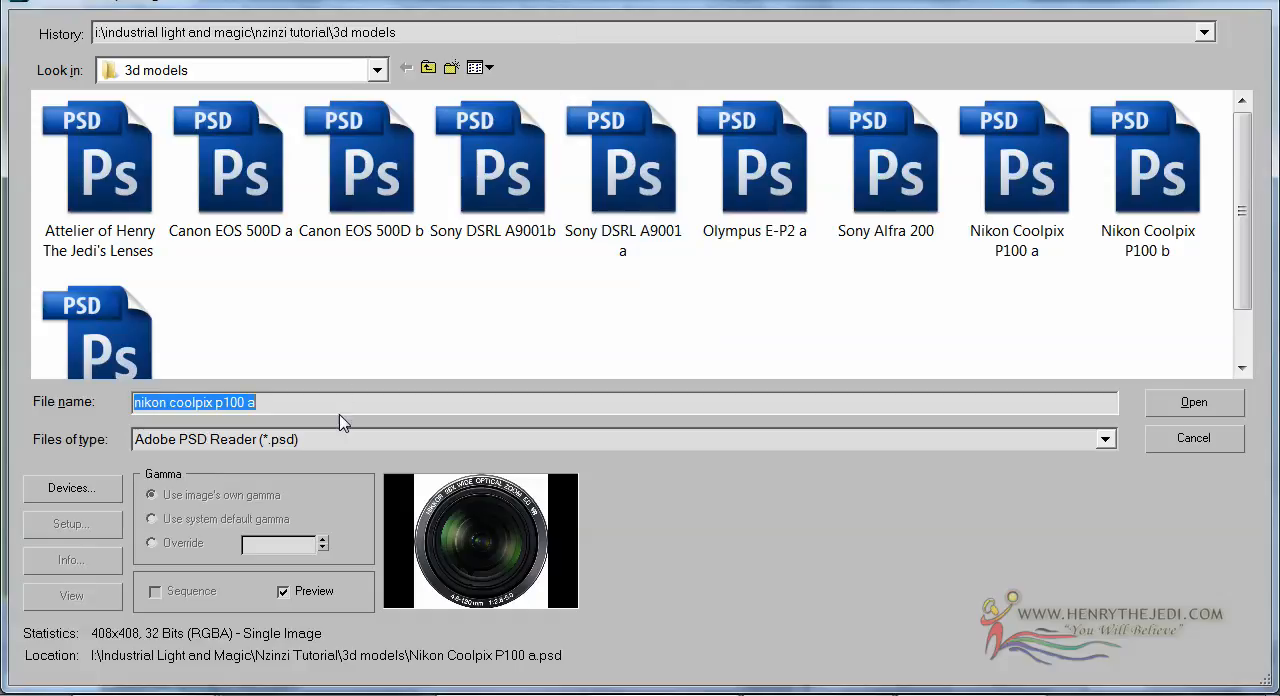
click(338, 439)
click(302, 419)
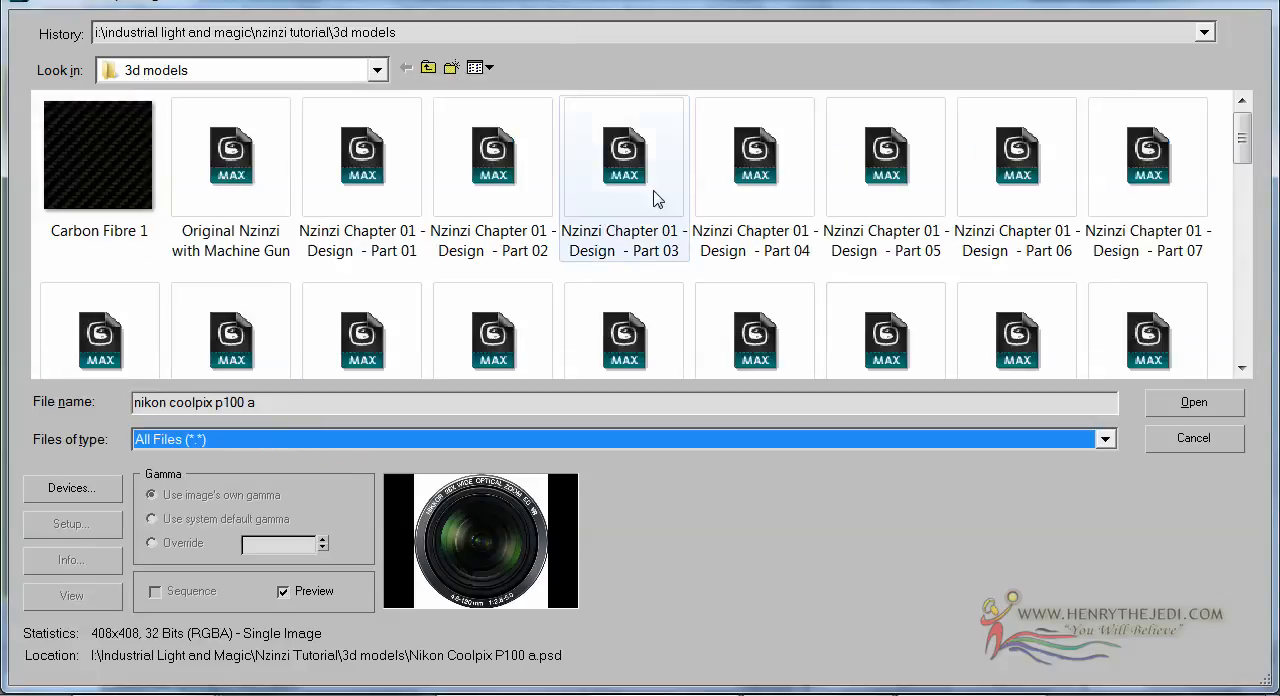
click(137, 160)
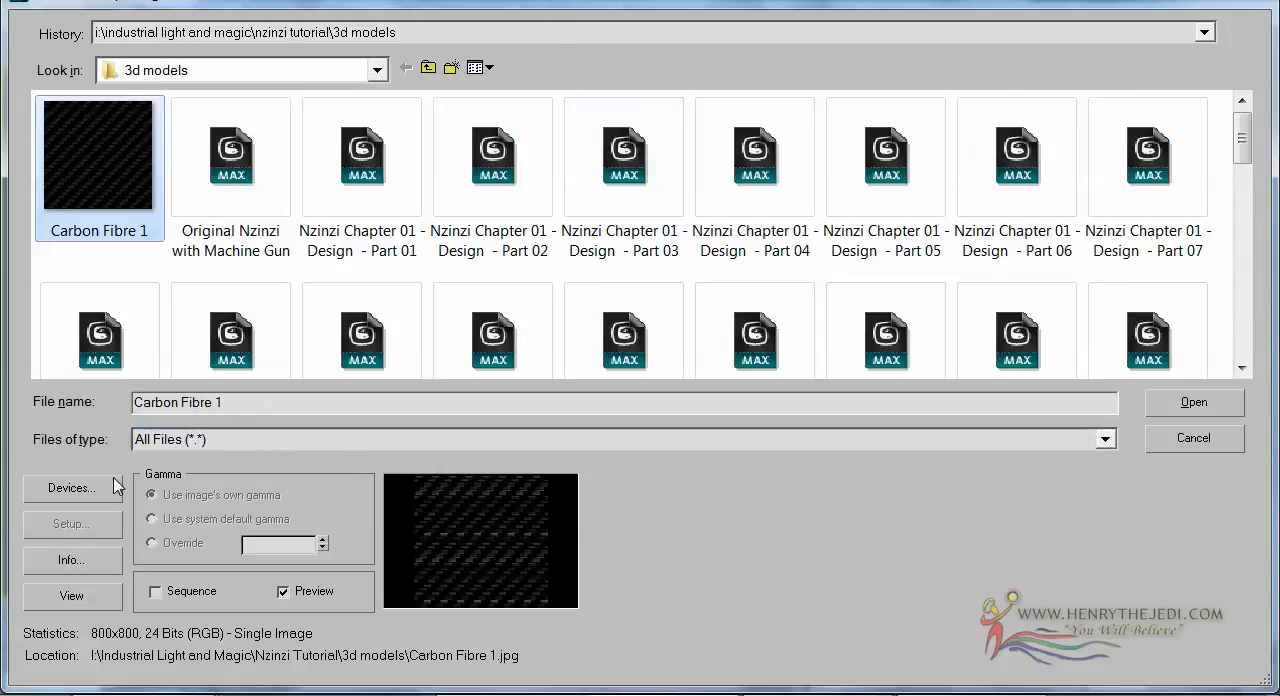
click(55, 600)
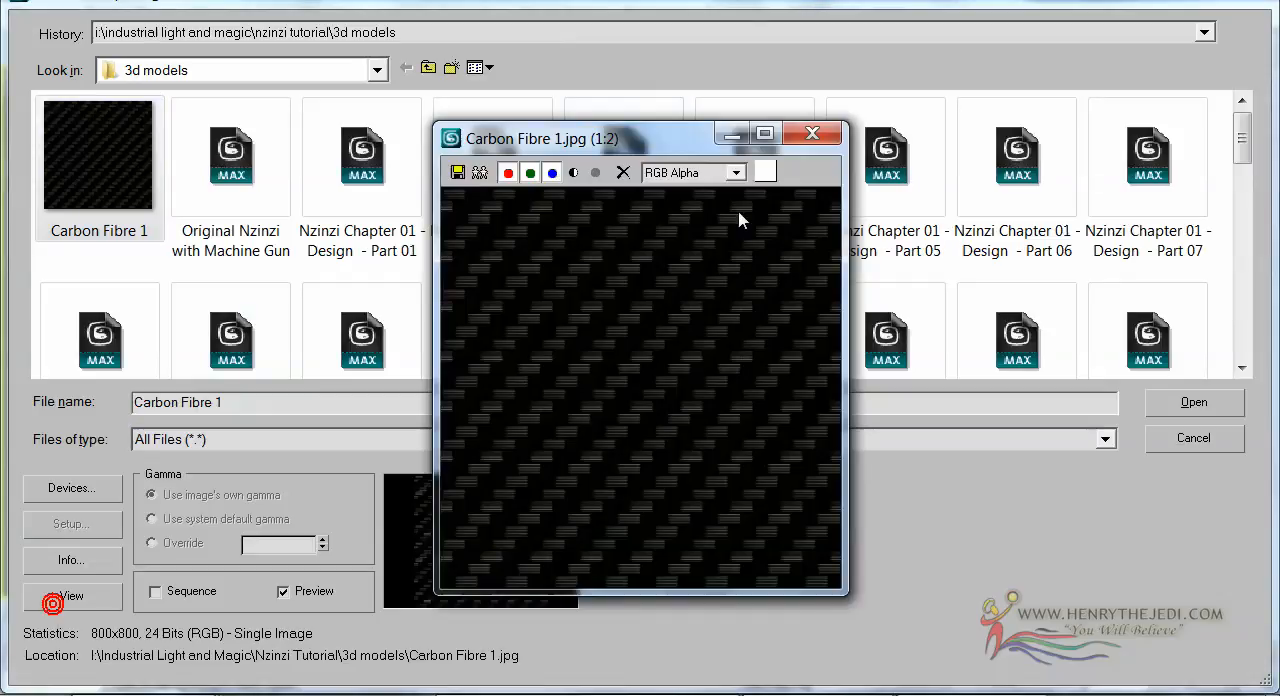
click(811, 134)
double_click(86, 149)
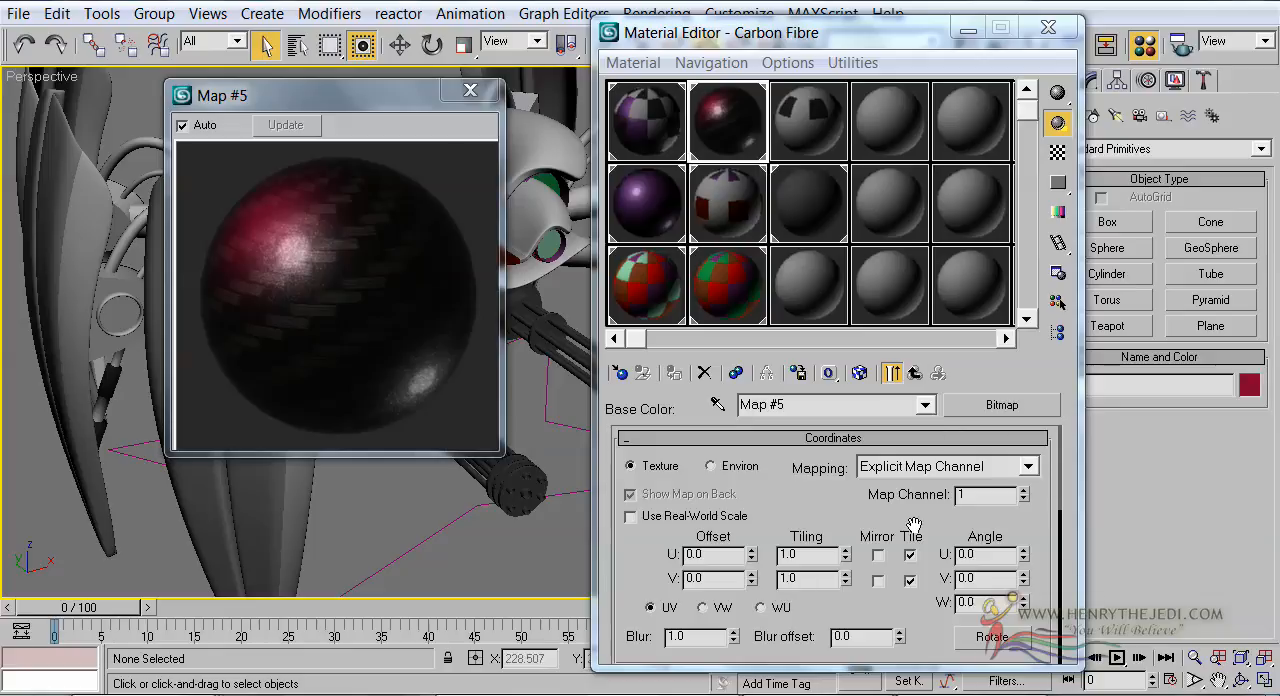
Brighten the carbon fibre bitmap by setting its Output Amount to 1.47 and RGB Offset to 0.11
scroll(914, 525, down, 10)
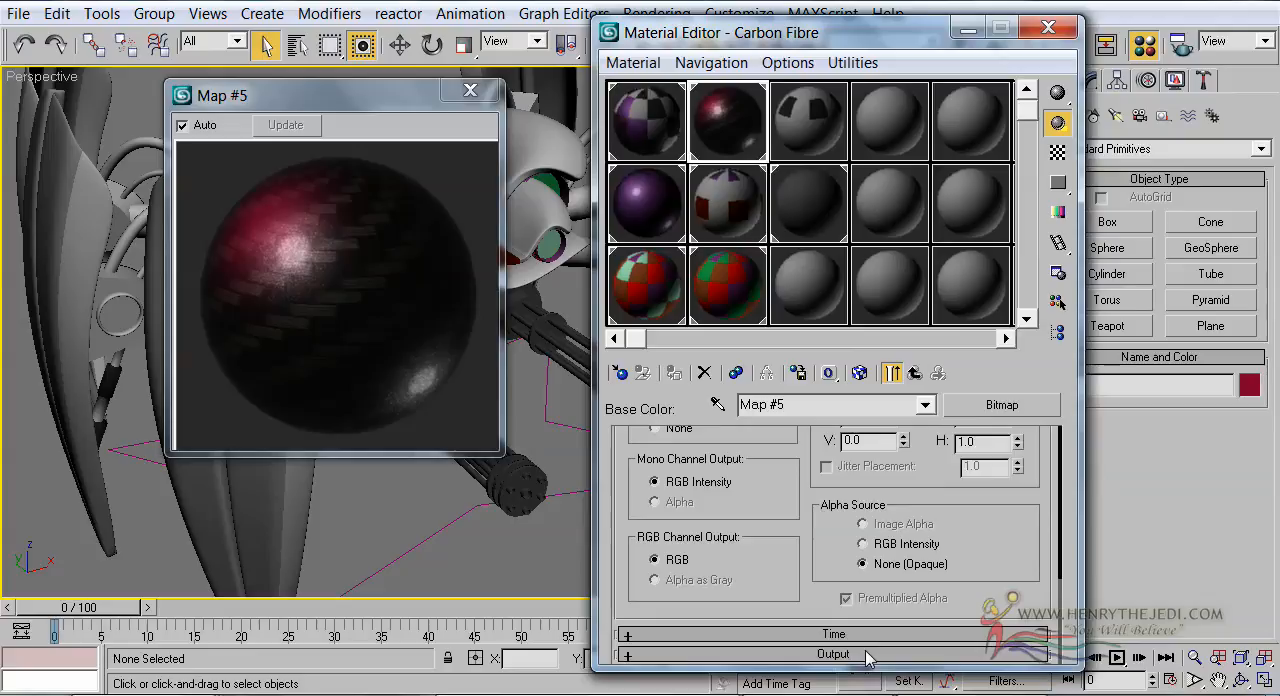
click(834, 654)
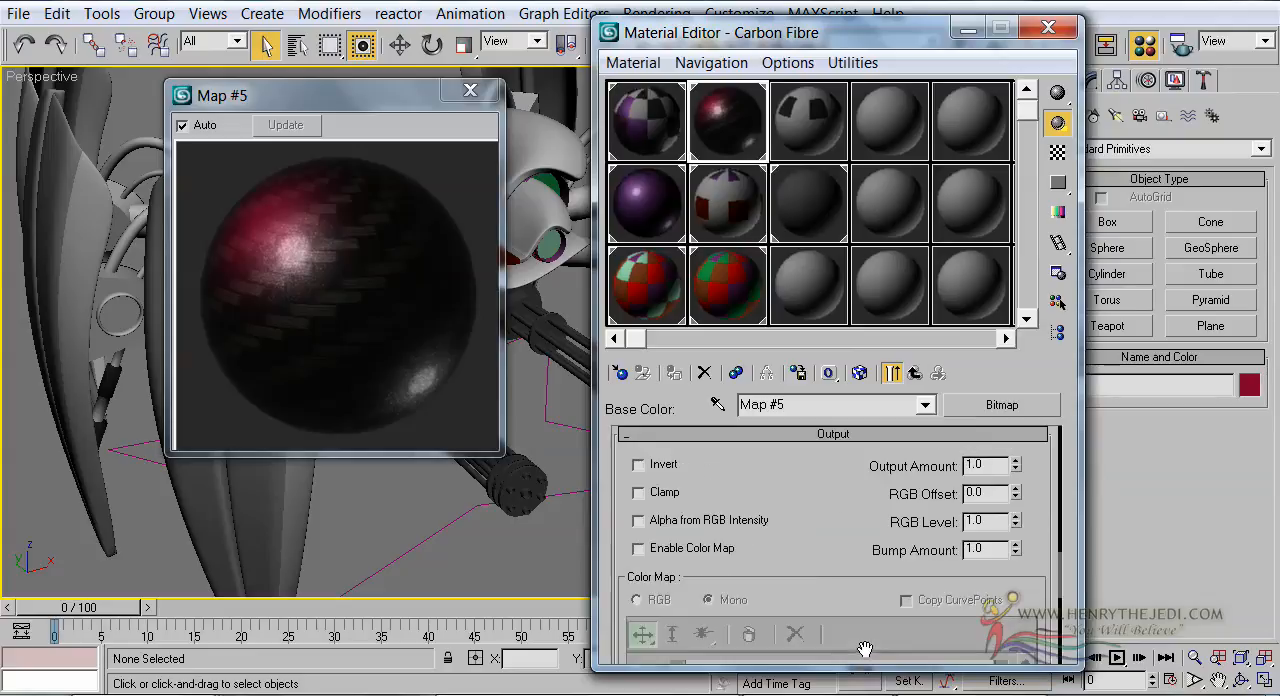
click(994, 464)
click(1016, 460)
drag(1016, 462, 1012, 418)
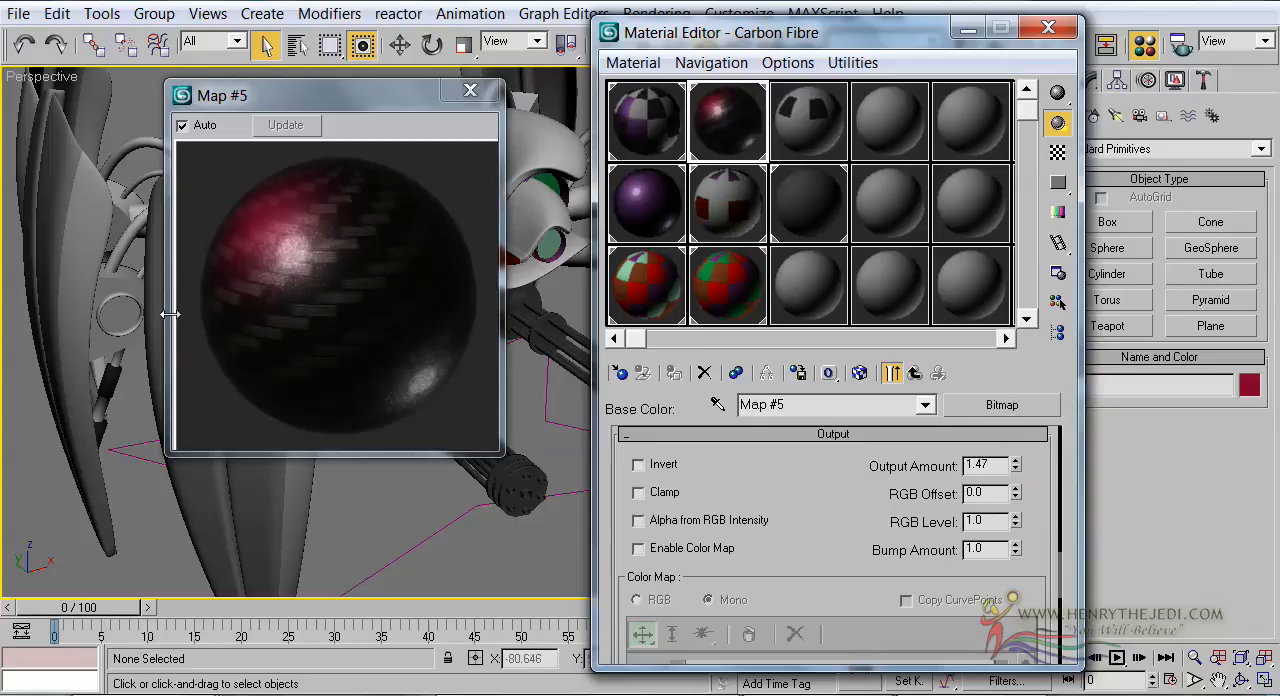
drag(171, 313, 246, 301)
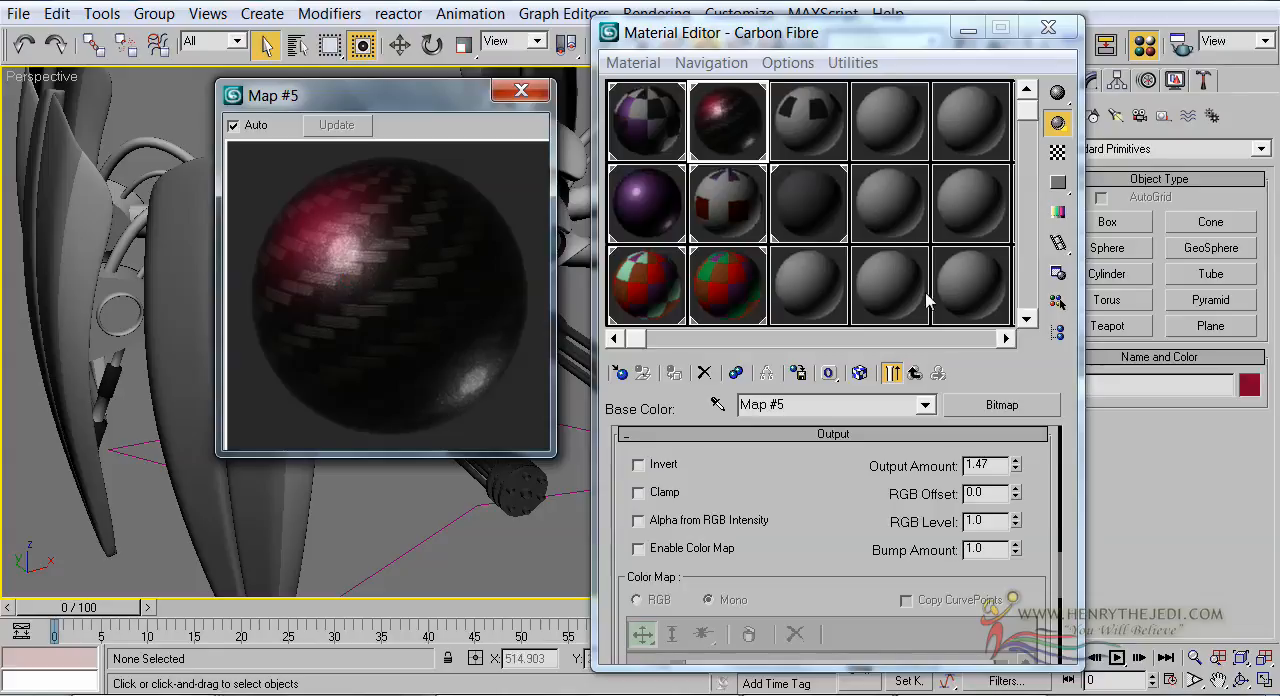
click(1015, 489)
drag(1015, 492, 1007, 475)
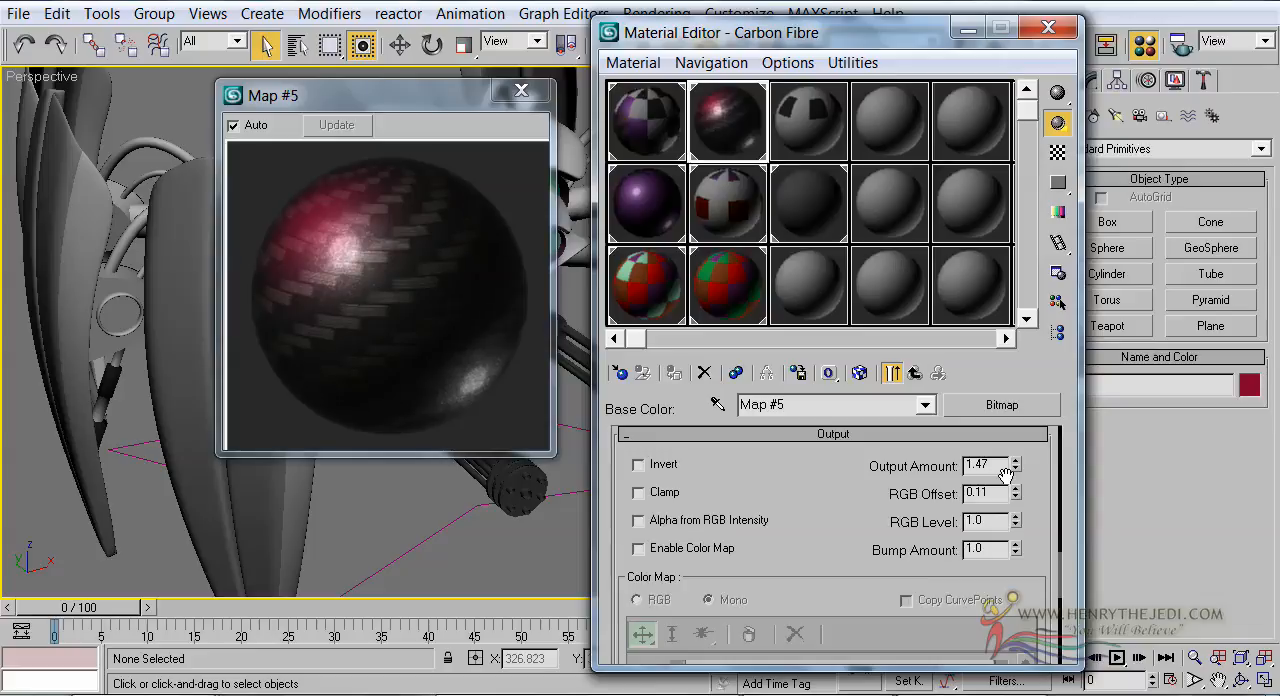
Copy the black Ambient color to the car paint shader's Base Color, and set its Light Facing Color to black
click(925, 370)
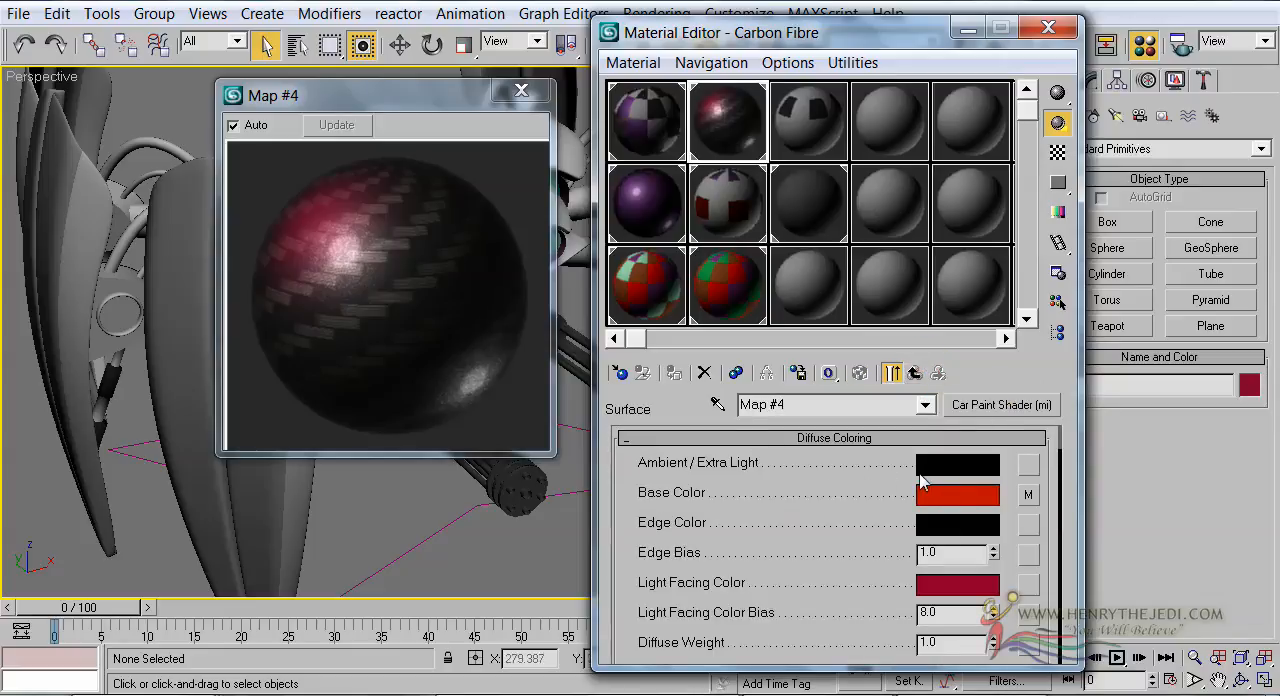
drag(927, 472, 937, 491)
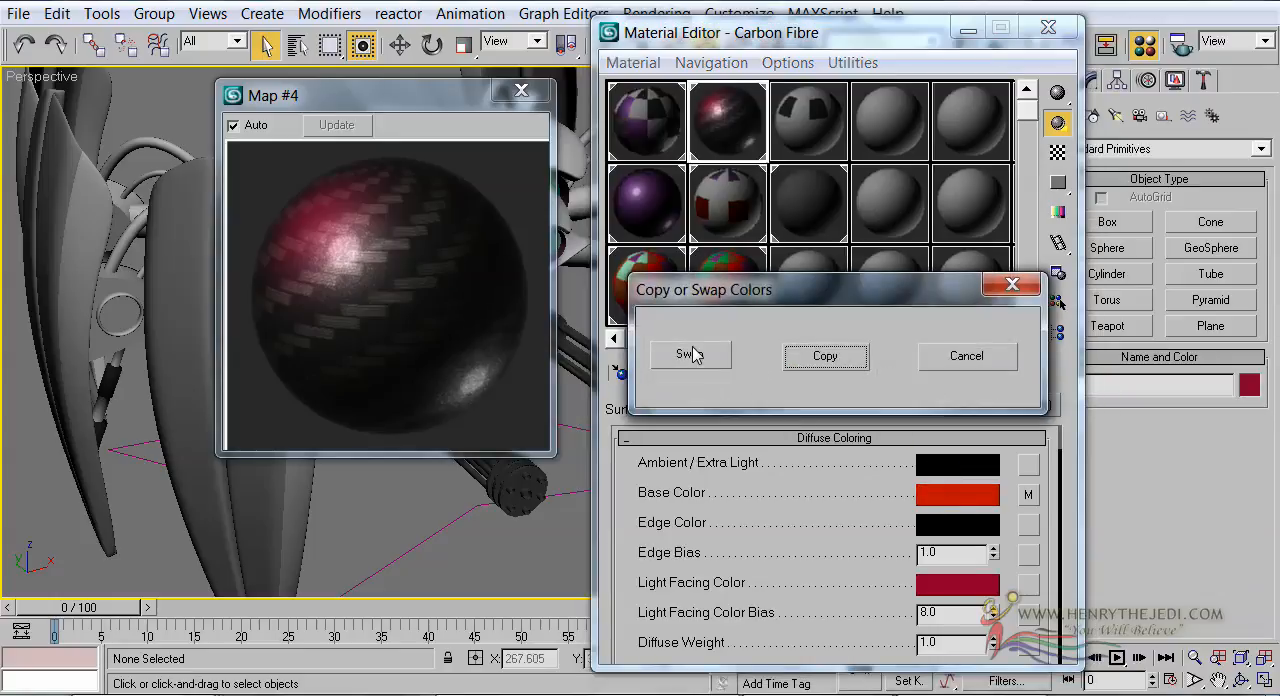
click(825, 356)
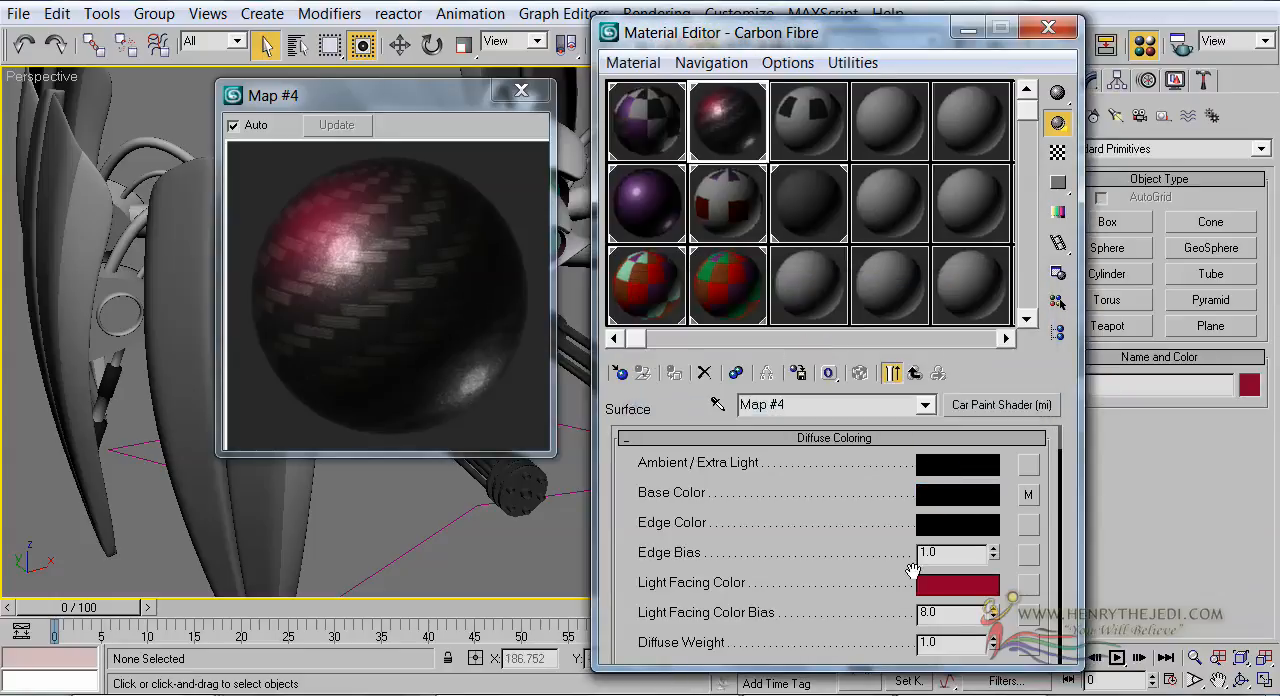
click(937, 585)
drag(546, 147, 545, 299)
click(506, 320)
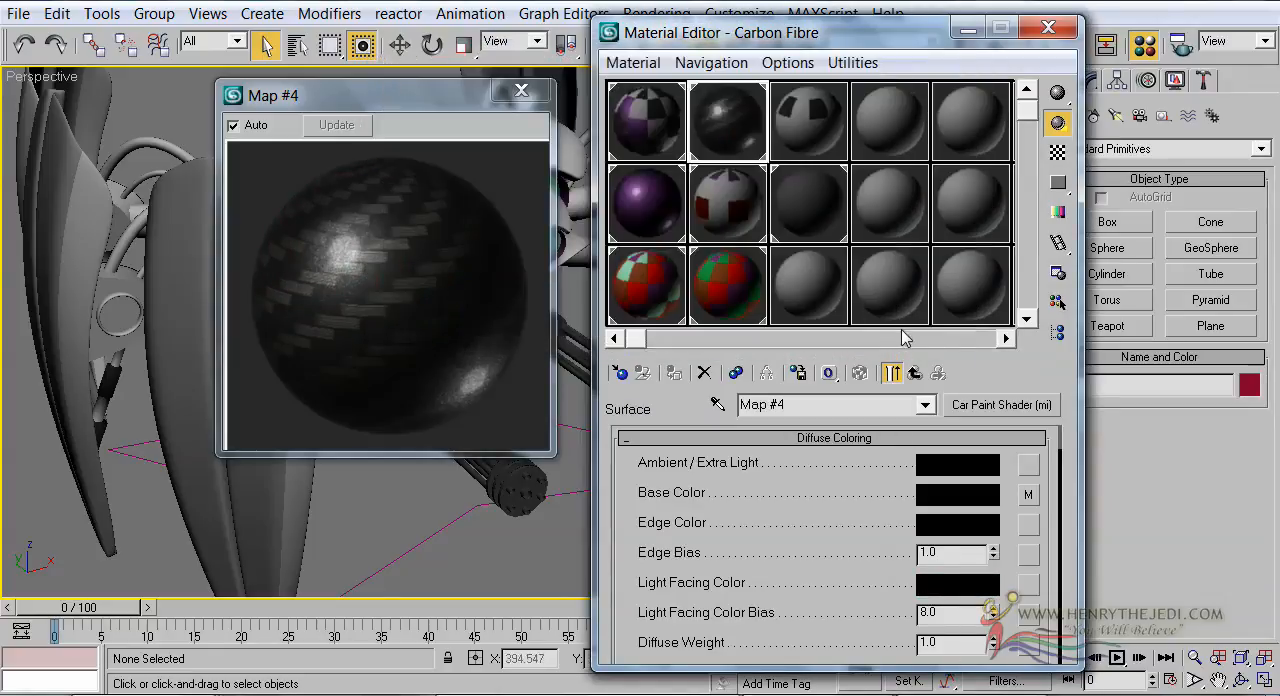
Assign an Environment (3dsmax) shader to the Environment component of the Carbon Fibre material
click(915, 374)
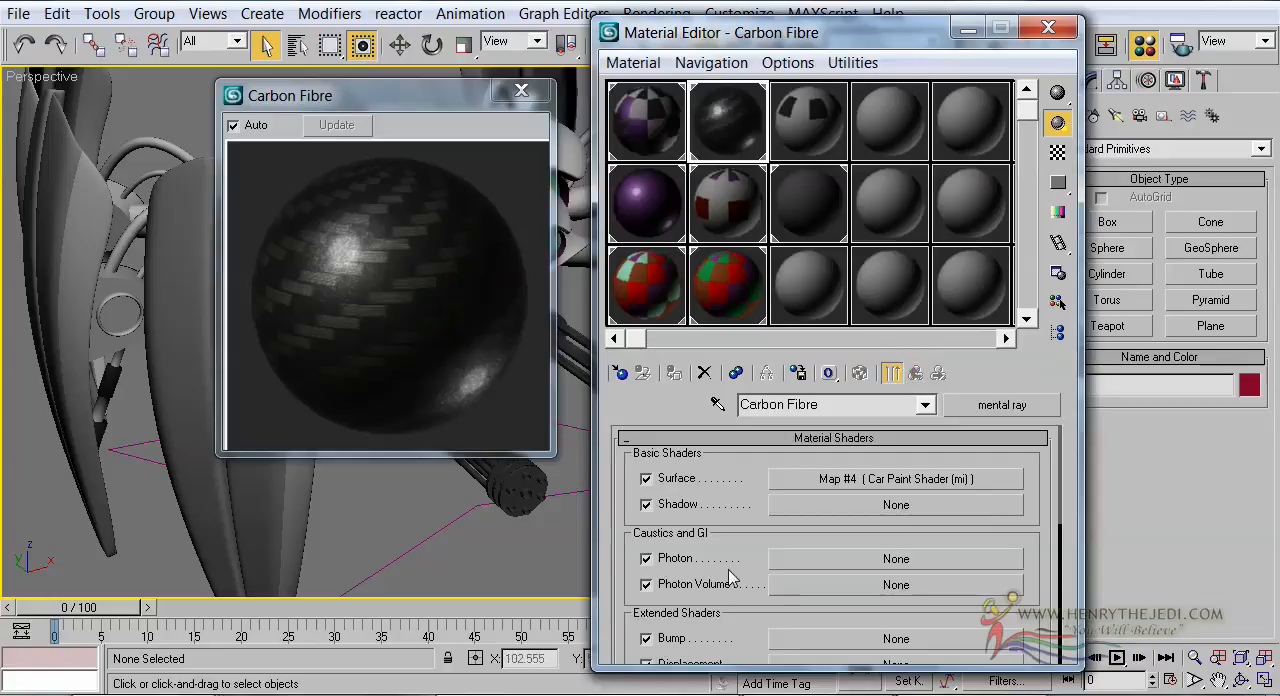
scroll(640, 574, down, 3)
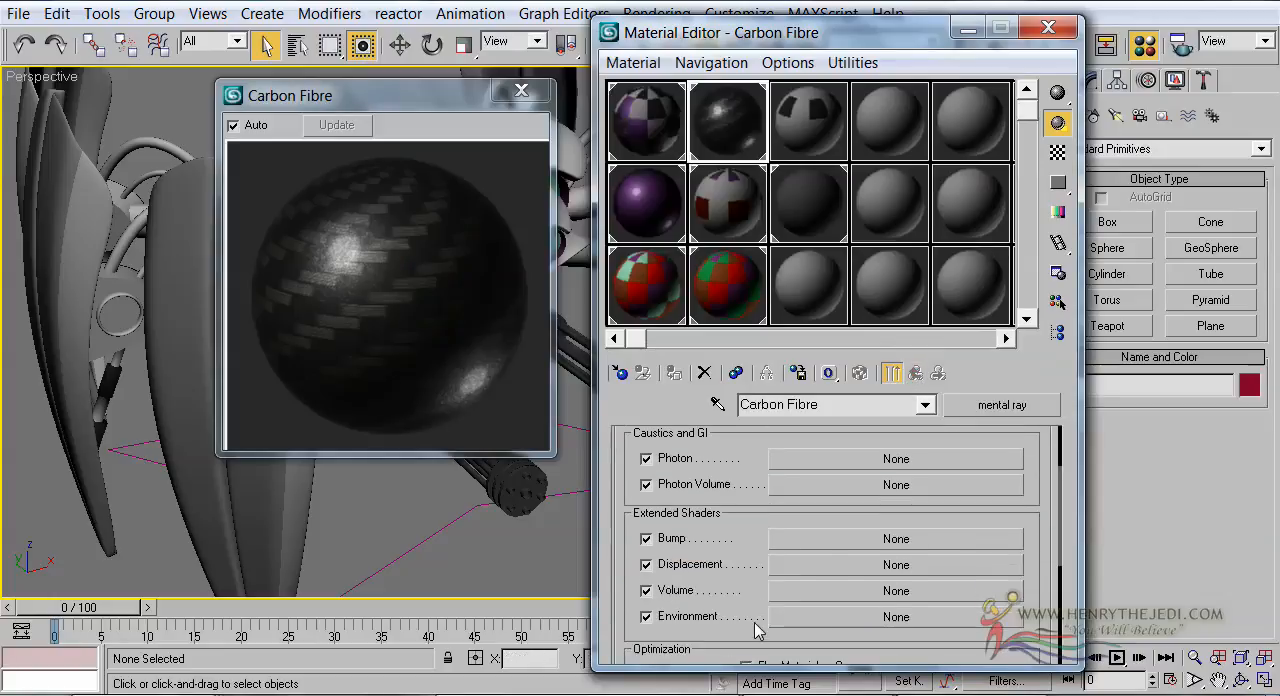
click(814, 614)
double_click(650, 153)
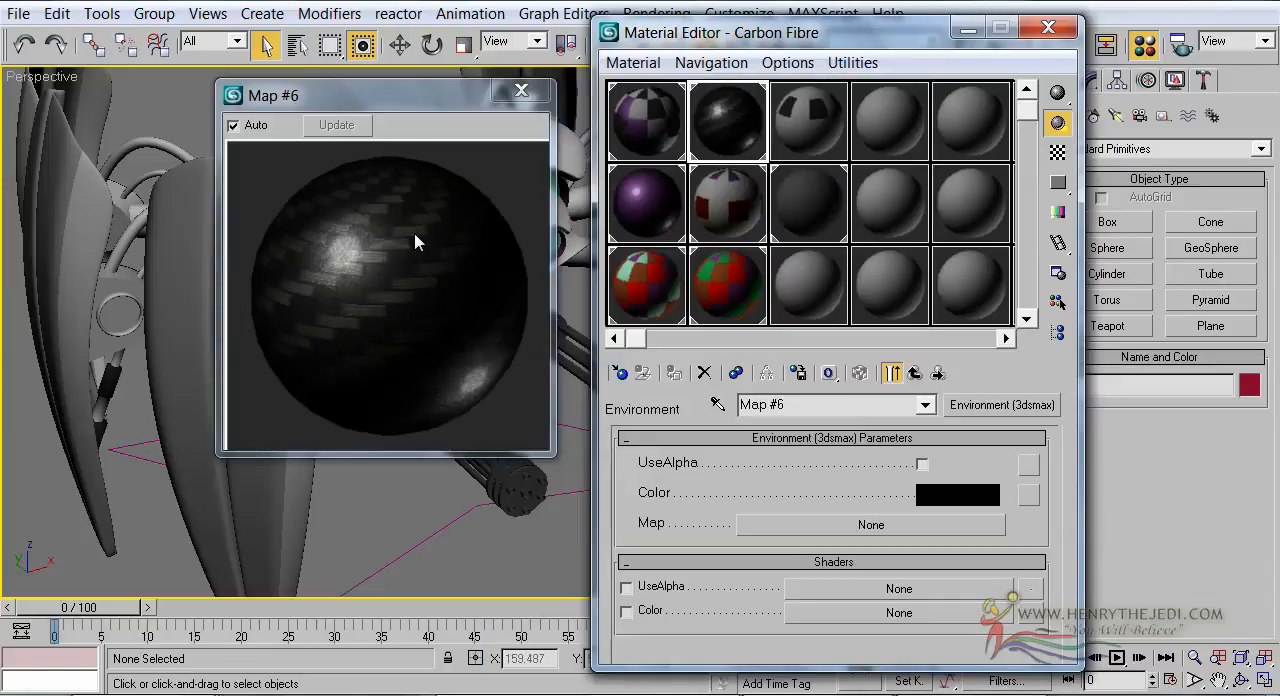
Set the Environment shader's Color to dark blue with red 0.133, green 0.122 and blue 0.247, and return to the Carbon Fibre material
click(958, 500)
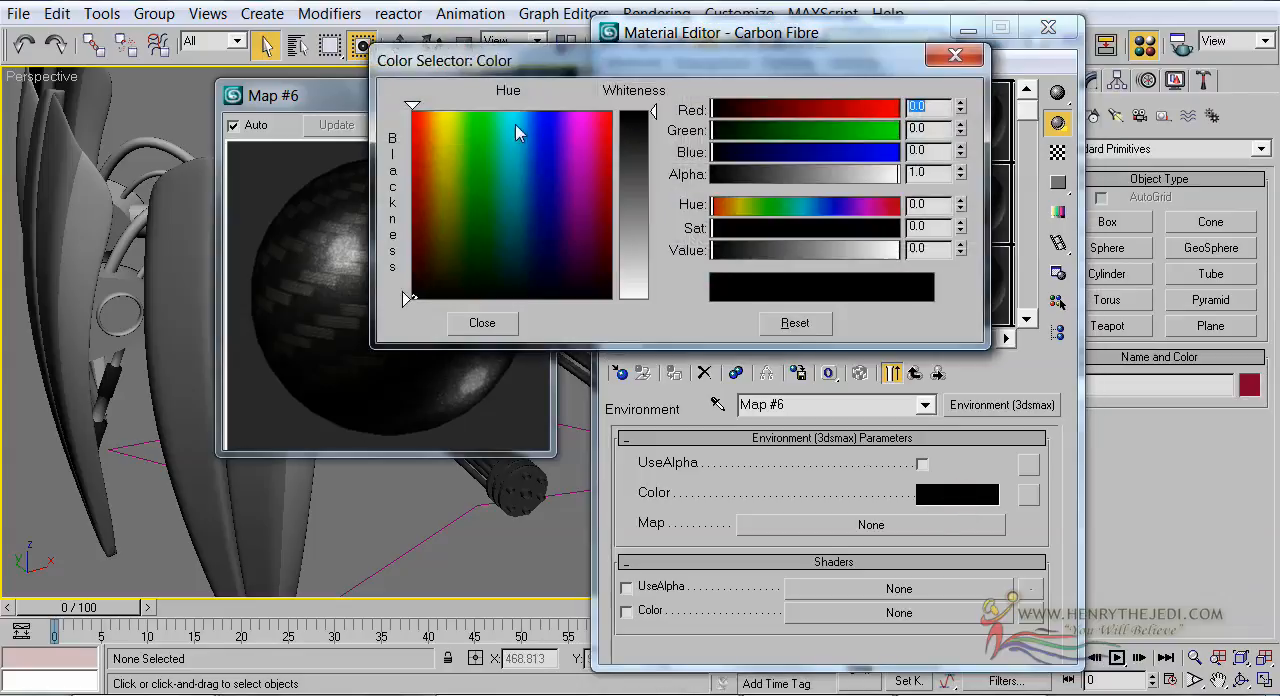
drag(551, 274, 548, 272)
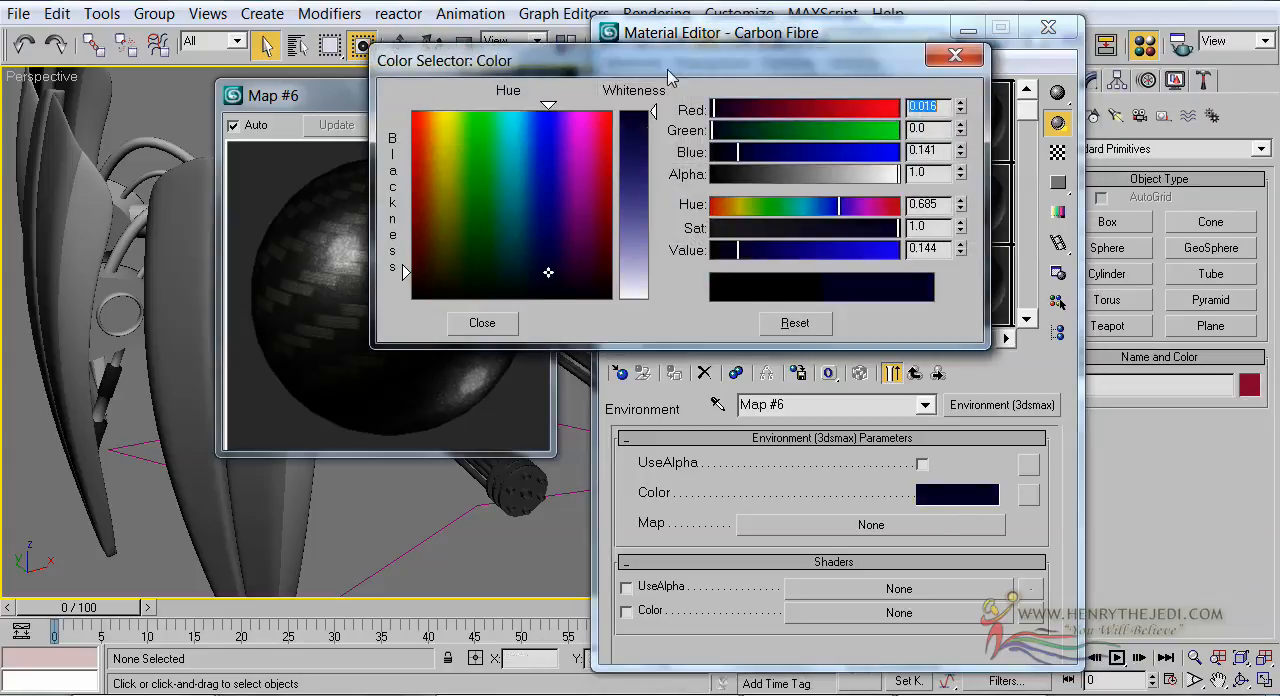
click(644, 134)
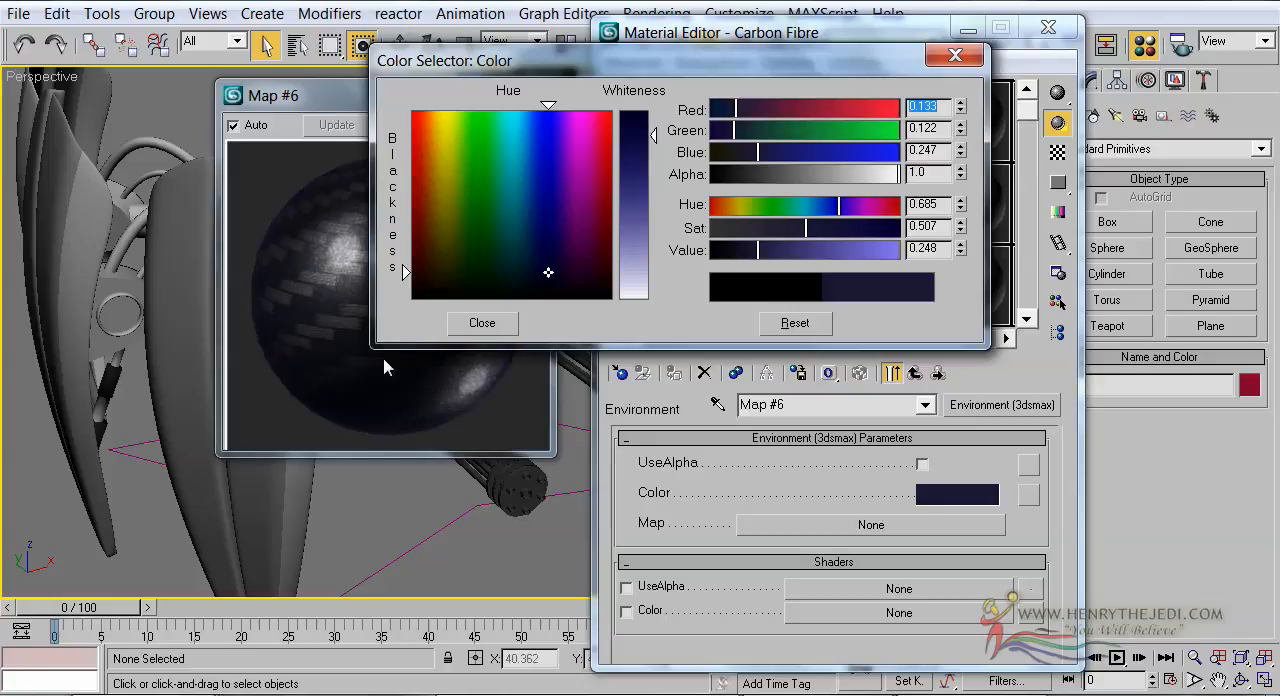
click(470, 324)
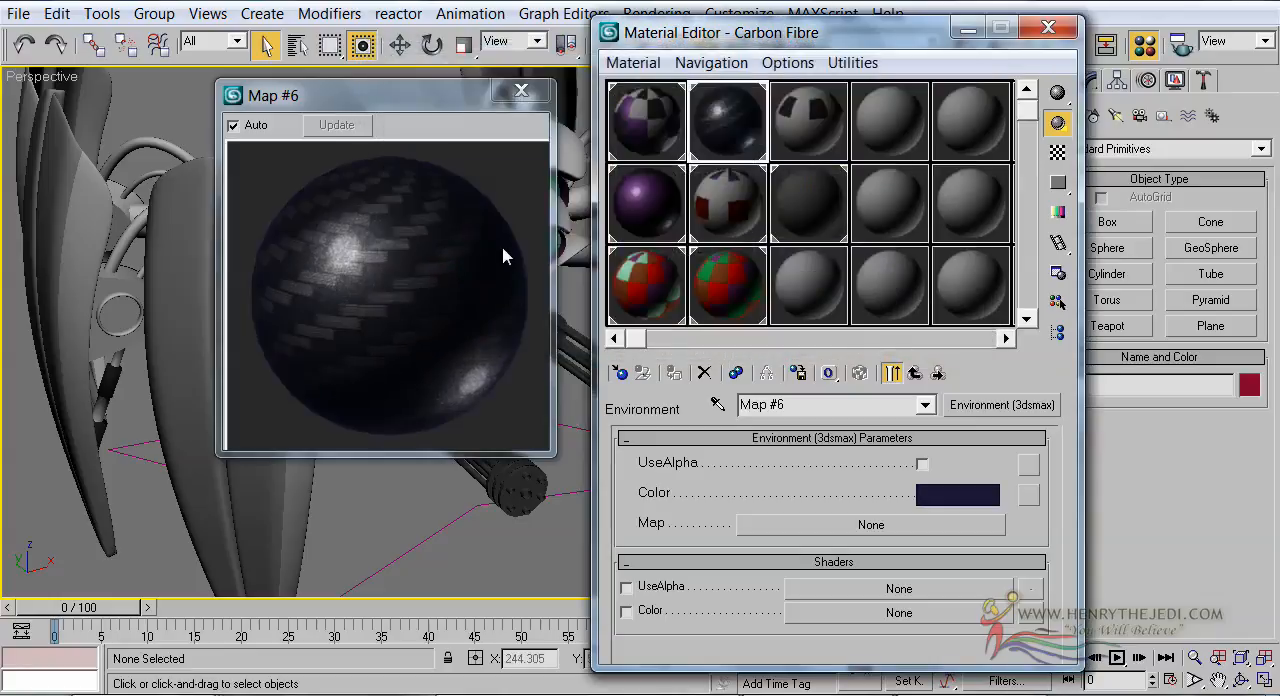
click(922, 378)
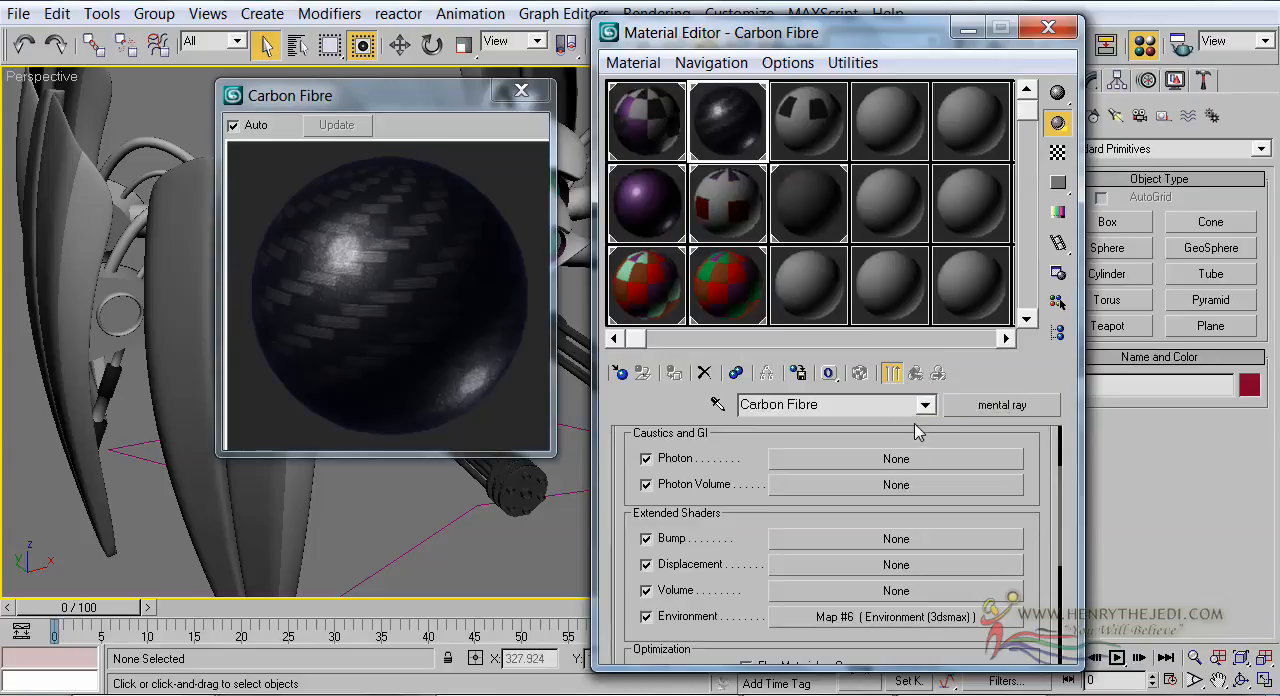
Assign the Carbon Fibre material as an instance to sub-material 3 of Multi/Sub-Object Material #563
click(643, 145)
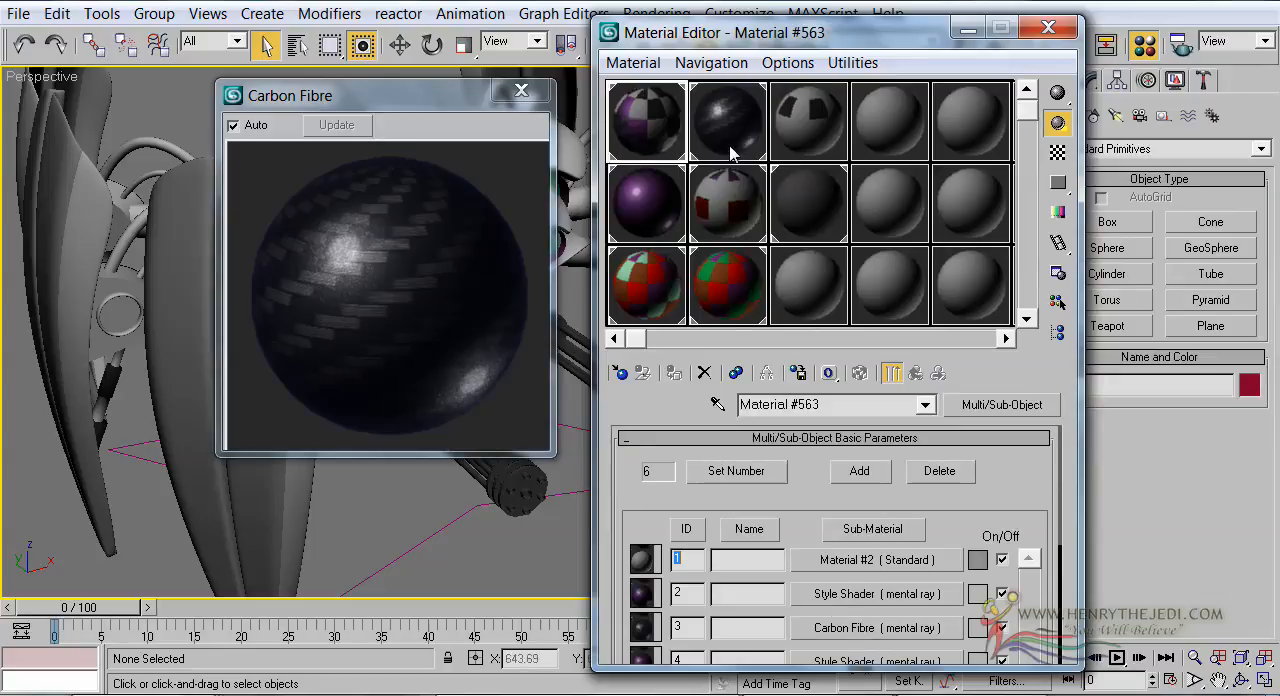
drag(725, 137, 848, 630)
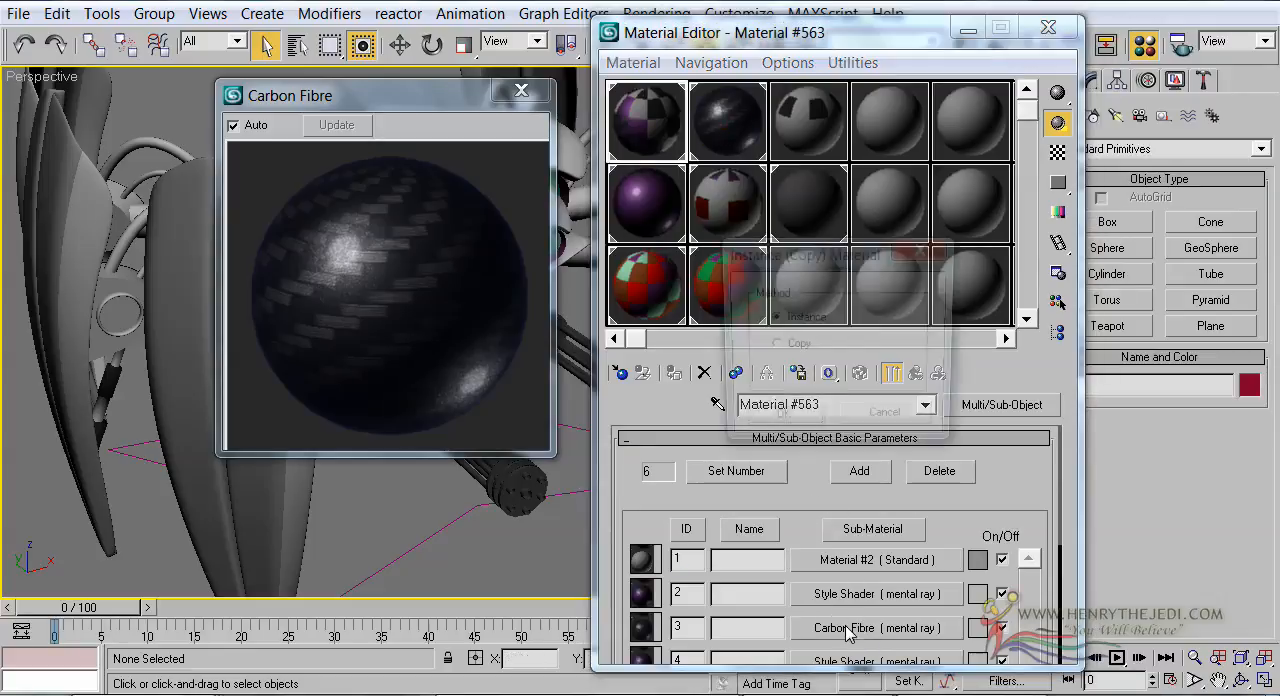
click(806, 424)
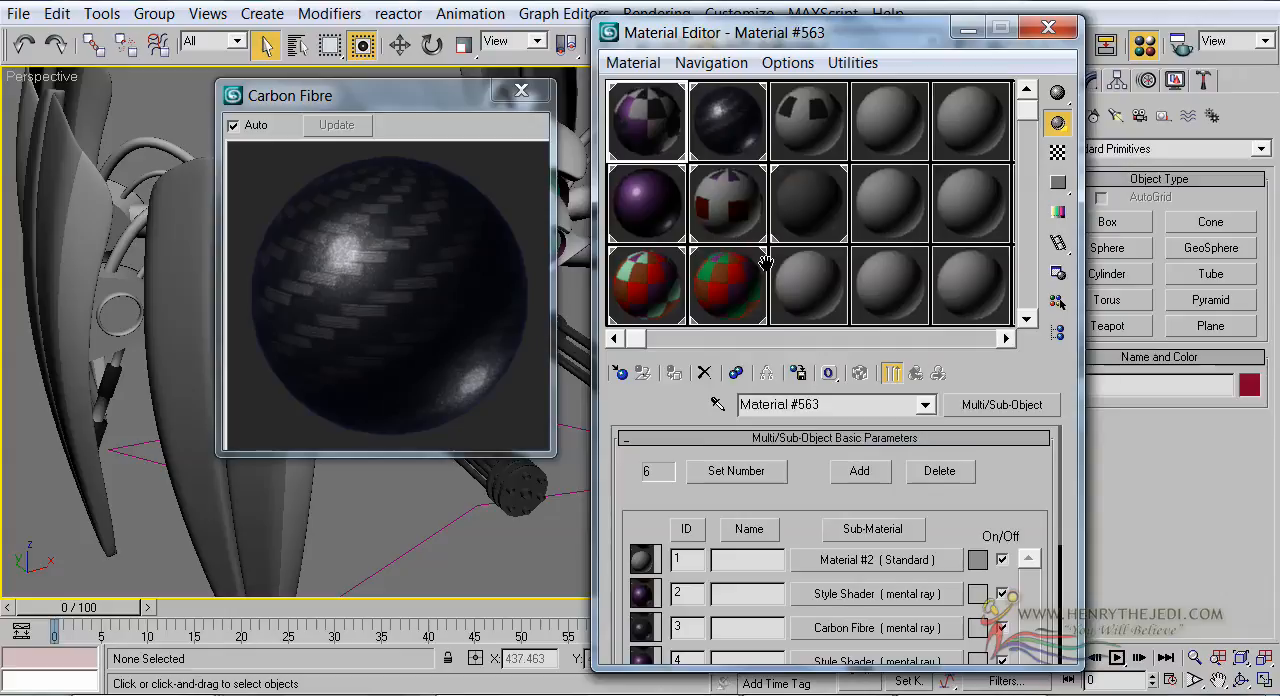
Close the enlarged Carbon Fibre preview and show Edged Faces in the Perspective view
click(800, 135)
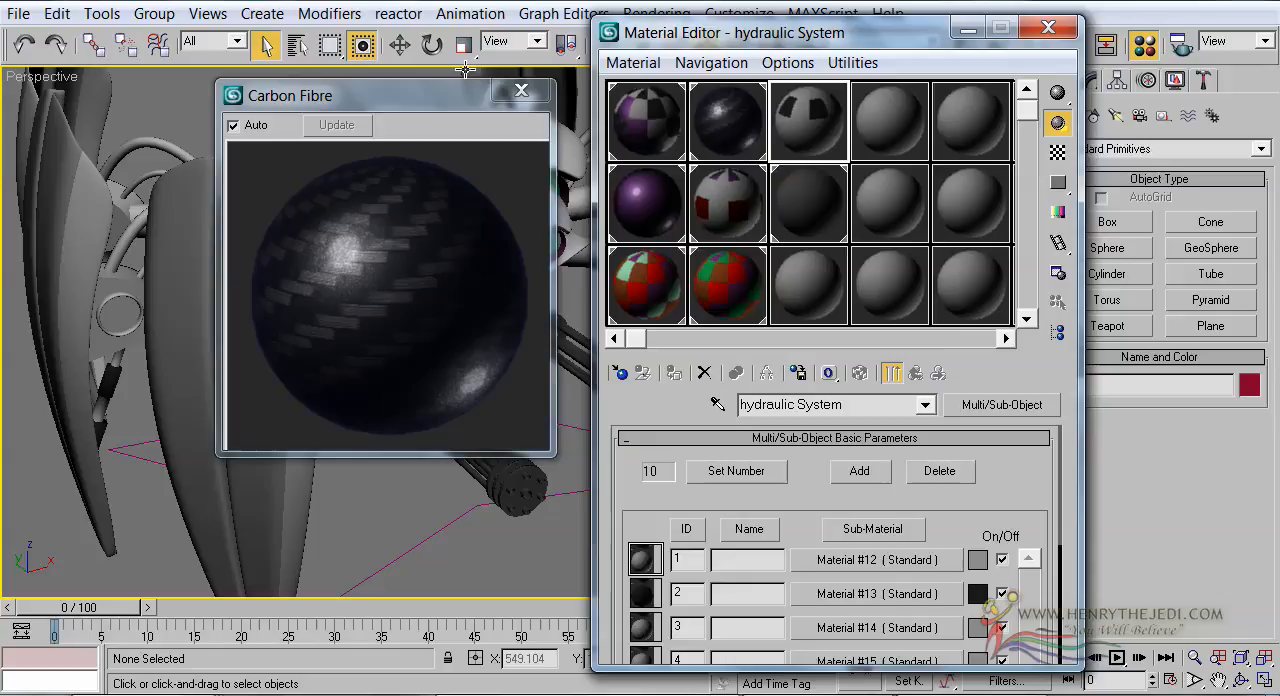
click(502, 92)
alt+middle_drag(420, 285, 207, 373)
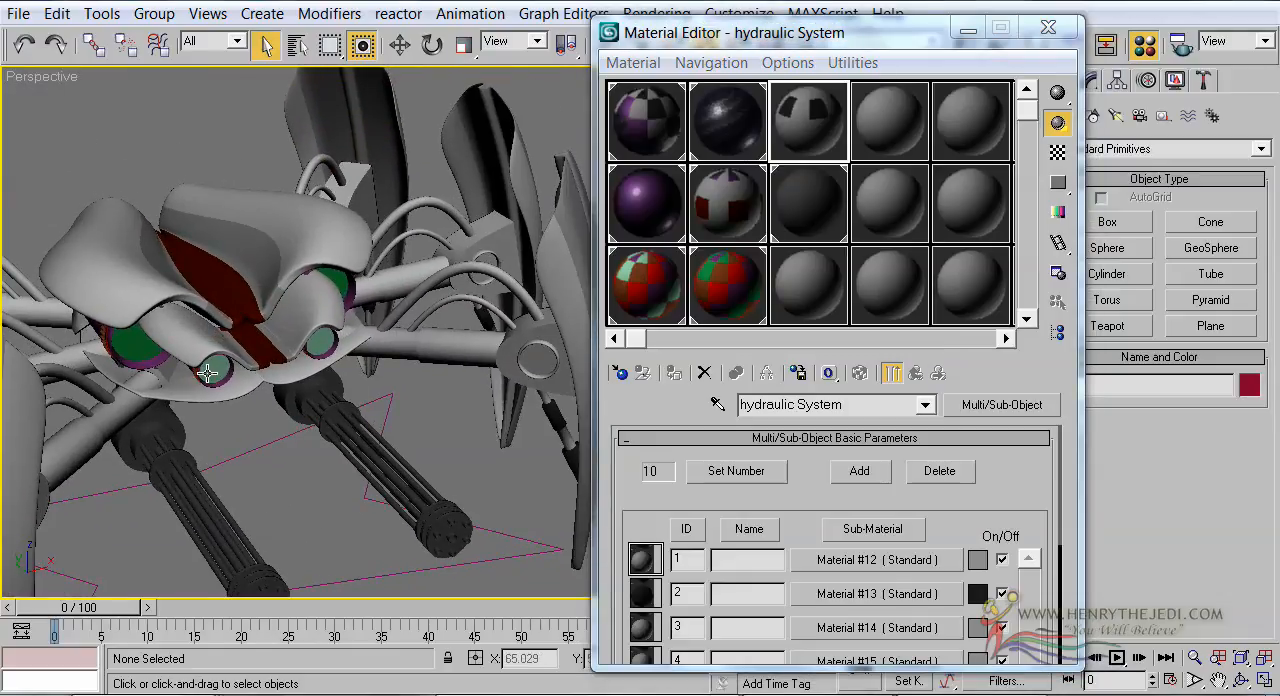
right_click(45, 78)
click(120, 197)
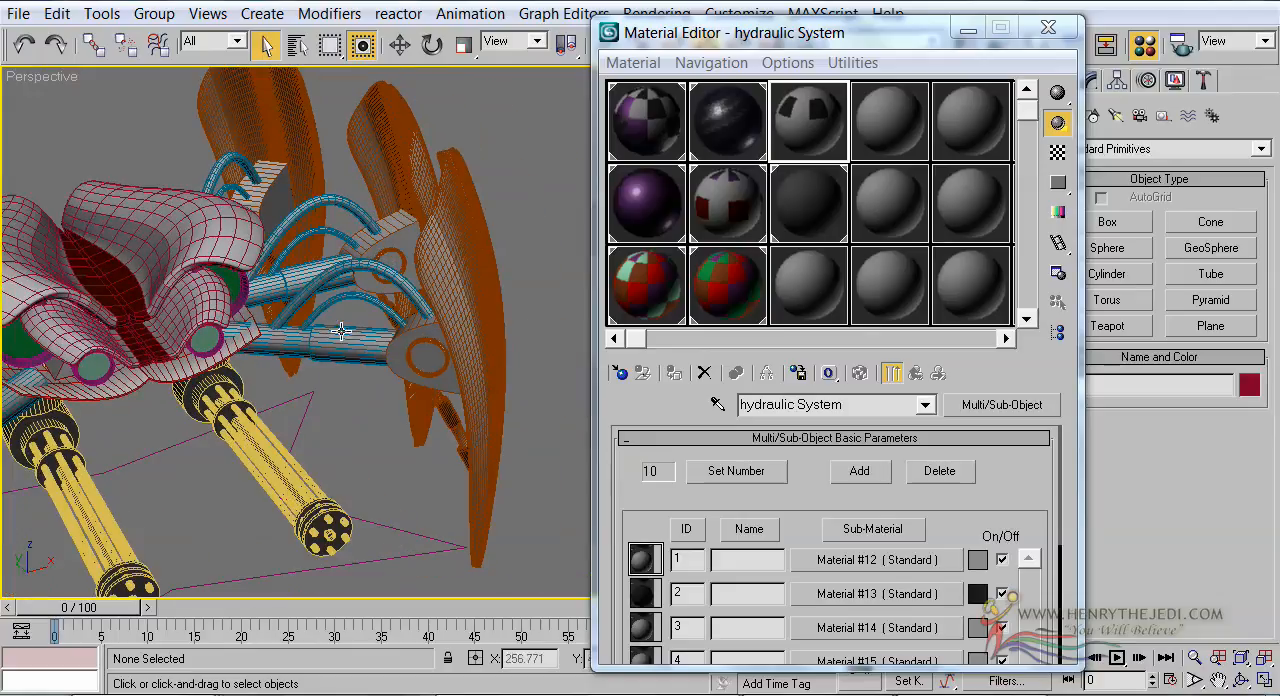
Open the robot's front leg group and select the hydraulic cylinder and hose object inside it
click(340, 333)
alt+middle_drag(362, 282, 240, 292)
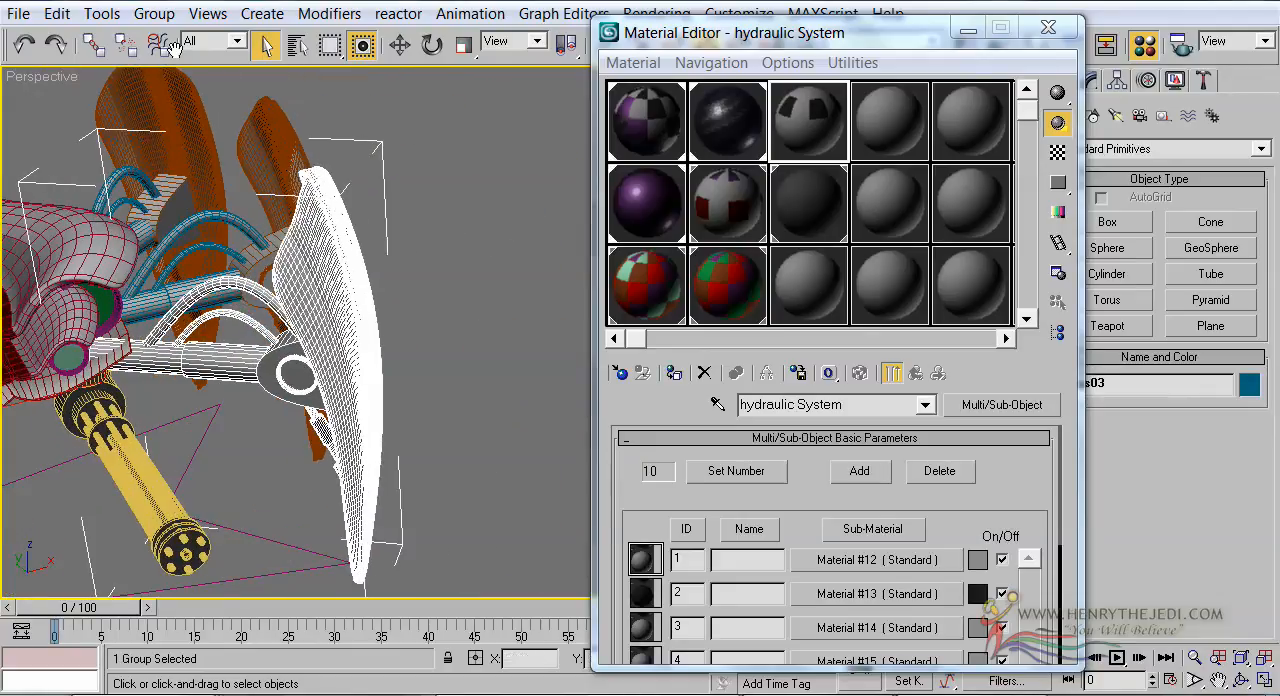
click(154, 14)
click(181, 96)
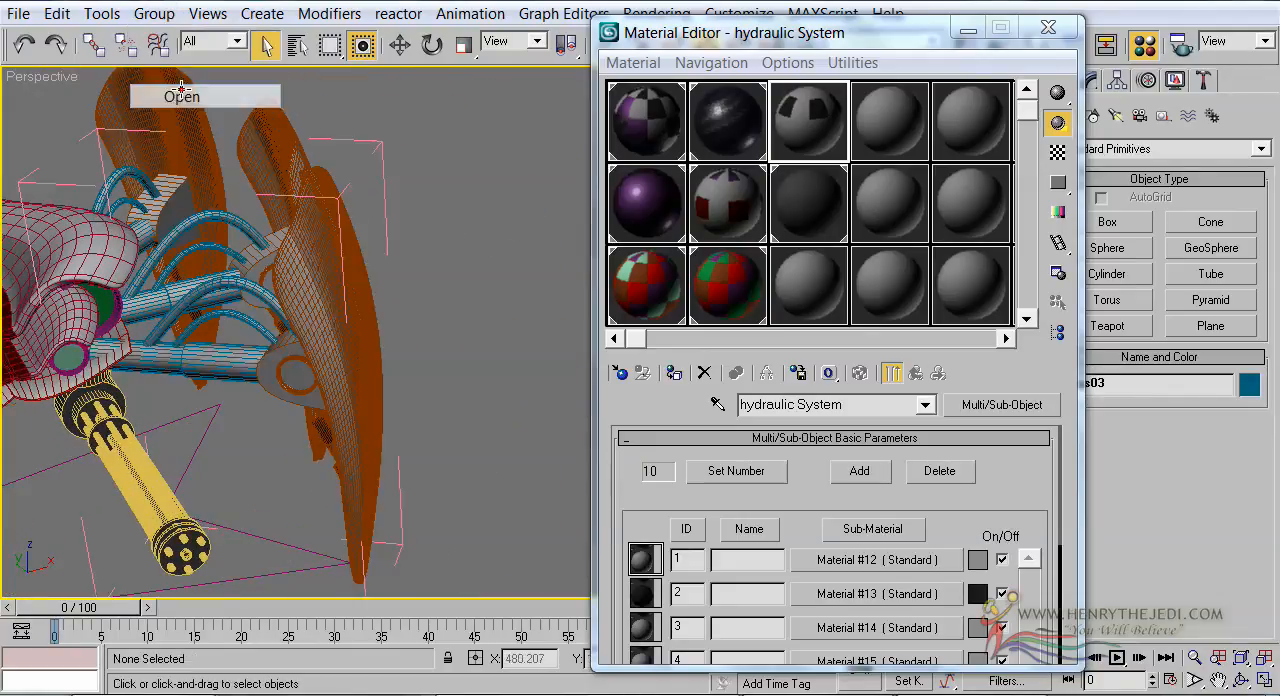
click(238, 360)
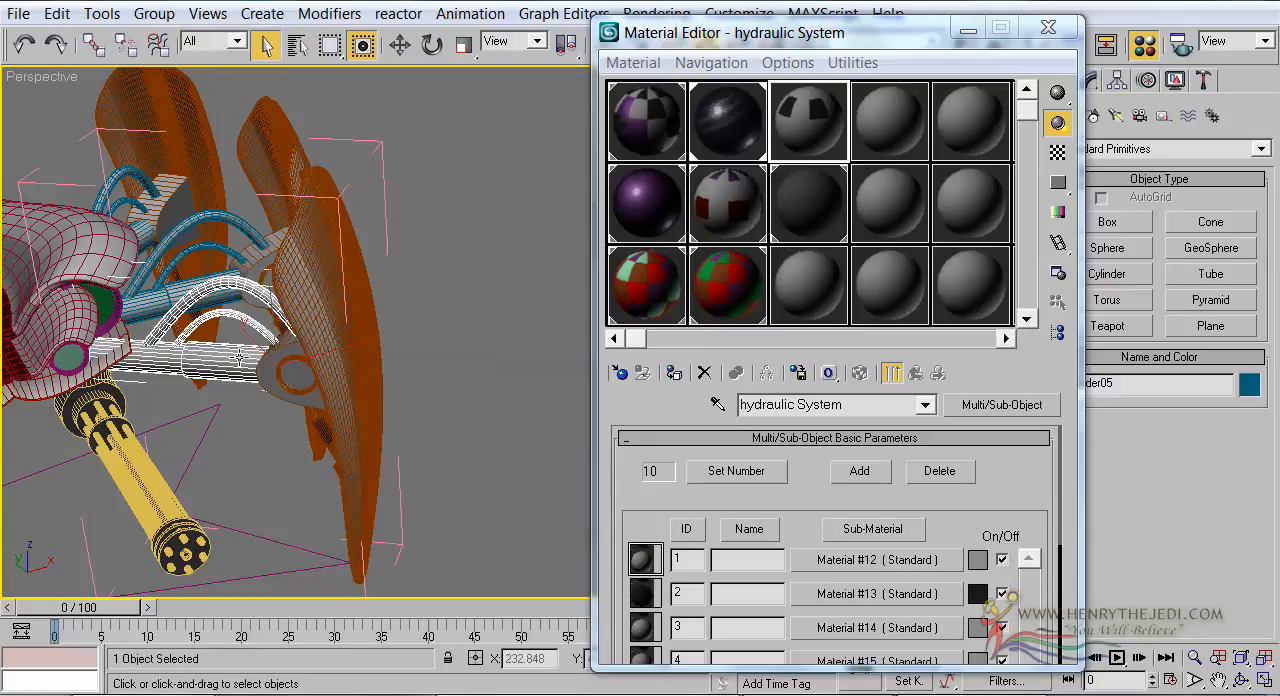
Load the selected hydraulic object's material into the third sample slot and compare it with the neighbouring Carbon Fibre sample
click(717, 404)
click(213, 342)
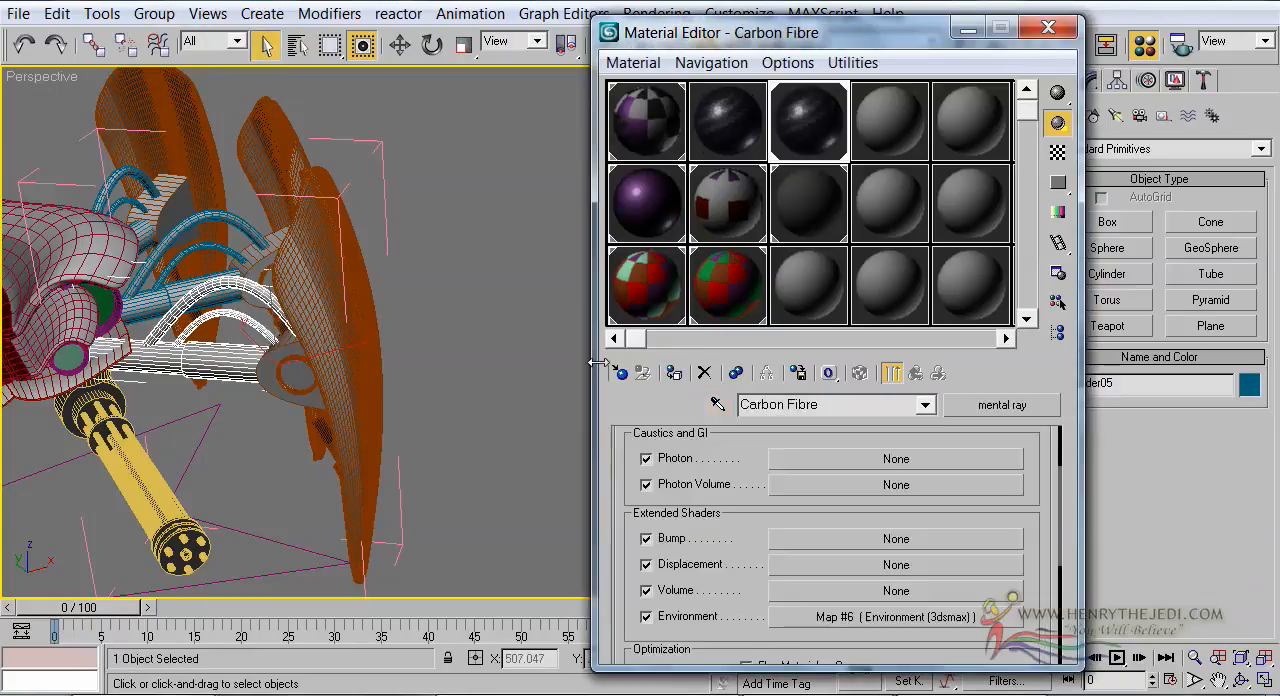
click(752, 136)
click(813, 137)
Rename the material picked from the hydraulics as Hydraulic System and close the leg group
alt+middle_drag(341, 415, 436, 416)
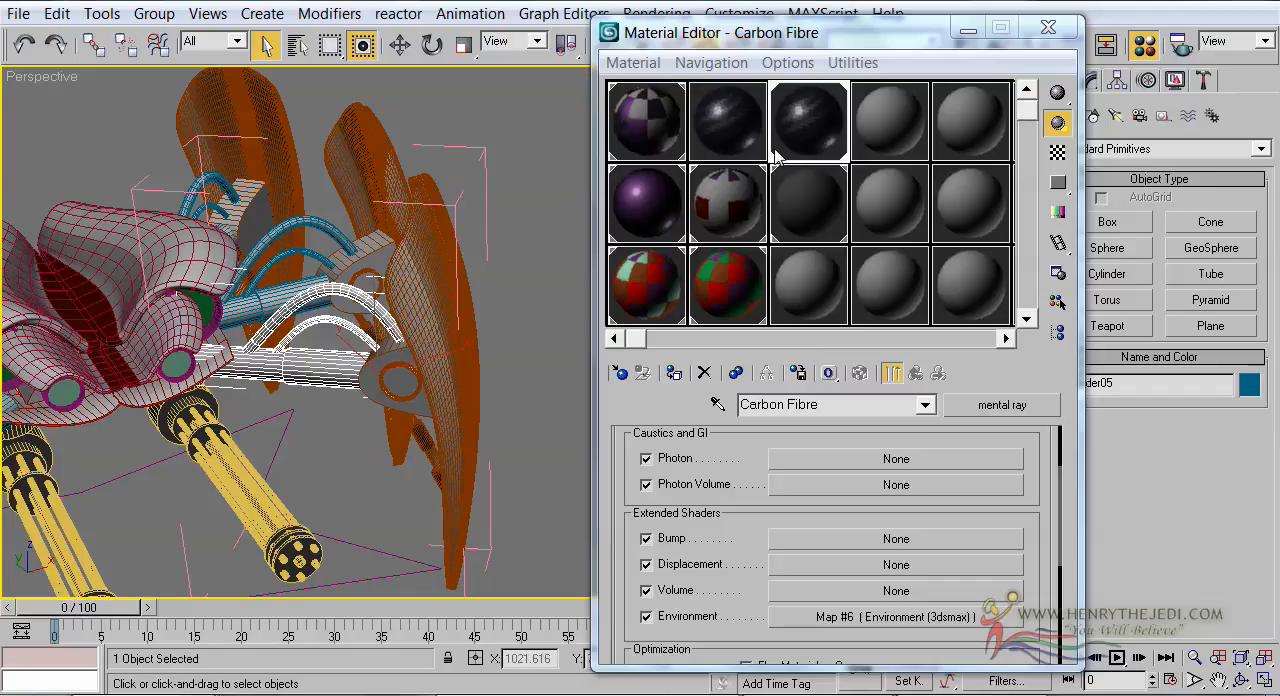
click(832, 405)
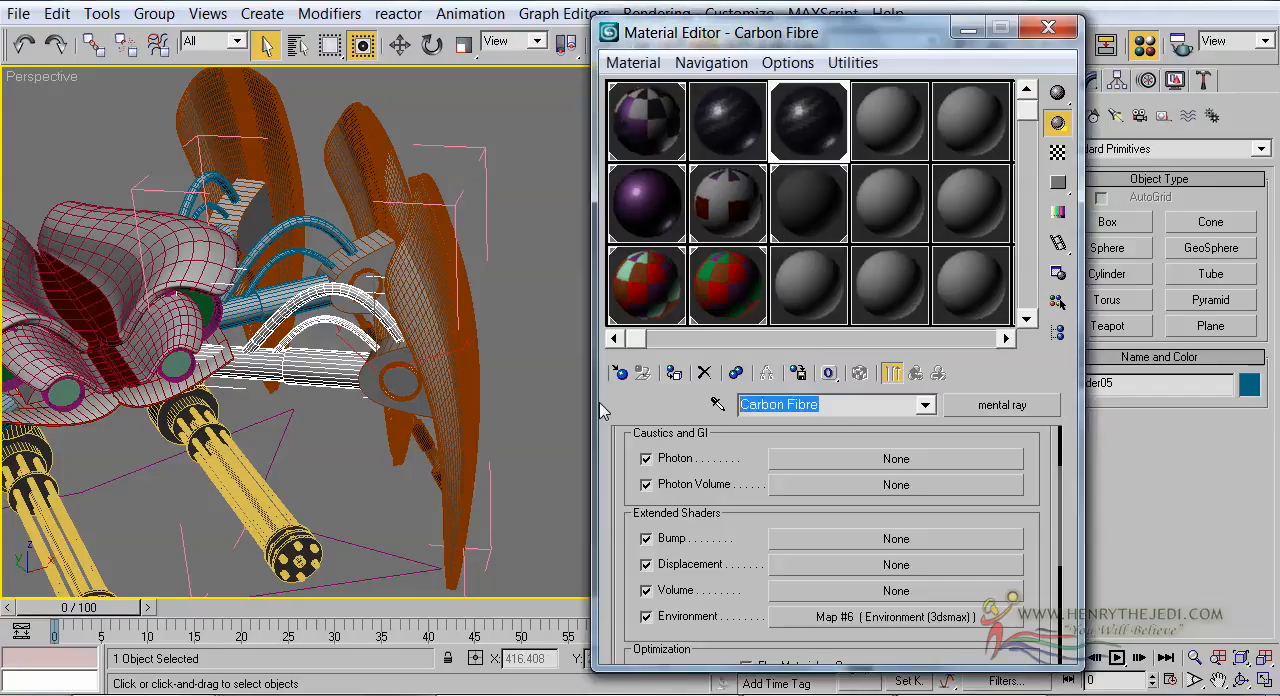
text(Hydraulic)
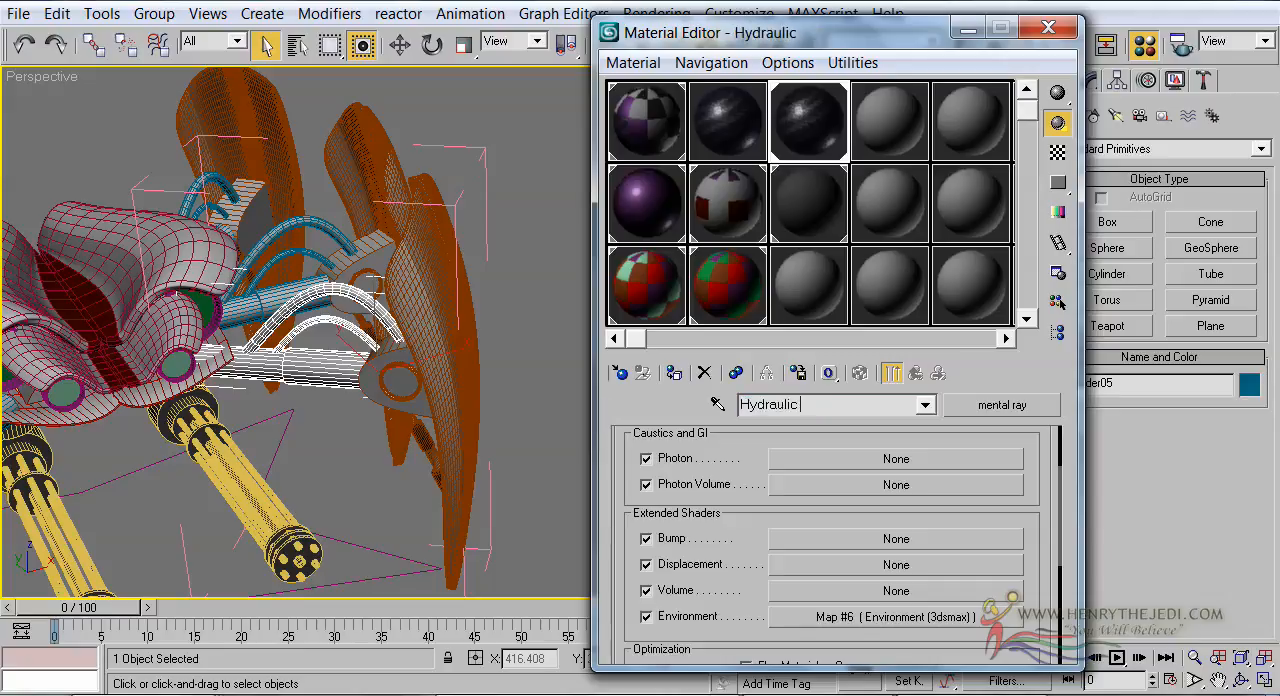
text( System)
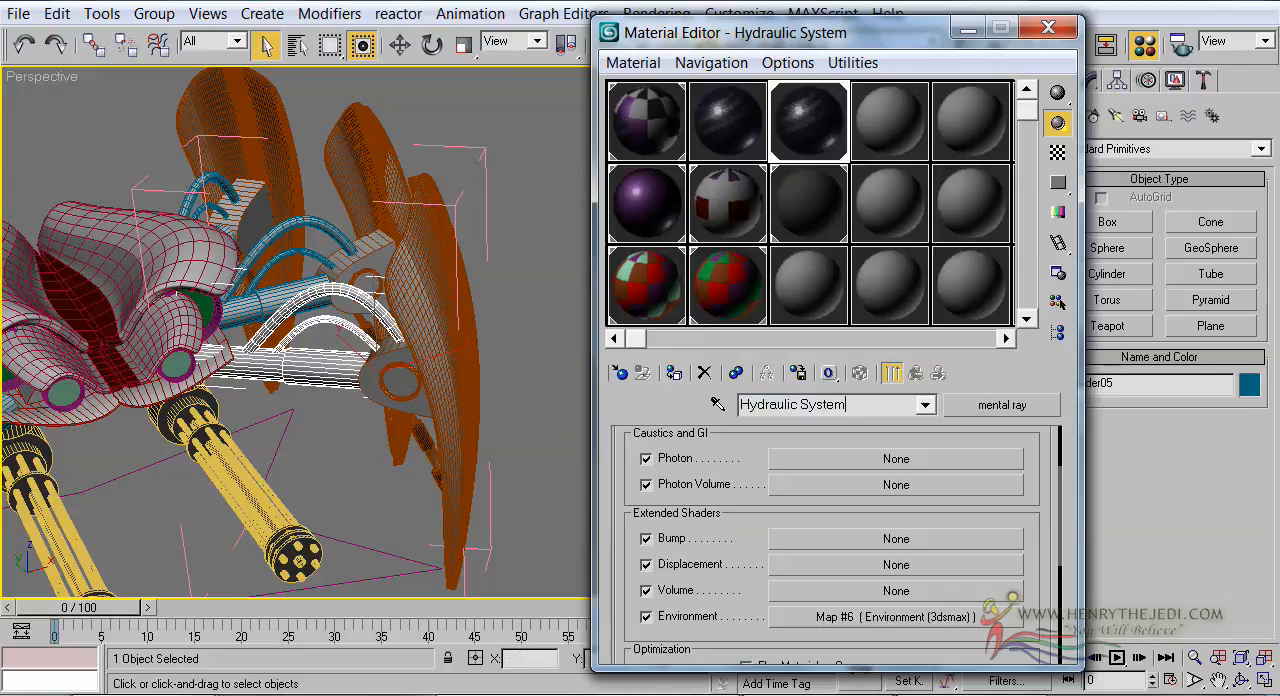
click(154, 13)
click(182, 120)
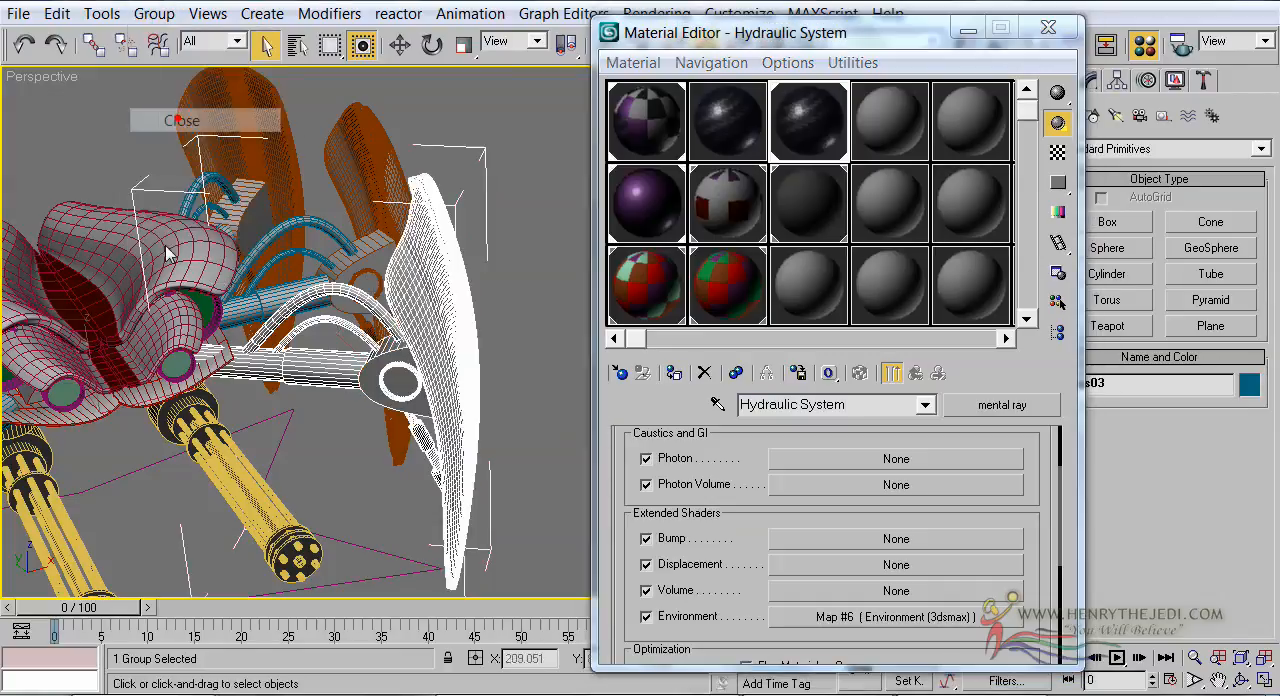
Rename the Multi/Sub-Object Material #563 as Legs
alt+middle_drag(180, 270, 527, 186)
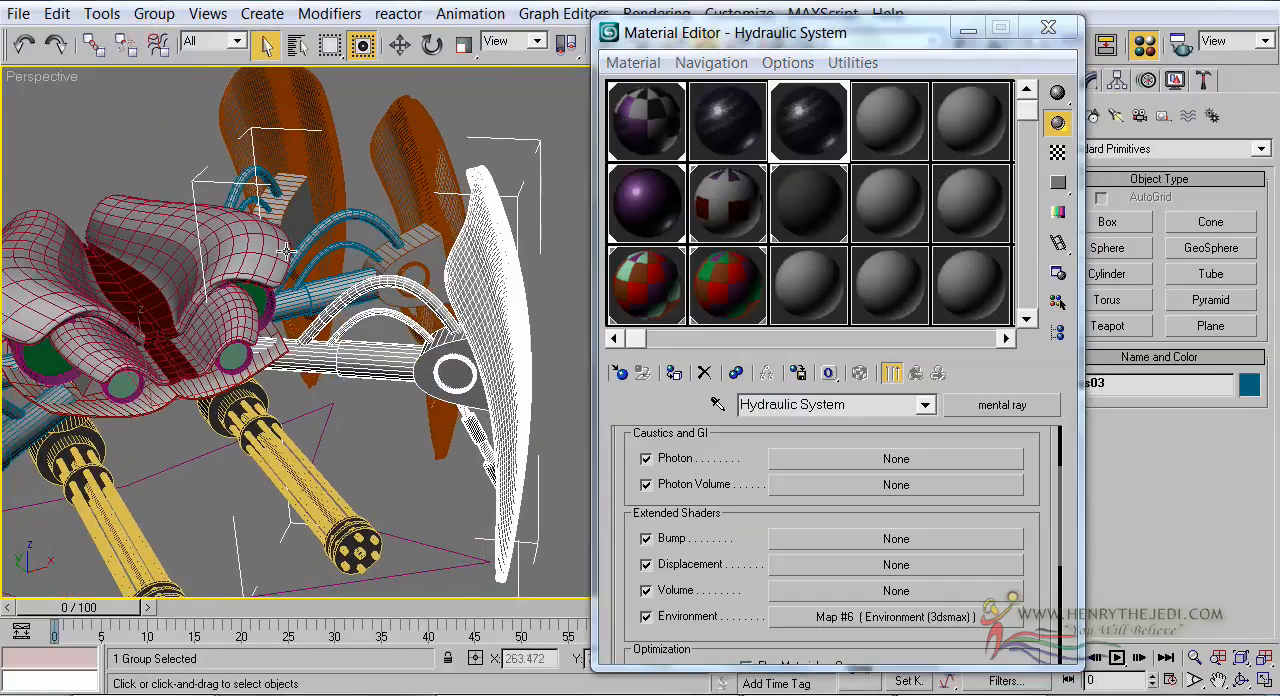
click(665, 118)
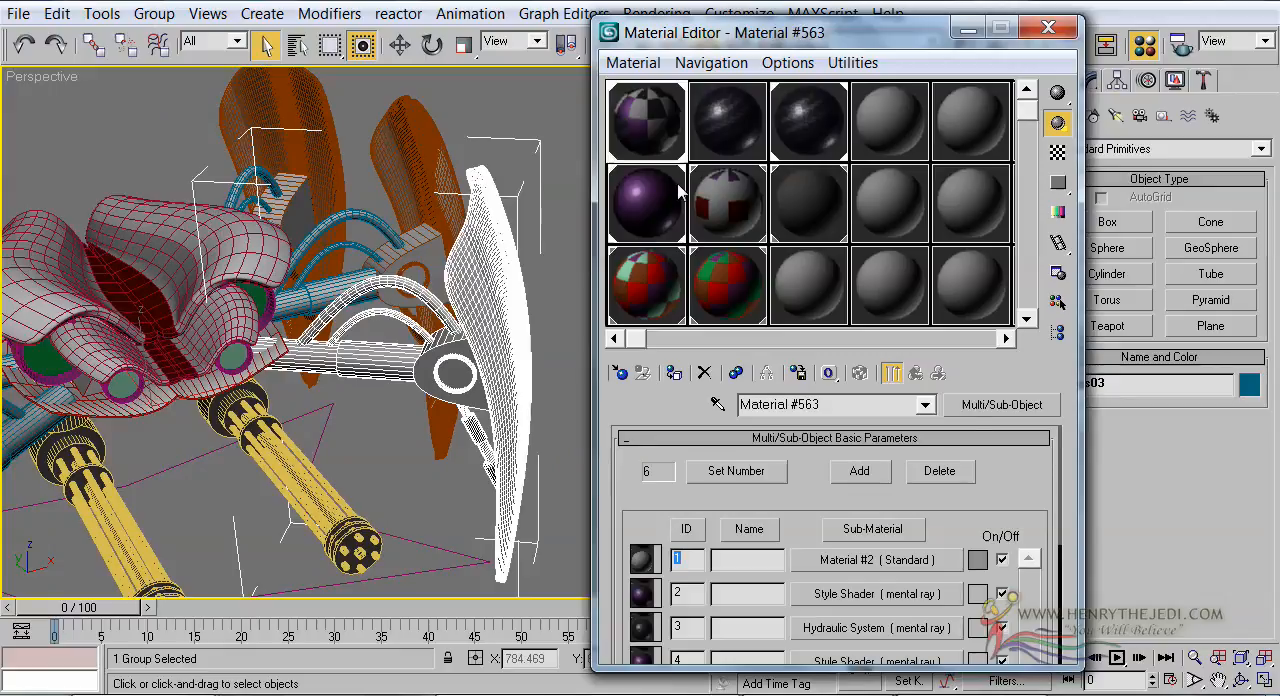
click(789, 148)
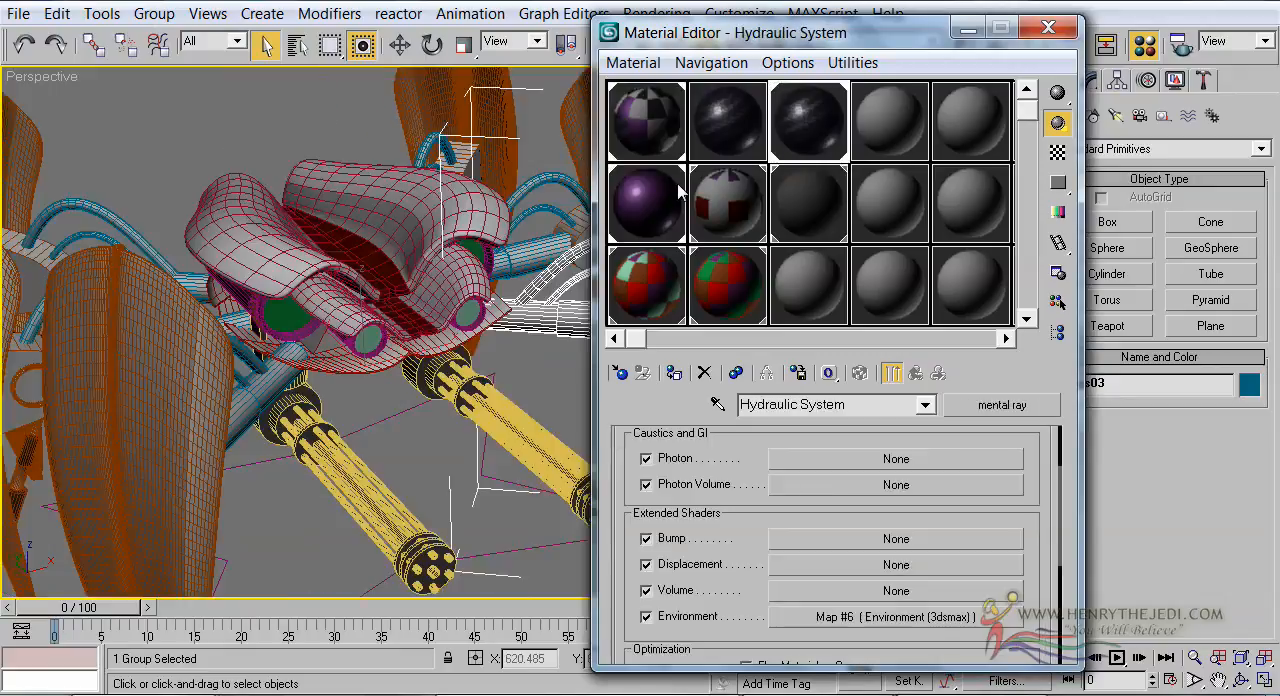
click(660, 118)
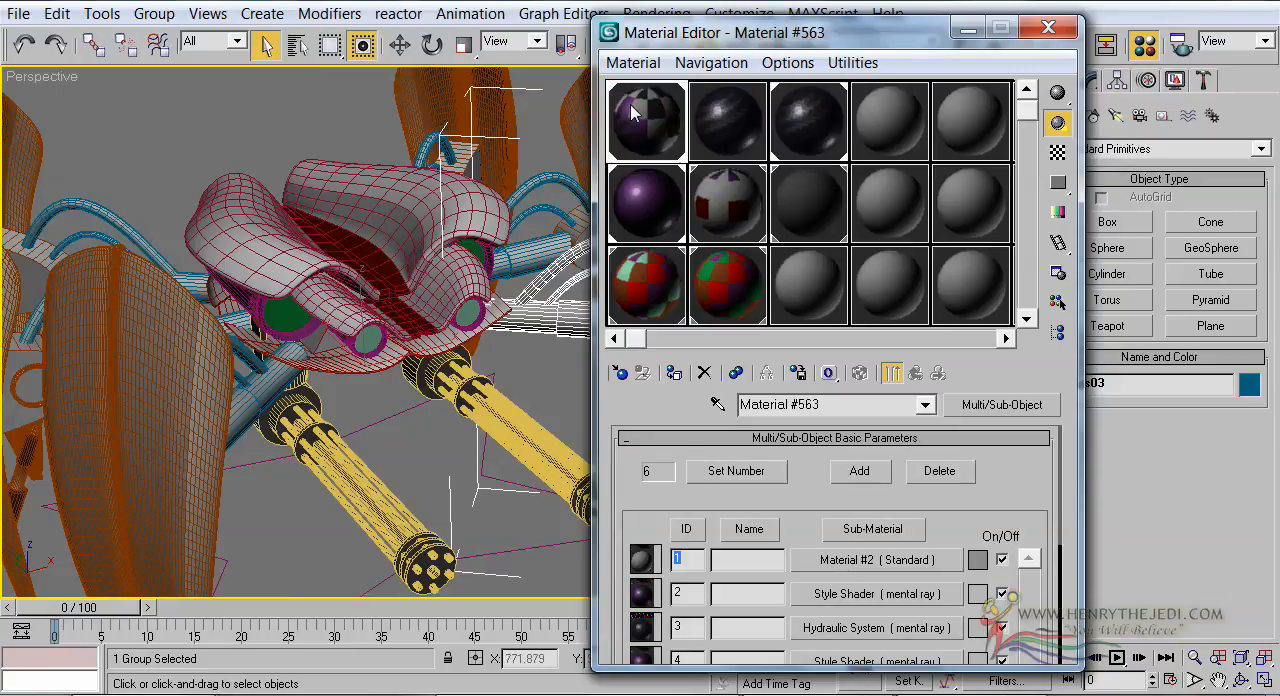
drag(814, 404, 686, 410)
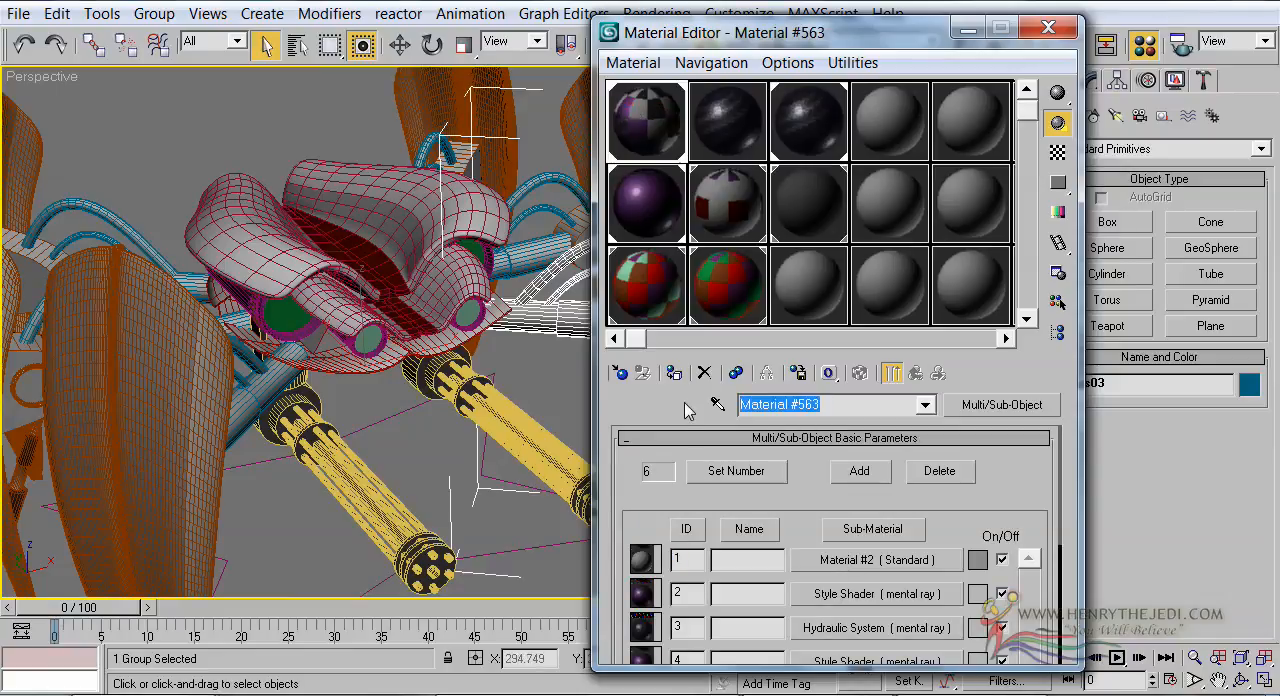
text(Le)
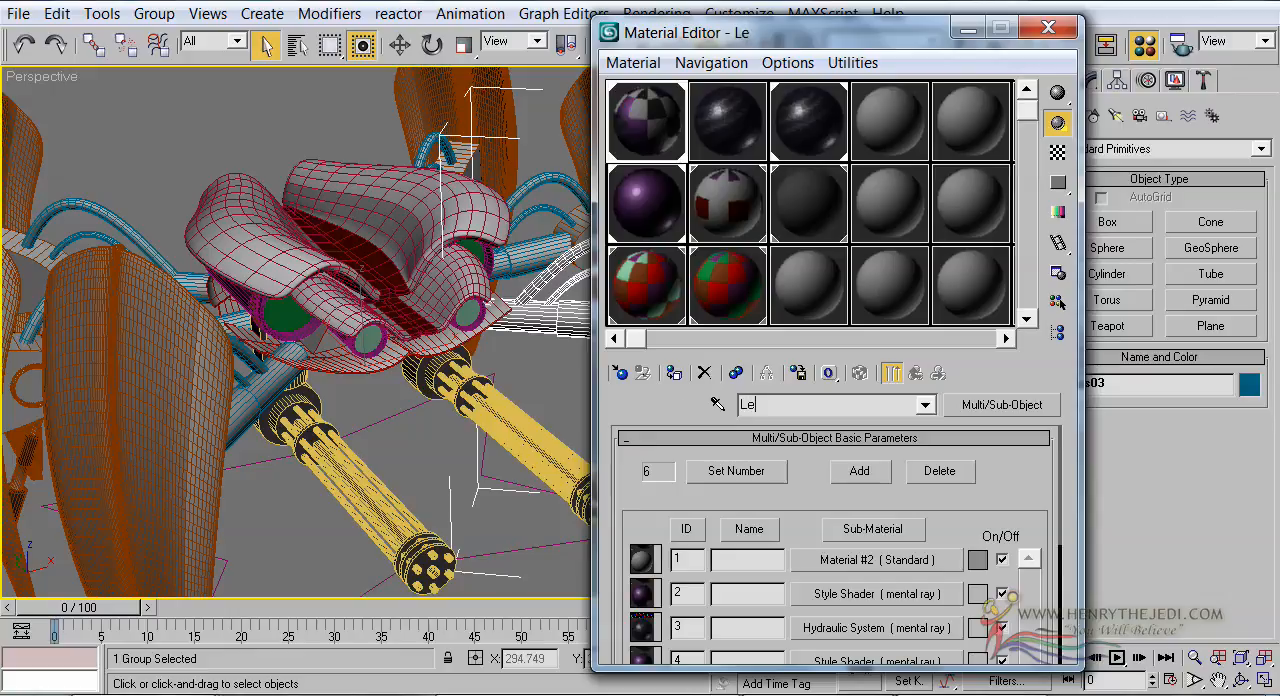
text(gs)
Turn off Edged Faces in the Perspective view with the robot's leg armour in sight
middle_drag(270, 355, 494, 268)
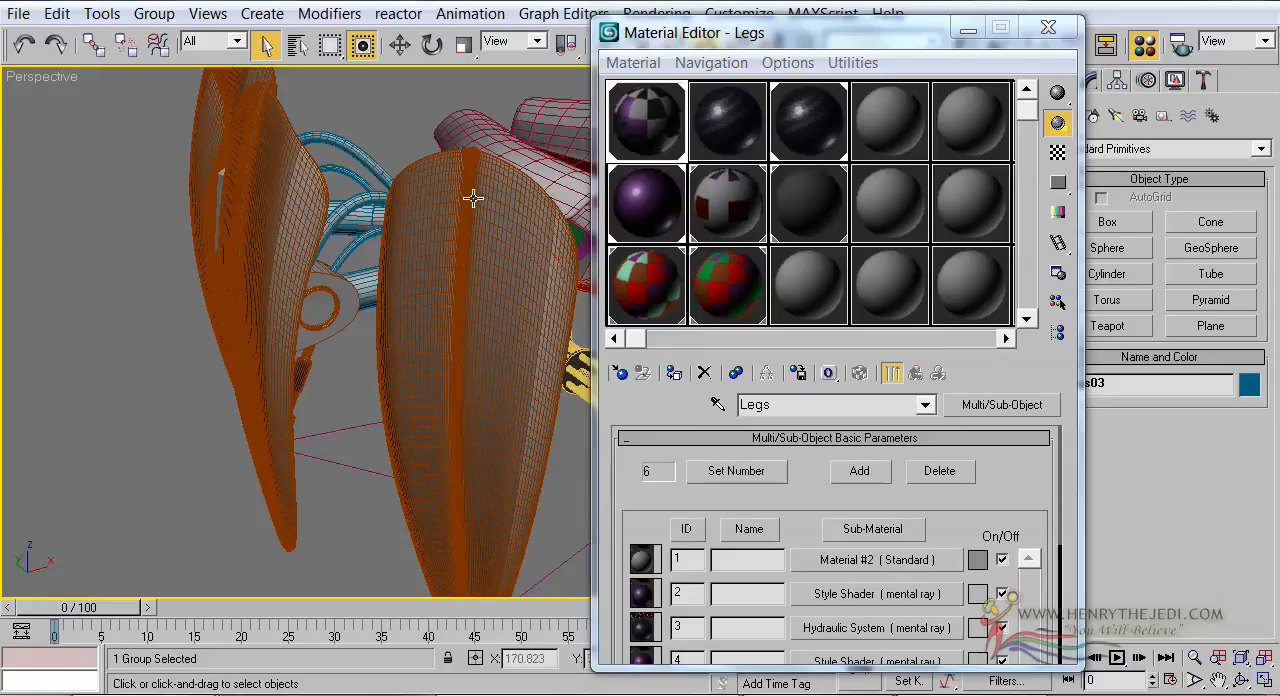
middle_drag(430, 337, 347, 387)
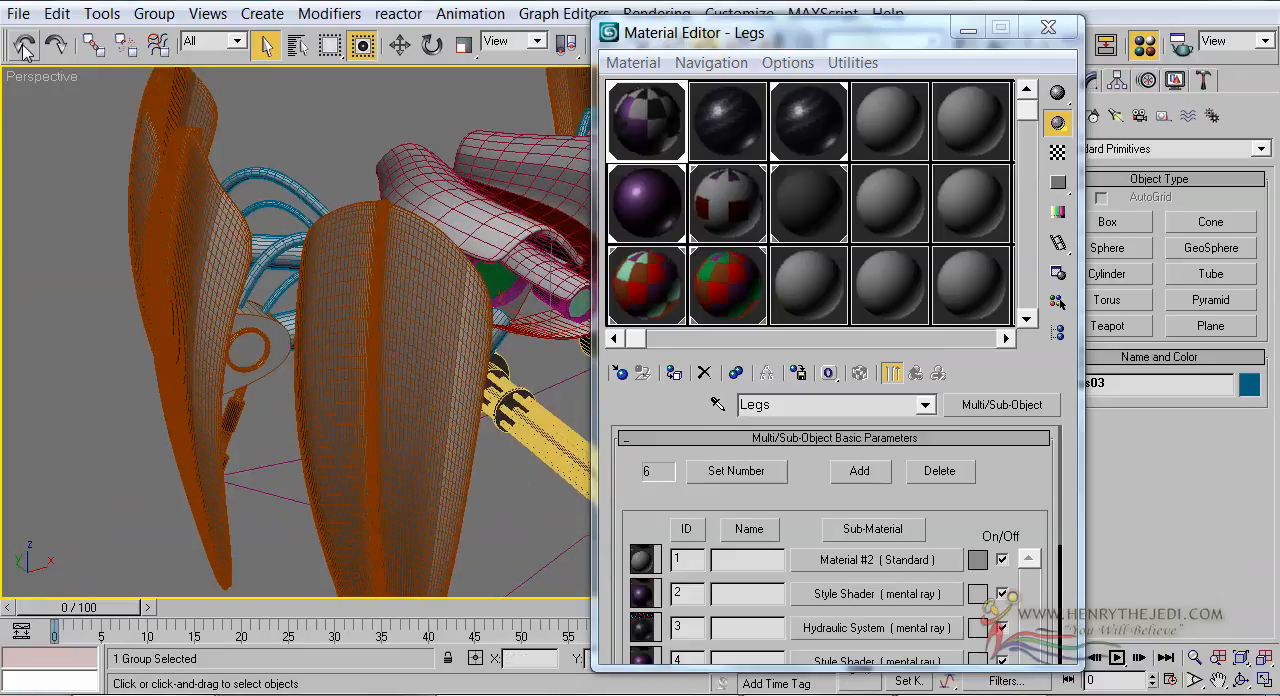
right_click(28, 76)
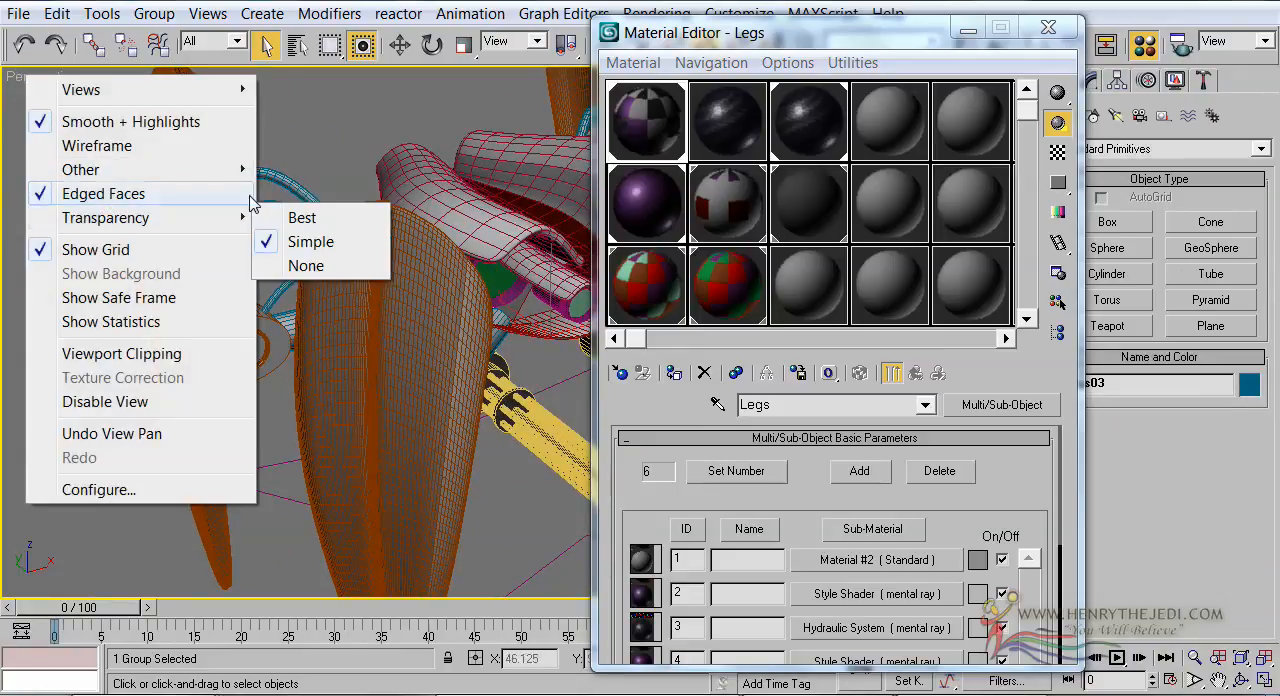
click(245, 196)
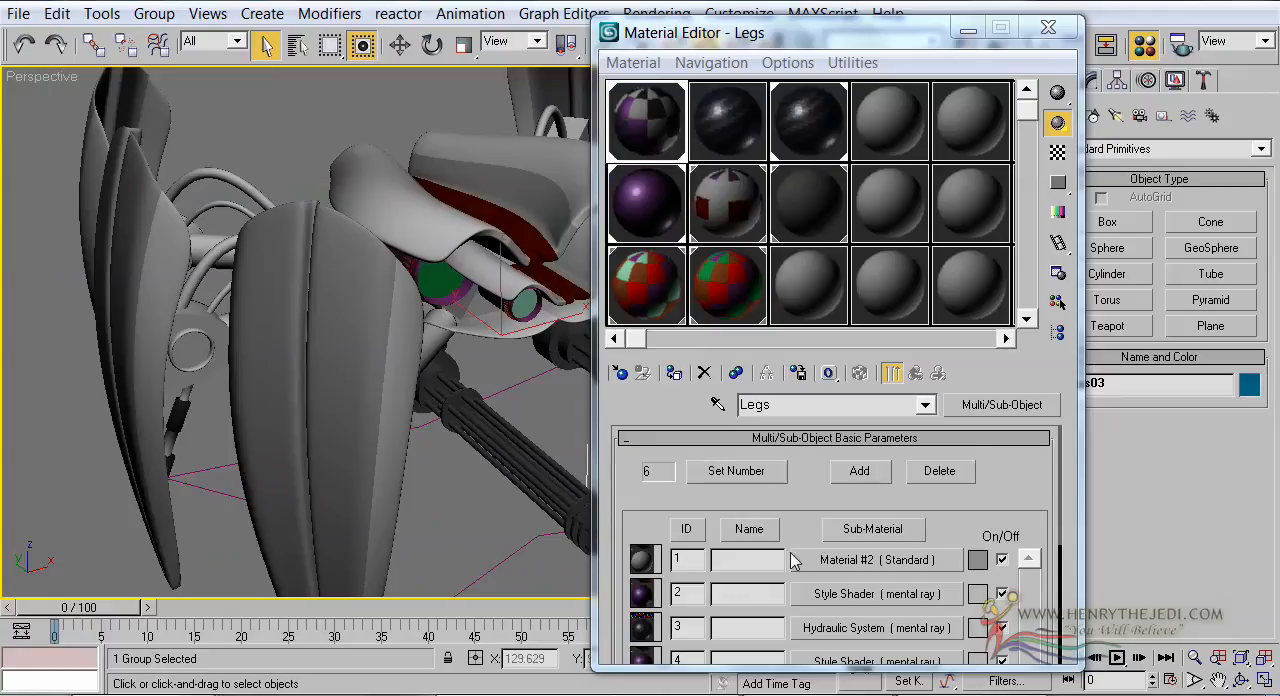
Rename sub-material 1 of the Legs material as Metal
click(876, 562)
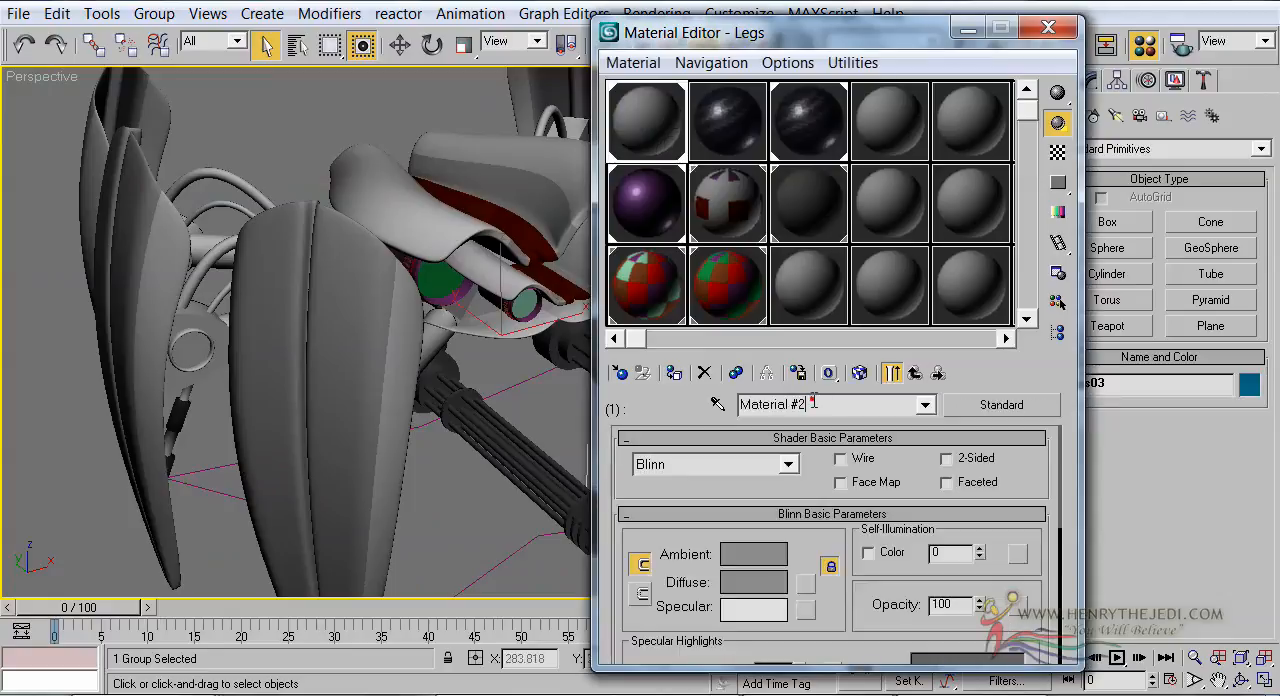
drag(813, 401, 695, 408)
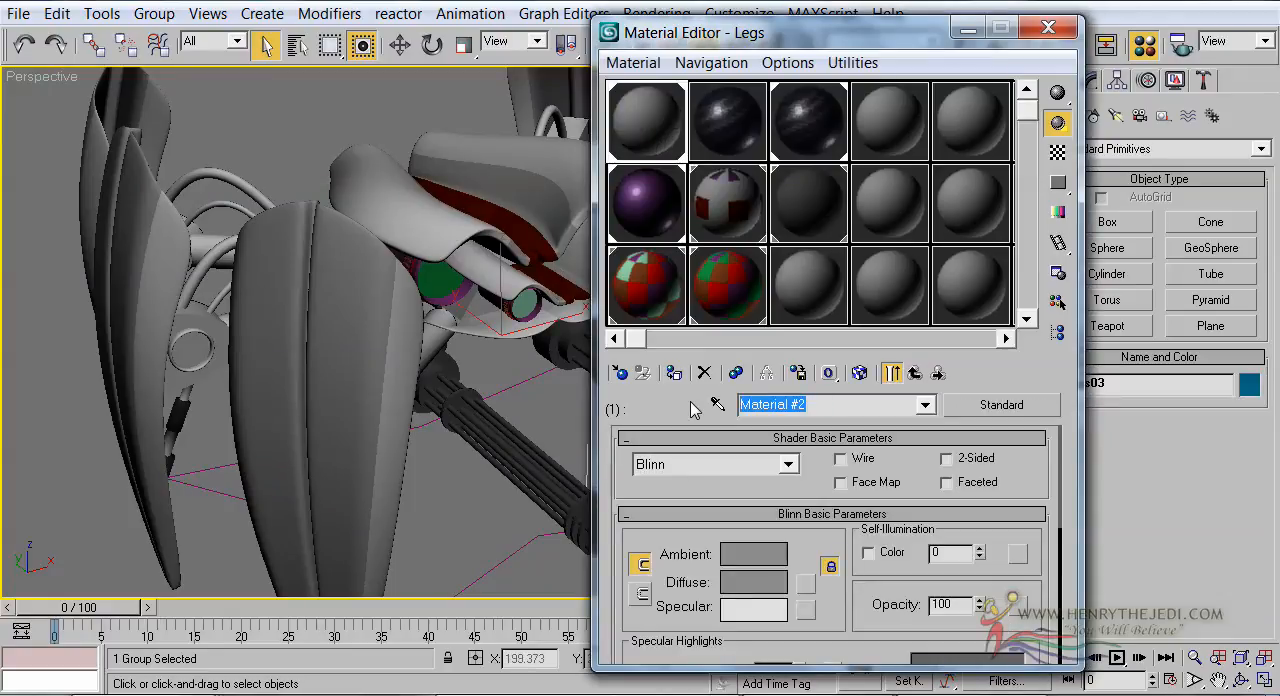
text(S)
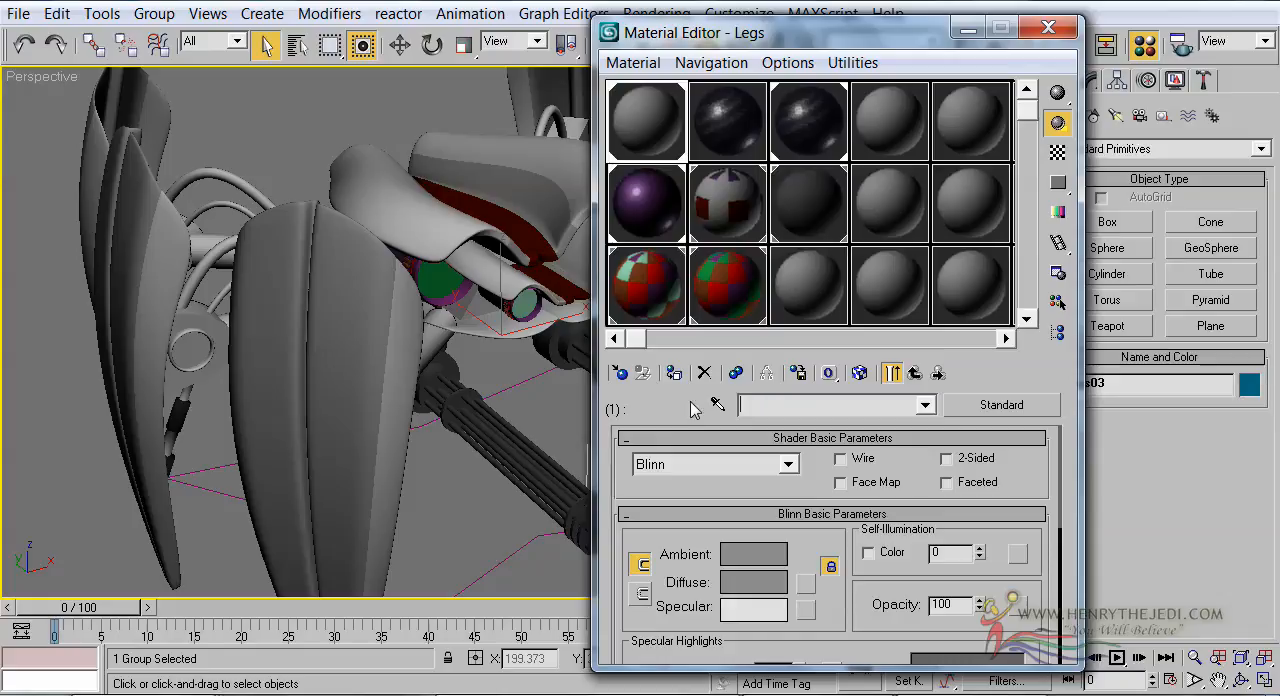
text(etal)
Change the Metal sub-material to the mental ray type and assign a Car Paint Shader (mi) to its Surface
click(997, 397)
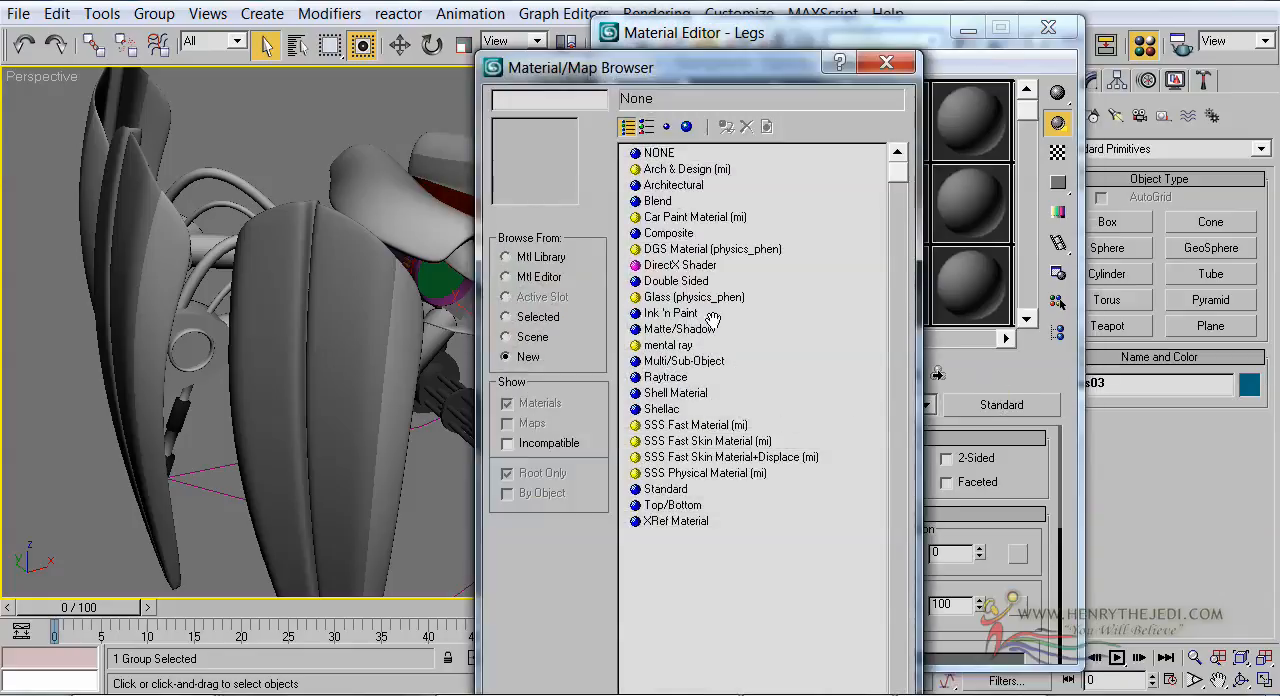
double_click(668, 345)
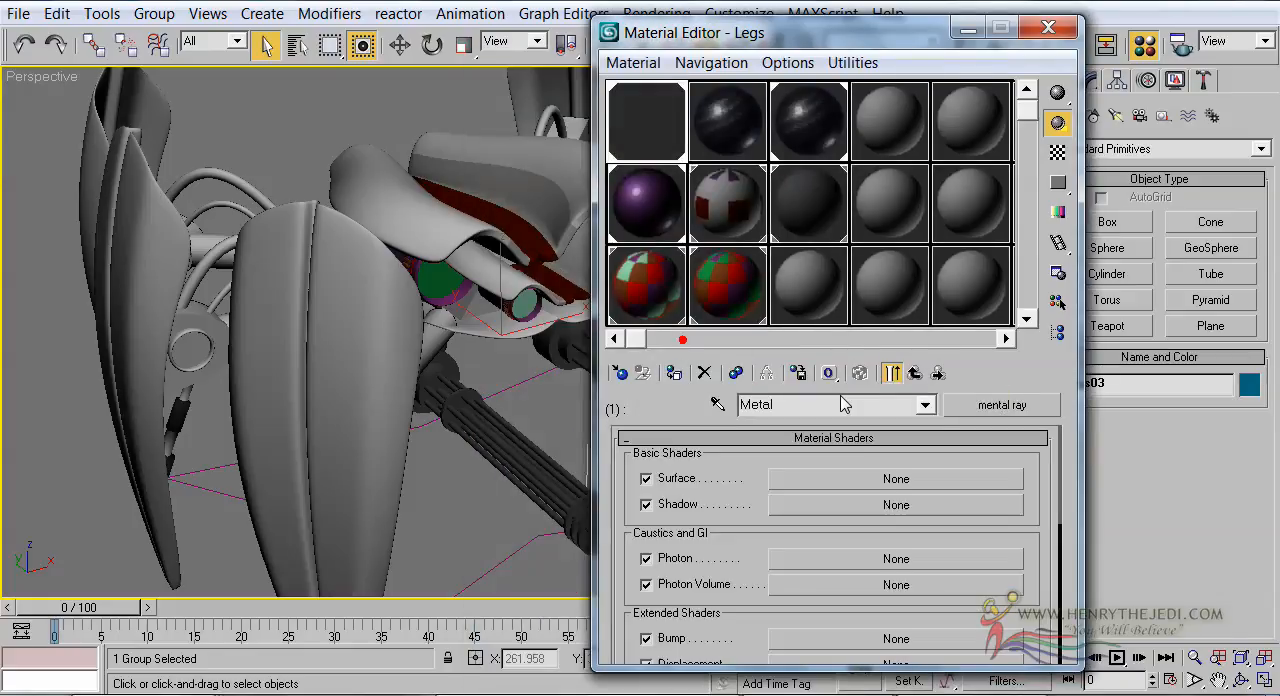
click(890, 478)
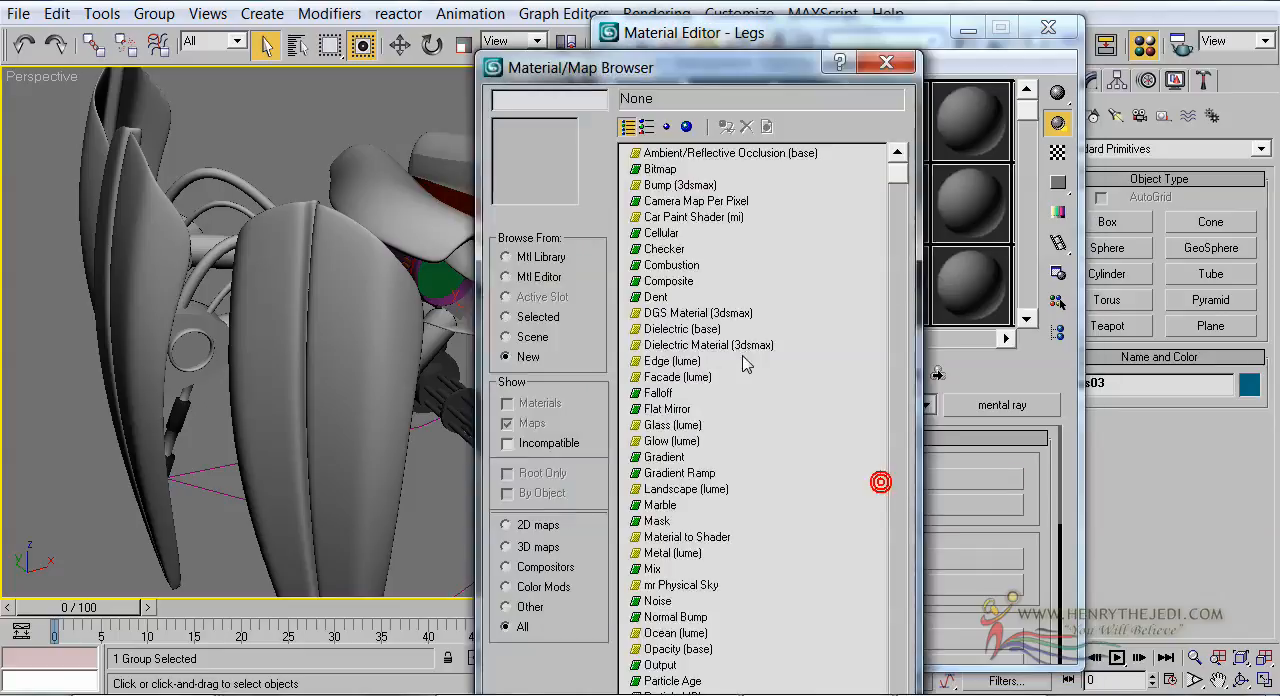
double_click(680, 218)
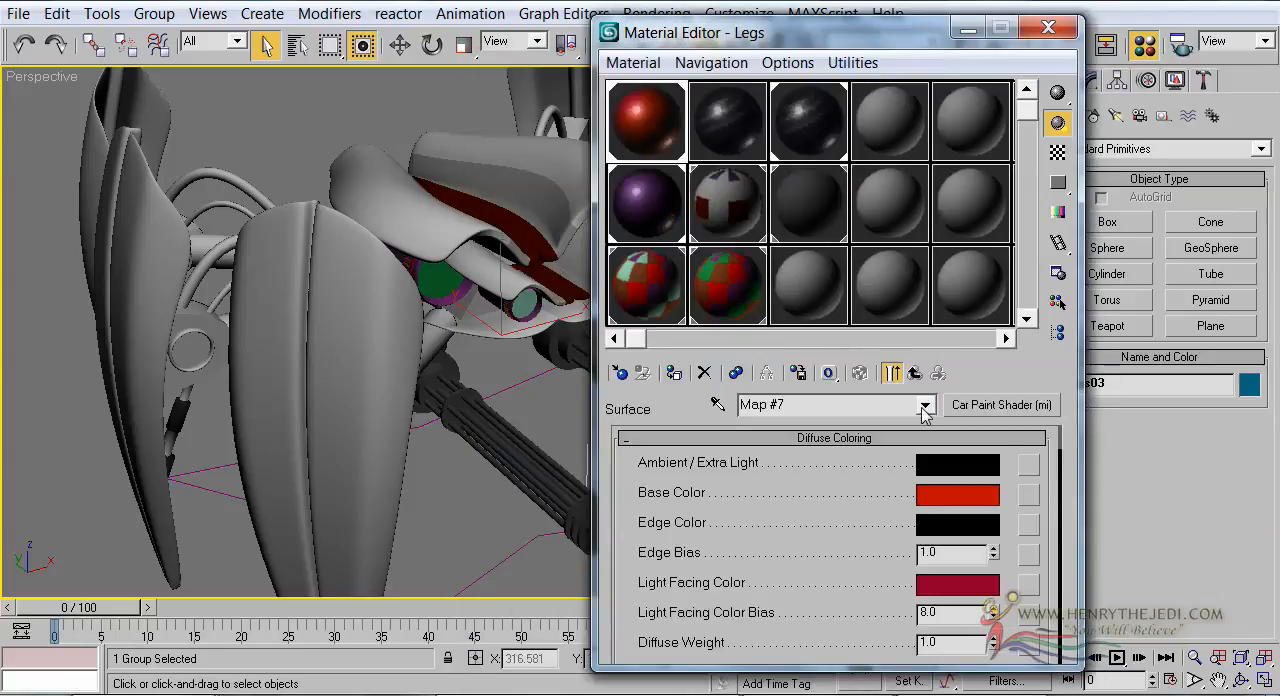
Open a magnified preview of the Metal sample and set its car paint Base Color to white (255, 255, 255)
double_click(636, 133)
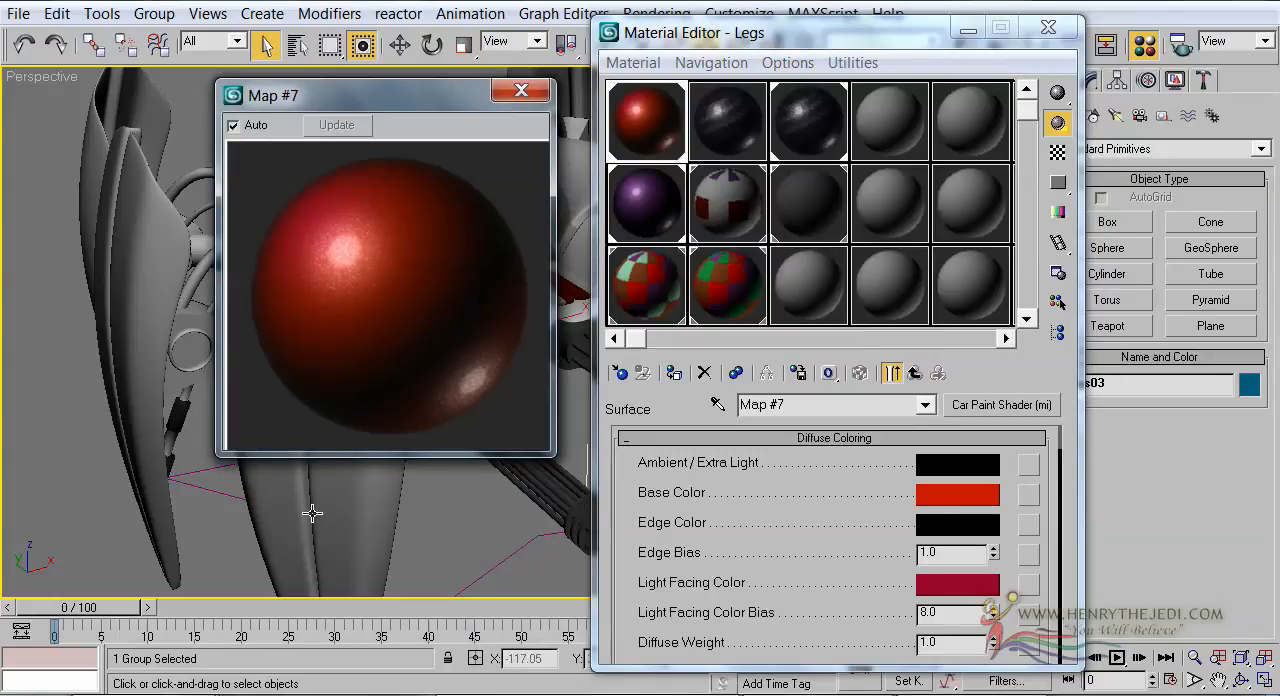
middle_drag(163, 277, 1279, 272)
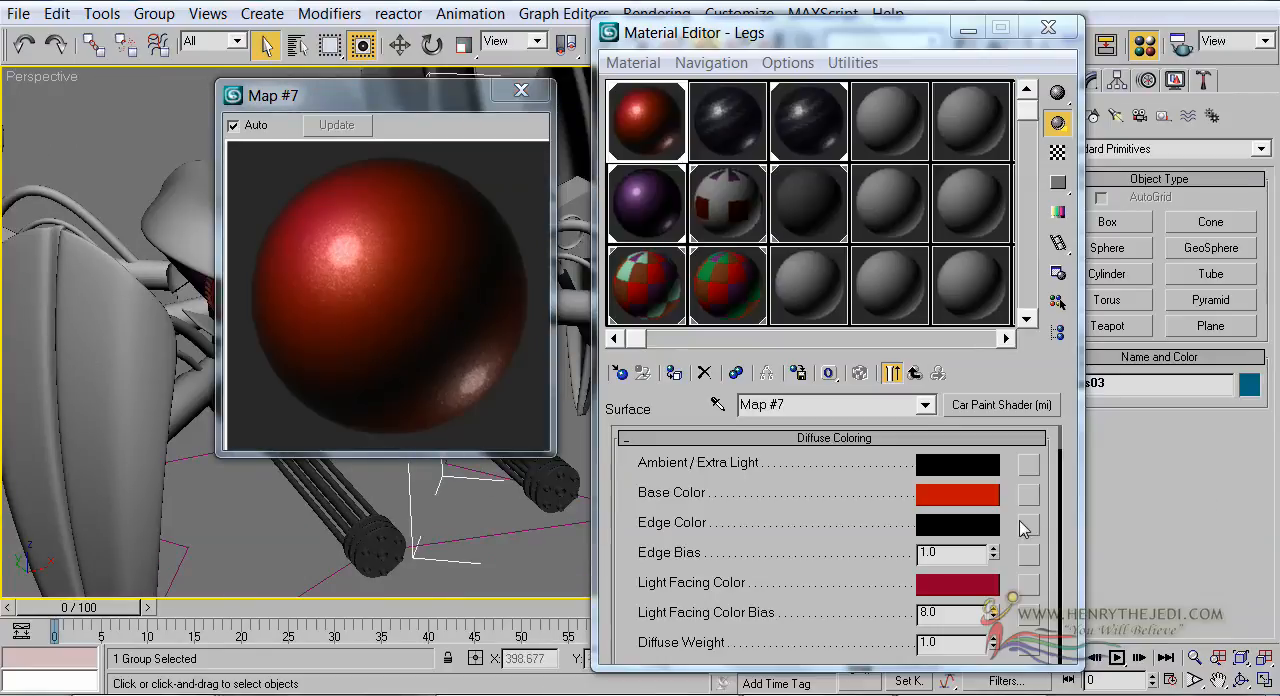
click(984, 501)
drag(645, 167, 643, 308)
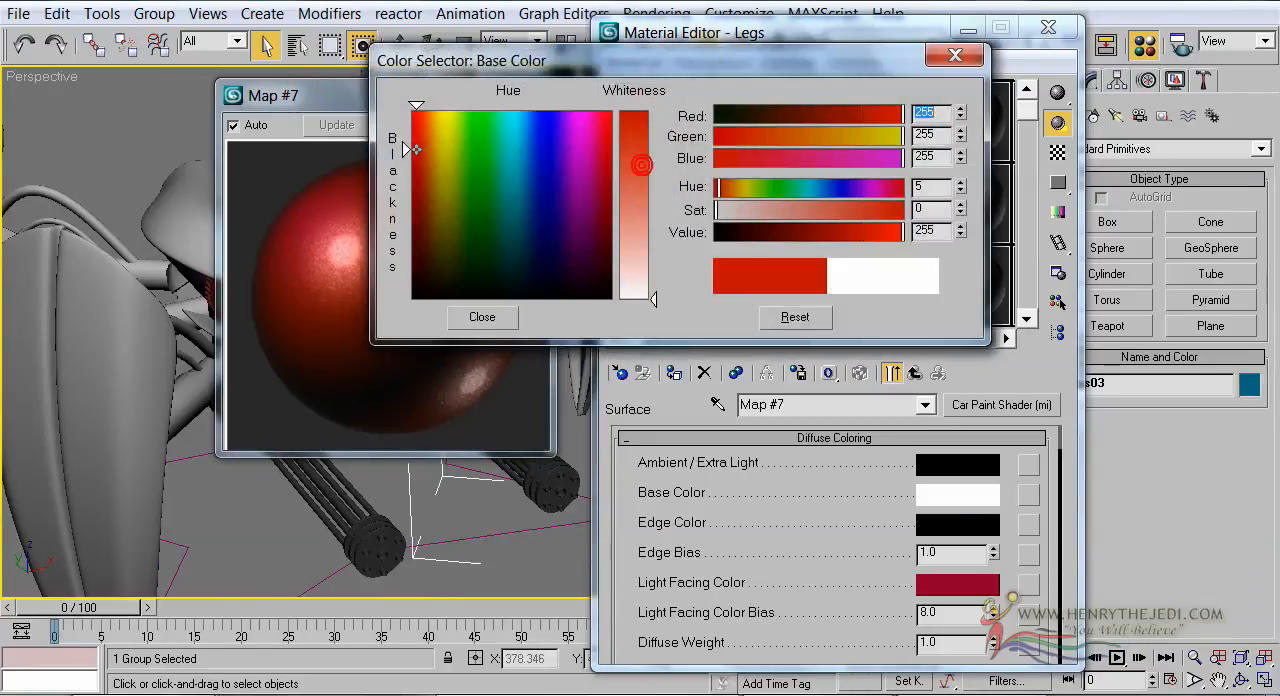
click(510, 317)
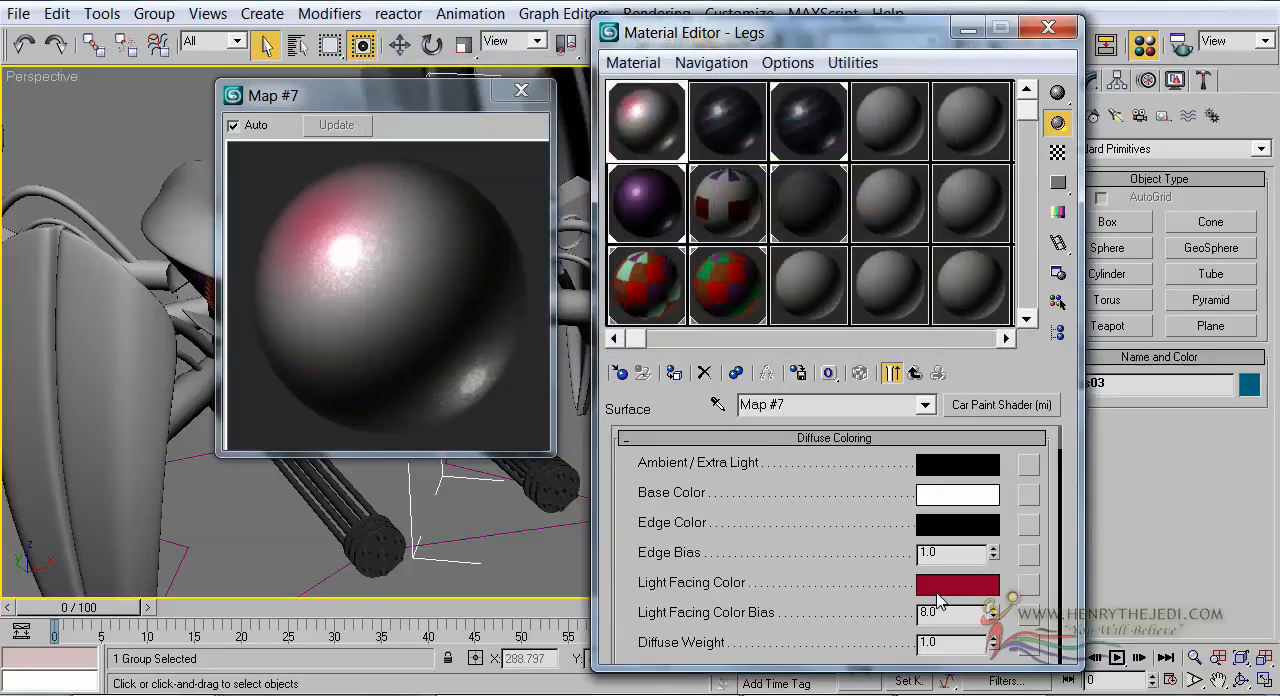
Set the Metal car paint's Light Facing Color to white (255, 255, 255) and its Flake Weight to 0.0
click(940, 590)
drag(638, 195, 643, 300)
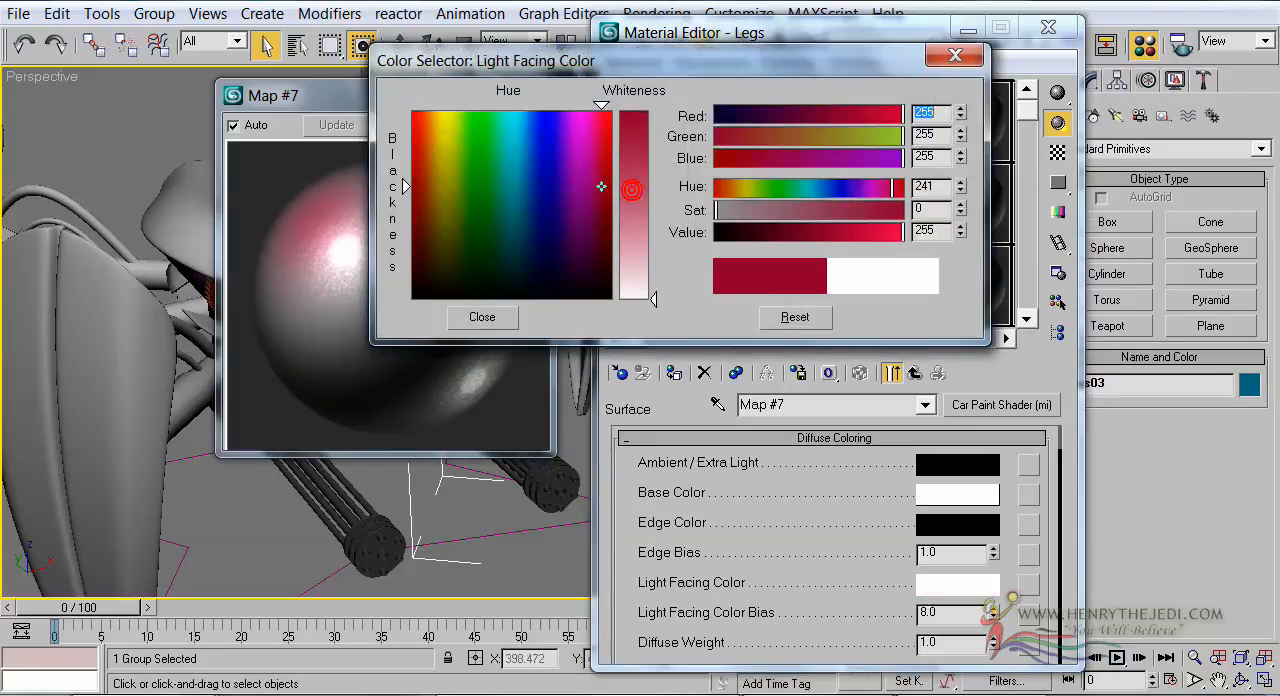
click(472, 317)
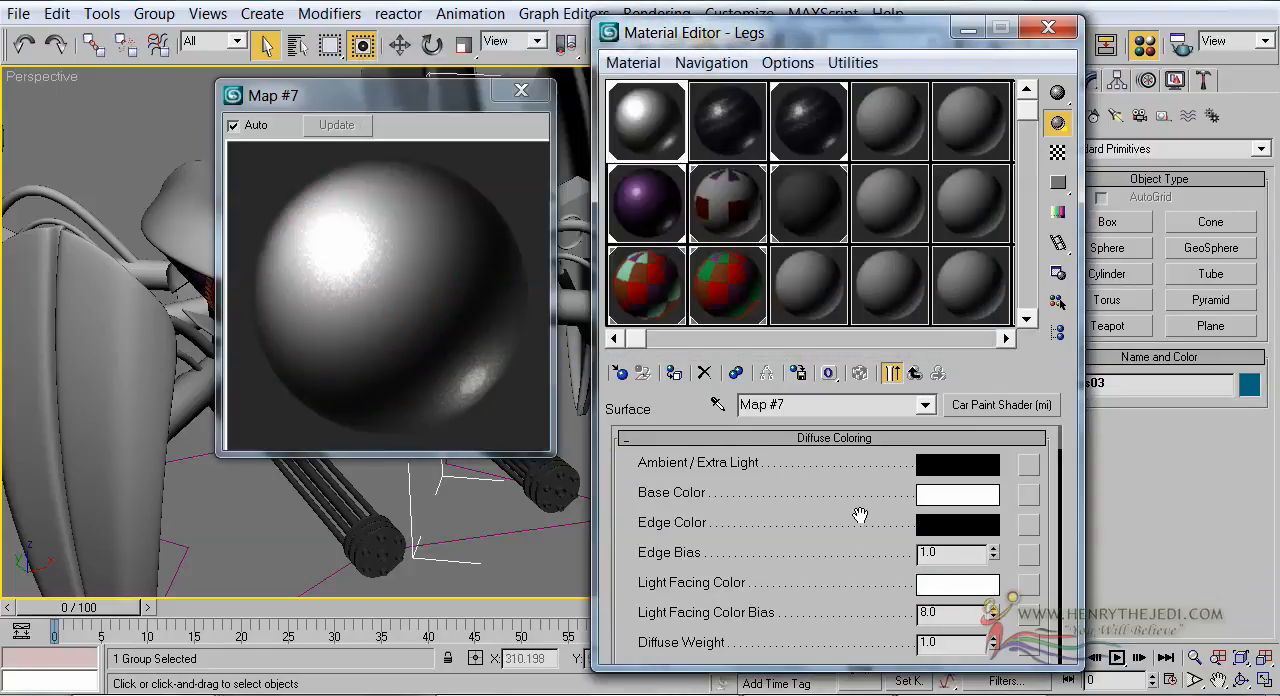
scroll(848, 530, down, 5)
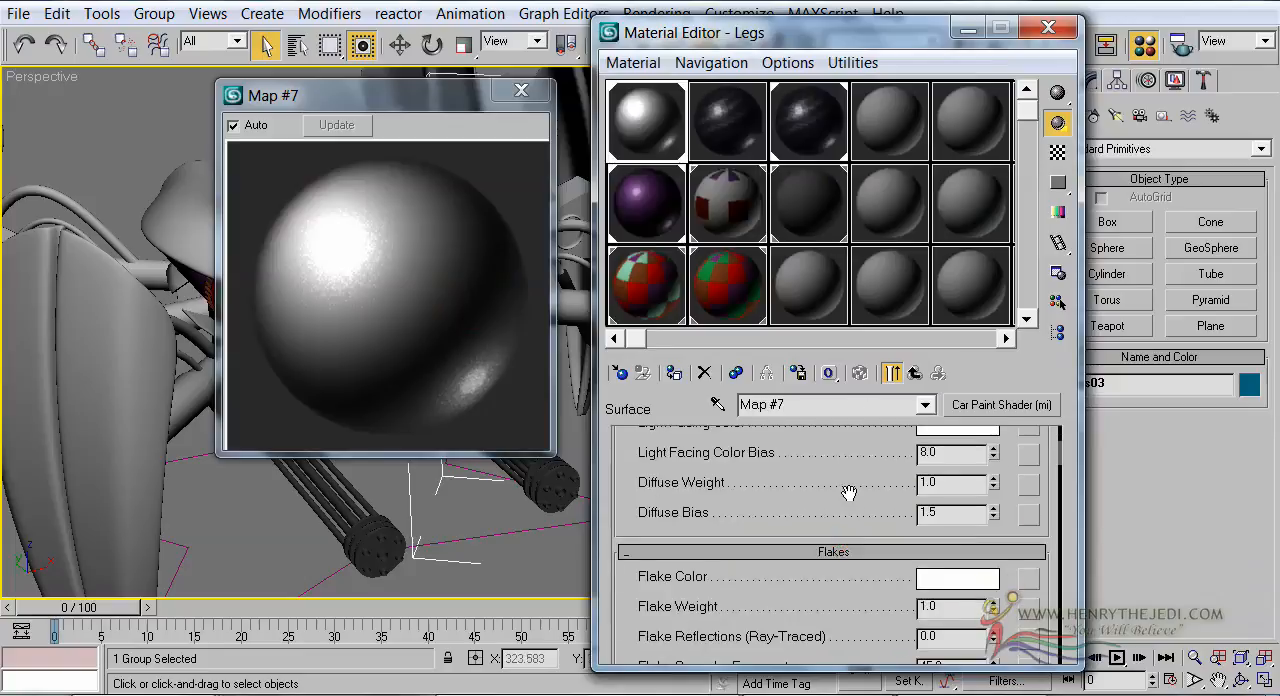
right_click(993, 576)
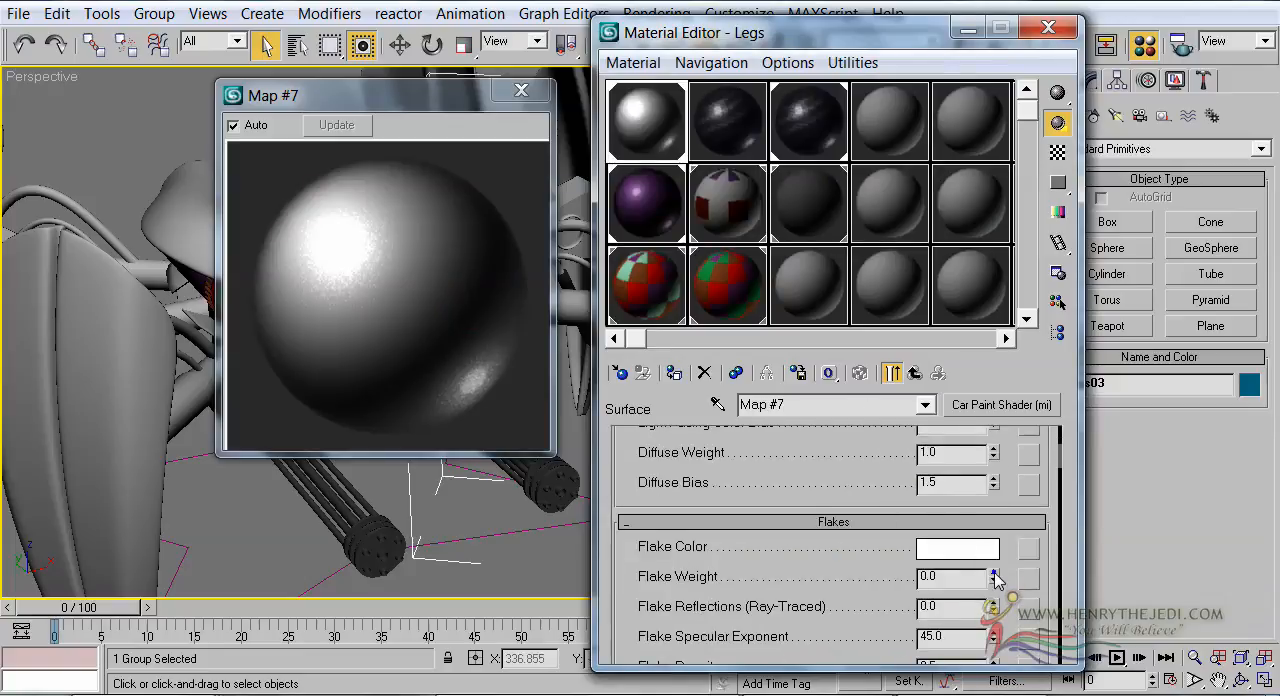
Assign an Environment (3dsmax) shader to the Metal sub-material's Environment and set its colour to dark blue (0.027, 0.0, 0.125)
click(912, 373)
scroll(680, 620, down, 2)
click(784, 638)
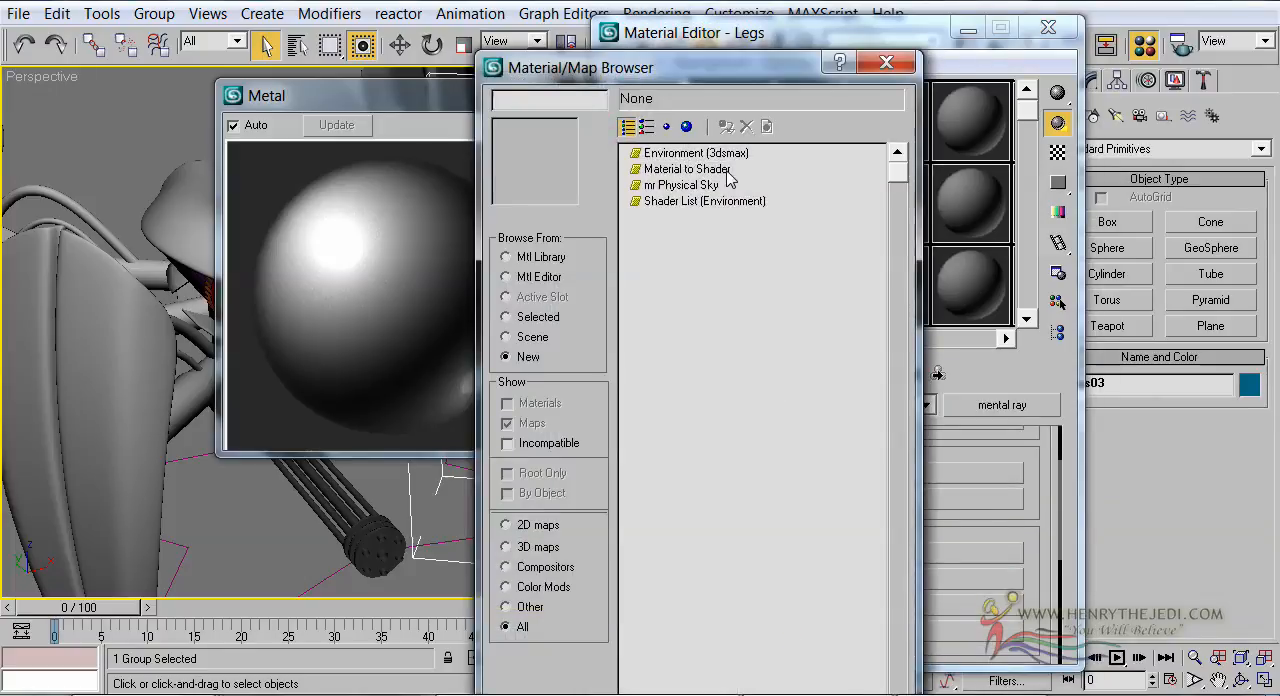
double_click(705, 157)
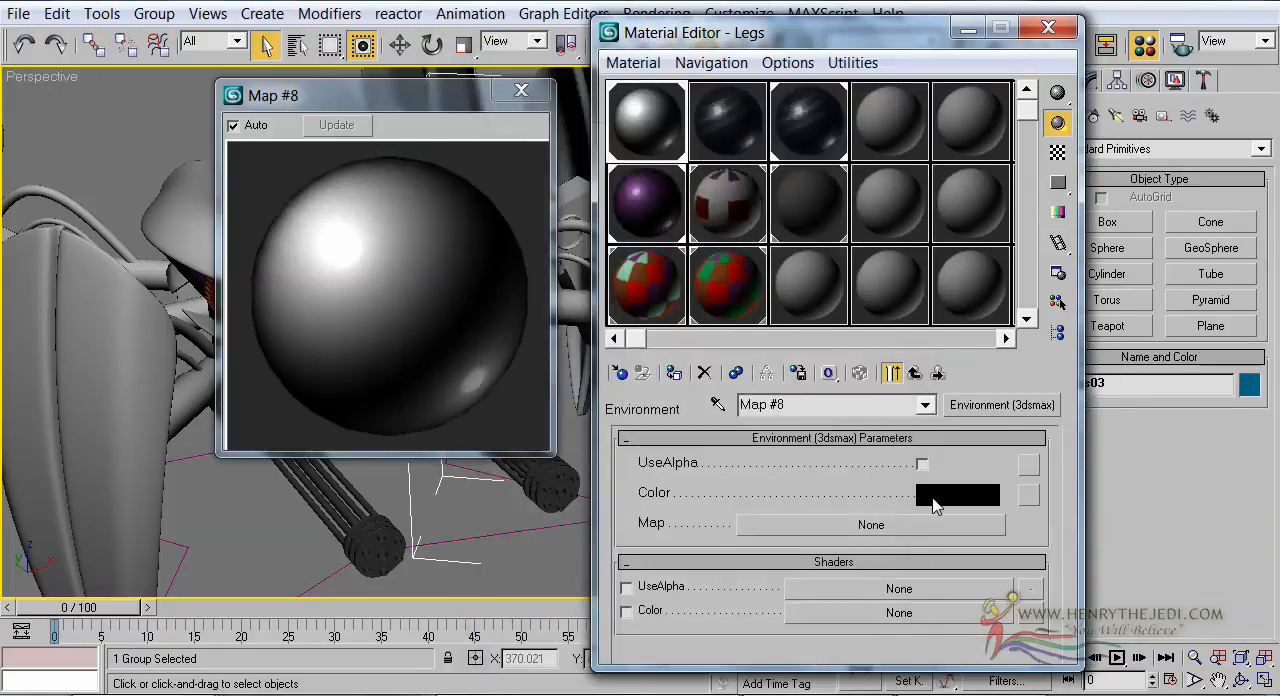
click(938, 494)
drag(540, 251, 552, 275)
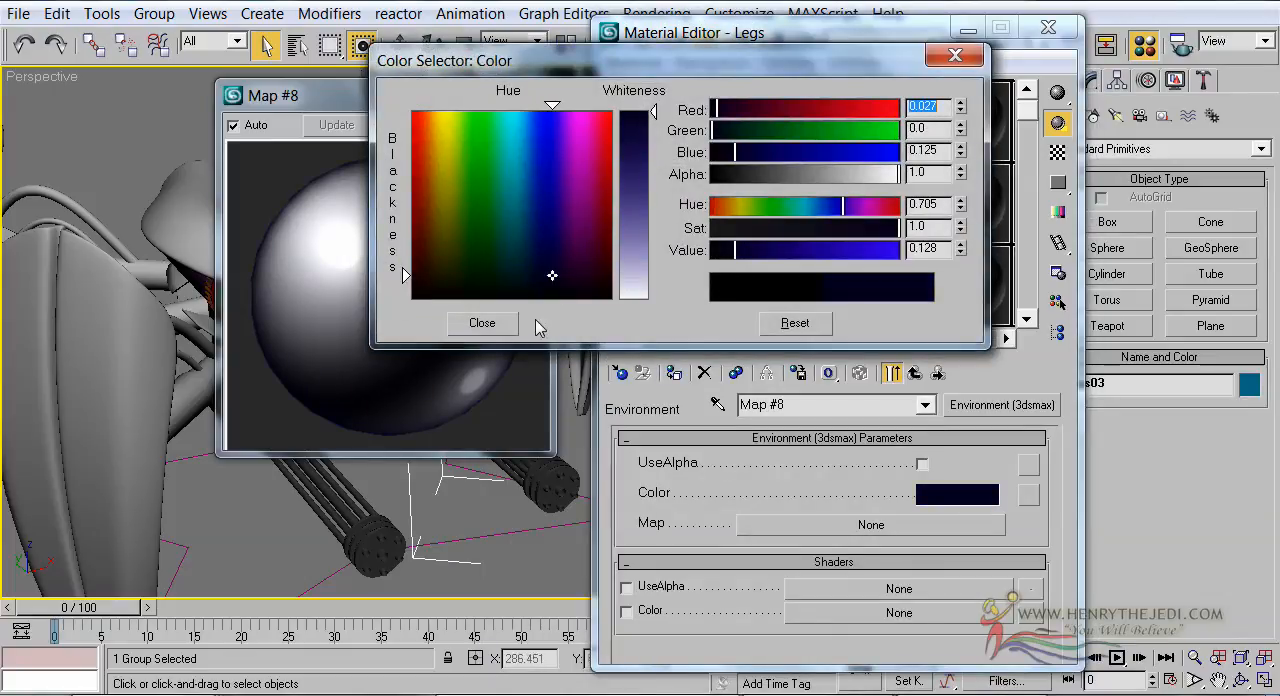
click(484, 323)
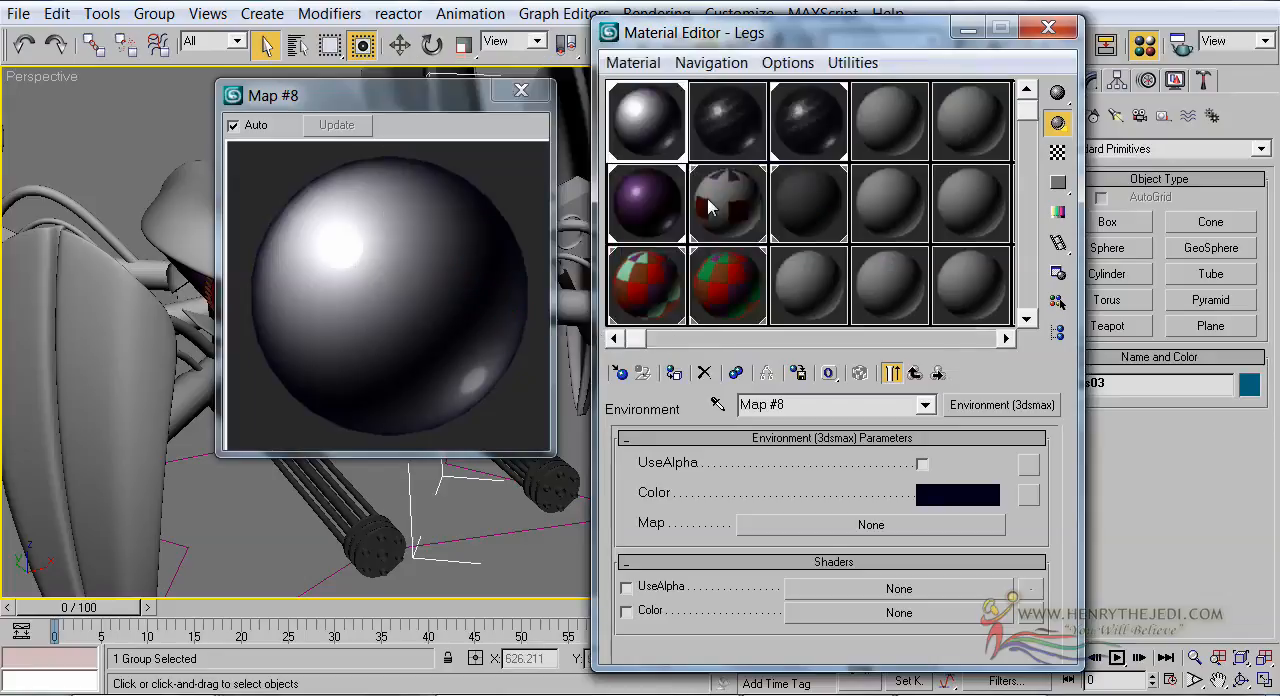
Set the Flake Weight of the Carbon Fibre material's car paint surface shader to 0.0
click(752, 113)
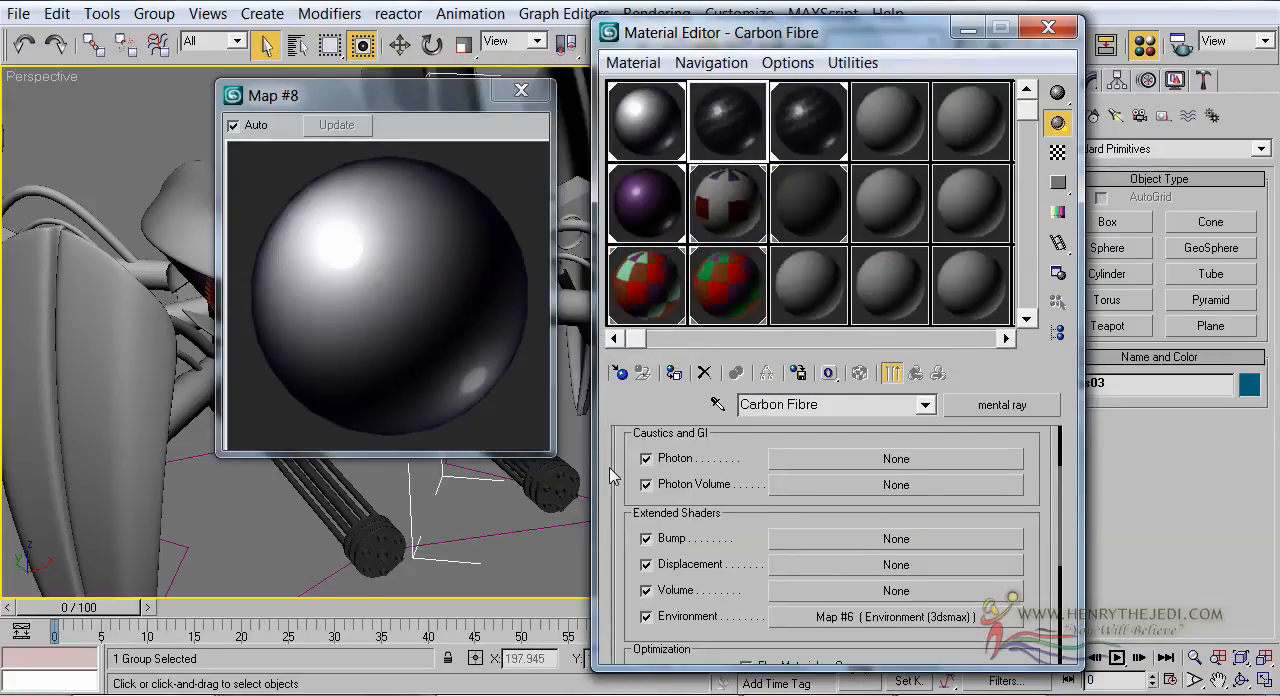
scroll(622, 462, up, 3)
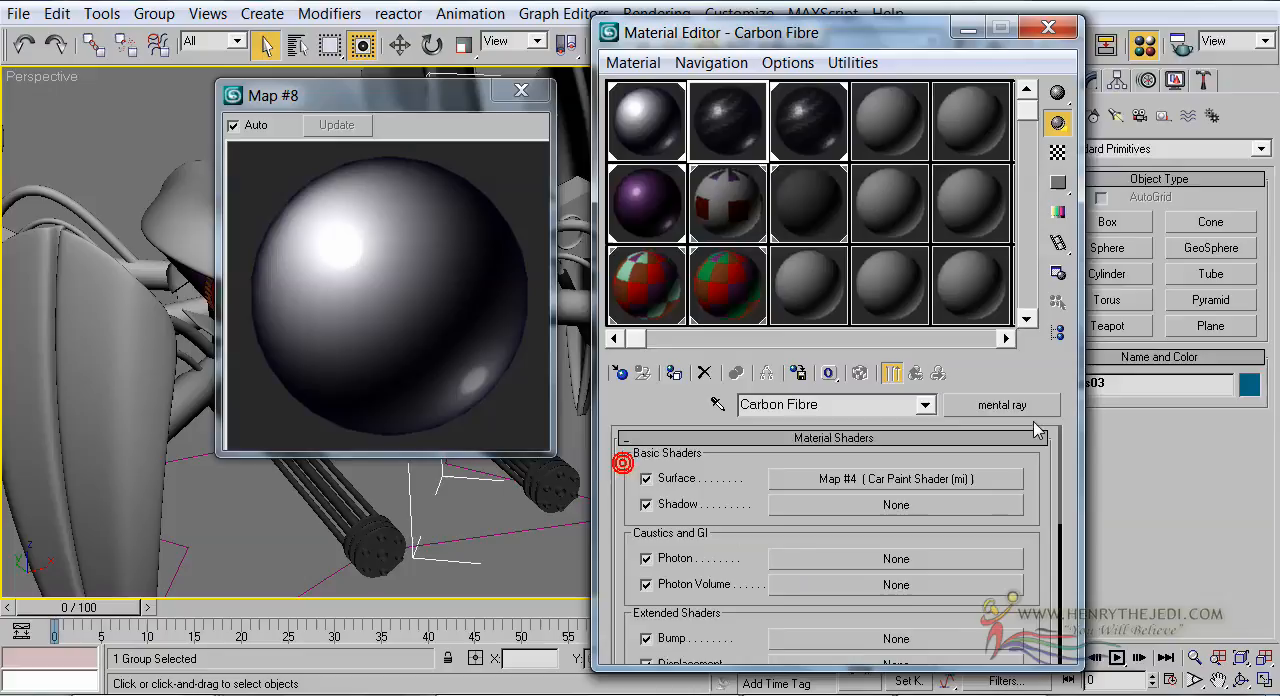
click(968, 479)
scroll(815, 570, down, 5)
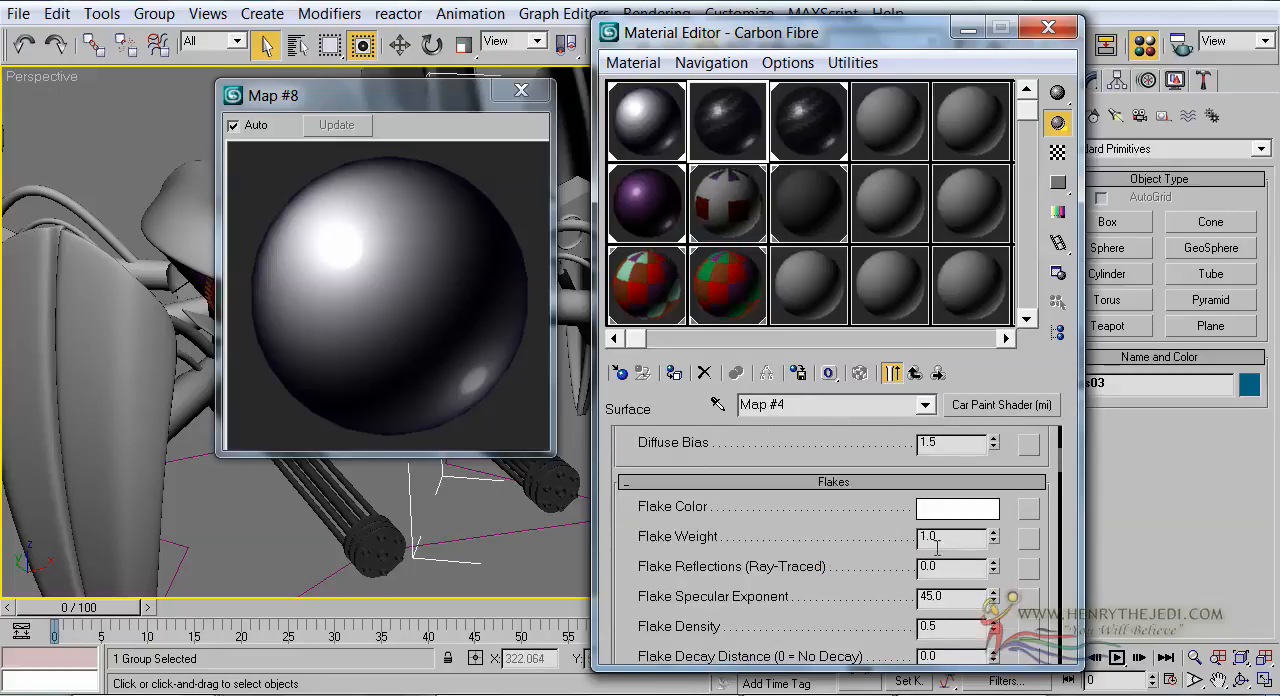
right_click(996, 536)
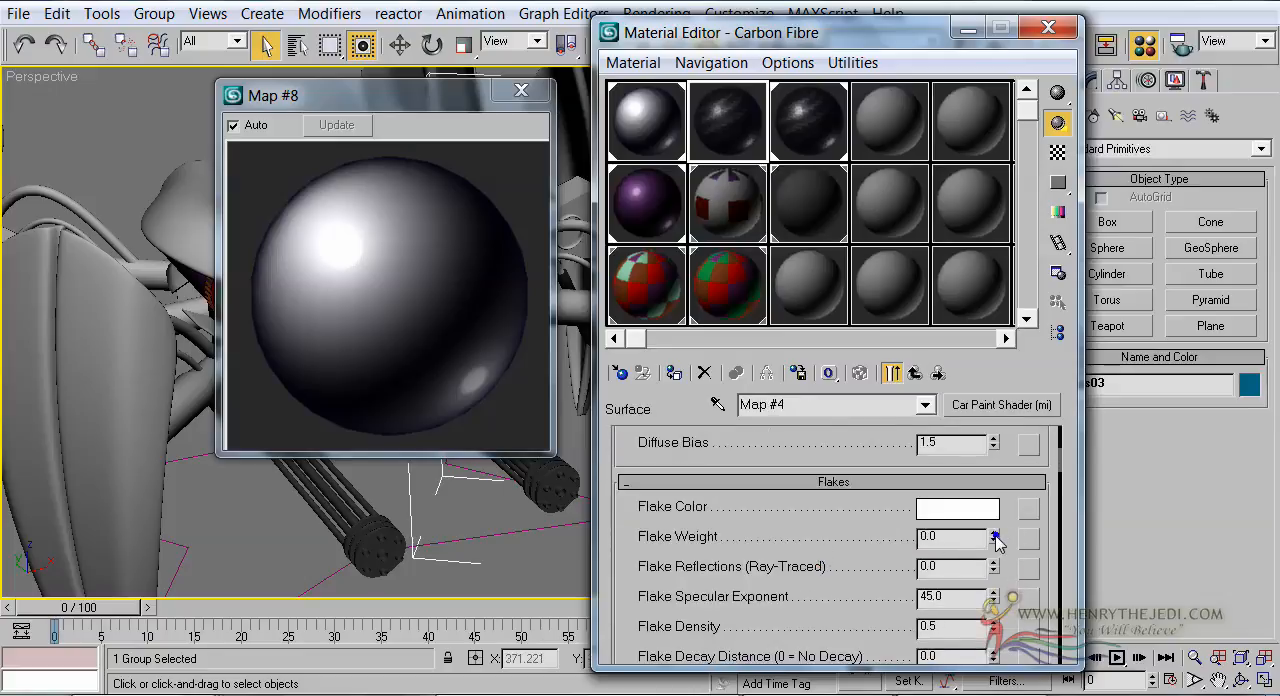
Set the Flake Weight of the Hydraulic System material's car paint surface shader to 0.0
click(824, 125)
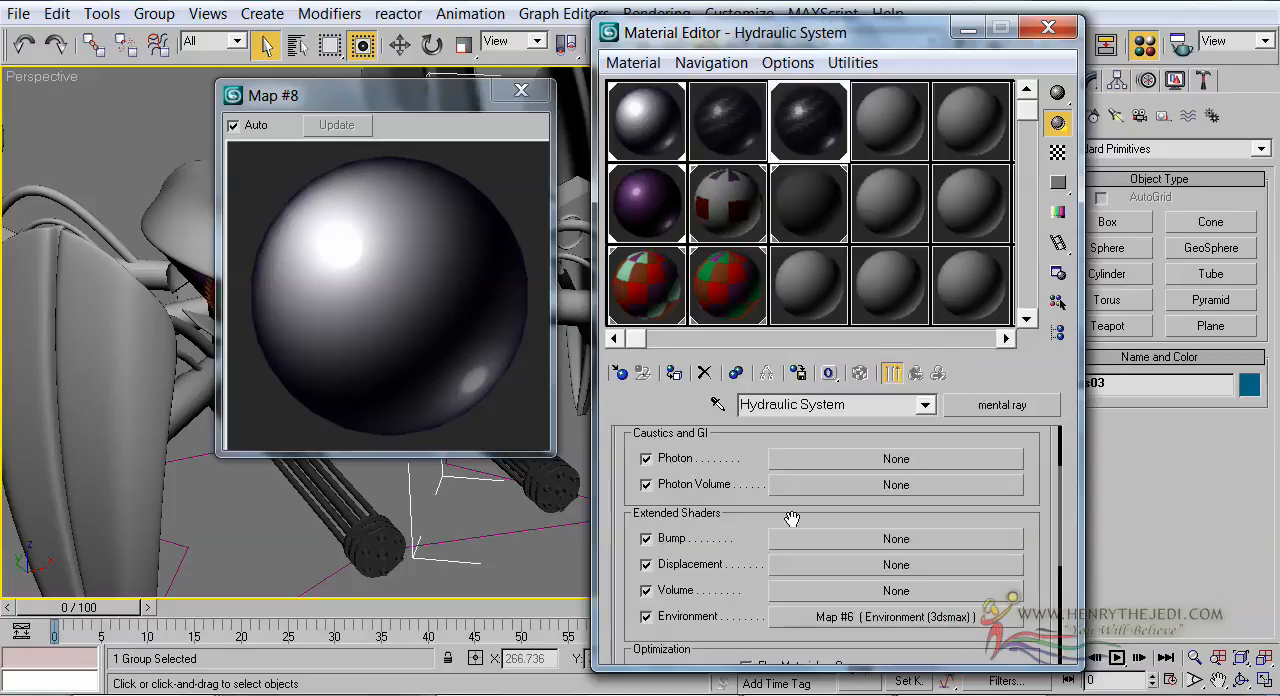
drag(619, 482, 634, 572)
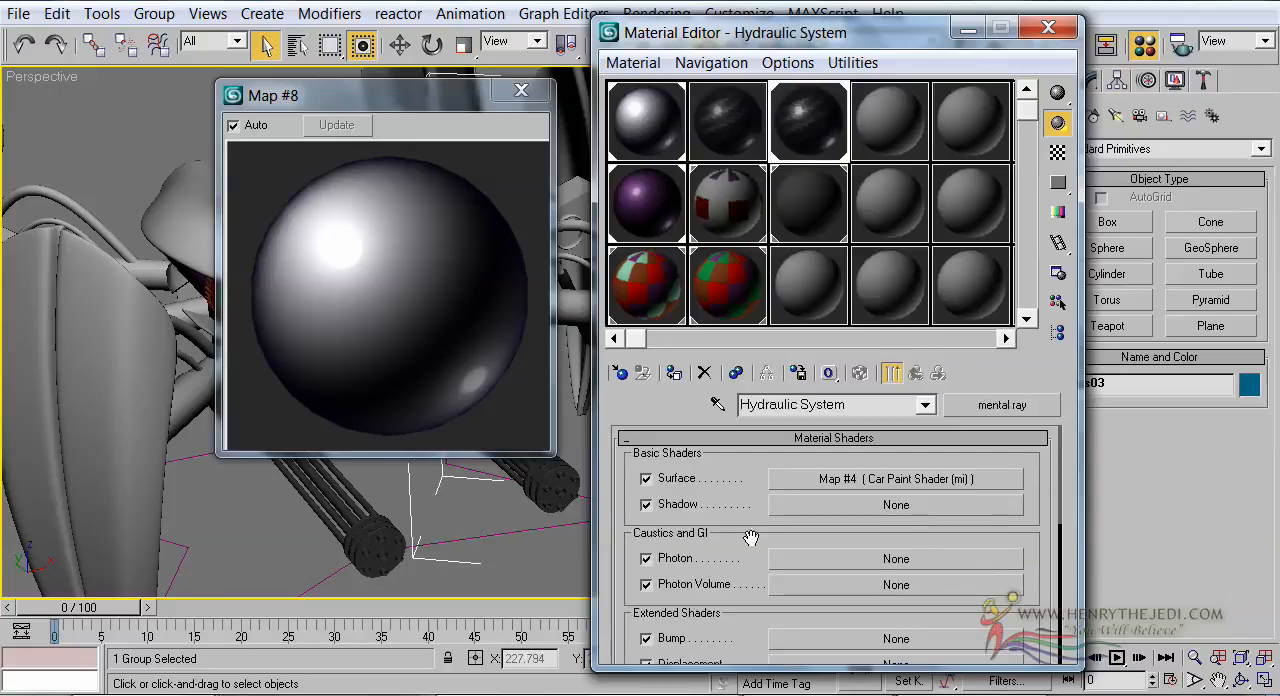
click(830, 485)
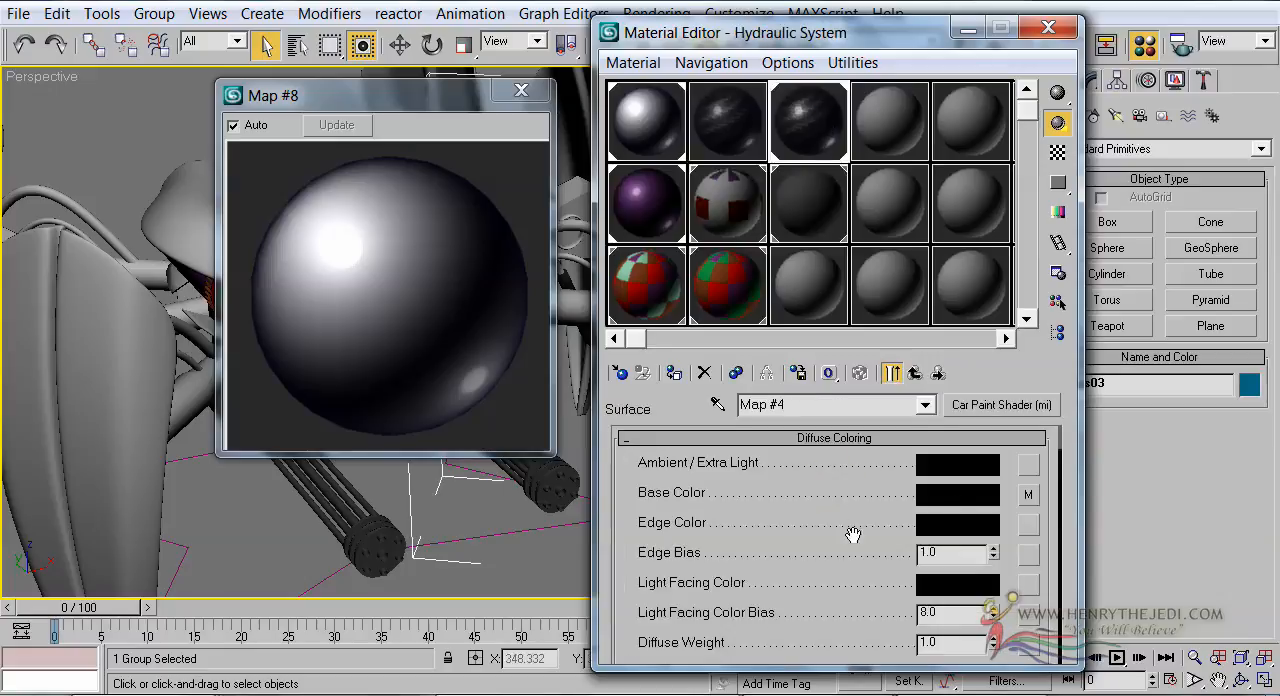
scroll(957, 505, down, 10)
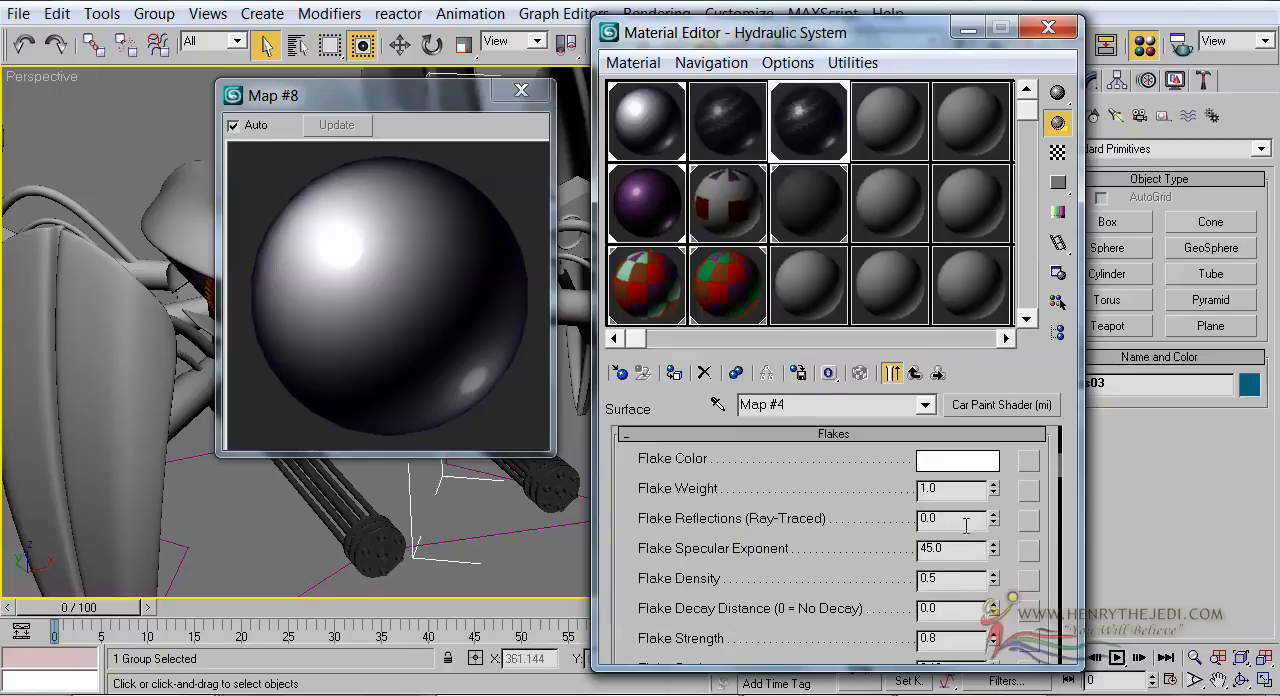
right_click(993, 490)
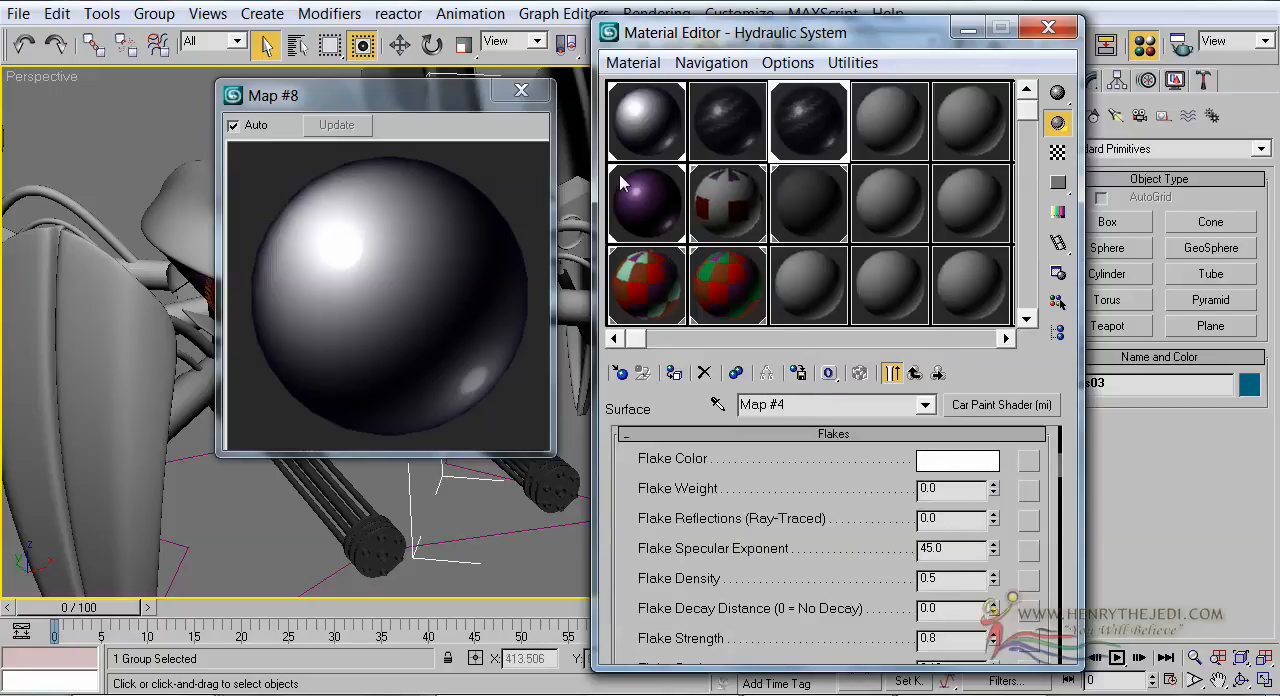
Close the magnified preview and return to the Legs material's top-level list of sub-materials
click(521, 92)
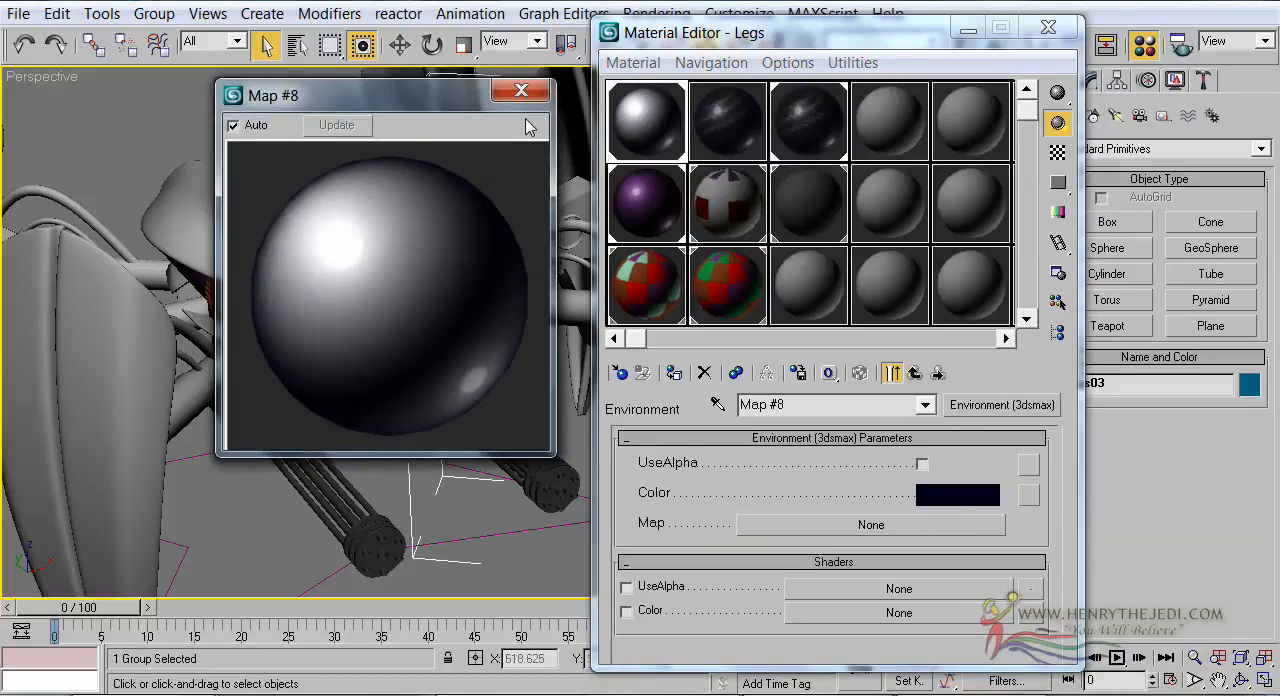
click(521, 91)
click(913, 374)
click(913, 375)
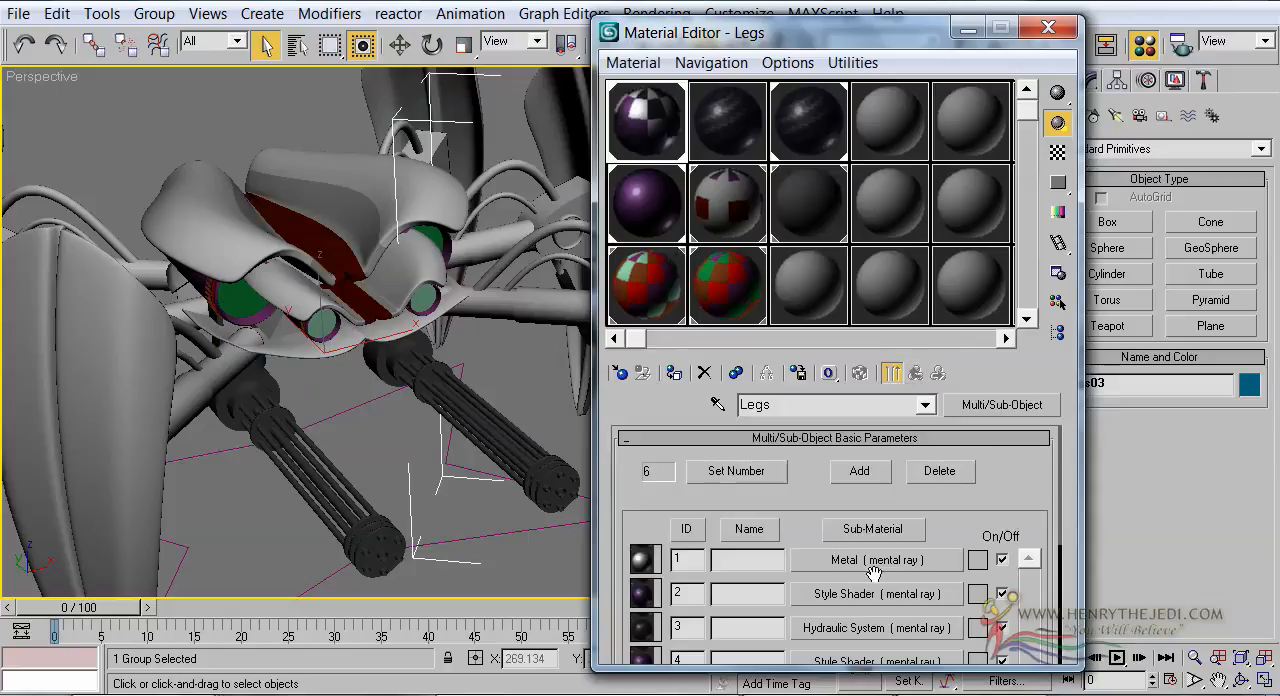
scroll(873, 574, down, 1)
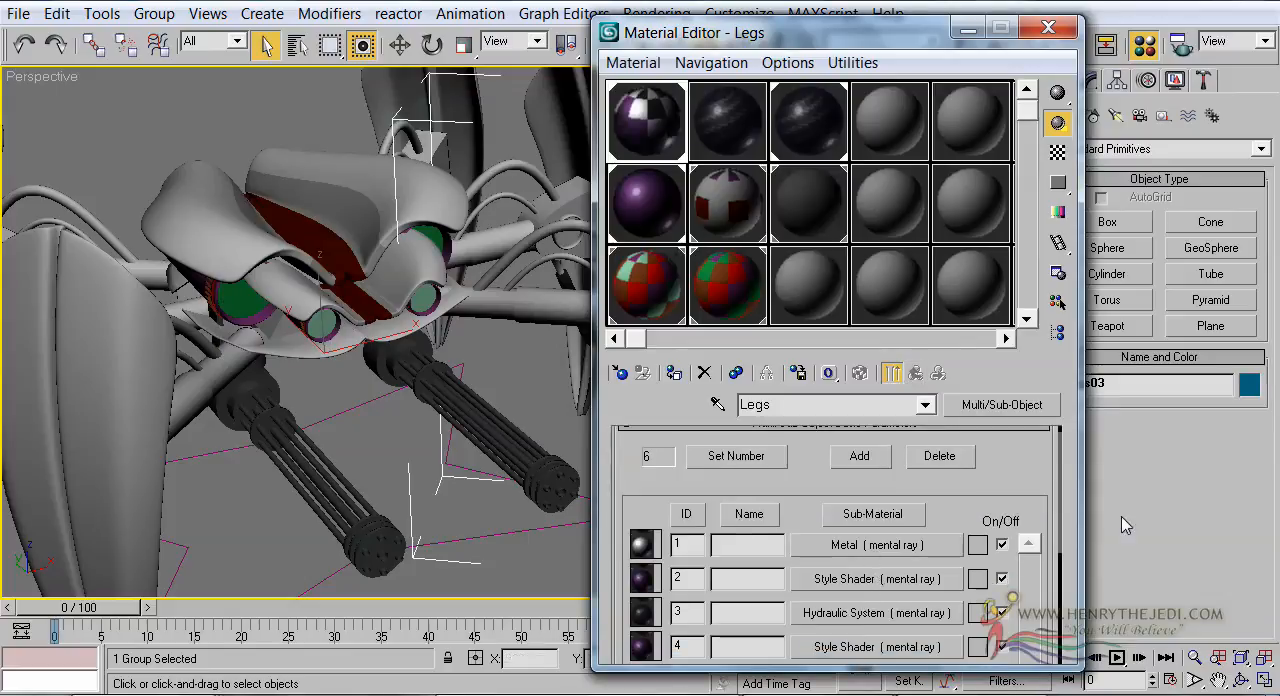
Change the Machine Gun material to the mental ray type and assign a Car Paint Shader (mi) to its Surface
click(808, 211)
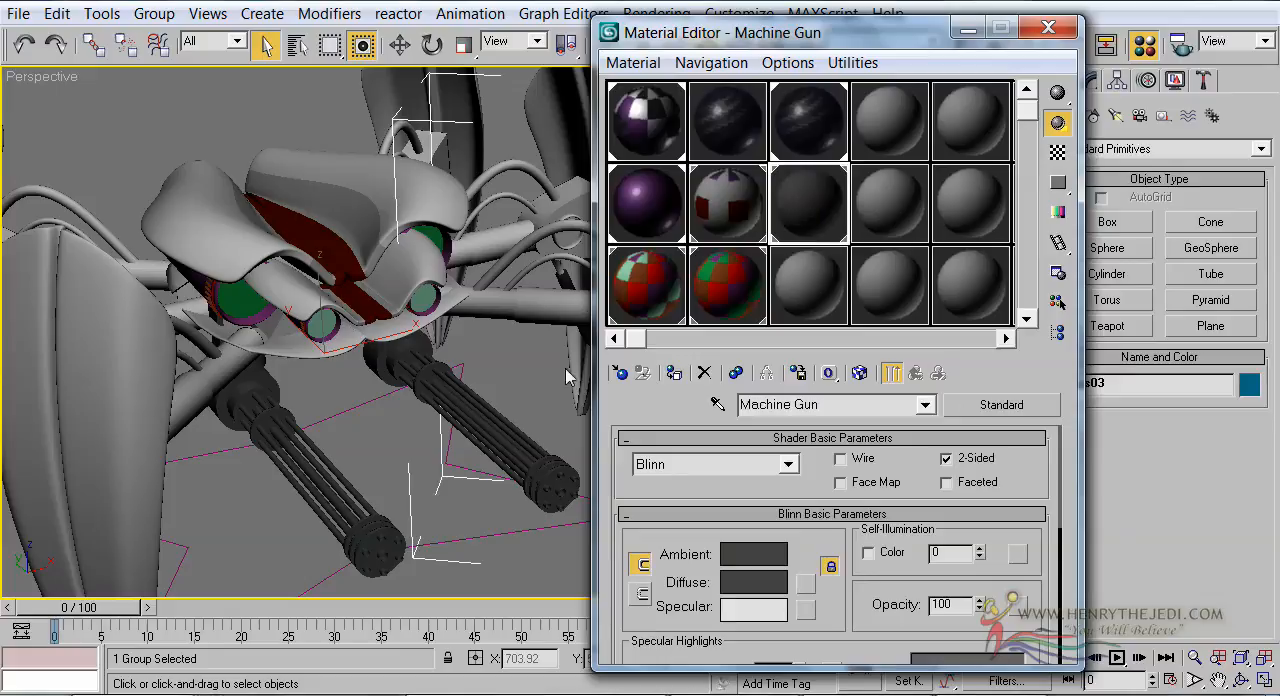
middle_drag(300, 302, 263, 247)
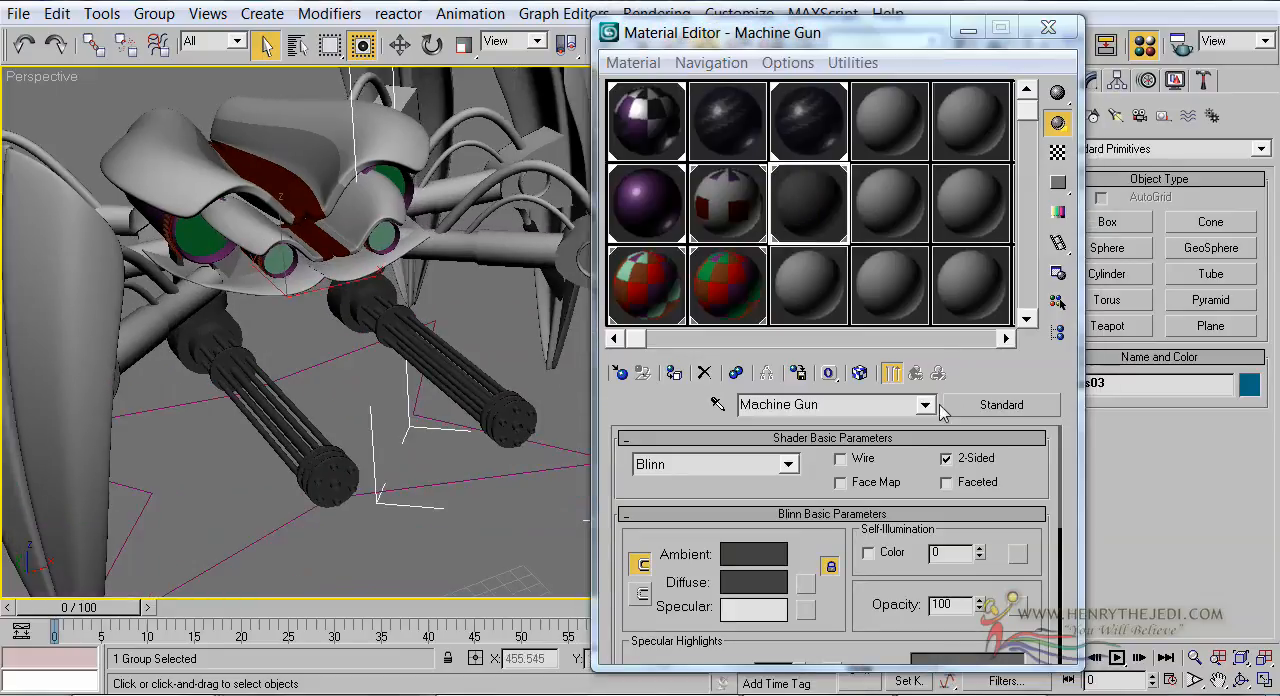
click(1001, 405)
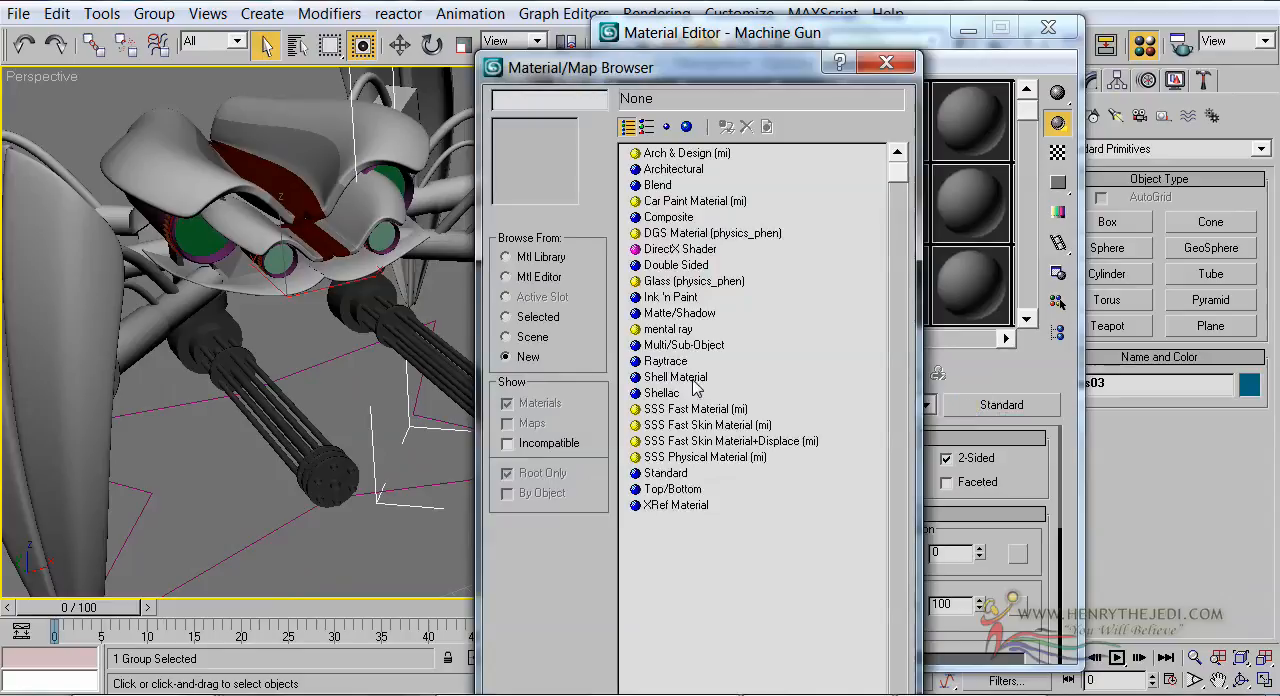
double_click(678, 329)
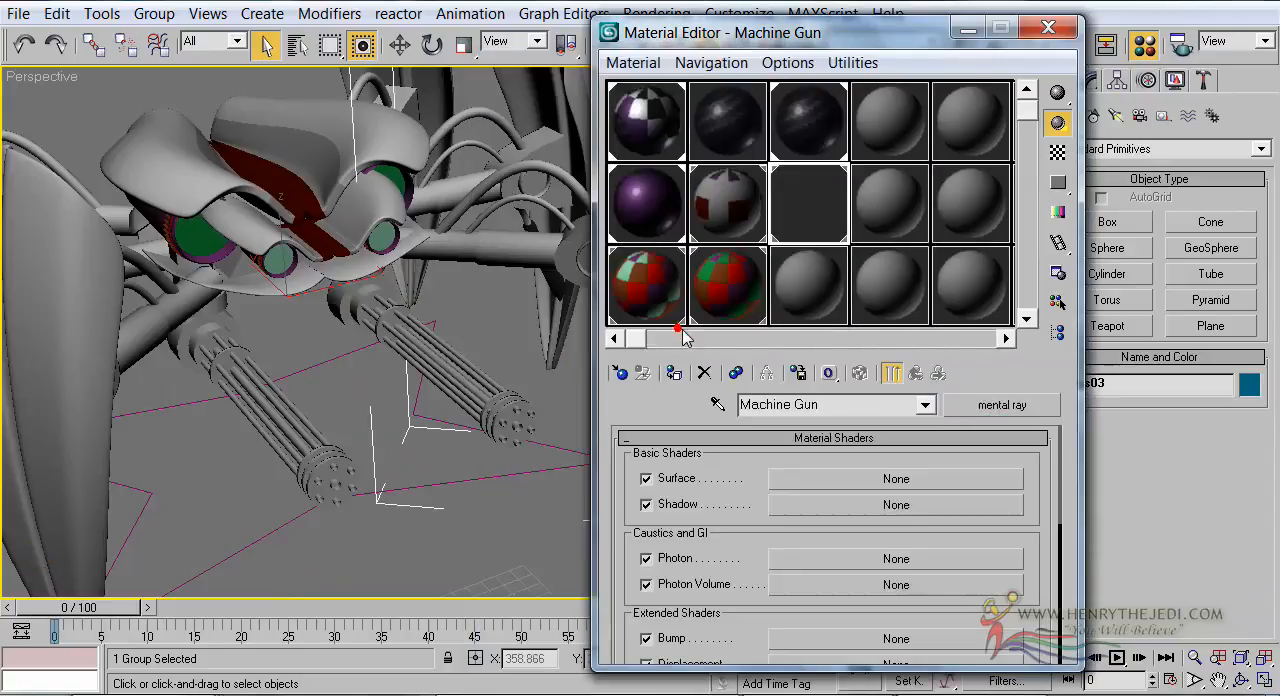
click(820, 484)
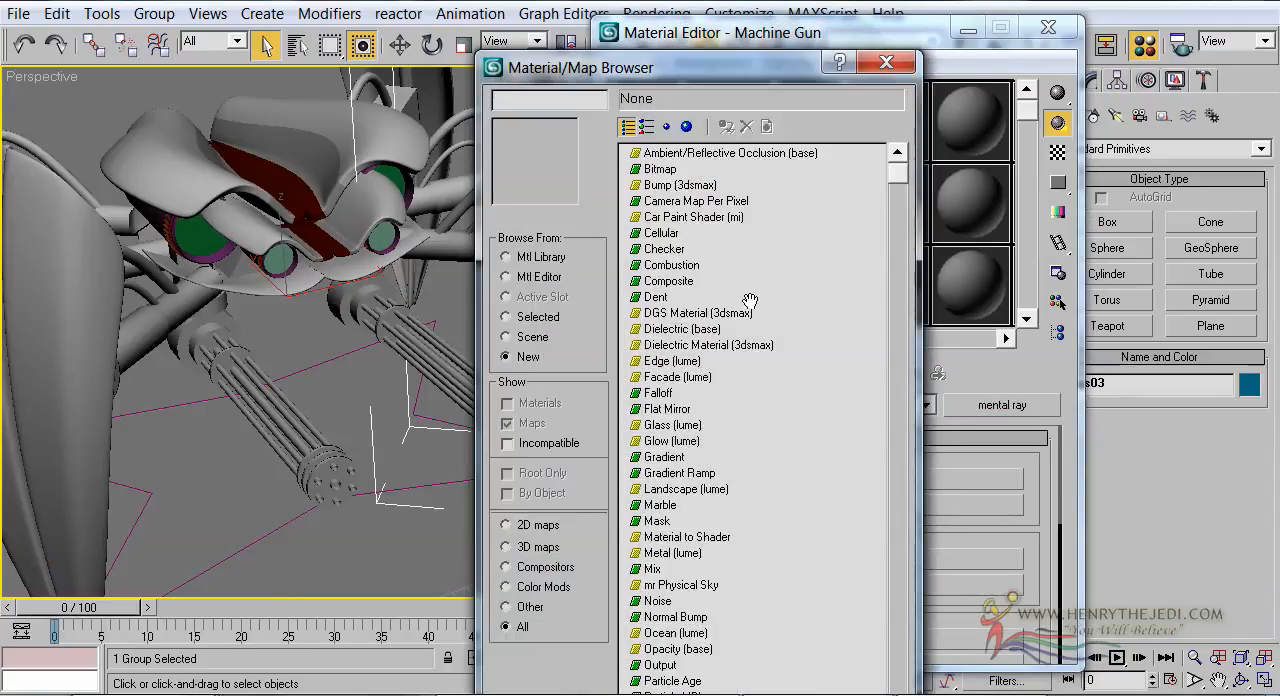
double_click(693, 217)
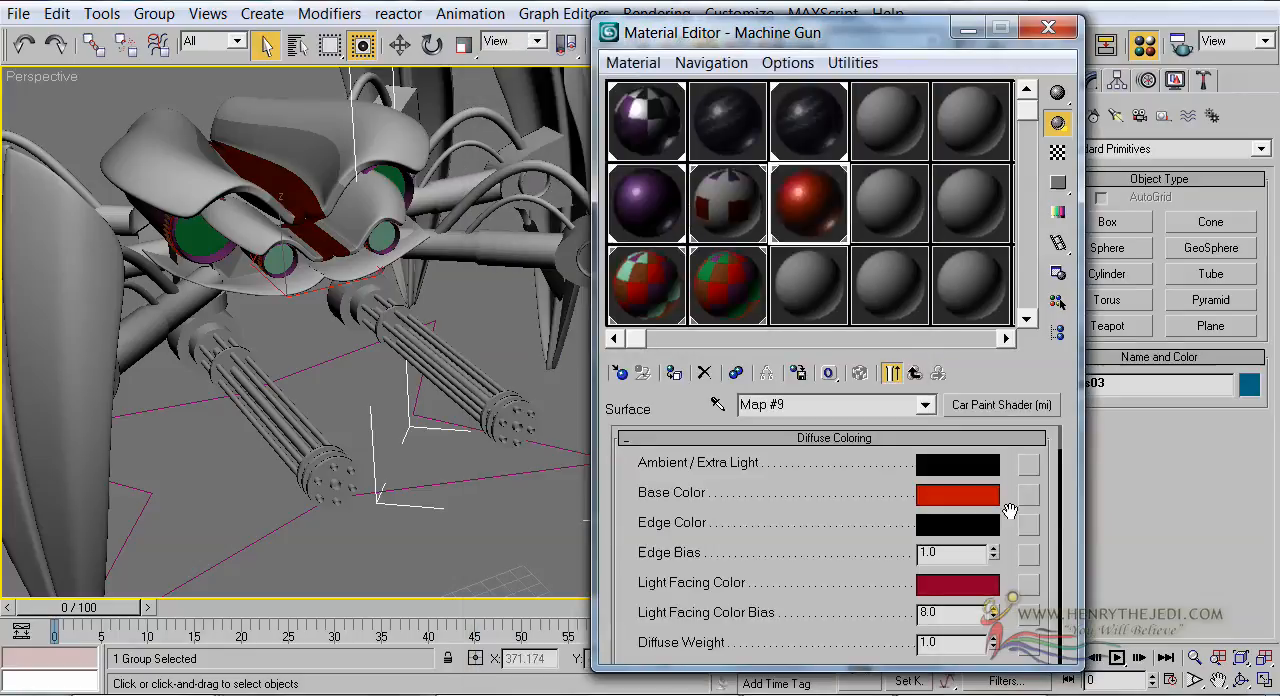
Magnify the Machine Gun material's preview and set its car paint Base Color to a very dark brown
double_click(834, 215)
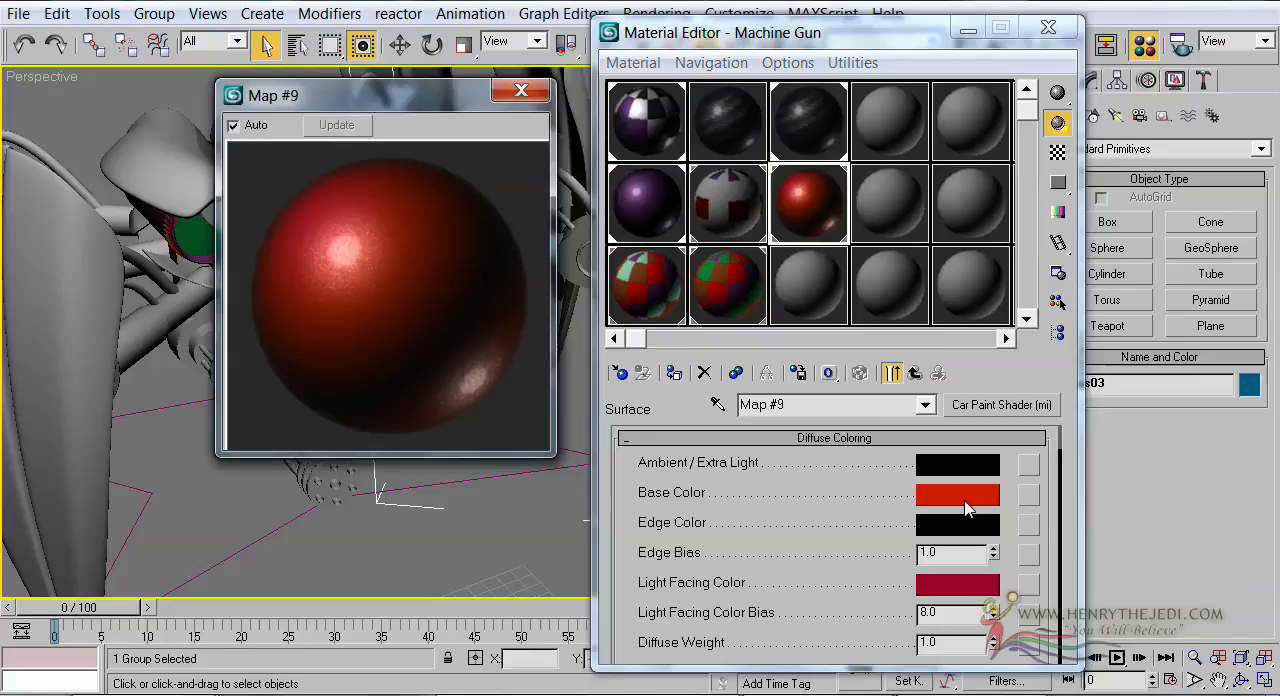
click(966, 510)
drag(455, 236, 423, 277)
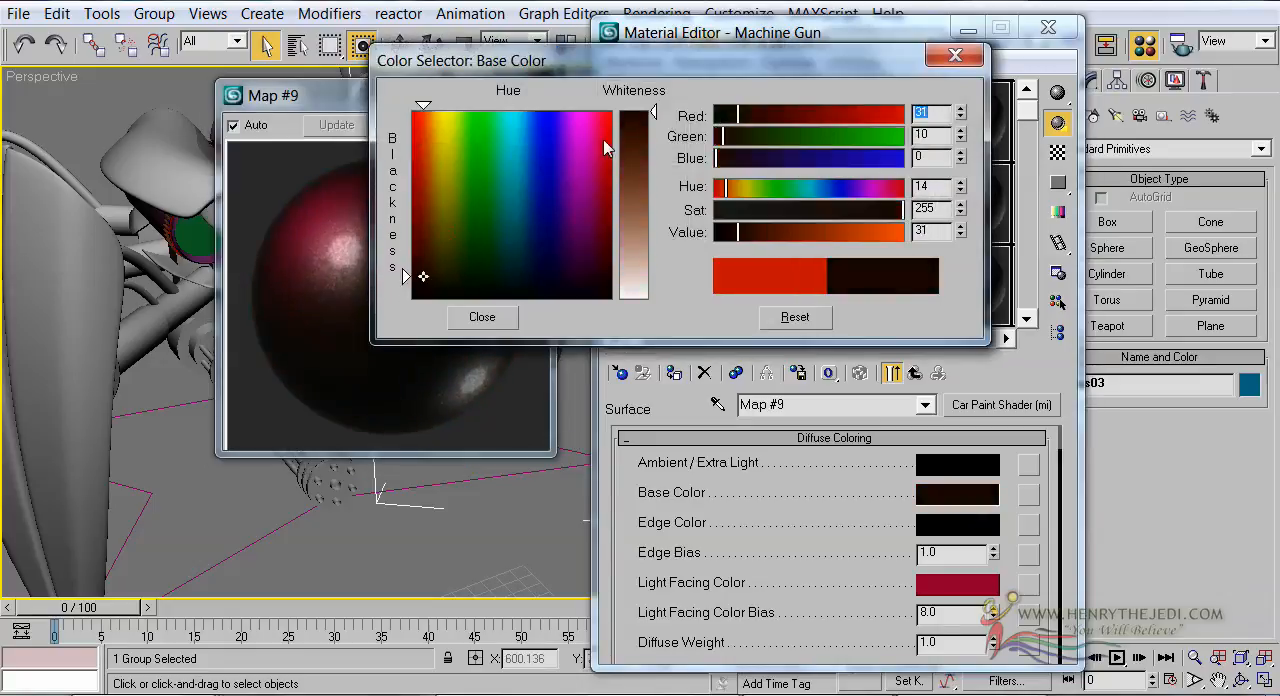
click(635, 142)
drag(636, 148, 637, 129)
click(468, 316)
Copy the Machine Gun shader's Base Color to its Light Facing Color and set the Flake Weight to 0.0
drag(974, 496, 970, 586)
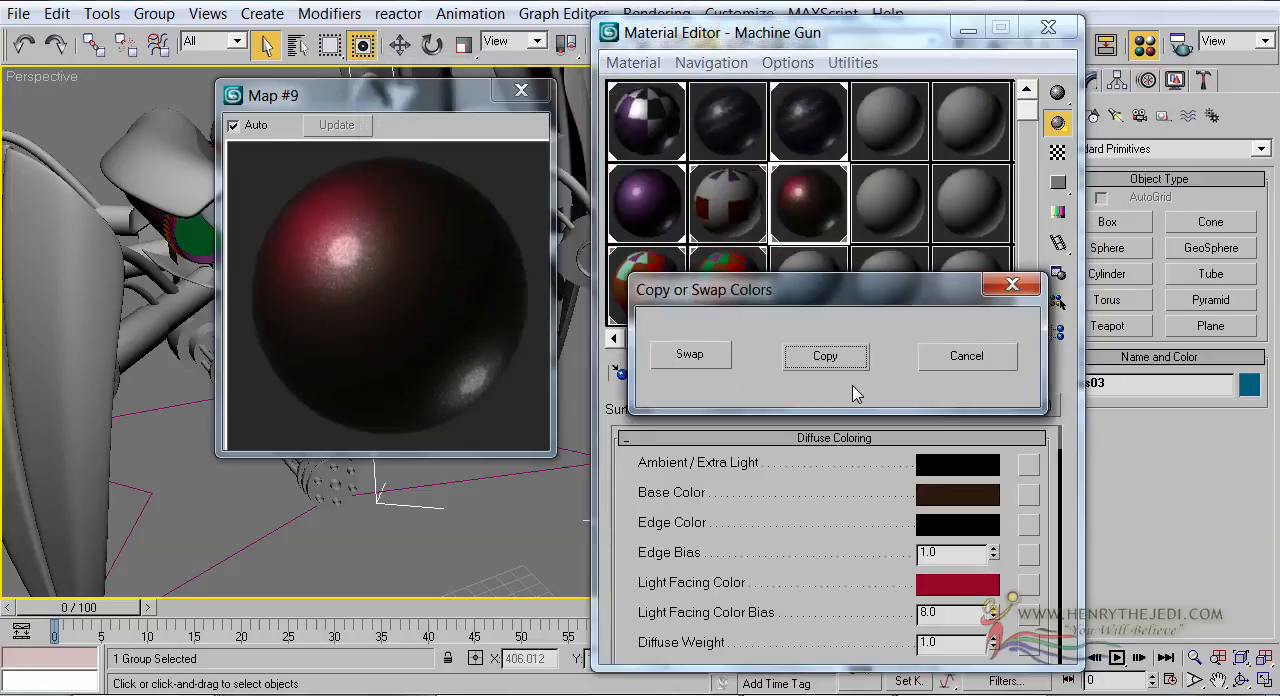
click(823, 356)
scroll(826, 525, down, 5)
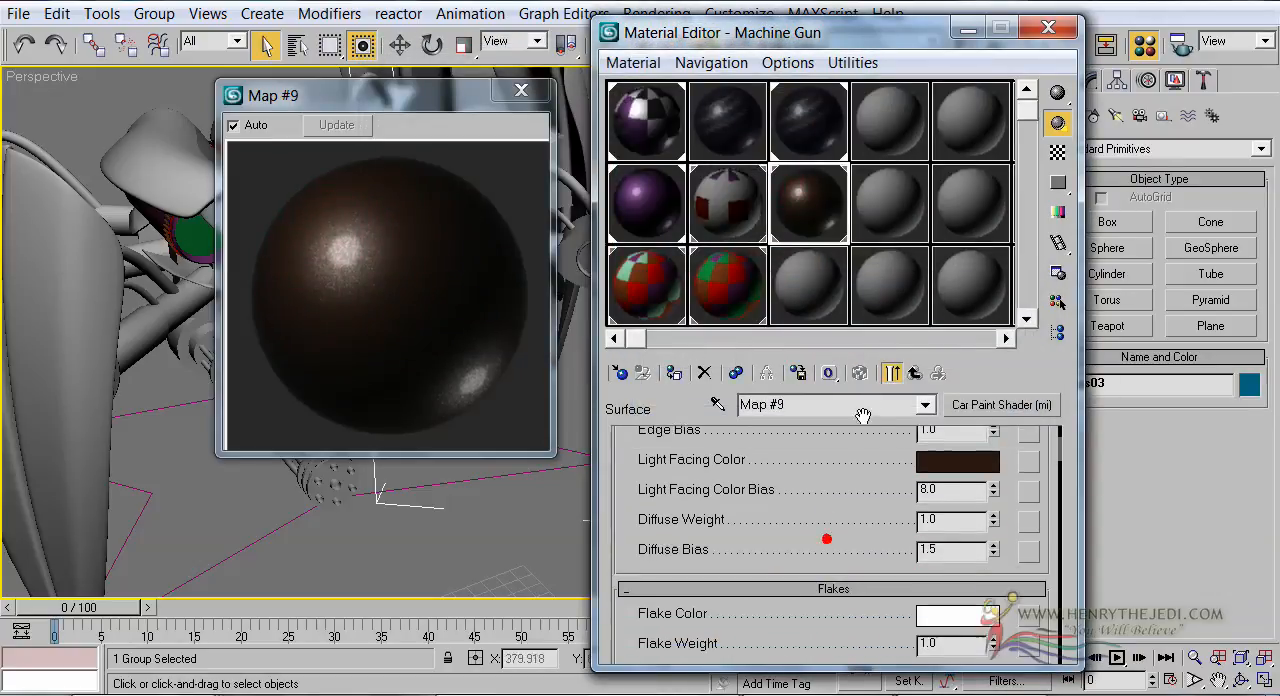
right_click(993, 598)
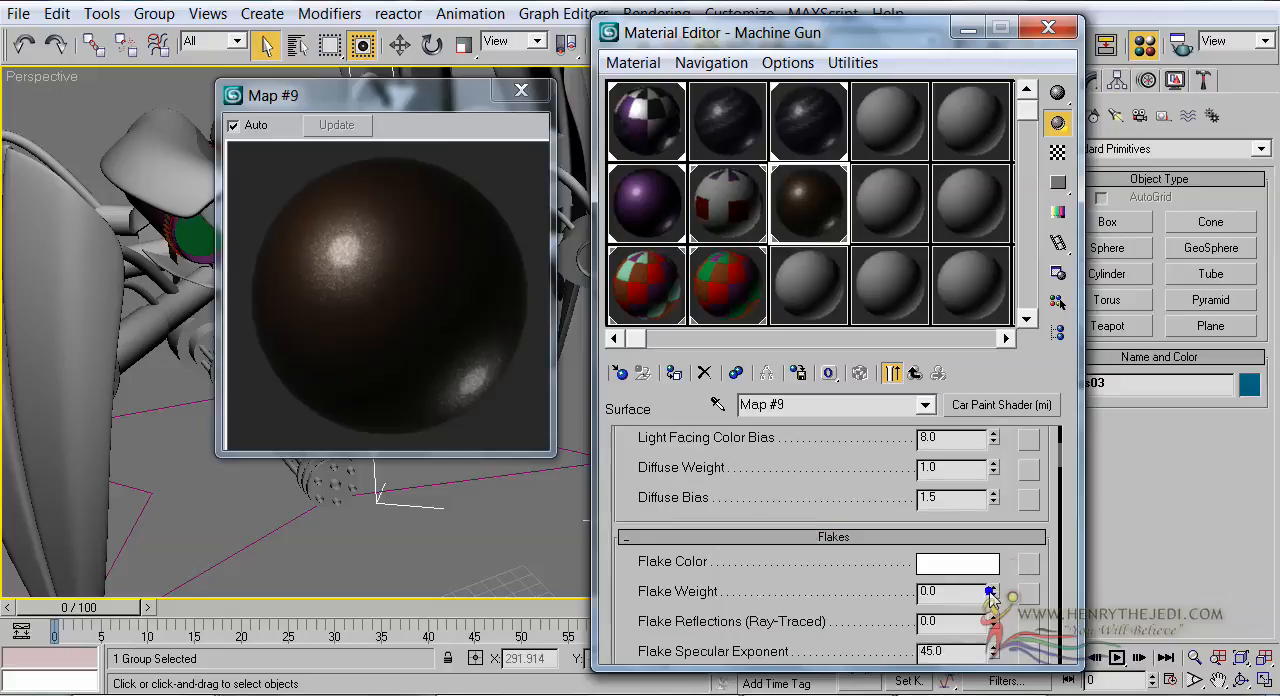
Assign an Environment (3dsmax) shader to the Machine Gun material's Environment and close the magnified preview
click(914, 373)
scroll(694, 527, down, 3)
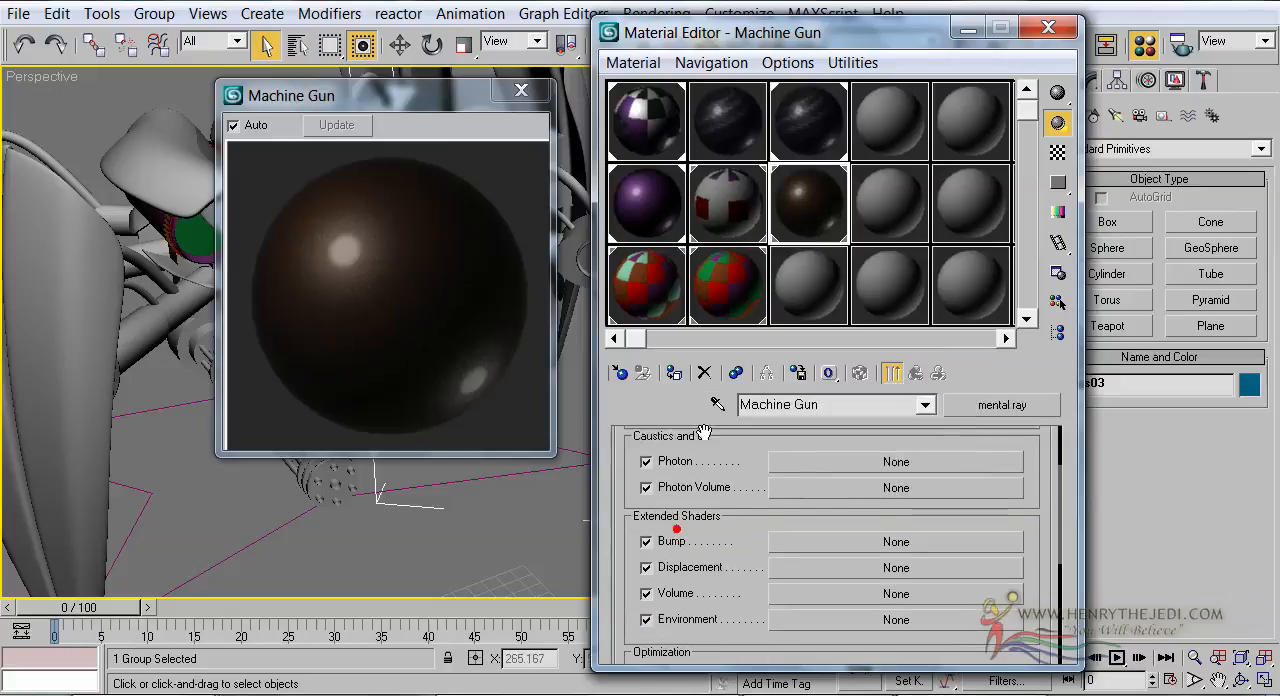
click(816, 593)
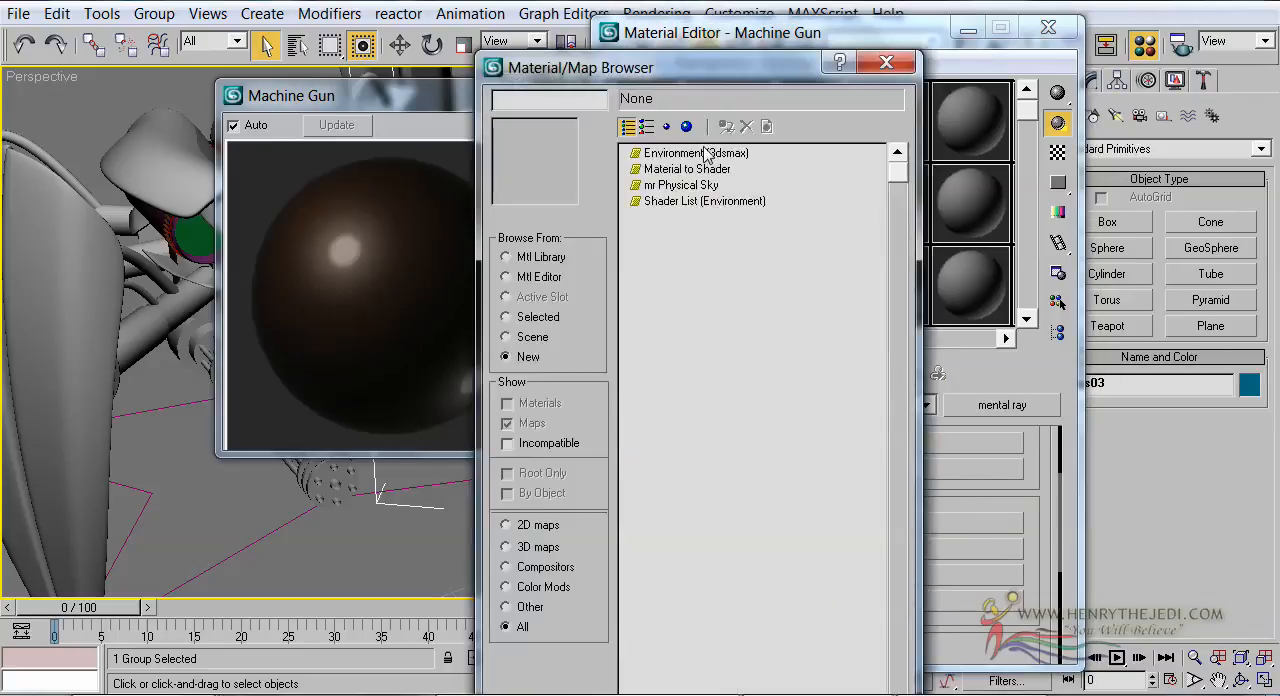
double_click(704, 153)
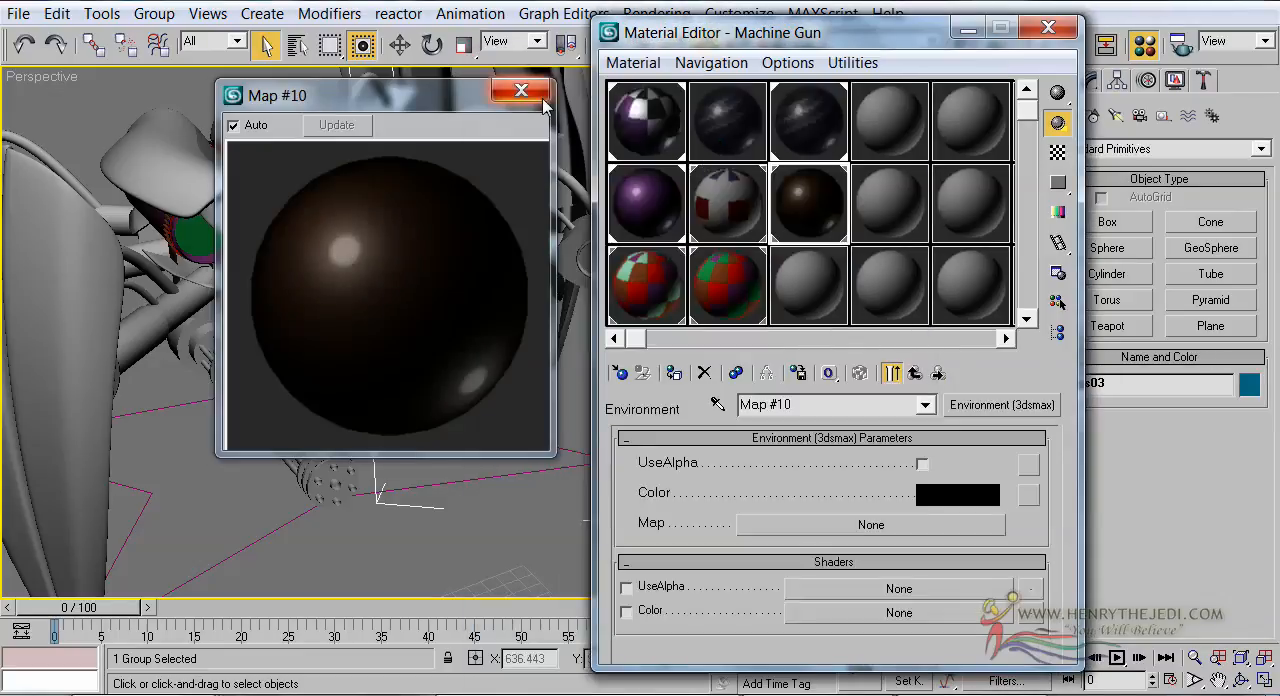
click(521, 90)
click(920, 373)
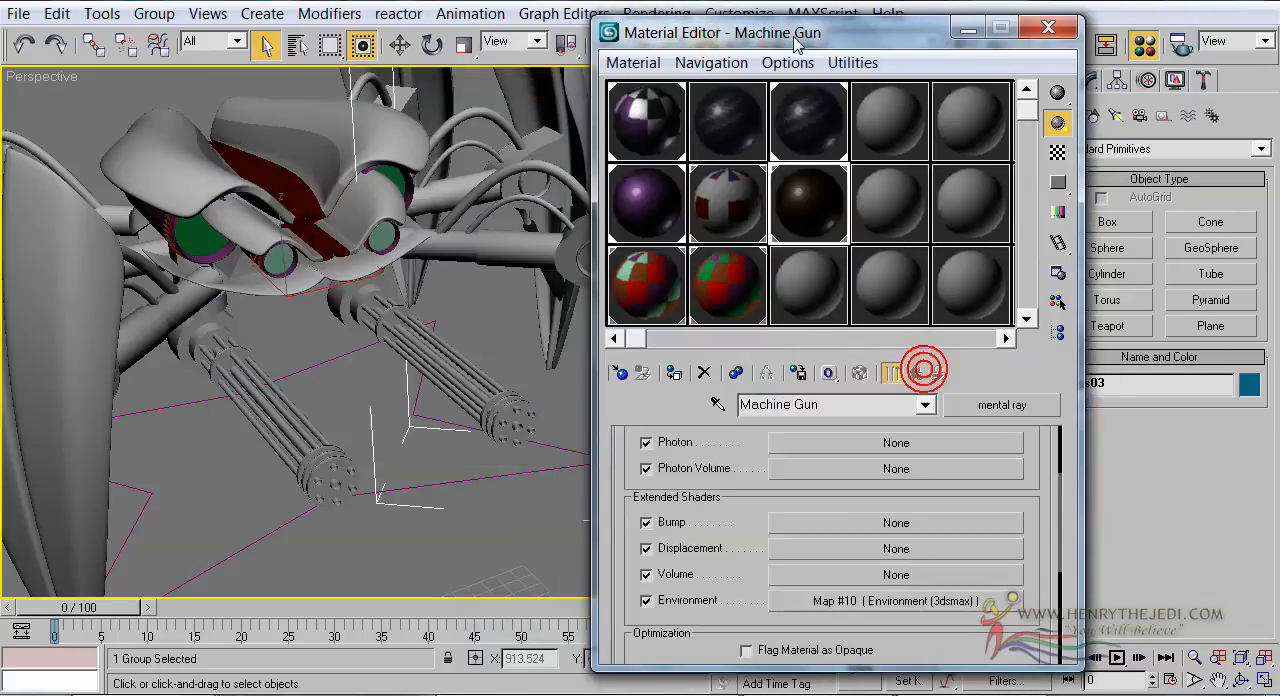
Rename sub-material 3 of the Head material, used on the dark red head stripe, as Stripe Main
click(705, 218)
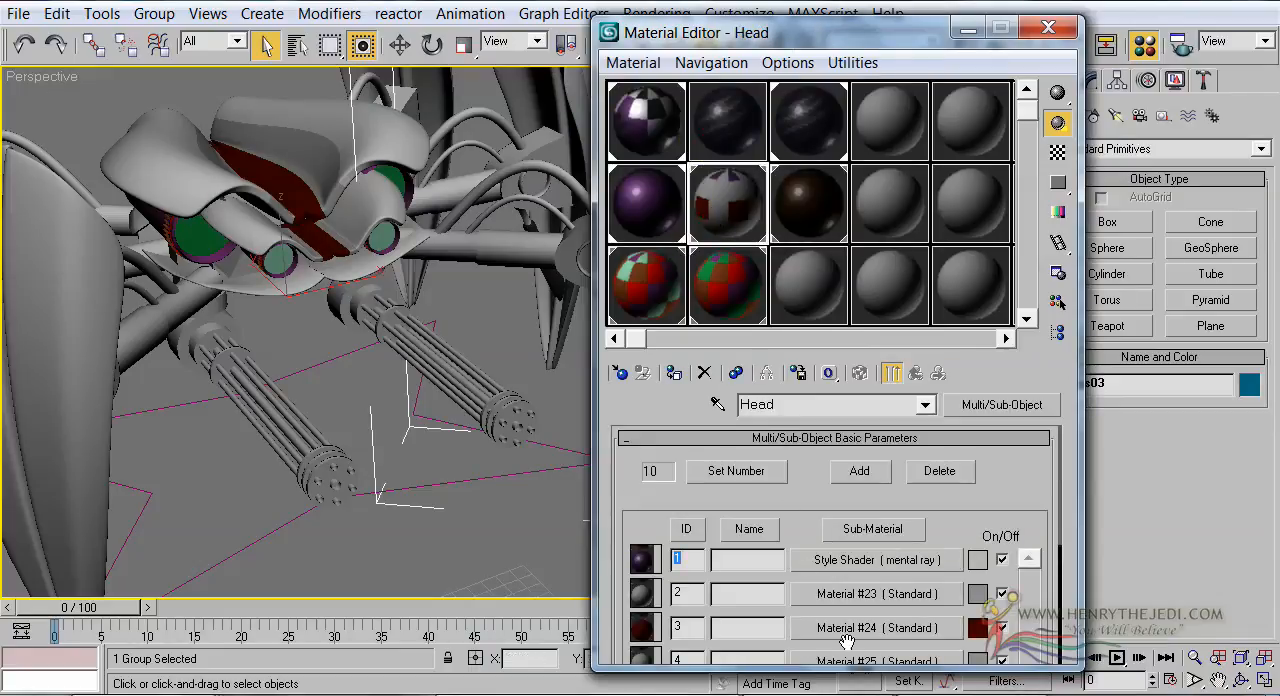
drag(773, 611, 795, 509)
scroll(222, 274, up, 10)
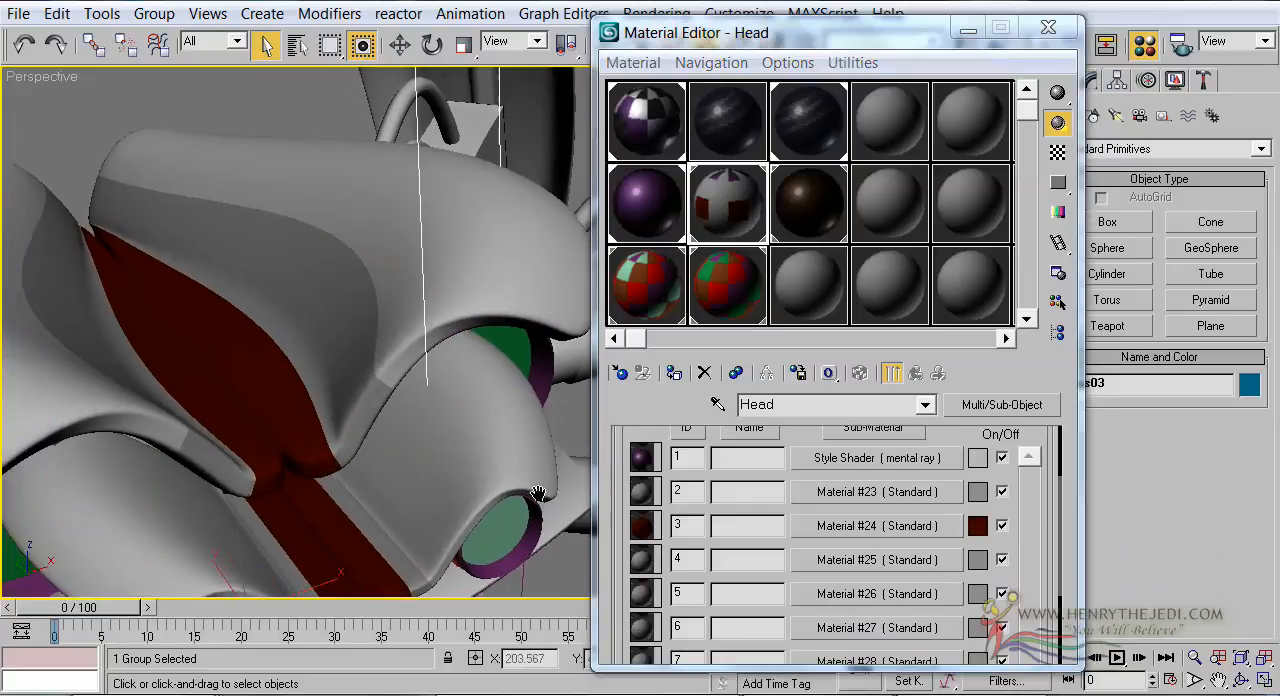
drag(780, 502, 782, 580)
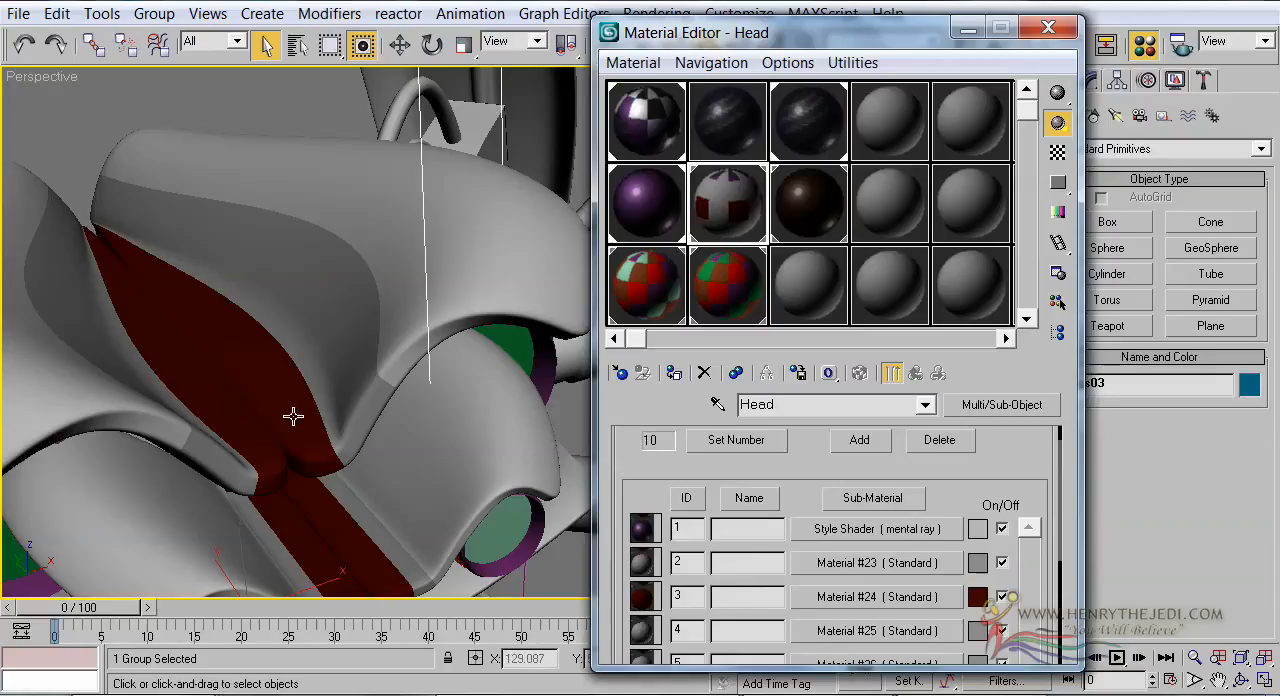
middle_drag(332, 405, 453, 333)
middle_drag(448, 322, 386, 306)
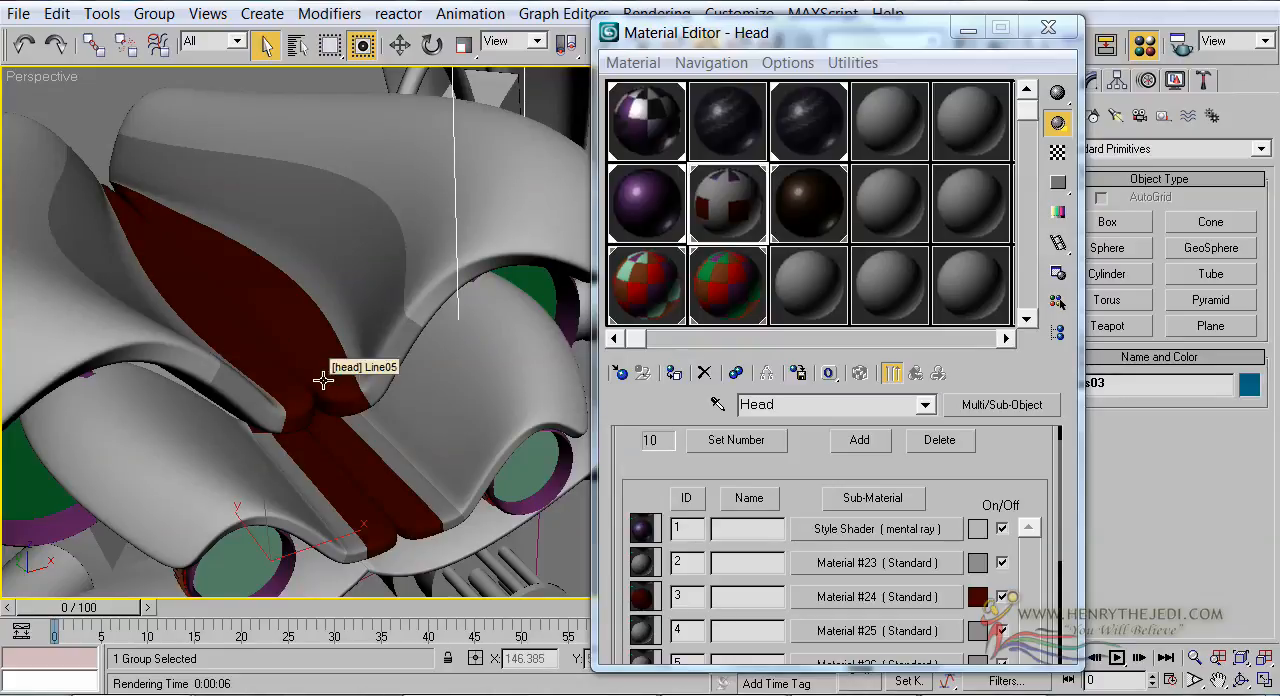
click(845, 600)
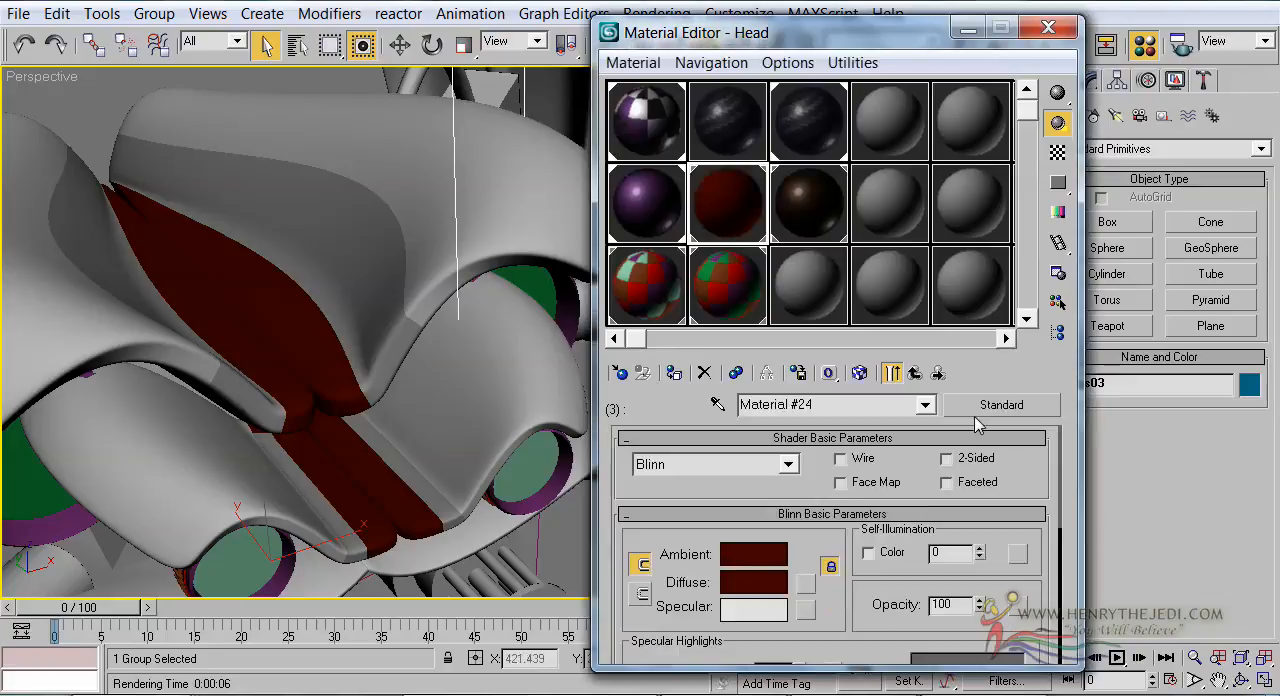
click(834, 404)
text(S)
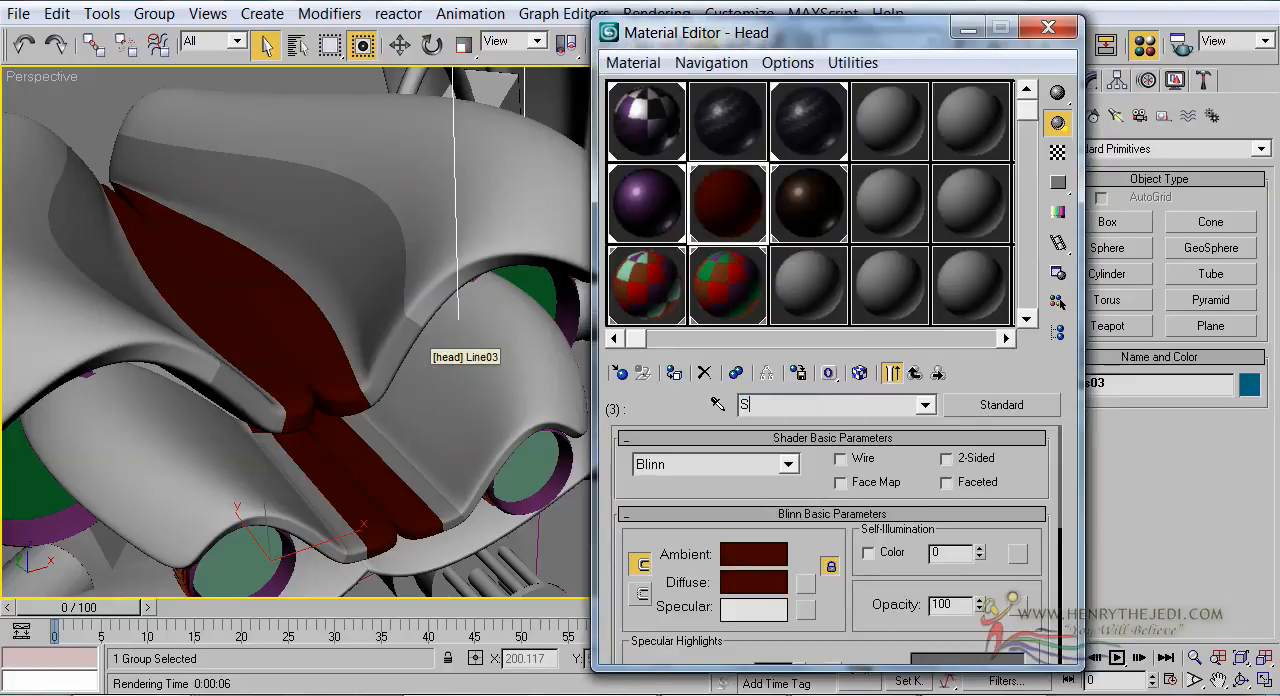
text(tripe Main)
Change the Stripe Main material to the mental ray type and assign a Car Paint Shader (mi) to its Surface
click(1022, 408)
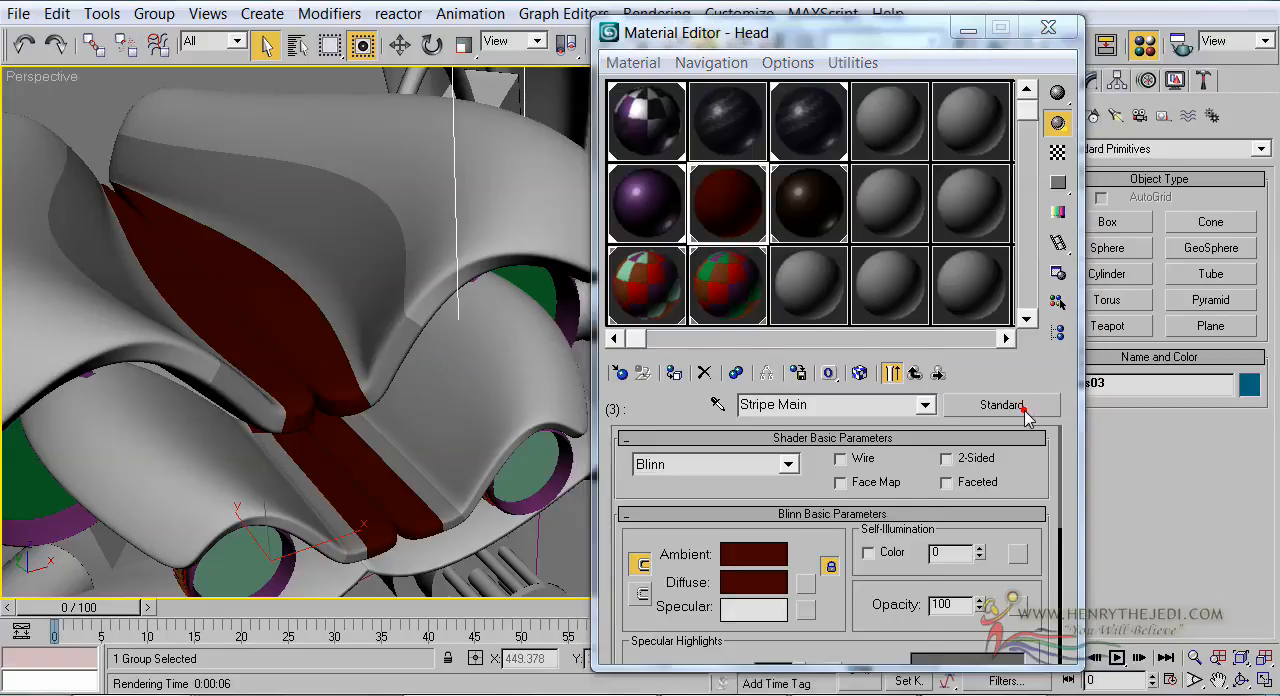
click(668, 346)
double_click(668, 346)
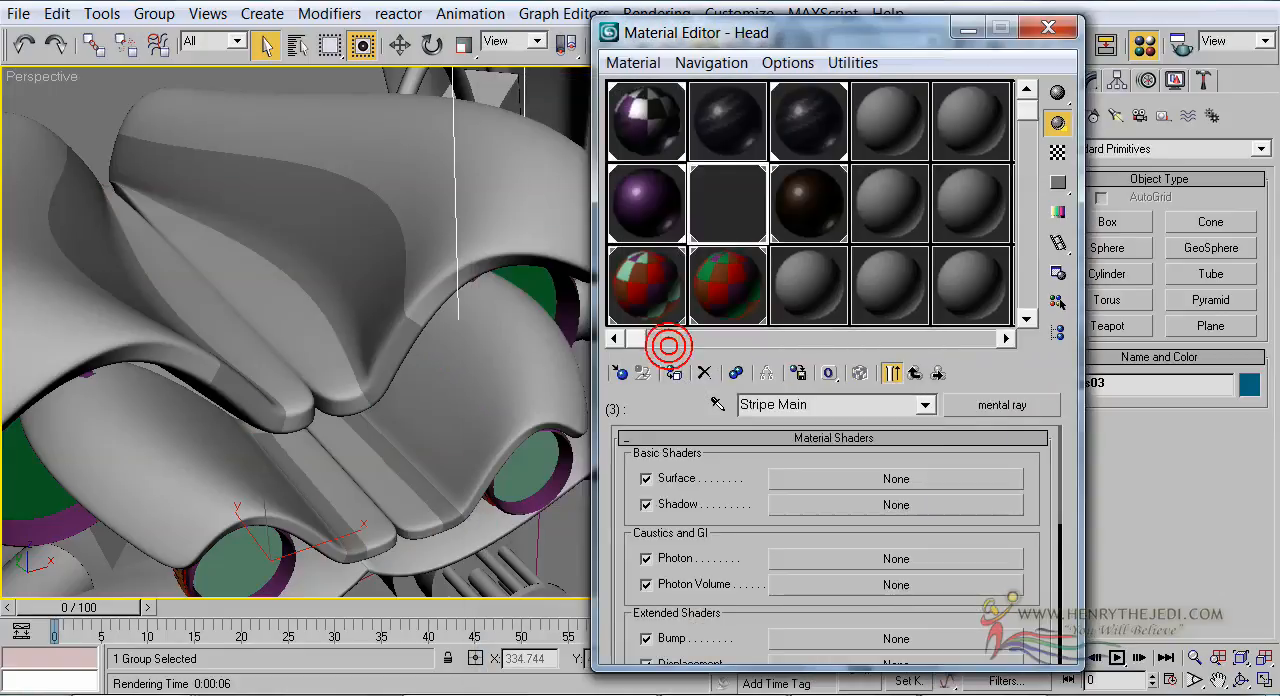
click(896, 479)
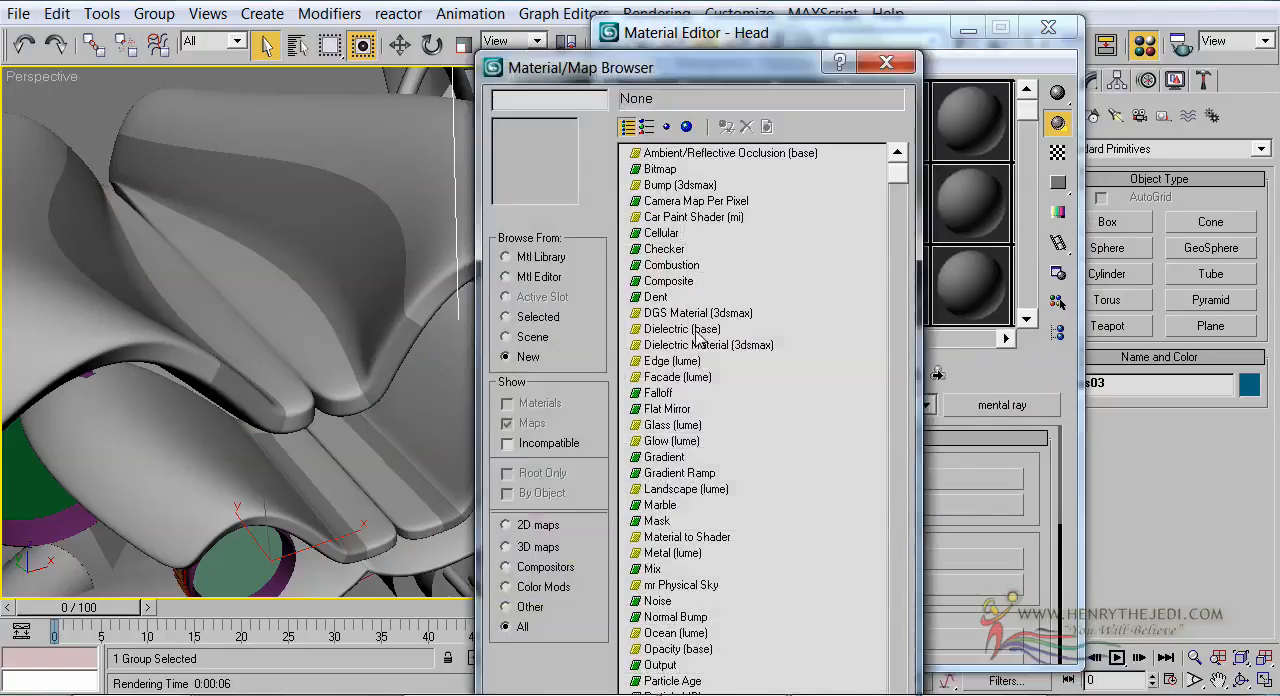
double_click(686, 222)
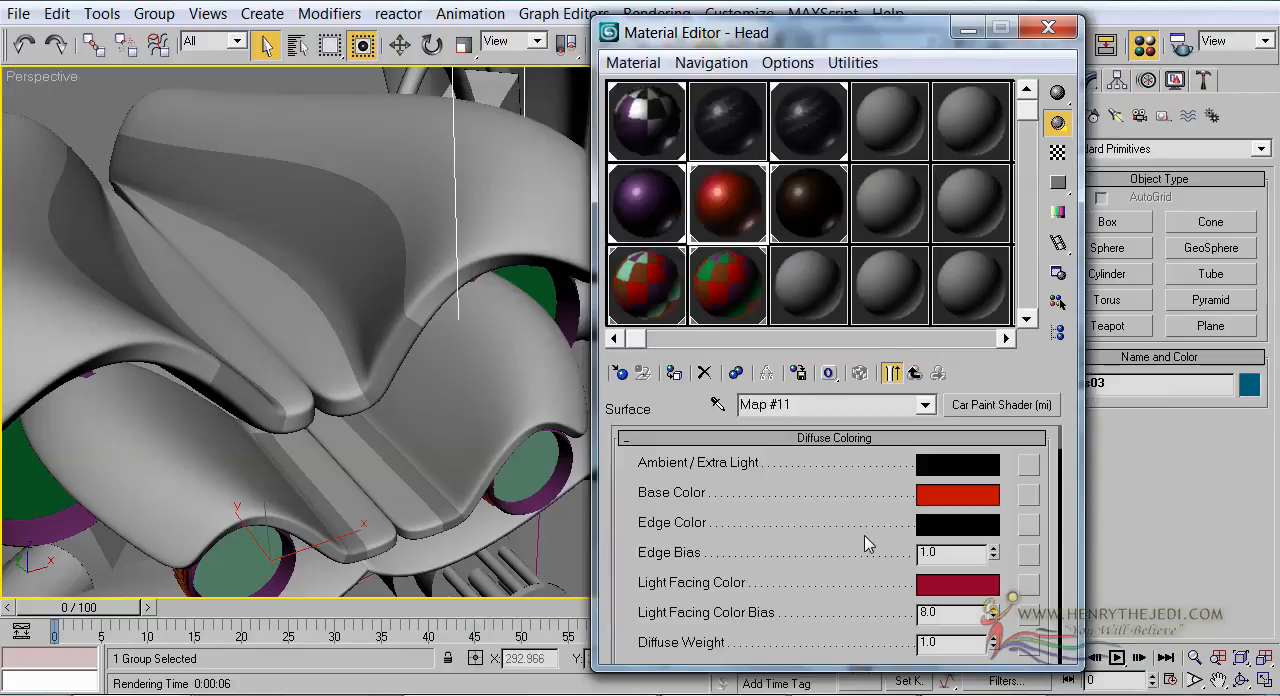
Magnify the Stripe Main preview and set the car paint shader's Flake Weight to 0.0
double_click(758, 207)
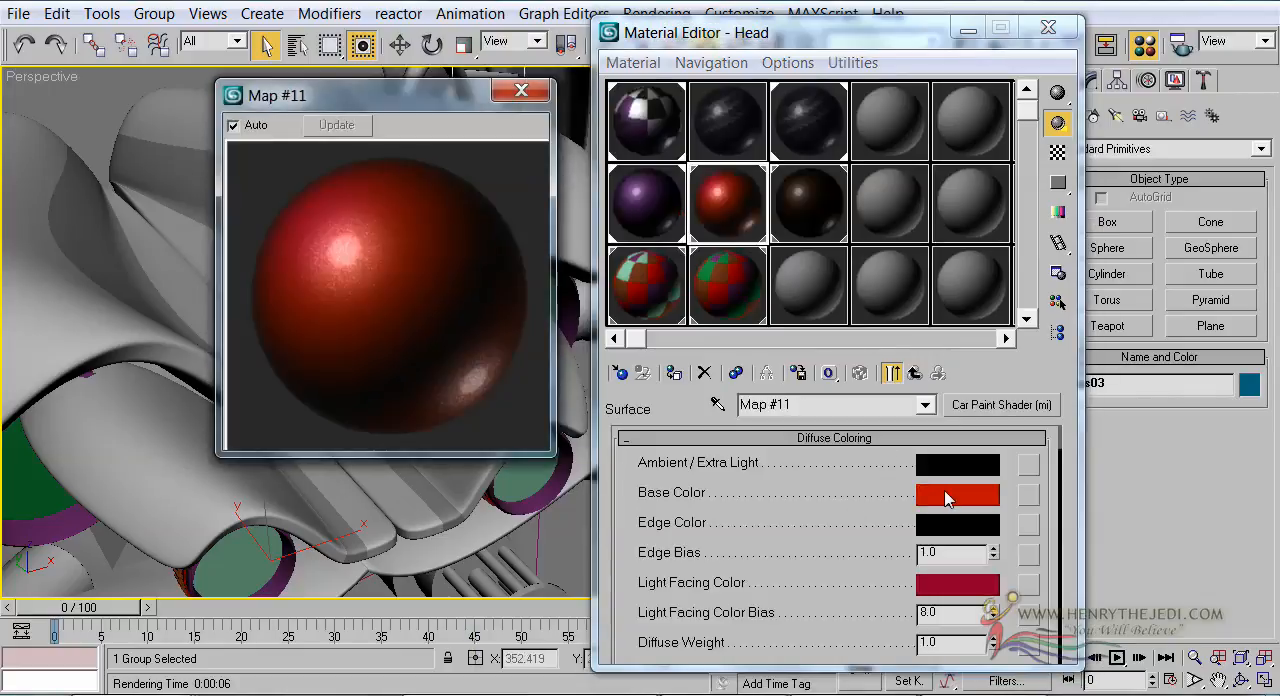
scroll(958, 526, down, 5)
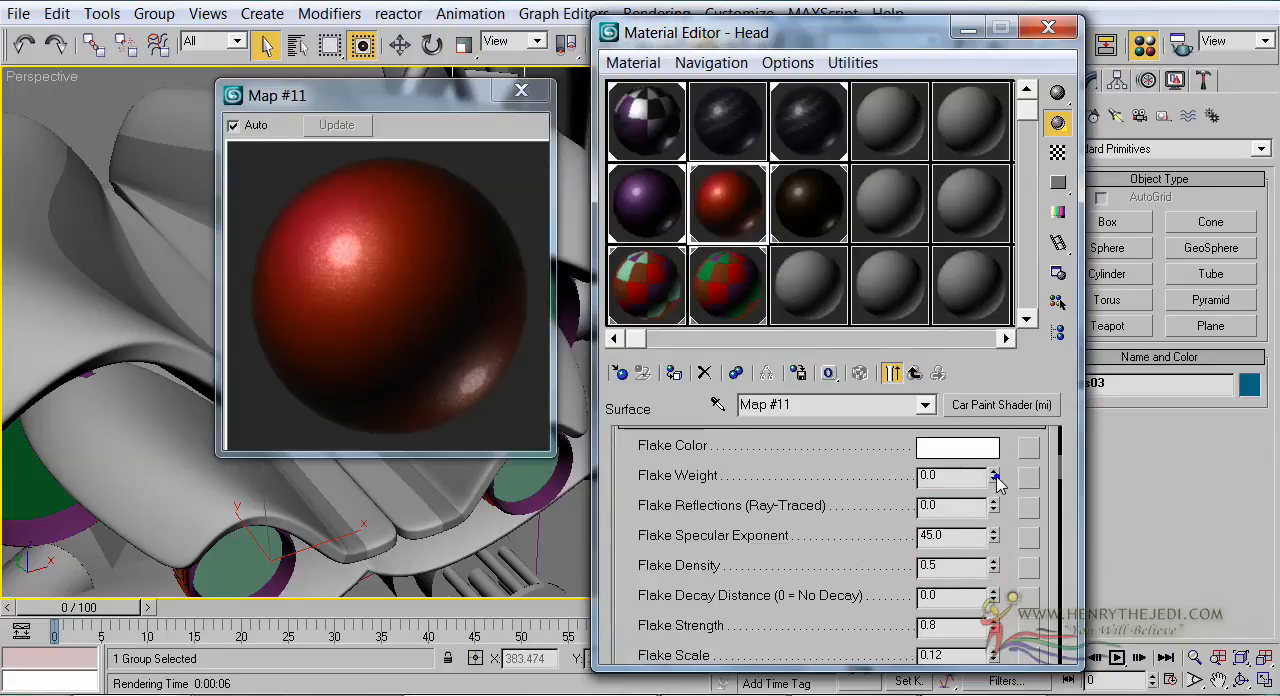
scroll(912, 480, up, 3)
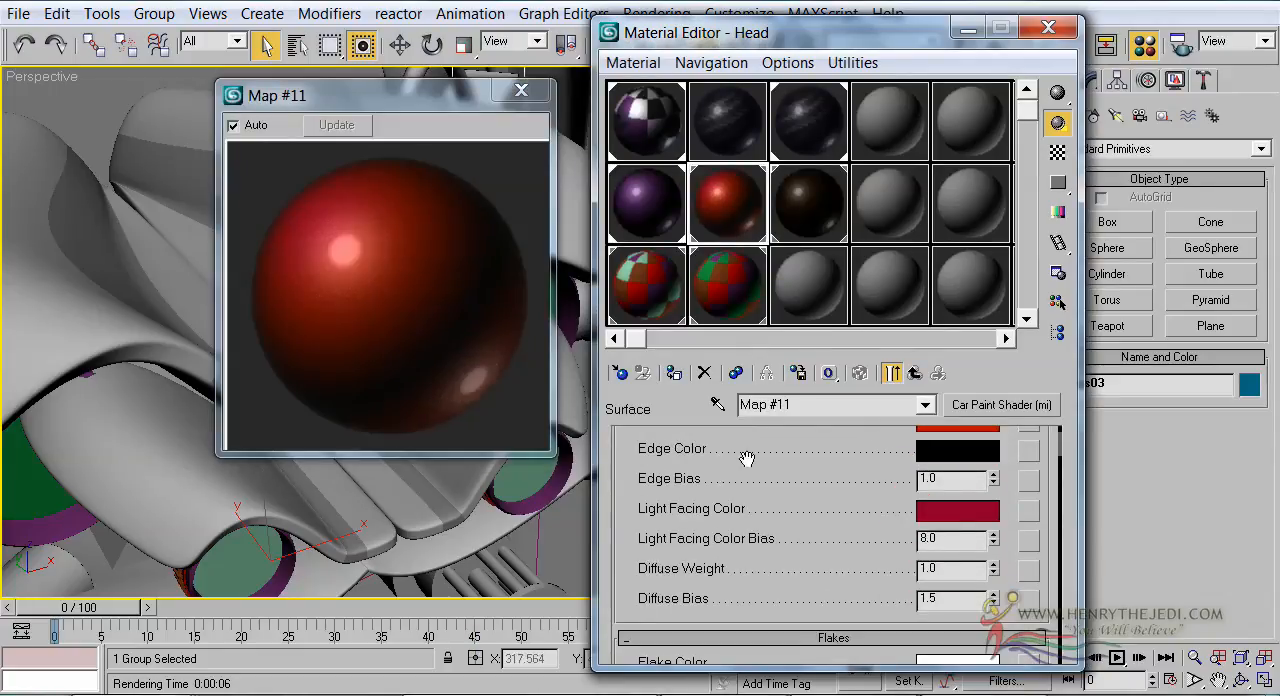
scroll(809, 565, down, 5)
Set the Stripe Main shader's Base Color to bright blue and copy it to the Light Facing Color
scroll(812, 550, up, 6)
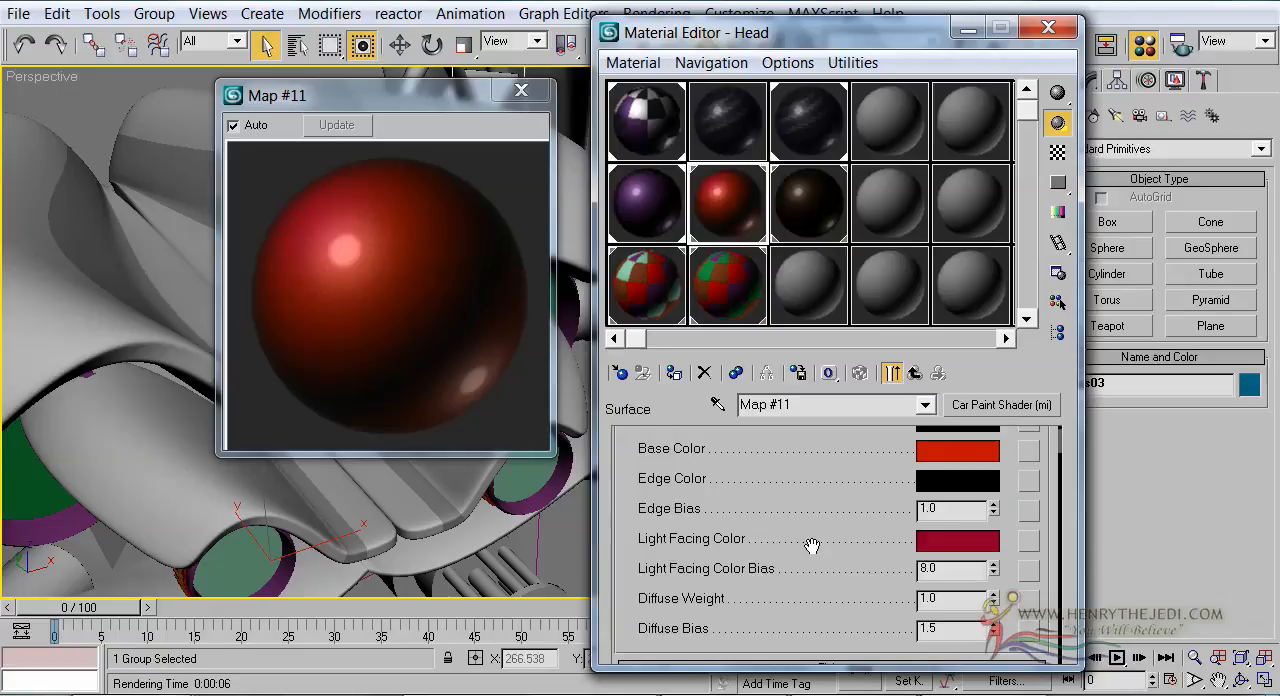
scroll(812, 545, up, 2)
click(945, 510)
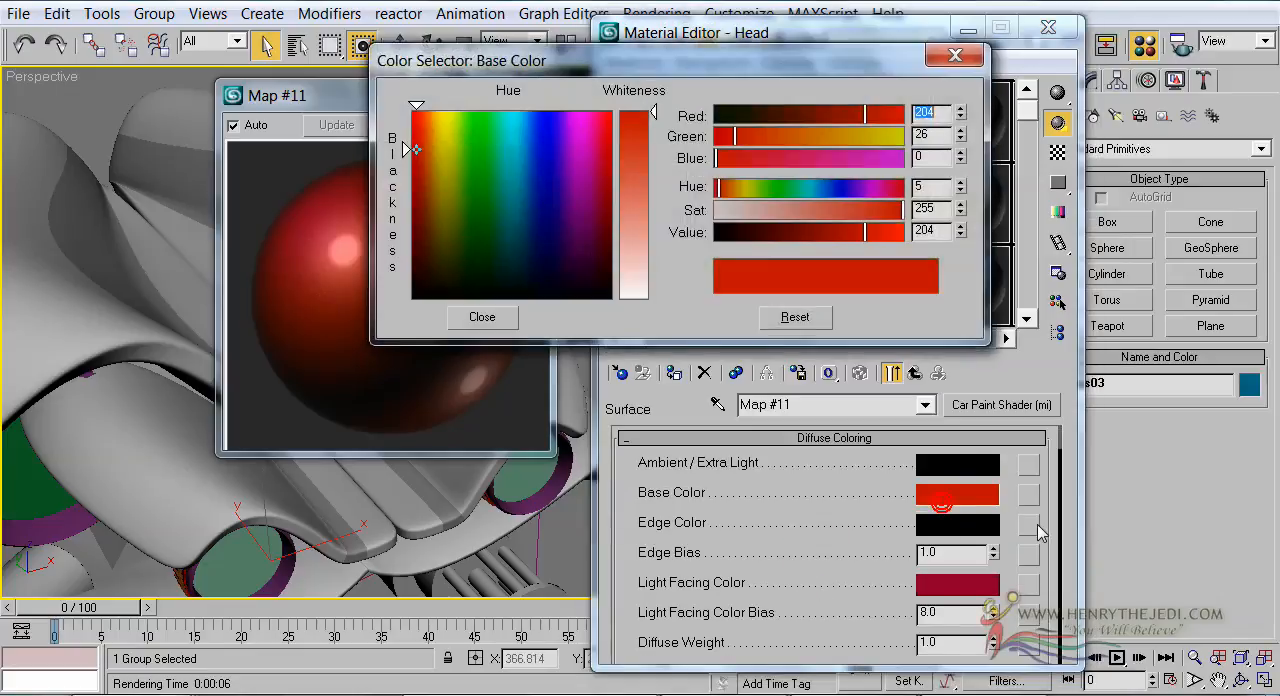
click(538, 108)
drag(540, 115, 543, 130)
click(504, 321)
drag(962, 502, 975, 594)
click(858, 361)
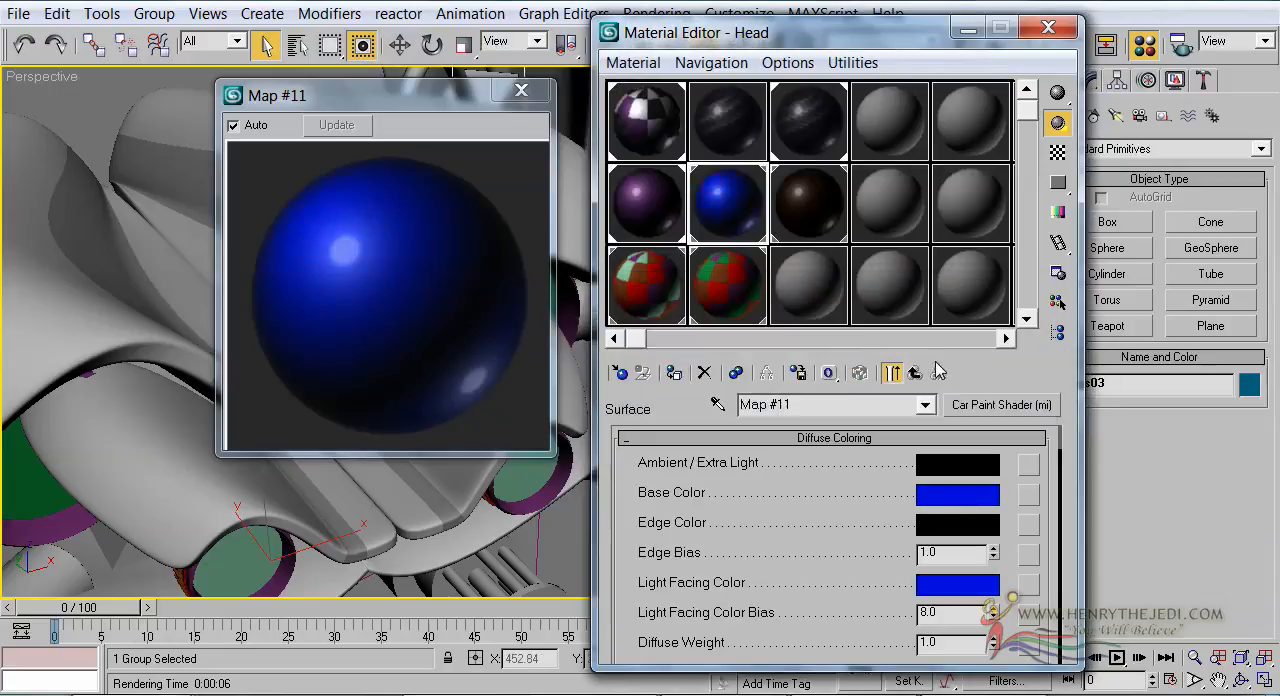
Assign an Environment (3dsmax) shader to Stripe Main's Environment, then return to the Head's sub-material list and close the magnified preview
click(916, 373)
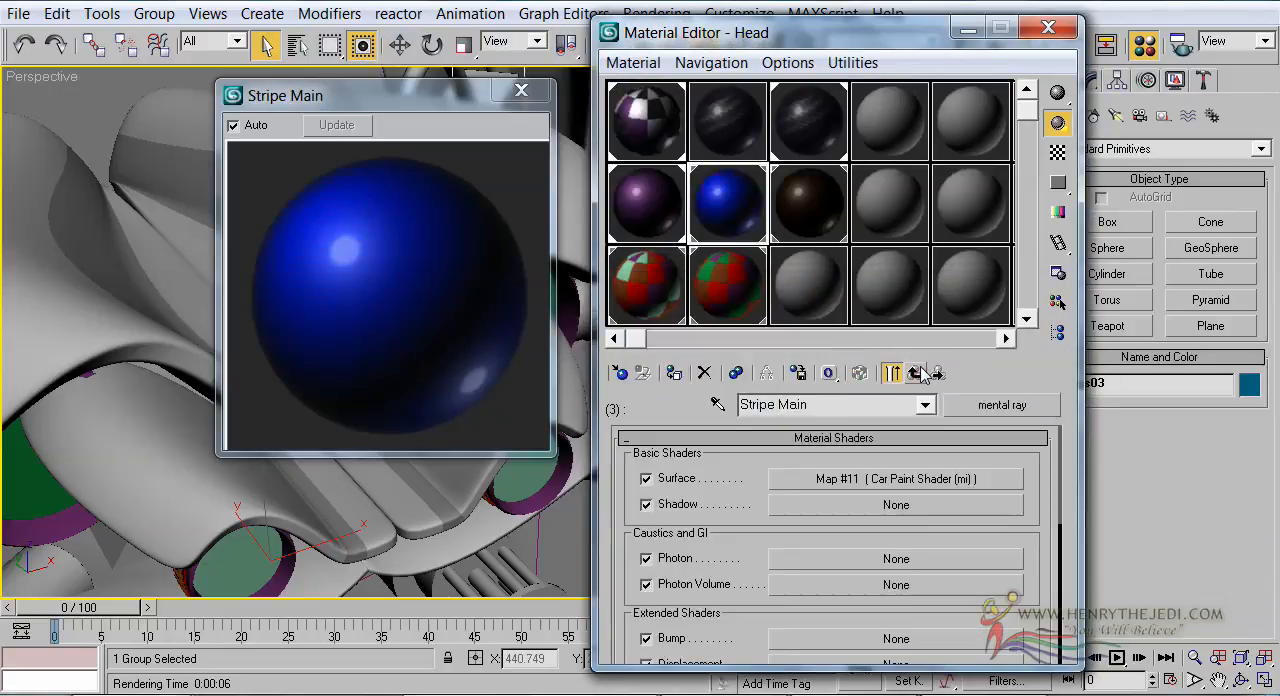
scroll(611, 570, down, 5)
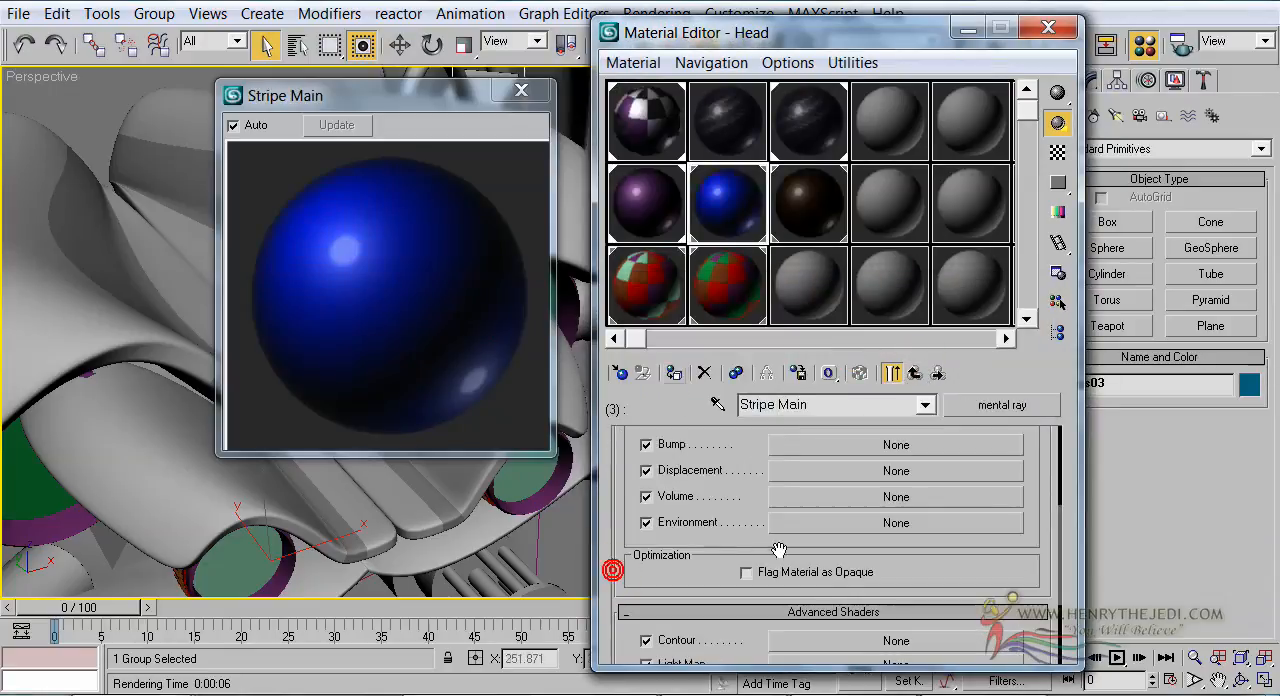
click(826, 528)
double_click(675, 157)
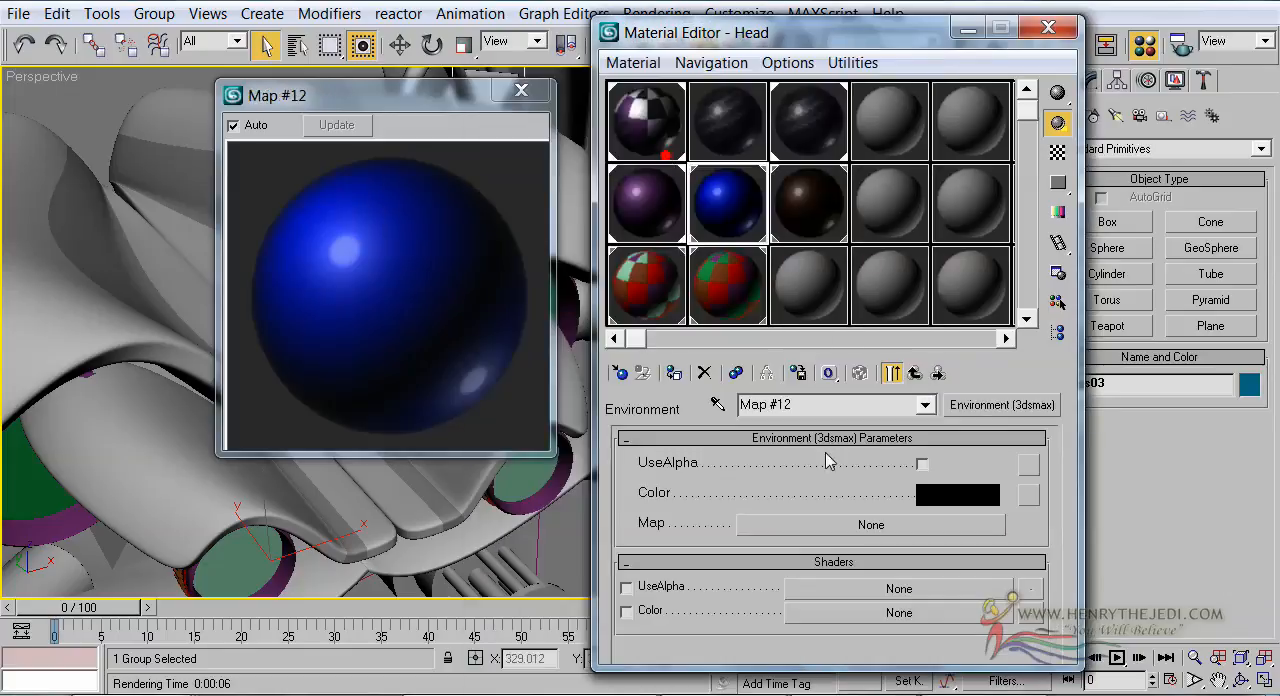
click(916, 373)
click(916, 373)
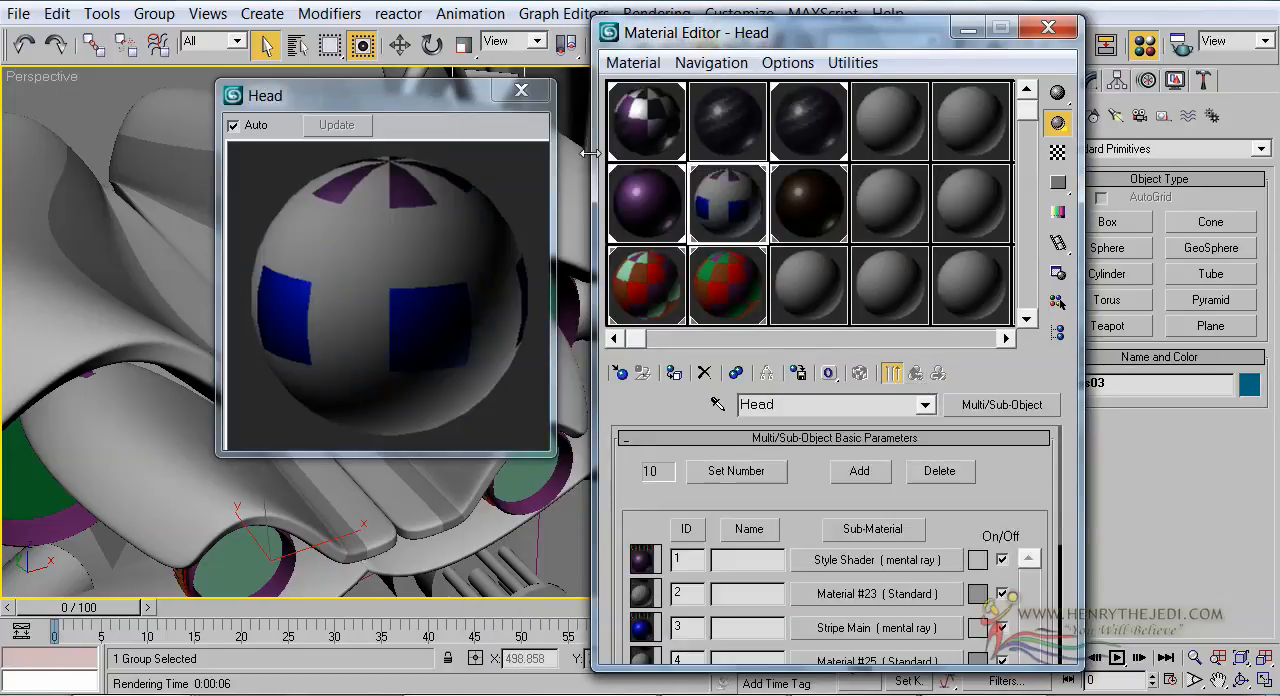
click(521, 90)
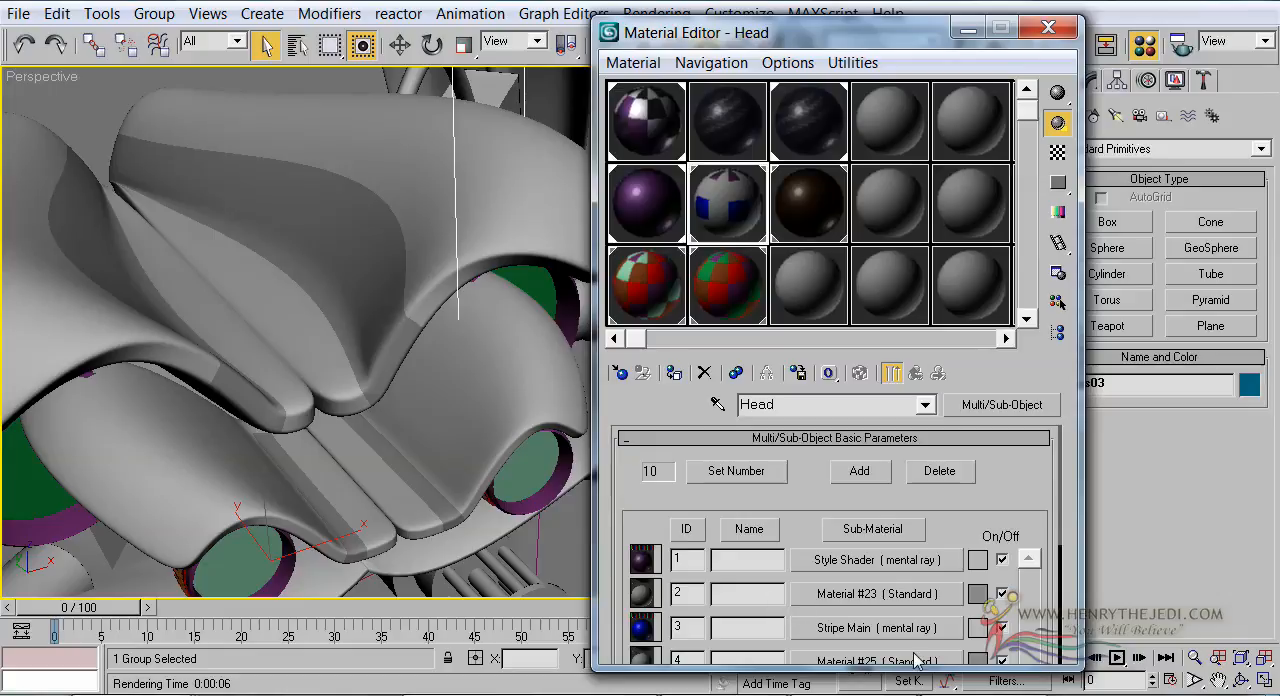
Copy the Stripe Main sub-material and paste it as a copy into the Head material's sub-material 2
right_click(835, 638)
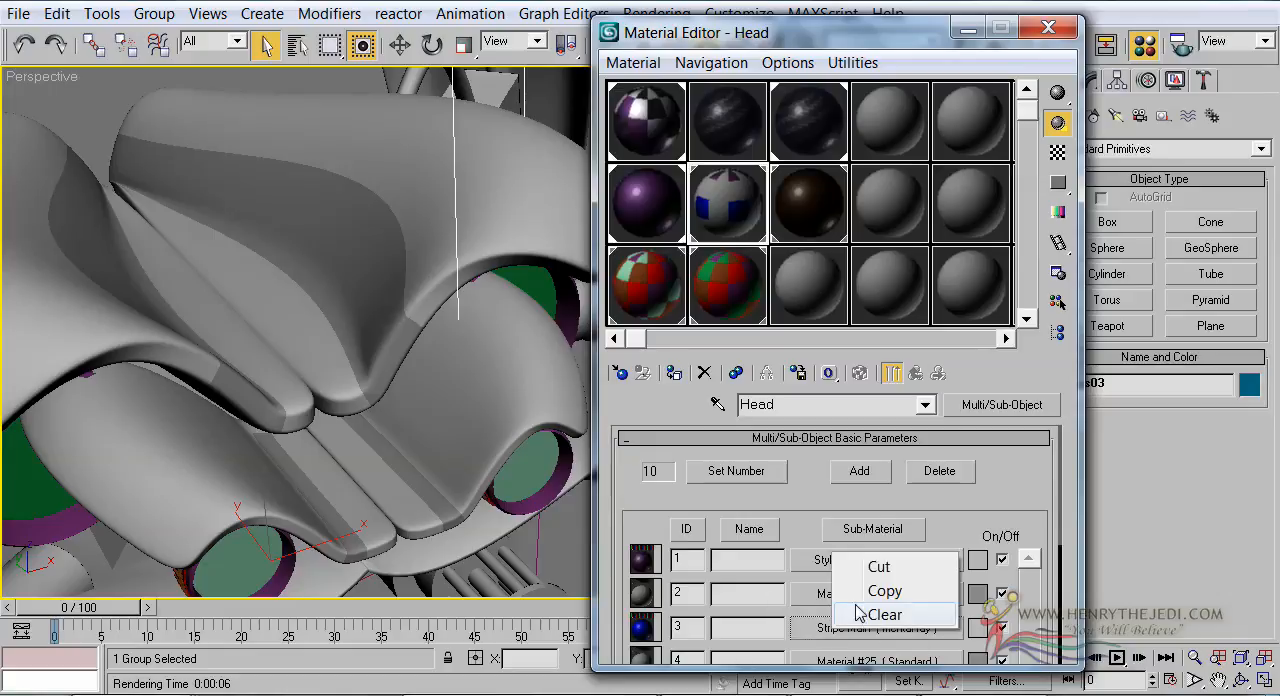
right_click(848, 598)
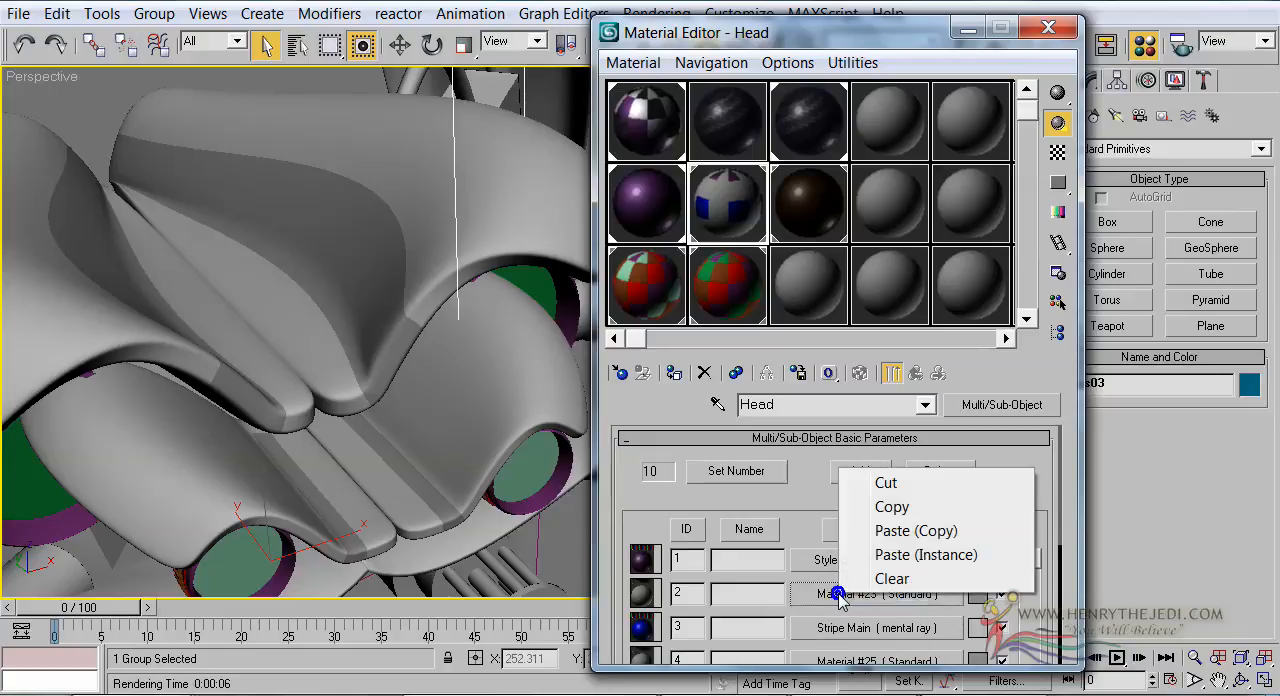
click(885, 530)
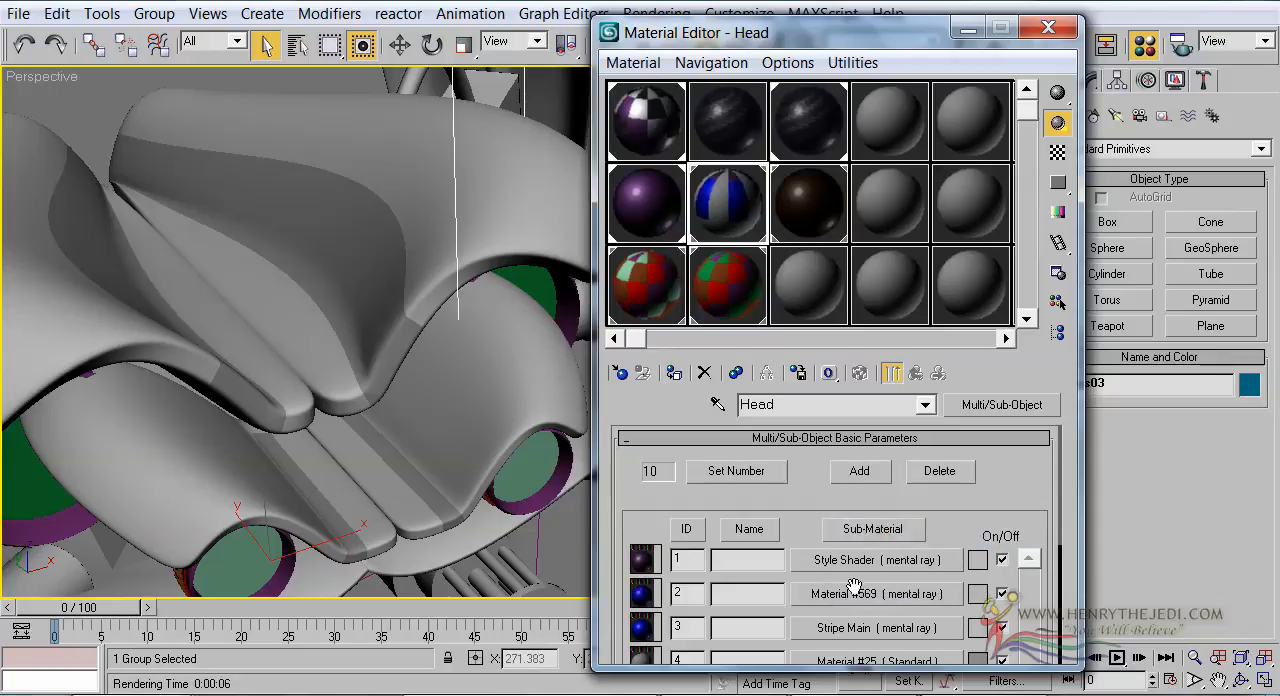
Rename the Head material's sub-material 2 to "Stripe 2"
click(868, 596)
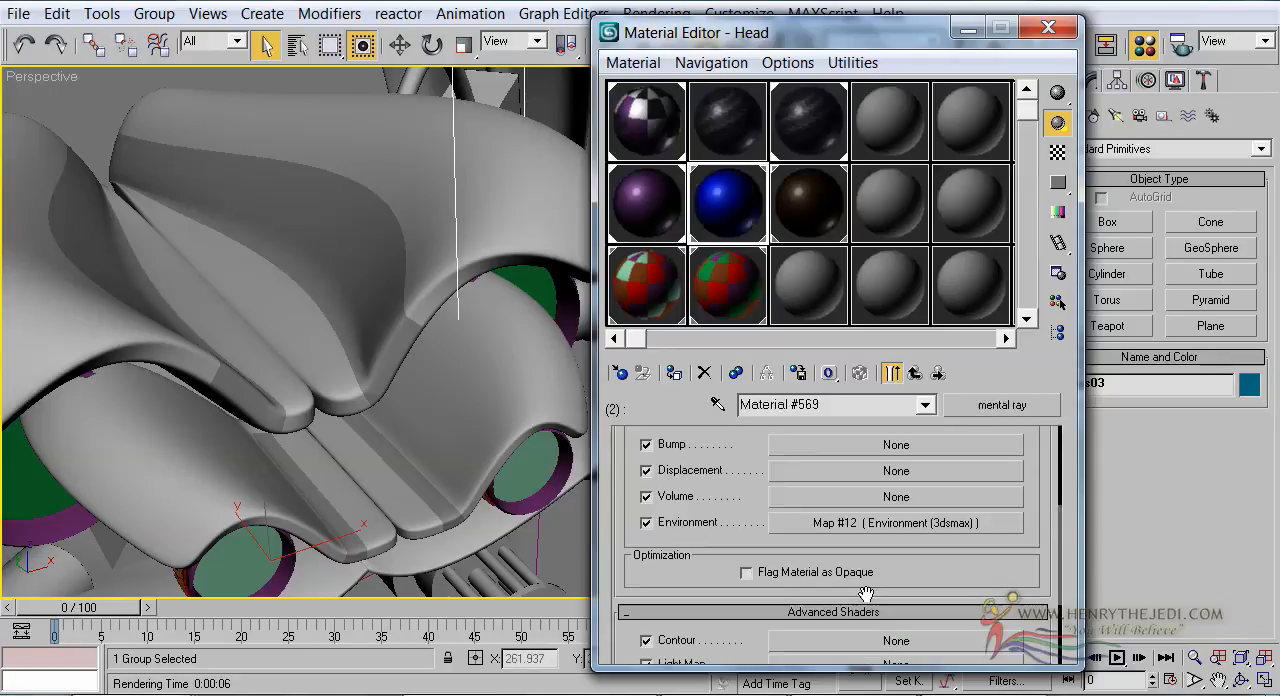
click(845, 404)
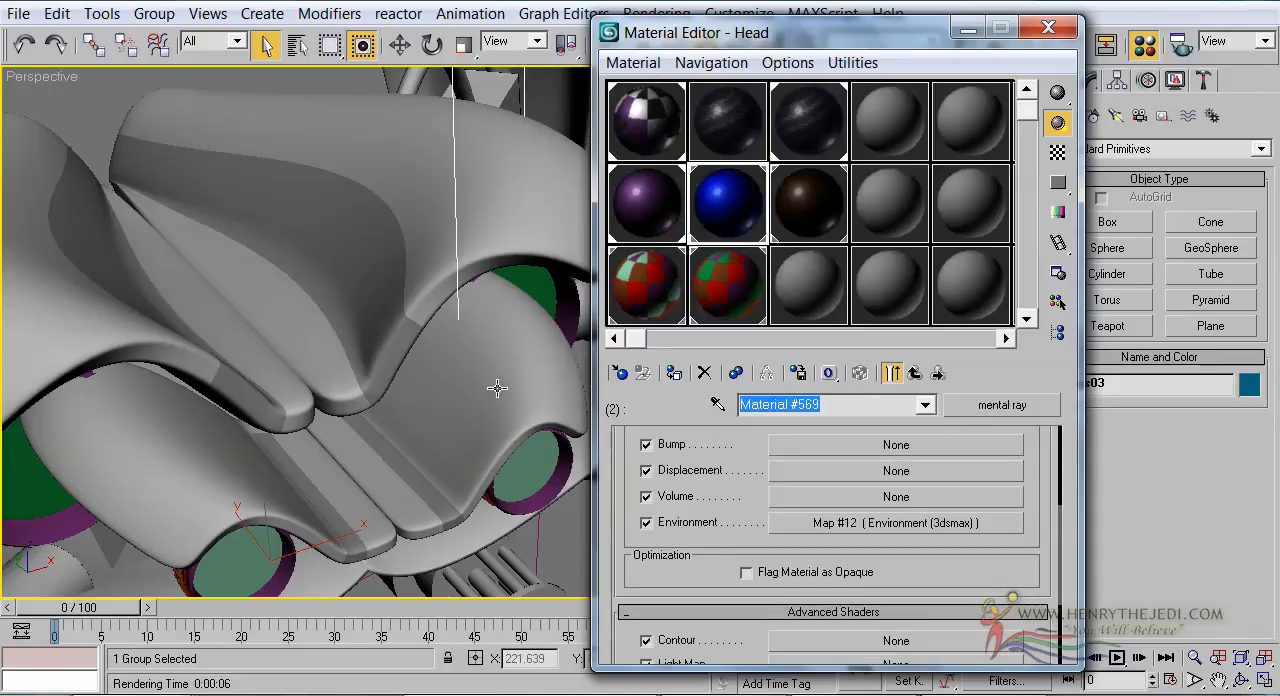
middle_click(382, 220)
scroll(382, 220, down, 5)
scroll(381, 220, up, 5)
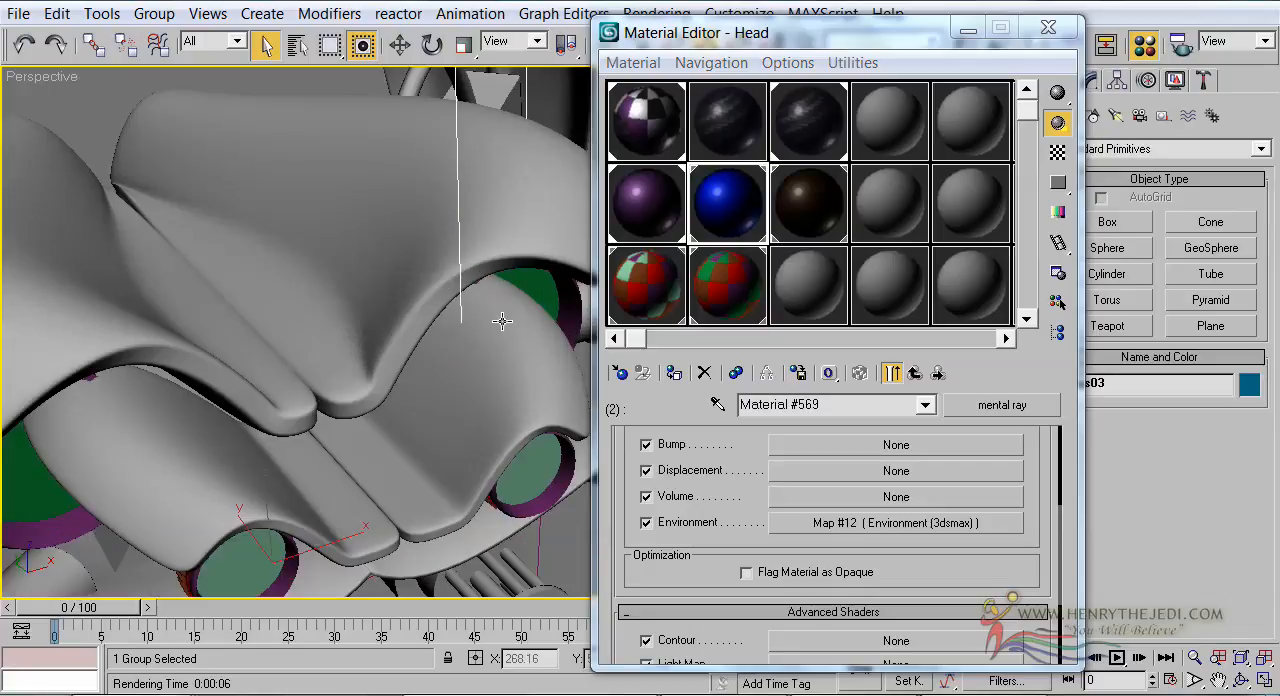
click(835, 404)
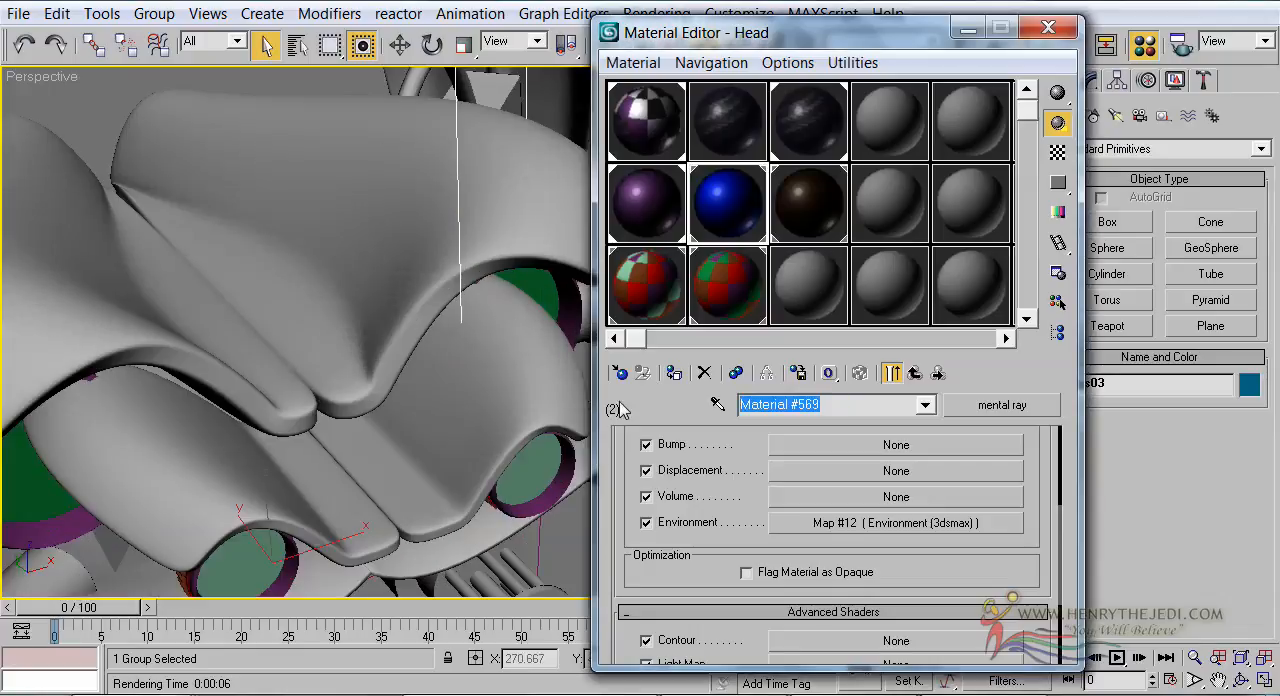
text(Stripe 2)
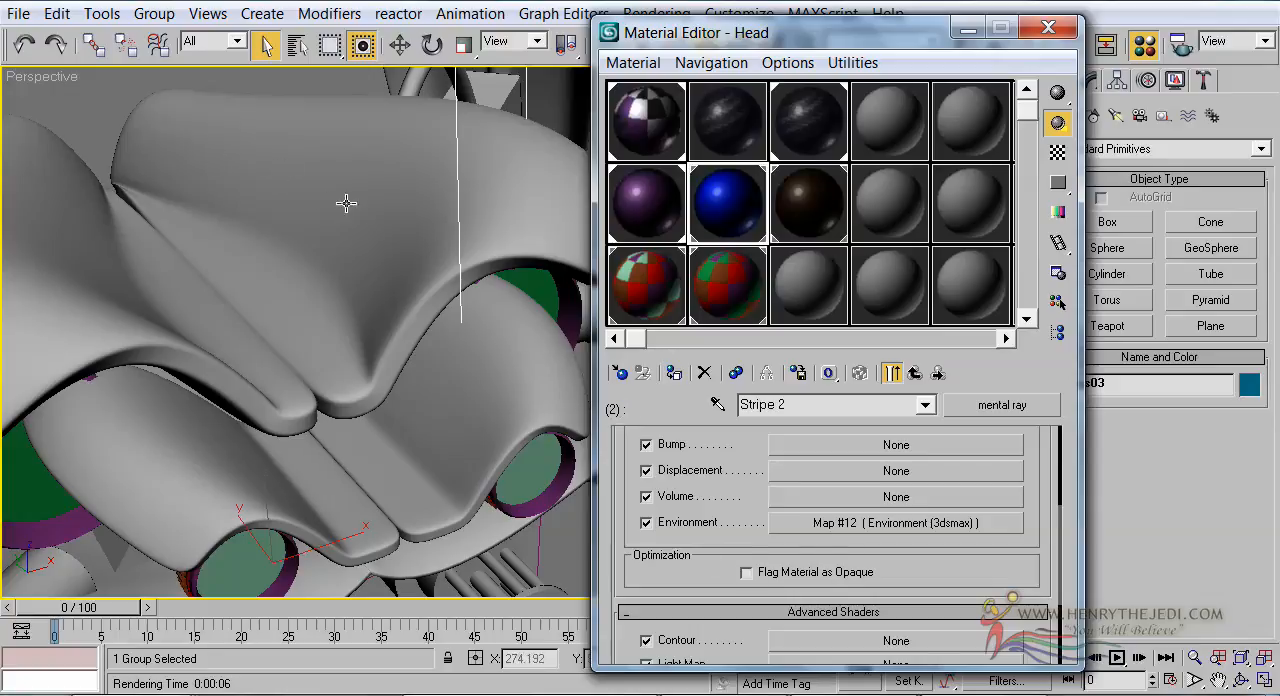
Set Stripe 2's car paint Base Color to orange (255, 192, 0), copy it to the Light Facing Color, and return to the Head sub-material list
scroll(625, 495, up, 5)
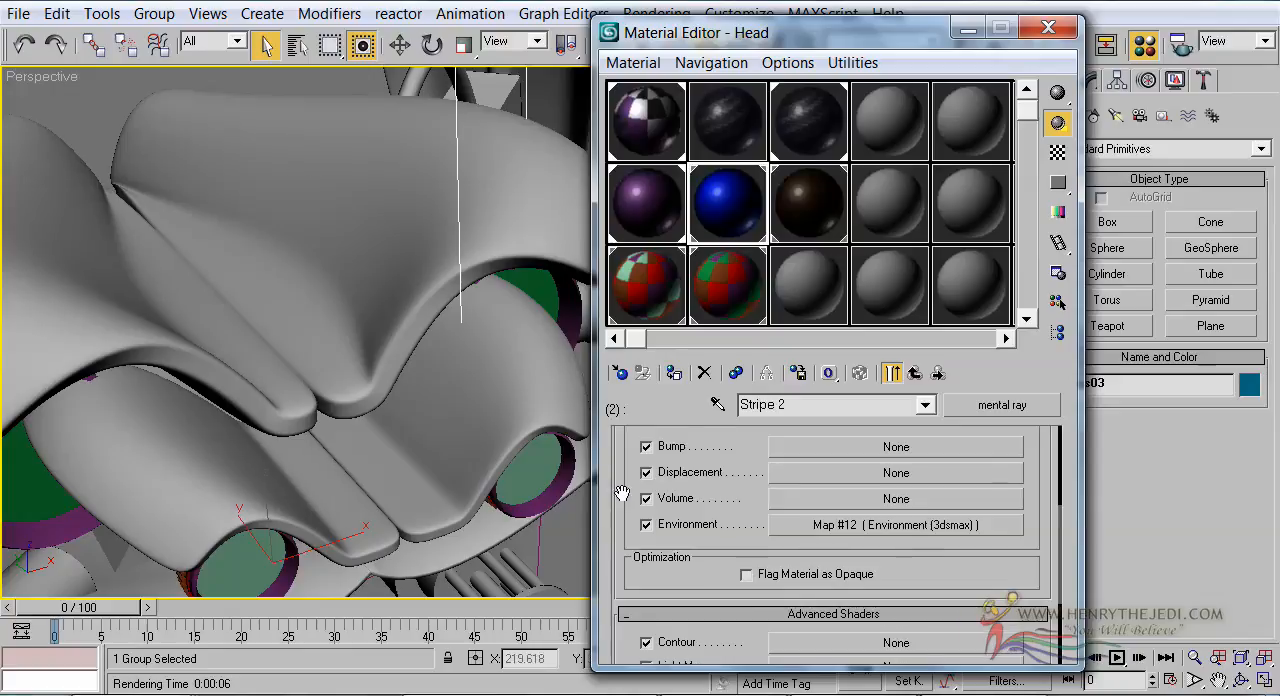
scroll(916, 458, up, 1)
click(911, 484)
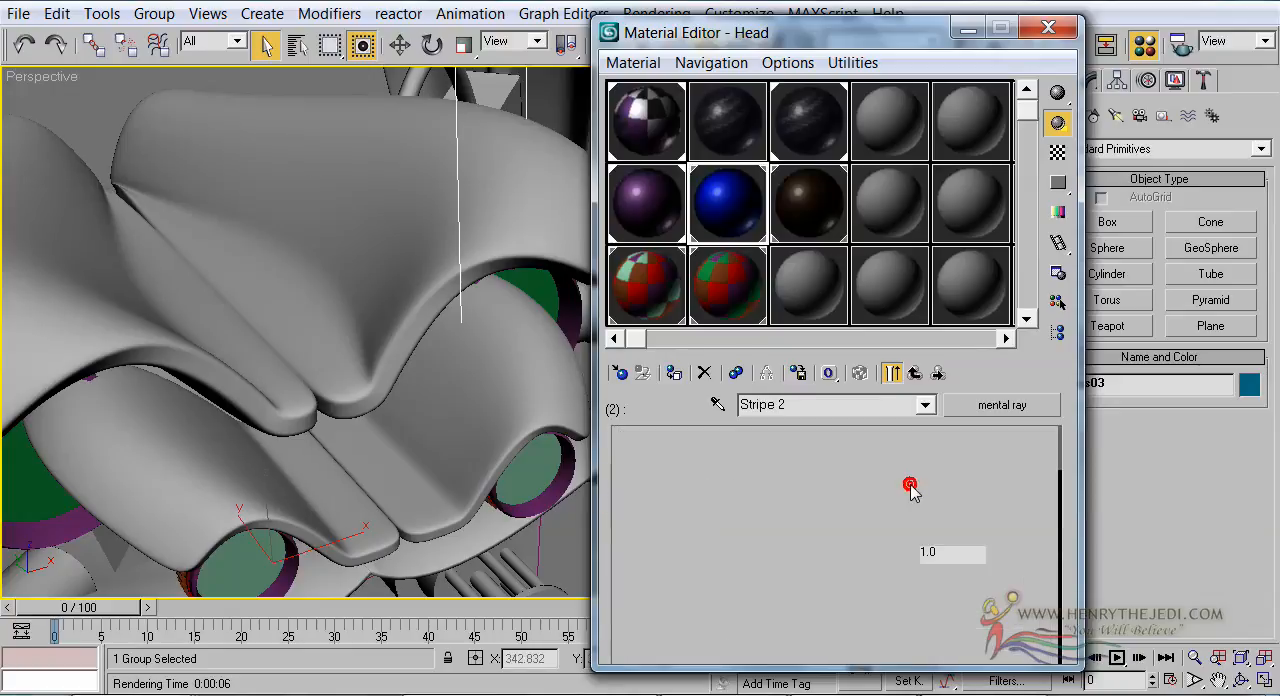
click(948, 494)
mouse_move(480, 186)
mouse_down()
mouse_move(442, 107)
mouse_move(430, 108)
mouse_move(441, 118)
mouse_up()
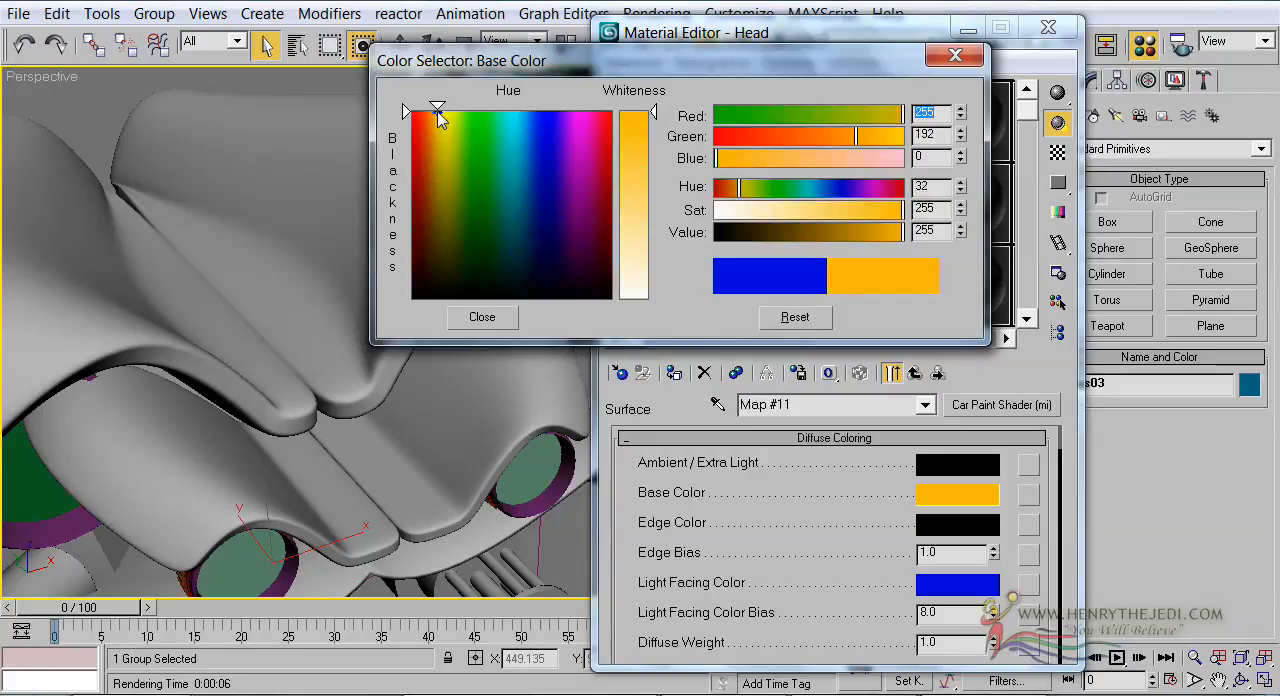
click(485, 316)
drag(940, 510, 943, 586)
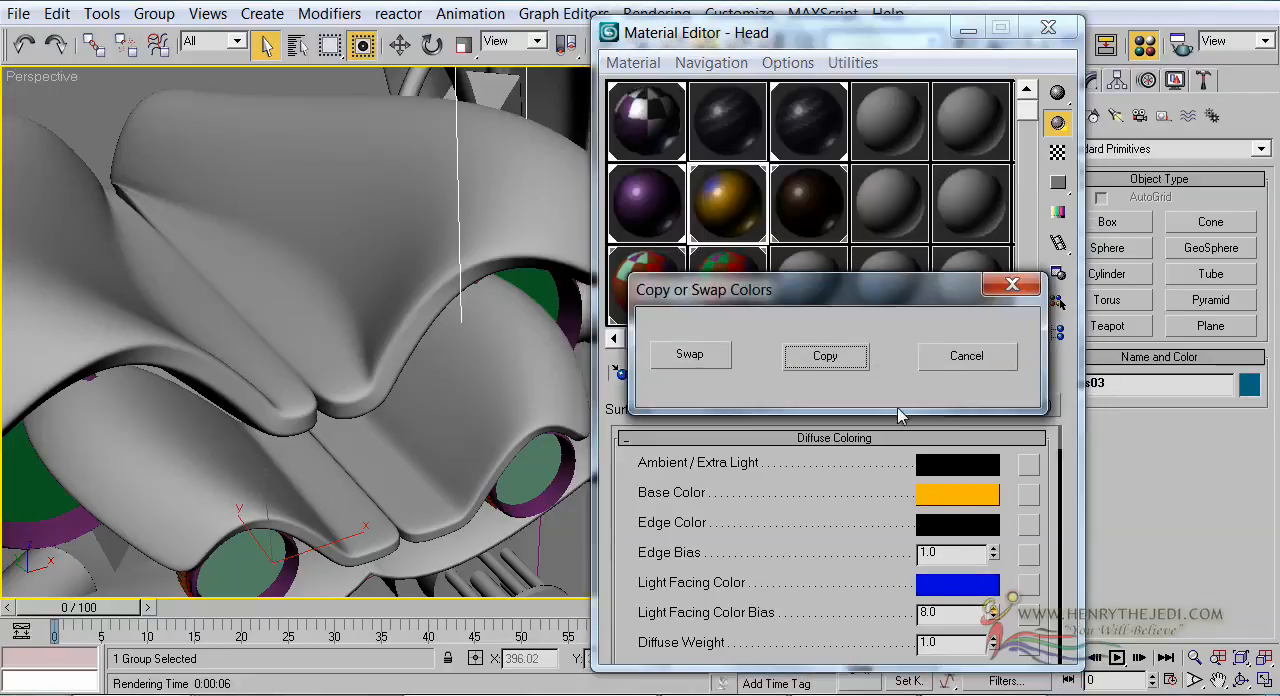
click(825, 356)
scroll(814, 565, down, 5)
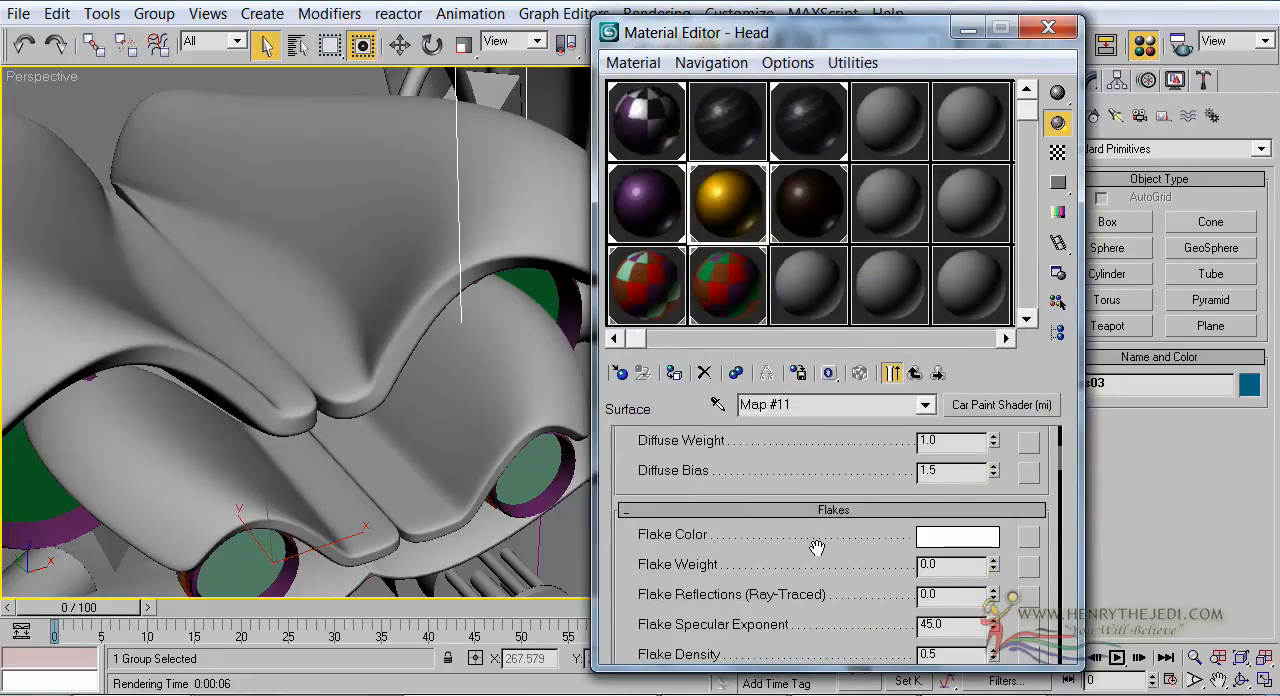
click(916, 374)
click(916, 374)
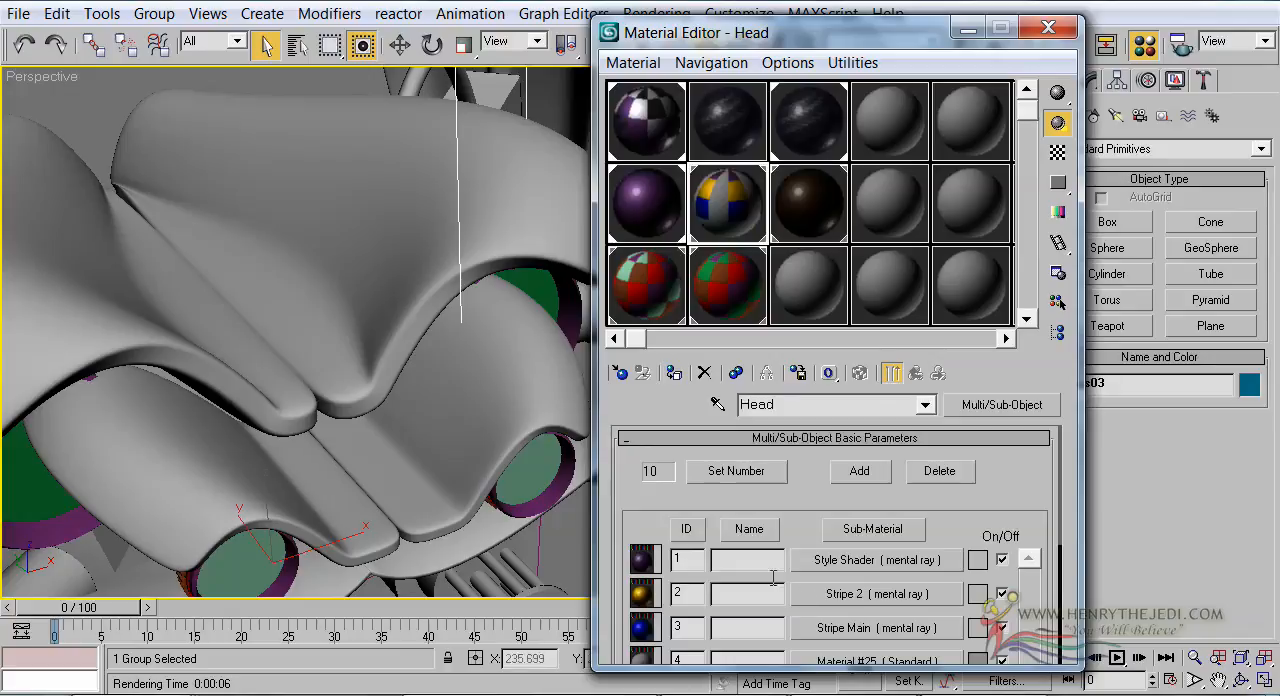
Change the Eye Holder material's Eye Holder Primary sub-material from Standard to the mental ray type
alt+middle_drag(405, 305, 421, 325)
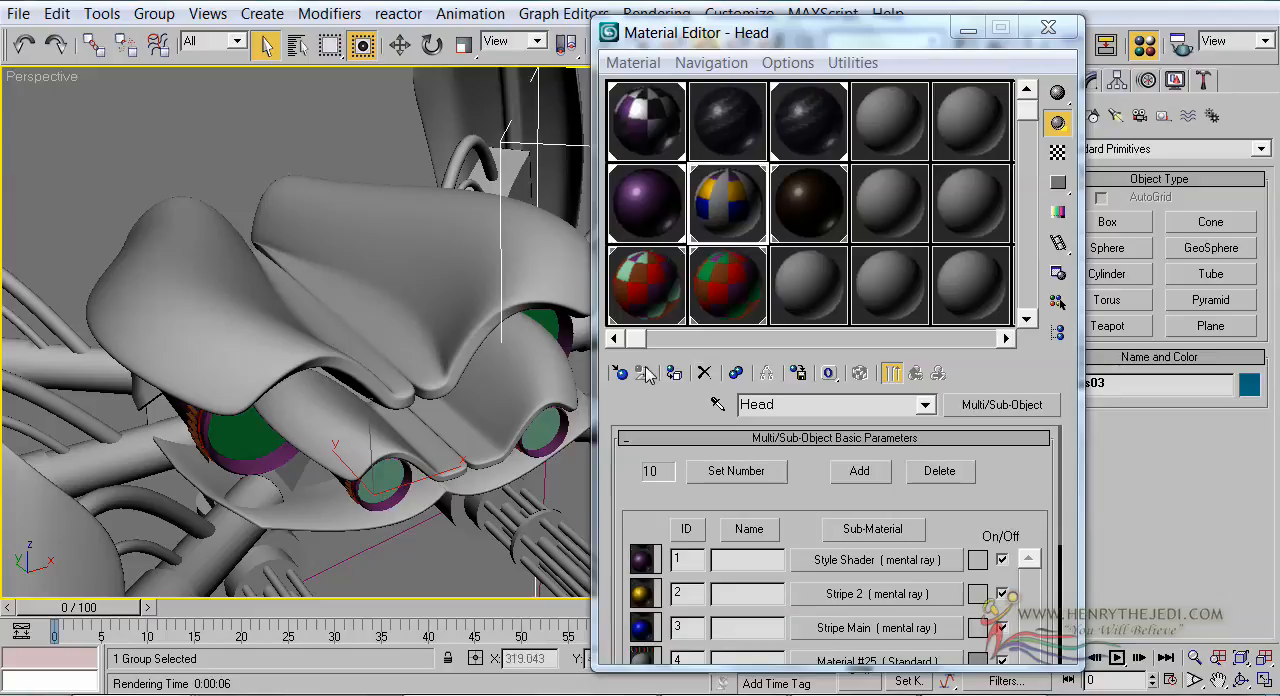
click(648, 305)
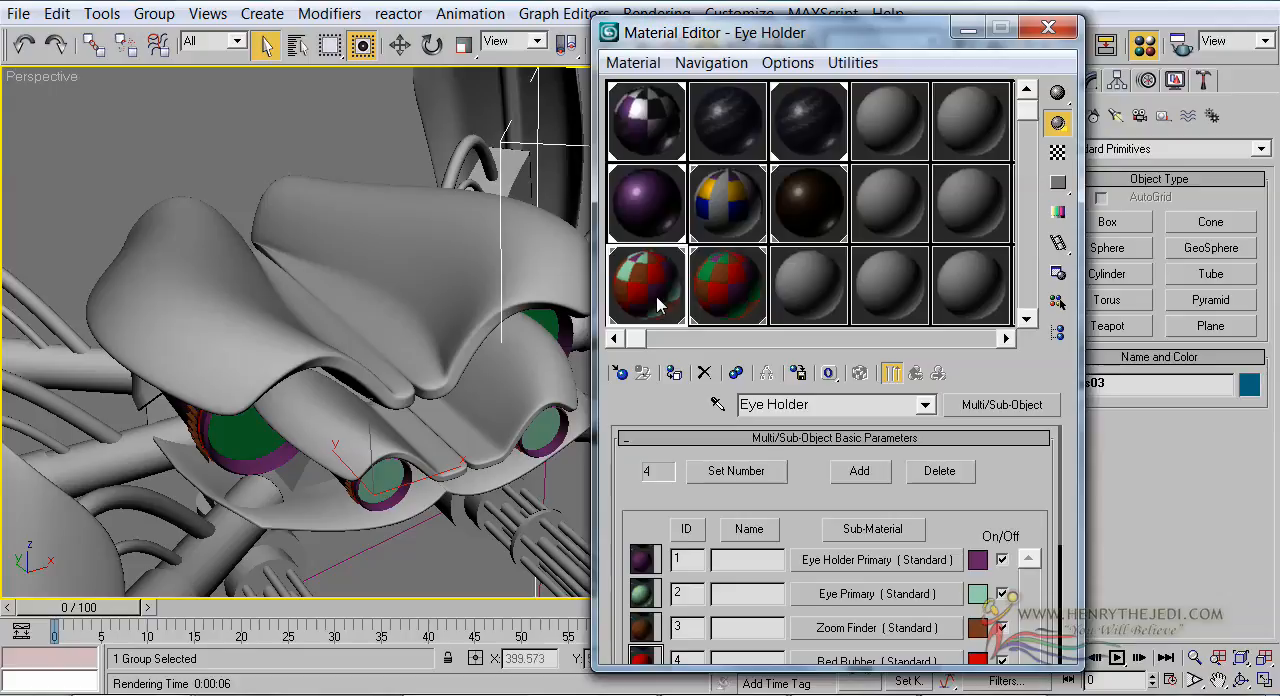
scroll(660, 490, down, 2)
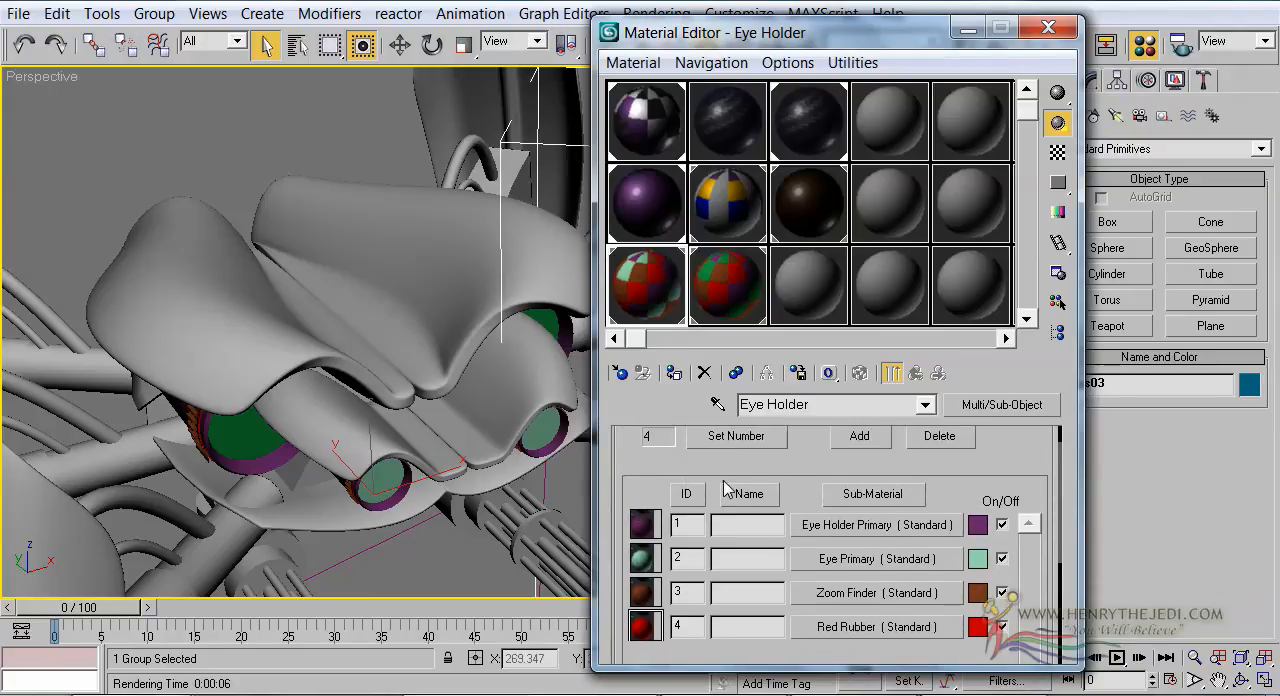
click(848, 526)
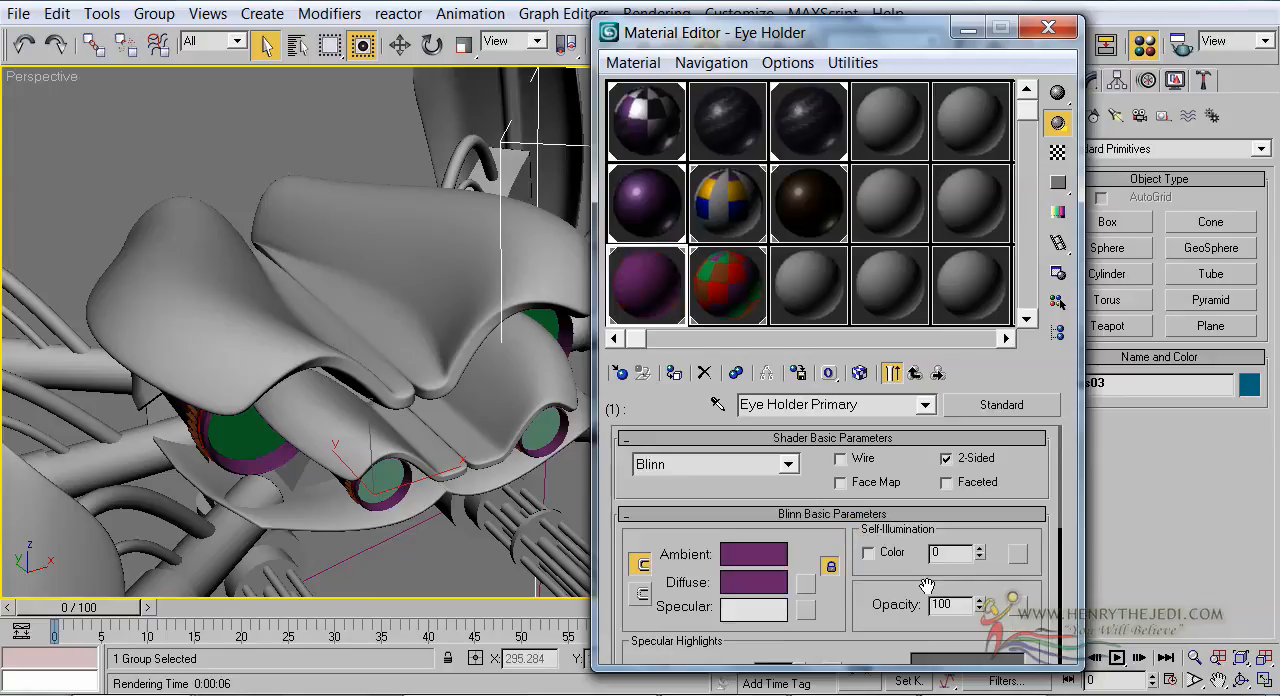
click(985, 408)
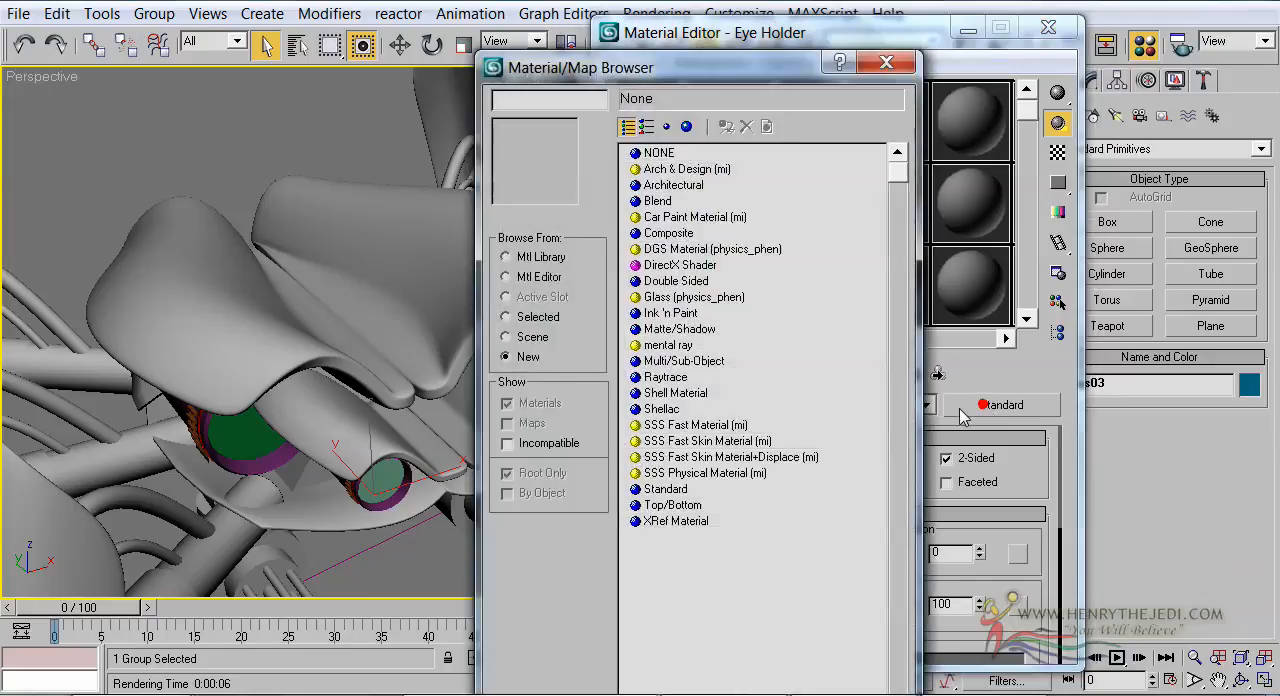
double_click(660, 344)
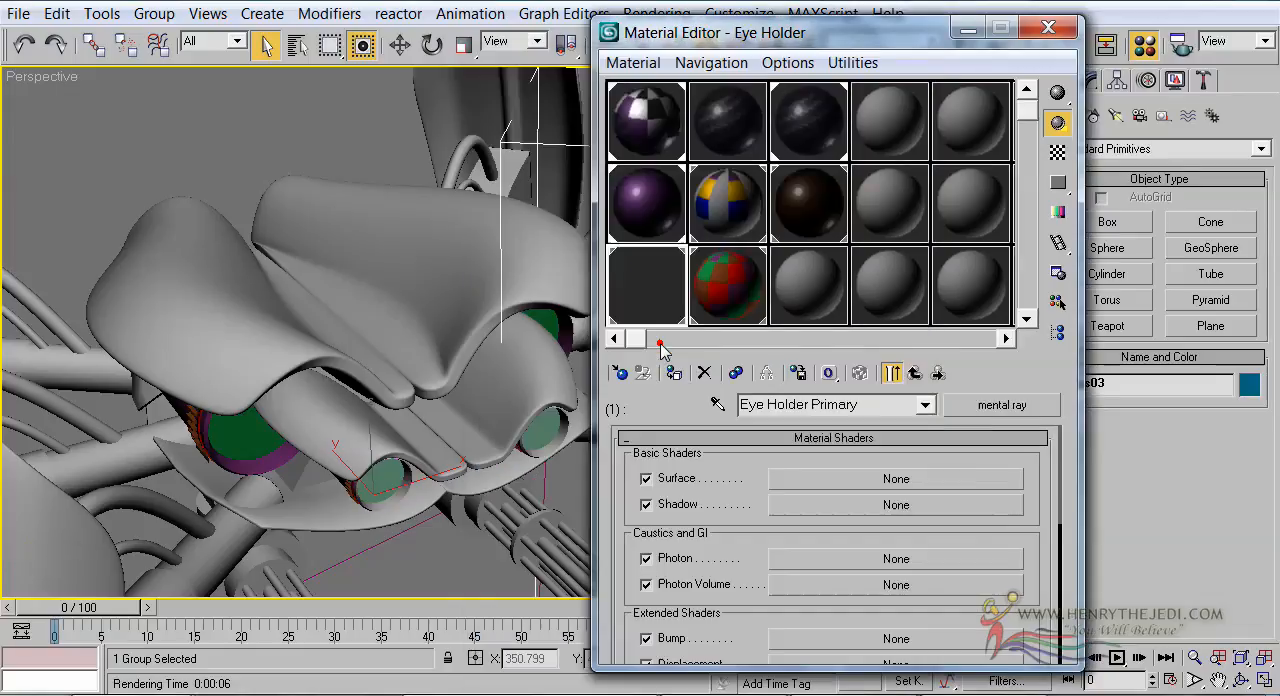
Assign a Car Paint Shader (mi) to the Surface of Eye Holder Primary
middle_drag(373, 338, 364, 294)
click(866, 481)
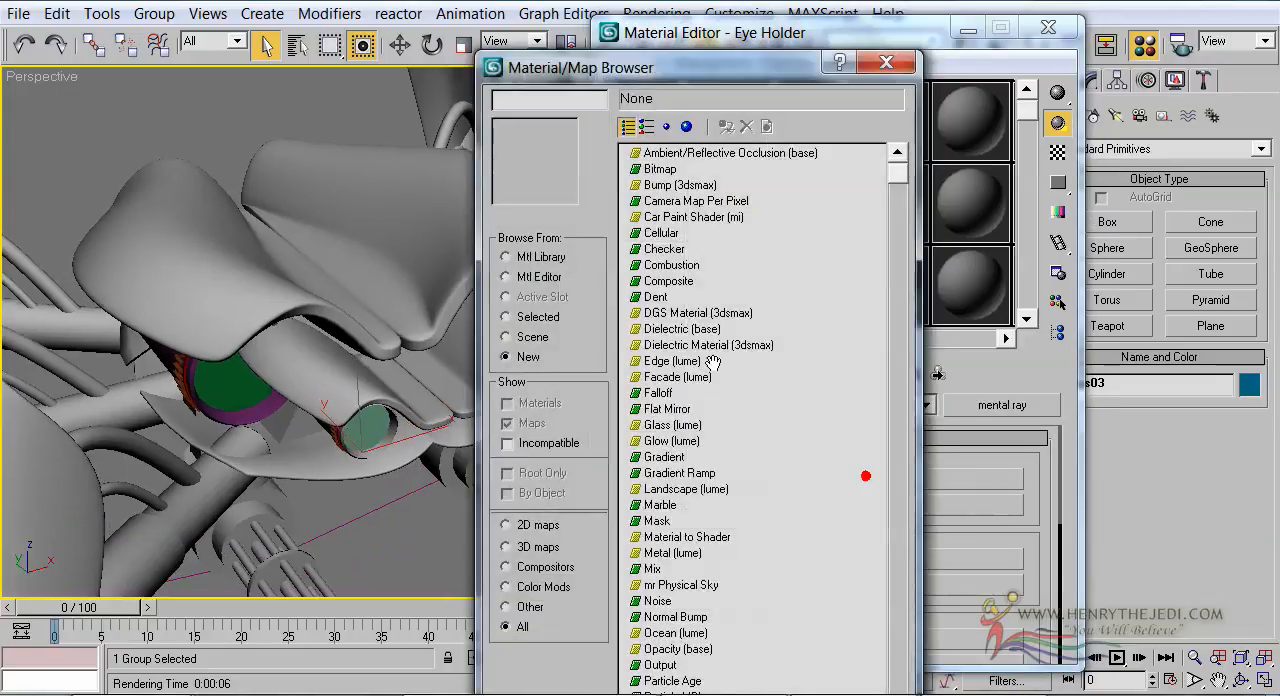
double_click(680, 217)
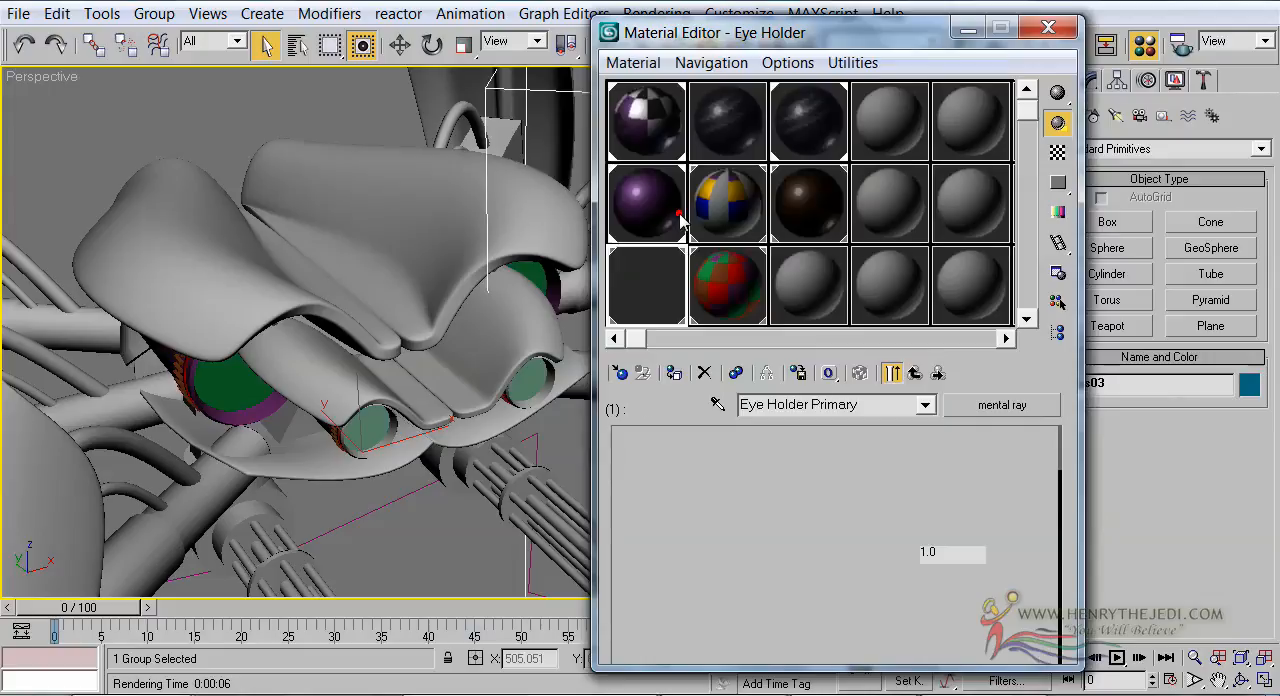
Set the Eye Holder Primary shader's Base Color to dark olive green and copy it to the Light Facing Color
scroll(358, 371, up, 6)
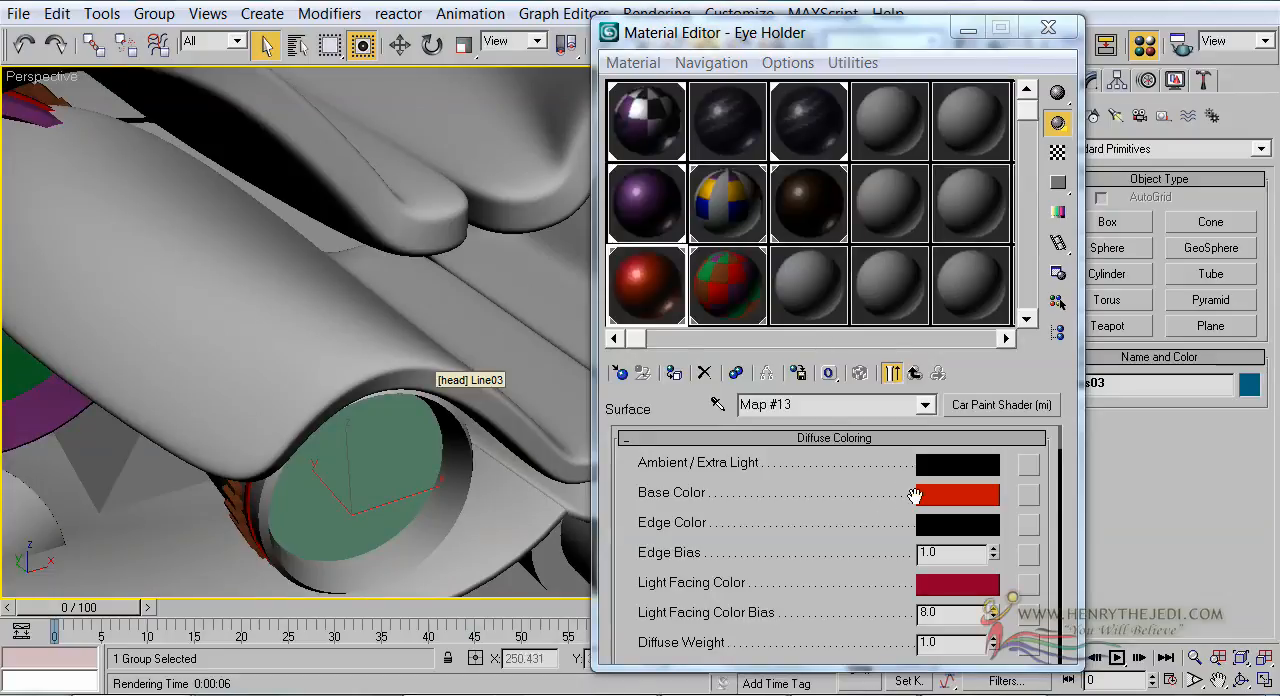
click(923, 499)
mouse_move(479, 207)
mouse_down()
mouse_move(492, 255)
mouse_move(447, 264)
mouse_up()
drag(630, 194, 634, 162)
click(482, 317)
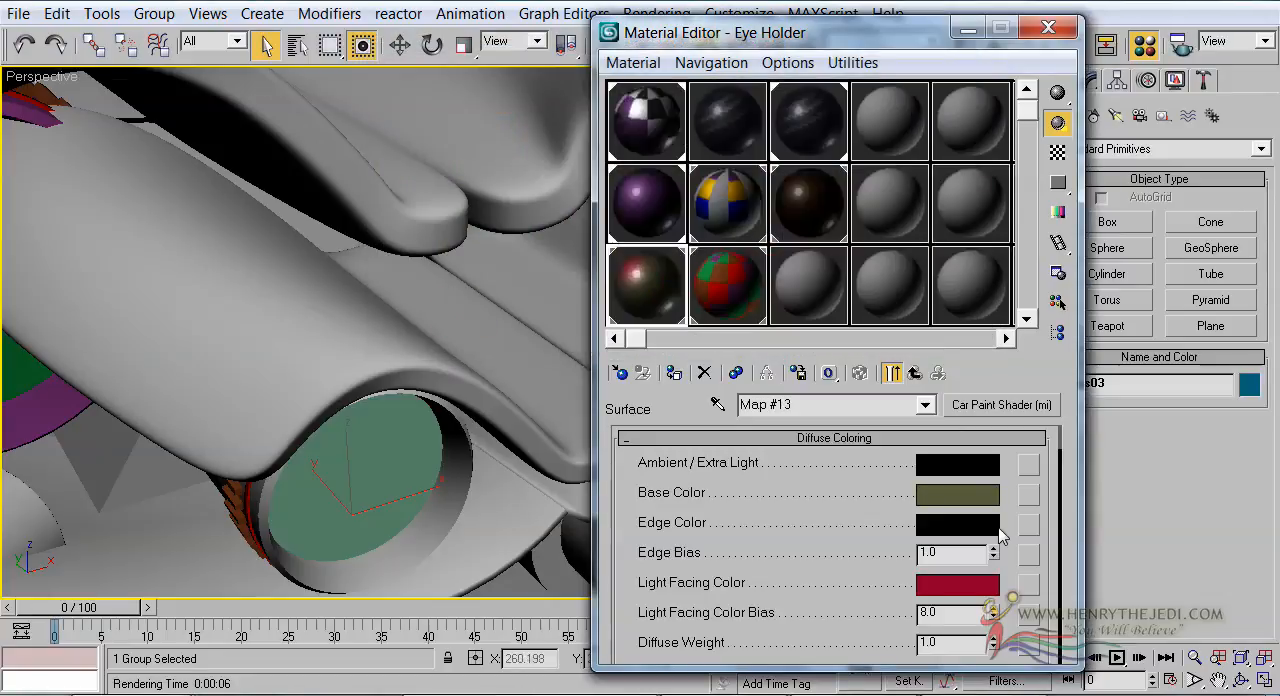
drag(966, 500, 975, 588)
click(857, 361)
Set Flake Weight to 0.0, assign an Environment (3dsmax) shader to Eye Holder Primary's Environment, and return to the Eye Holder sub-material list
scroll(800, 552, down, 3)
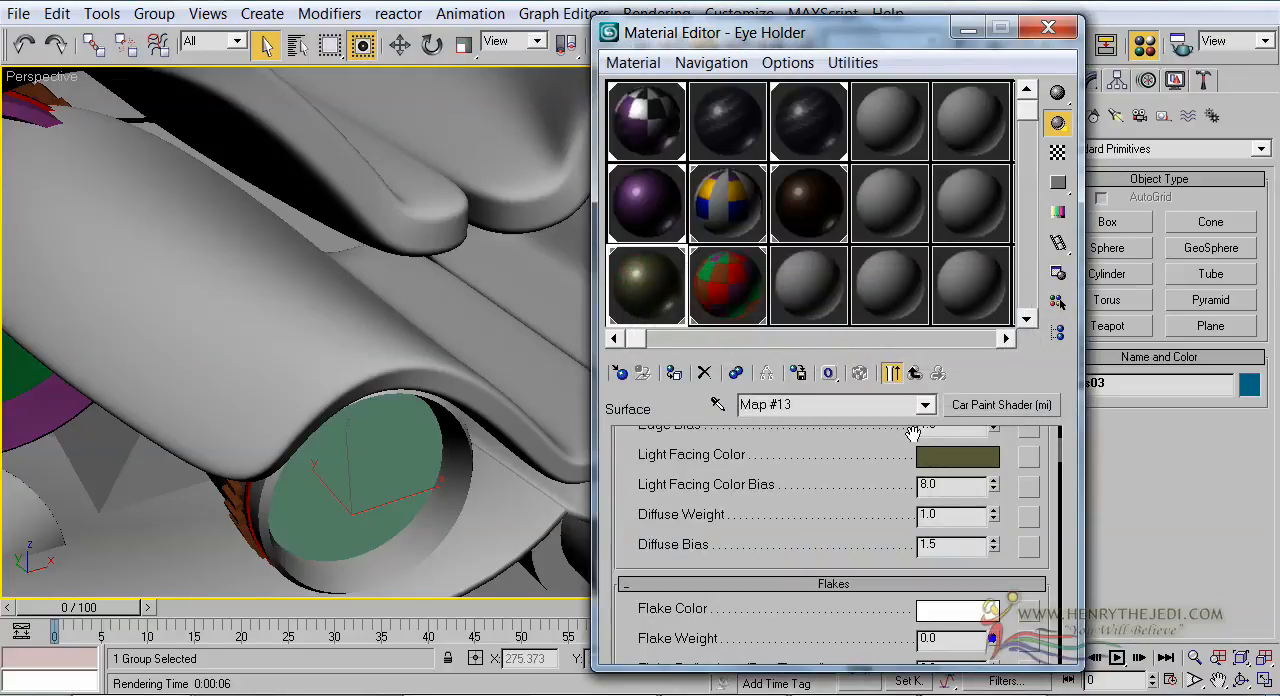
click(914, 373)
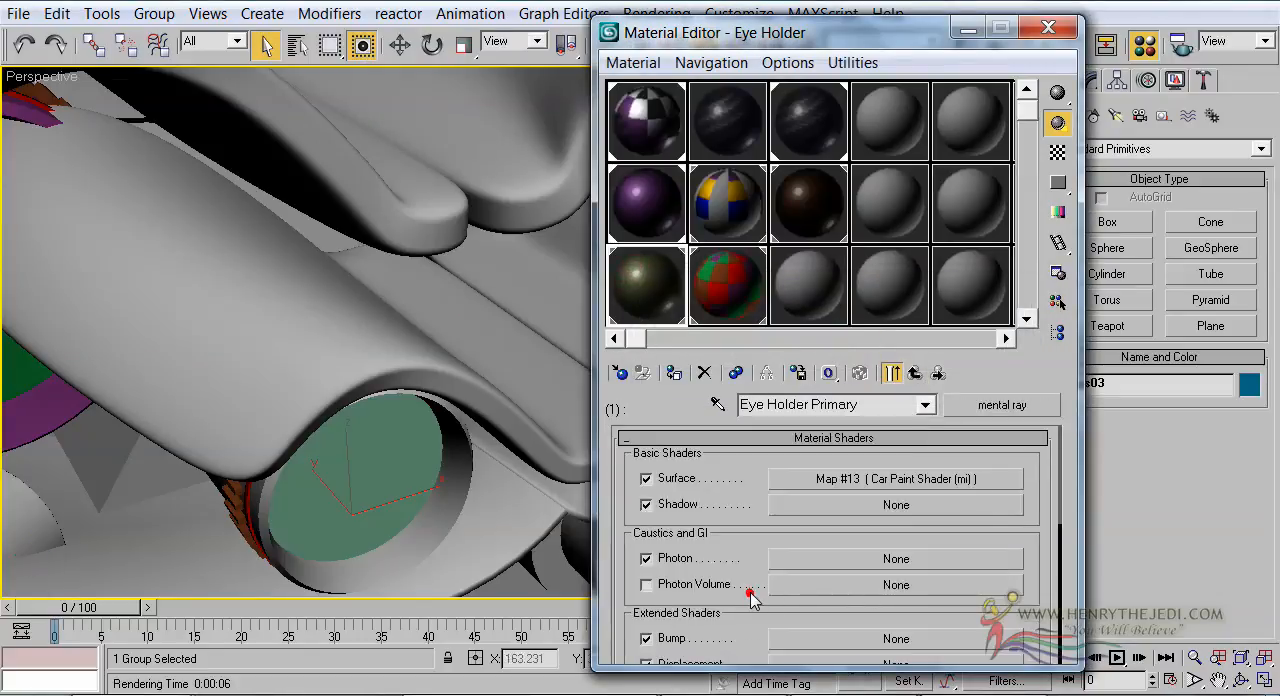
scroll(726, 600, down, 3)
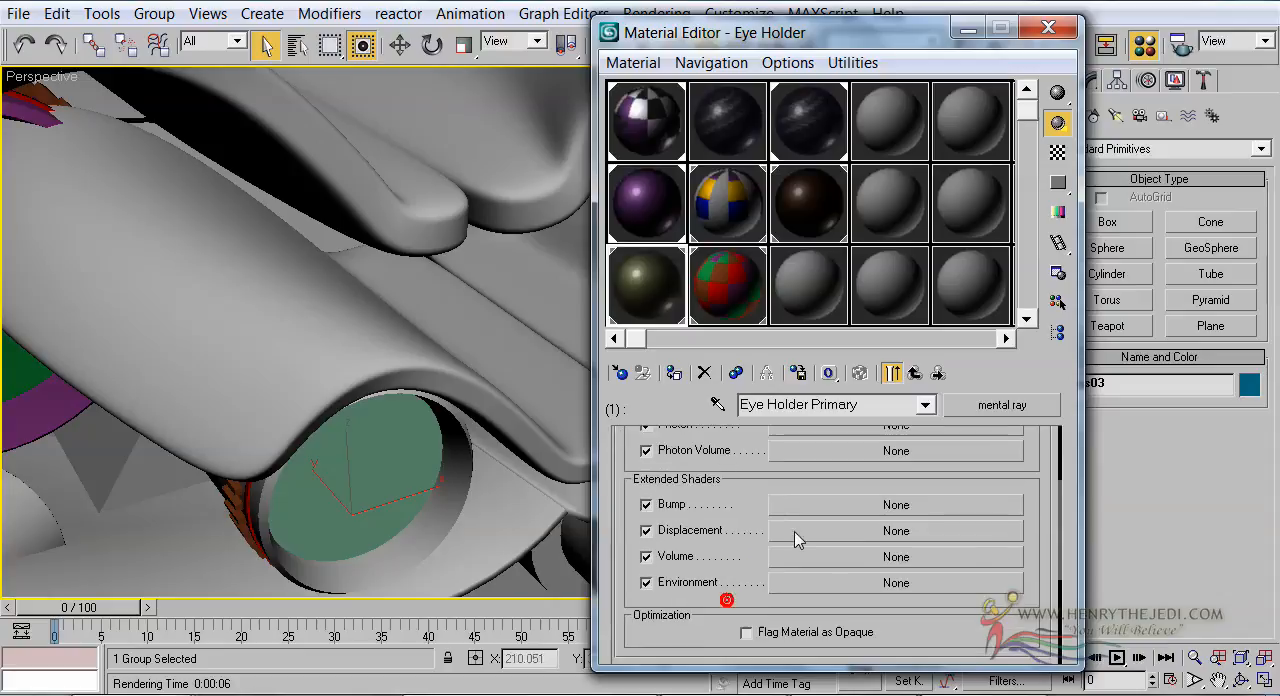
click(834, 586)
double_click(660, 155)
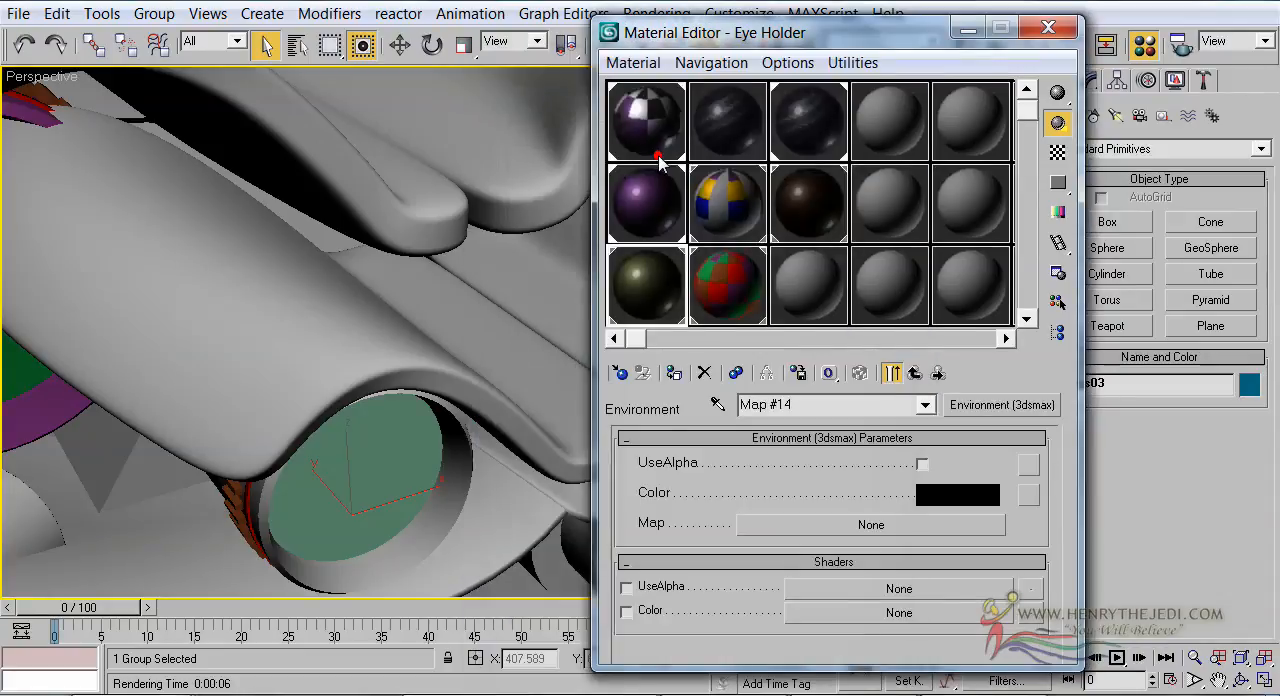
click(914, 372)
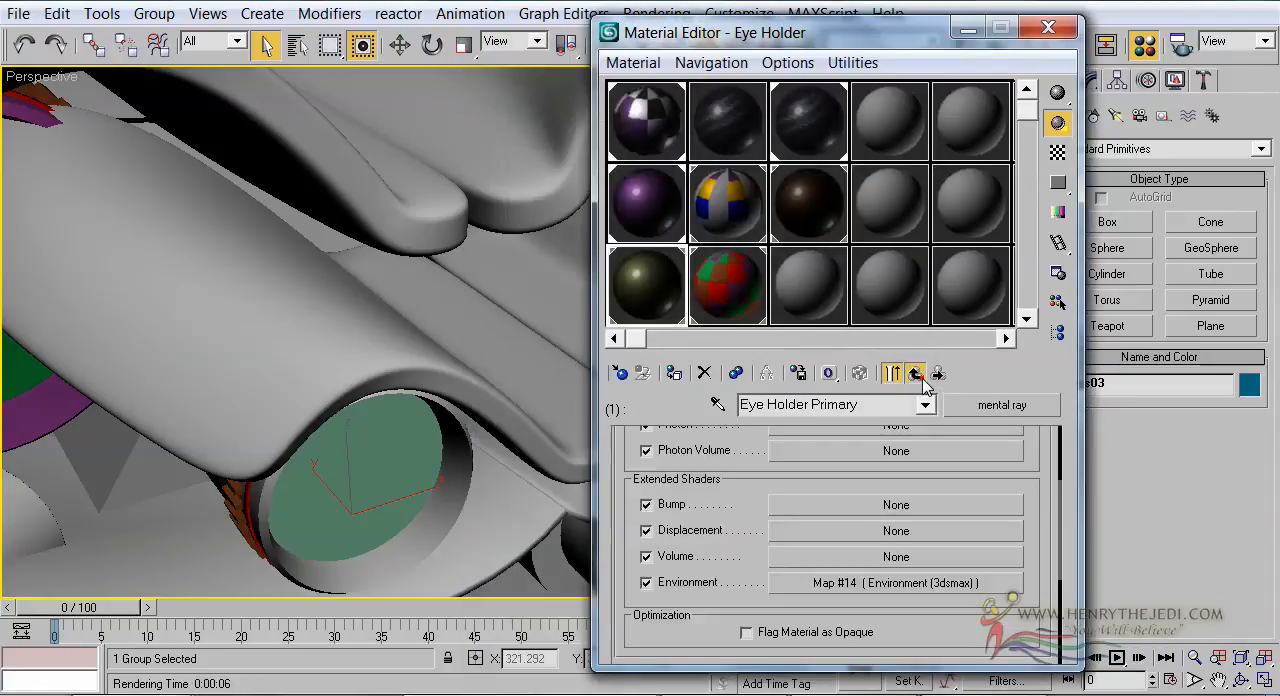
click(914, 372)
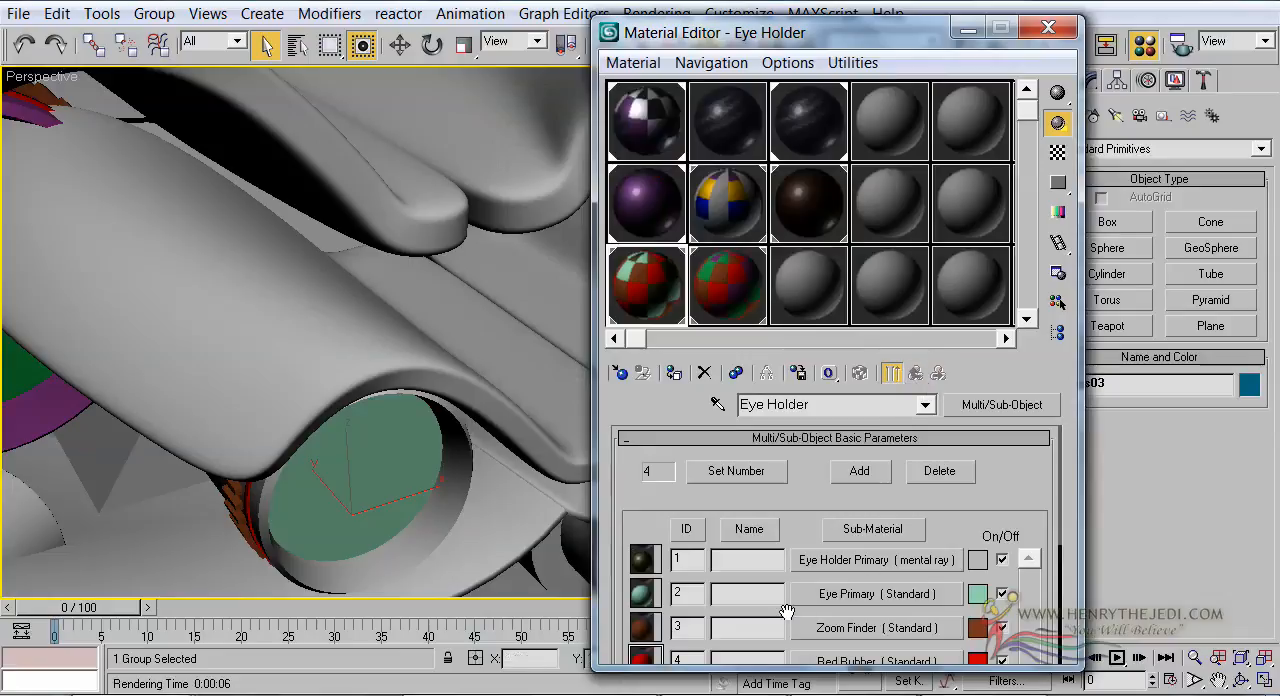
Examine the Zoom Finder sub-material's settings and the eye holder parts in the viewport, then return to the Eye Holder sub-material list
drag(778, 610, 778, 598)
alt+middle_drag(420, 580, 477, 500)
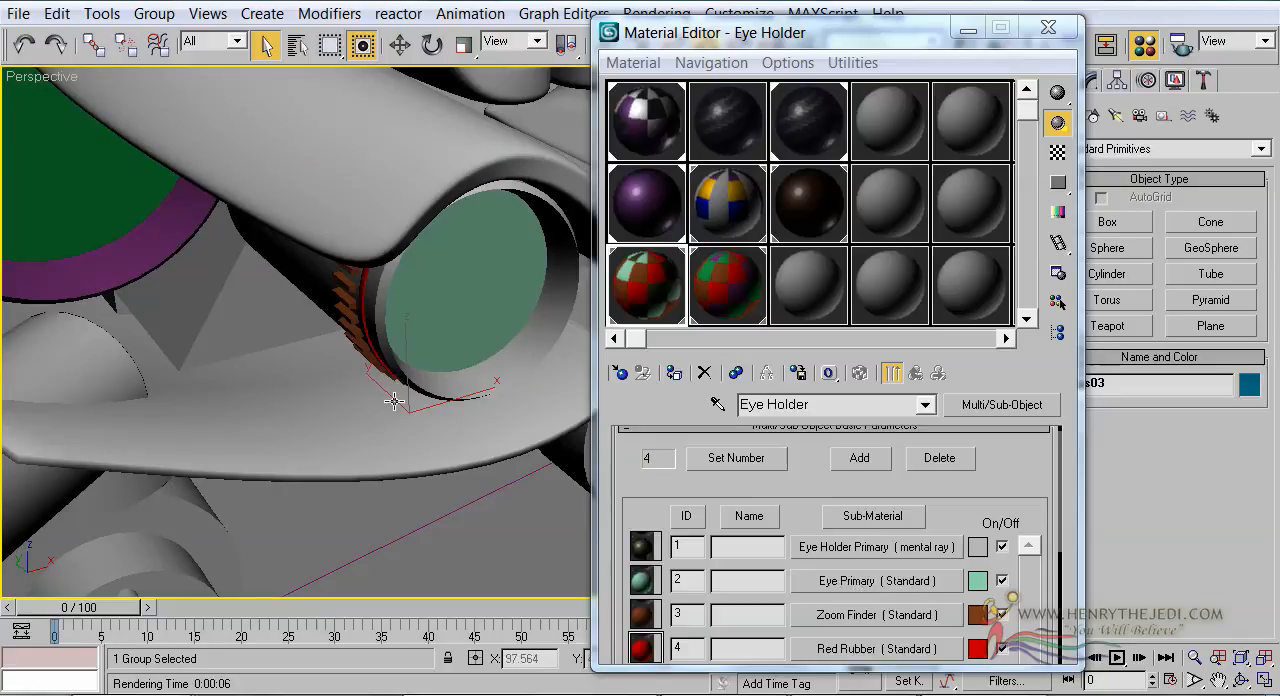
click(827, 615)
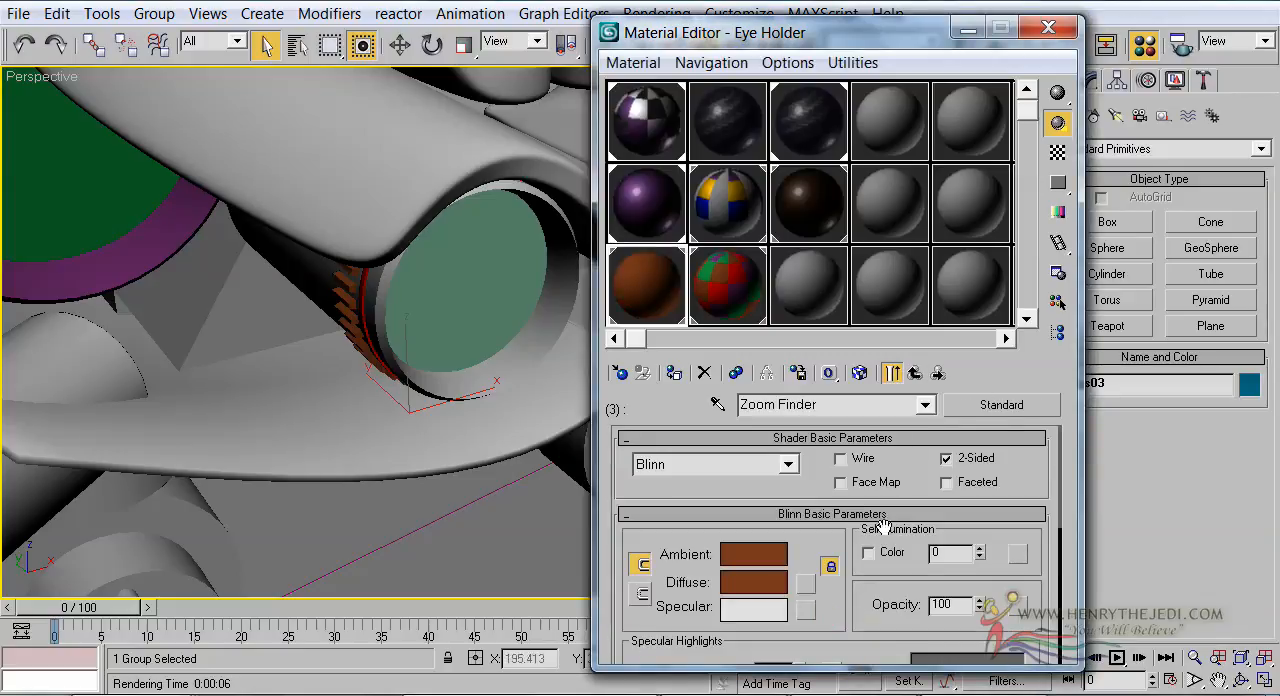
middle_drag(382, 316, 391, 349)
scroll(391, 349, up, 3)
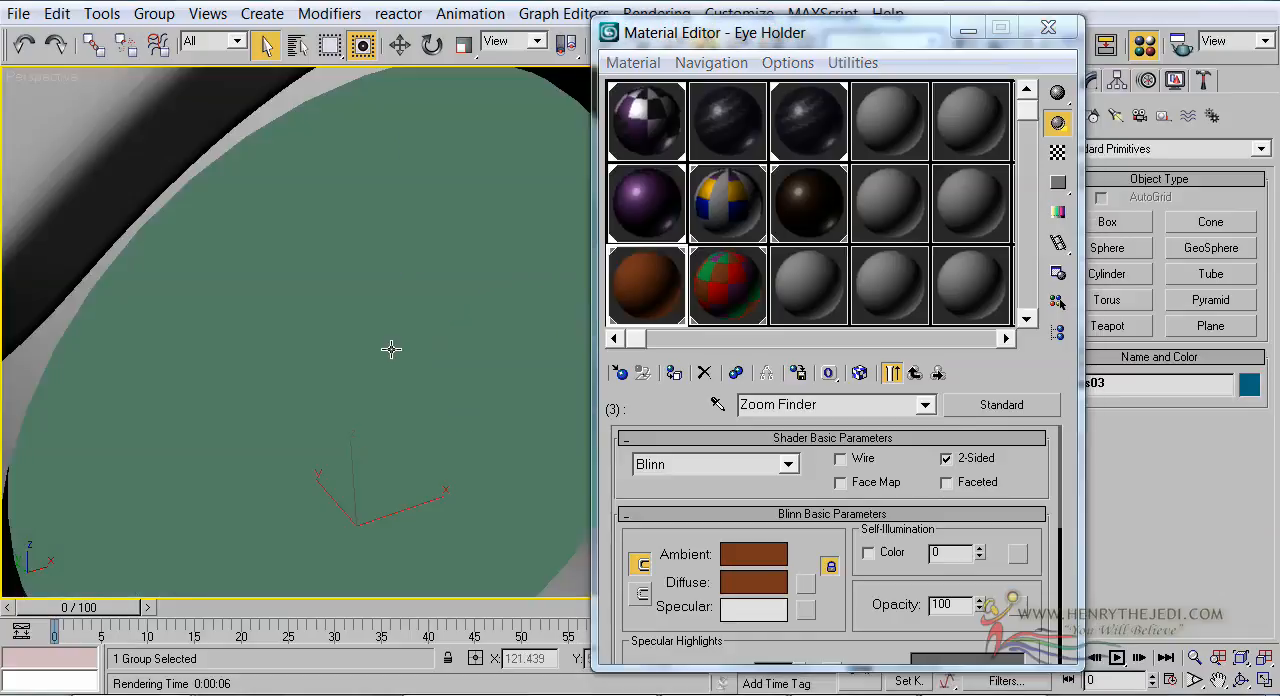
scroll(391, 349, down, 3)
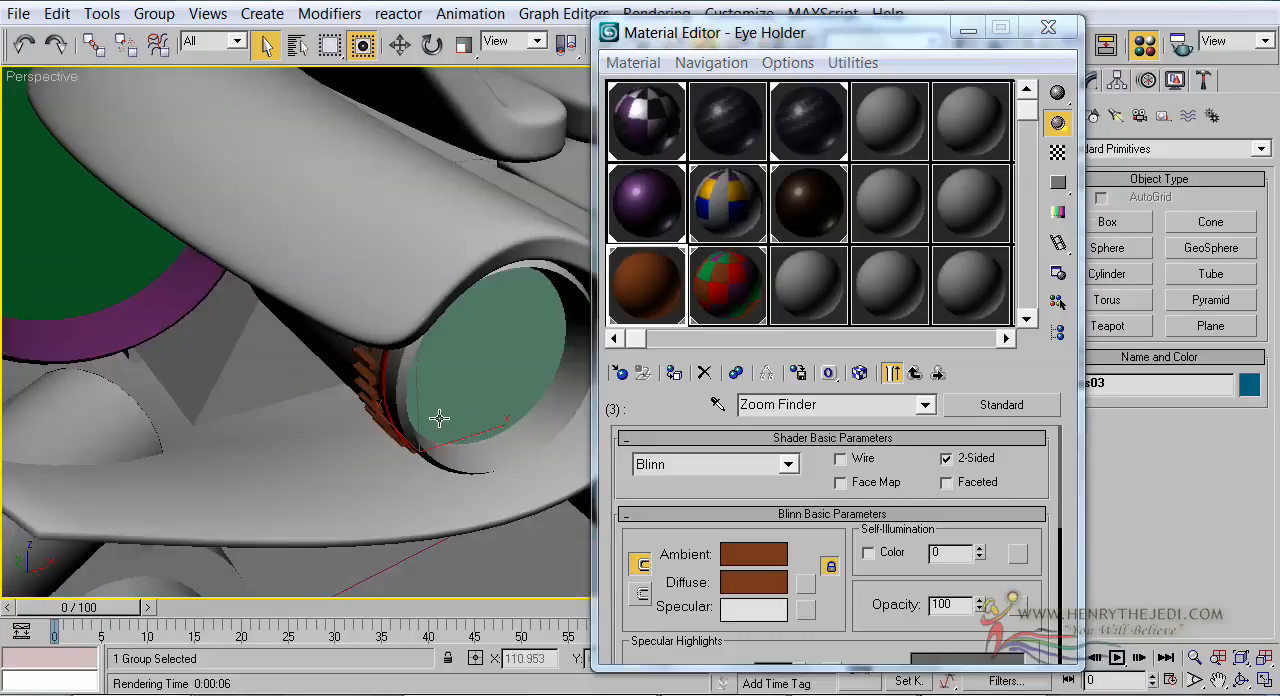
click(915, 373)
Raise the Specular Level of the Eye Holder's Red Rubber sub-material to 88
scroll(729, 608, down, 2)
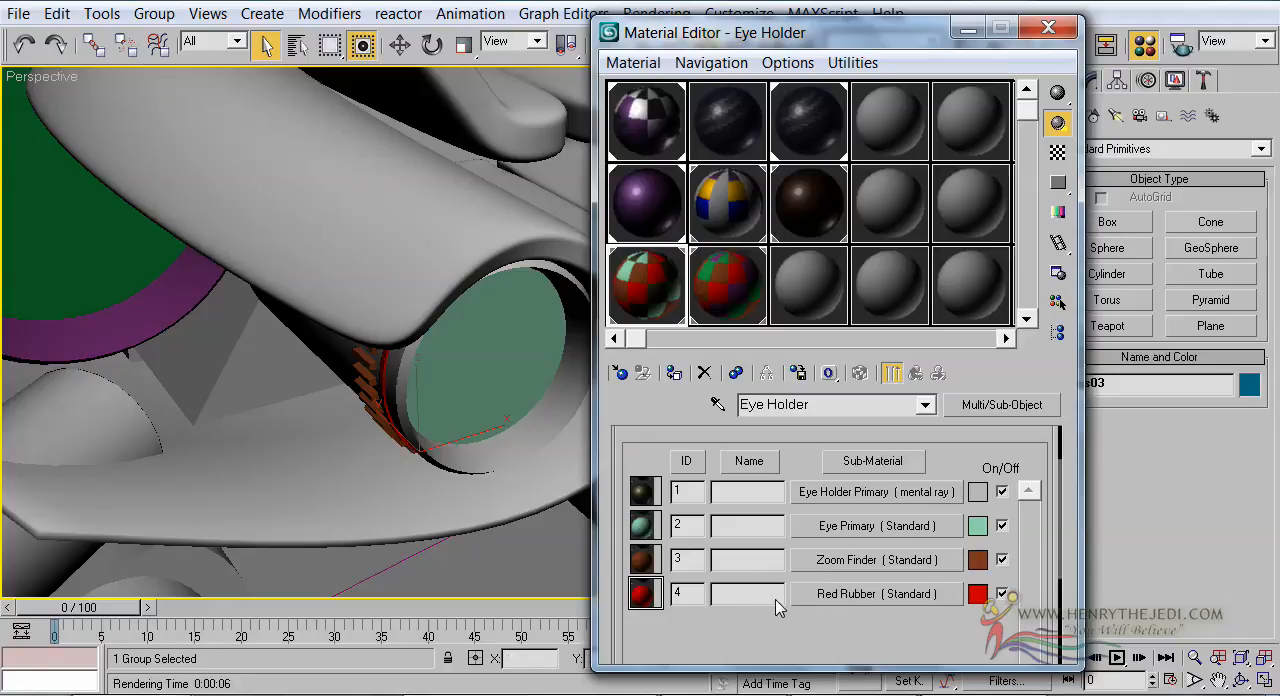
click(814, 594)
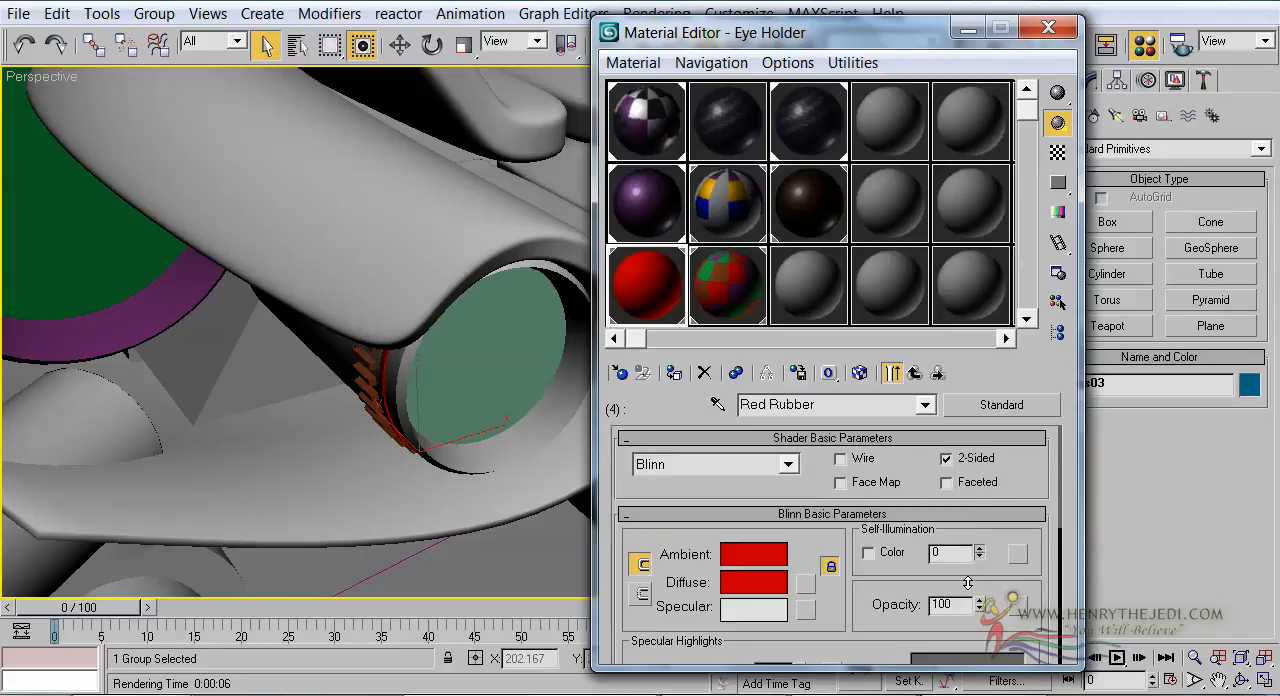
scroll(950, 570, down, 3)
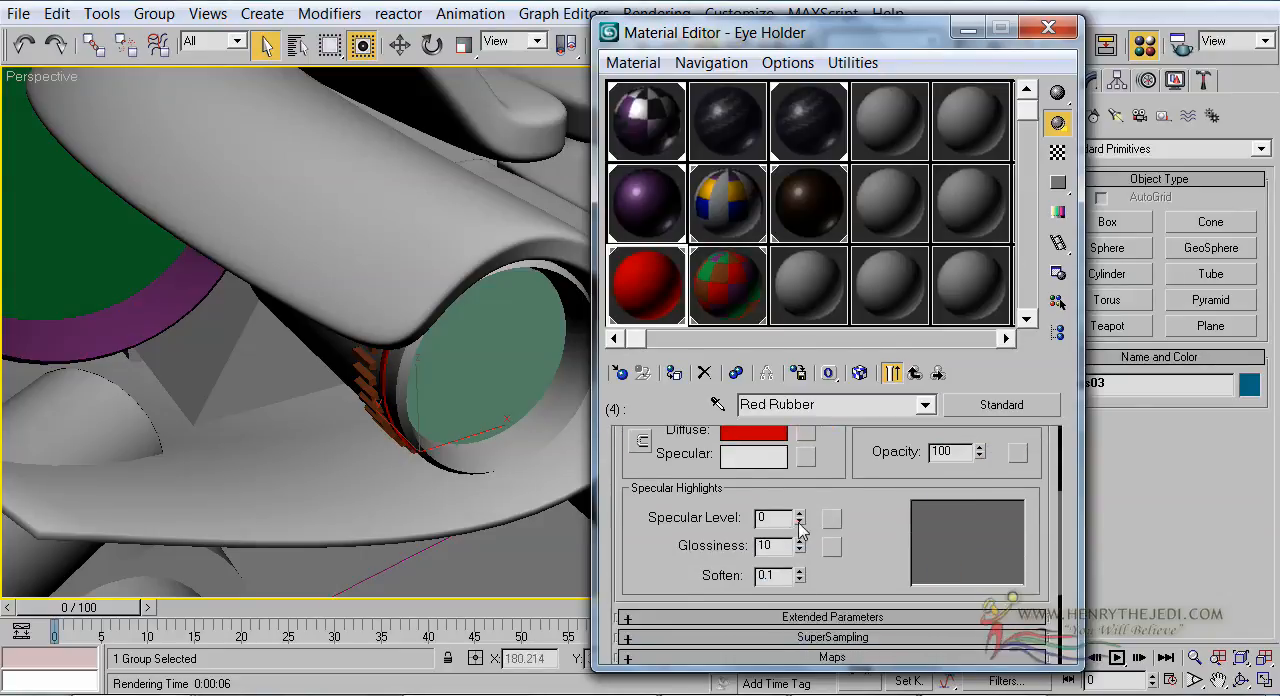
drag(799, 521, 798, 500)
middle_drag(462, 367, 471, 377)
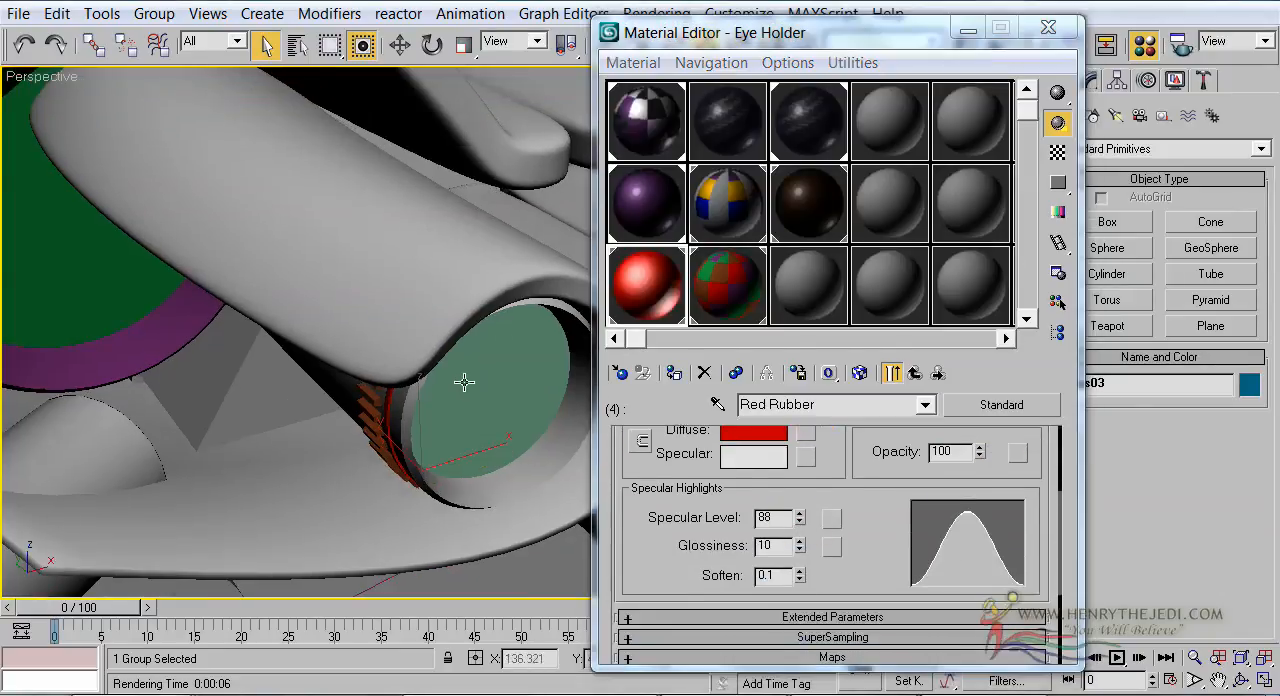
Change the Eye Holder's Zoom Finder sub-material to mental ray and assign a Car Paint Shader (mi) to its Surface
click(914, 374)
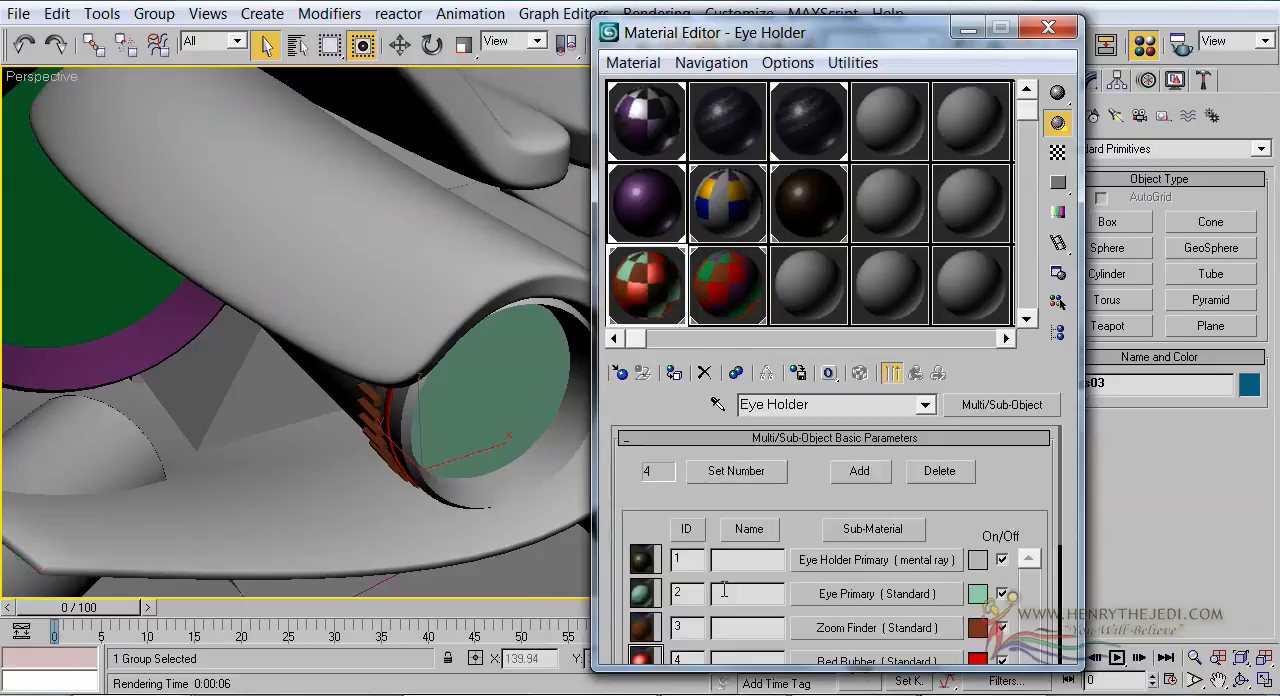
scroll(755, 623, down, 2)
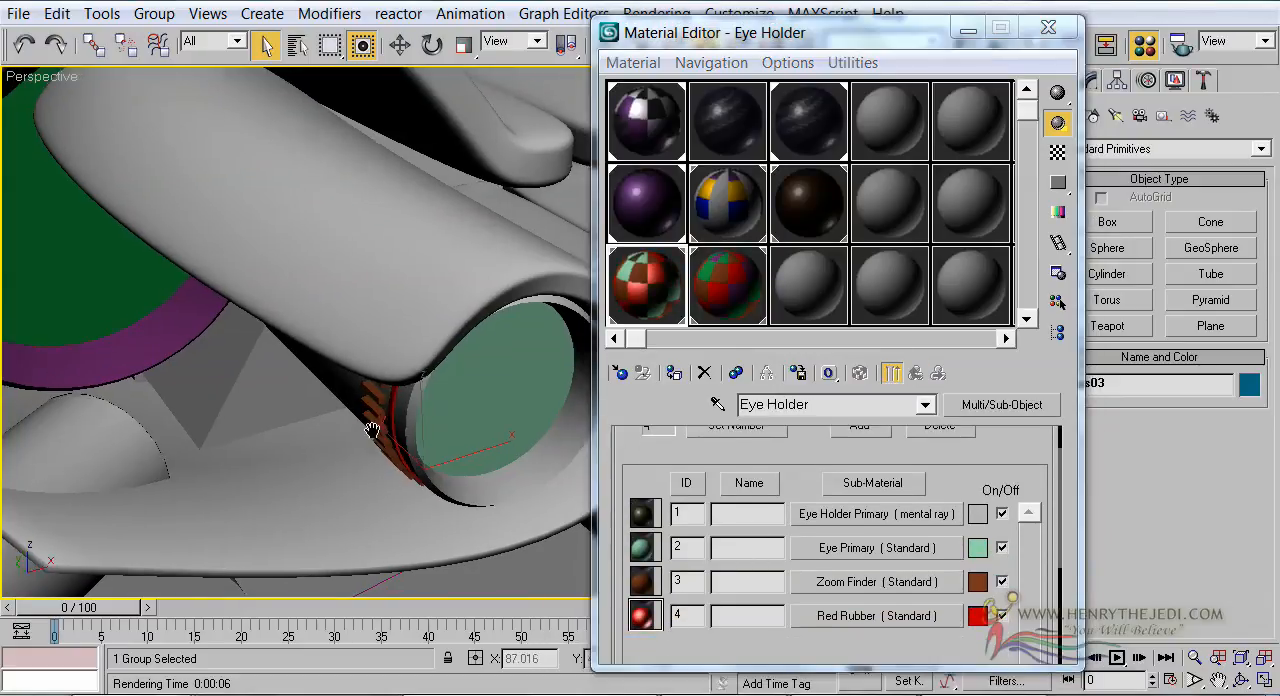
scroll(376, 420, up, 5)
scroll(375, 424, down, 5)
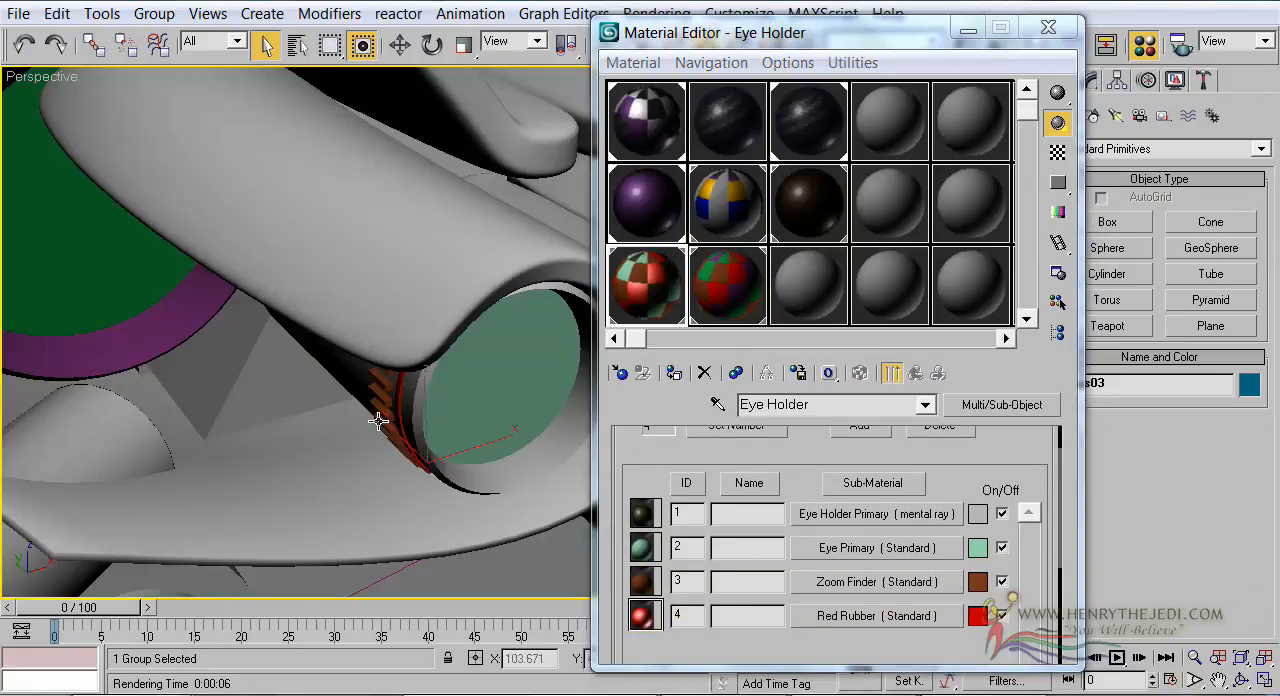
click(860, 582)
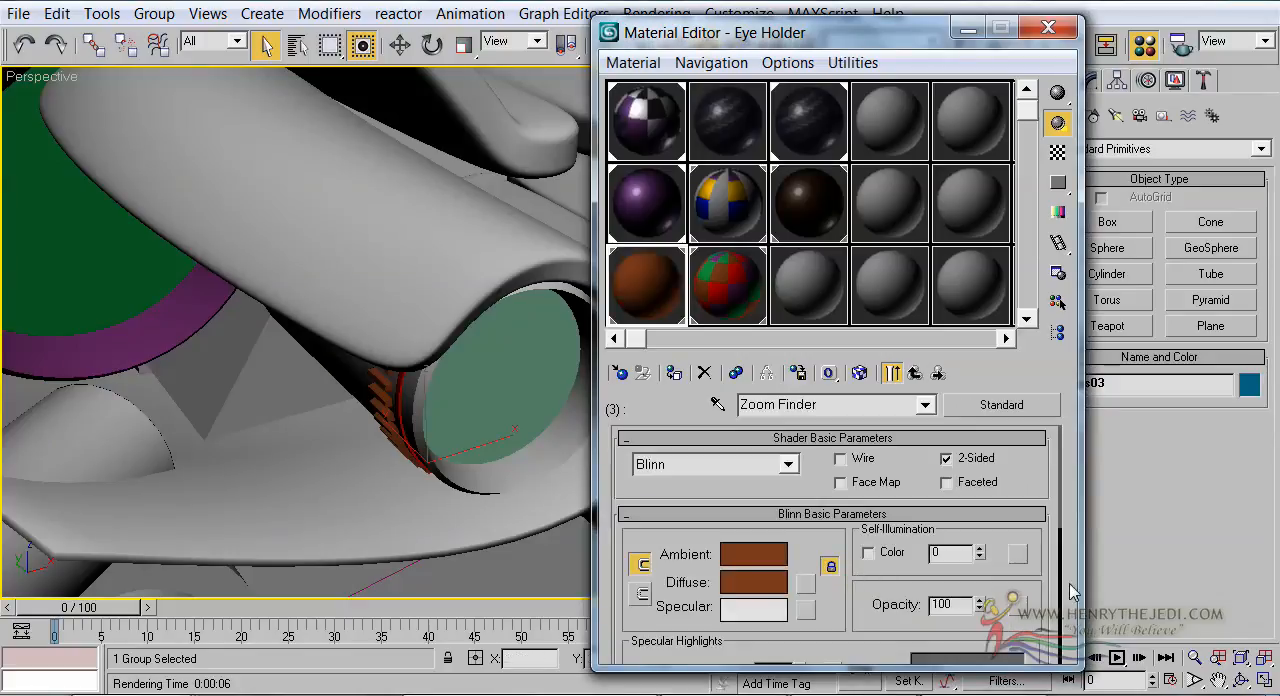
click(1038, 404)
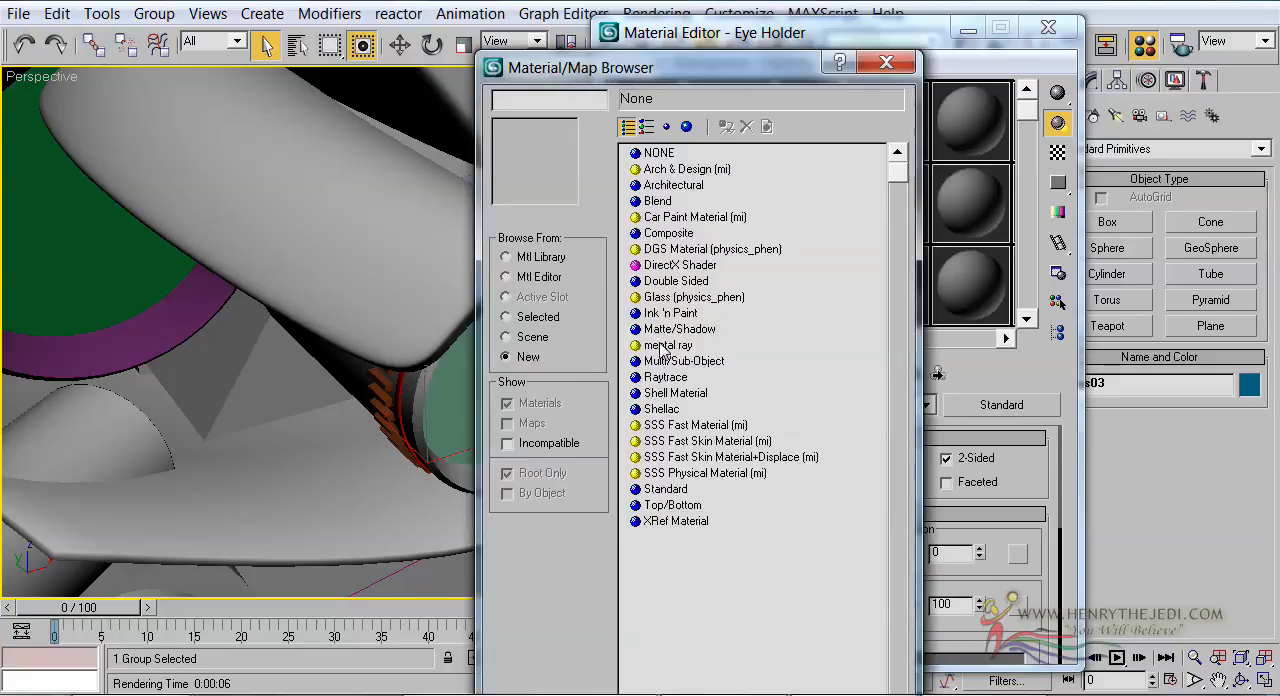
click(886, 62)
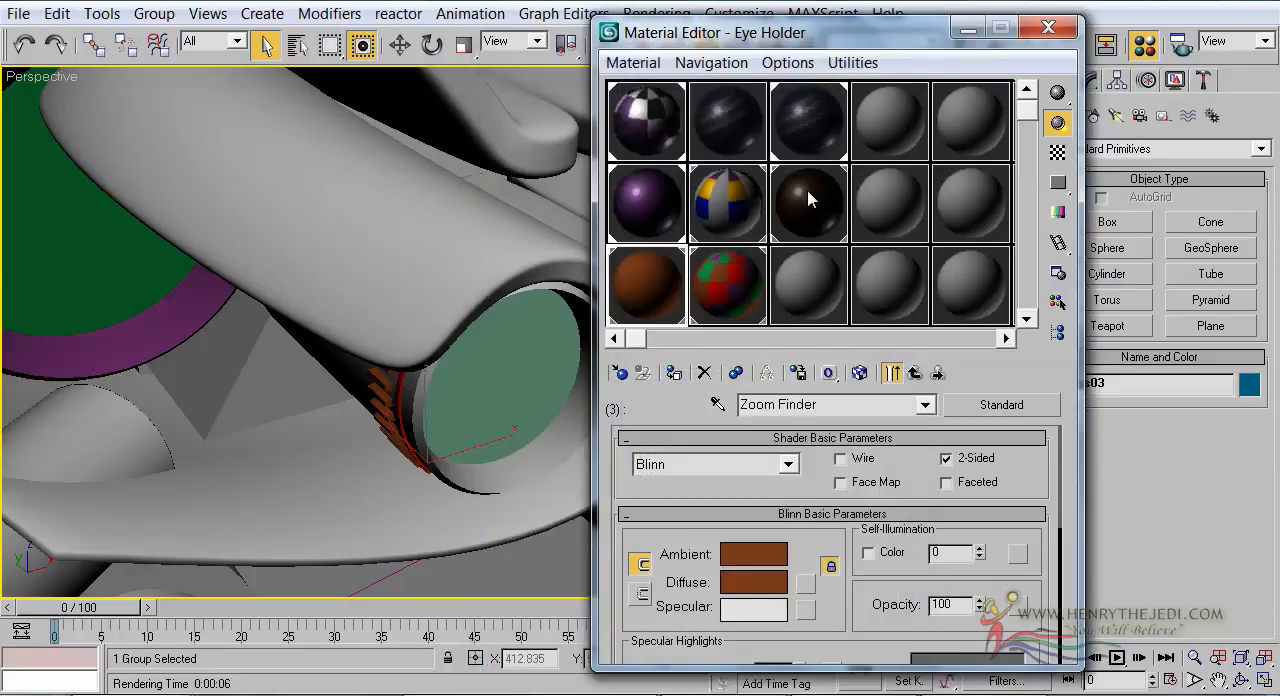
click(996, 410)
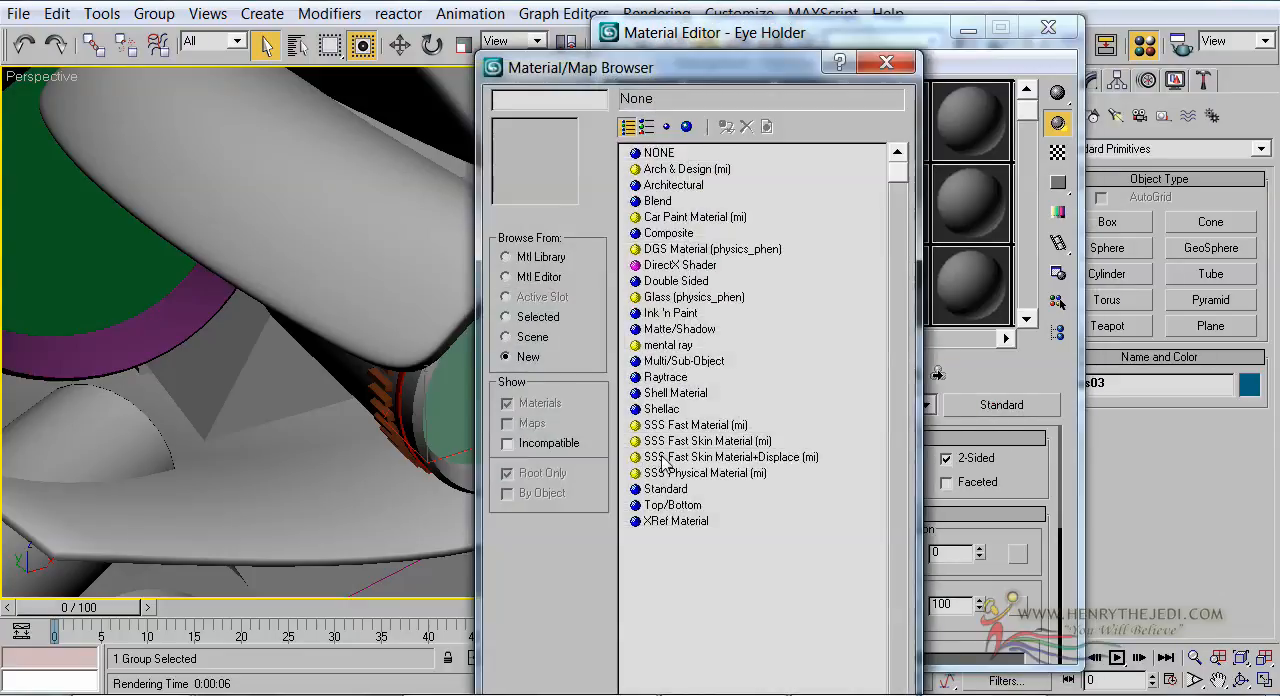
double_click(683, 346)
click(848, 478)
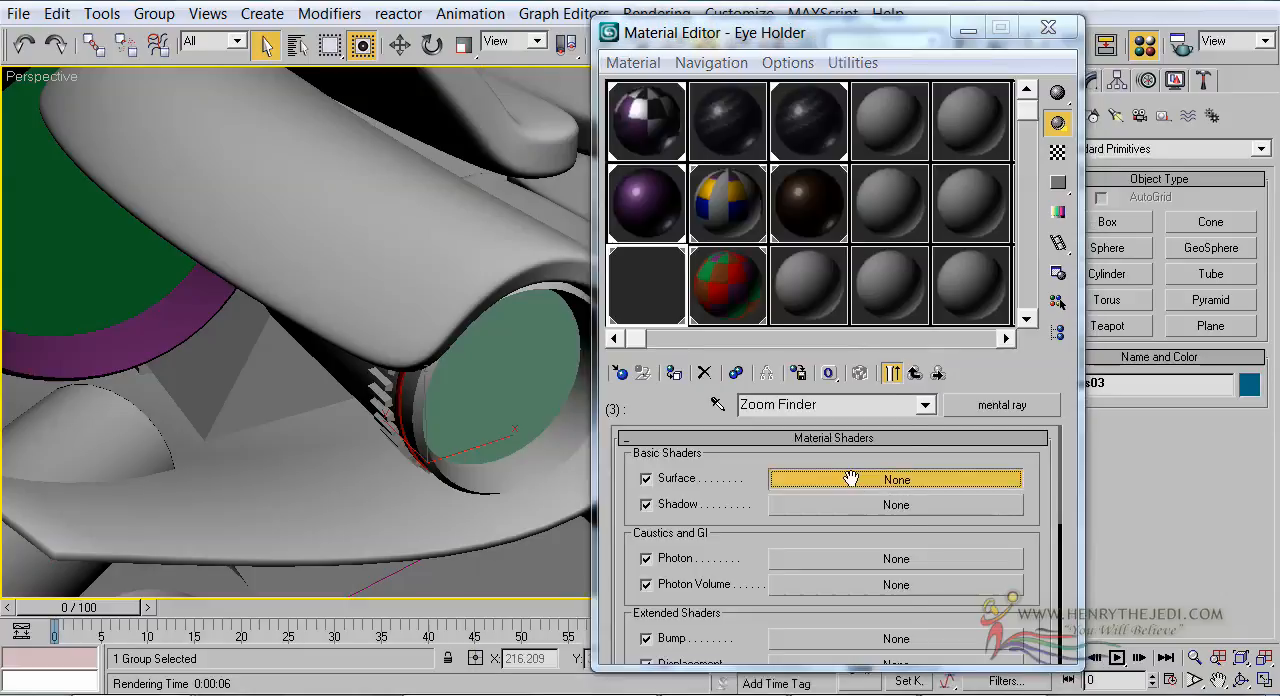
double_click(693, 217)
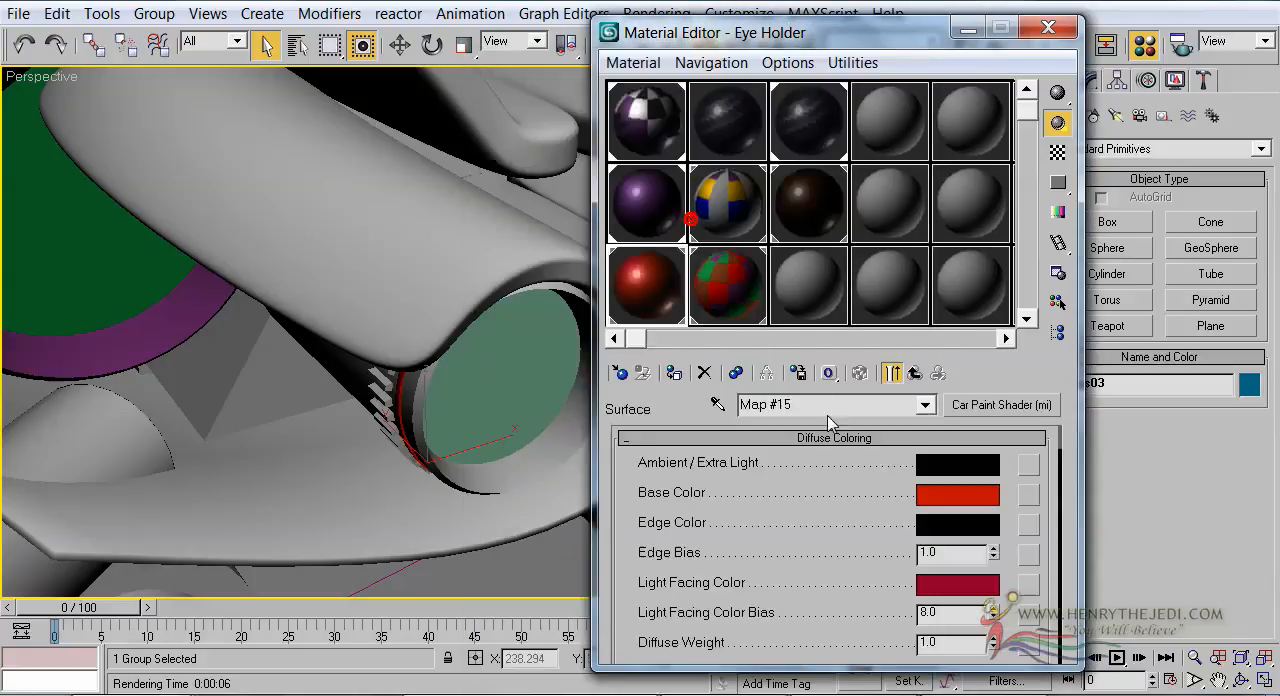
Set the Zoom Finder shader's Base Color to brown (Red 103, Green 68, Blue 39) and copy it to the Light Facing Color
click(935, 509)
drag(405, 112, 414, 206)
click(427, 244)
click(637, 162)
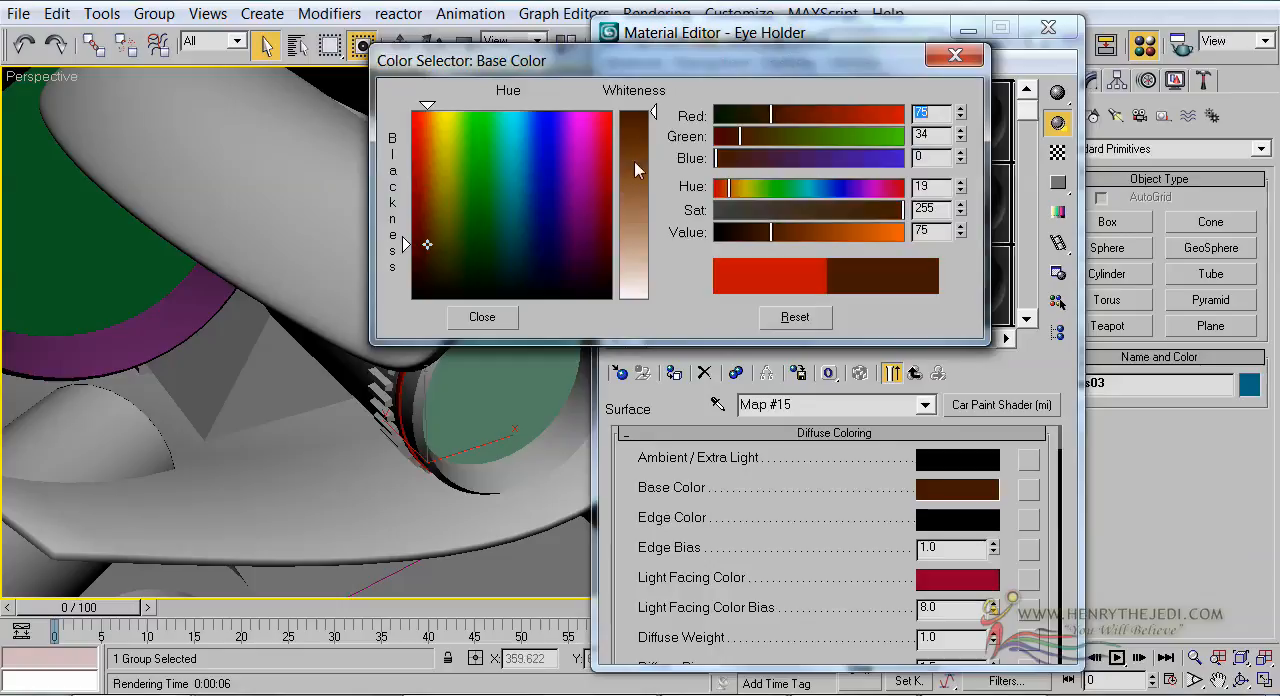
drag(636, 155, 636, 141)
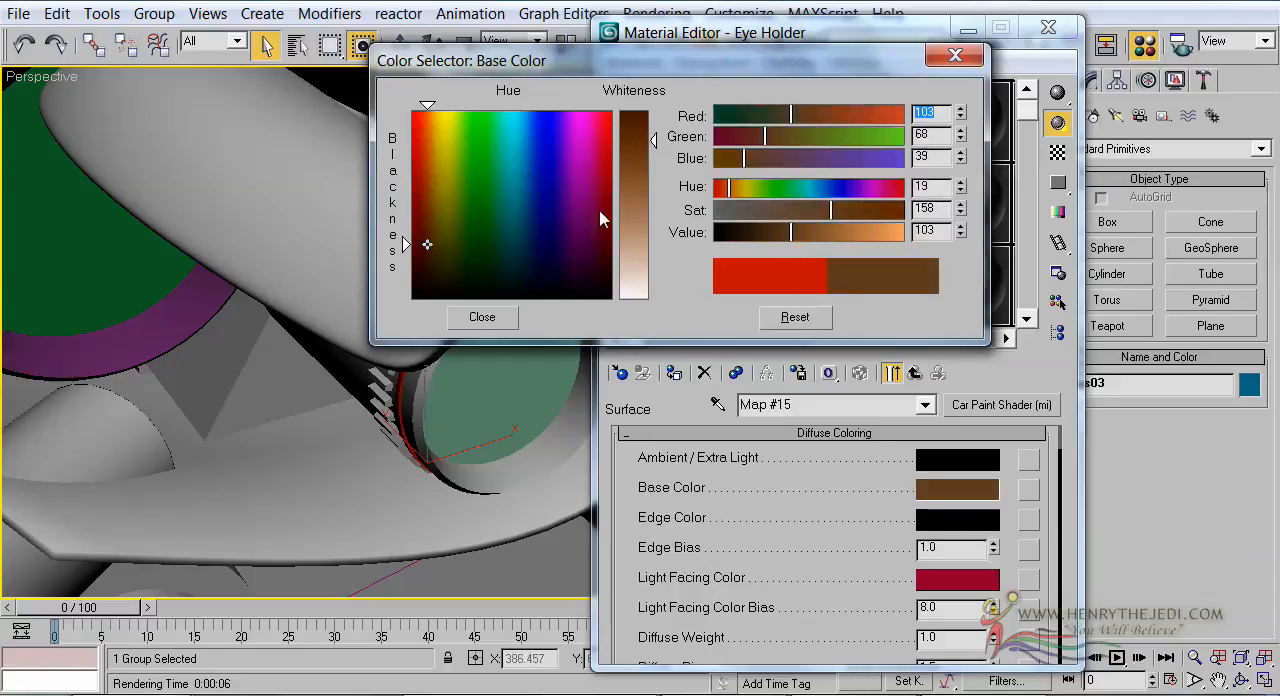
click(482, 316)
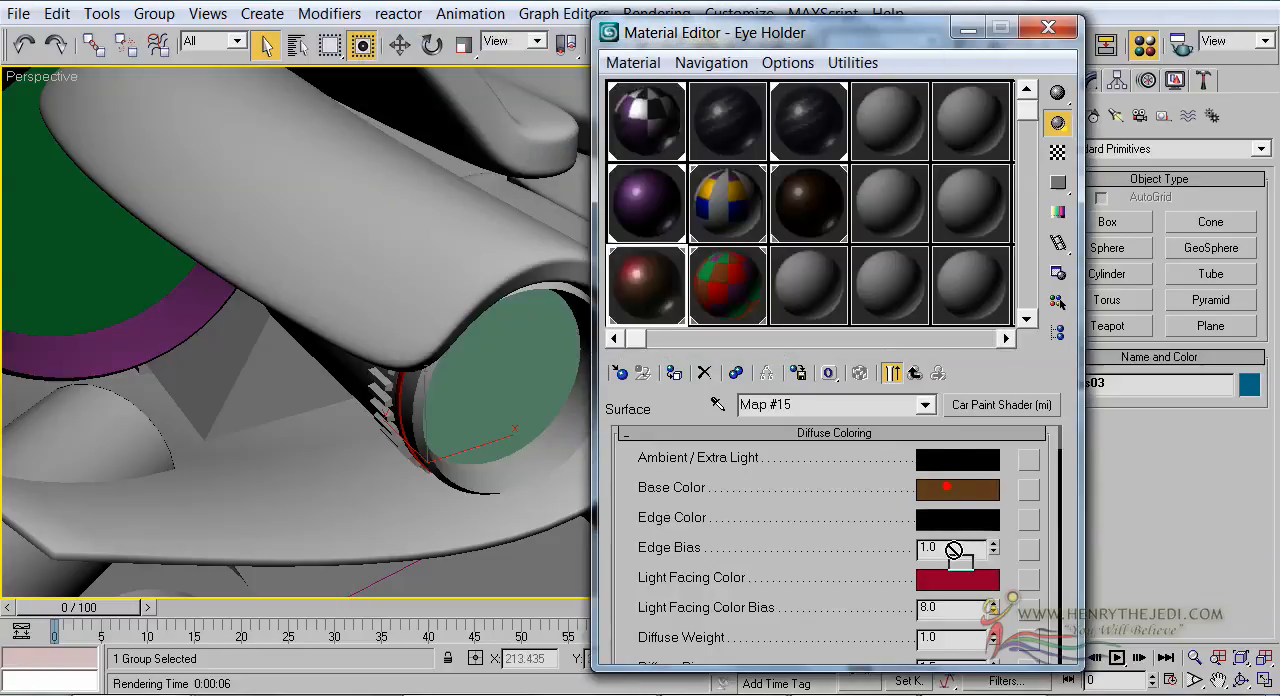
drag(955, 582, 955, 580)
click(824, 357)
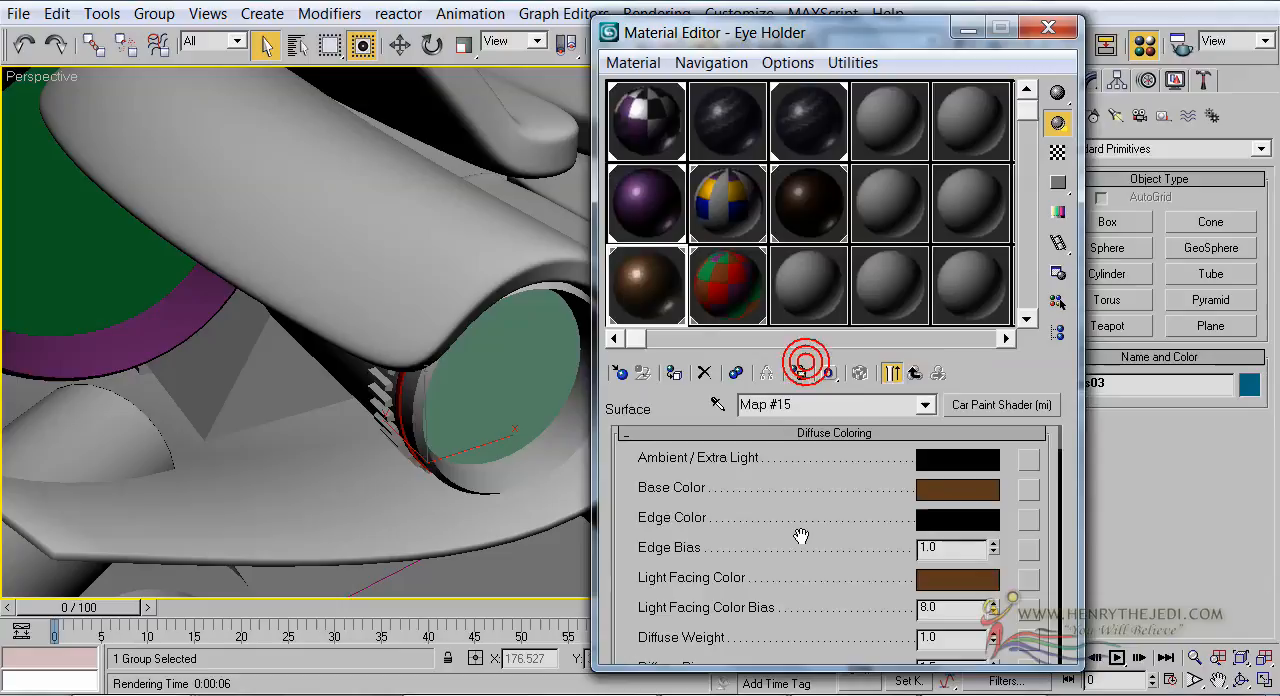
Set the Zoom Finder shader's Flake Weight to 0.0 and return to the Eye Holder sub-material list
scroll(1005, 548, down, 3)
right_click(993, 611)
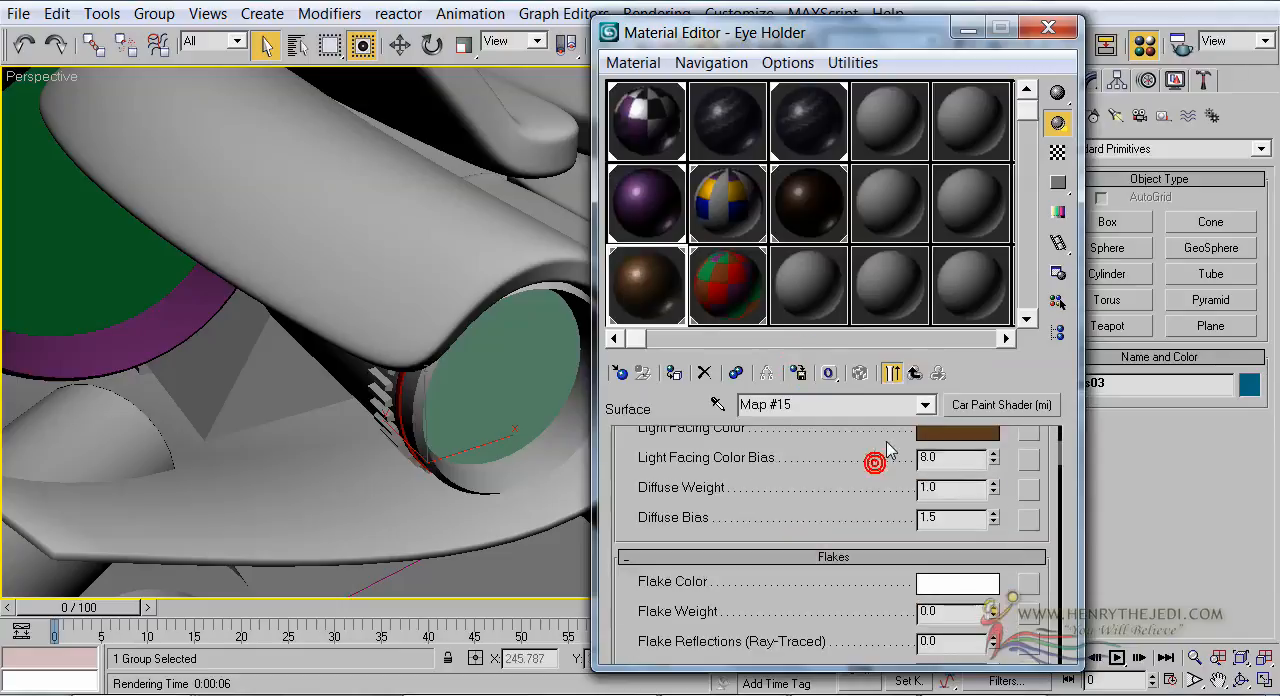
click(914, 375)
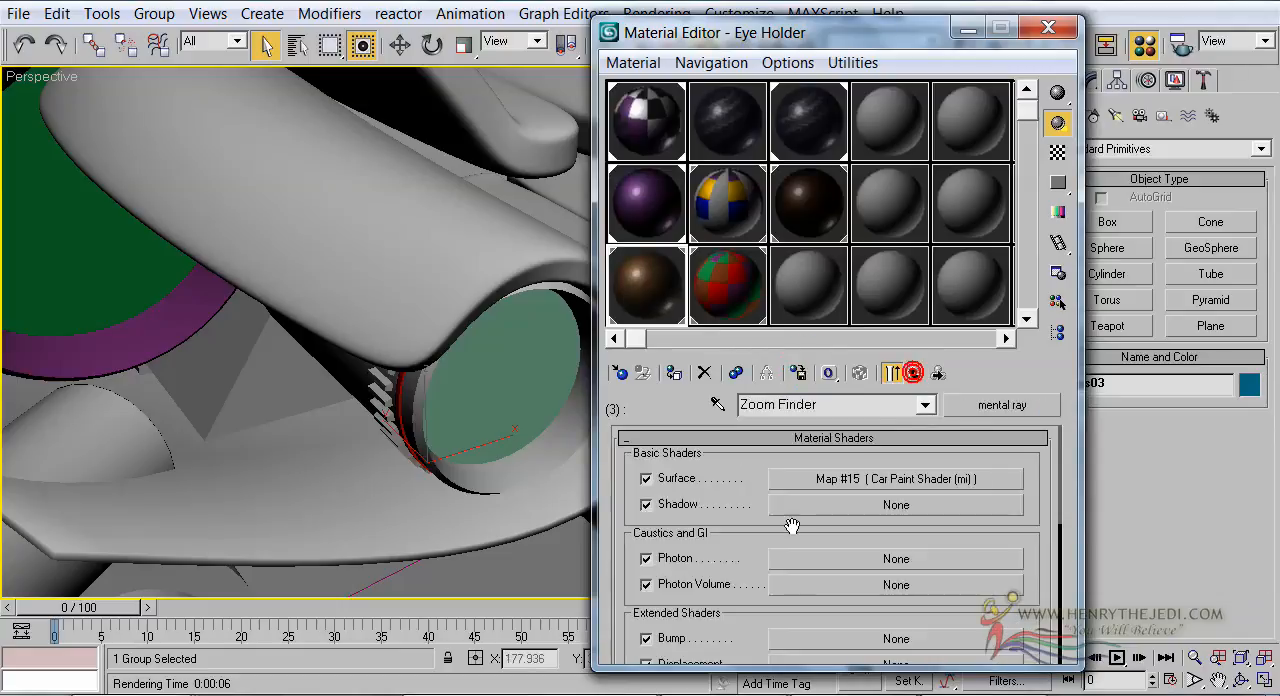
drag(729, 600, 735, 487)
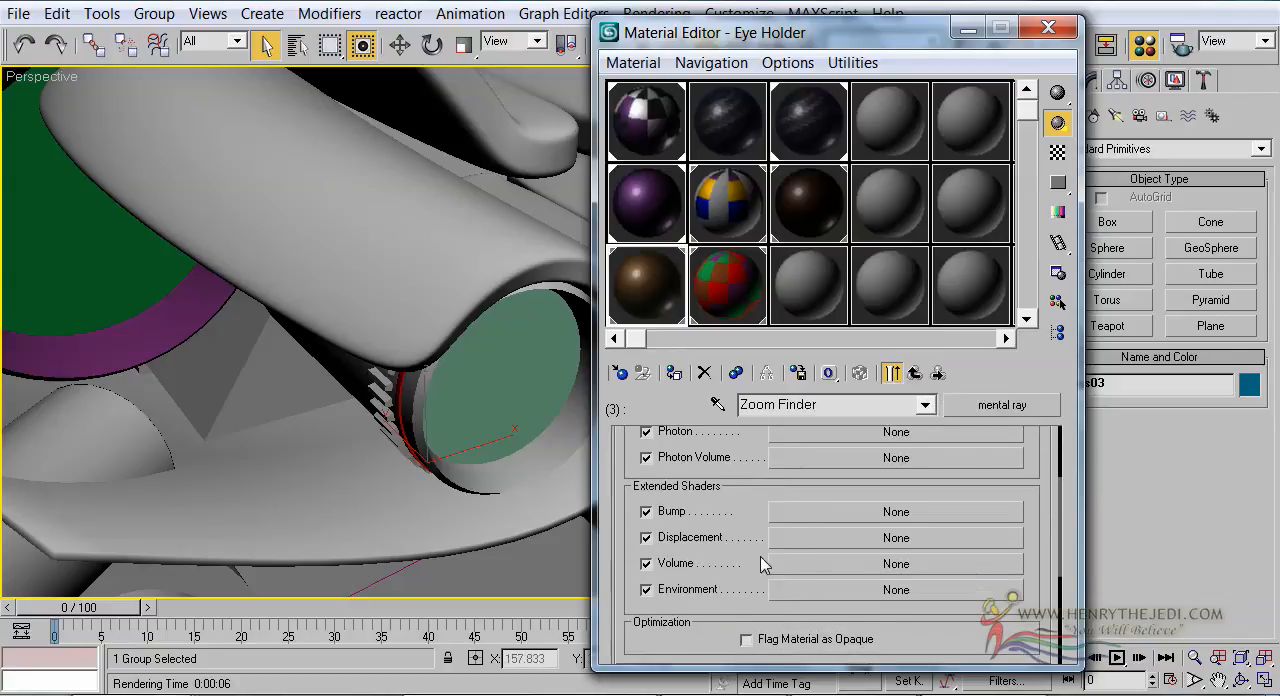
click(914, 370)
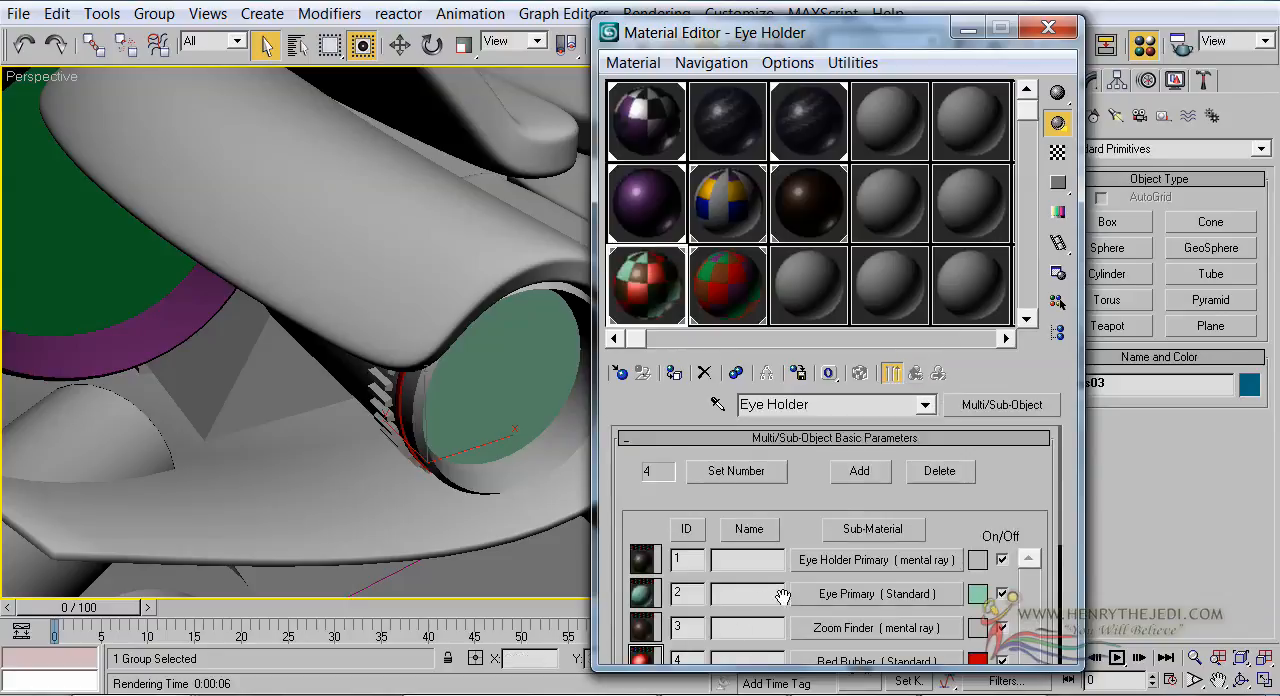
middle_drag(340, 320, 267, 302)
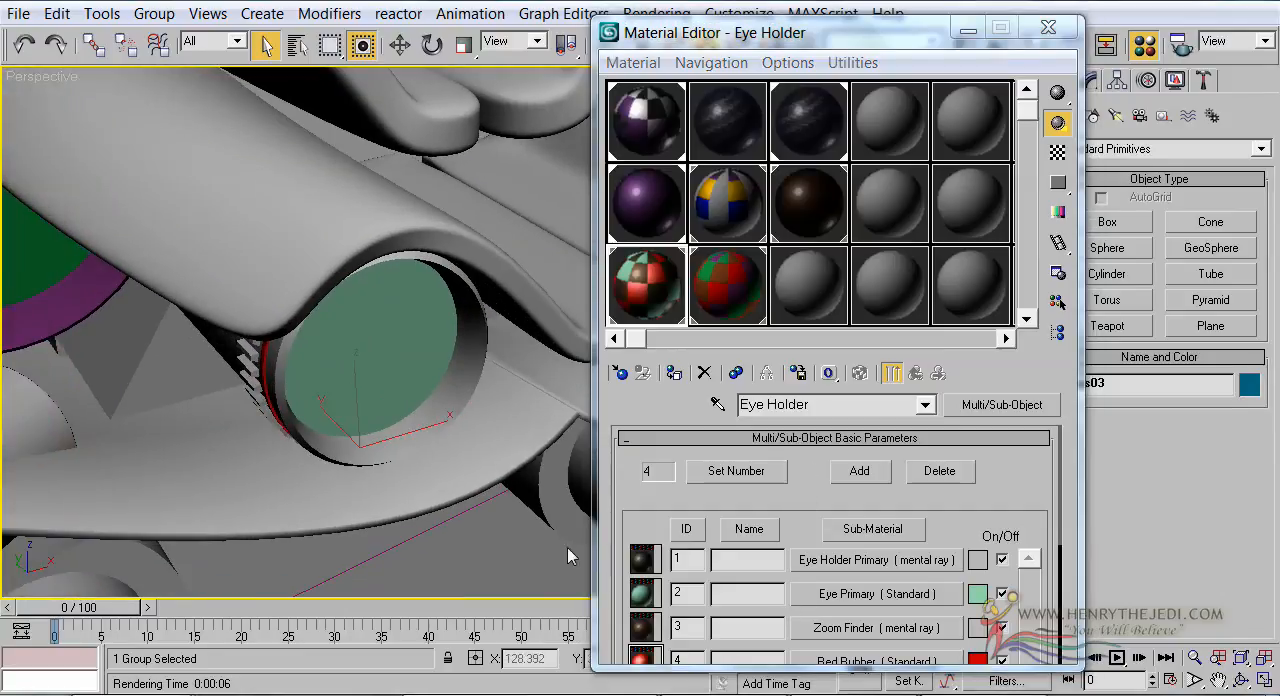
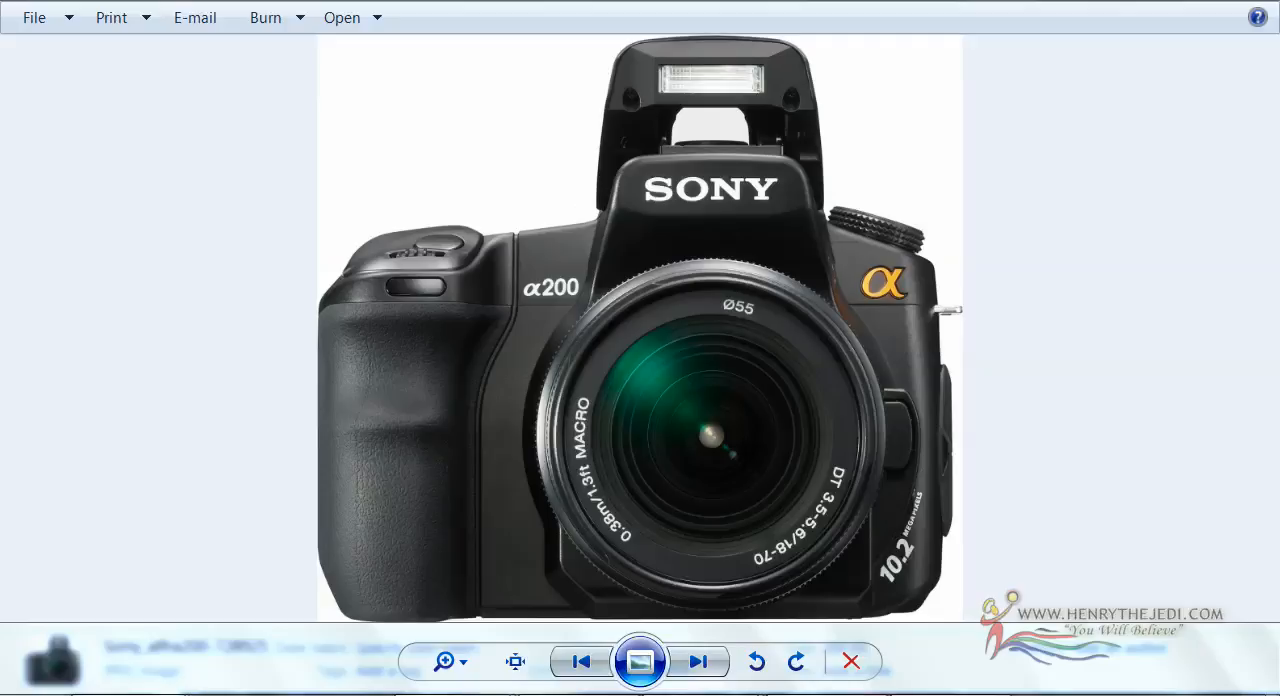
Examine the camera and lens reference photos for a front view suitable for the robot's lens
click(684, 657)
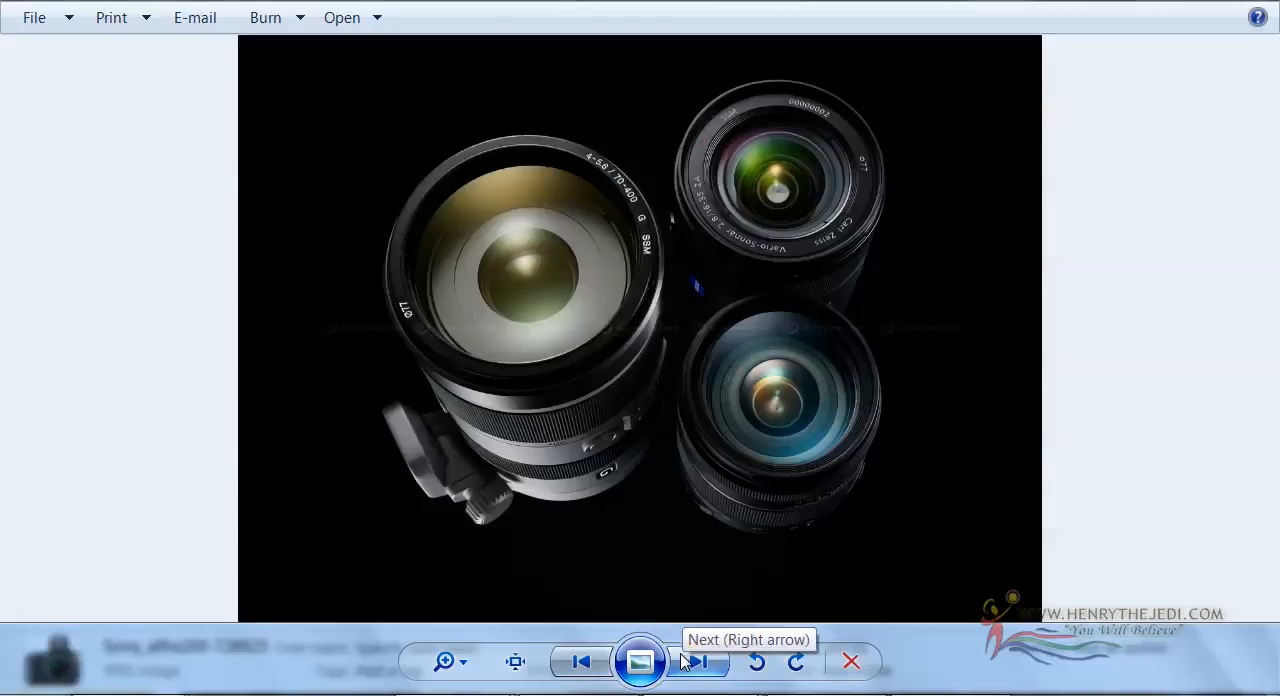
click(636, 660)
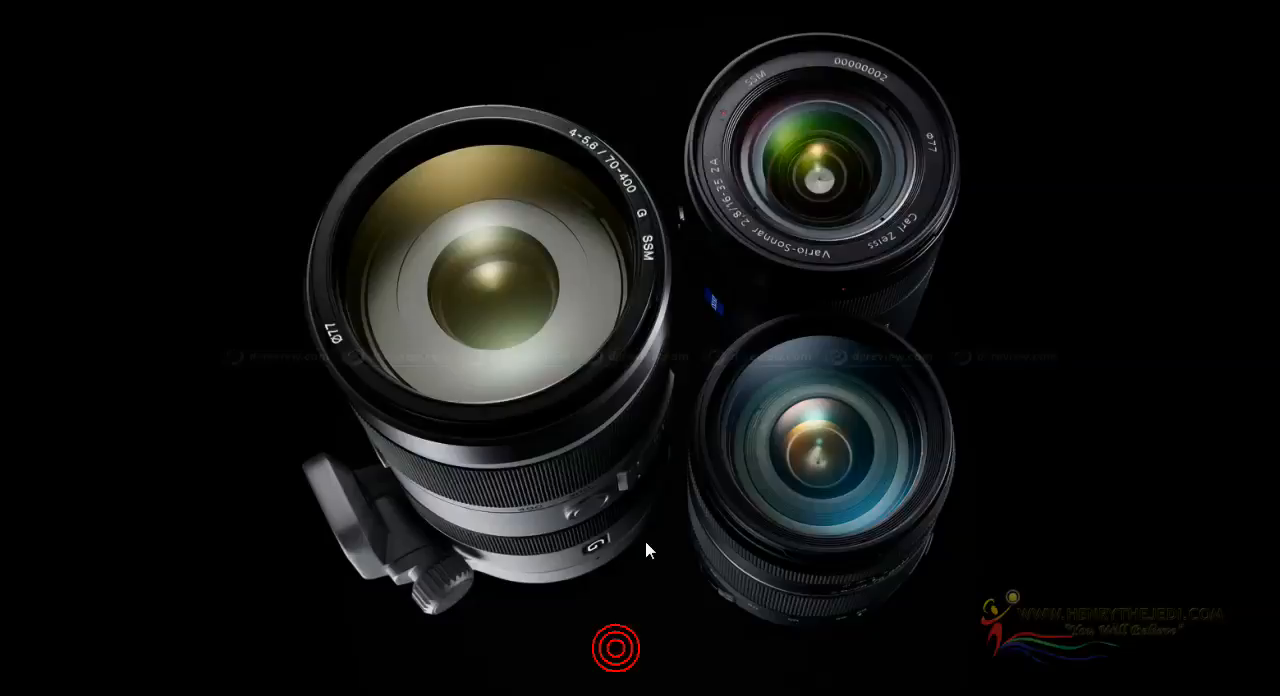
key(Escape)
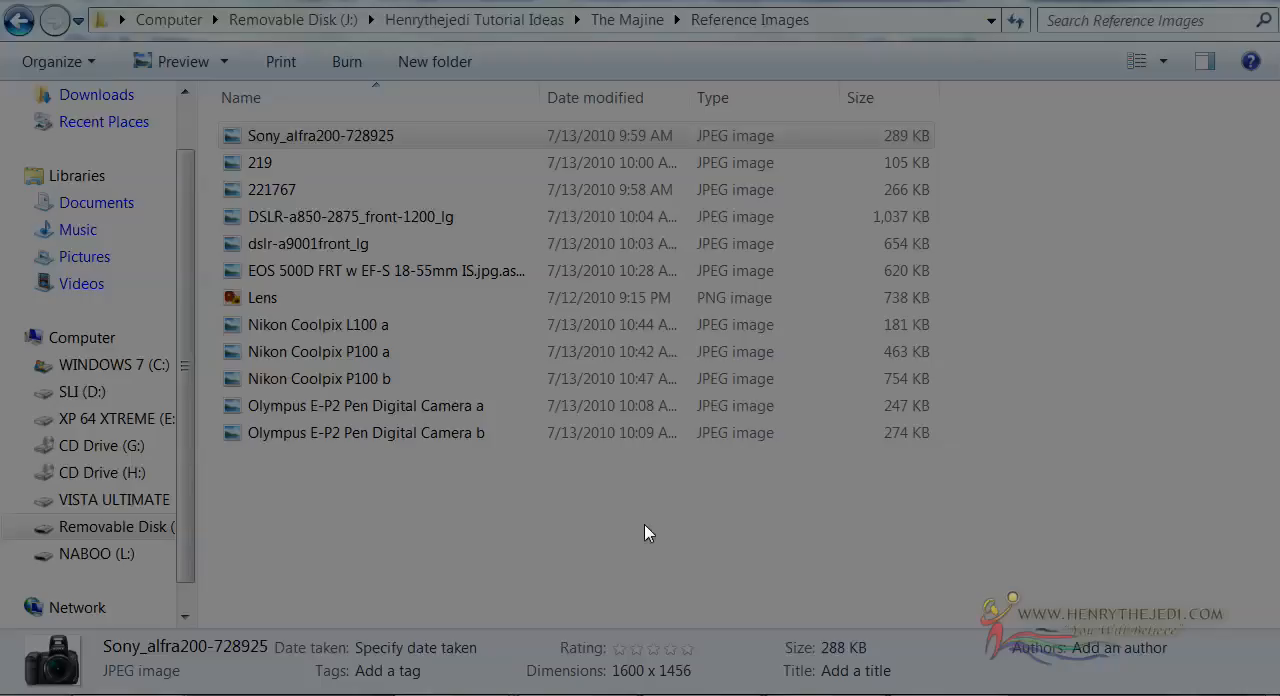
key(Right)
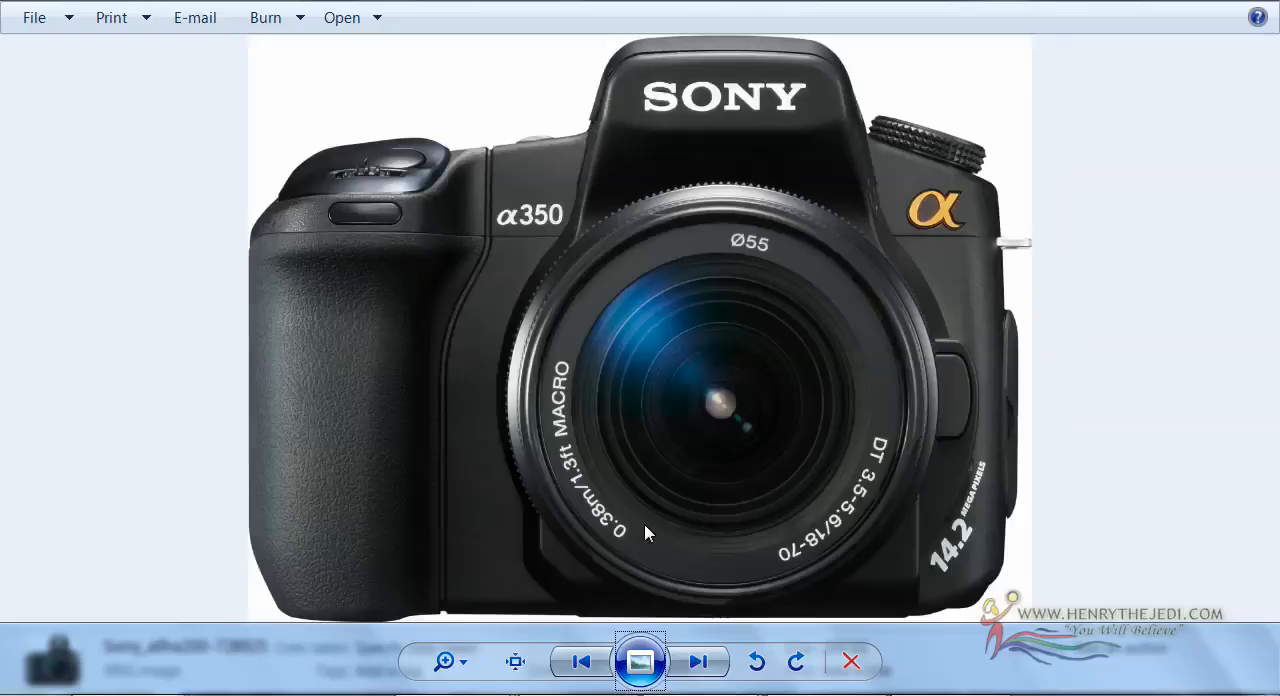
key(Right)
key(Right)
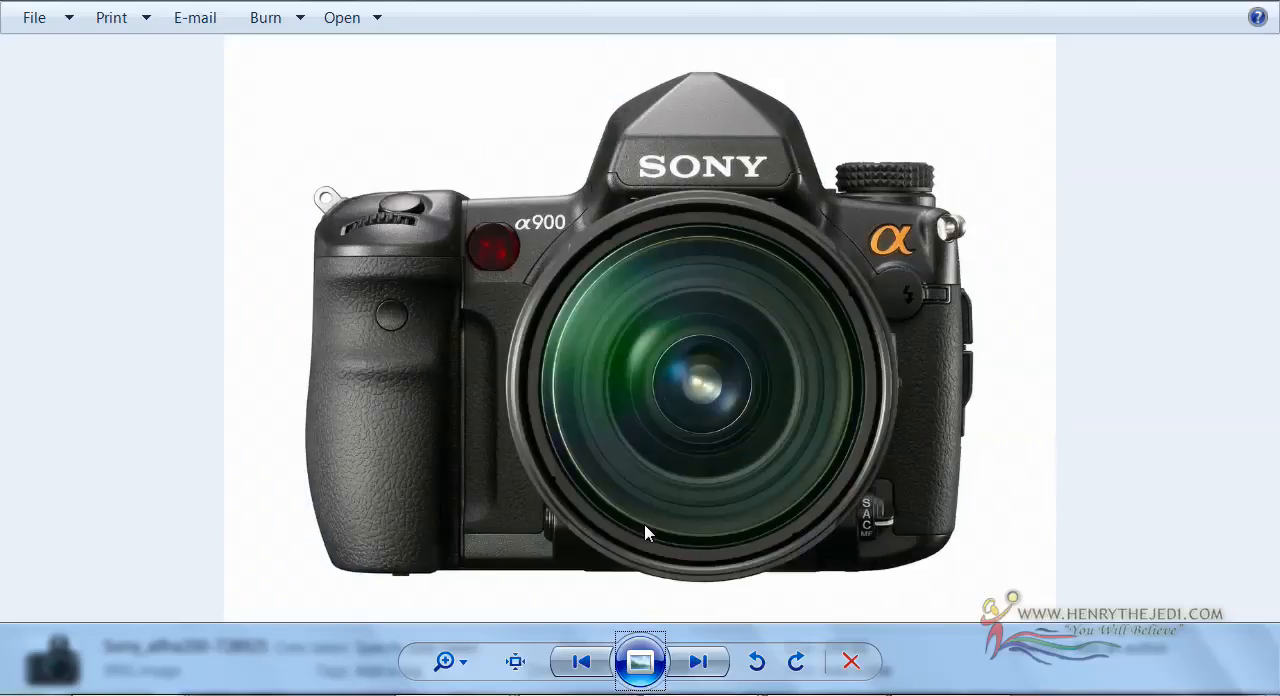
key(Right)
key(Right)
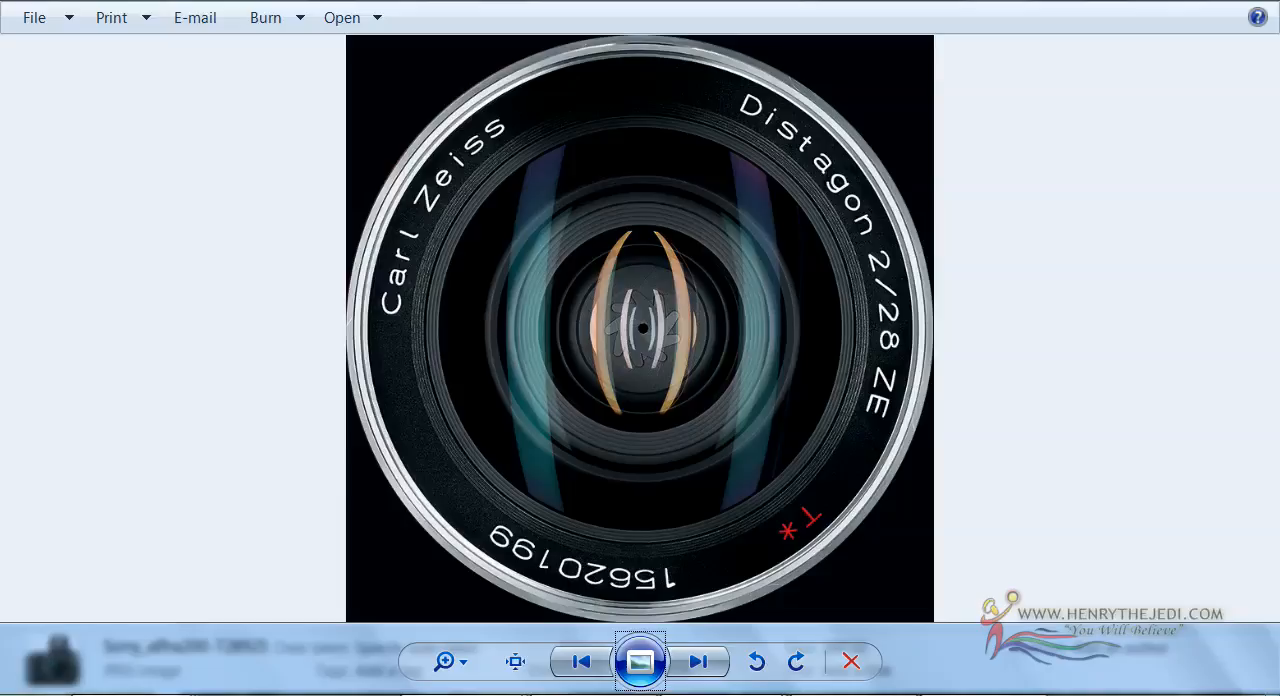
key(Right)
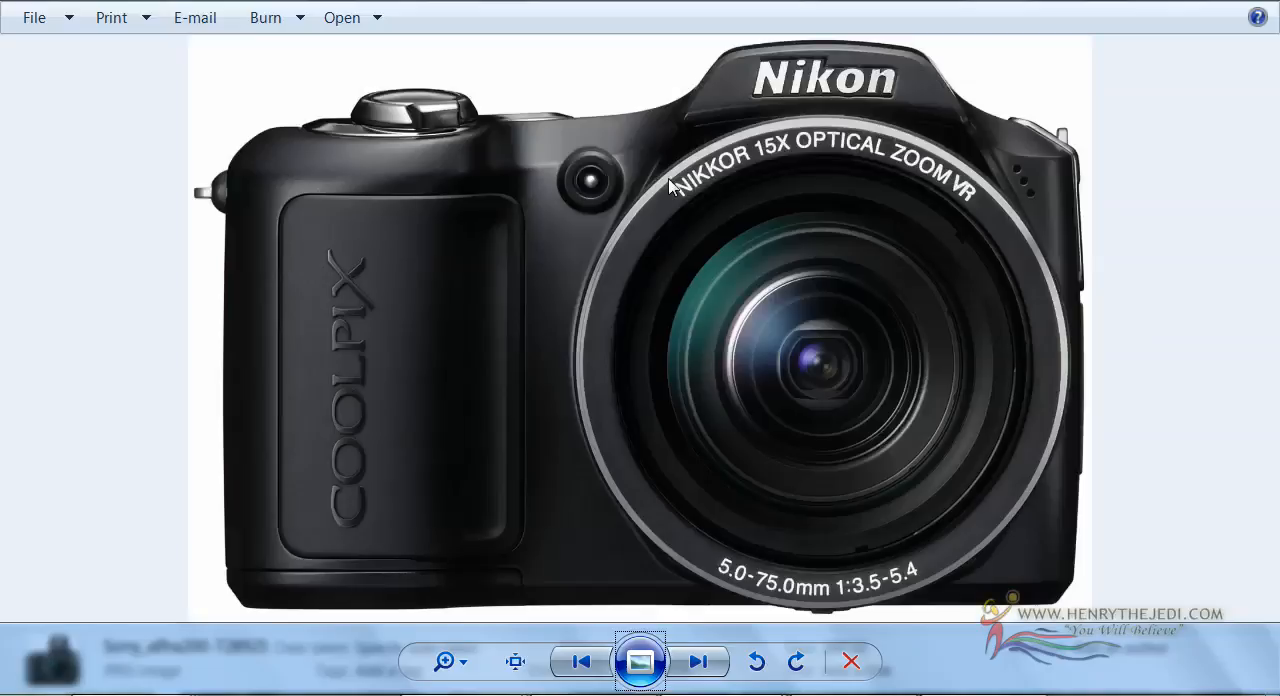
key(Right)
key(Right)
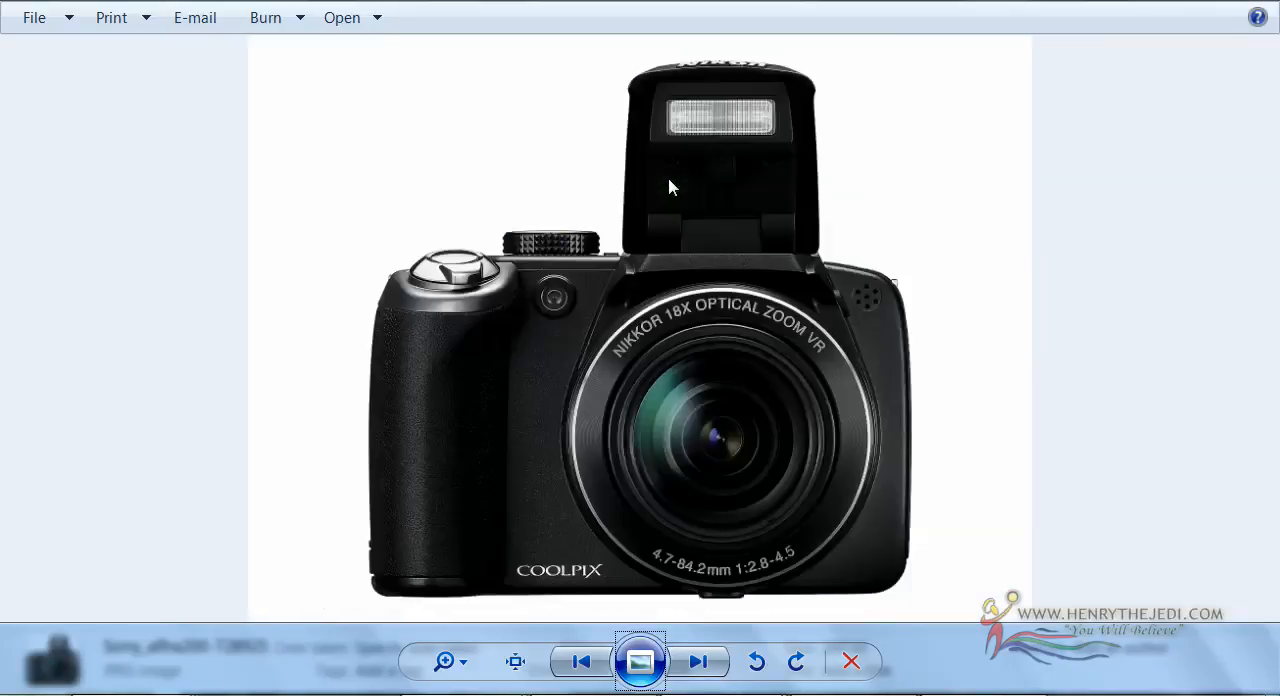
key(Right)
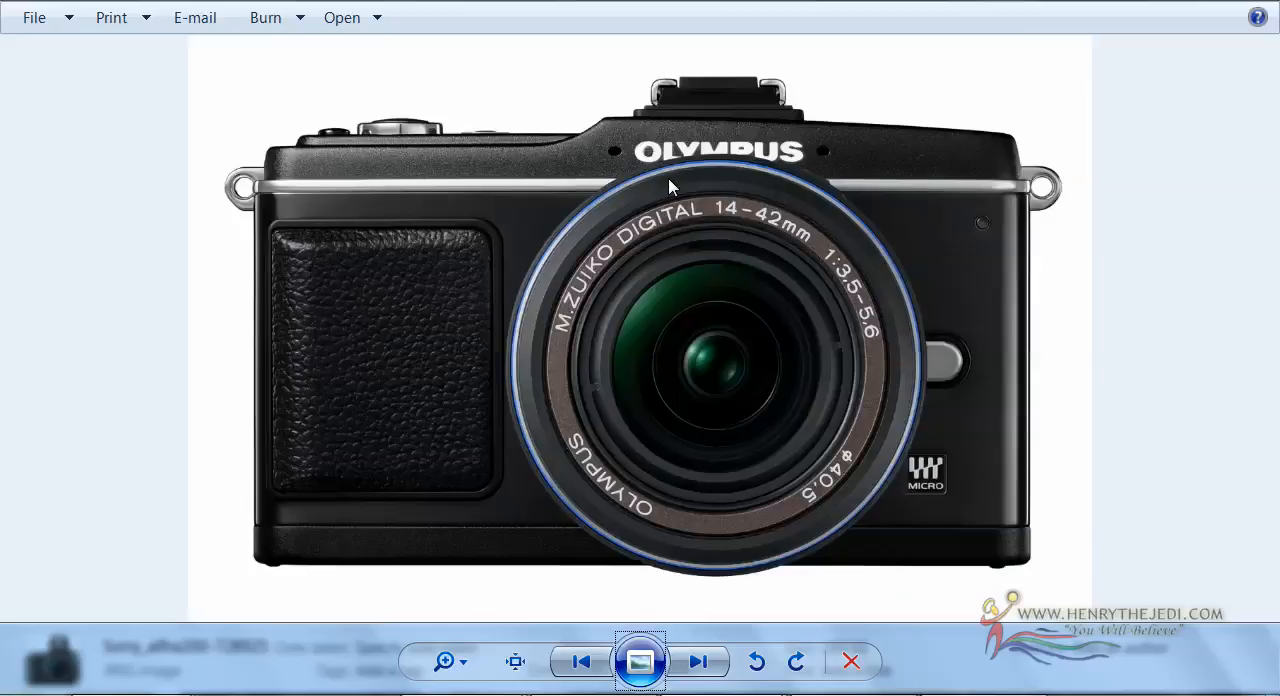
key(Right)
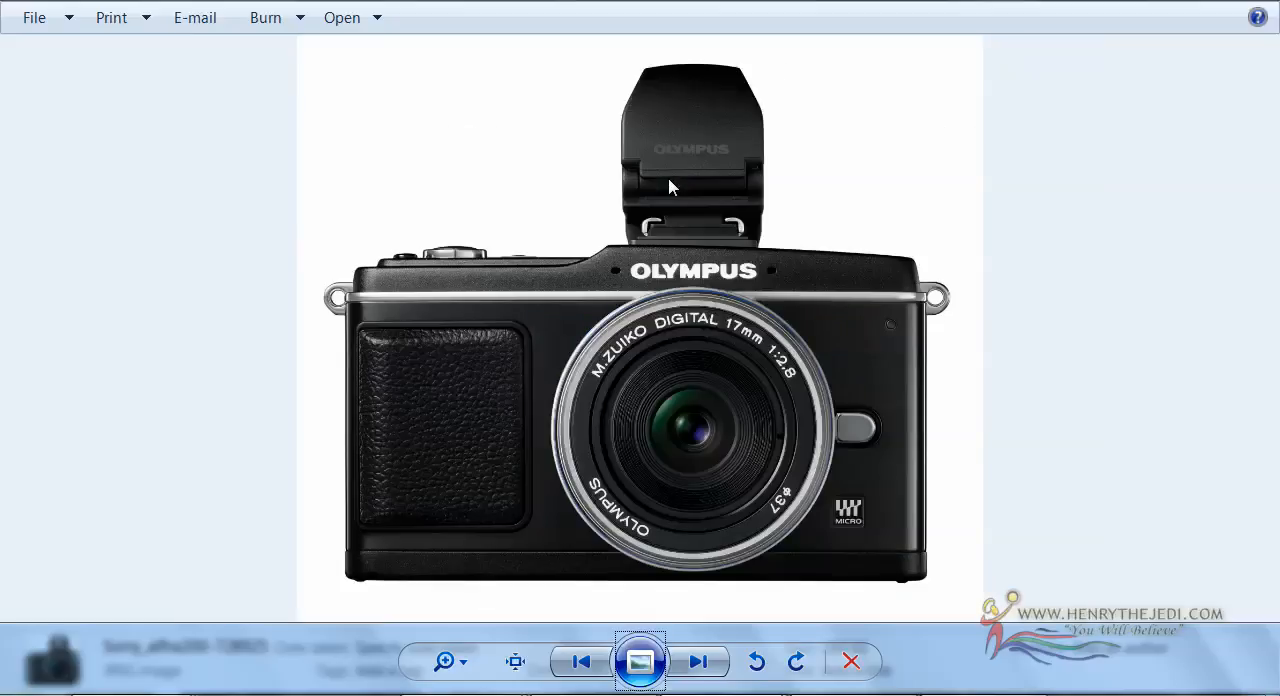
key(Right)
key(Right)
key(Right)
key(Right)
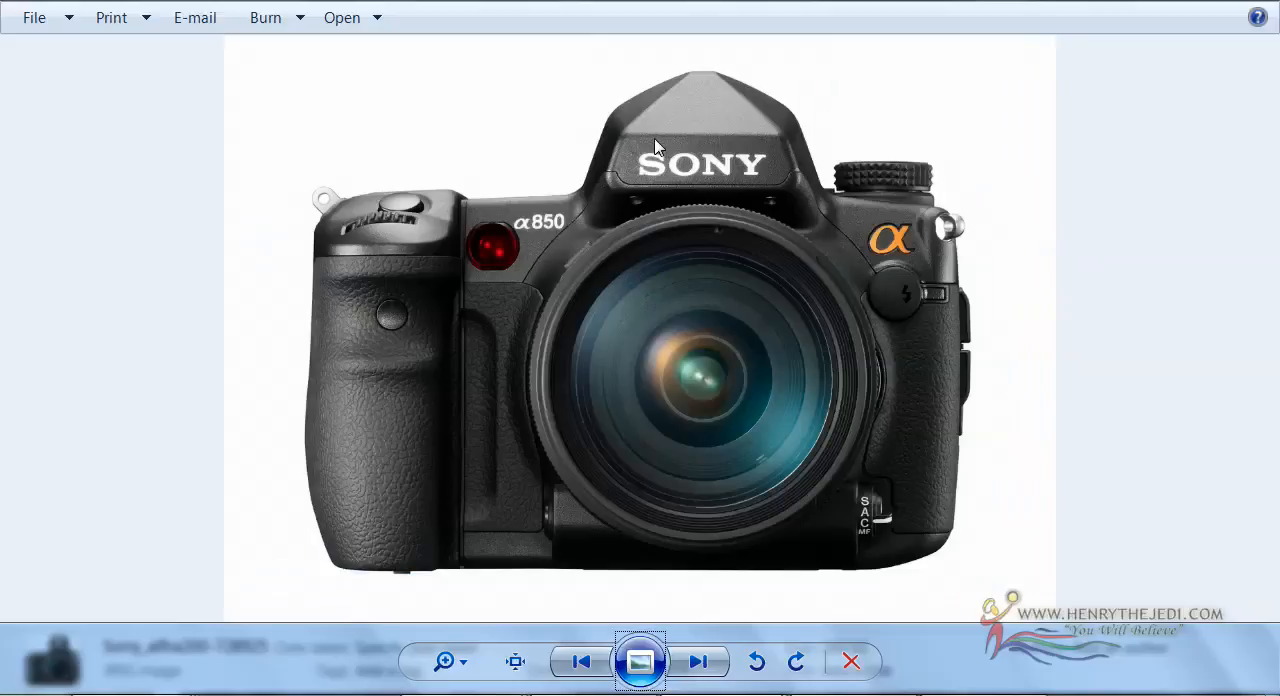
key(Left)
key(Left)
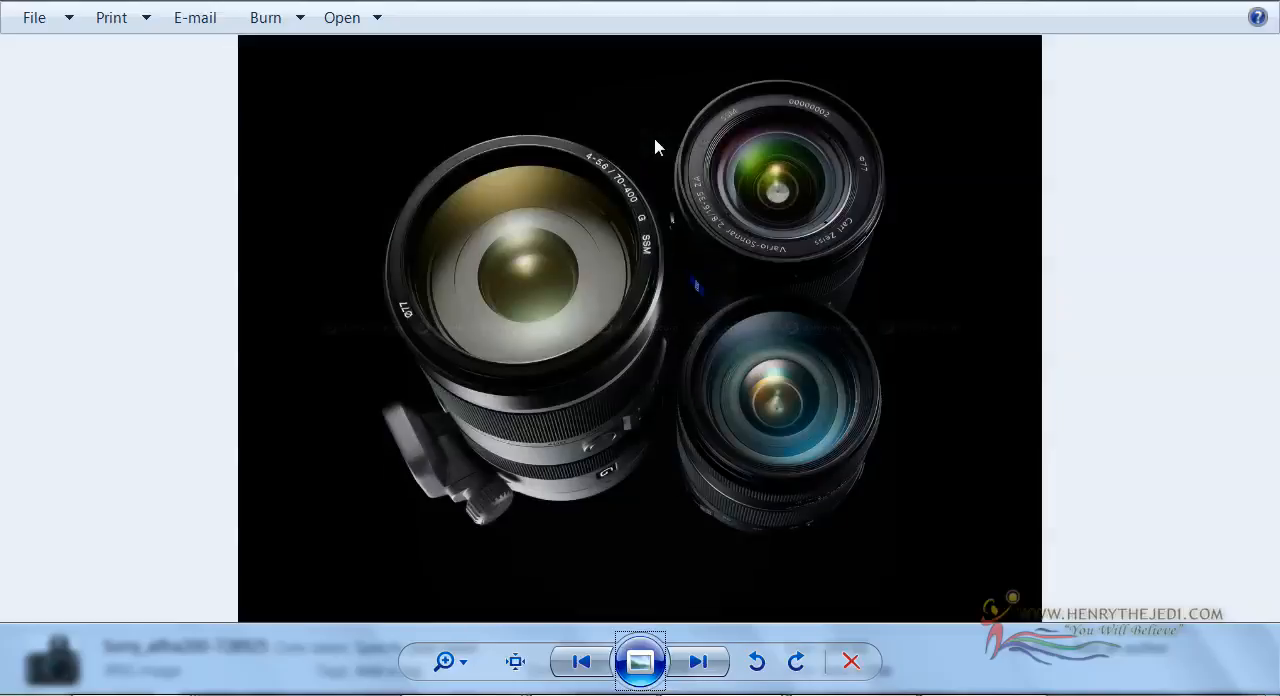
key(Right)
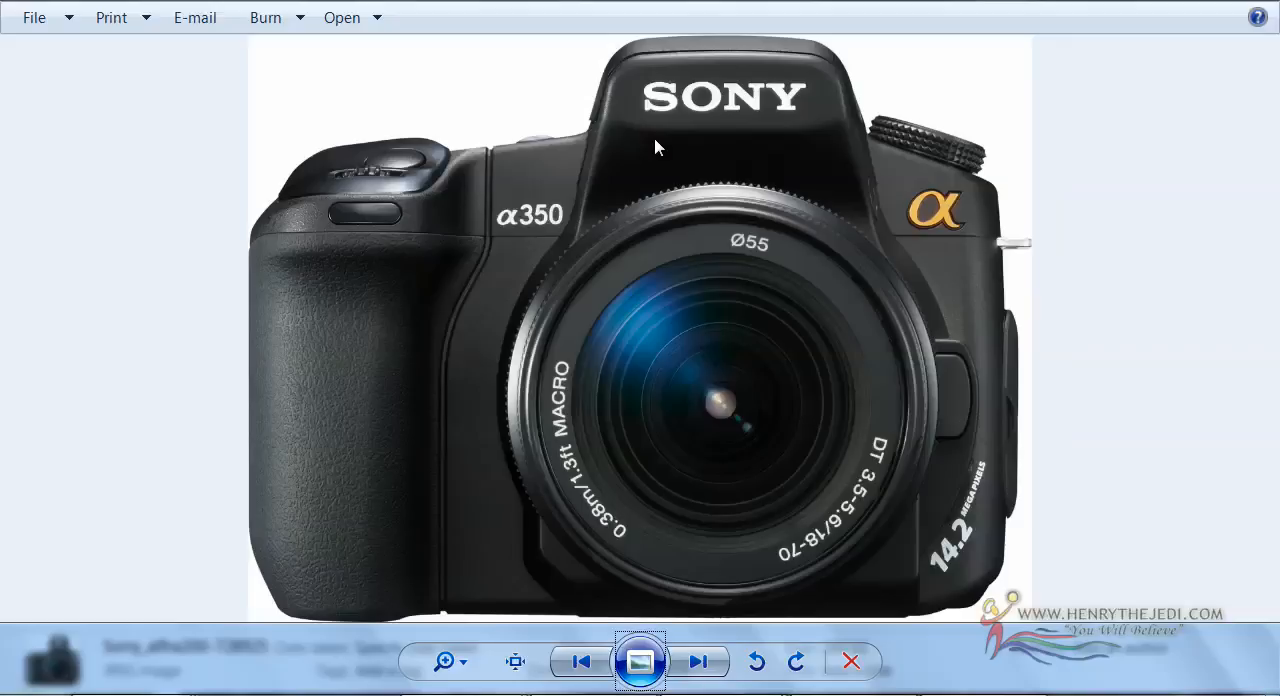
key(Right)
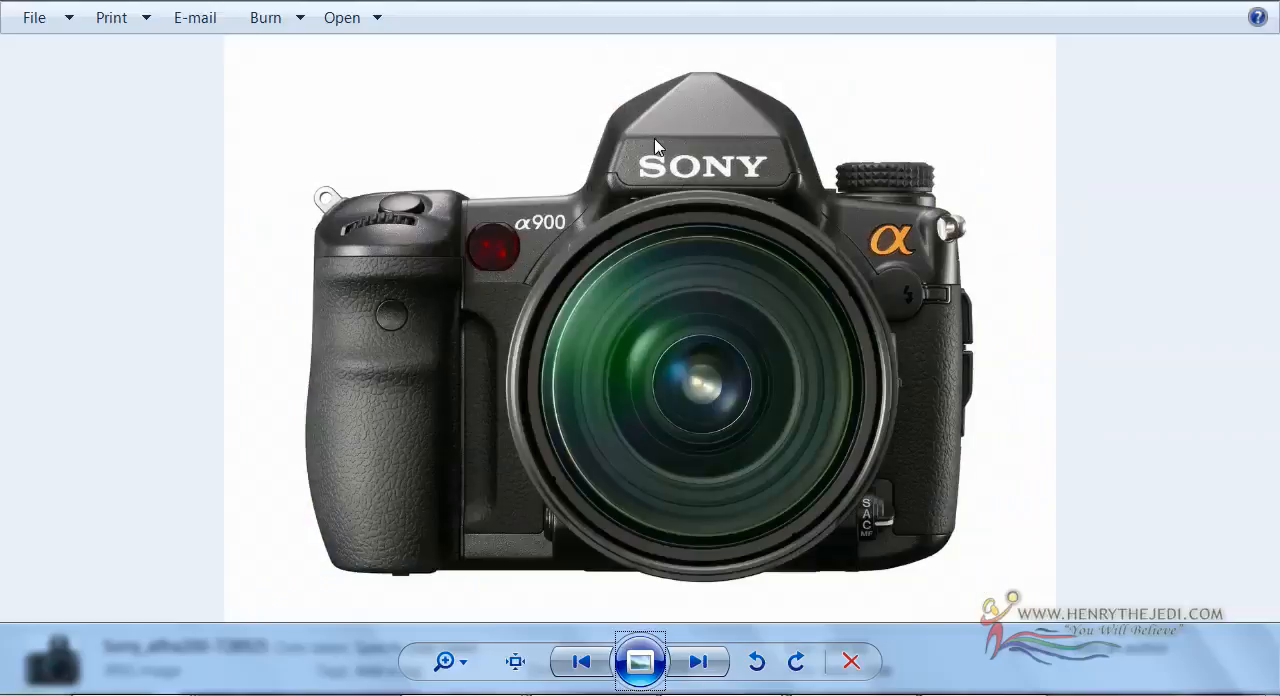
key(Right)
Find the Nikon Coolpix reference photo showing three camera views and open it in Adobe Photoshop CS3 Extended
key(Right)
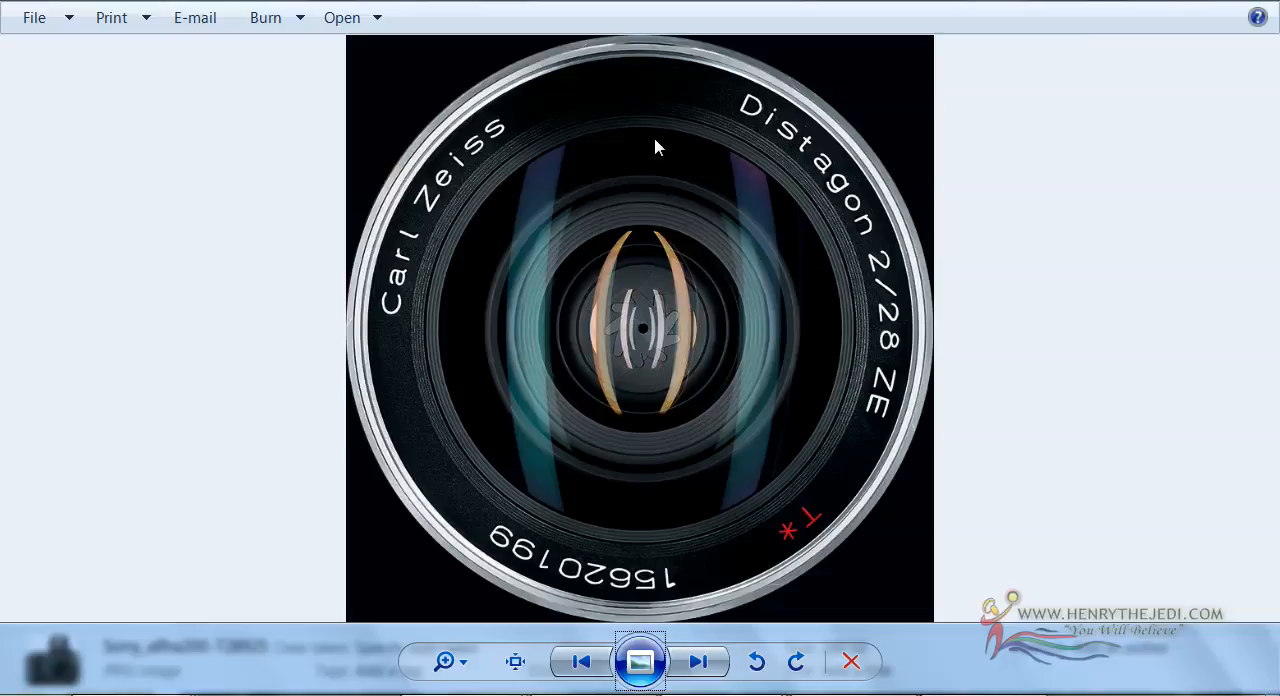
key(Right)
key(Right)
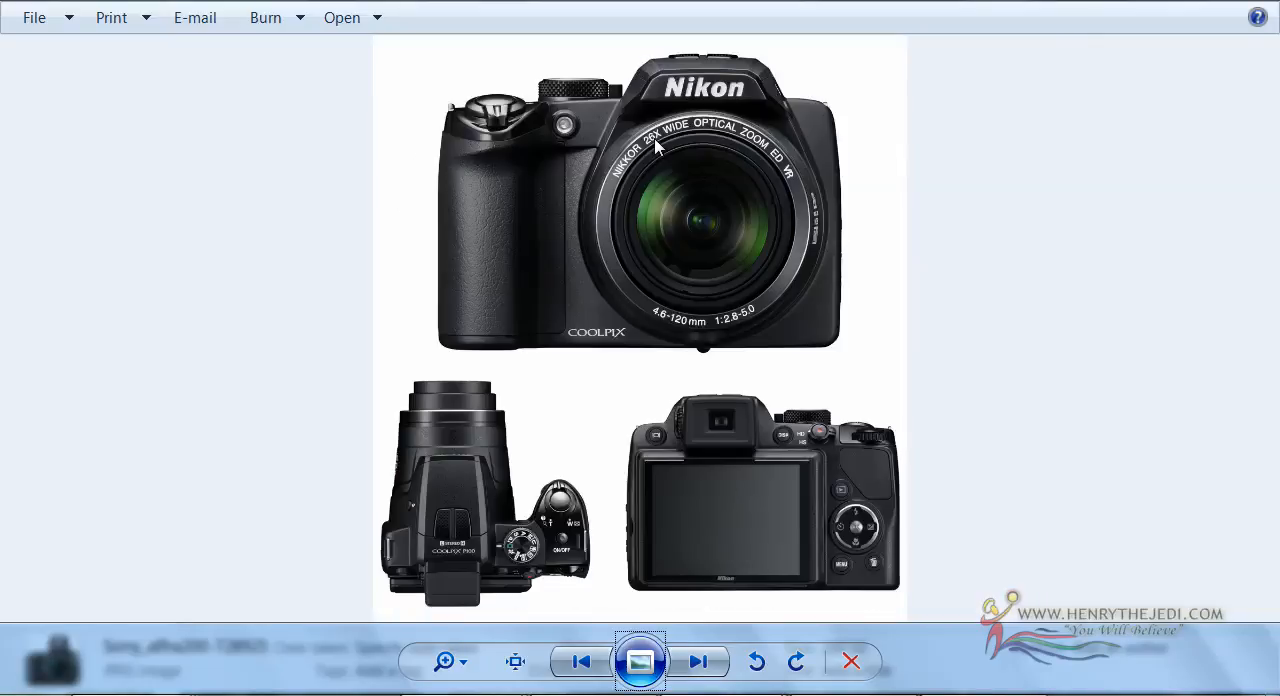
right_click(381, 165)
mouse_move(528, 194)
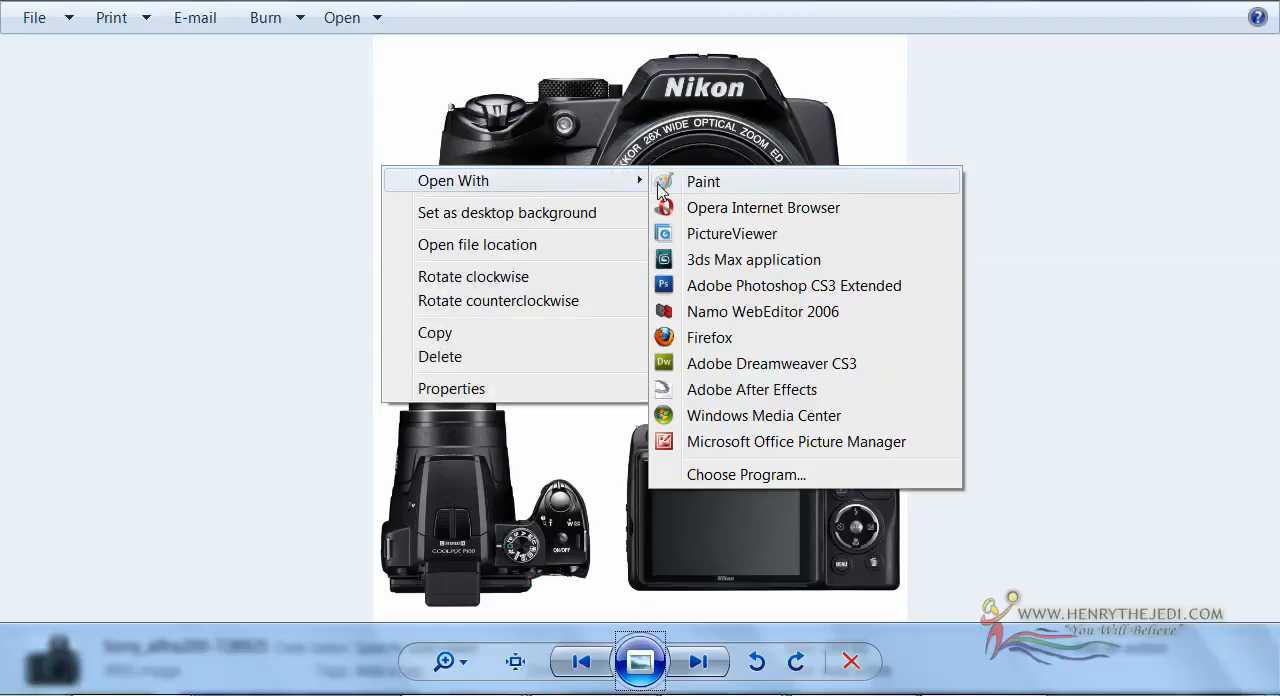
click(822, 293)
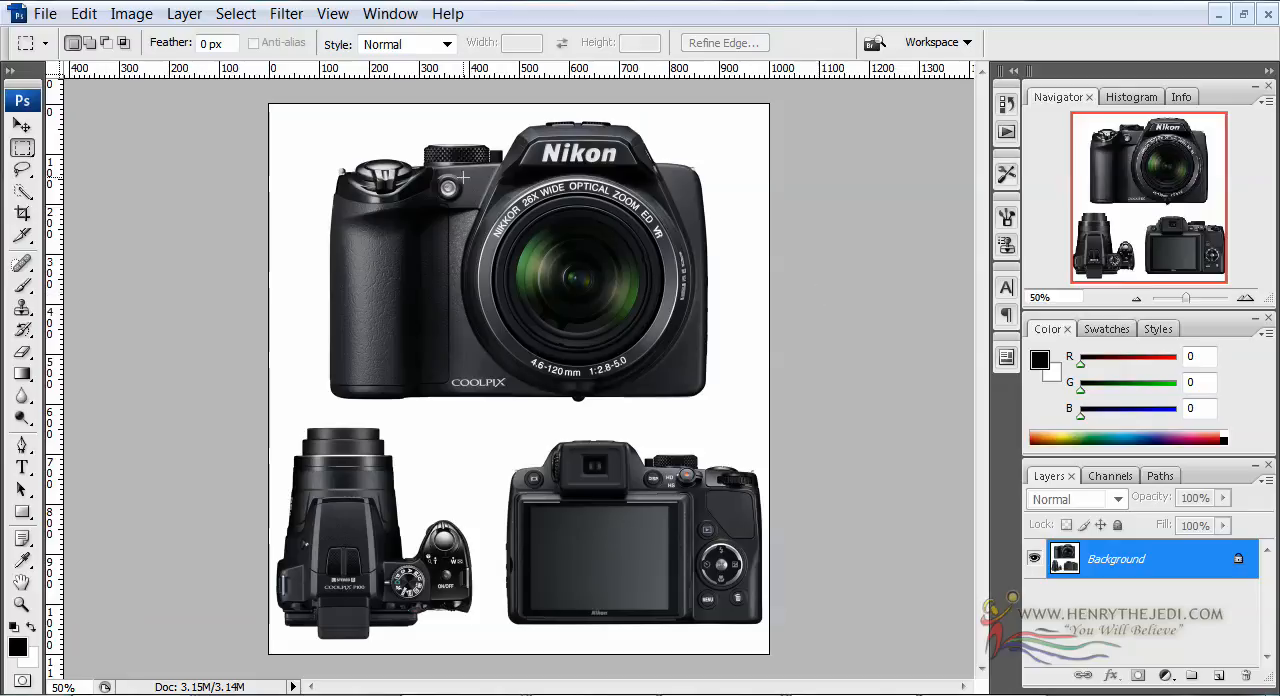
Crop the photo to the area around the lens in the camera's large front view
key(c)
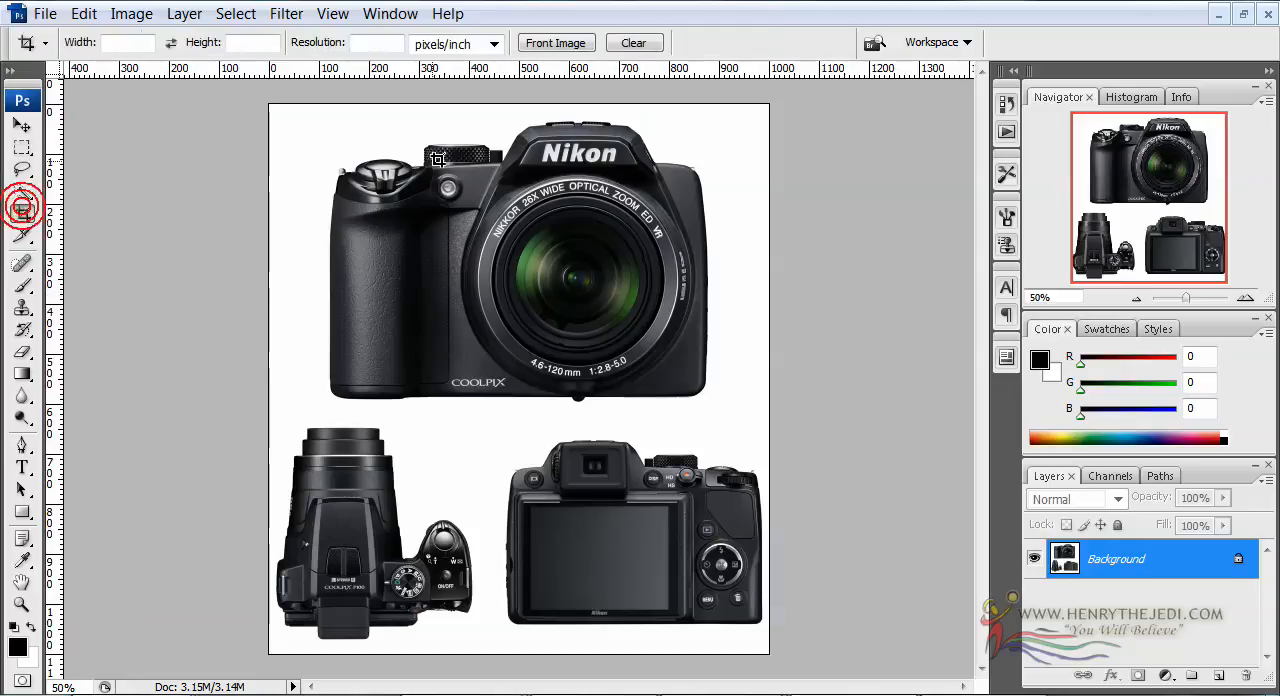
mouse_move(434, 146)
mouse_down()
mouse_move(640, 300)
mouse_move(703, 384)
mouse_up()
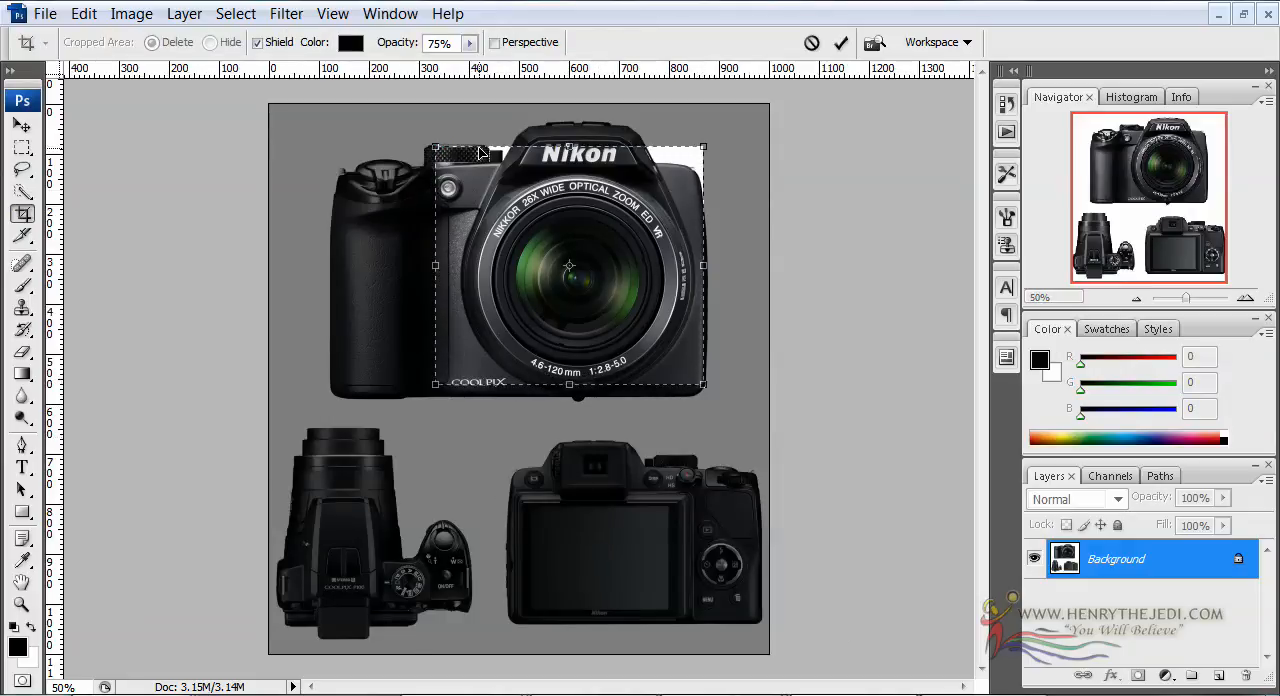
drag(569, 146, 568, 158)
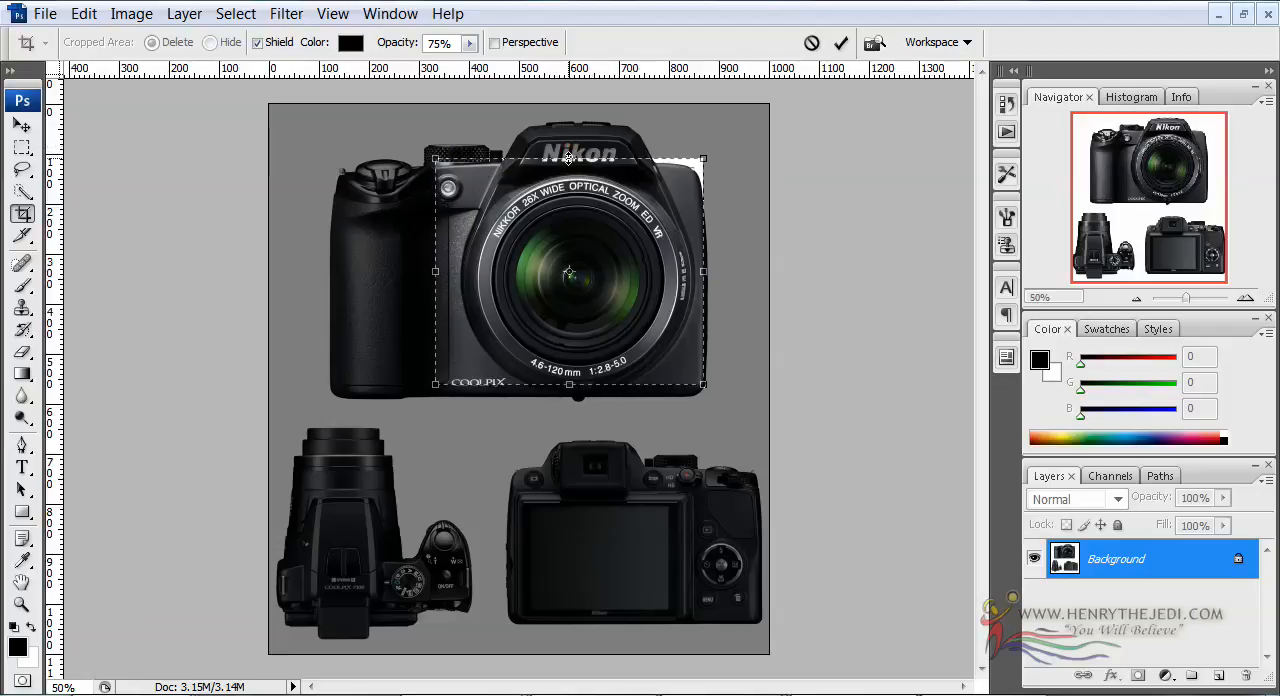
drag(611, 287, 615, 297)
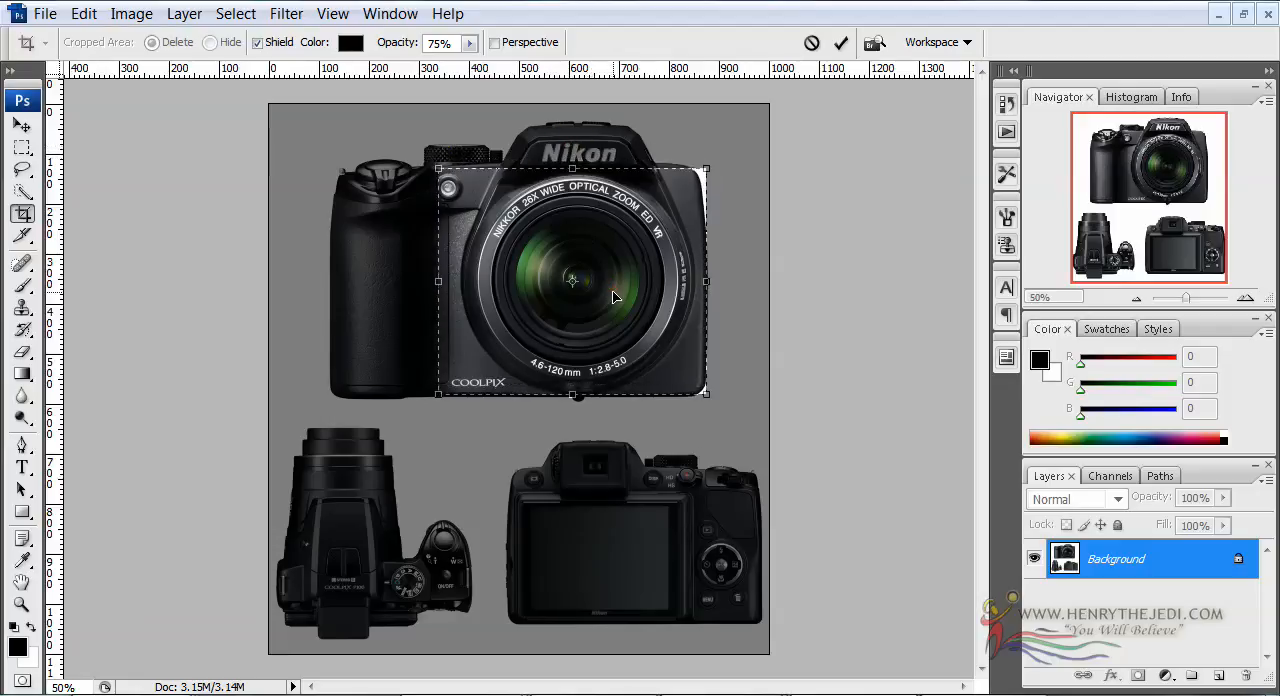
drag(619, 358, 619, 361)
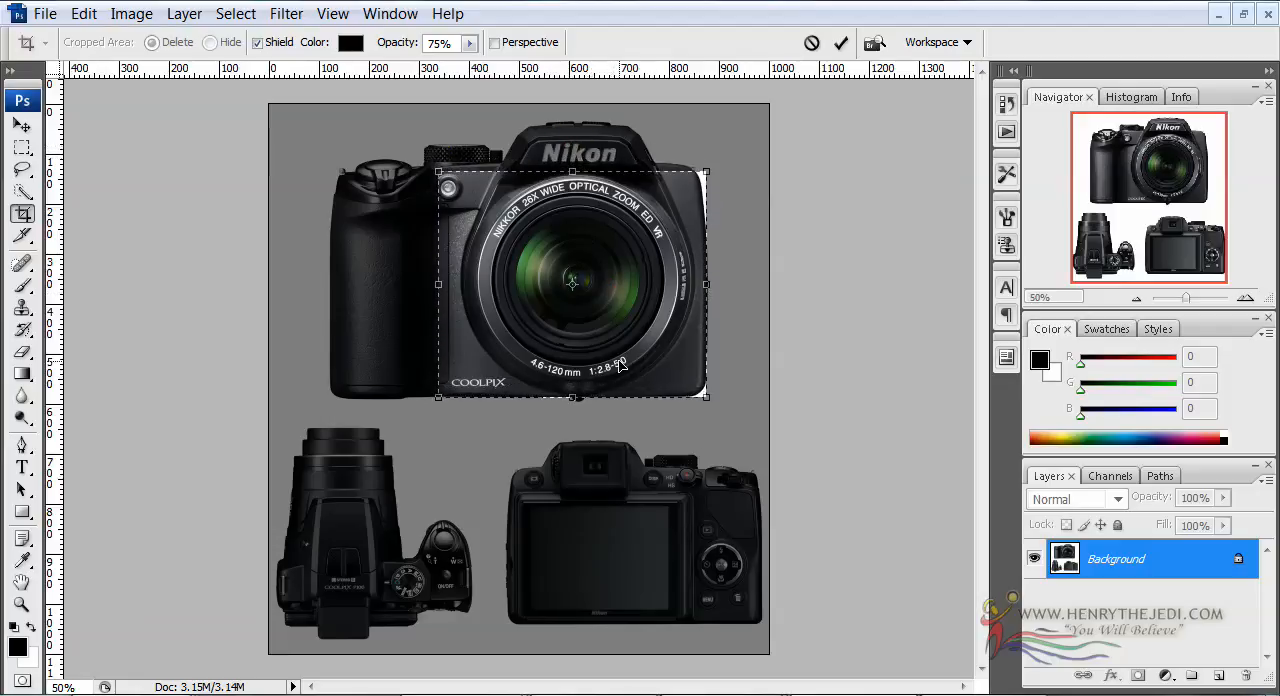
key(Return)
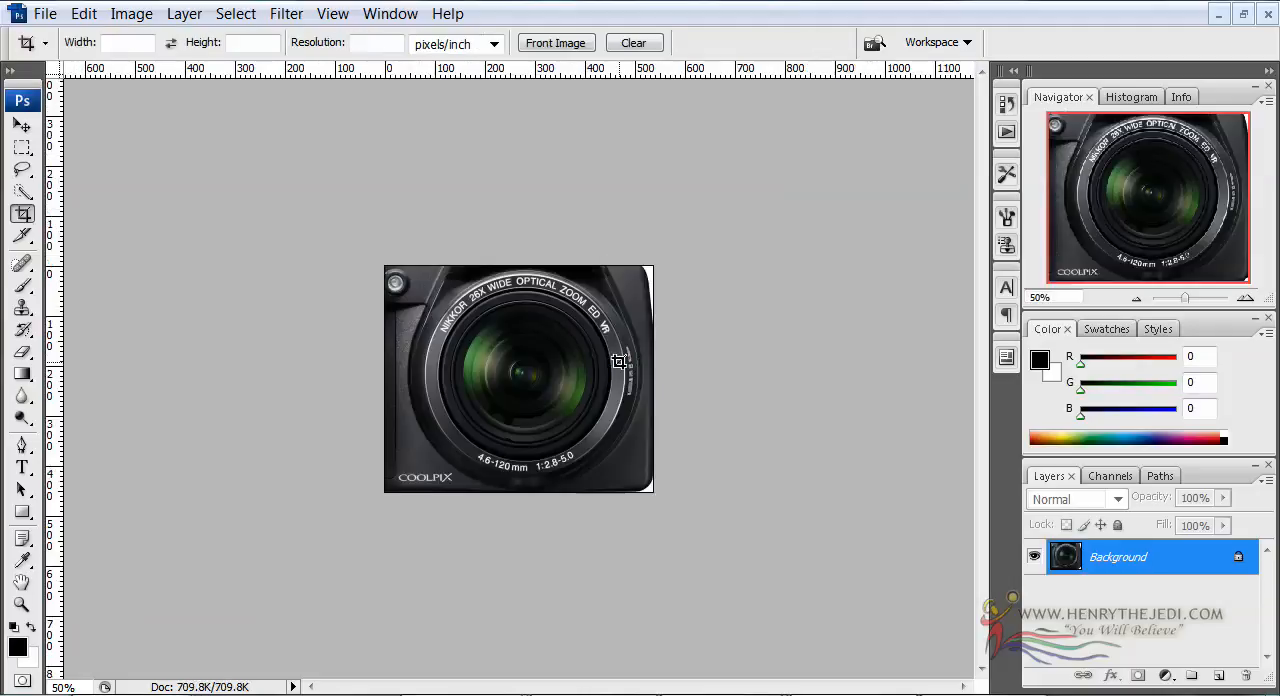
Display the cropped lens image at 100% and activate the Elliptical Marquee tool
click(1245, 299)
click(1245, 299)
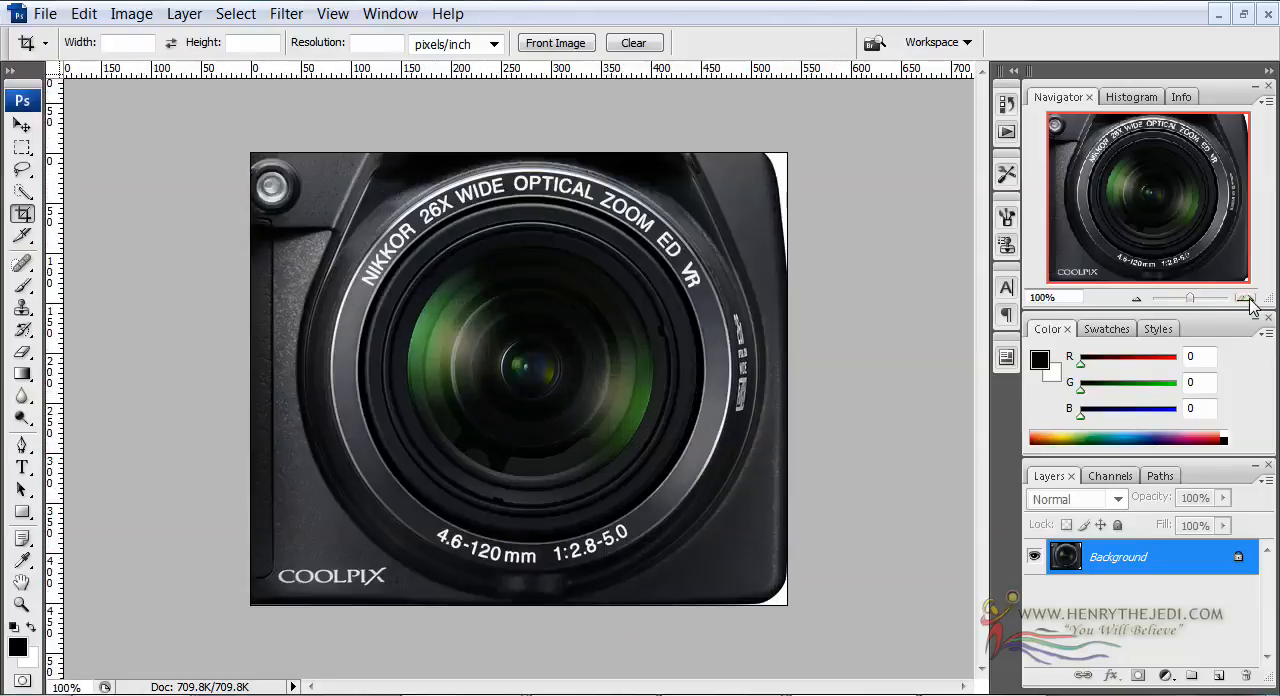
click(1246, 299)
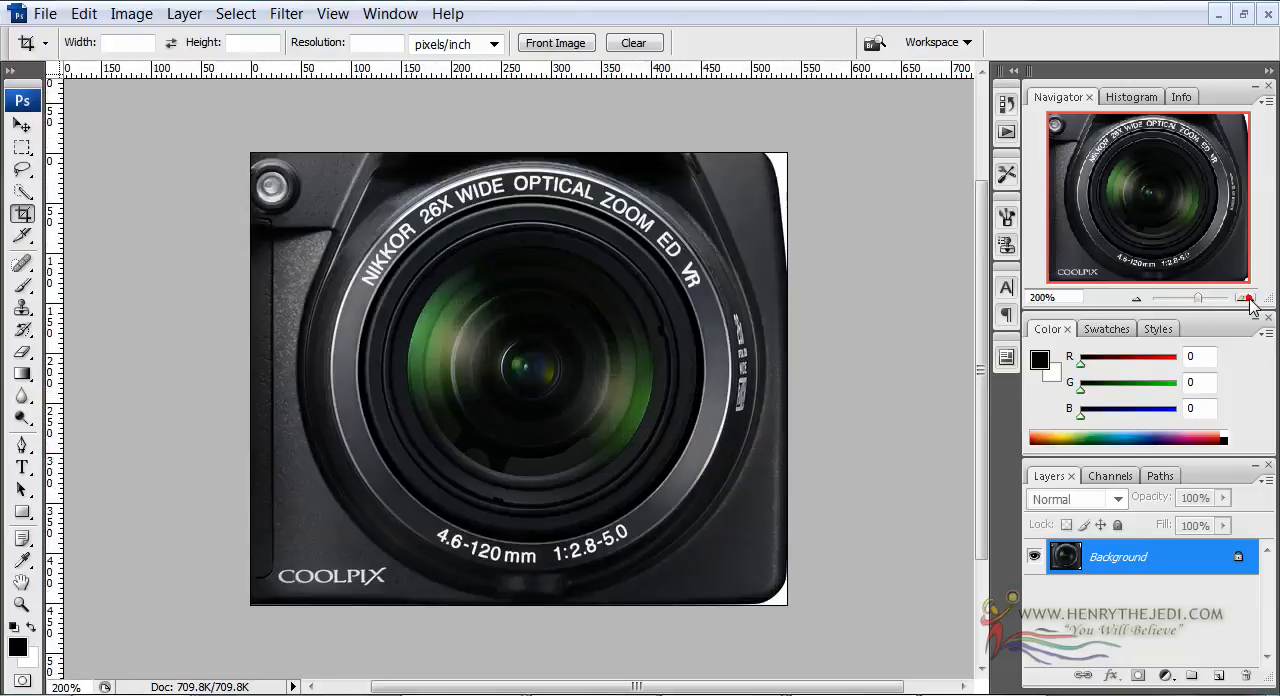
click(1131, 299)
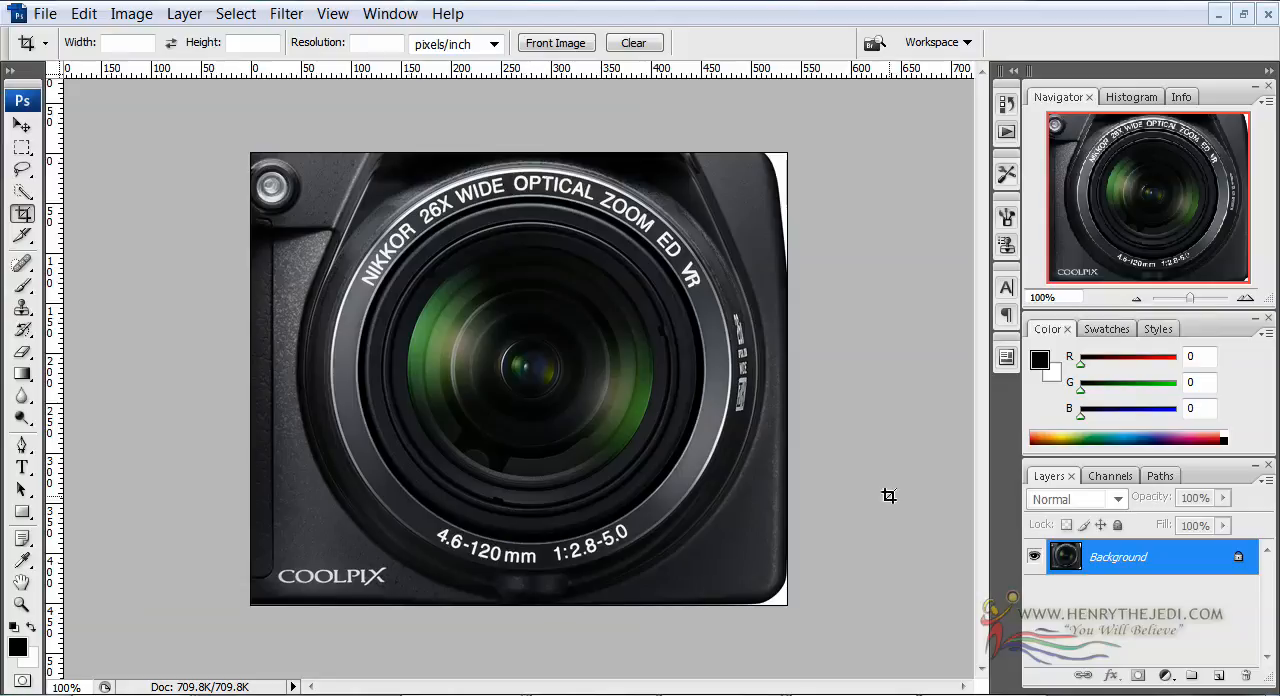
click(15, 152)
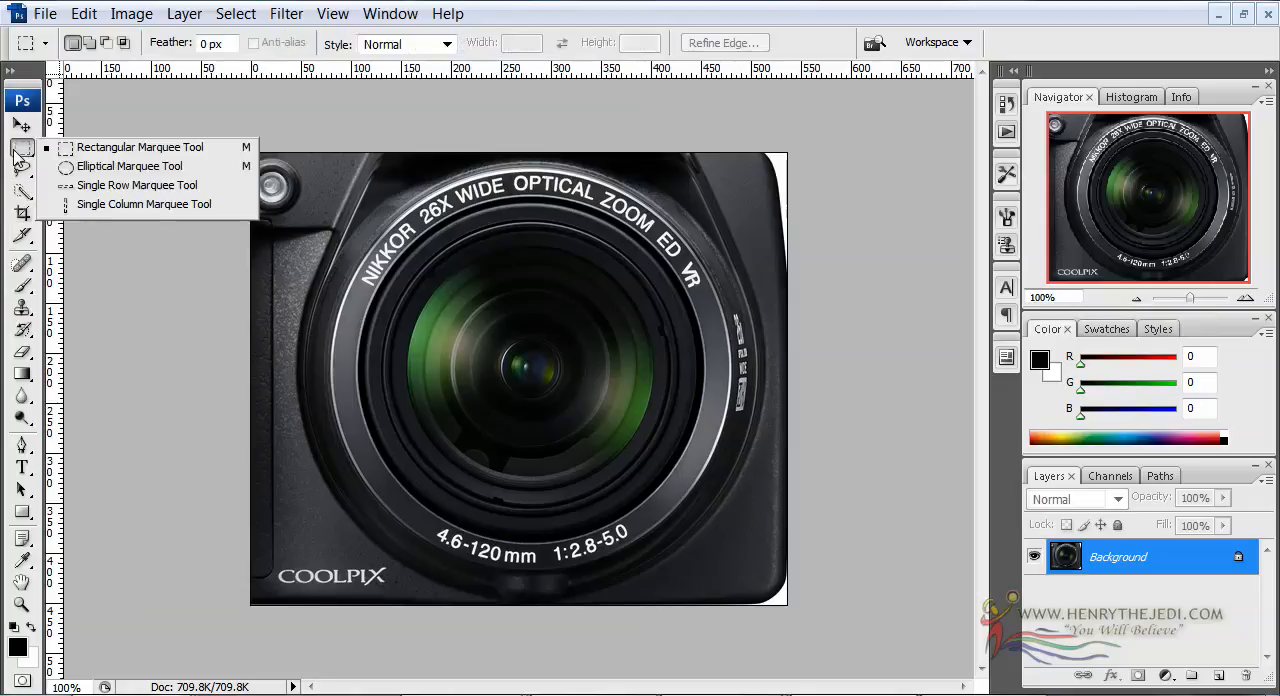
click(96, 168)
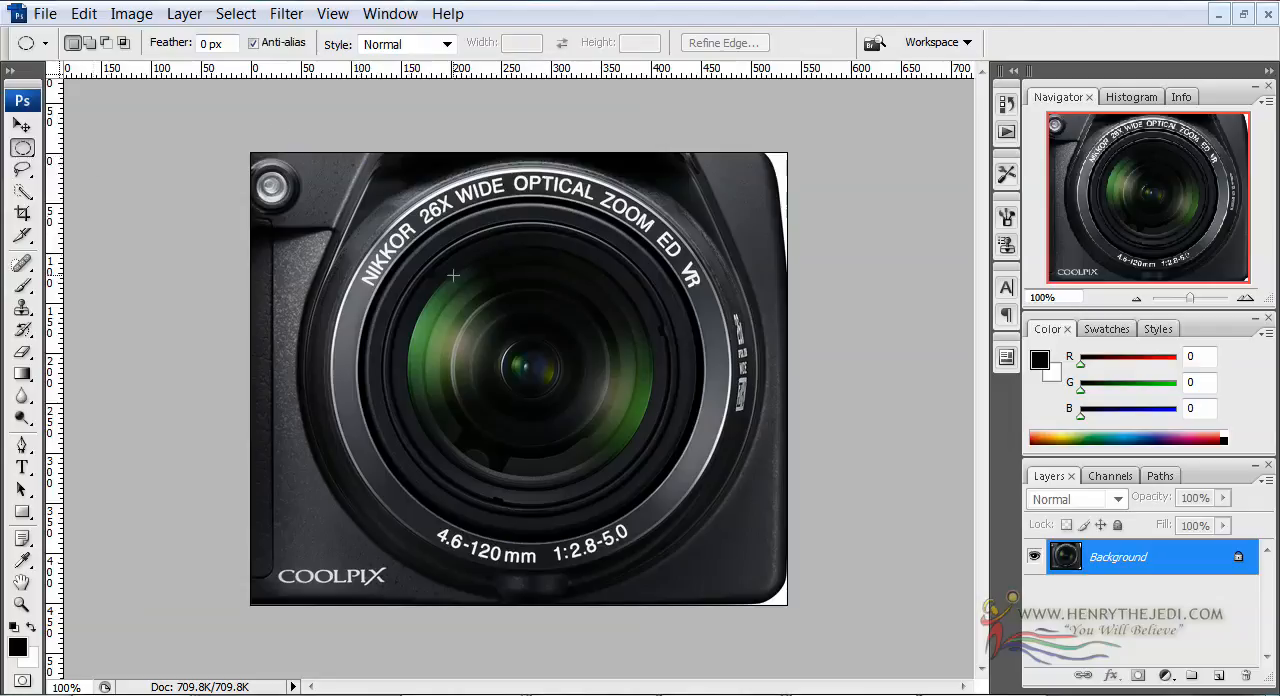
mouse_move(460, 268)
shift+mouse_down()
mouse_move(721, 405)
mouse_move(1014, 609)
mouse_move(787, 375)
shift+mouse_up()
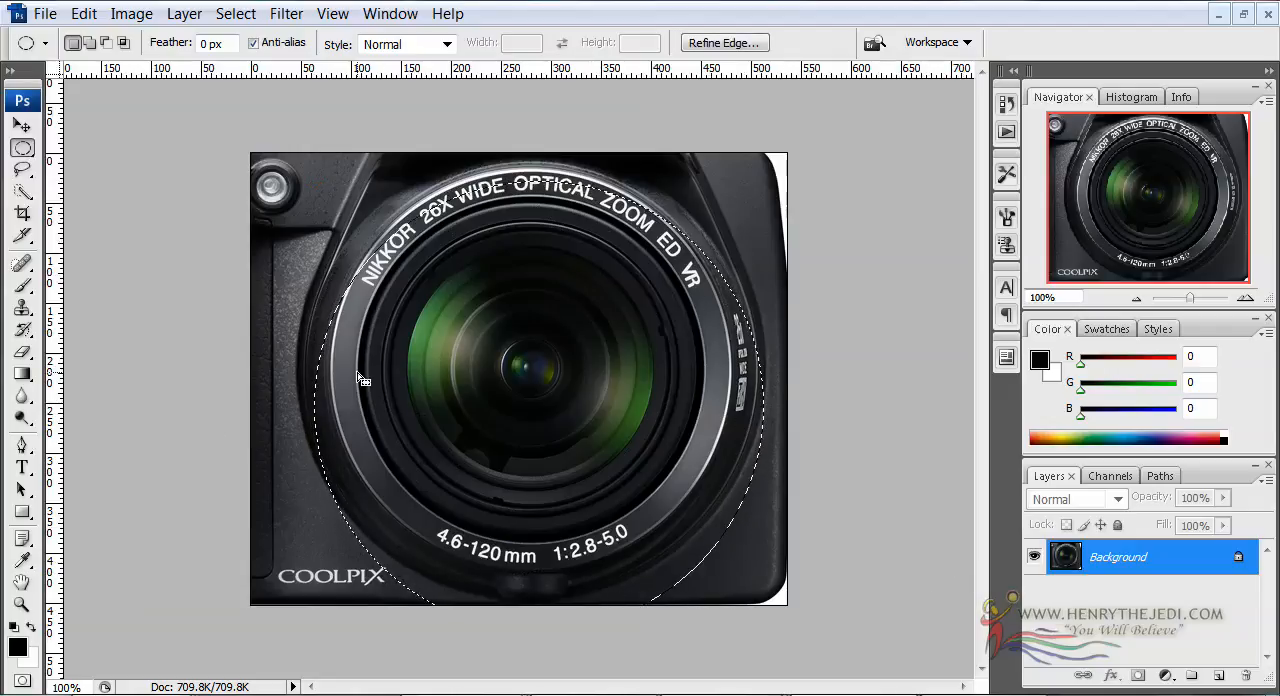
click(349, 253)
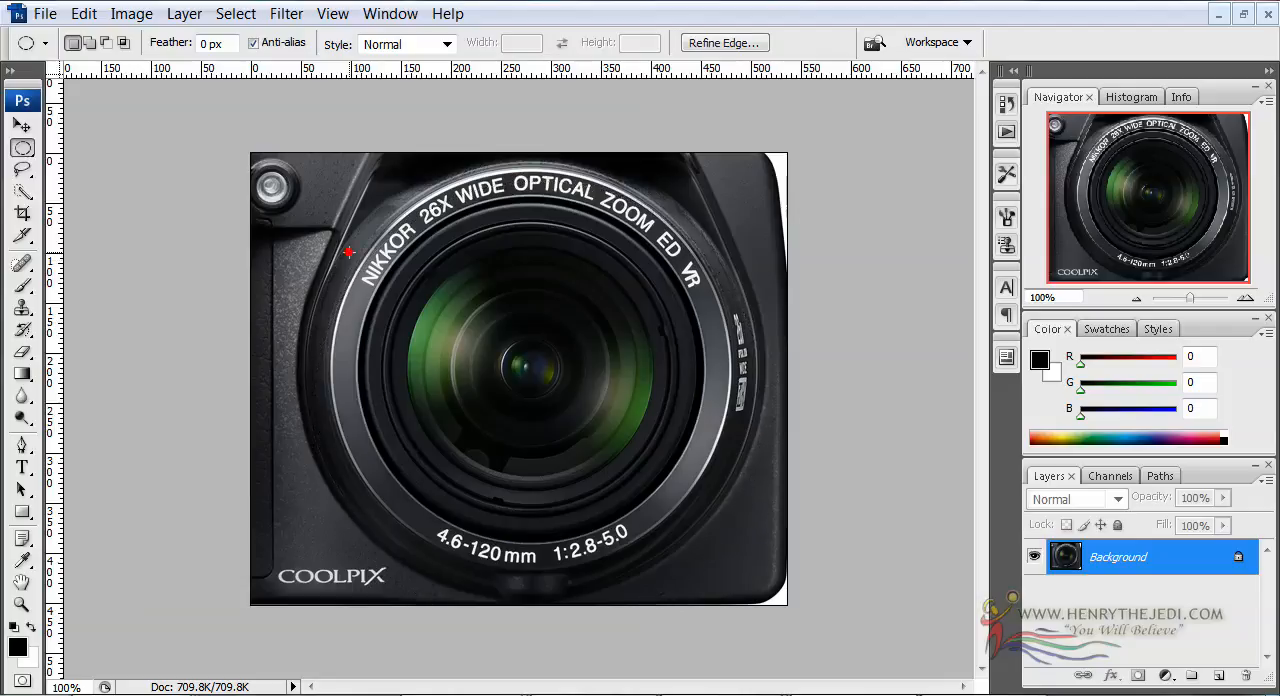
drag(542, 322, 737, 402)
drag(286, 222, 481, 565)
click(519, 382)
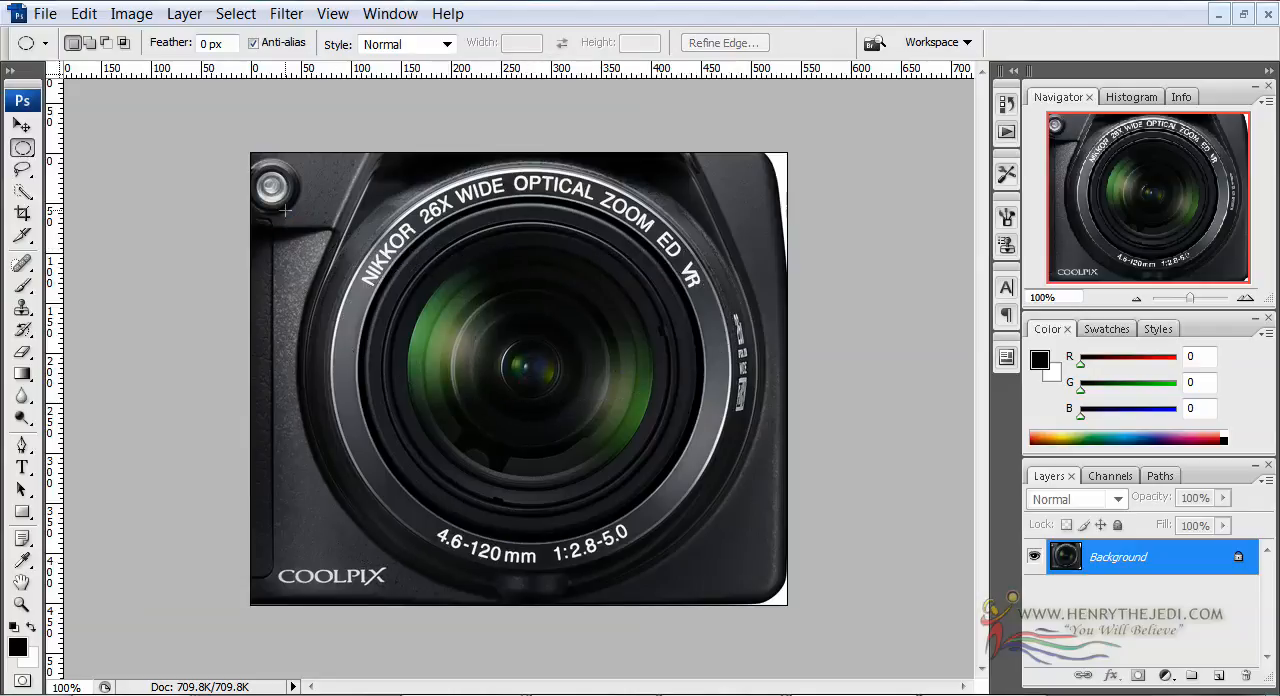
Select the lens with a circular marquee and transform the selection to fit the outer silver ring, scaled to 100.7%
shift+drag(763, 481, 1003, 594)
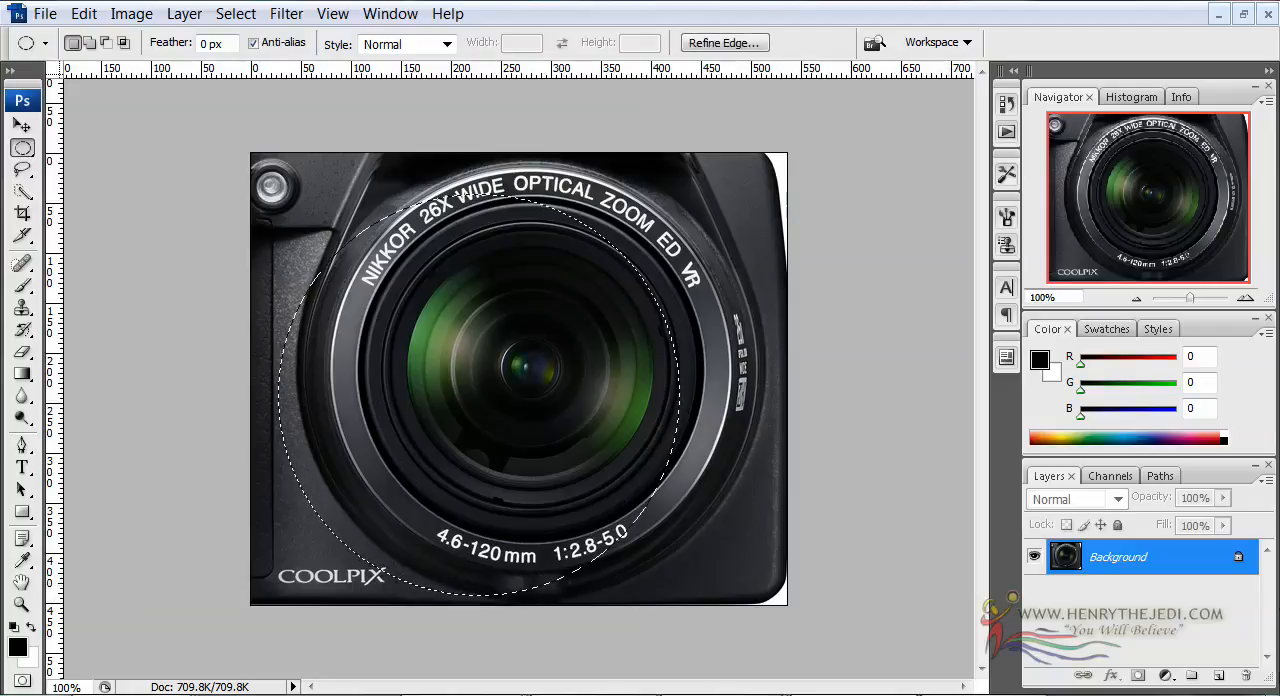
right_click(390, 378)
click(505, 567)
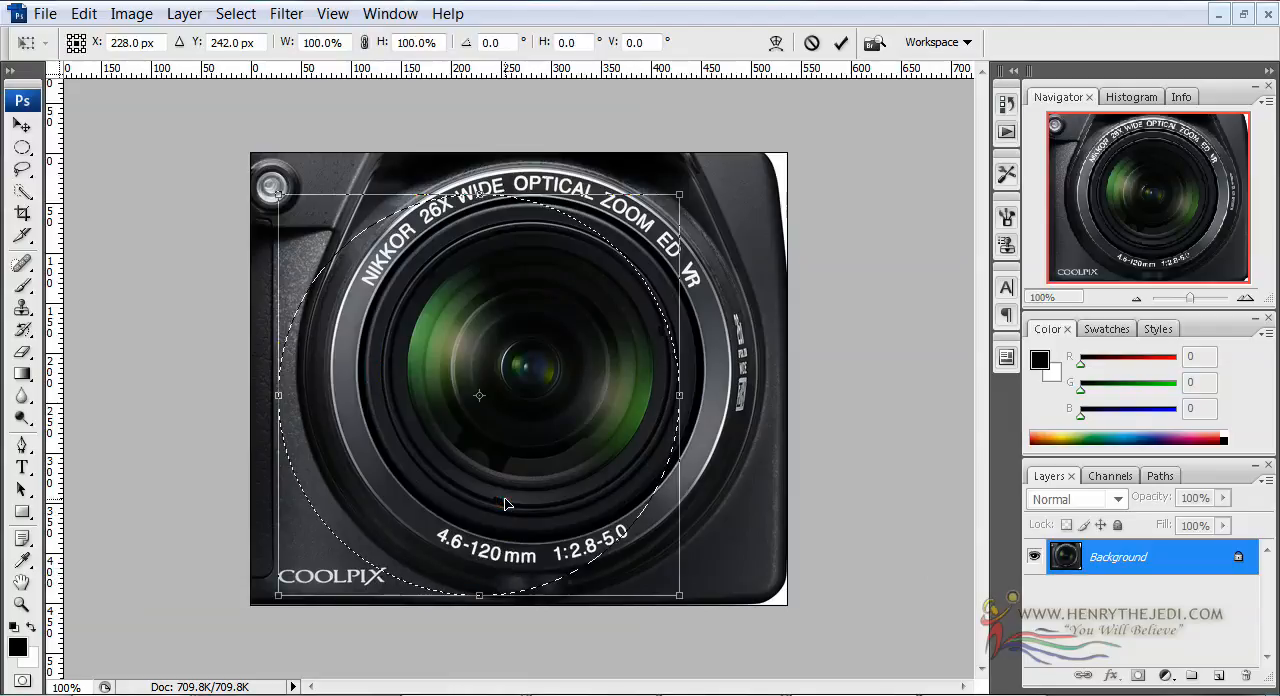
drag(500, 257, 558, 238)
drag(485, 317, 478, 310)
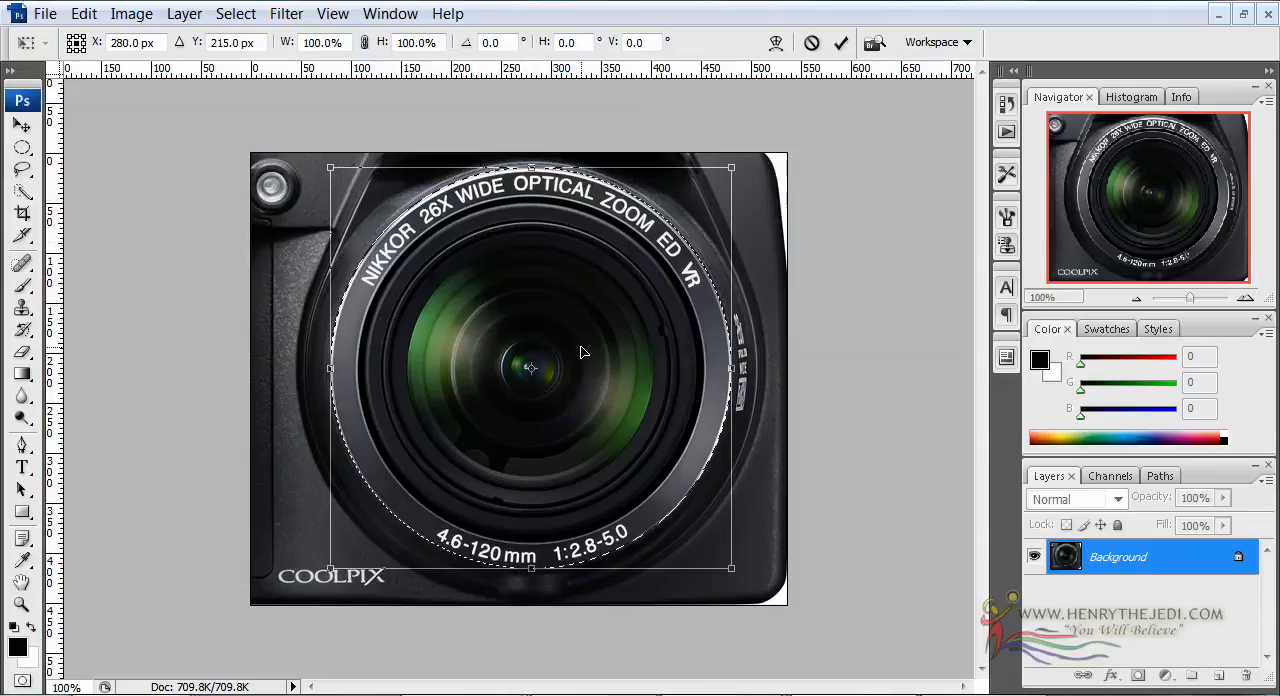
key(Right)
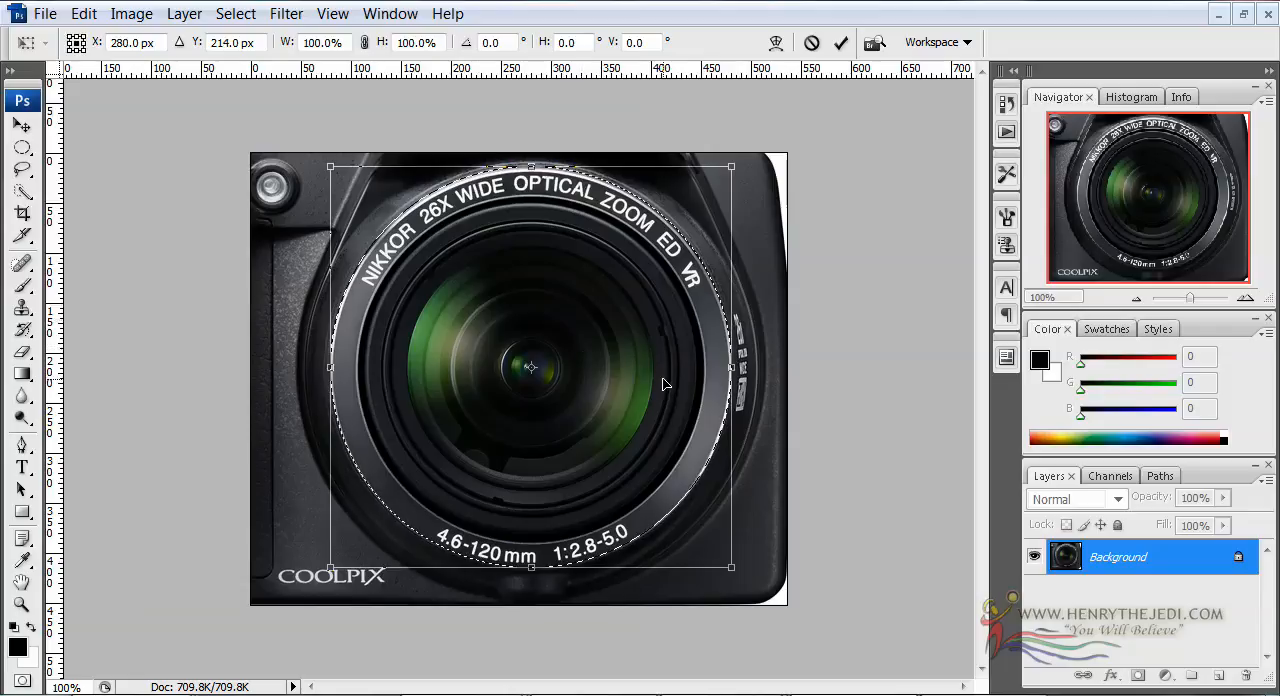
drag(736, 573, 735, 578)
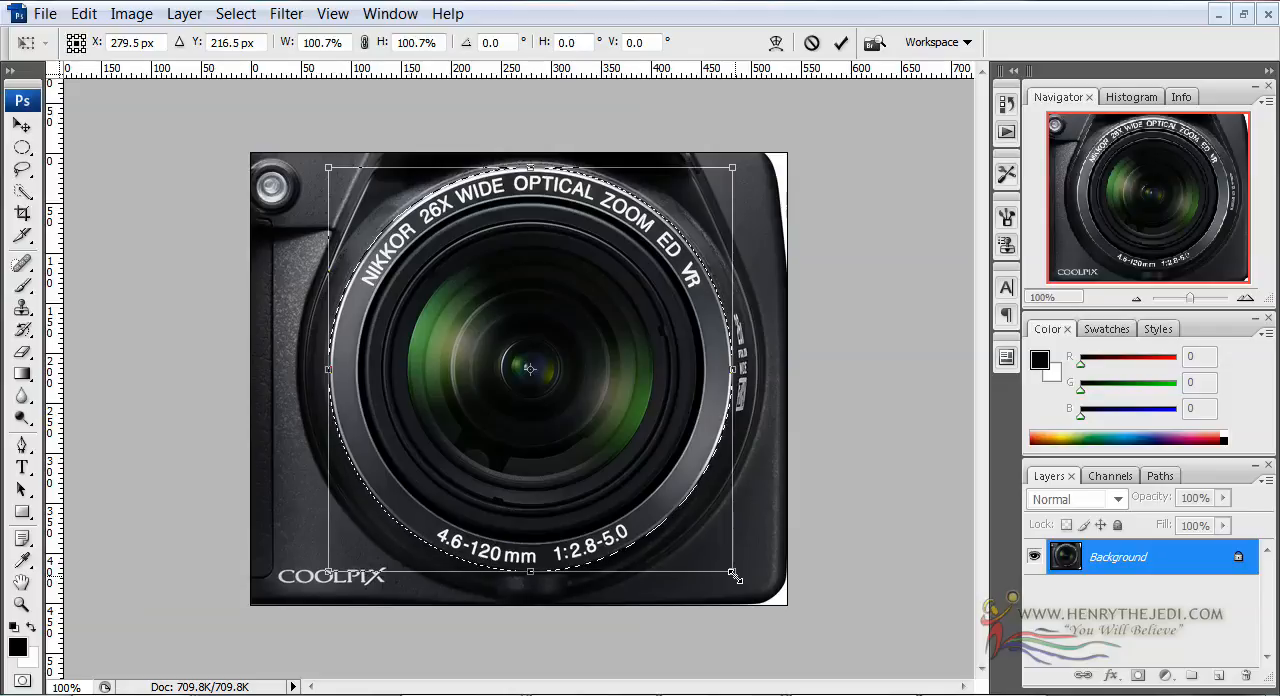
key(Return)
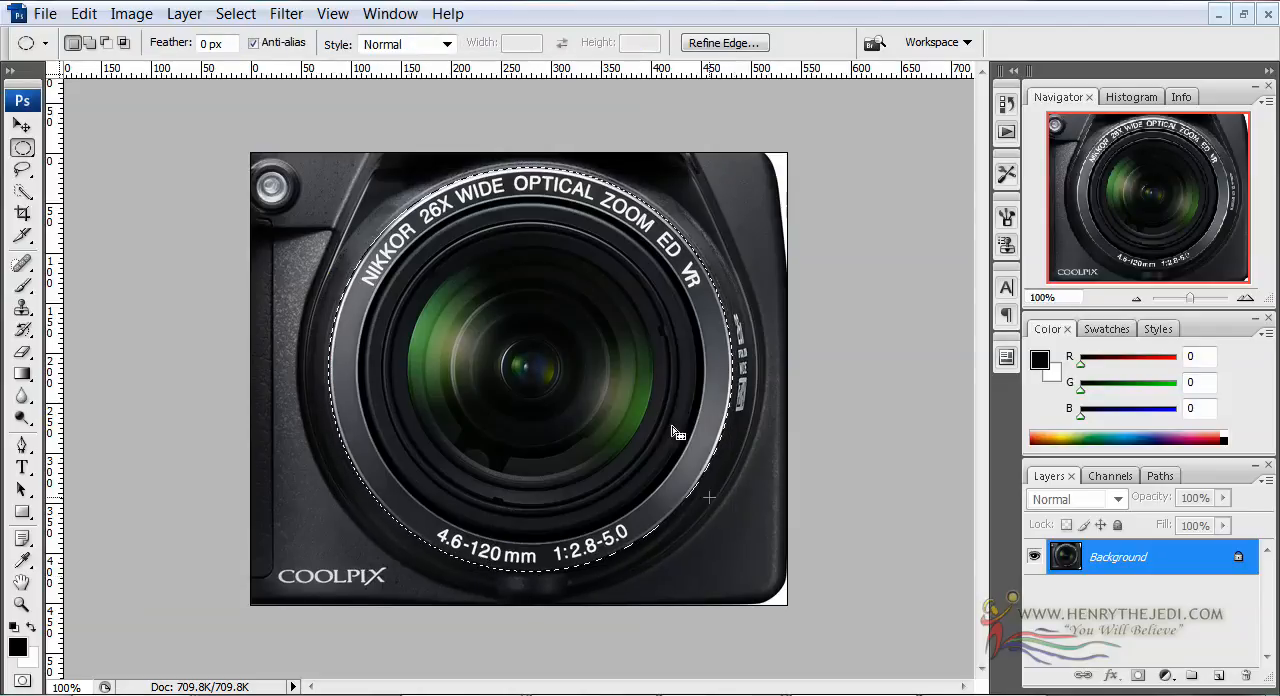
Copy the selected lens and paste it into a new 405 × 405 pixel RGB document with transparent background contents
click(84, 13)
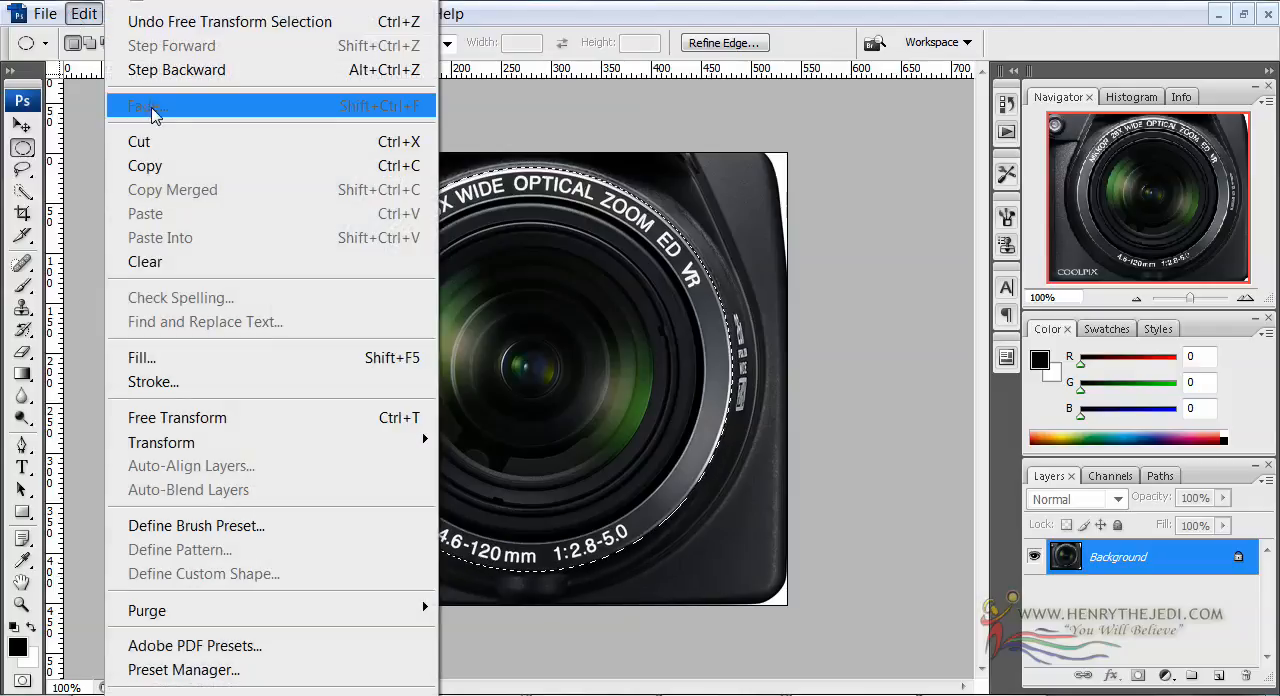
click(145, 166)
click(60, 13)
click(66, 41)
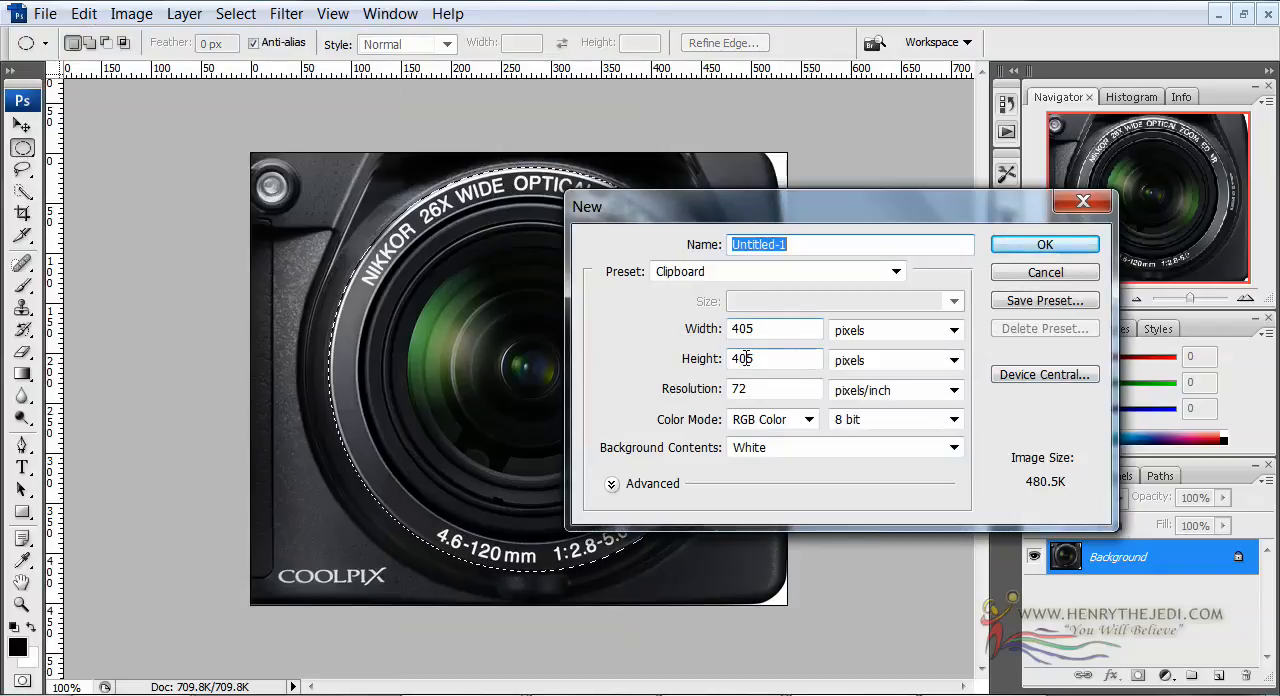
click(780, 450)
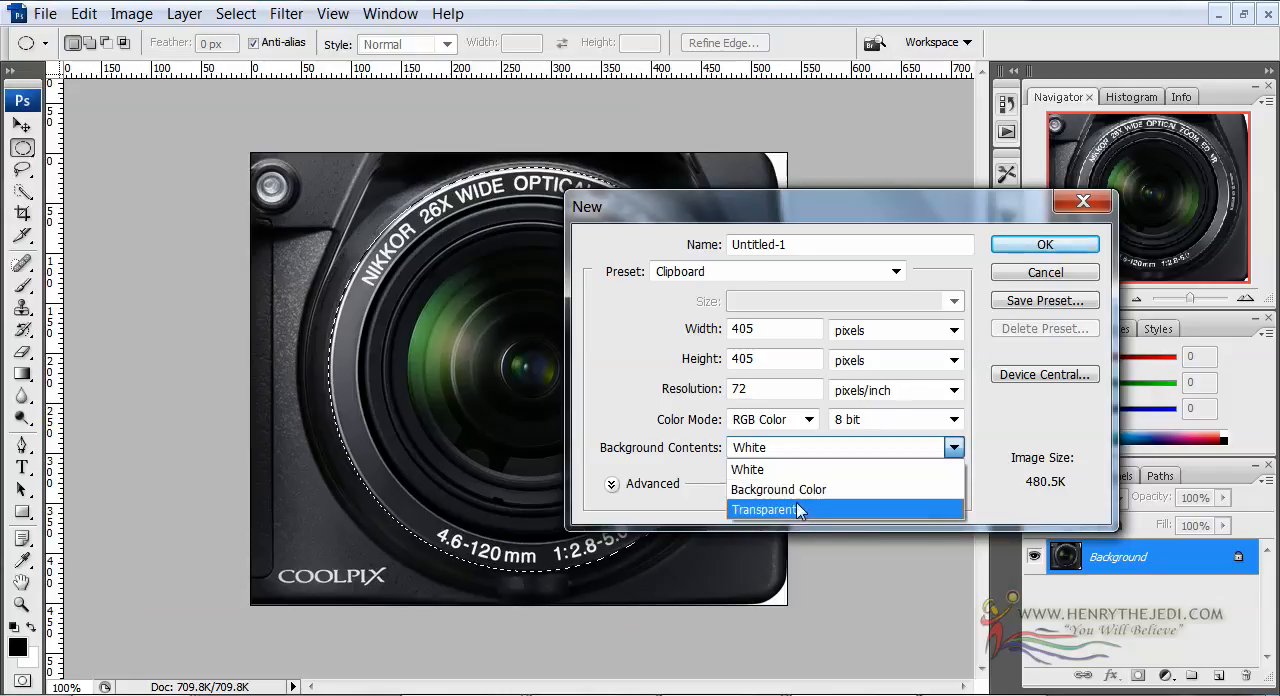
click(792, 509)
click(1037, 240)
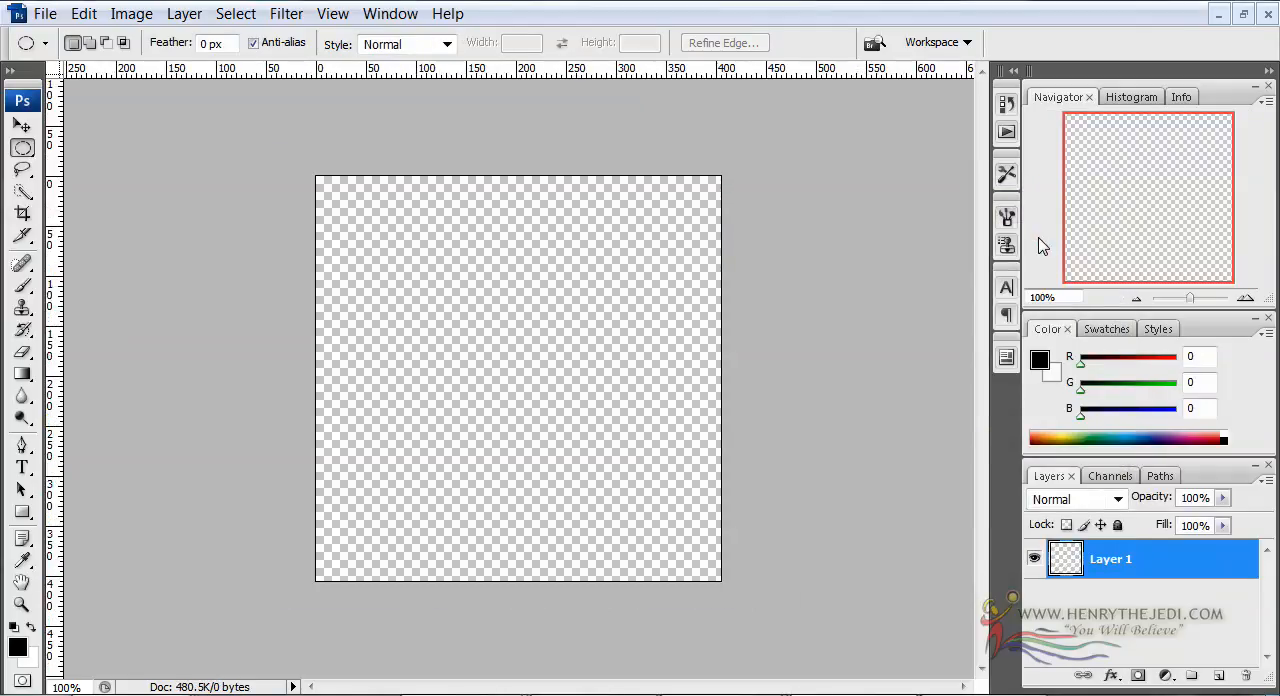
click(75, 14)
click(157, 194)
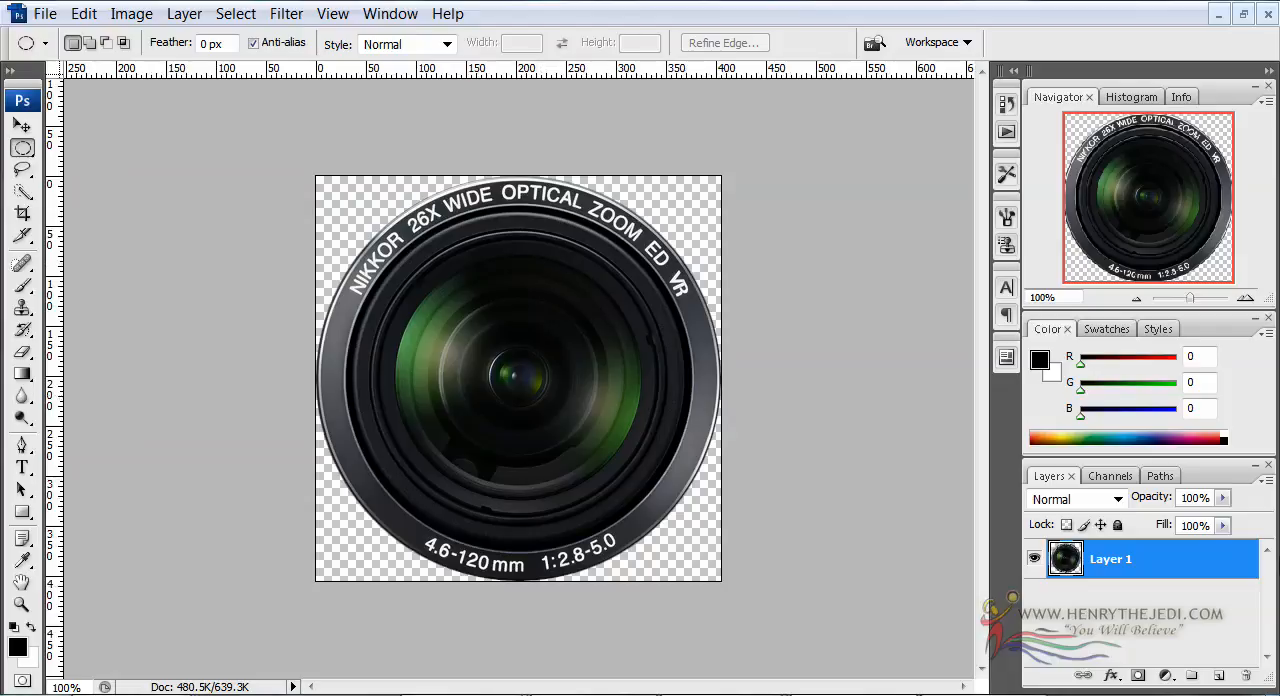
Add a new layer filled with black using the Paint Bucket, place it beneath the lens layer, and reselect the lens layer
click(1218, 675)
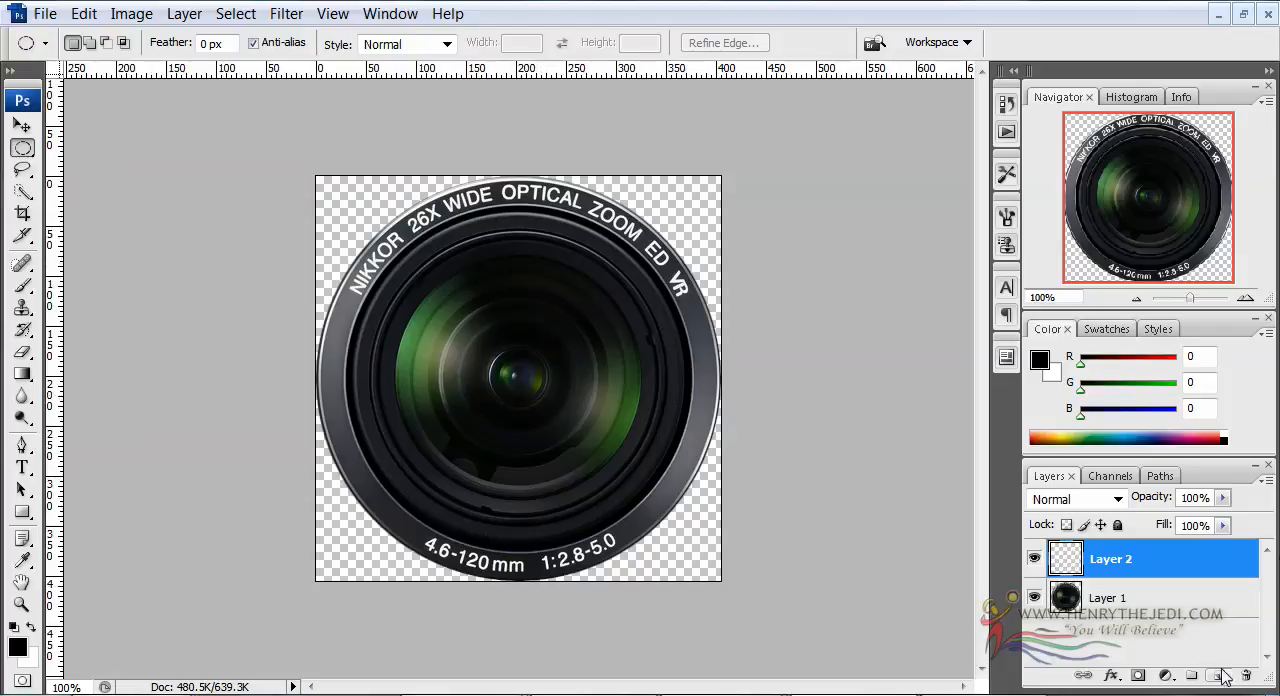
click(21, 374)
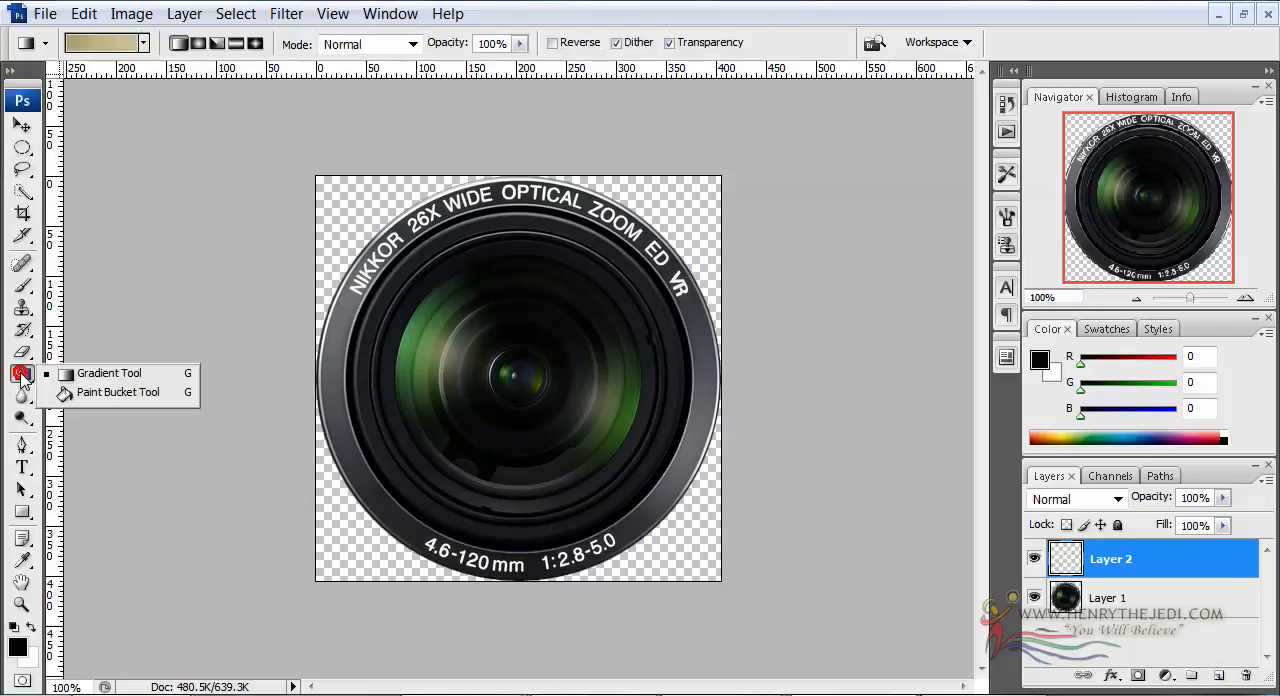
click(70, 393)
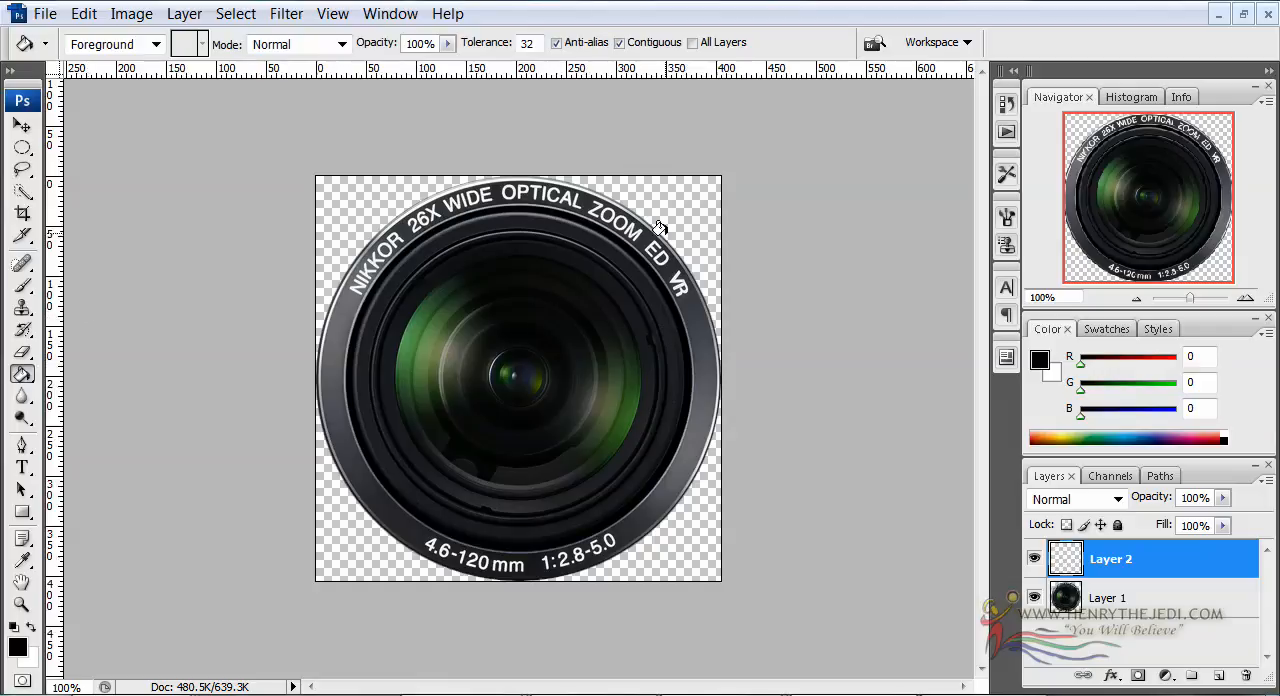
click(555, 299)
drag(1092, 565, 1095, 593)
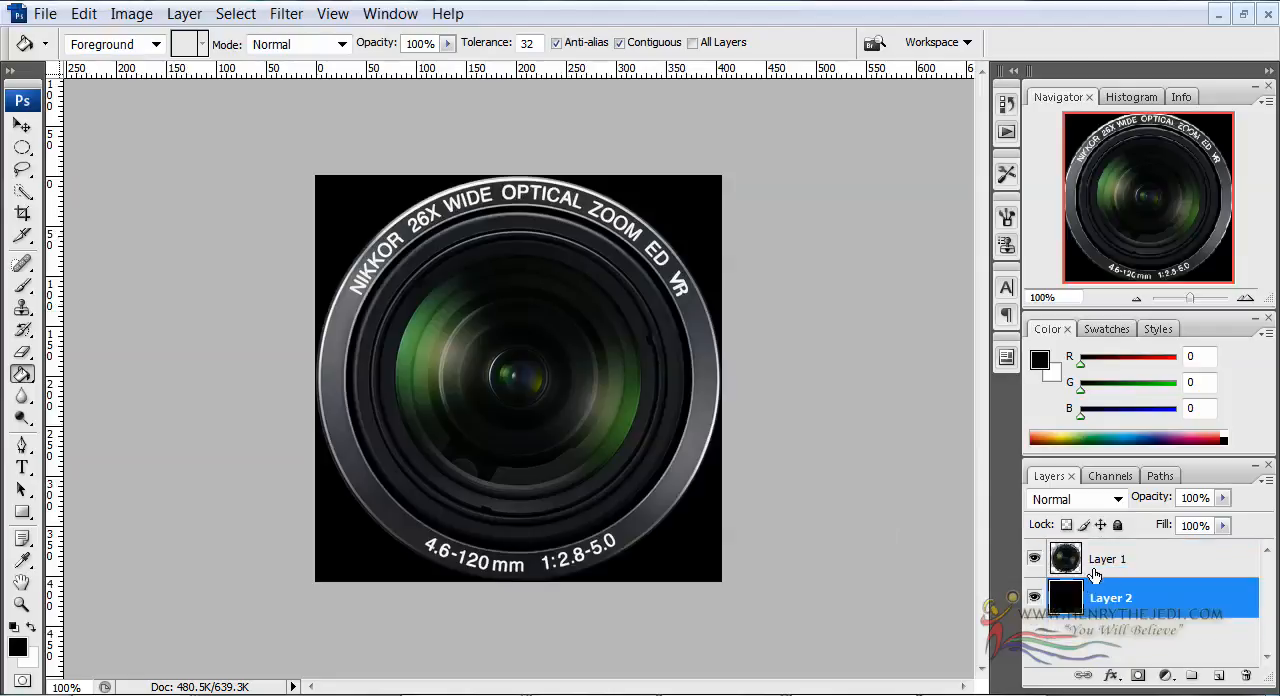
click(1098, 560)
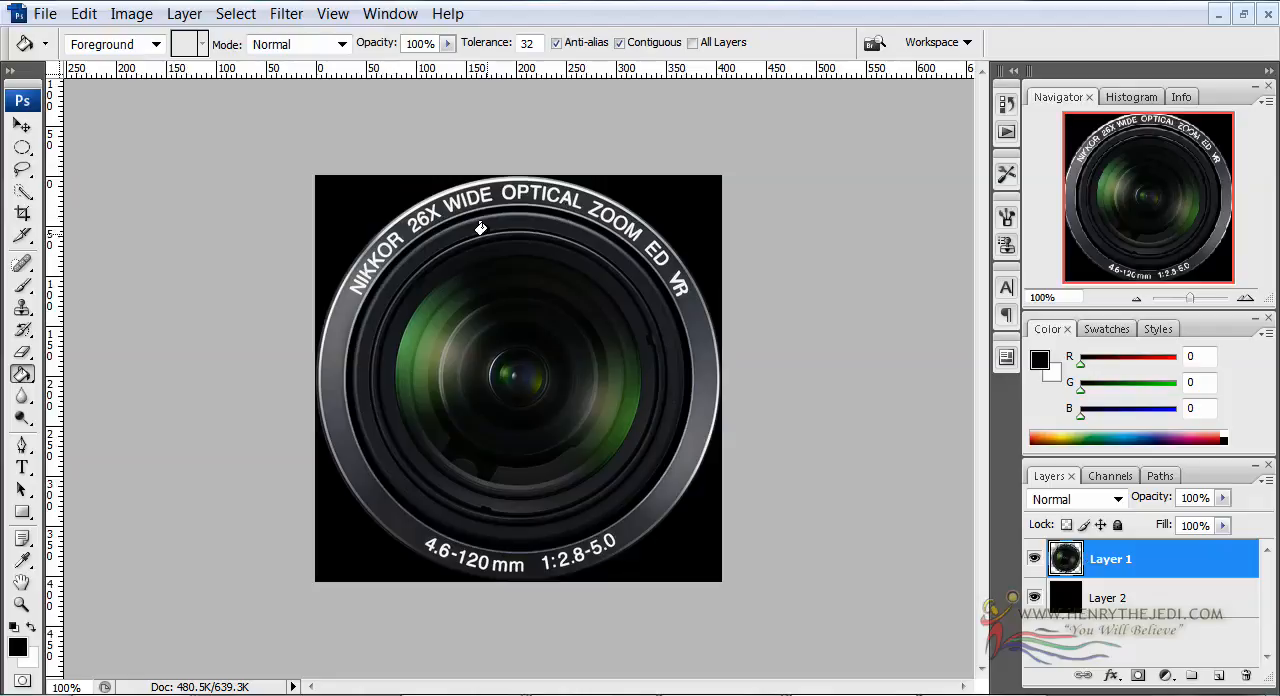
click(48, 16)
click(137, 333)
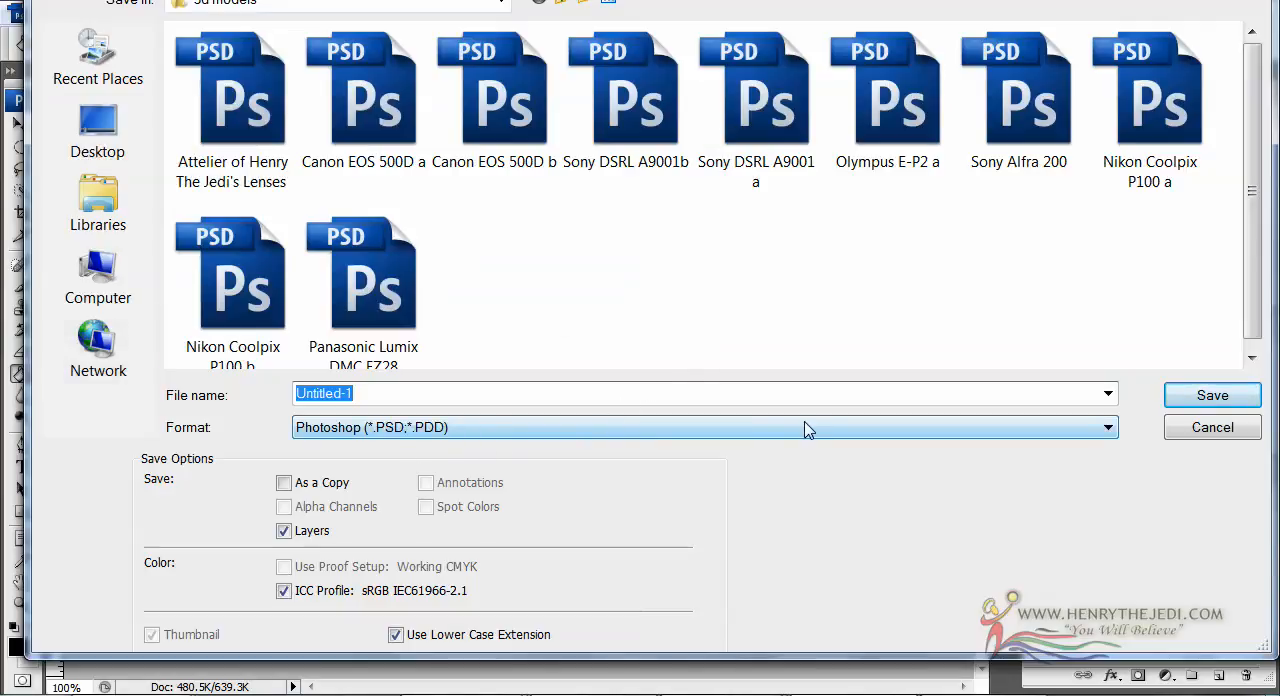
click(1176, 438)
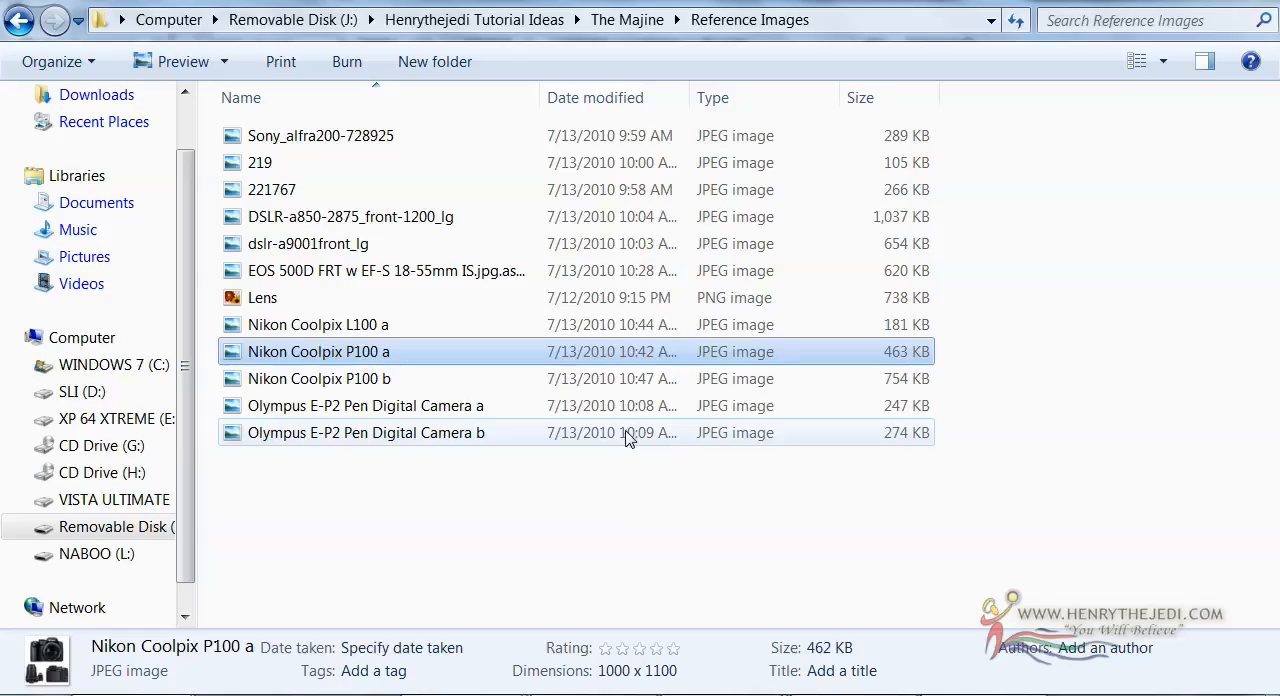
Find the Olympus front-view photo among the reference images and open it in Adobe Photoshop CS3 Extended
double_click(314, 139)
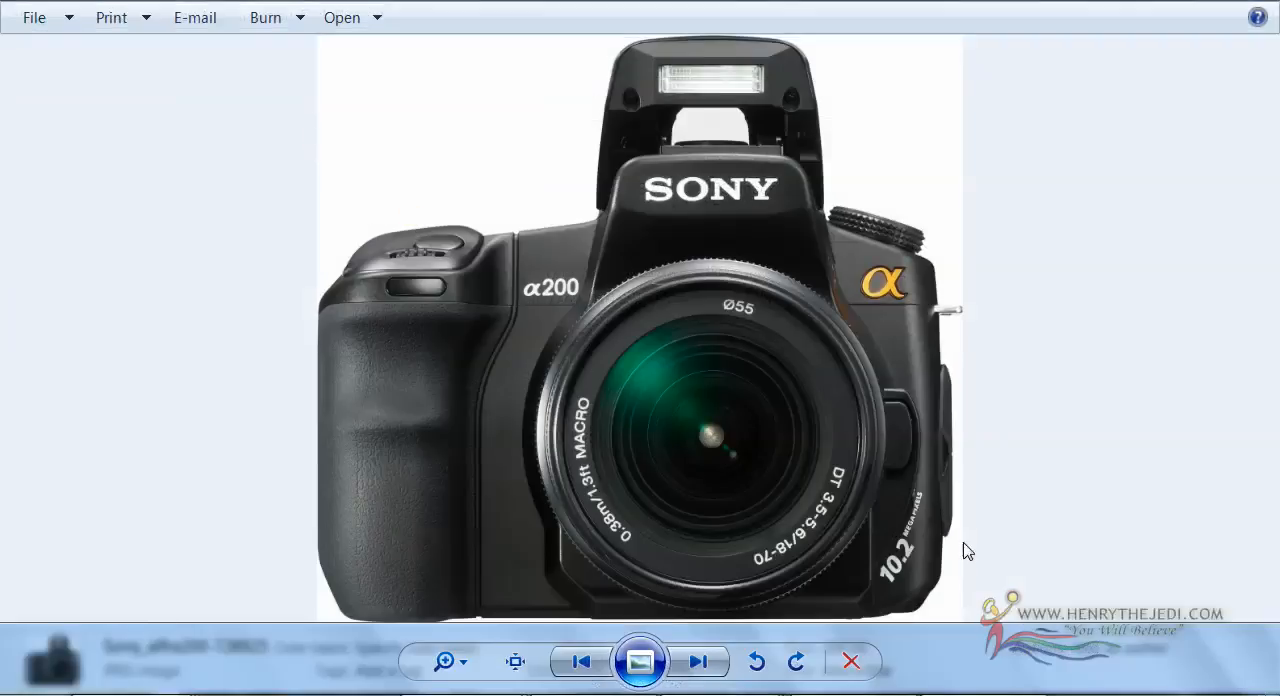
key(Right)
key(Right)
key(Right)
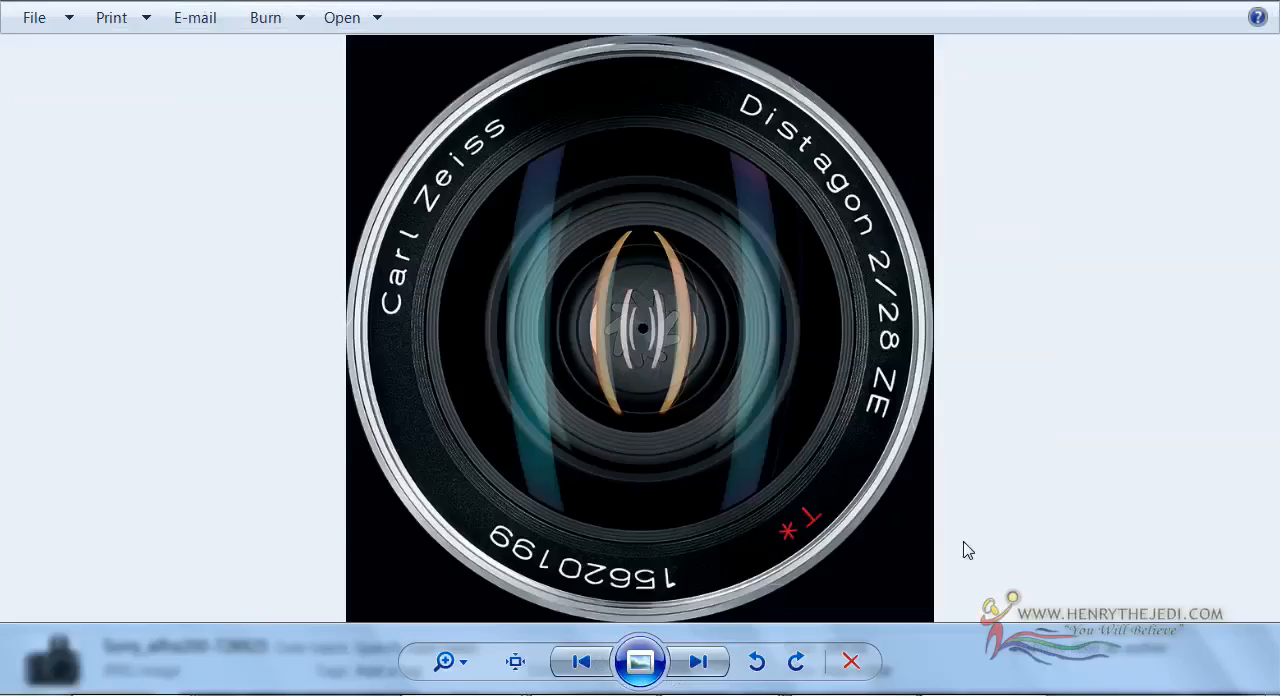
key(Right)
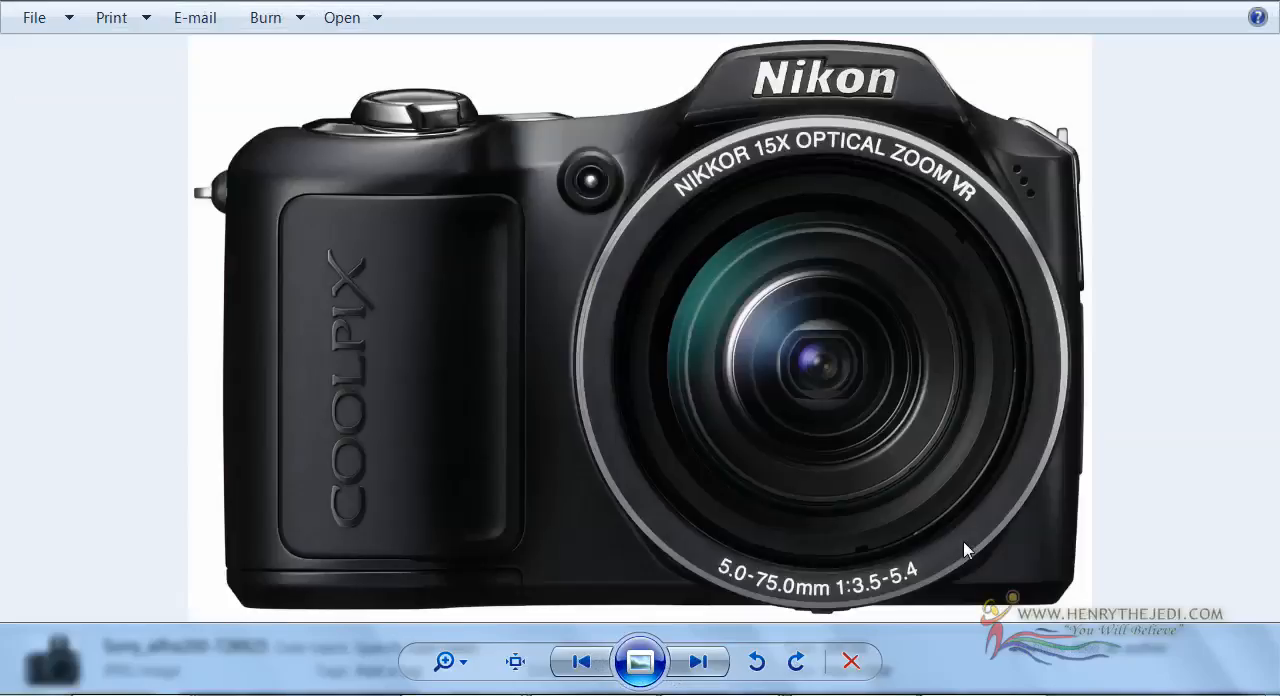
key(Right)
key(Right)
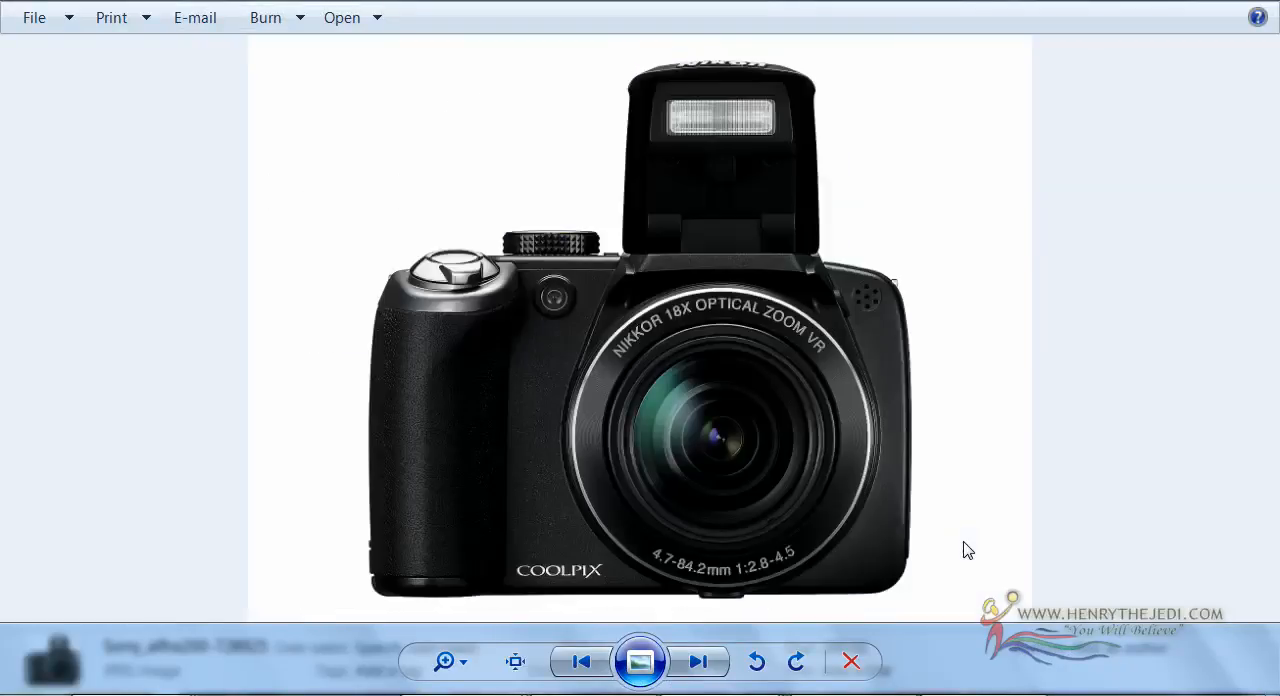
key(Right)
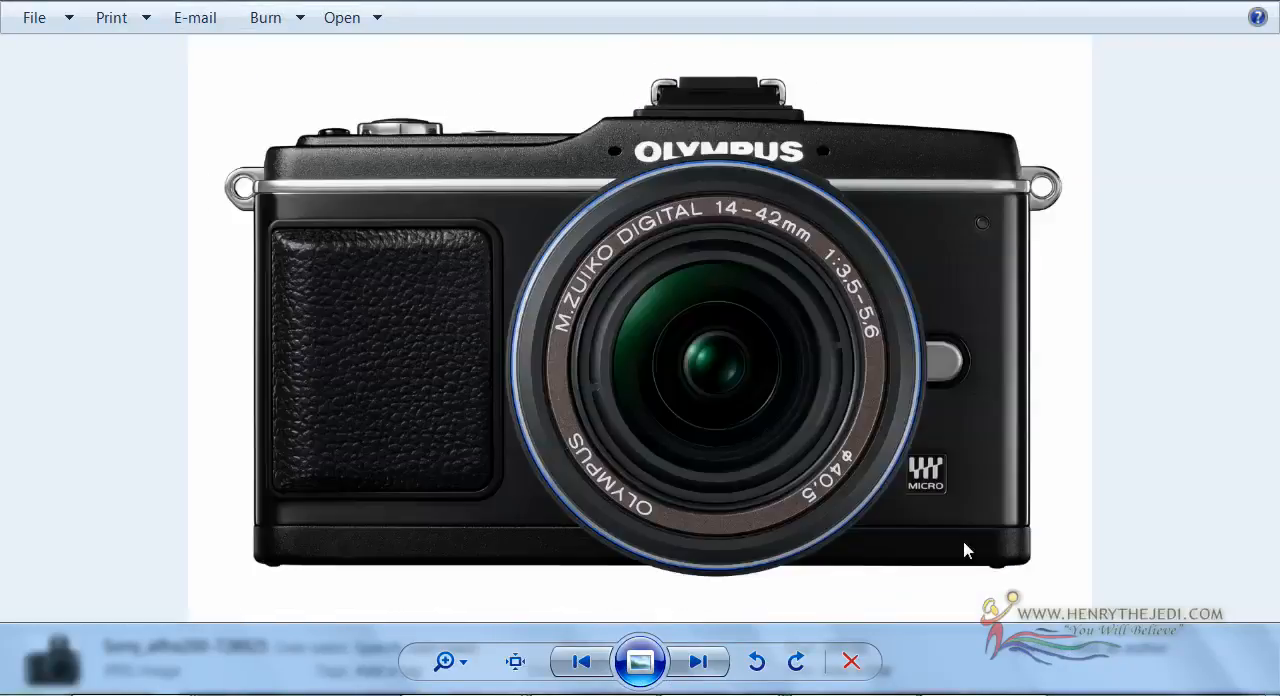
right_click(268, 128)
mouse_move(500, 148)
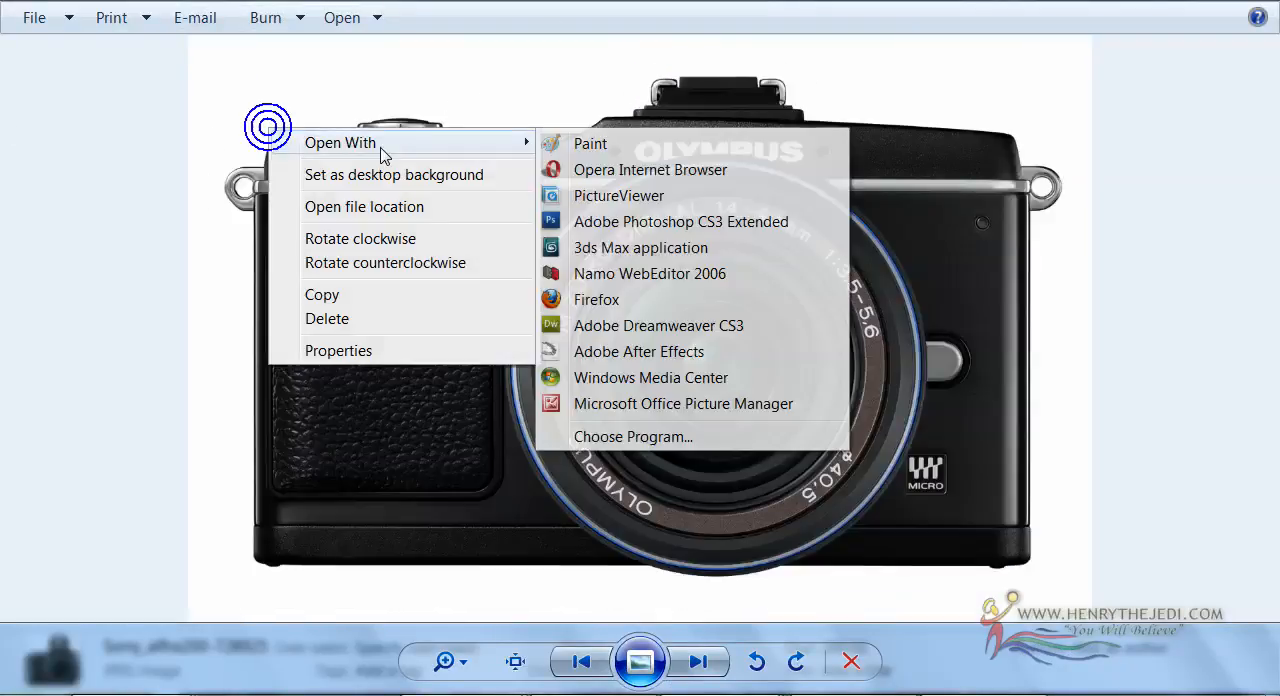
click(646, 222)
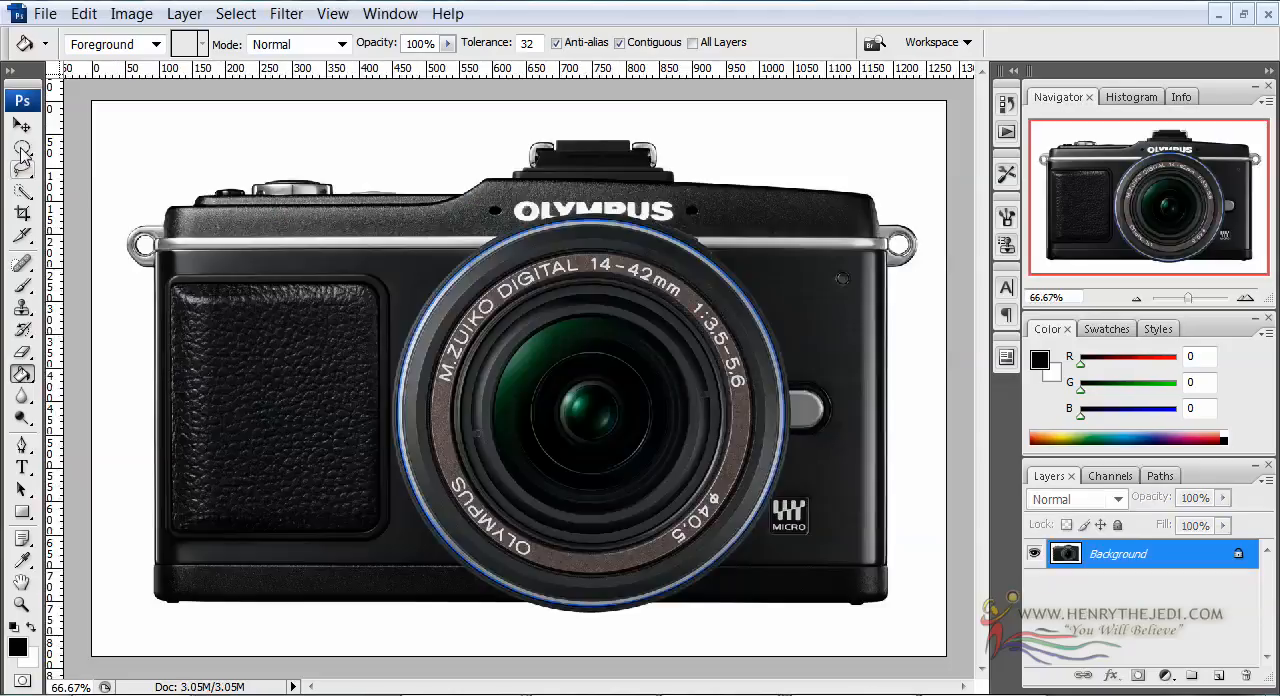
Crop the Olympus photo closely around the lens, keeping the whole blue ring inside the frame
click(23, 210)
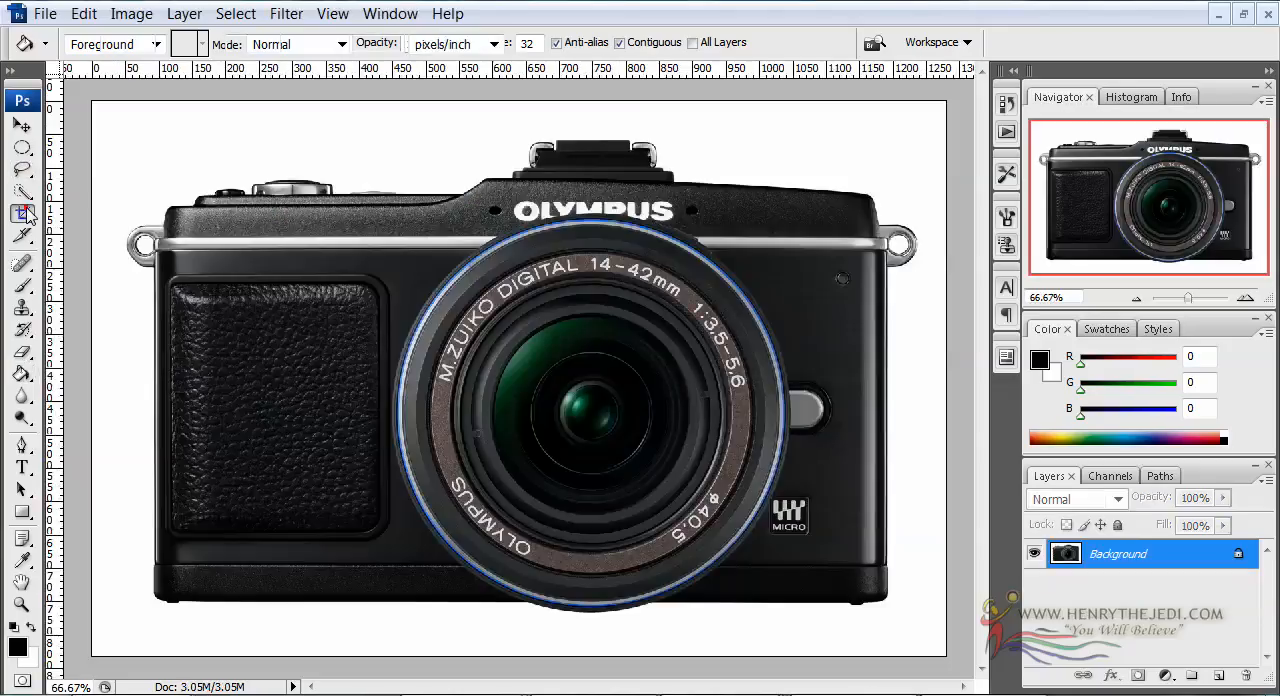
drag(357, 192, 811, 621)
drag(350, 406, 378, 418)
drag(591, 192, 590, 201)
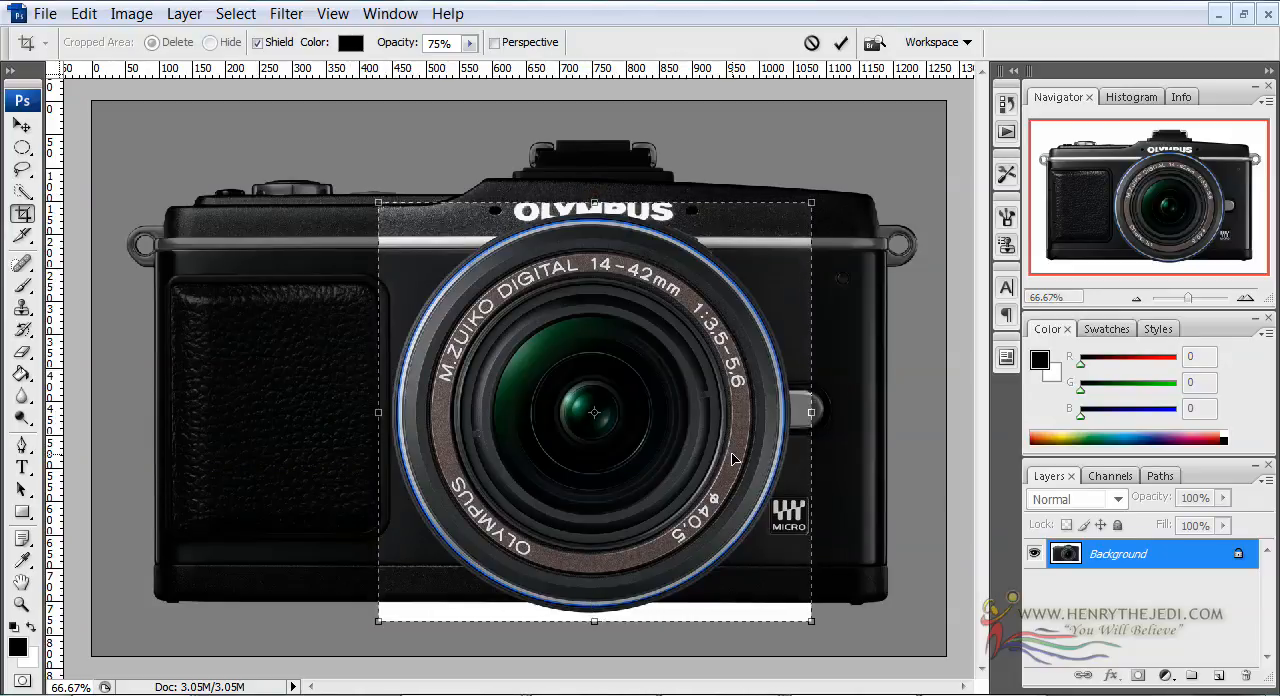
key(Return)
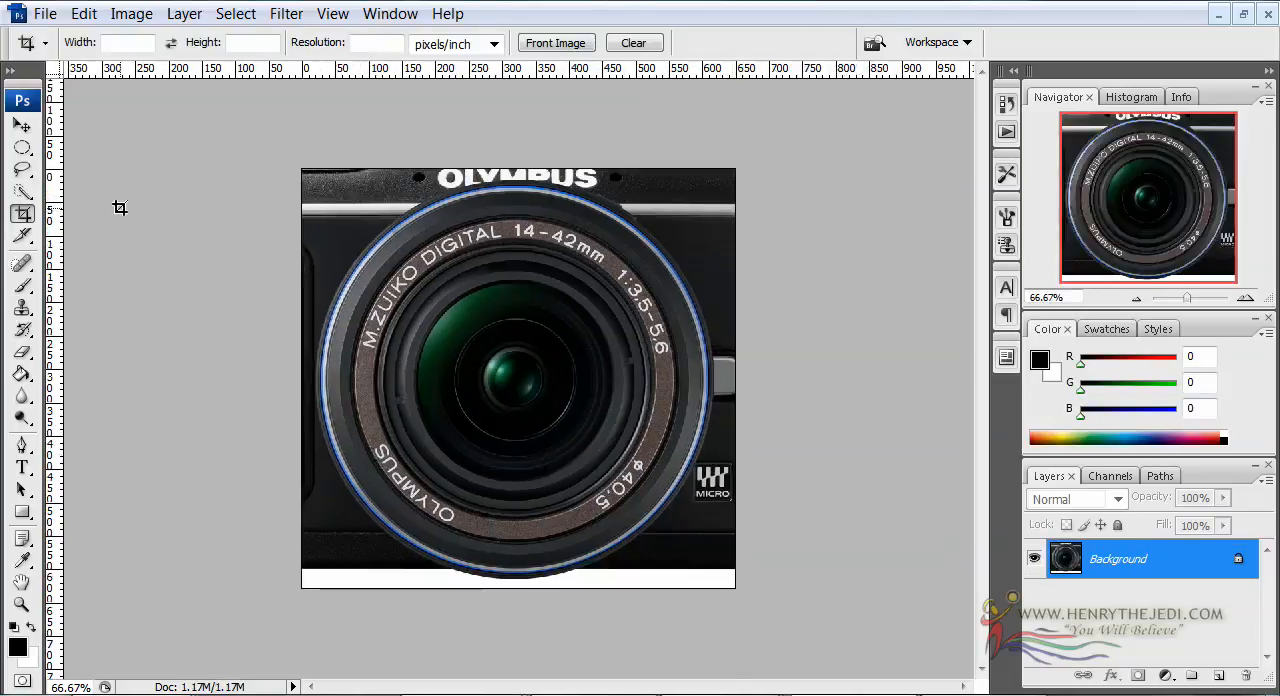
Draw an elliptical selection the size of the Olympus lens and align it with the outer blue ring
click(22, 147)
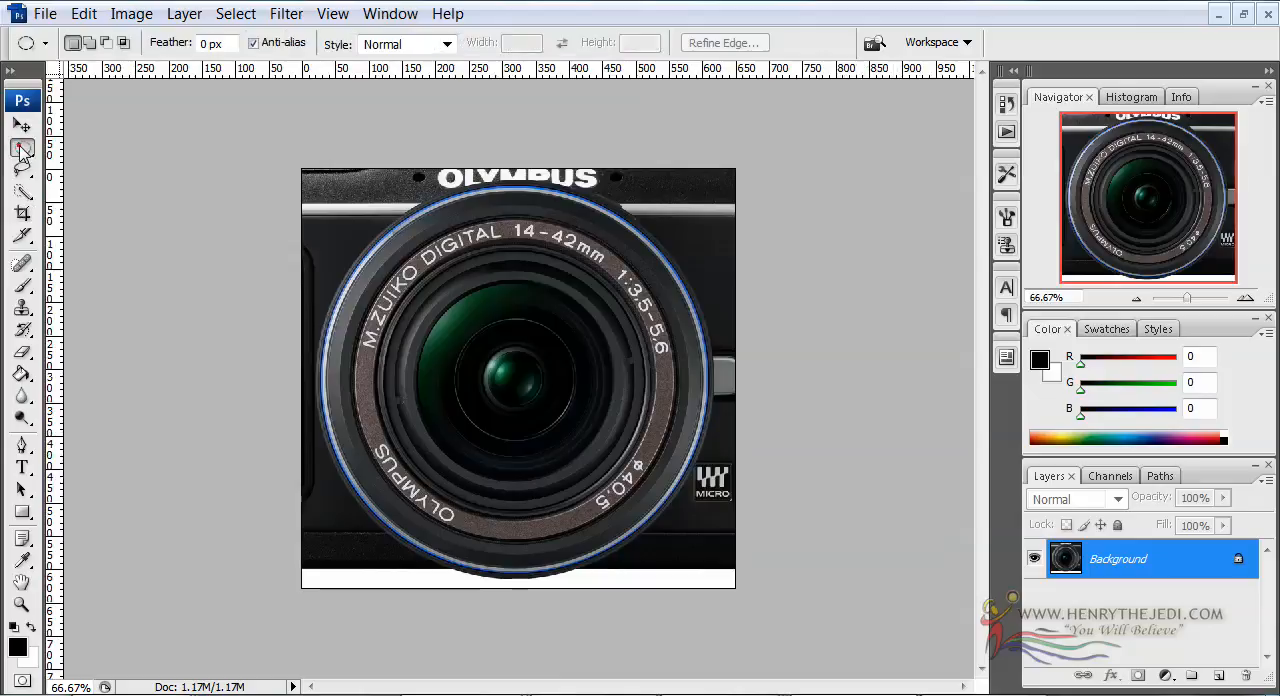
click(22, 148)
click(56, 170)
drag(354, 232, 615, 438)
drag(719, 558, 741, 583)
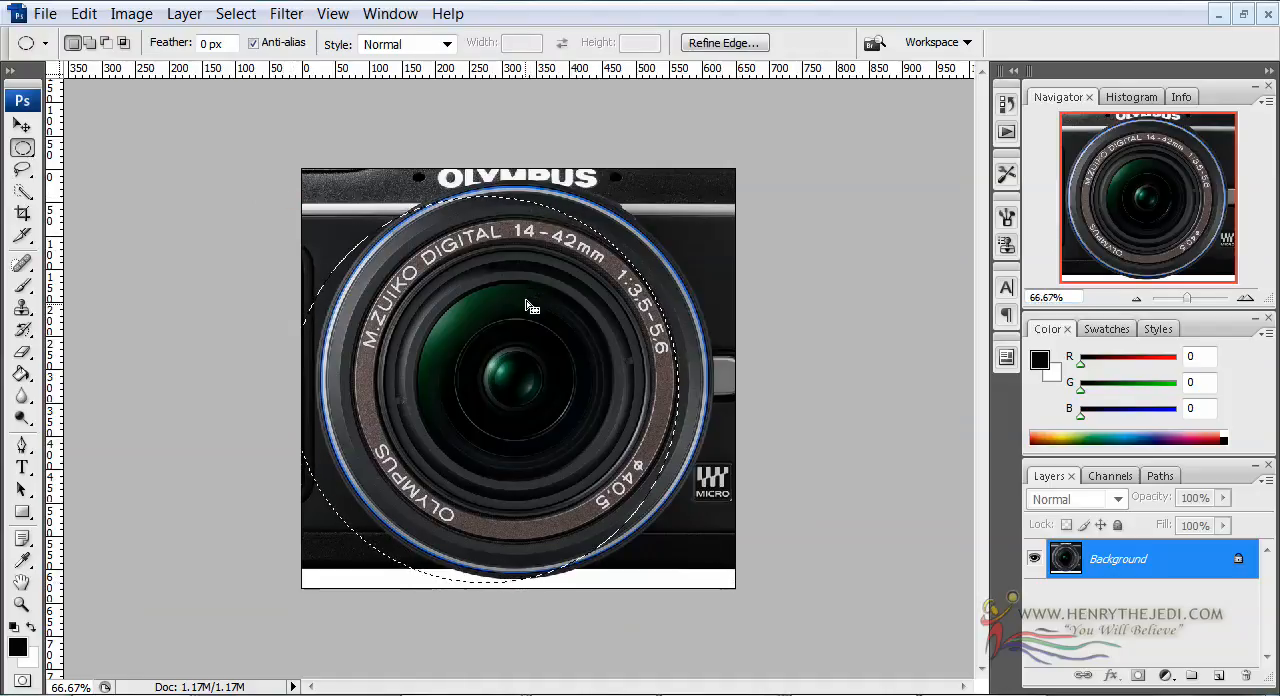
drag(527, 307, 551, 300)
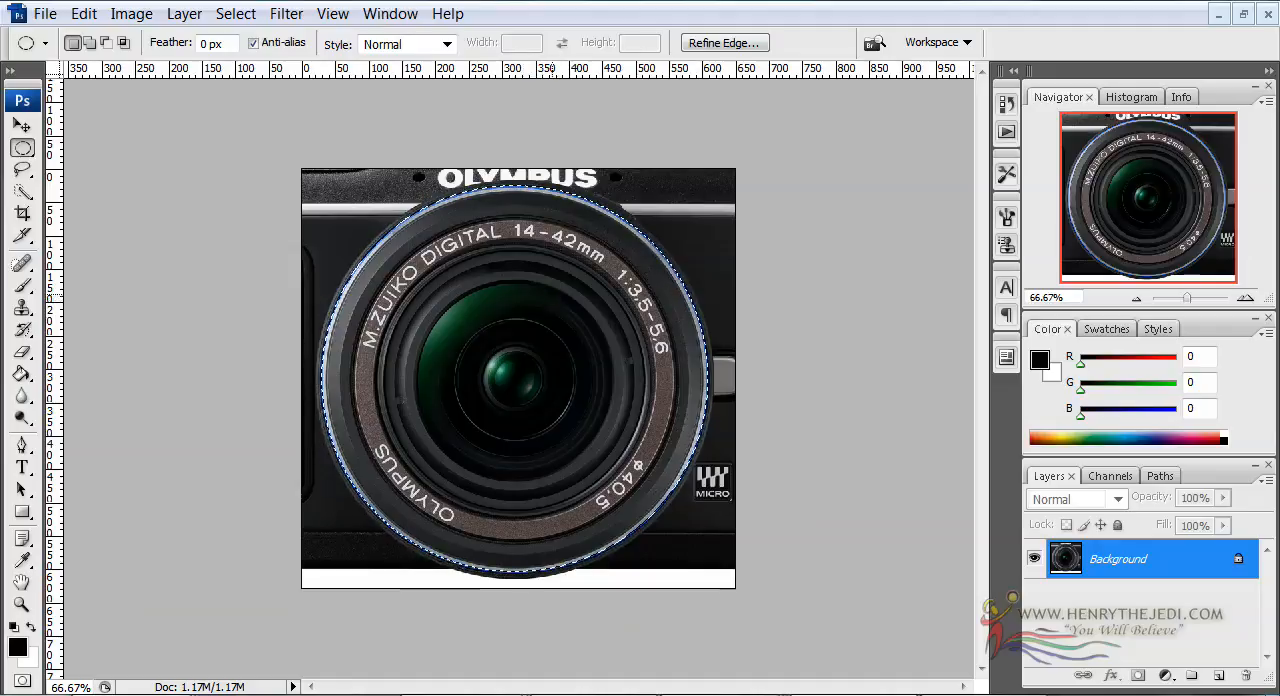
Transform the elliptical selection around the Olympus lens, enlarging it proportionally to about 101.9%
right_click(533, 292)
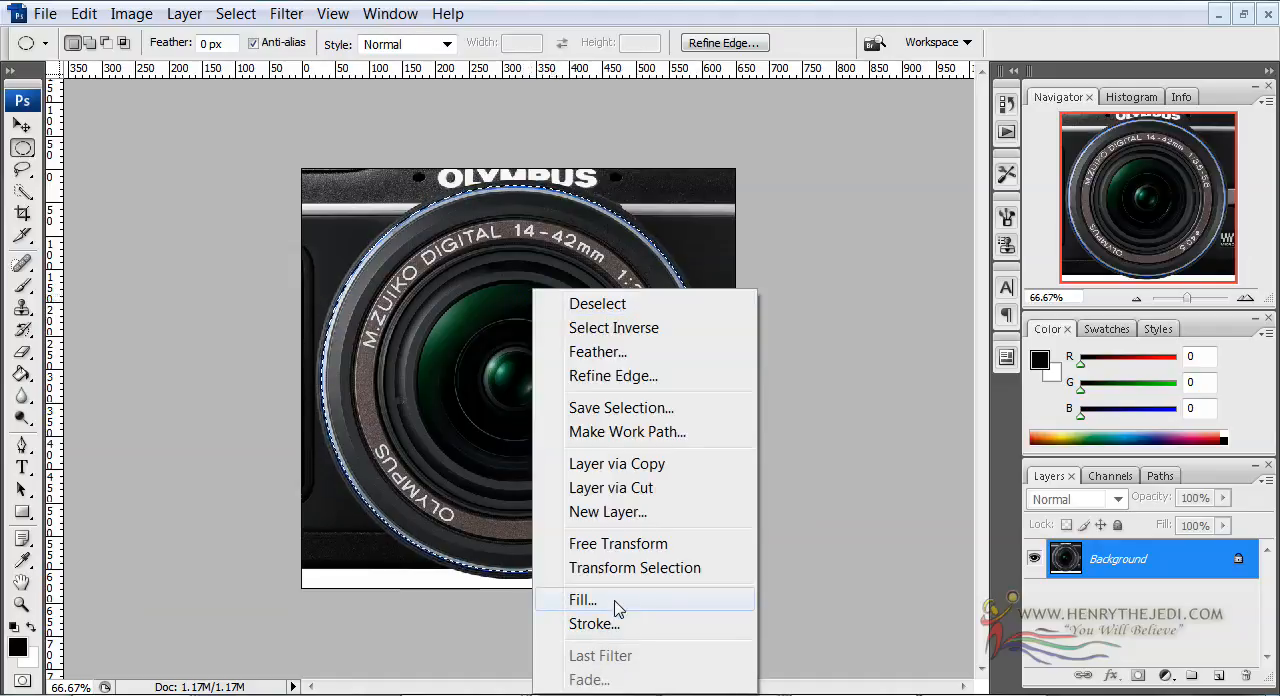
click(618, 568)
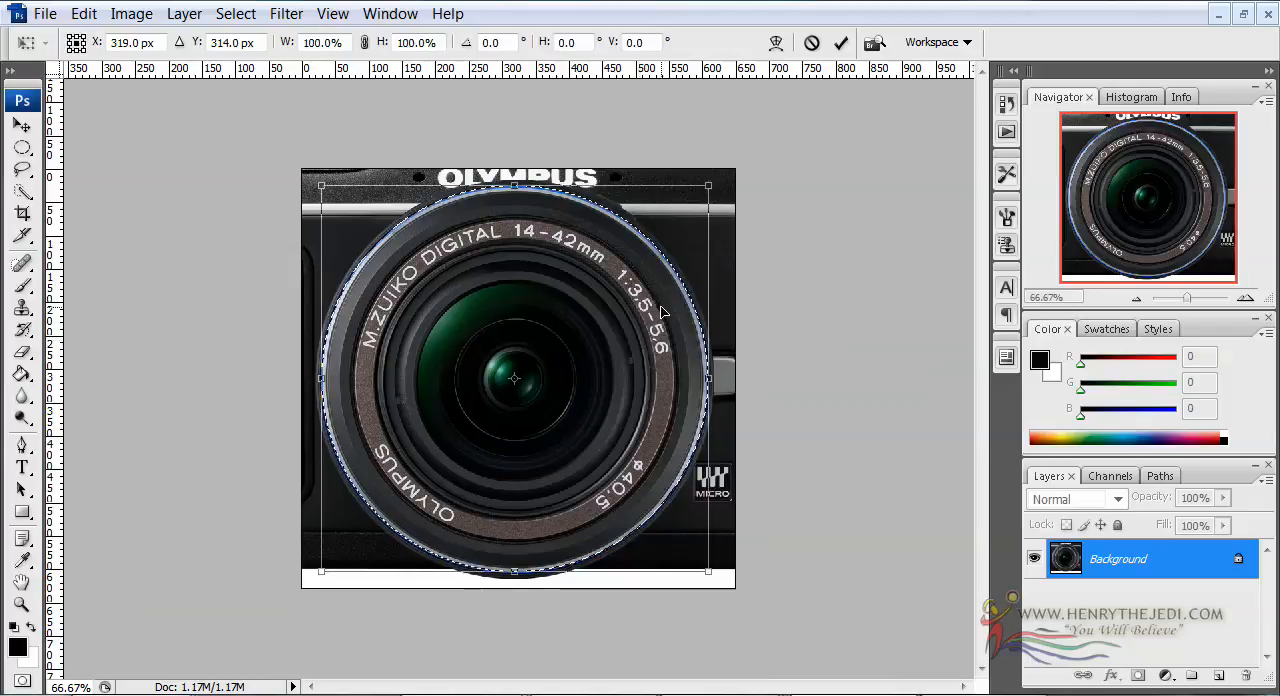
drag(709, 190, 714, 185)
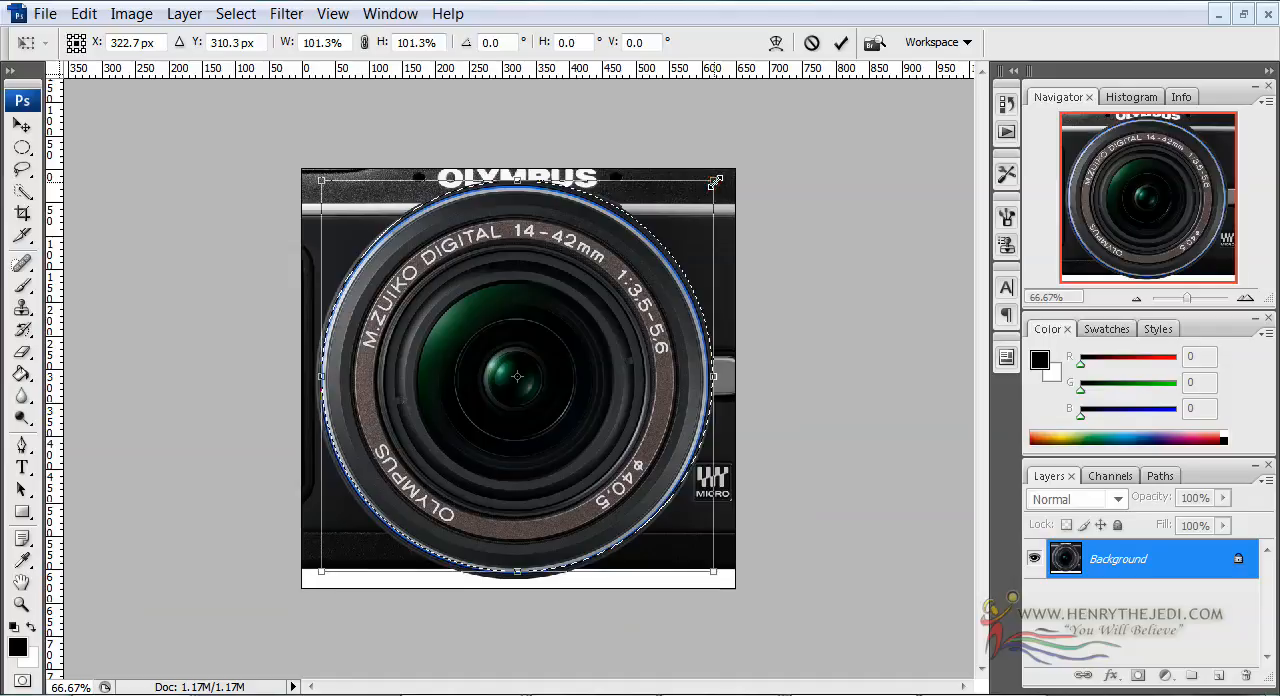
drag(716, 181, 718, 180)
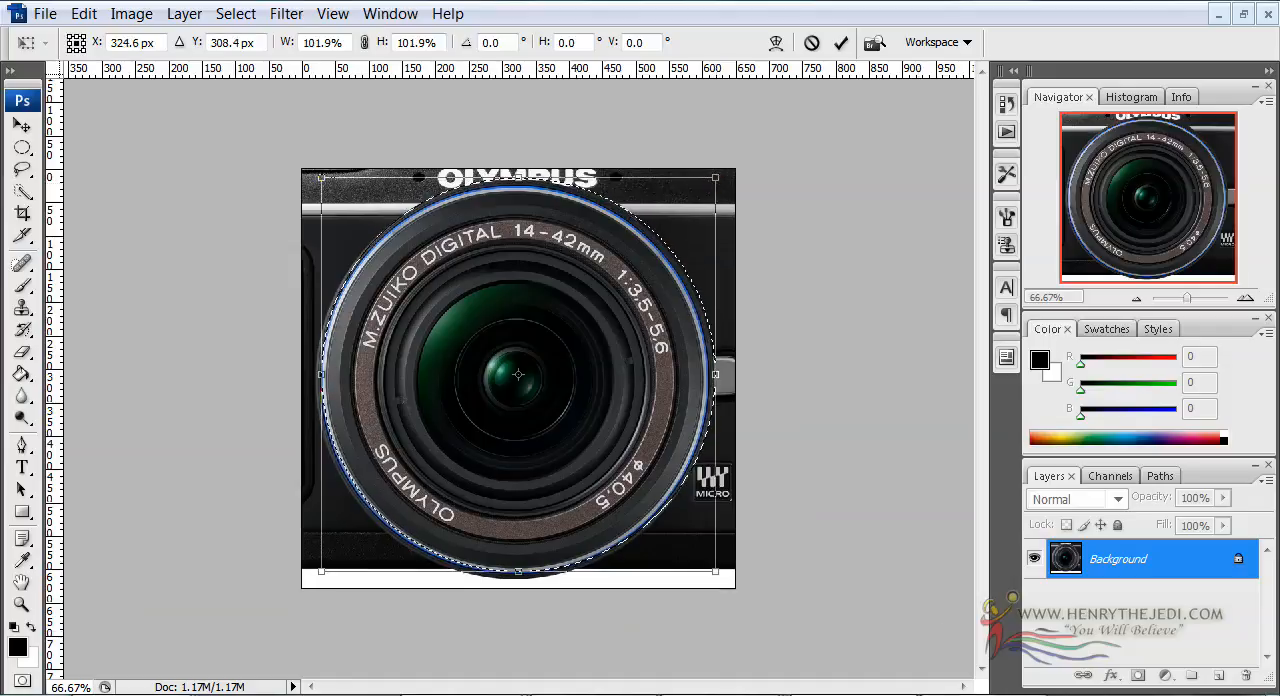
Nudge the enlarged selection until it surrounds the lens's blue outer ring evenly, and apply the transformation
key(Left)
key(Left)
key(Left)
key(Left)
key(Left)
key(Left)
key(Left)
key(Down)
key(Down)
key(Down)
key(Down)
key(Right)
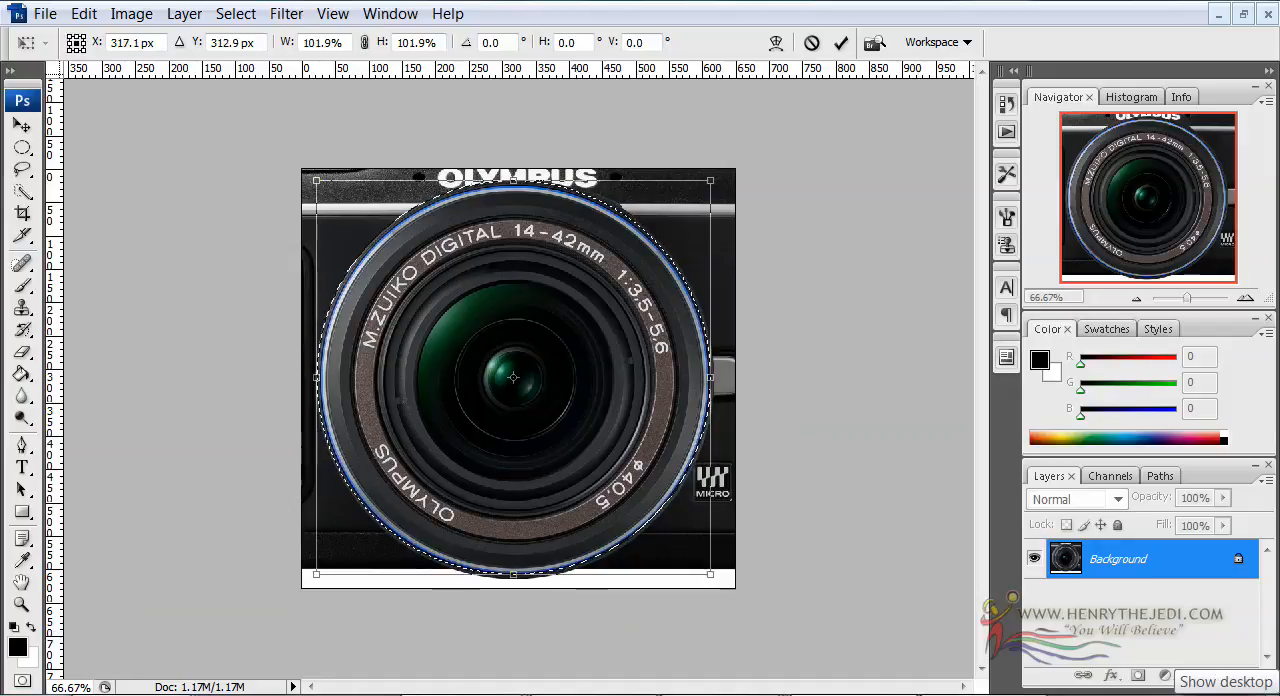
key(Right)
key(Down)
key(Down)
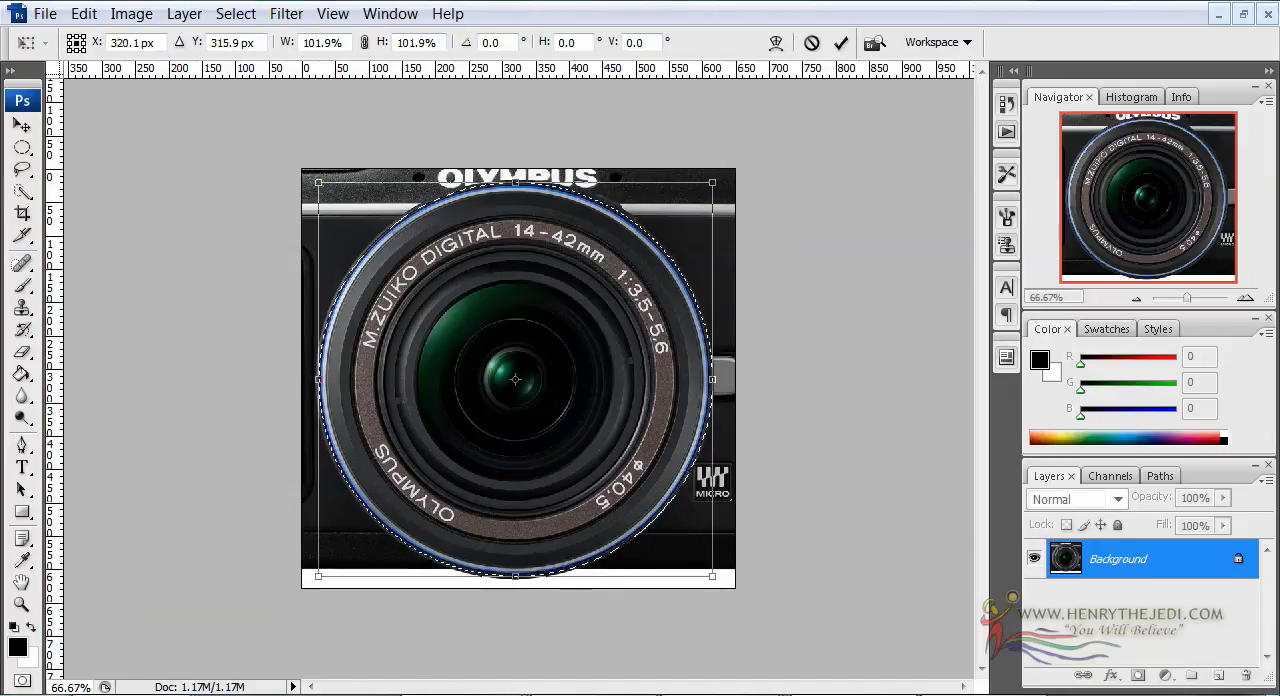
key(Return)
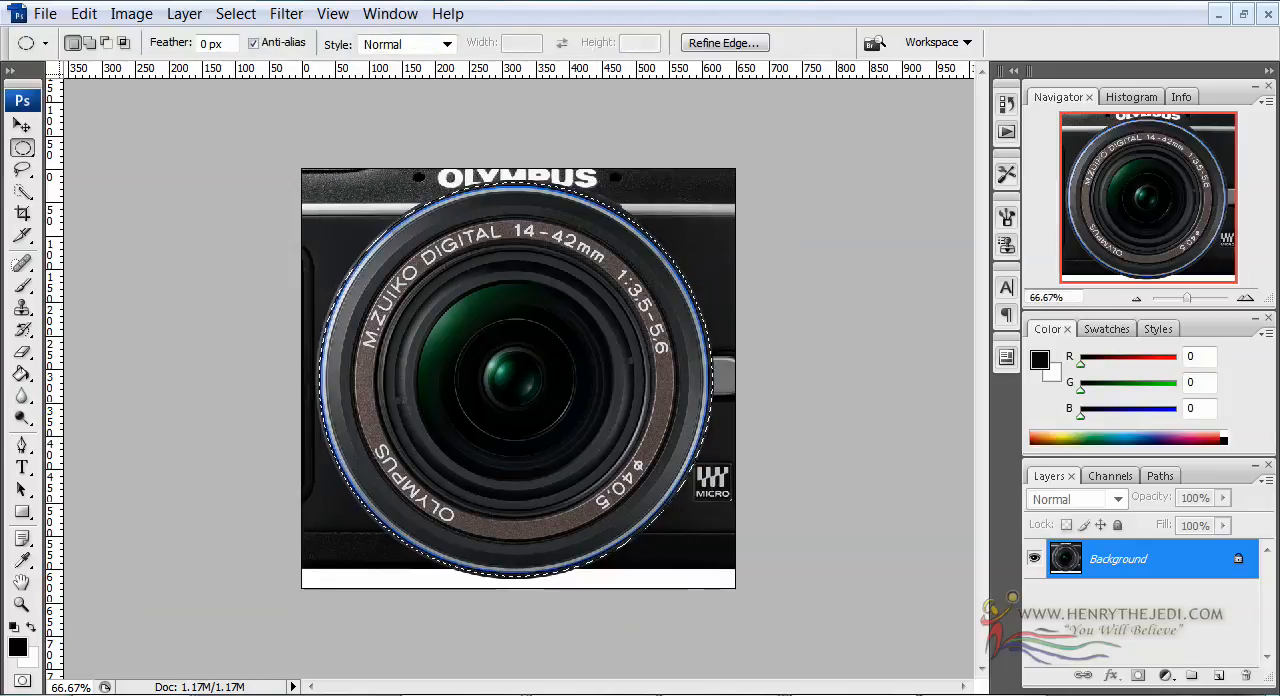
Copy the selected Olympus lens and paste it into a new 591 × 592 pixel transparent document at 72 pixels/inch
click(84, 13)
click(137, 163)
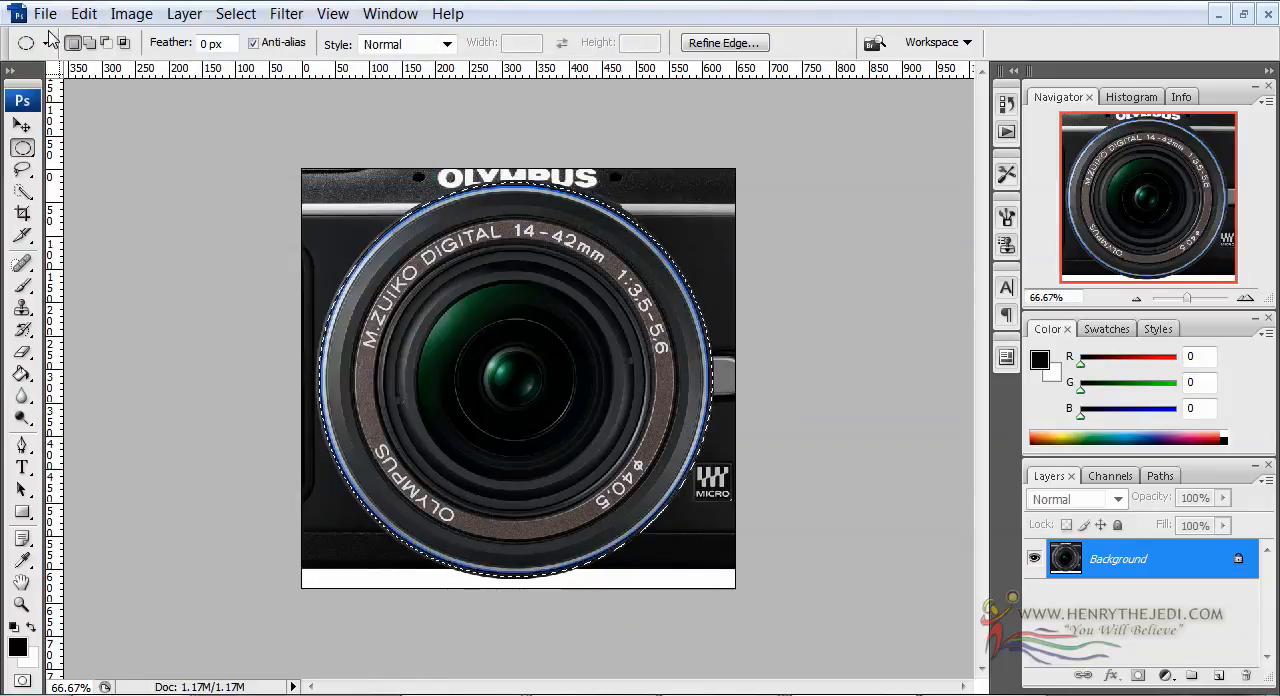
click(45, 13)
click(57, 38)
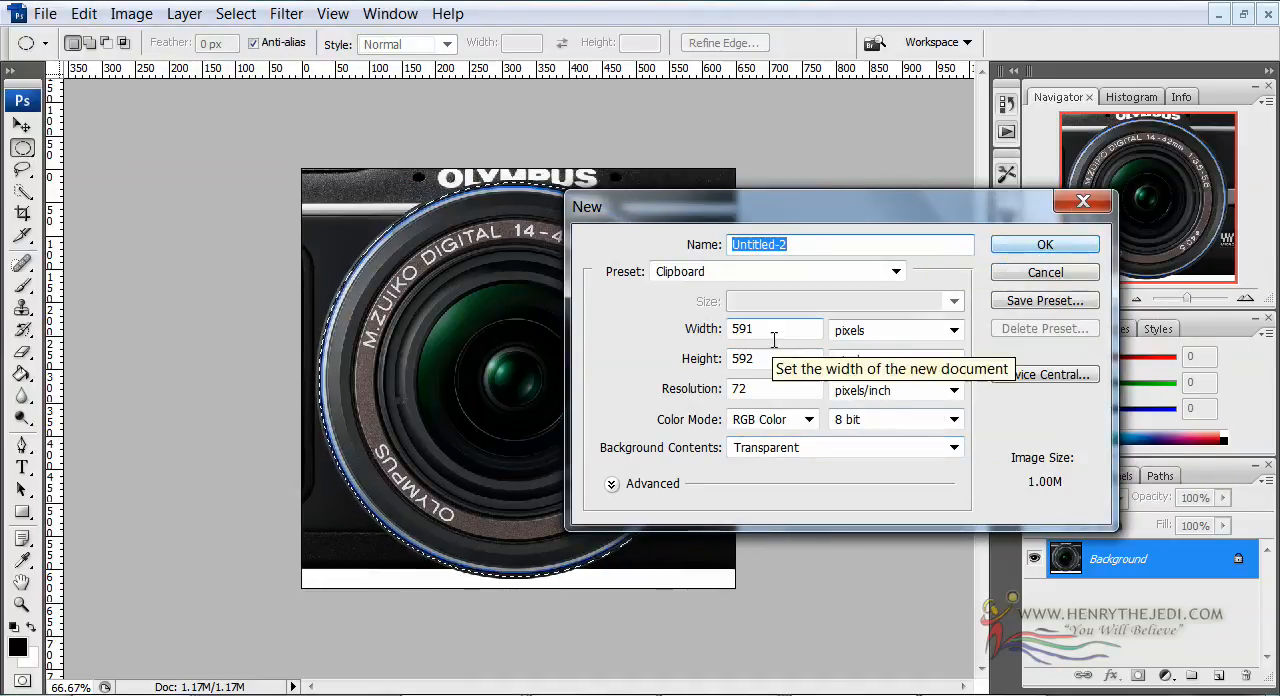
click(1003, 247)
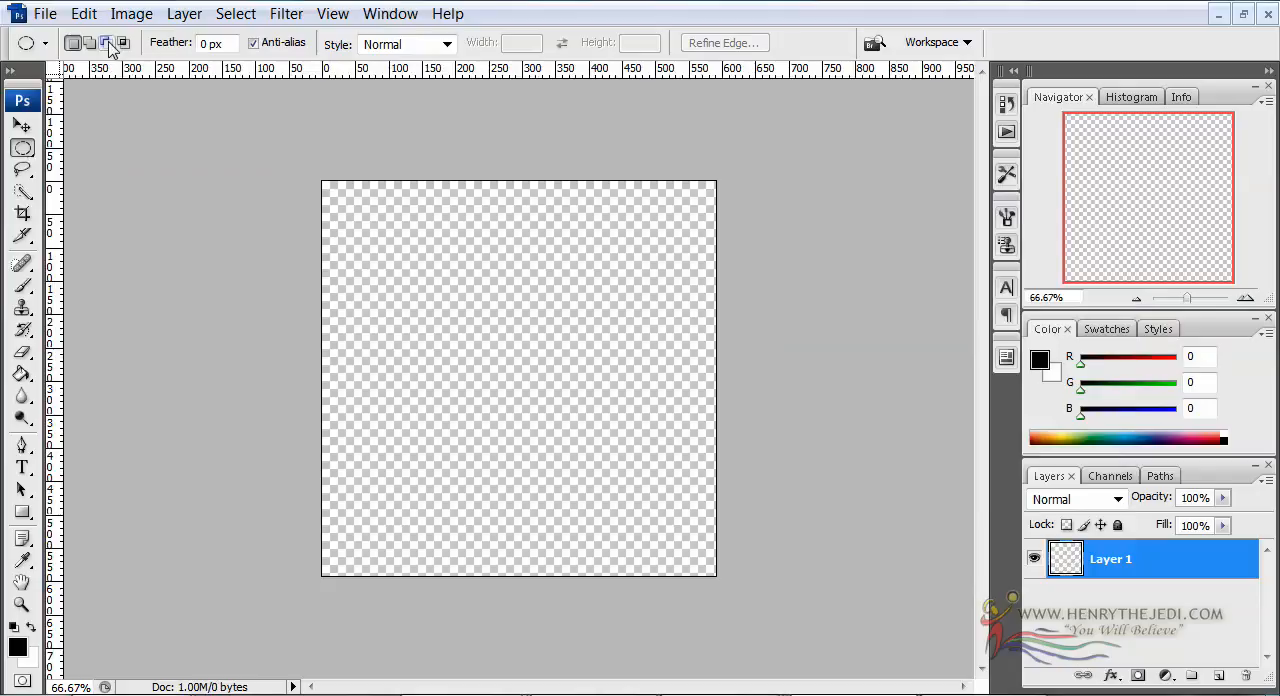
click(88, 15)
click(143, 211)
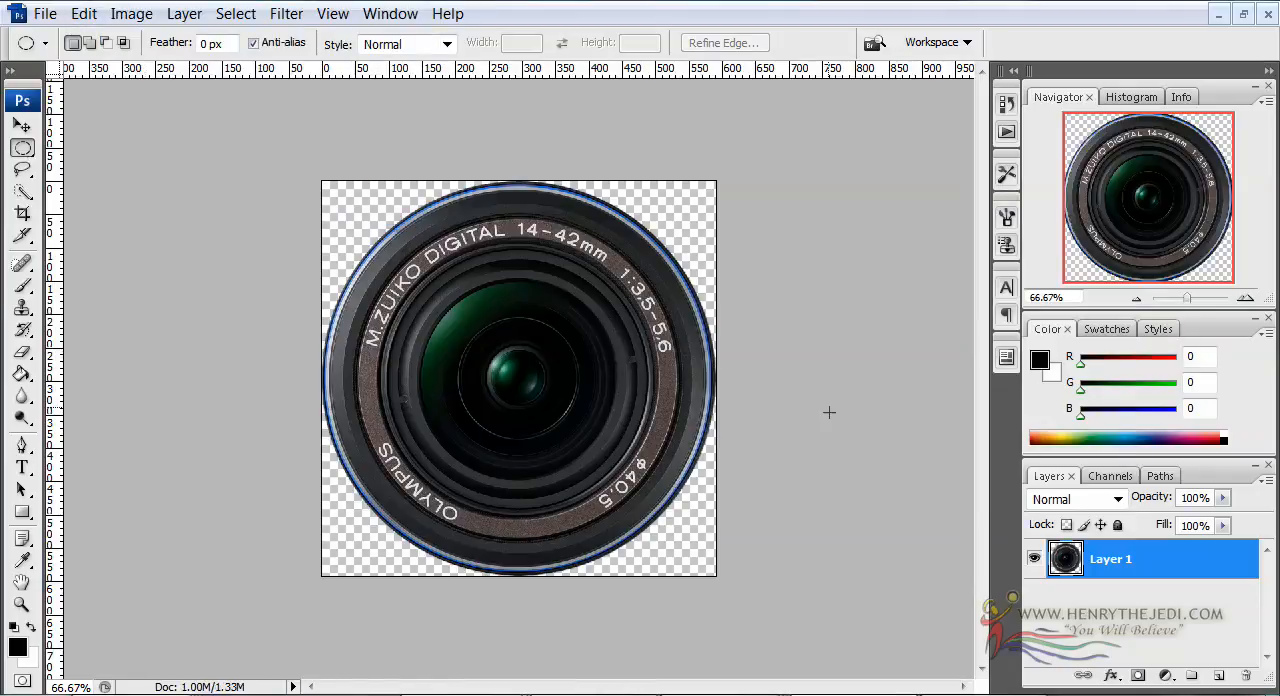
Add a new layer filled with black using the Paint Bucket and place it beneath the Olympus lens layer
click(643, 261)
click(1219, 677)
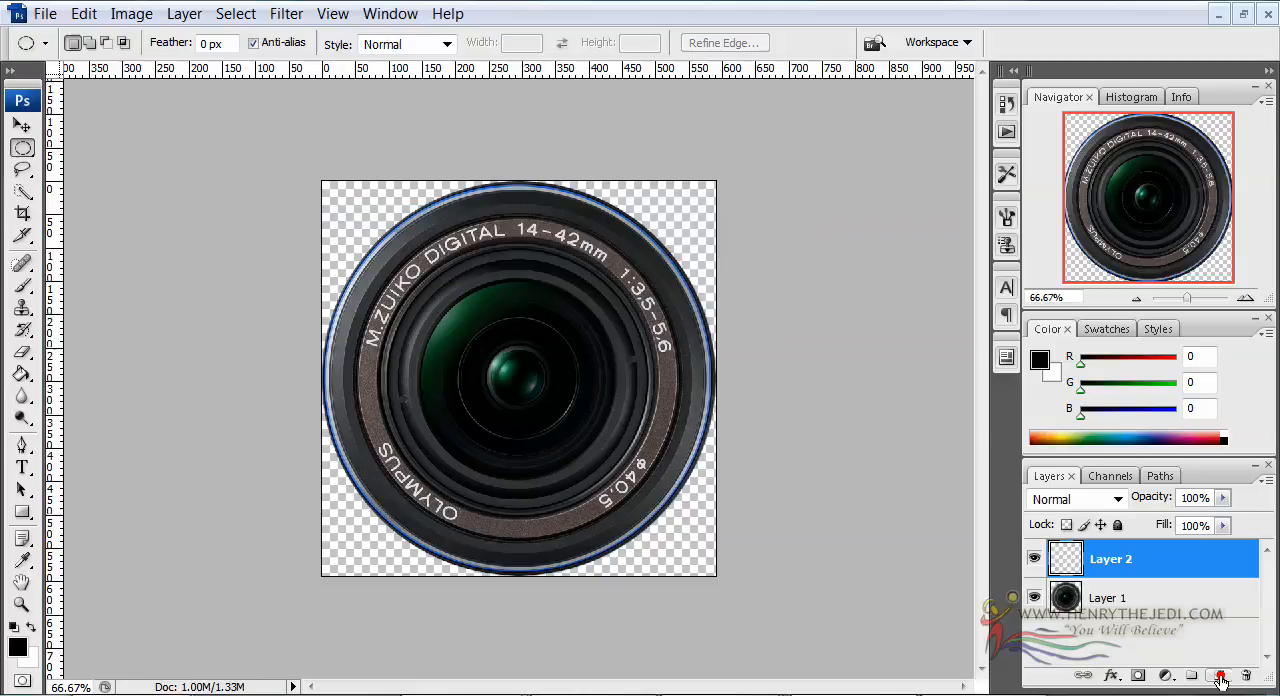
click(22, 373)
click(393, 336)
drag(1153, 566, 1155, 617)
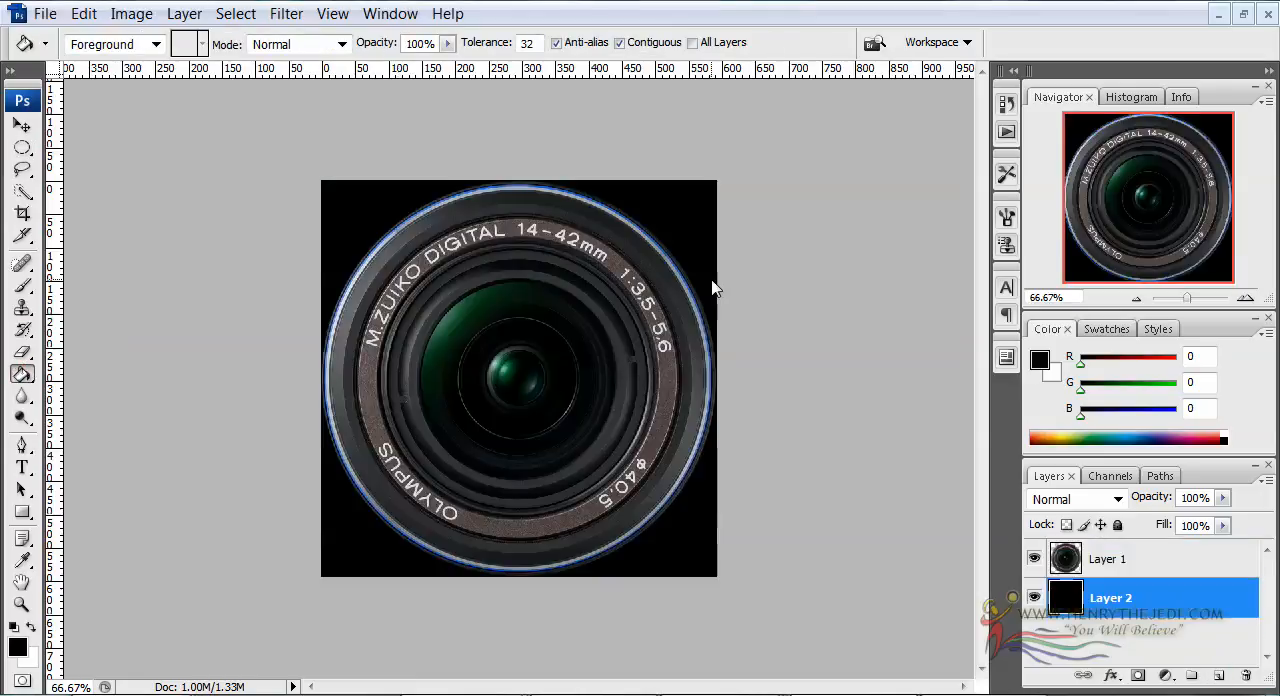
click(1245, 298)
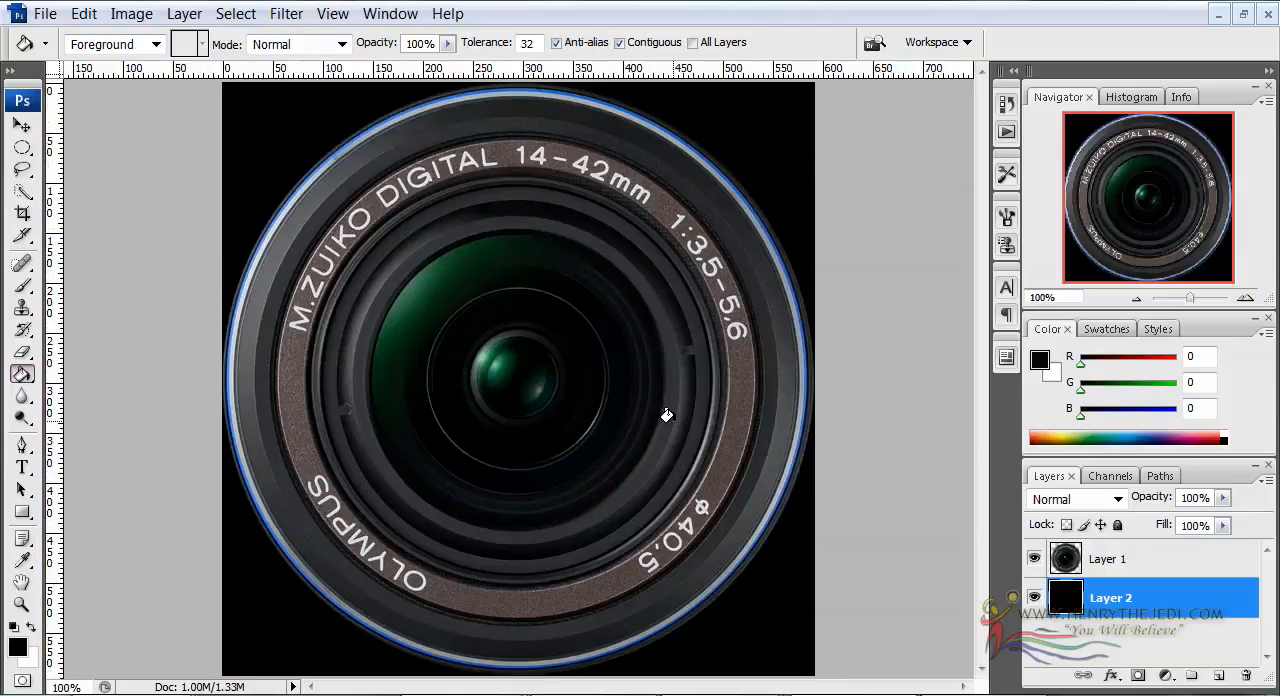
click(45, 13)
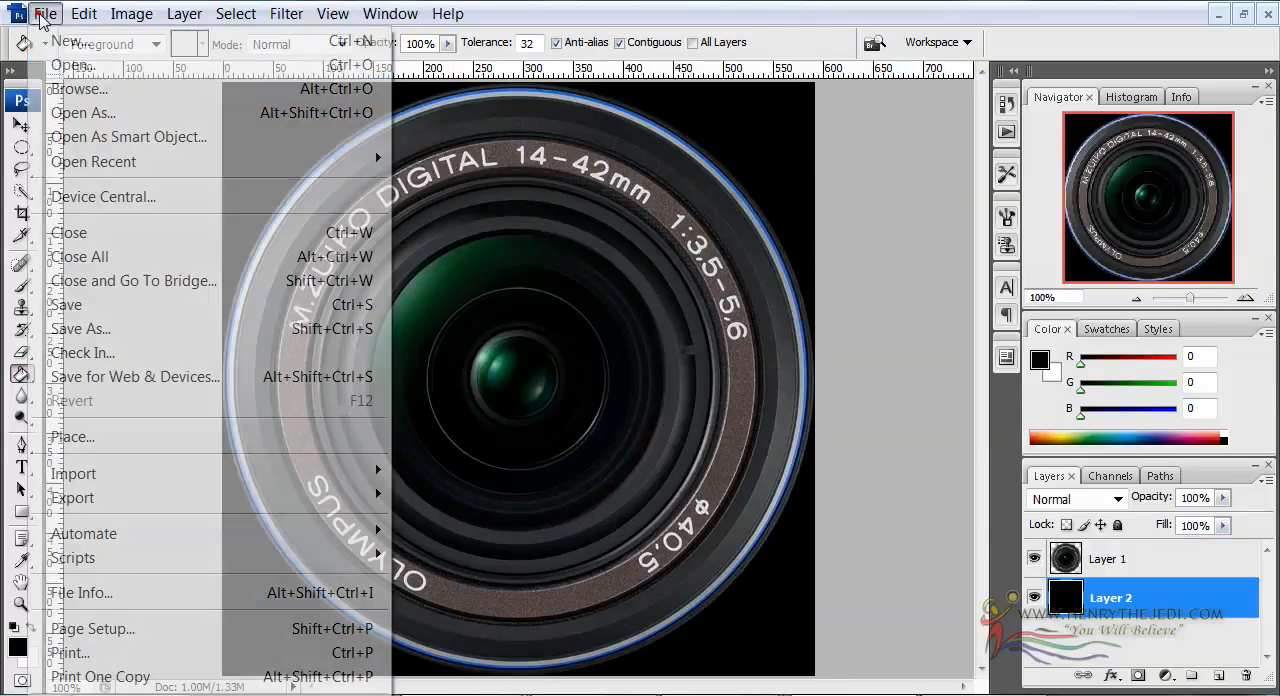
click(134, 328)
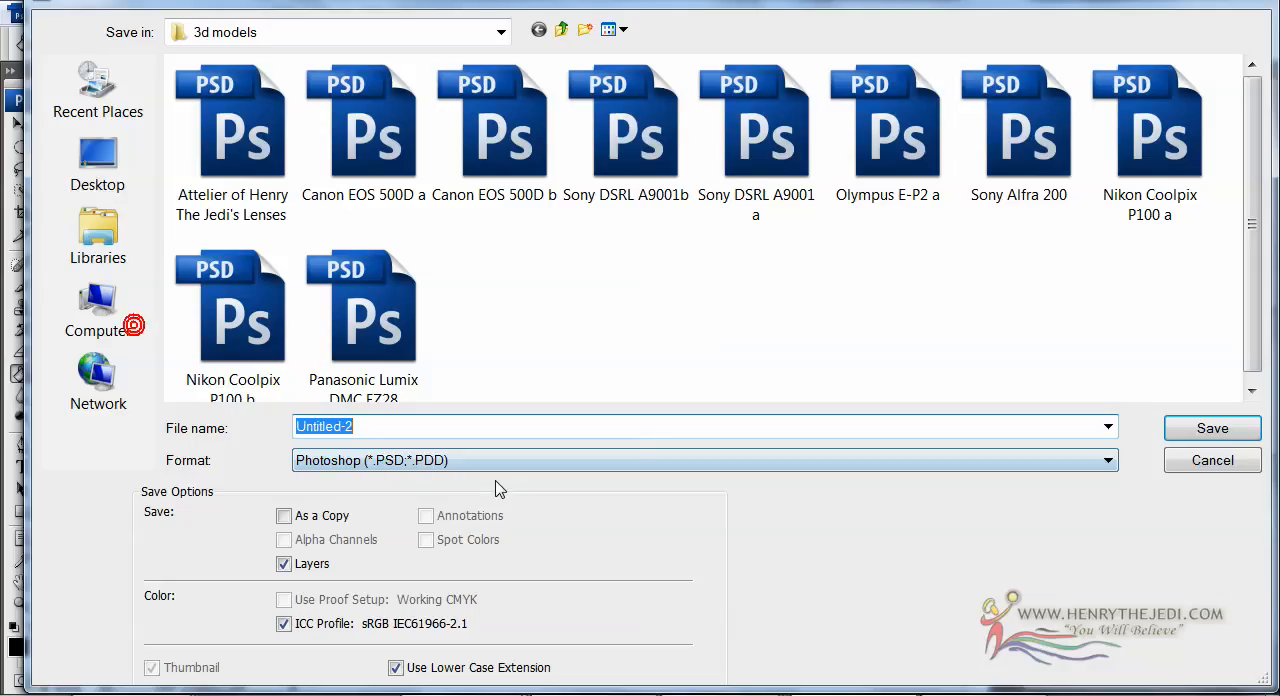
click(428, 463)
click(428, 463)
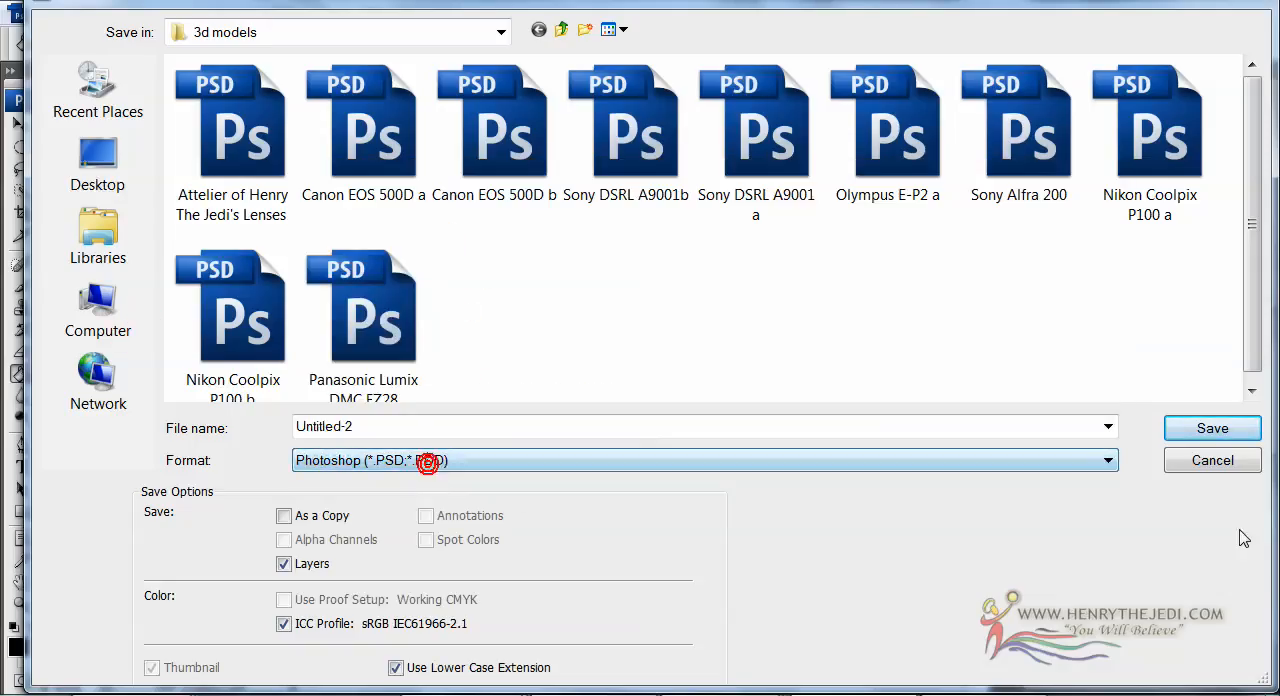
click(1222, 462)
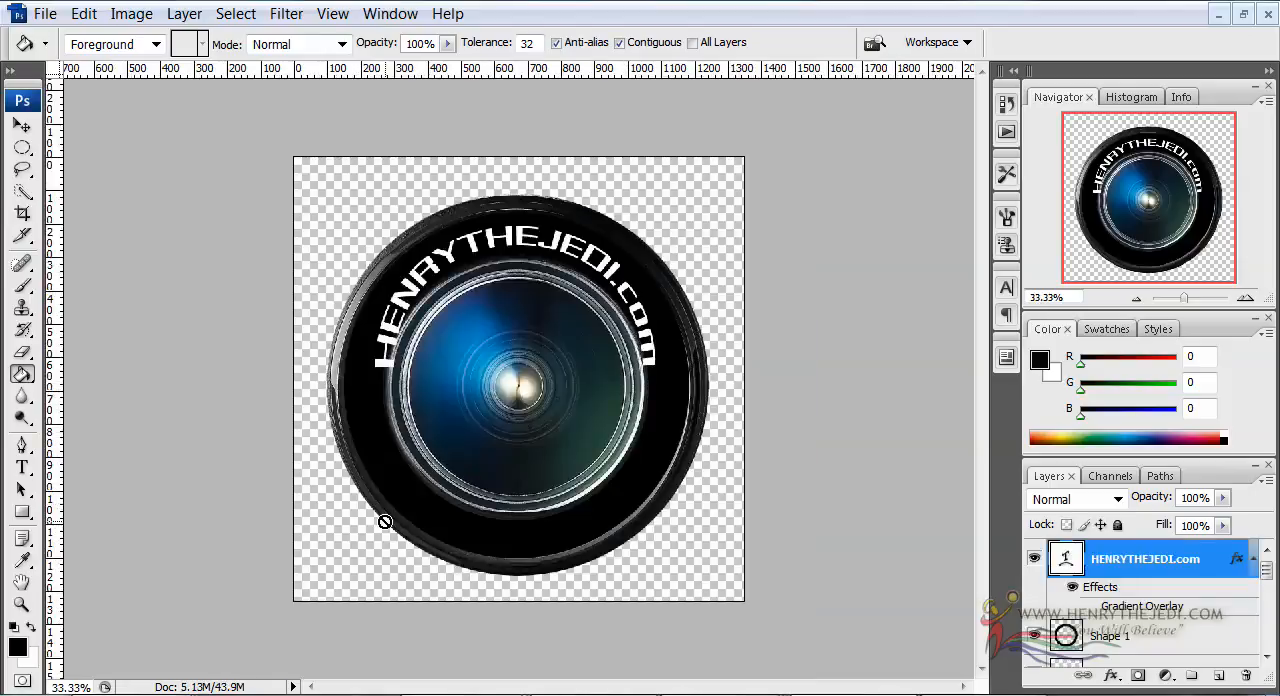
Hide the HENRYTHEJEDI.com text layer in the combined lens document and enlarge the layer list to show more layers
click(1033, 559)
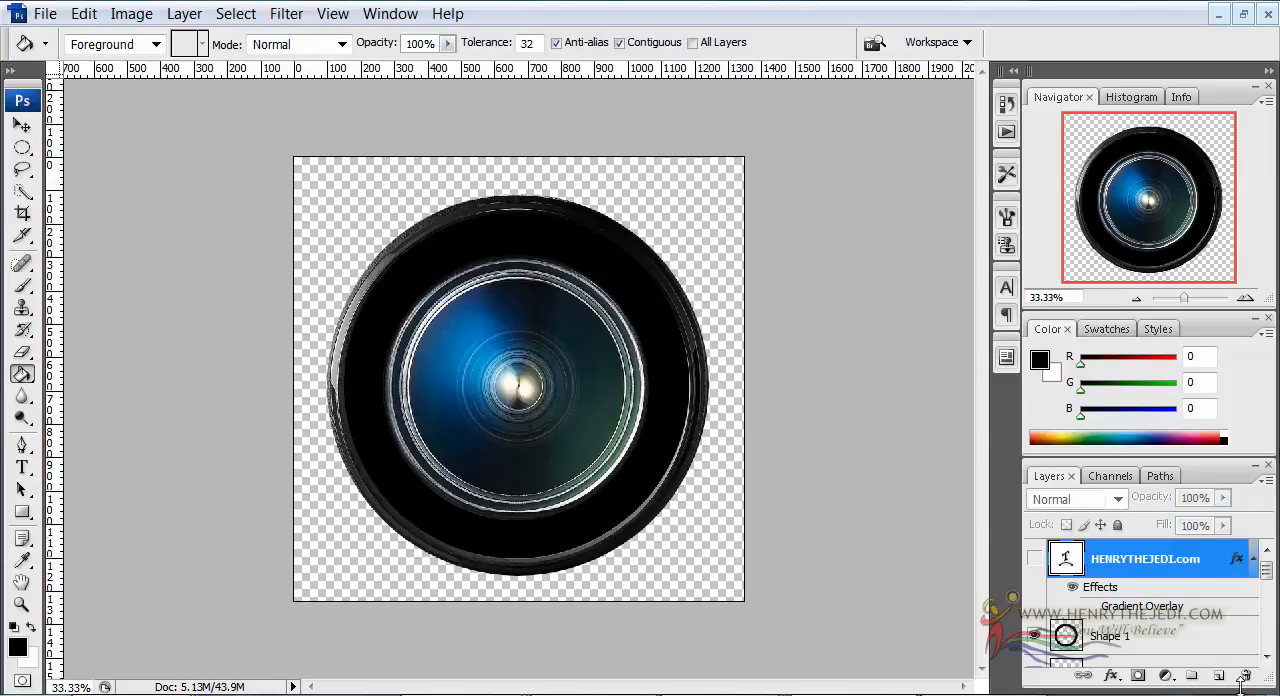
double_click(1155, 466)
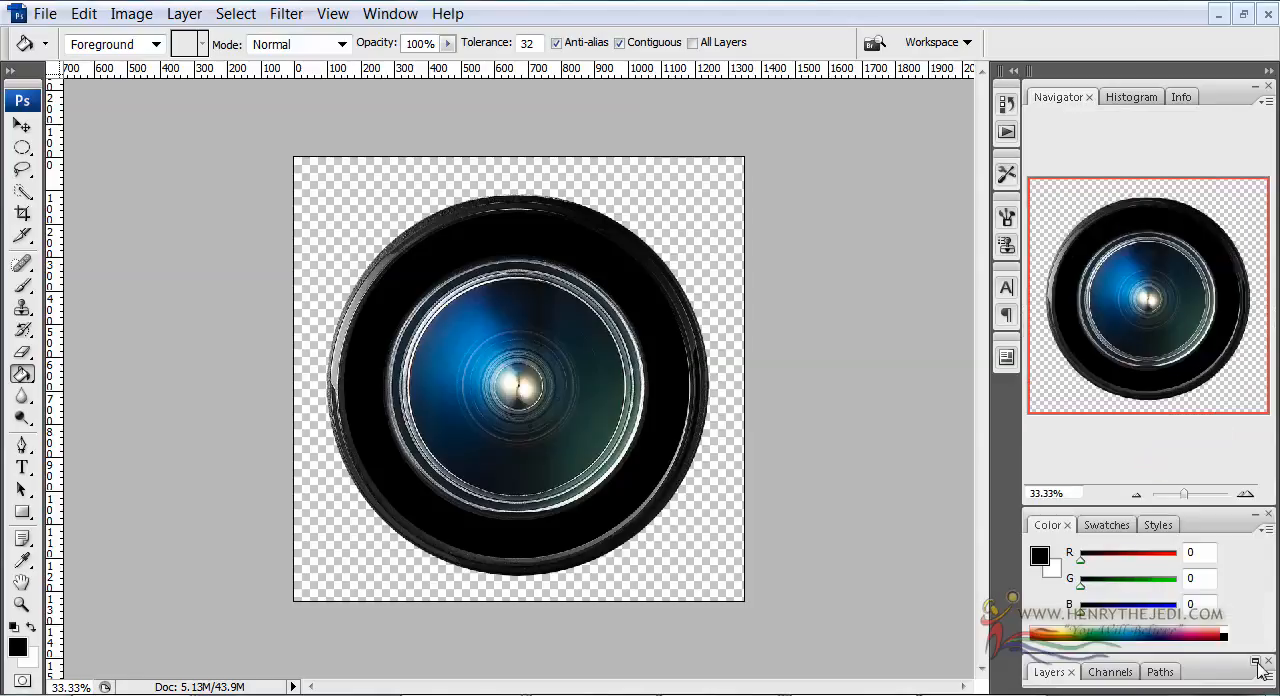
click(1256, 664)
drag(1139, 453, 1139, 379)
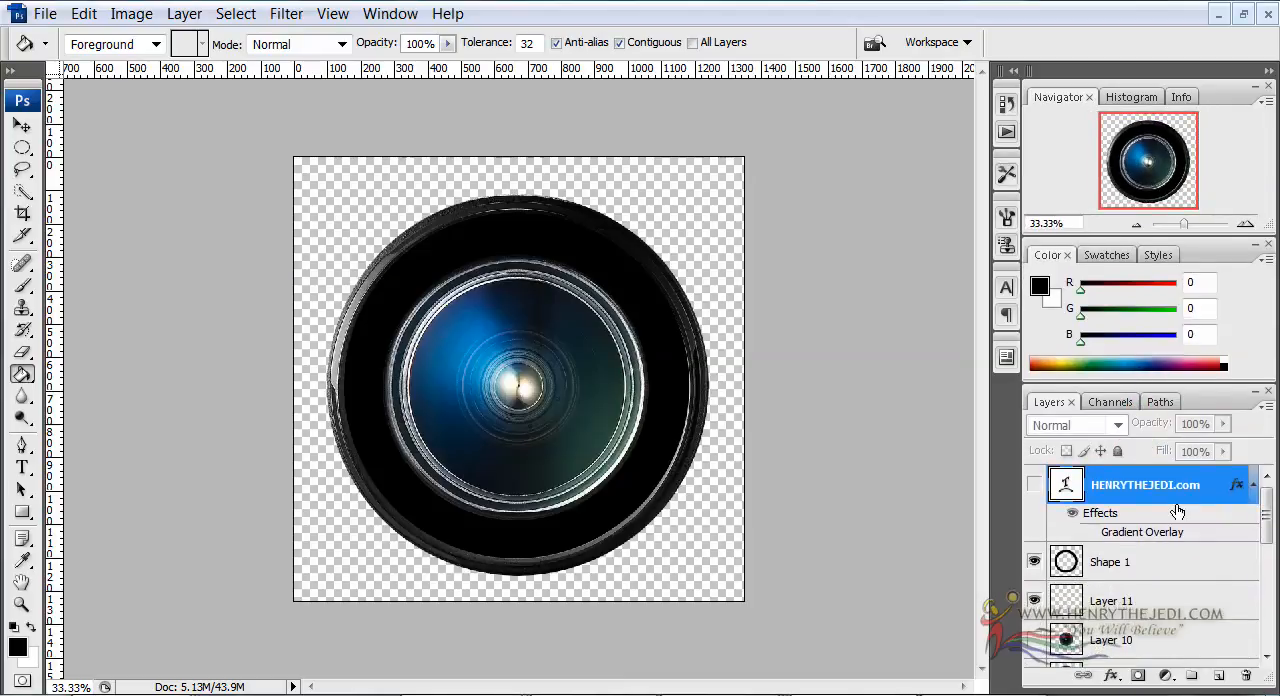
Hide Shape 1, Layer 11 and Layer 9 so that no lens artwork remains displayed on the canvas
scroll(1270, 517, down, 1)
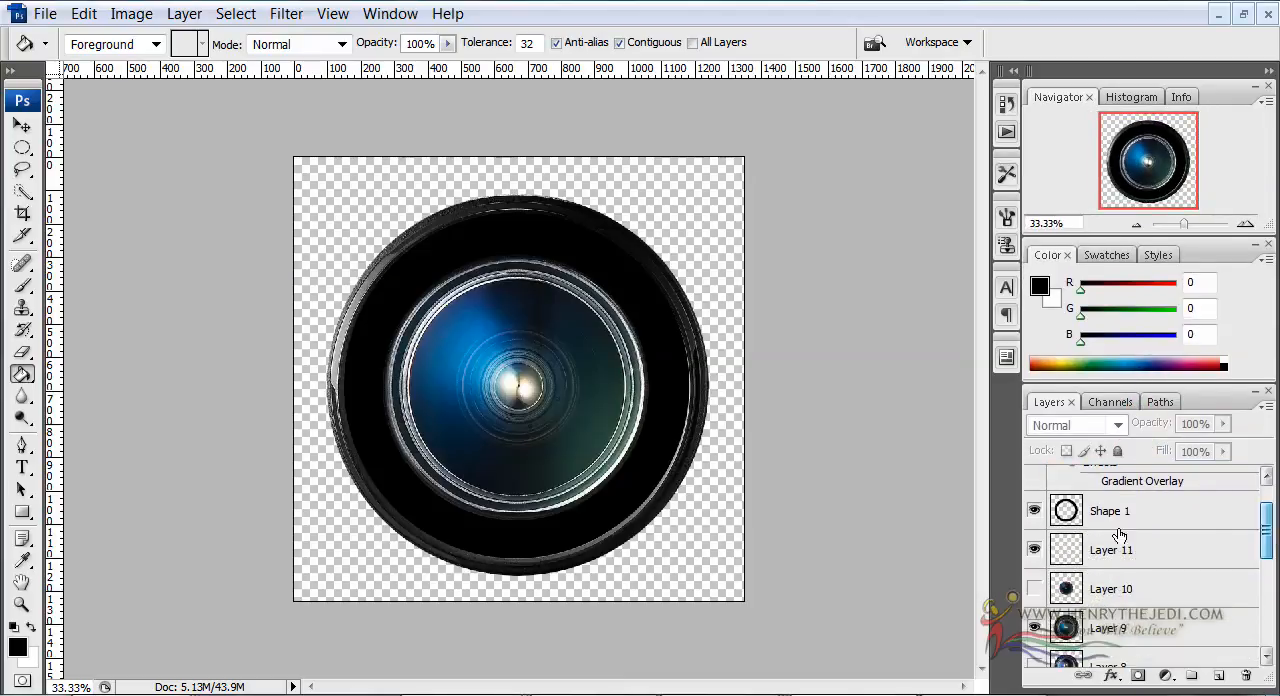
click(1035, 511)
click(1035, 549)
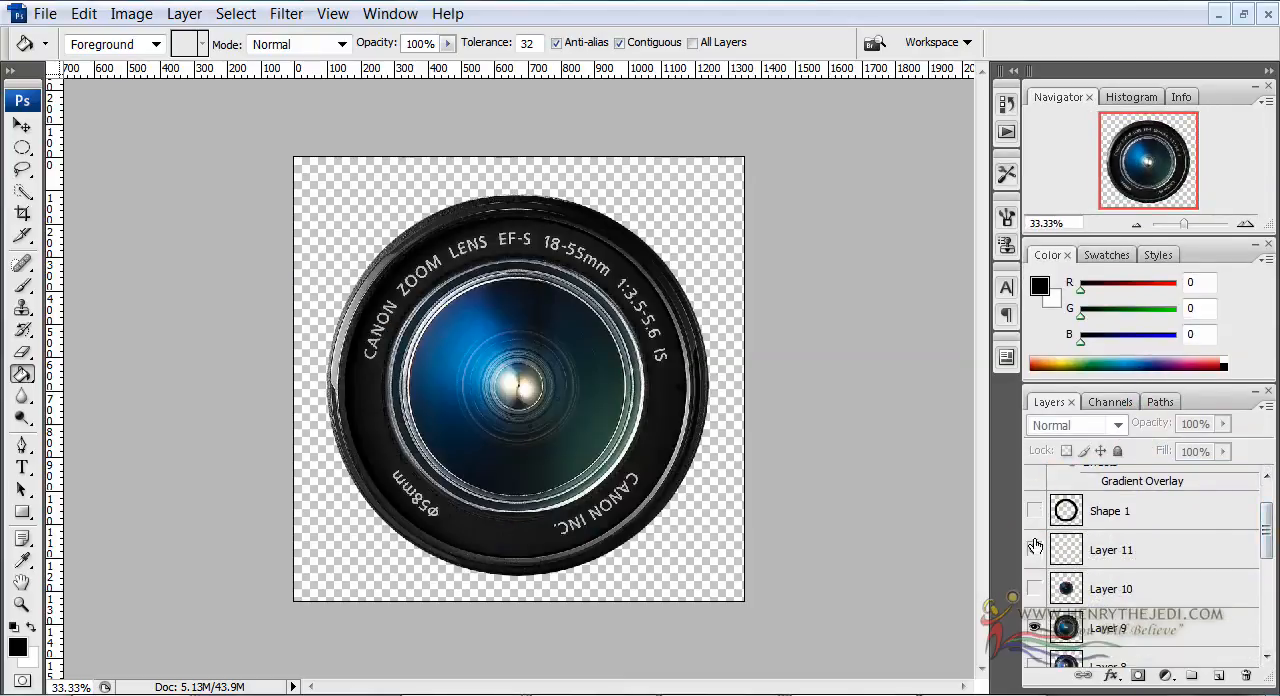
click(1035, 626)
Turn on the visibility of Layer 1, Layer 2 and Layer 3 one after another to view their lenses
scroll(1193, 592, down, 3)
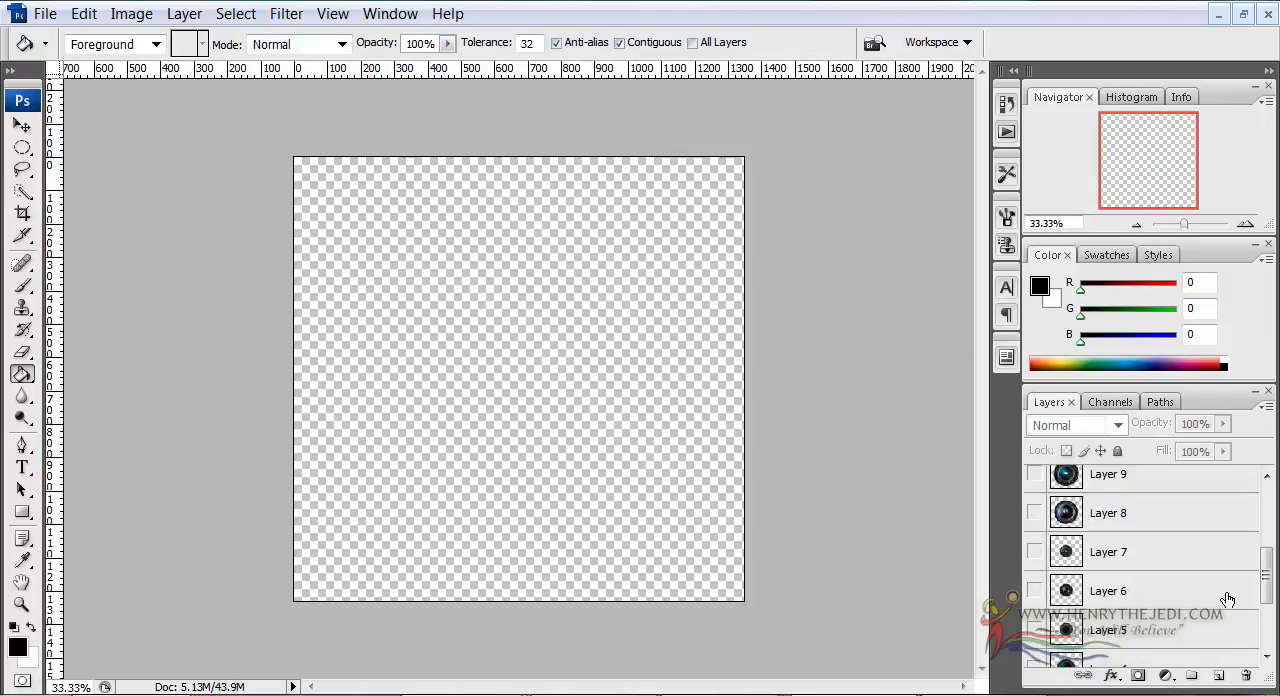
click(1035, 648)
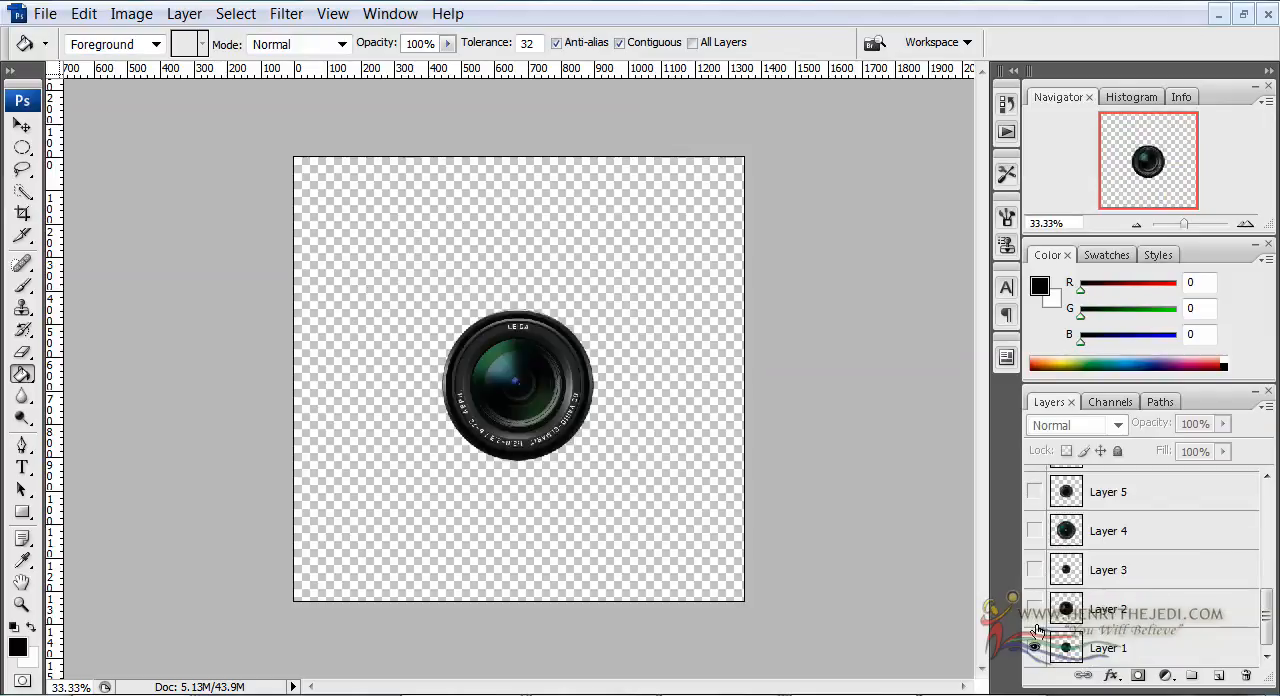
click(1036, 610)
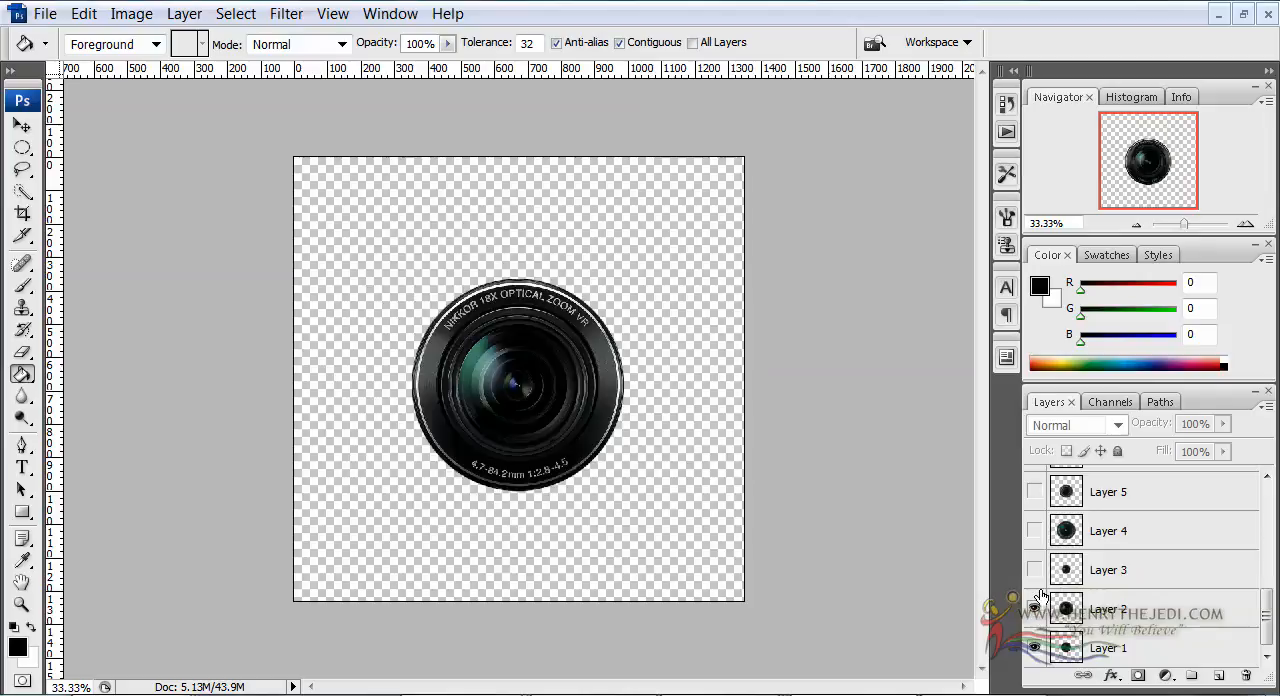
click(1035, 570)
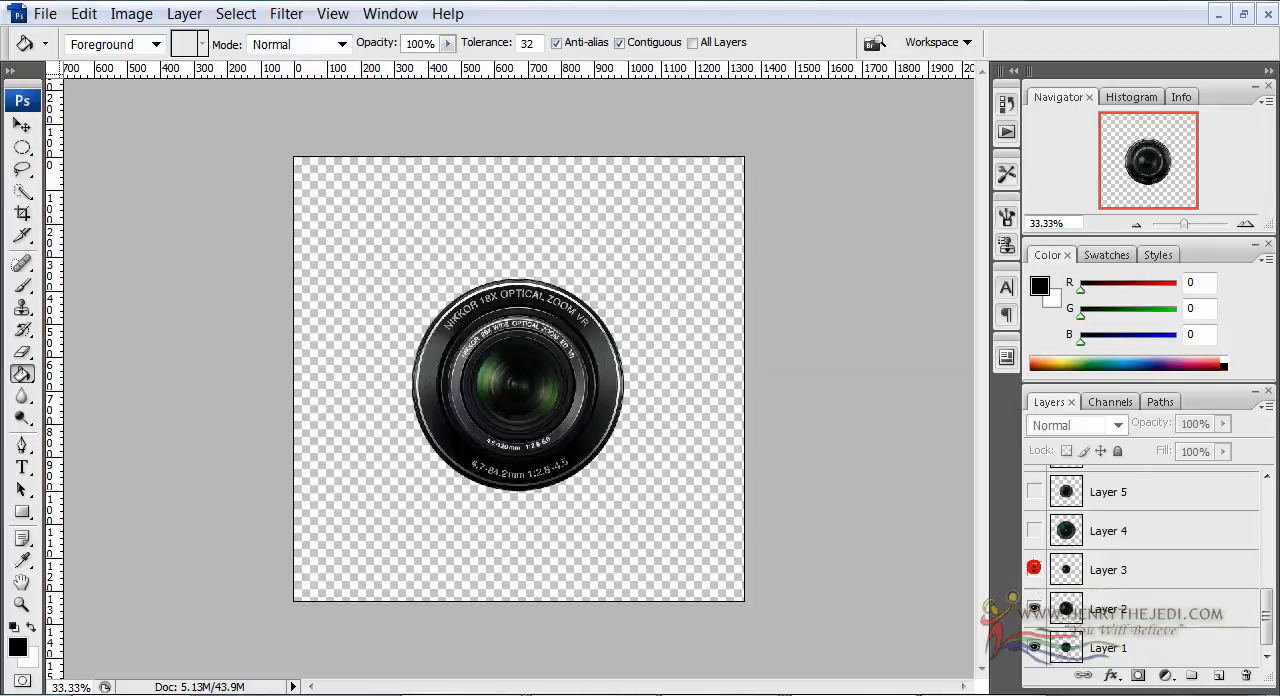
Inspect the Nikkor lenses up close and make Layer 4 and Layer 5 visible at 50% zoom
click(1243, 225)
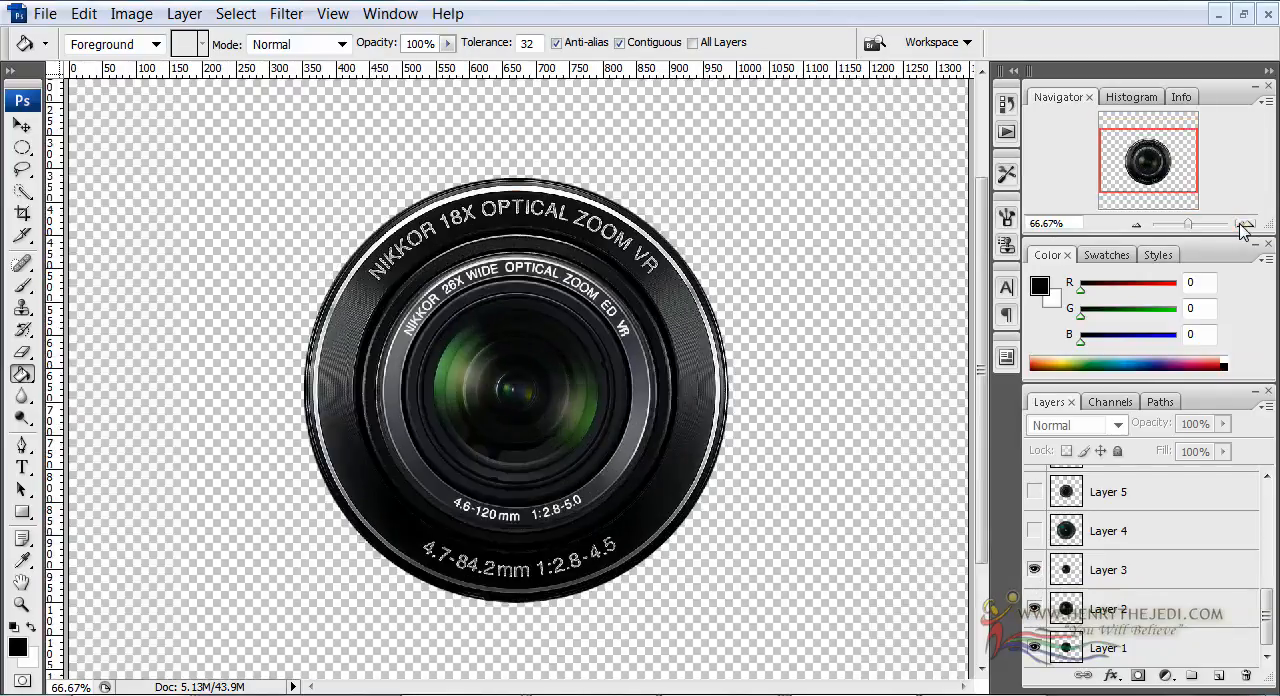
click(1149, 226)
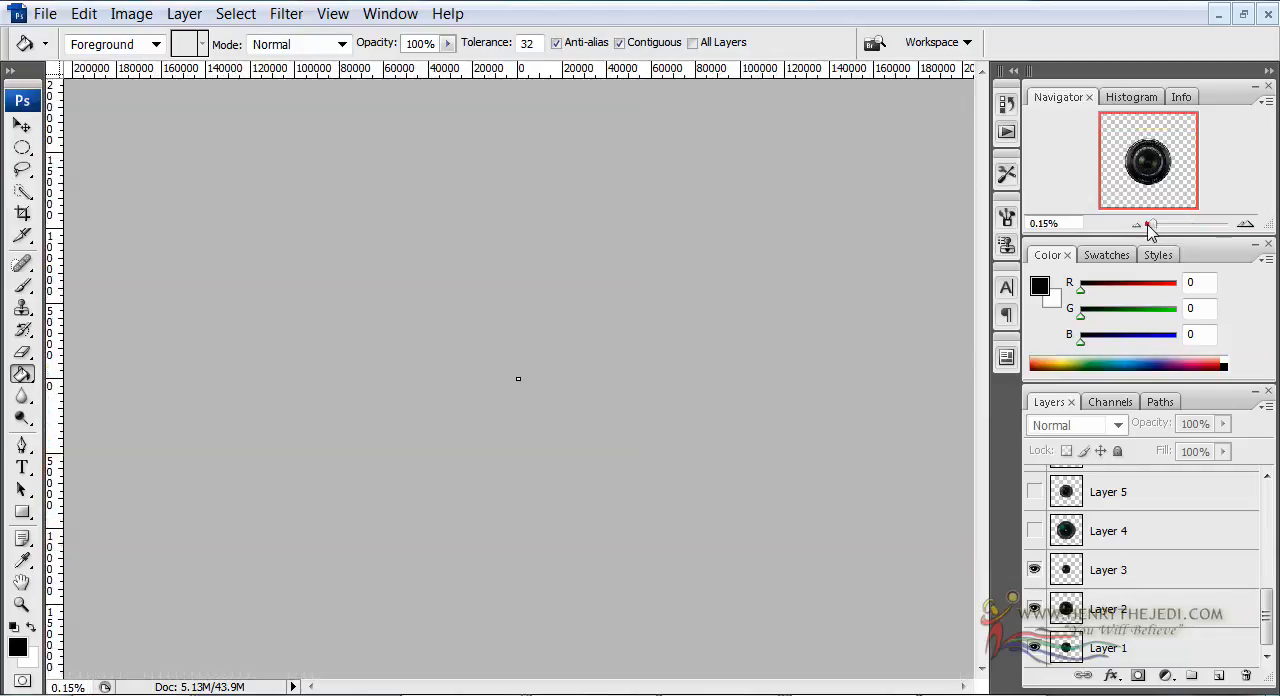
click(1246, 224)
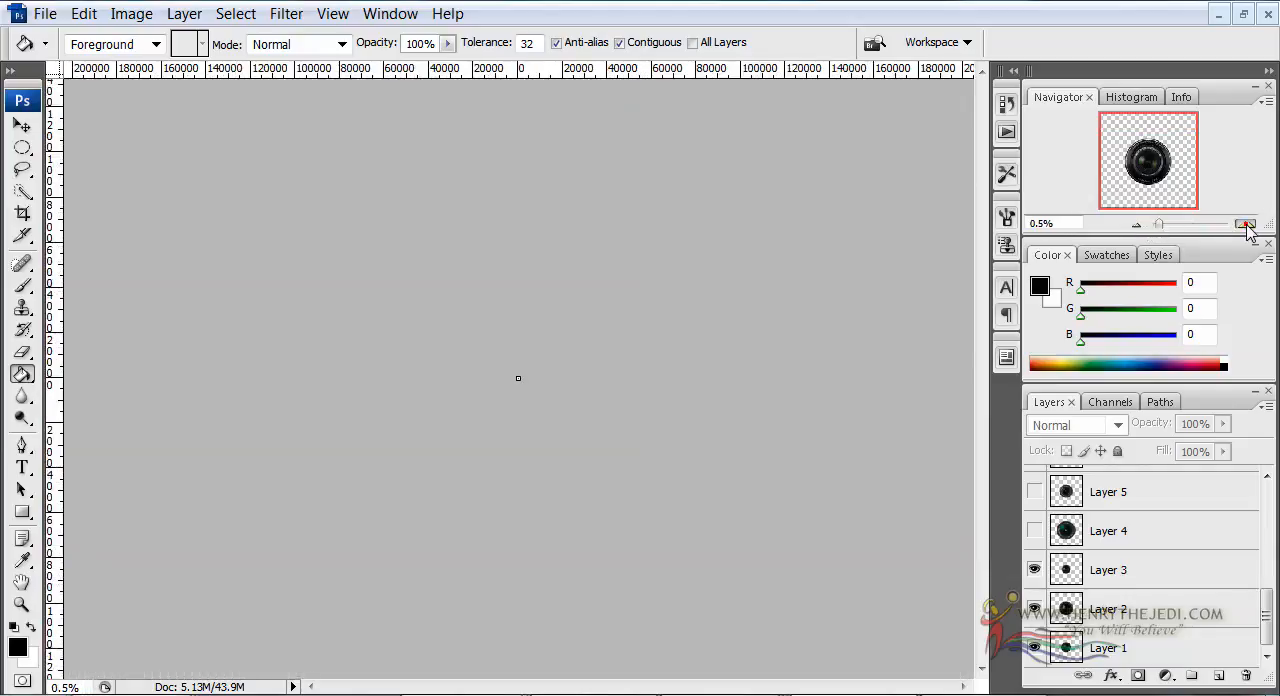
click(1246, 224)
click(1190, 224)
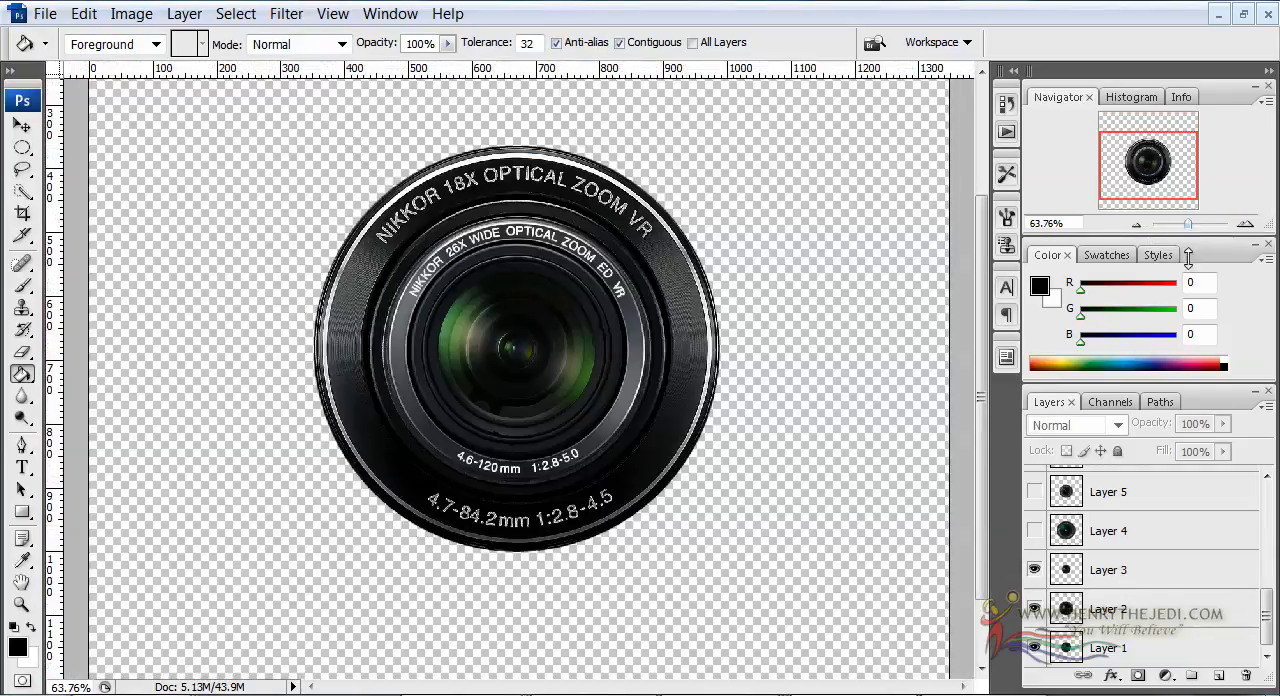
click(1134, 224)
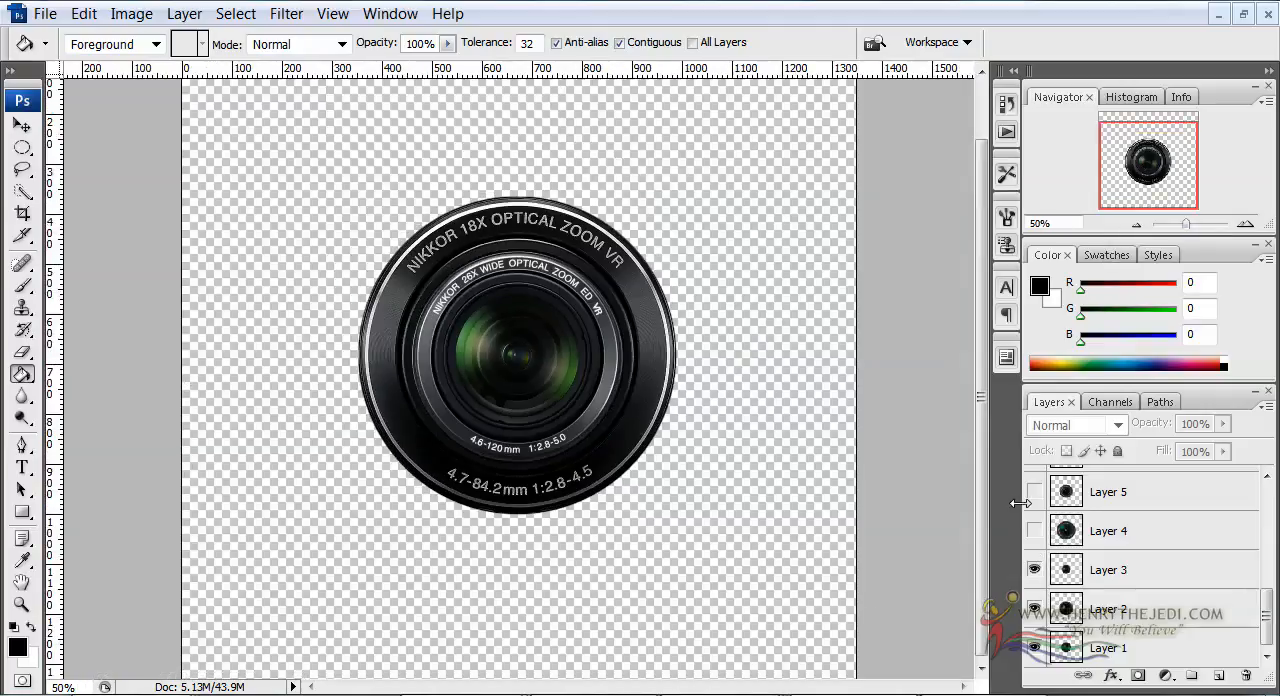
click(1034, 530)
click(1034, 491)
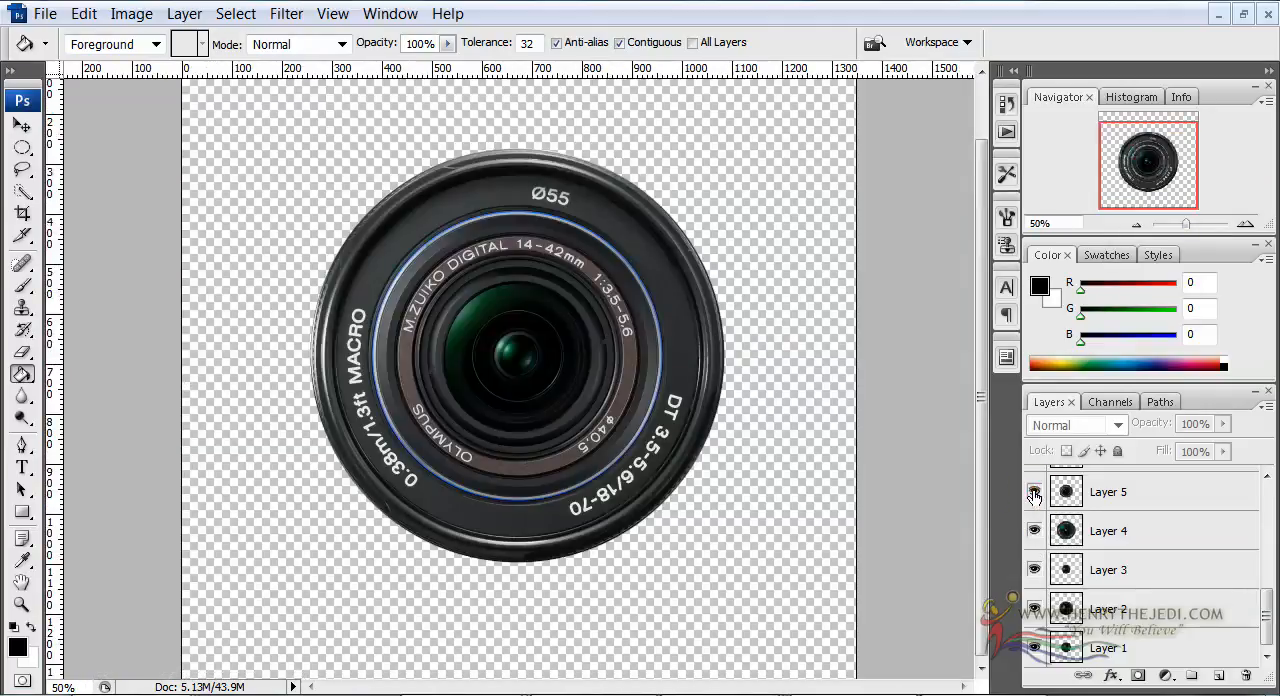
Make Layer 6, Layer 7 and Layer 8 visible to view the remaining lens designs
scroll(1048, 512, up, 3)
click(1034, 607)
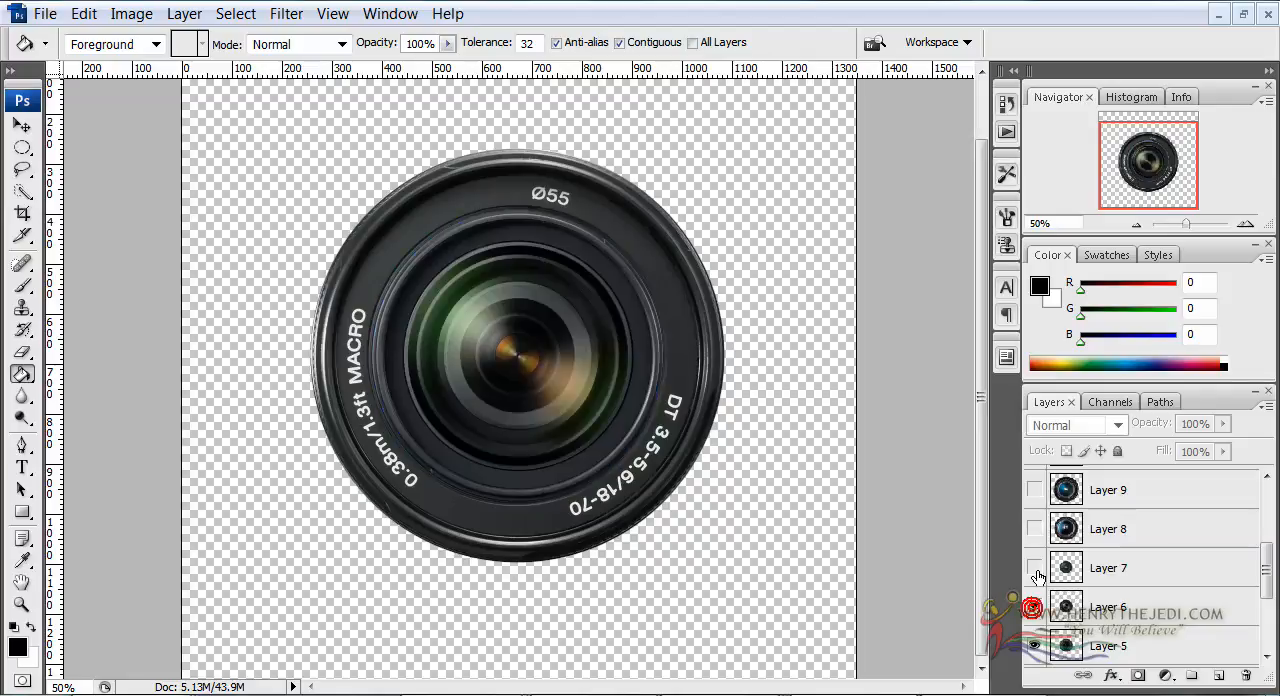
click(1035, 569)
click(1034, 528)
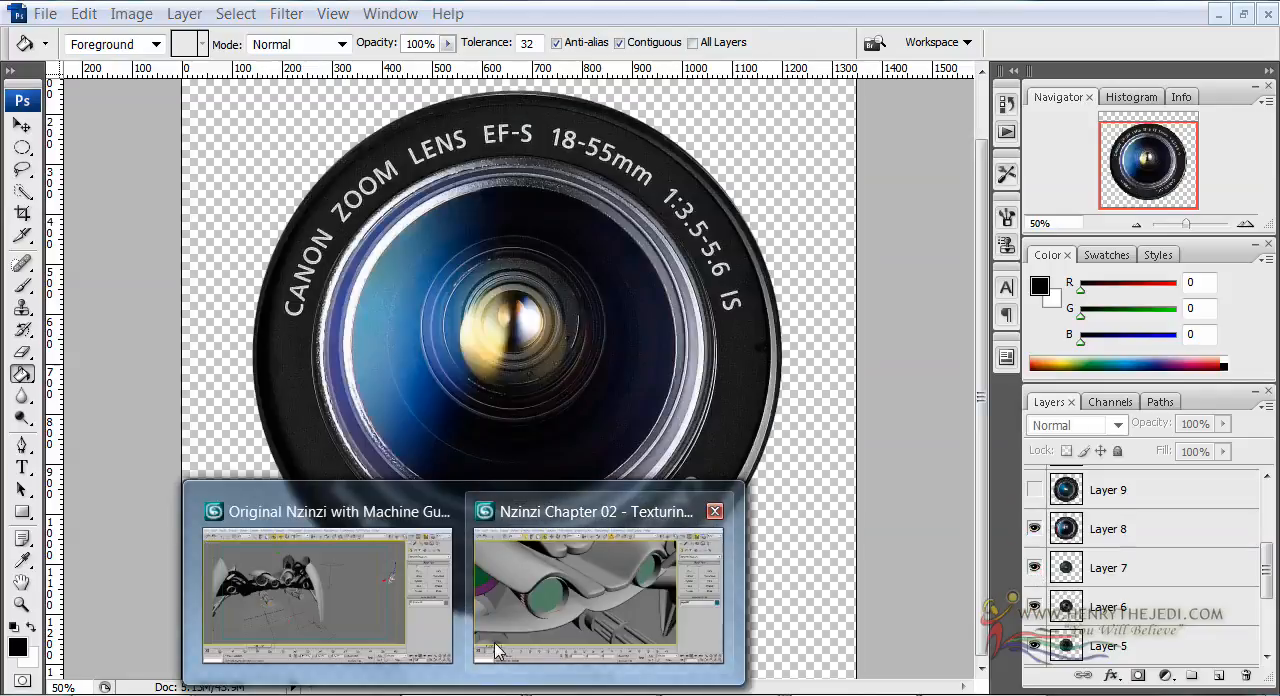
Switch to the Nzinzi Chapter 02 texturing scene in 3ds Max and open Eye Holder's Eye Primary sub-material
click(600, 585)
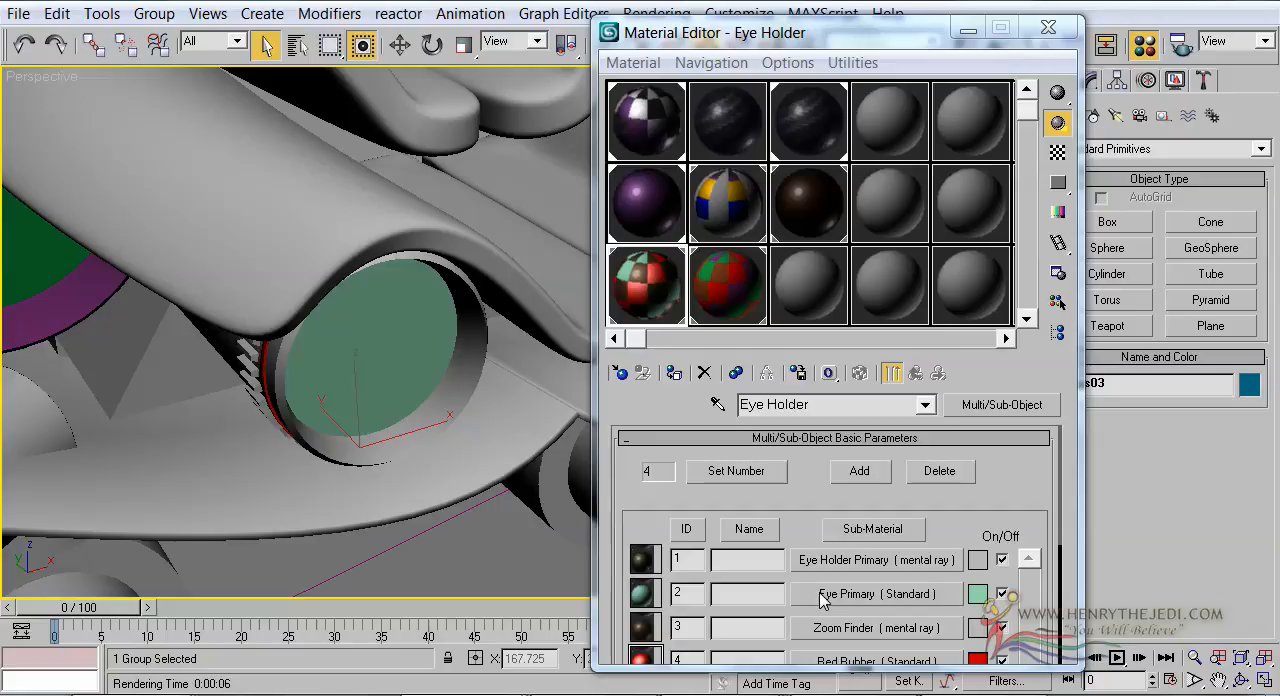
click(858, 594)
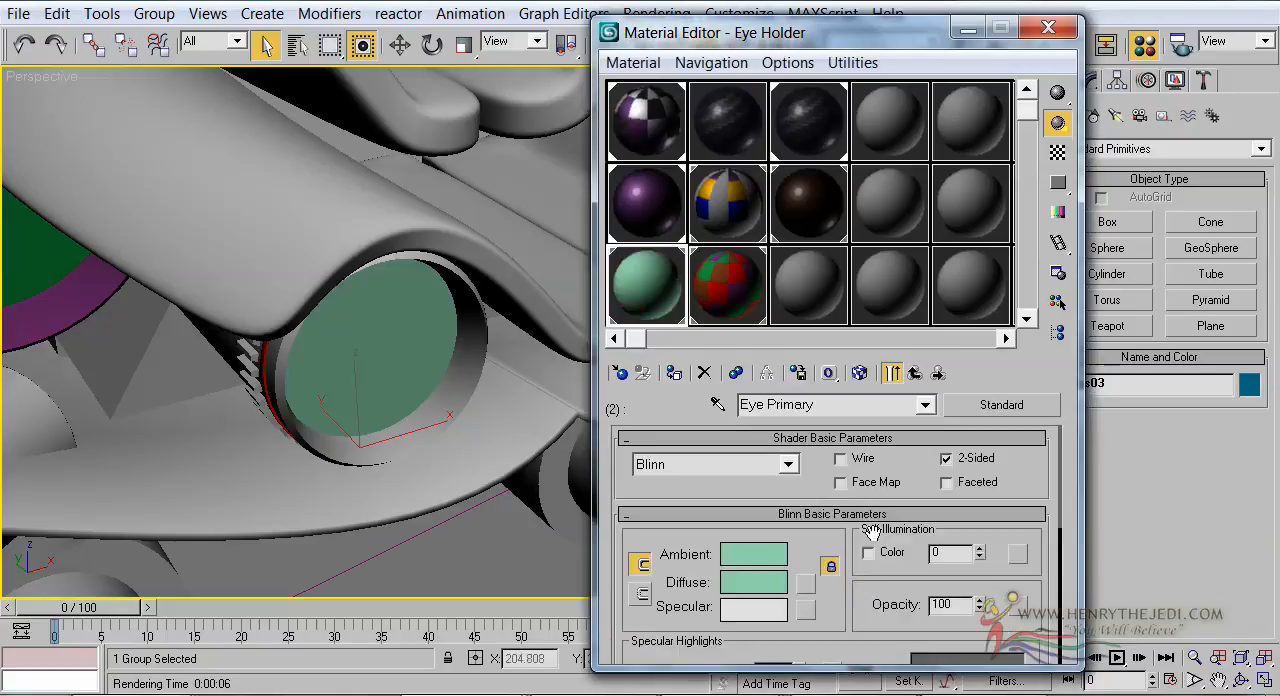
click(807, 583)
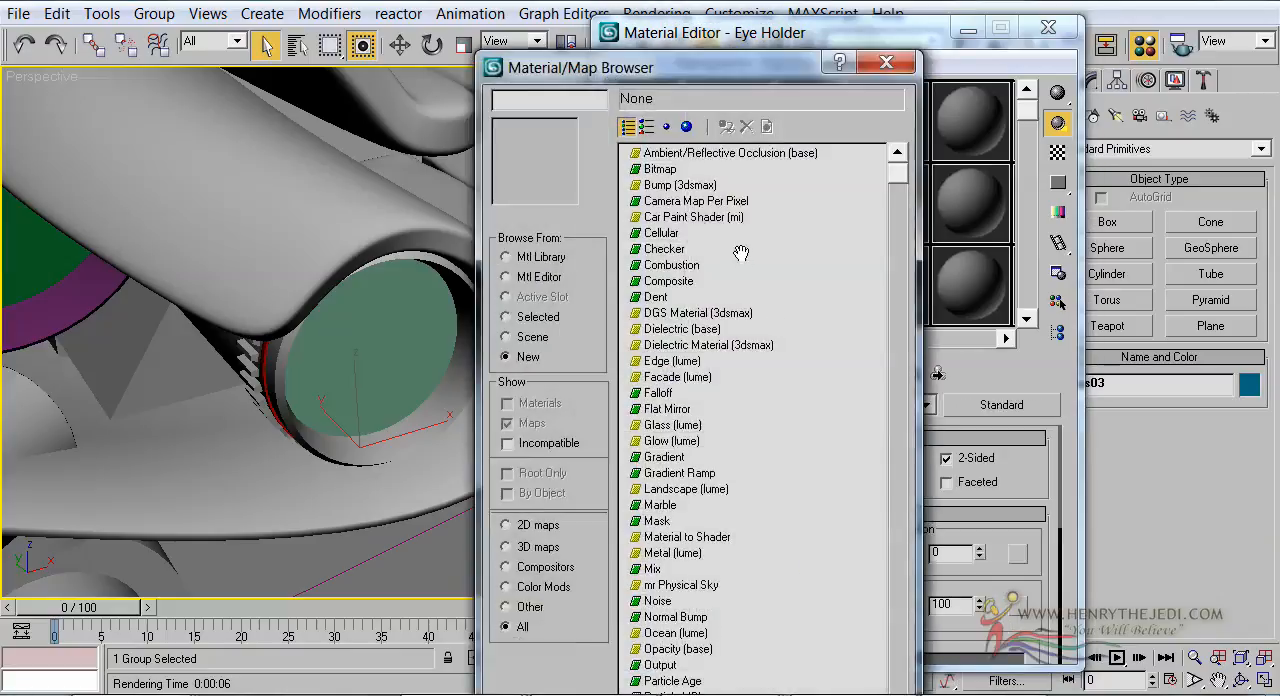
double_click(675, 171)
click(1221, 442)
click(917, 377)
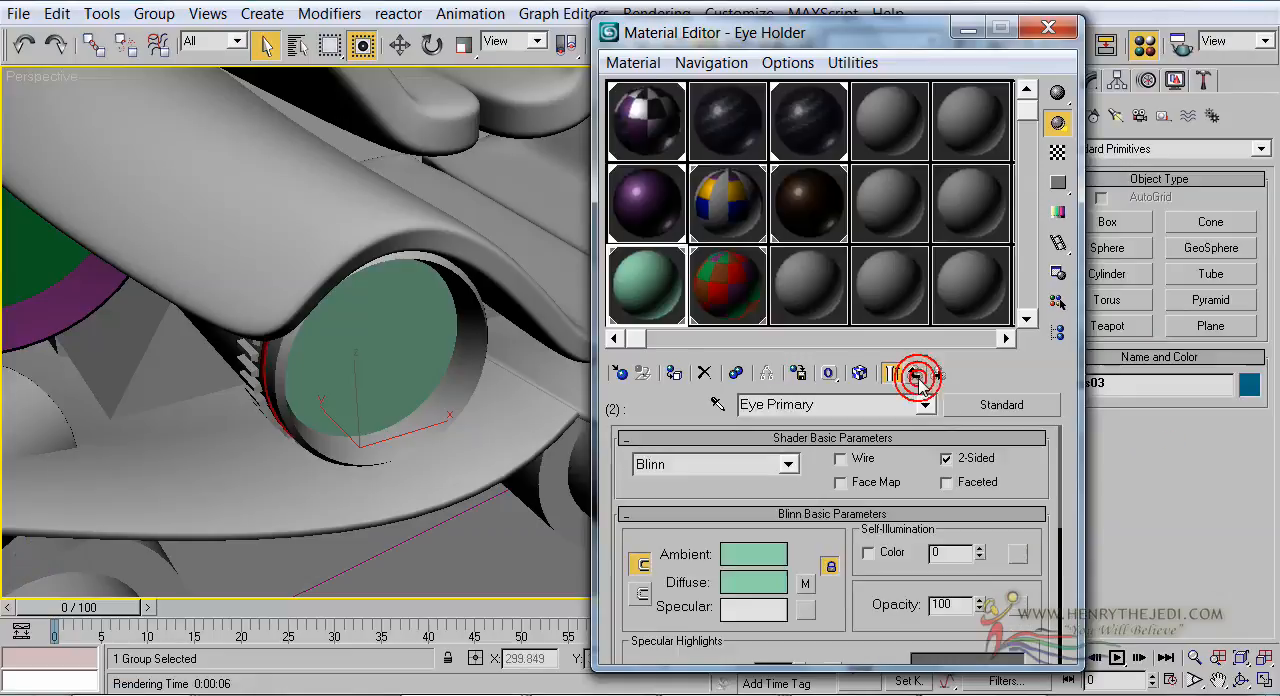
Convert Eye Primary to a mental ray material, assign a Car Paint Shader to its Surface, and open an enlarged sample preview
click(998, 407)
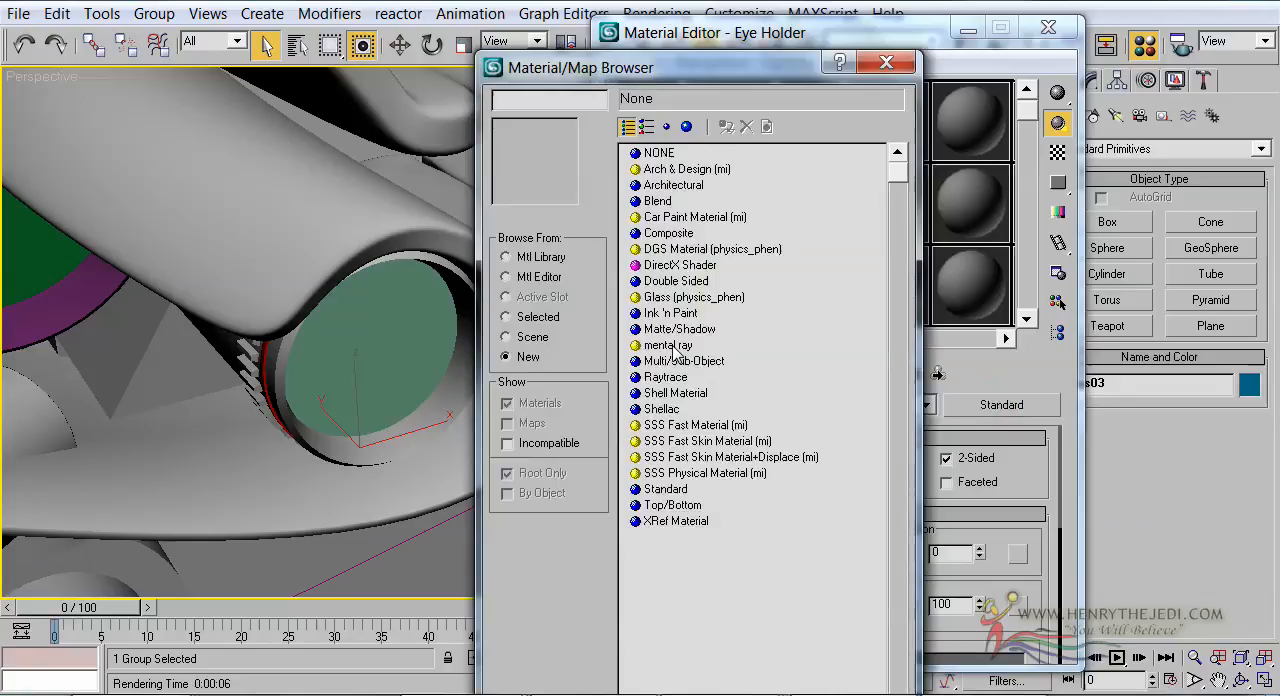
double_click(674, 346)
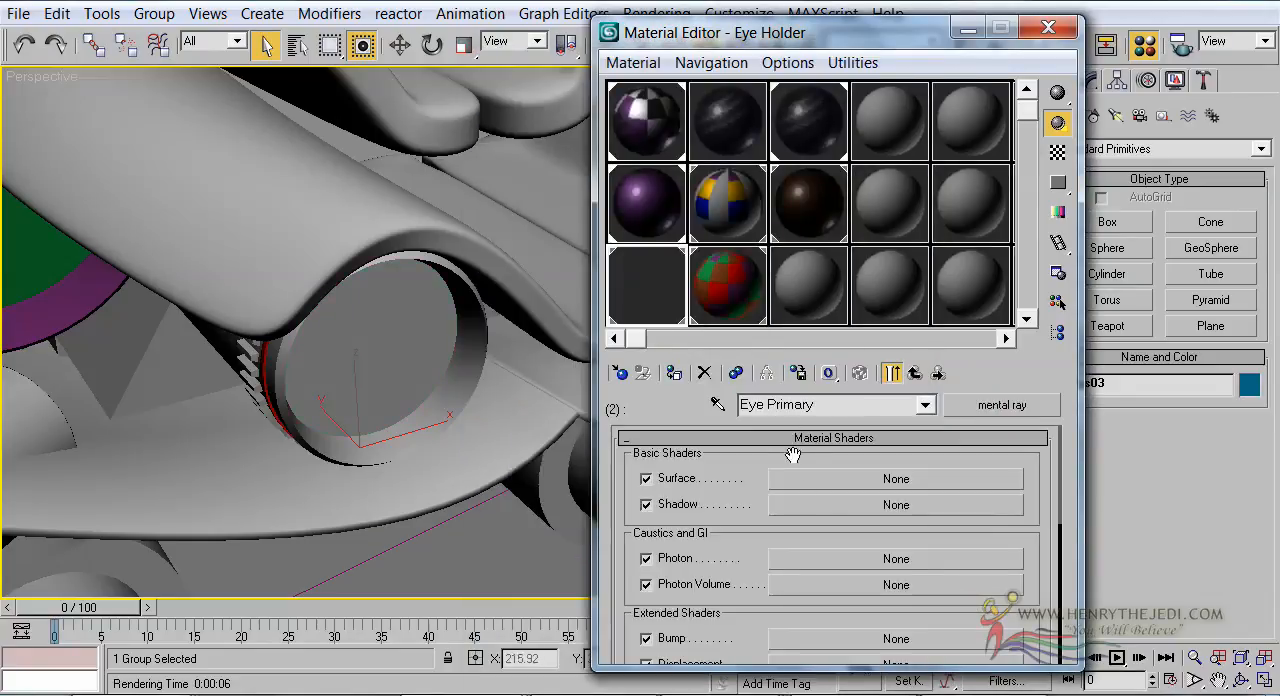
click(813, 485)
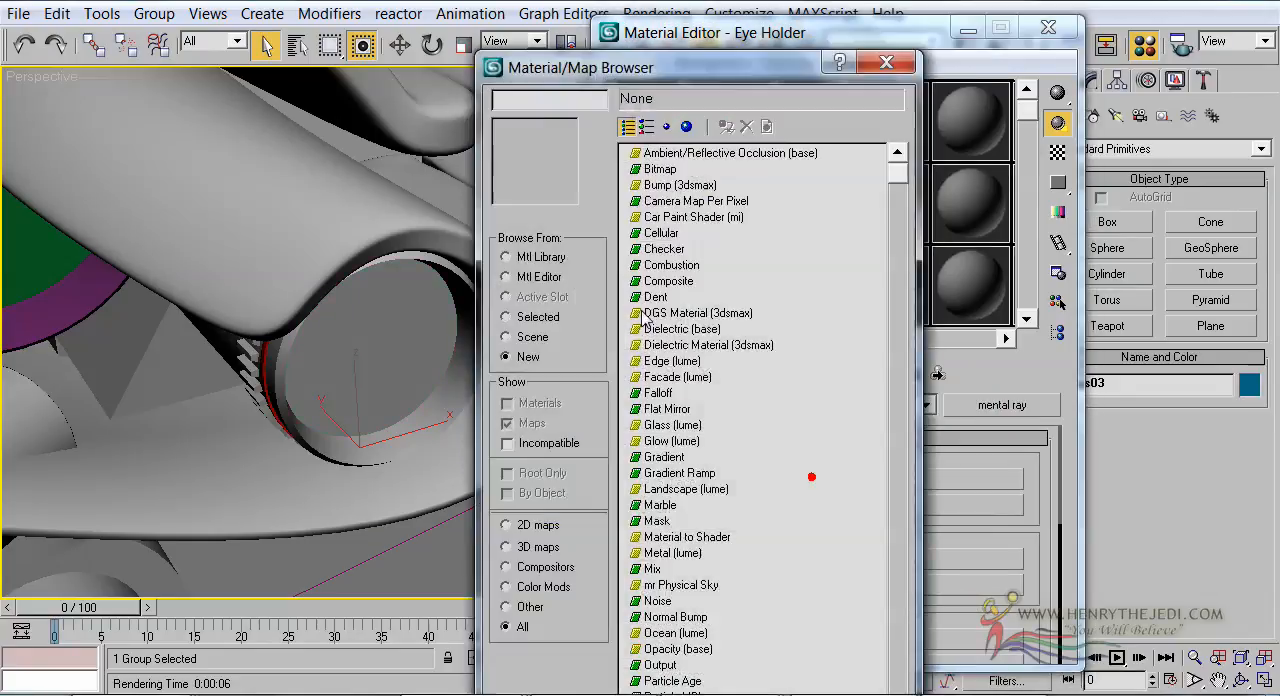
double_click(663, 224)
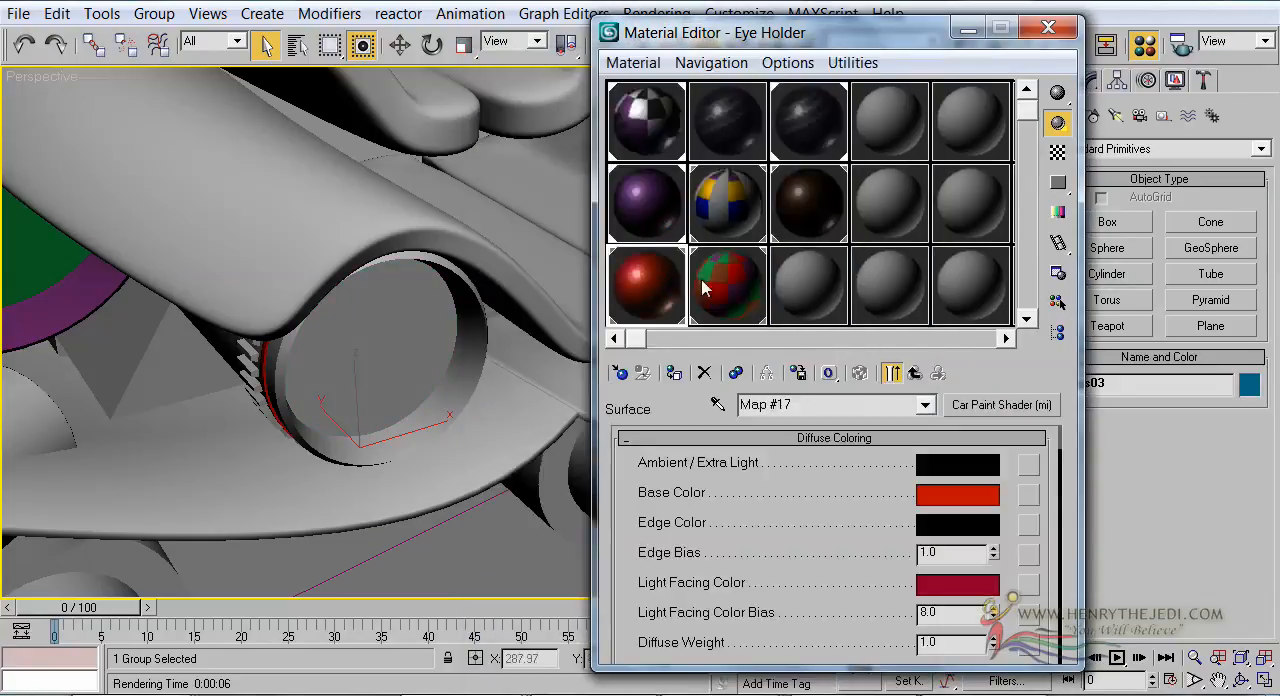
double_click(648, 288)
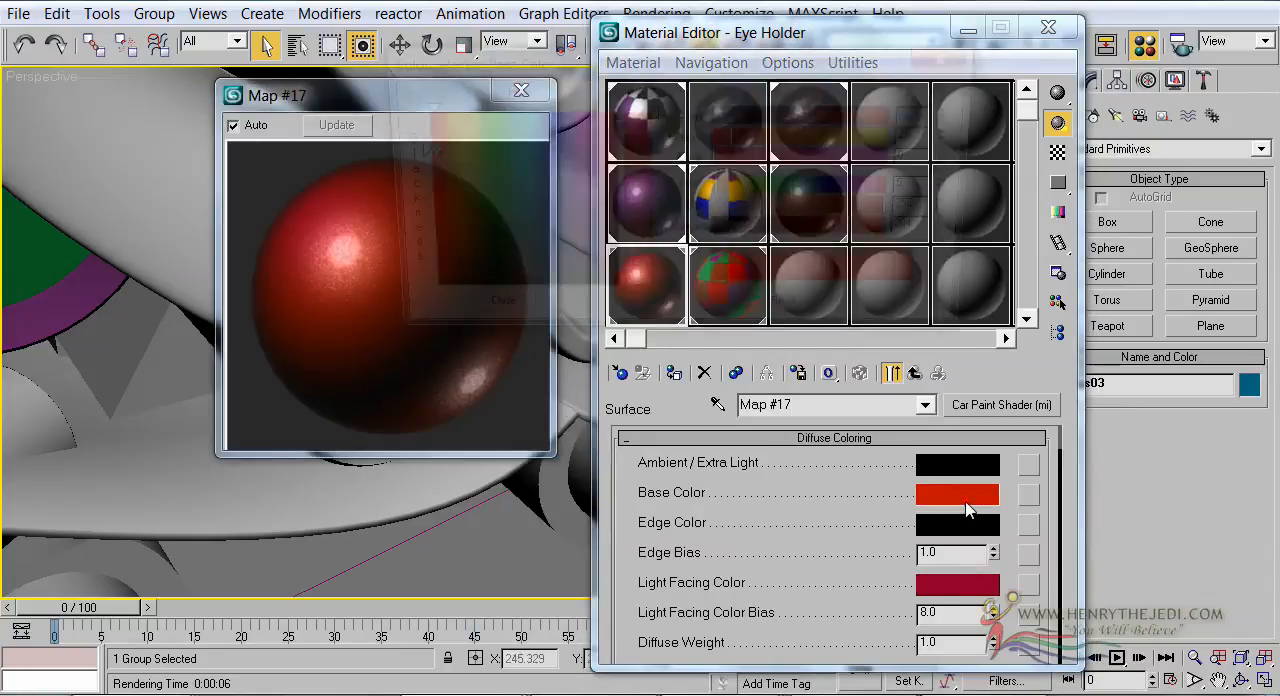
Set the car paint shader's Base Color and Light Facing Color to white
click(965, 494)
drag(652, 213, 645, 305)
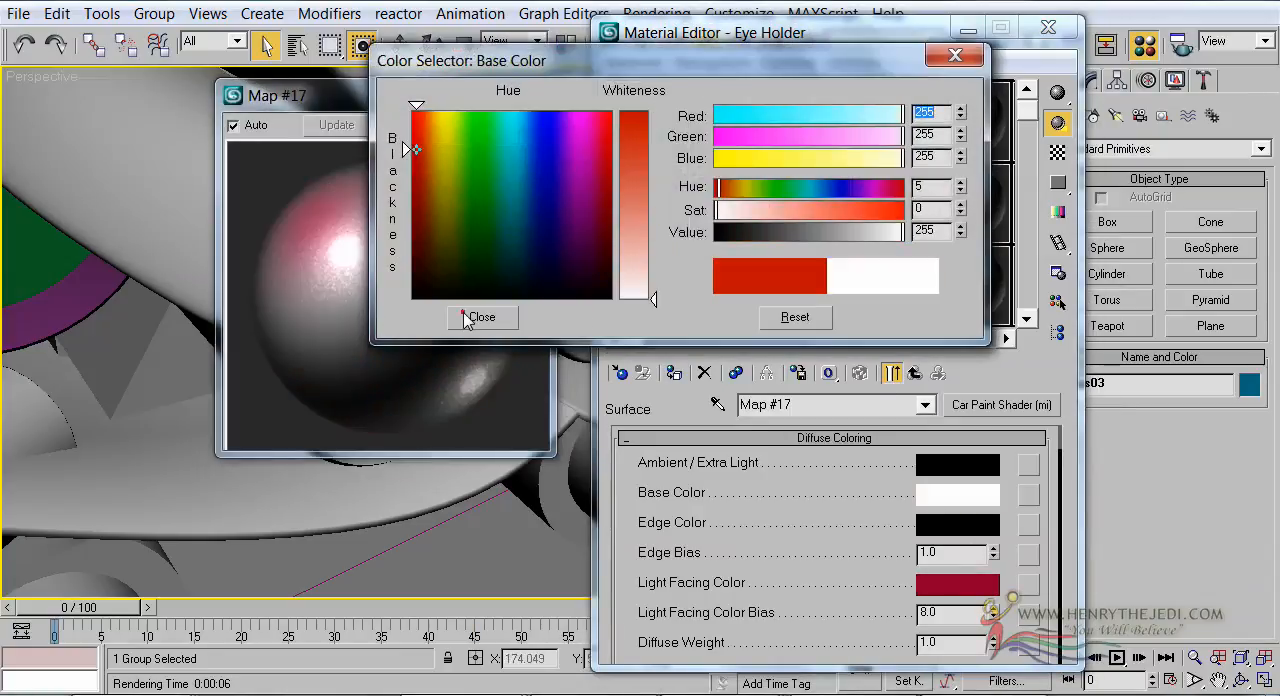
click(468, 318)
drag(950, 581, 955, 584)
click(903, 431)
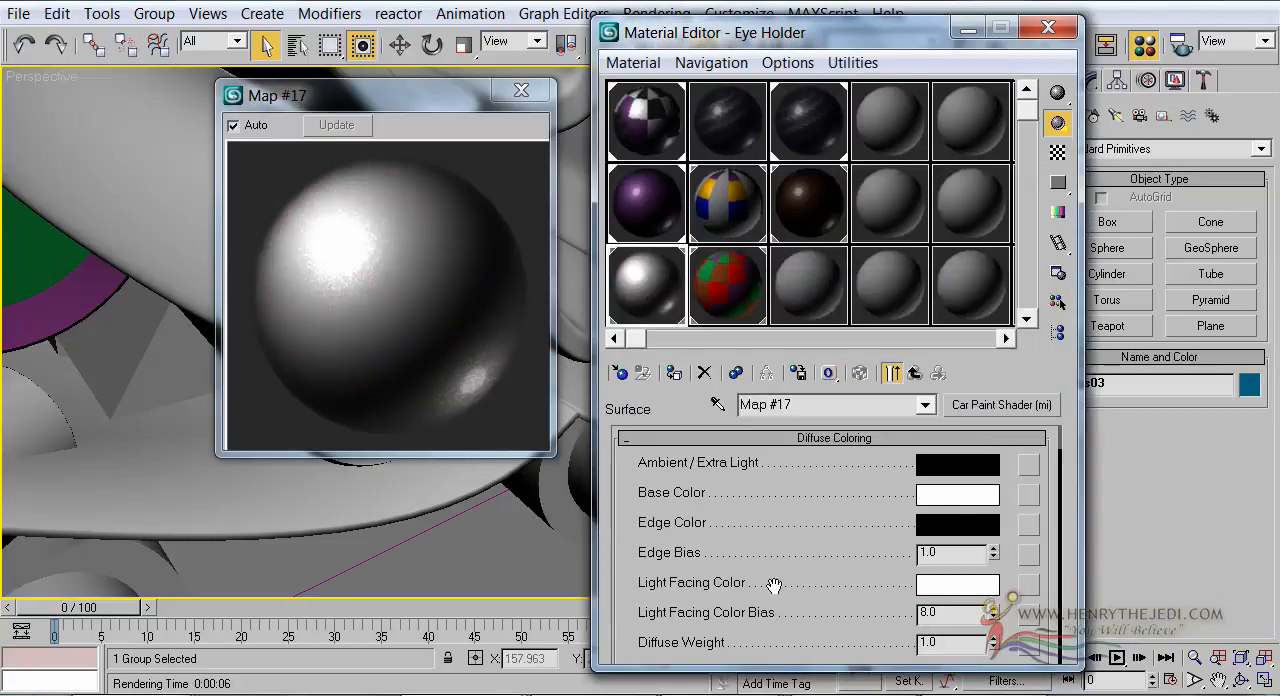
scroll(774, 586, down, 4)
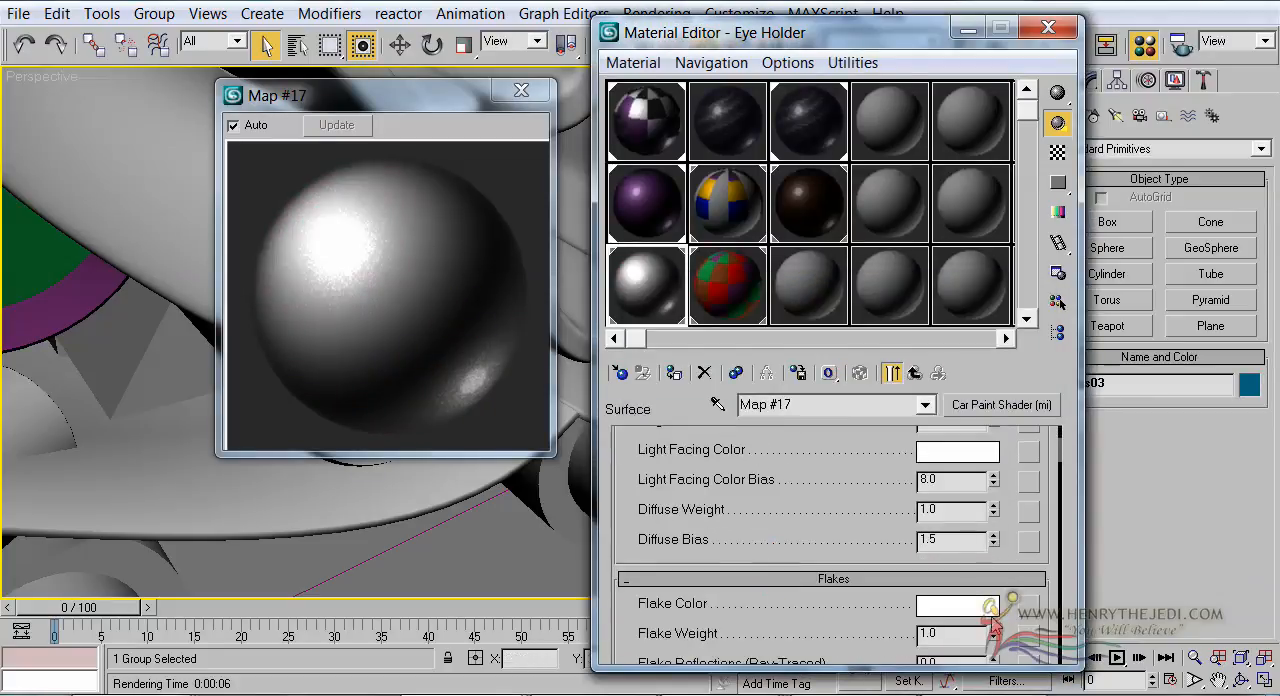
drag(830, 459, 860, 596)
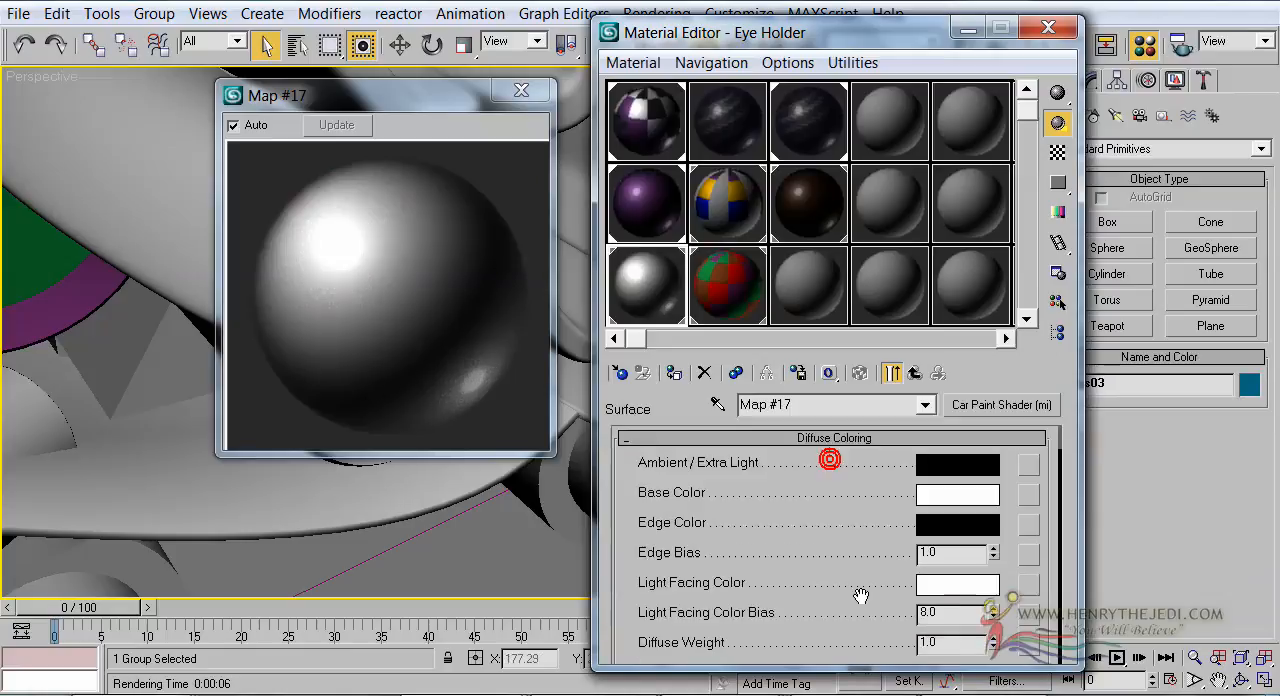
Start a Bitmap map for the shader's Base Color and list all file types in the 3d models folder
click(1028, 494)
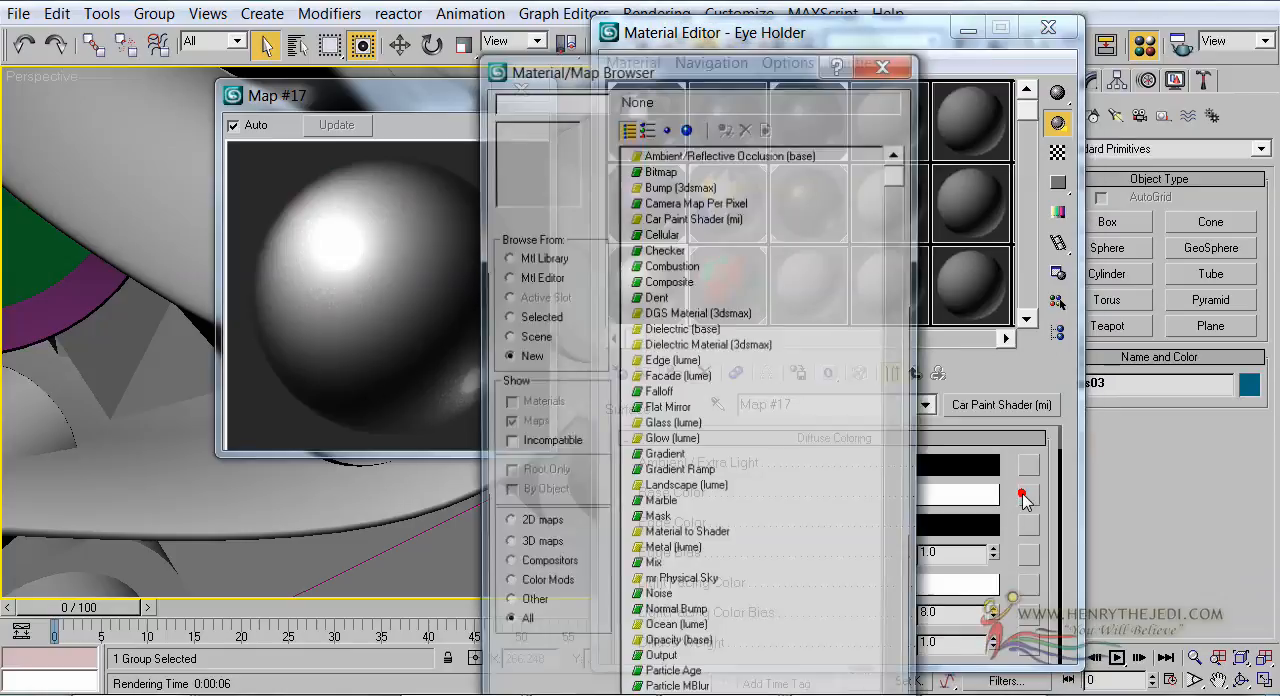
click(886, 62)
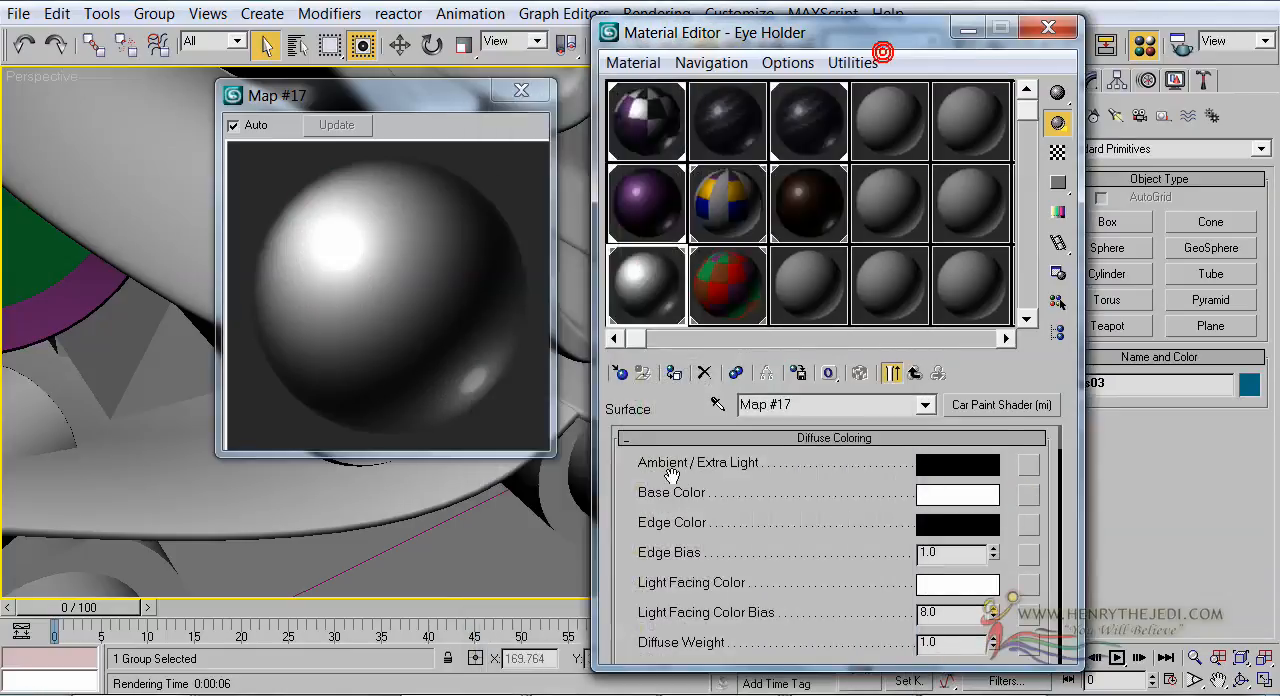
click(1027, 498)
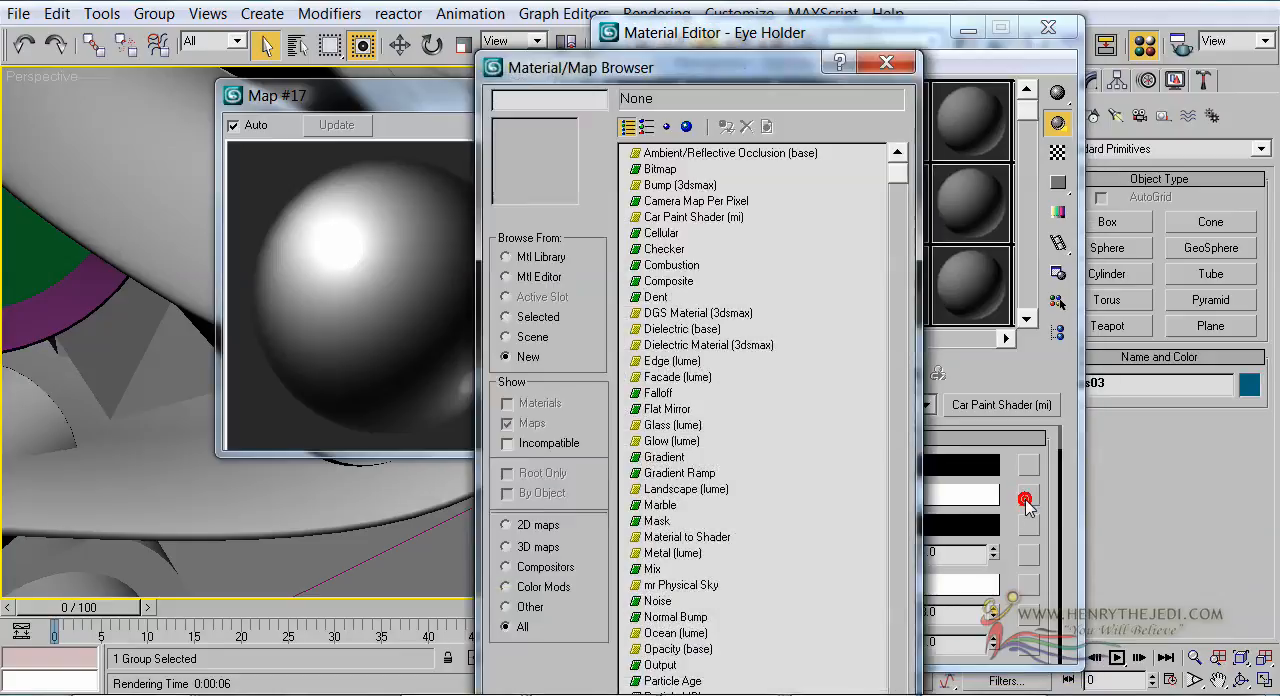
double_click(645, 170)
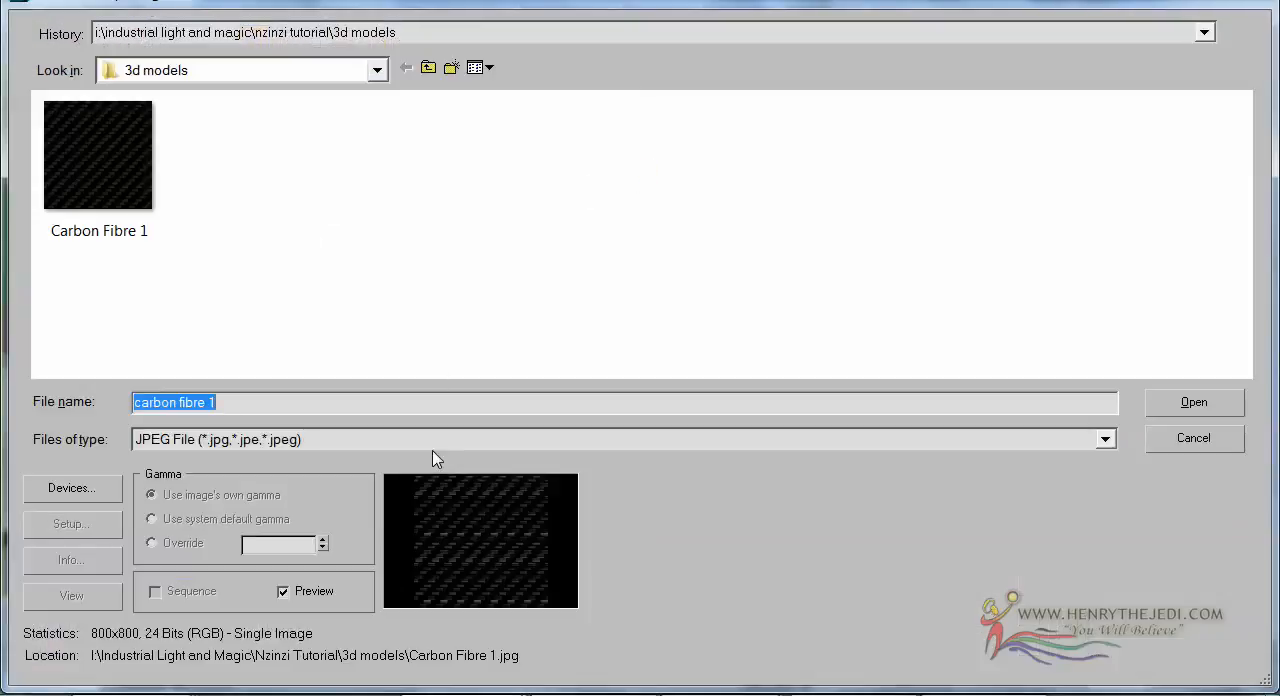
click(433, 442)
click(460, 418)
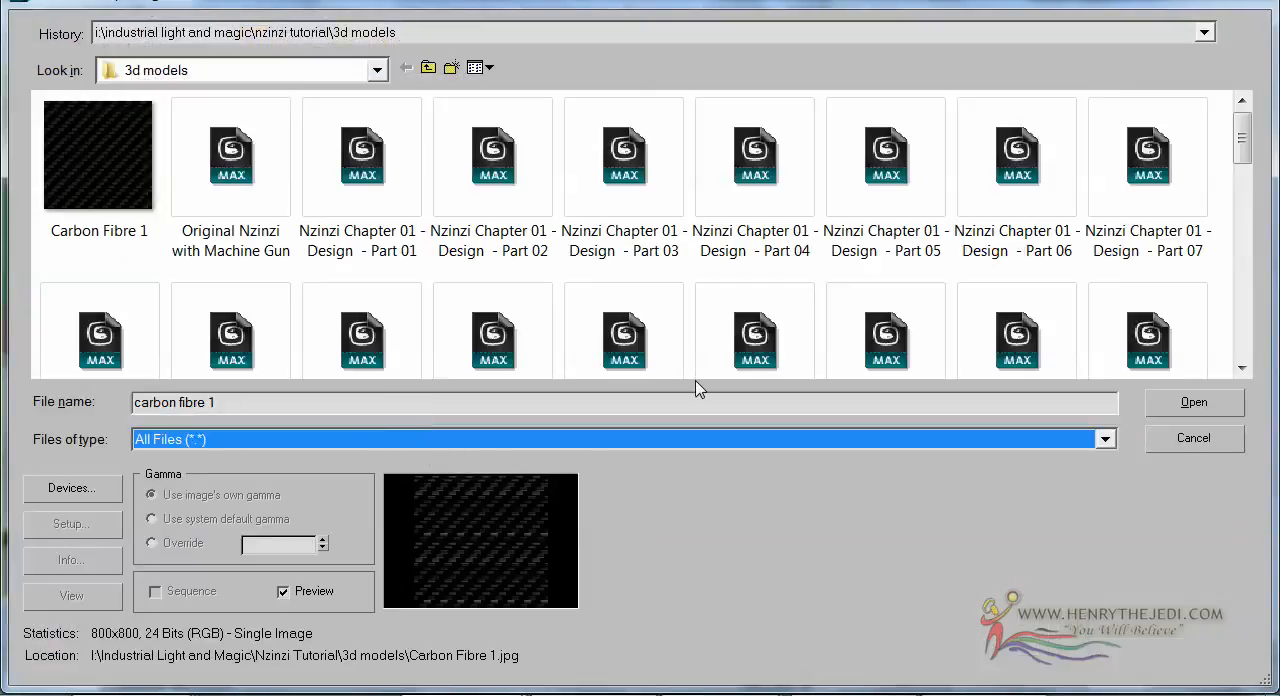
drag(1248, 136, 971, 234)
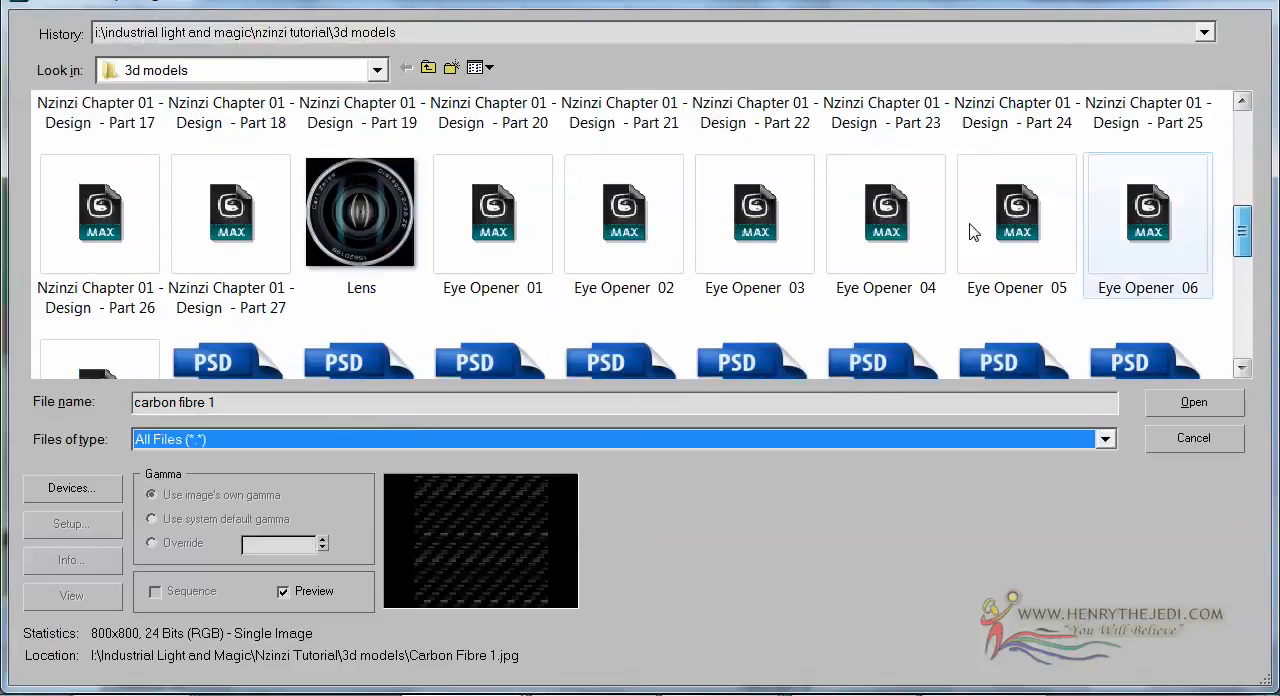
Inspect Lens.png in an enlarged image view and load it as the Base Color bitmap
click(378, 230)
click(100, 598)
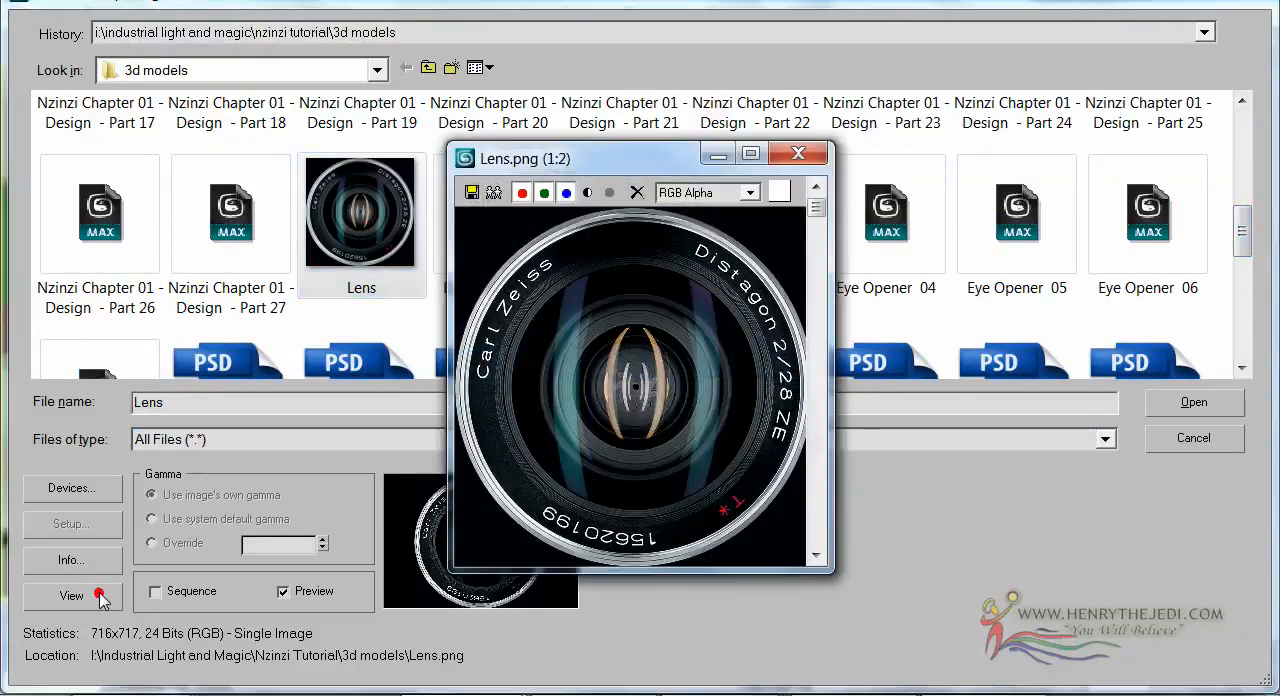
drag(596, 160, 440, 52)
drag(672, 458, 1136, 677)
scroll(906, 431, up, 1)
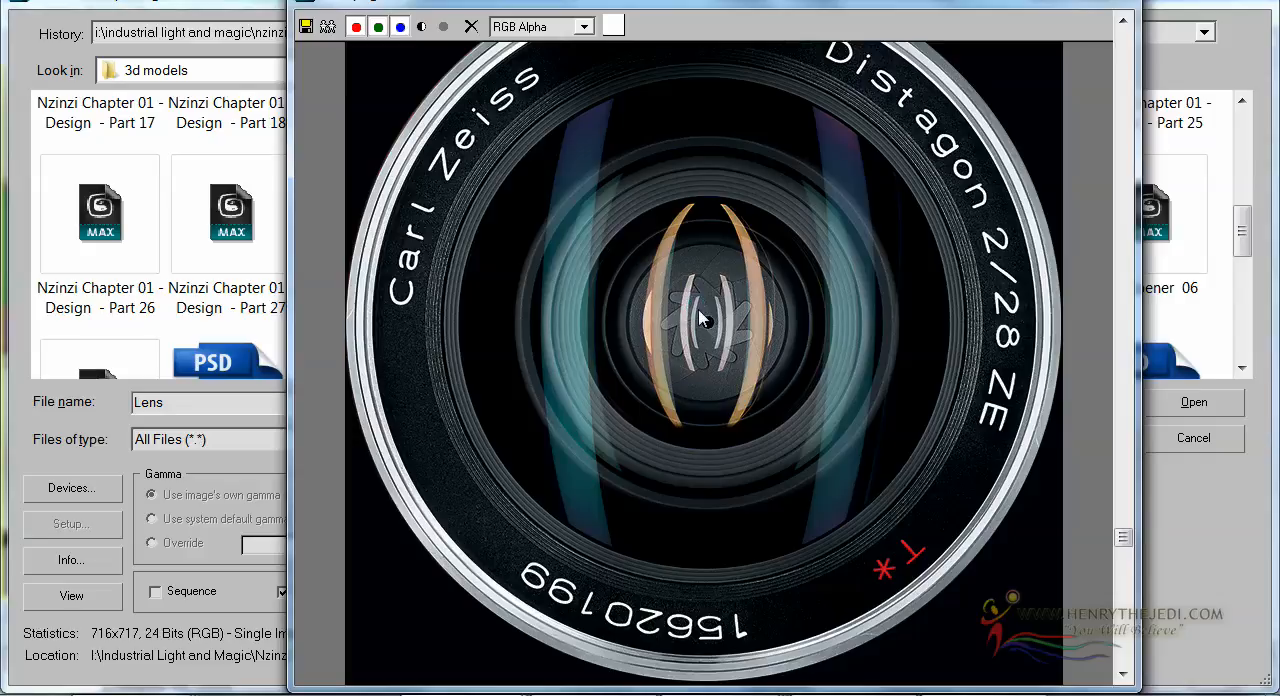
click(703, 259)
click(1098, 1)
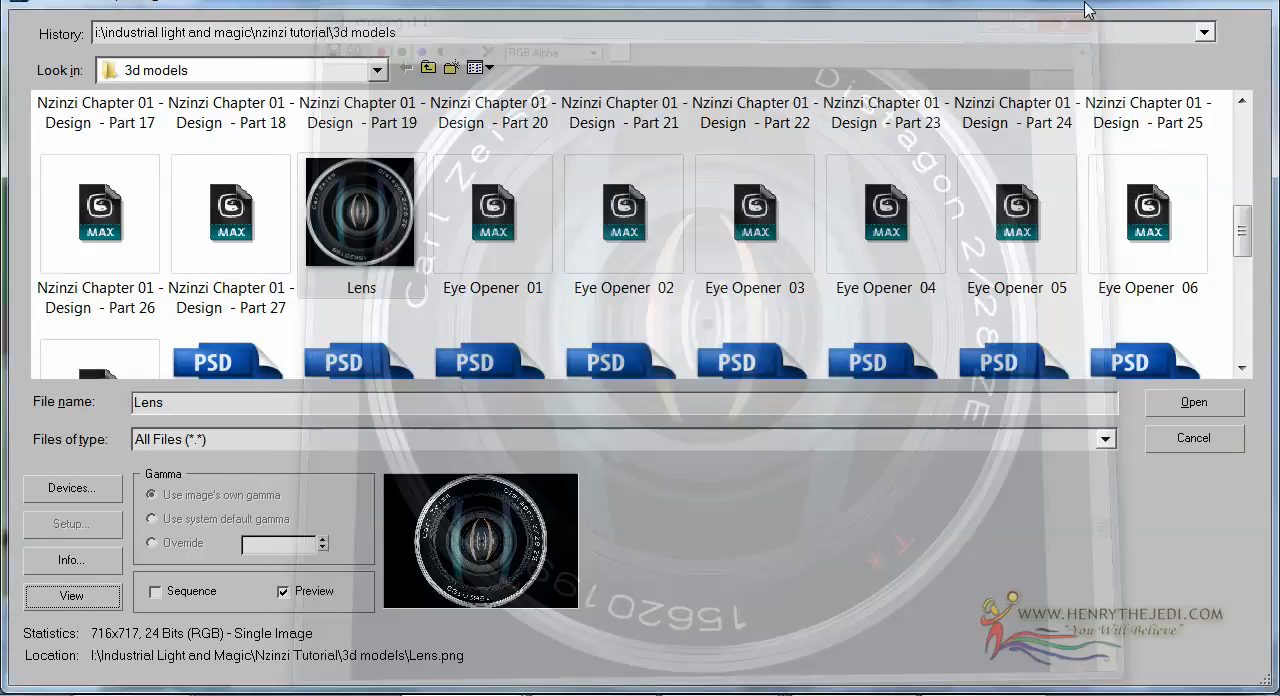
double_click(375, 190)
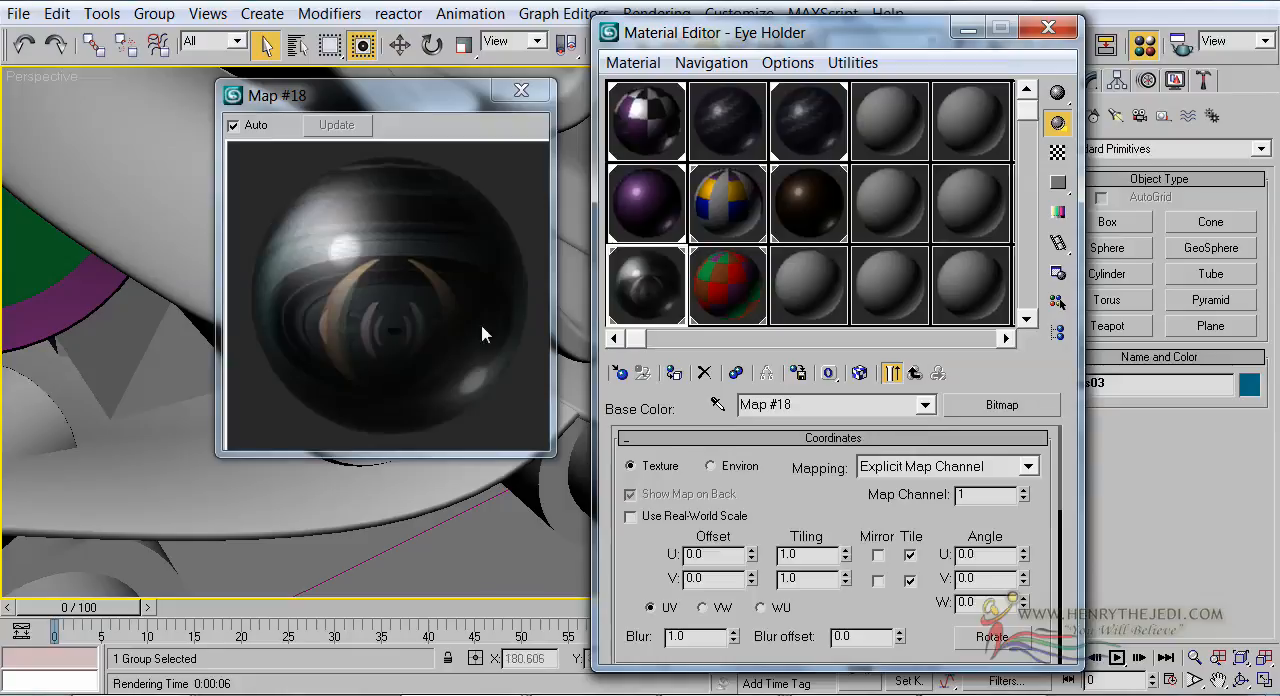
Set the lens bitmap's Output Amount to 2.11 and its RGB Offset to -0.19
click(407, 316)
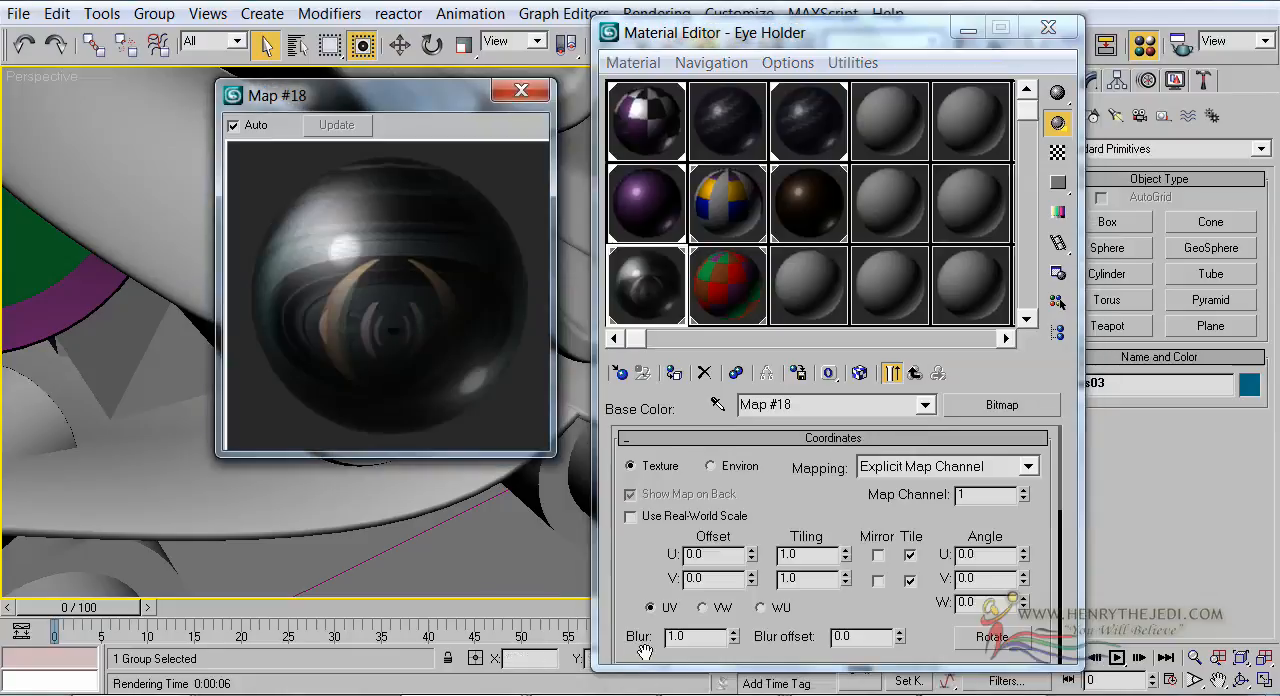
click(617, 565)
scroll(617, 565, down, 10)
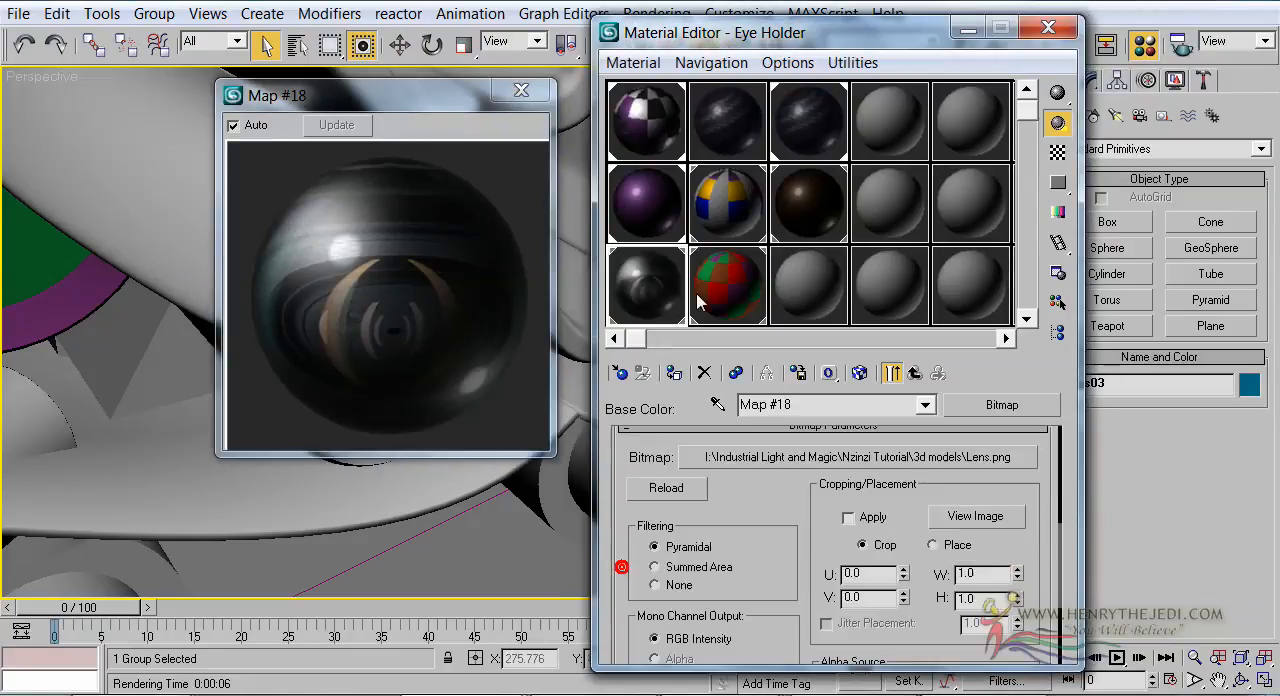
click(881, 653)
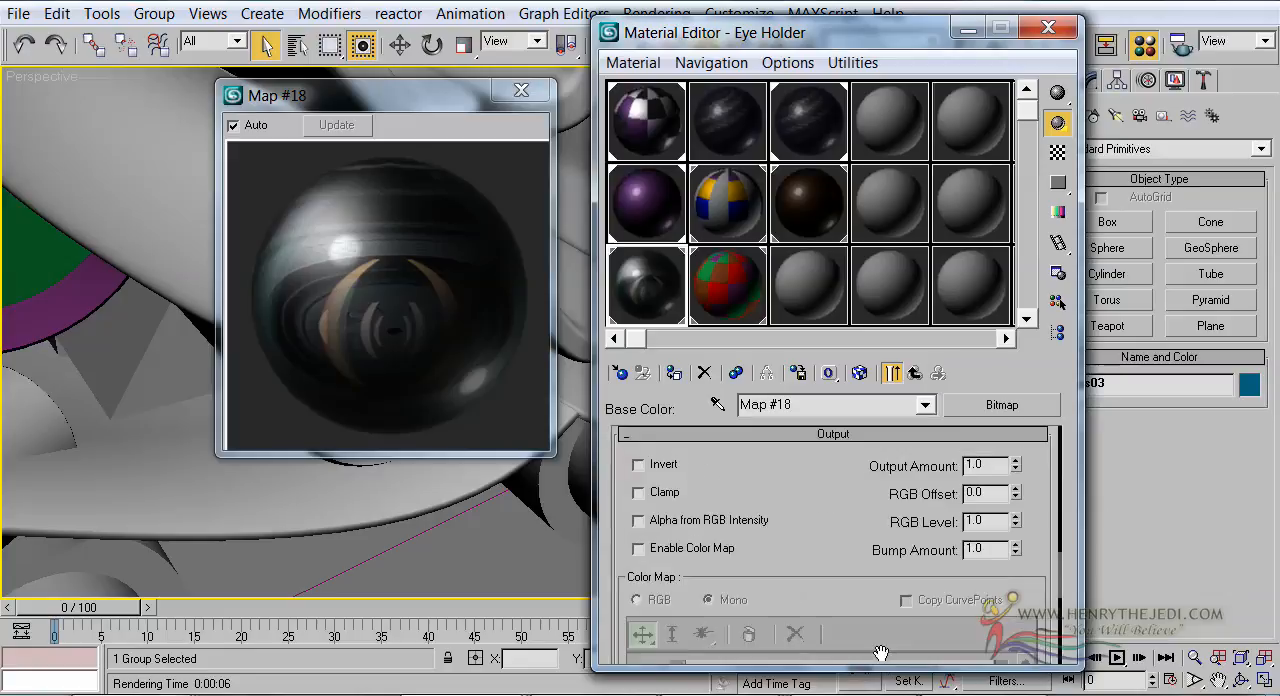
drag(1015, 497, 1015, 448)
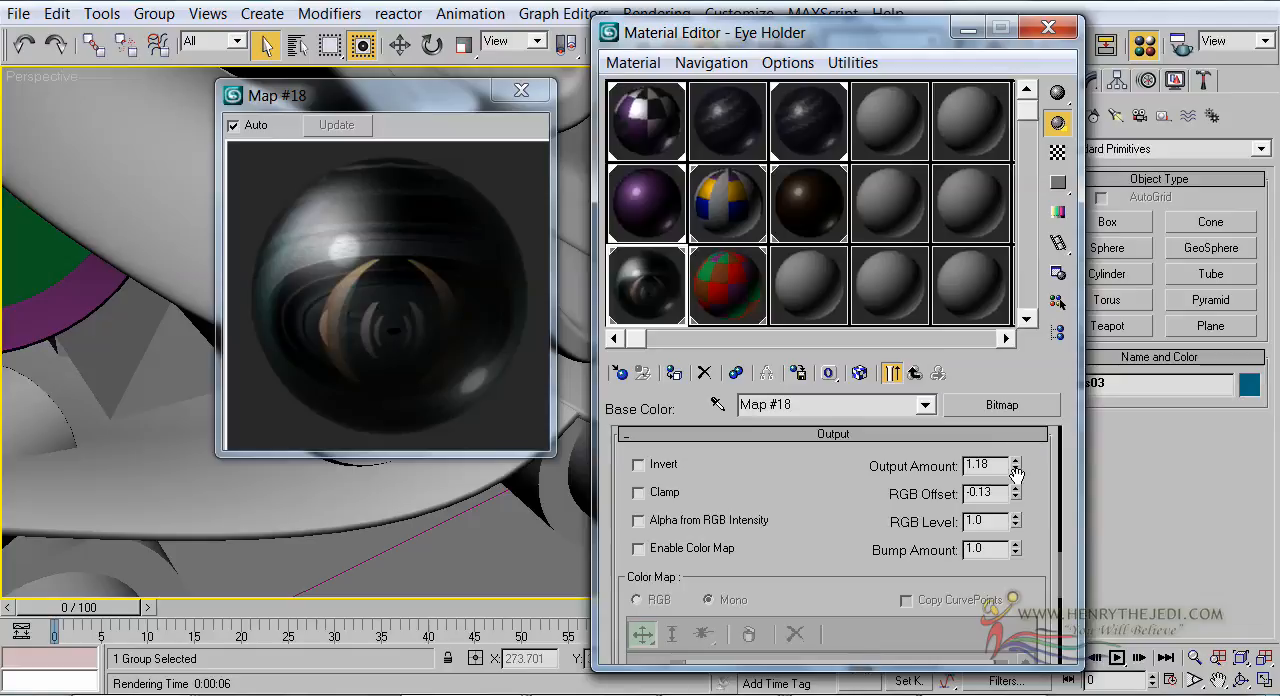
drag(1016, 496, 1020, 508)
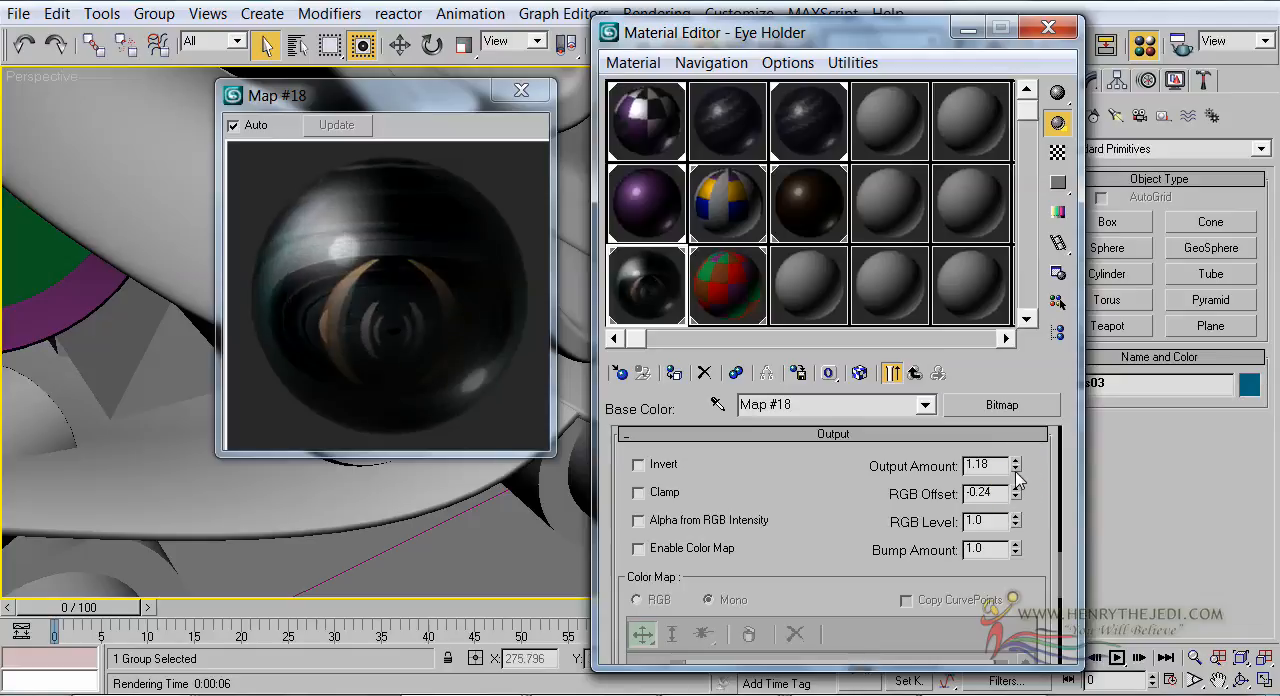
drag(1016, 466, 1018, 491)
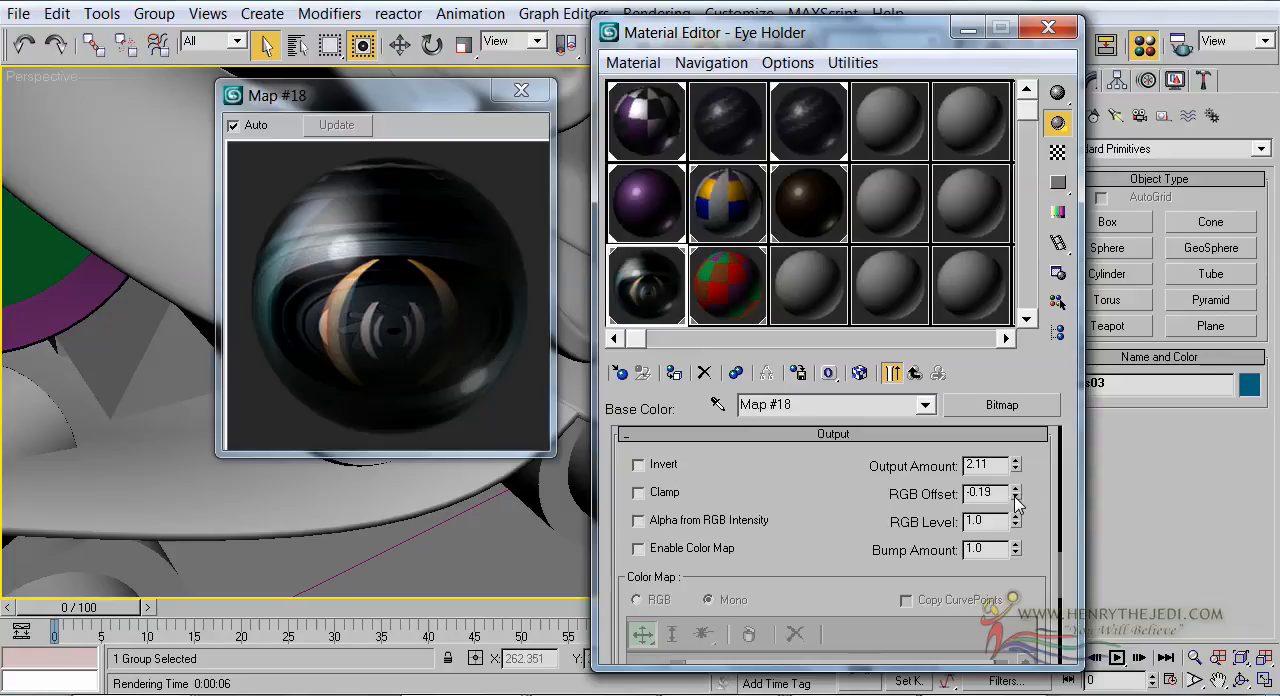
Close the enlarged sample preview and display the Base Color lens bitmap on the robot's eye in the viewport
click(926, 372)
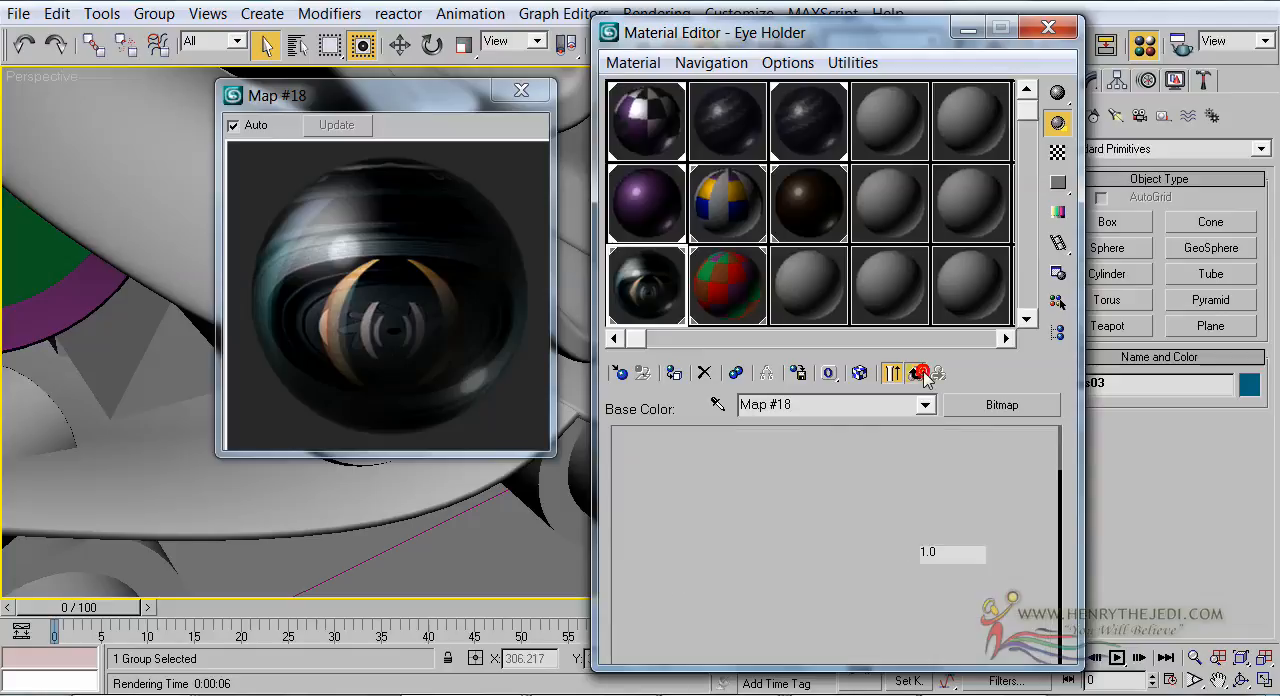
mouse_move(453, 97)
mouse_down()
mouse_move(788, 457)
mouse_move(745, 245)
mouse_move(785, 251)
mouse_up()
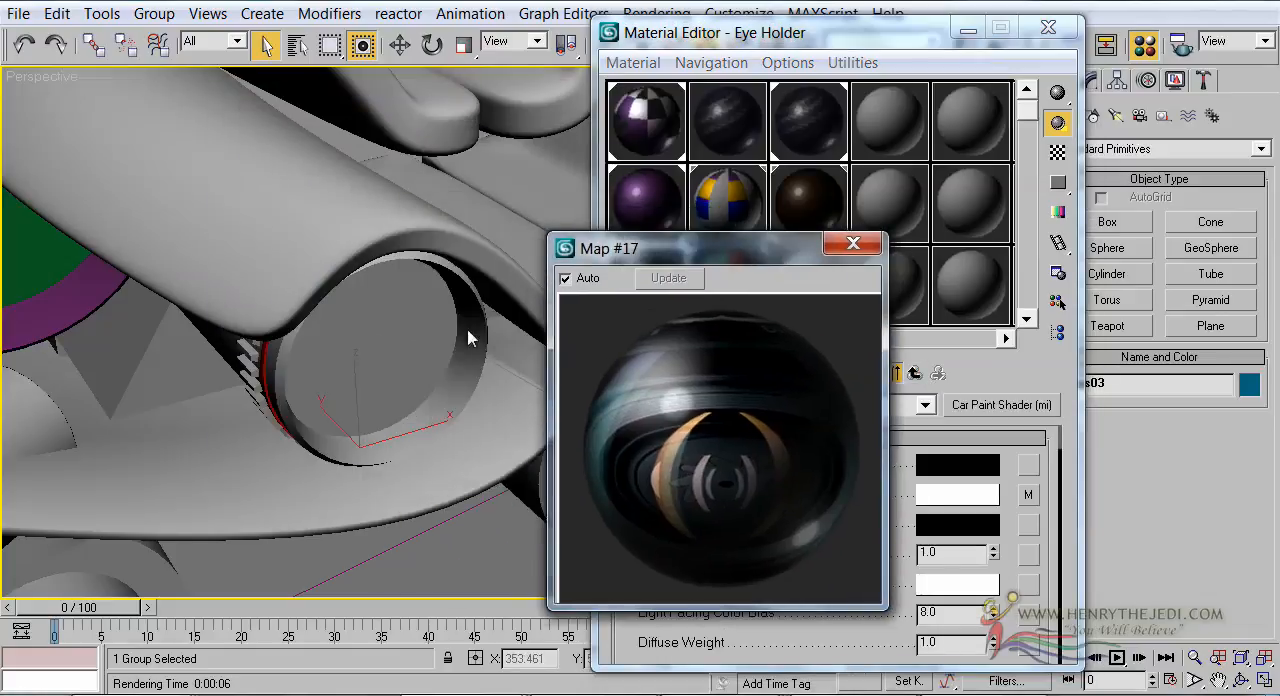
click(852, 245)
click(1027, 494)
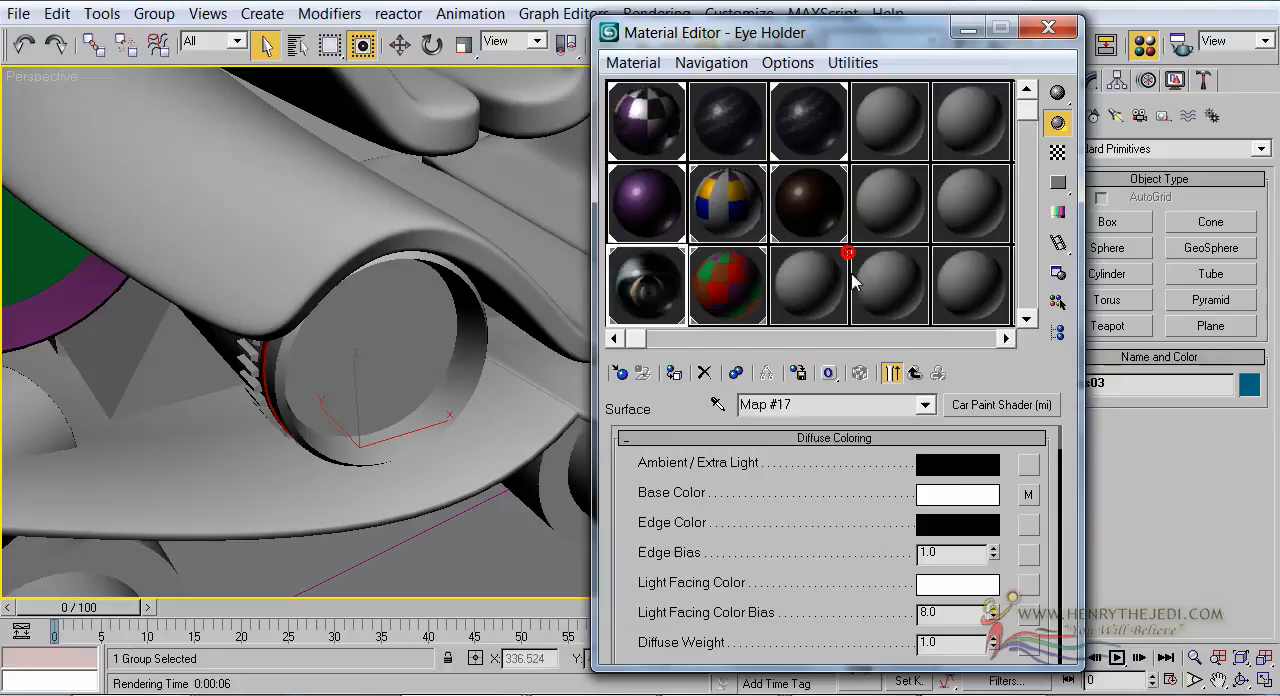
click(859, 373)
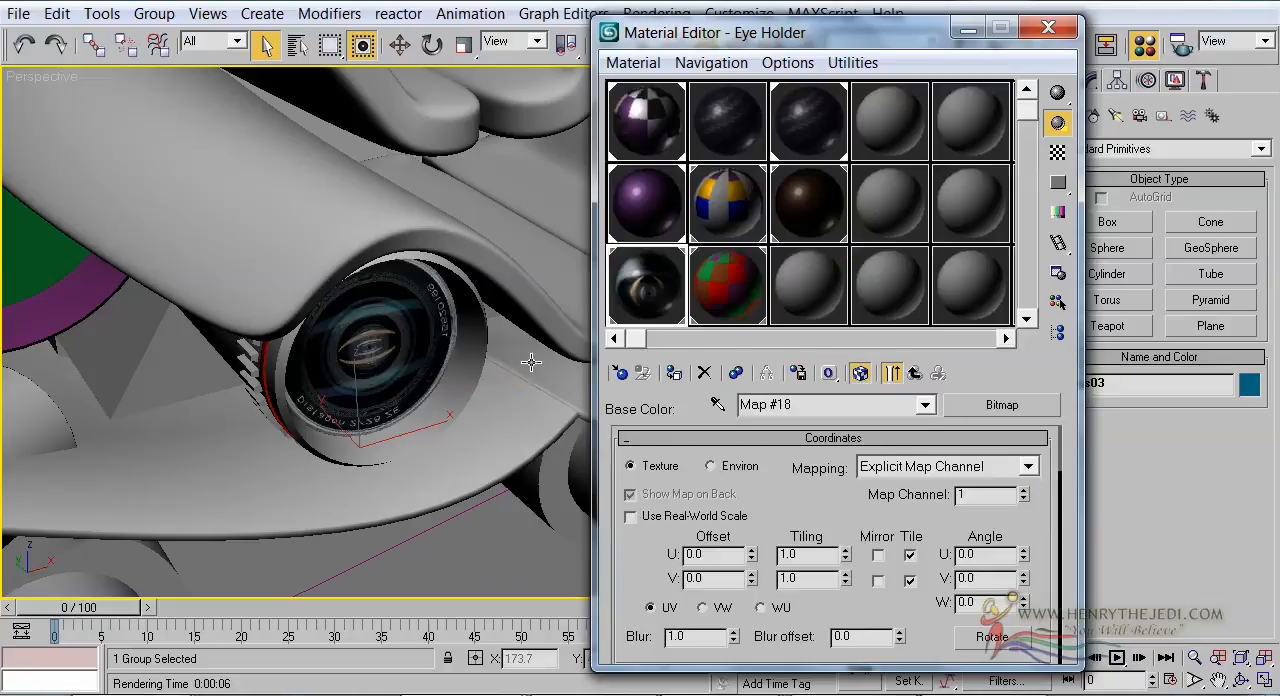
scroll(365, 326, up, 5)
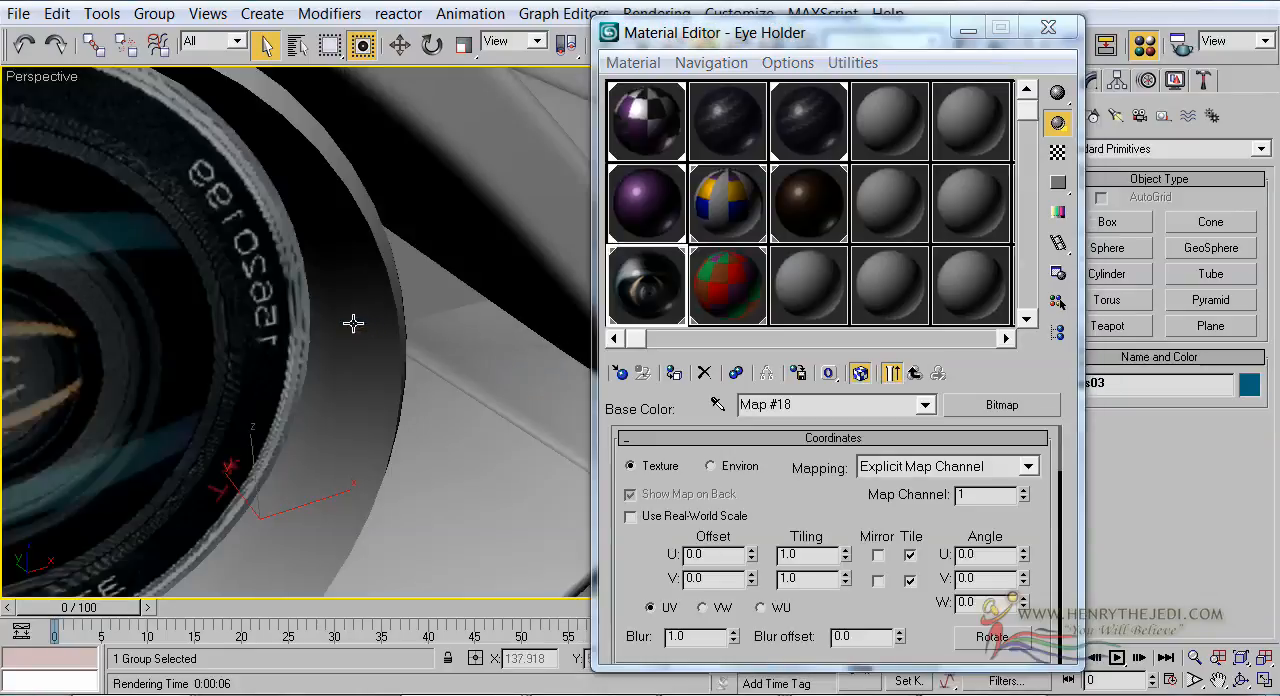
scroll(353, 323, down, 6)
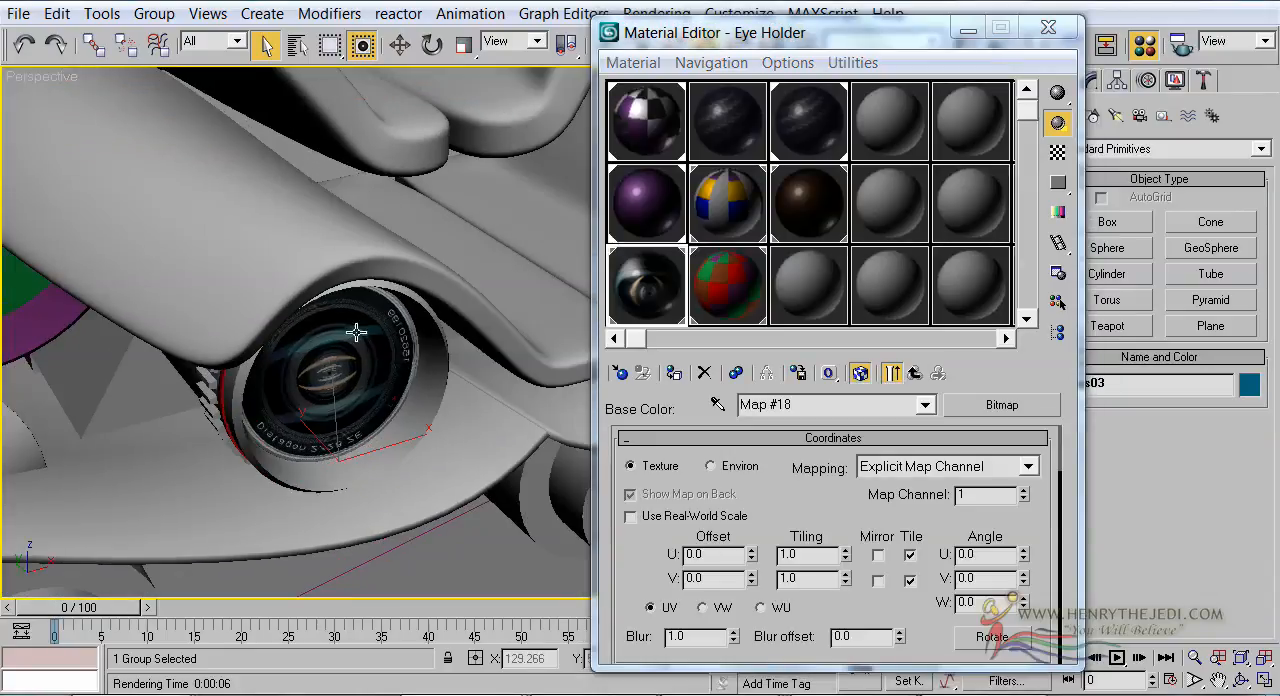
Set the lens bitmap's W angle to 90 and check its orientation on the robot's eye
drag(958, 518, 944, 508)
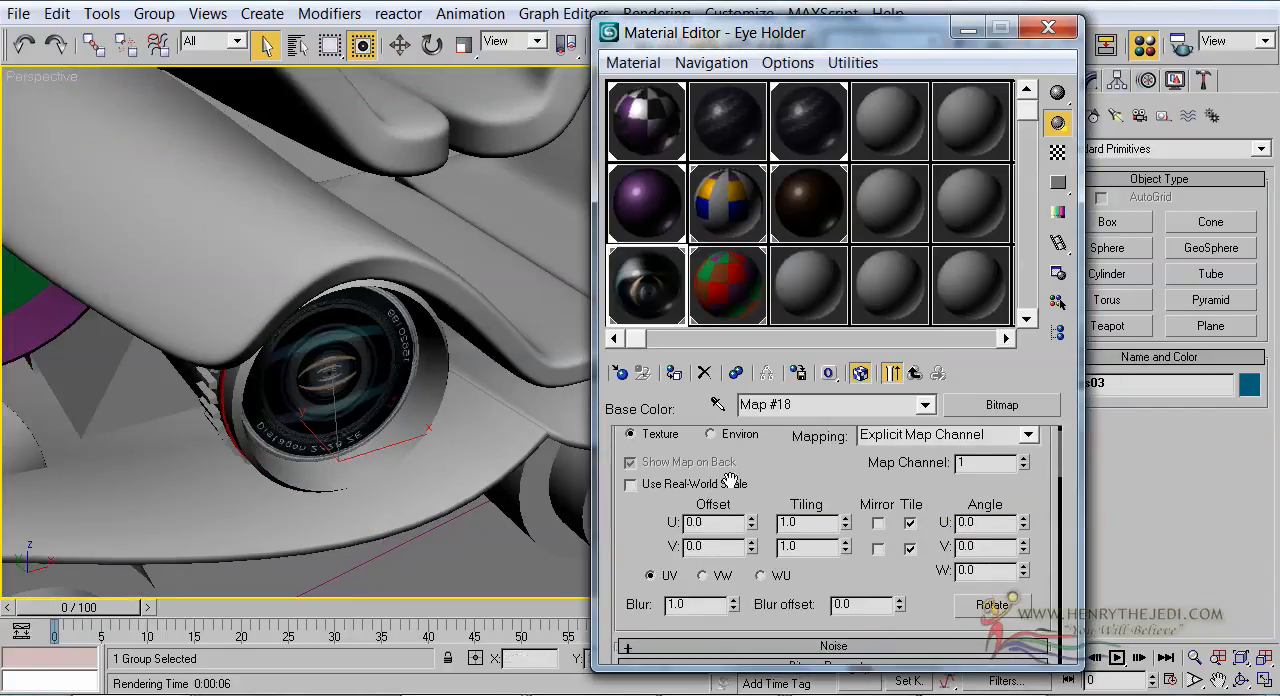
click(960, 570)
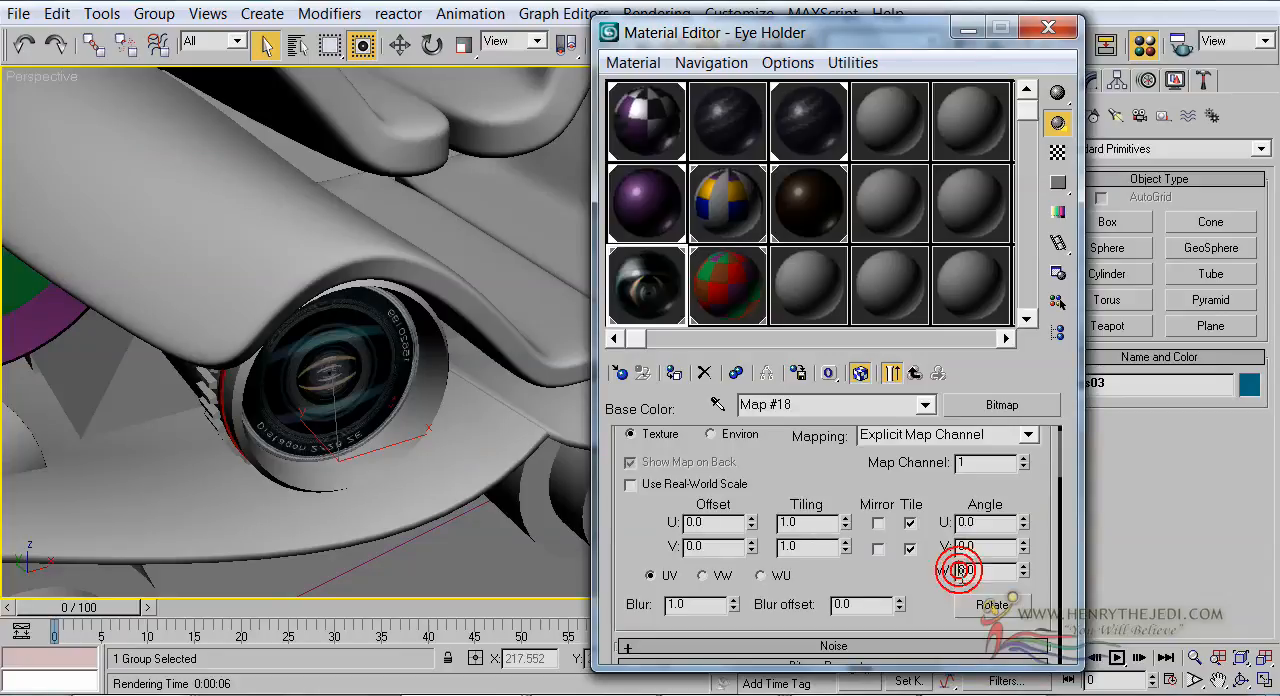
key(Return)
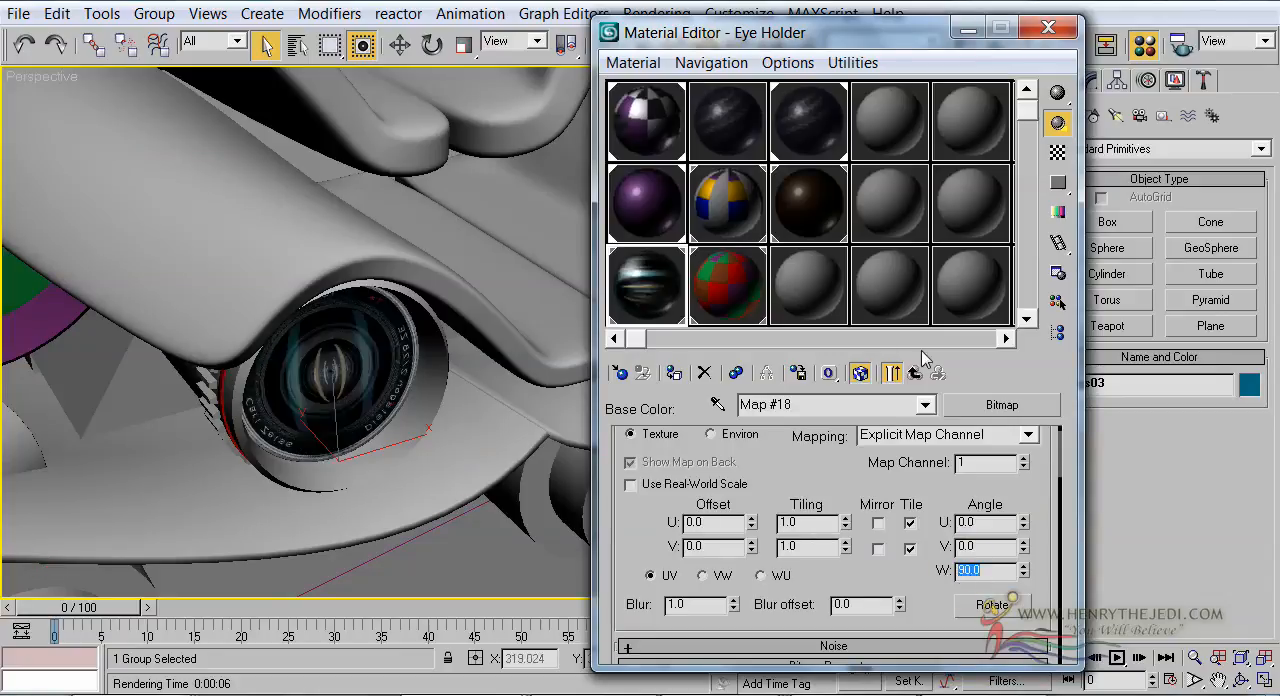
click(313, 393)
scroll(313, 392, down, 4)
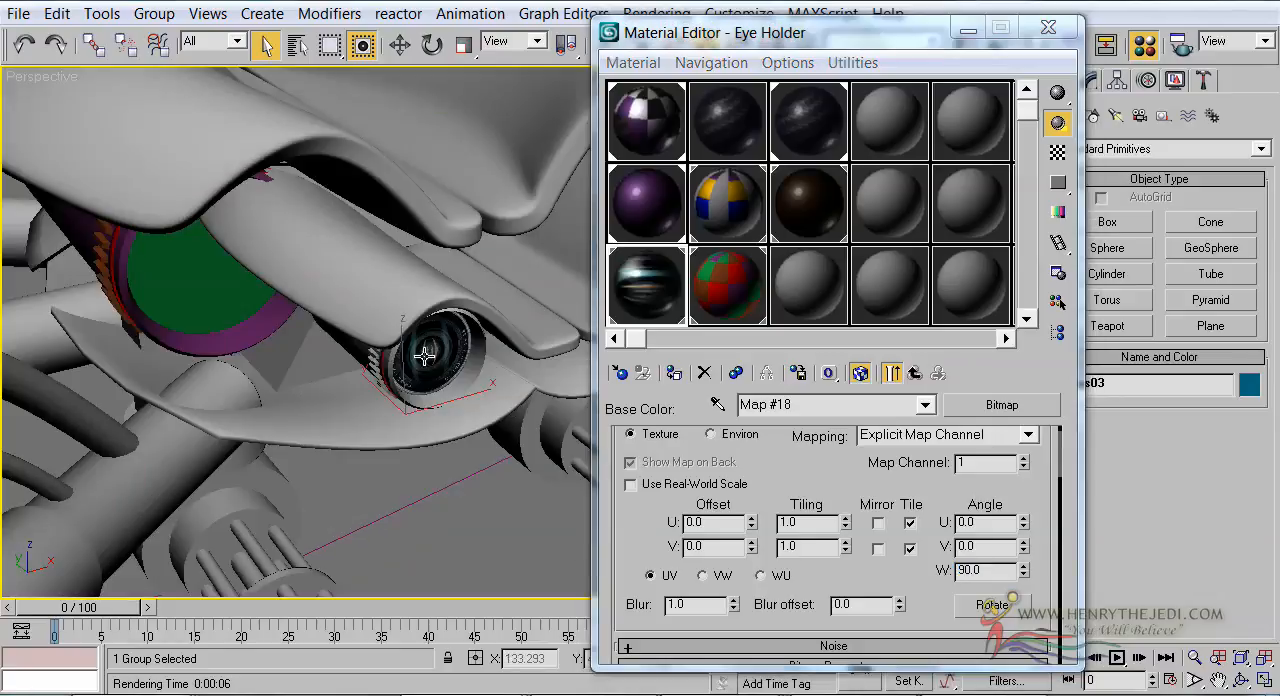
scroll(425, 356, up, 4)
mouse_move(352, 346)
middle_down()
mouse_move(408, 335)
mouse_move(356, 366)
middle_up()
scroll(442, 359, down, 4)
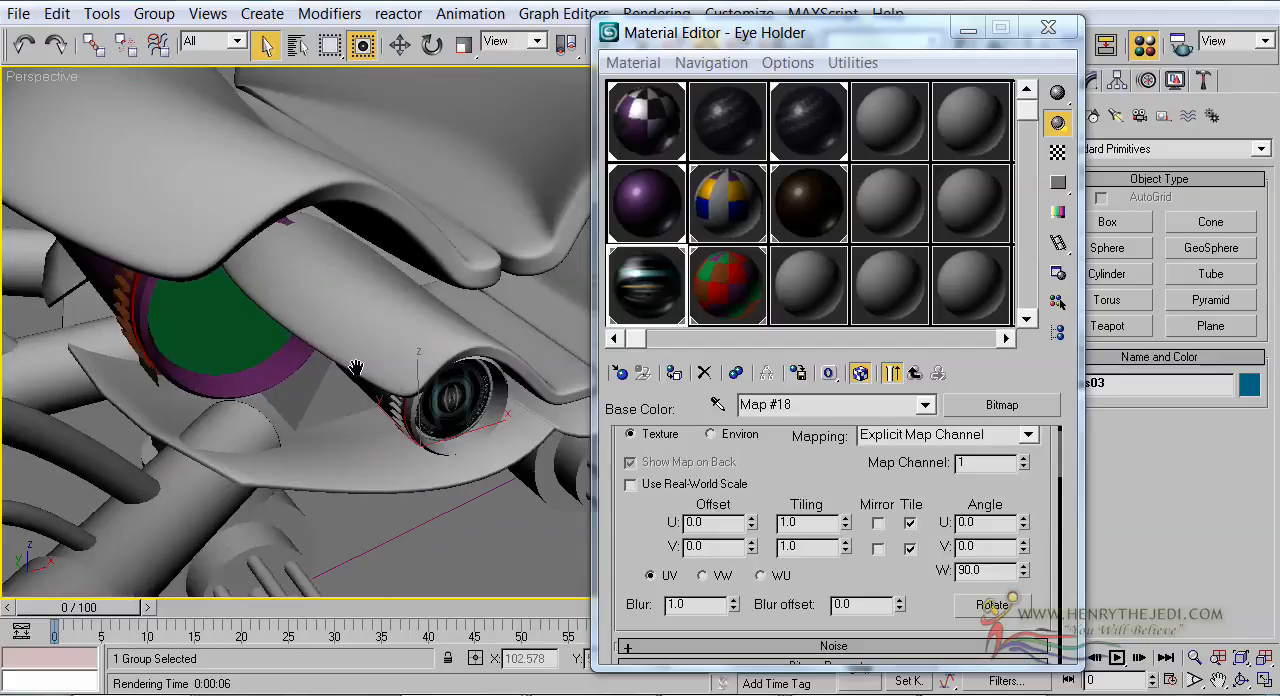
Return from the lens bitmap to the Eye Holder material's list of sub-materials
click(913, 374)
click(913, 374)
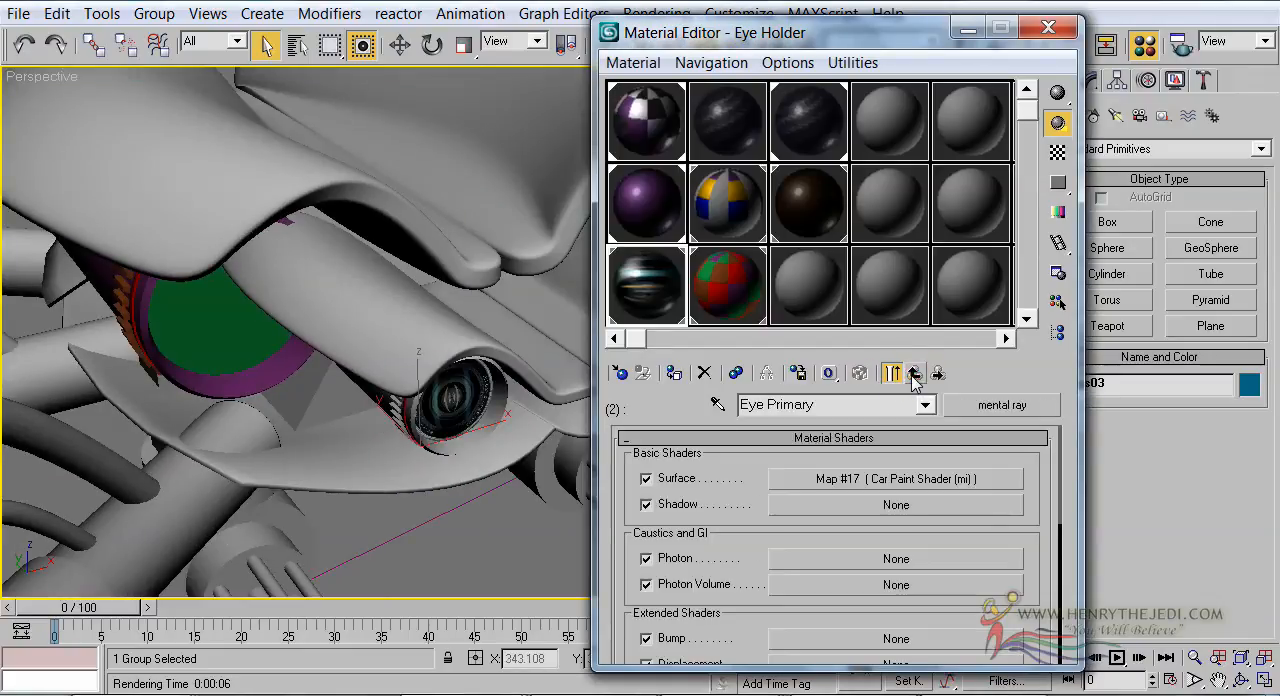
click(913, 374)
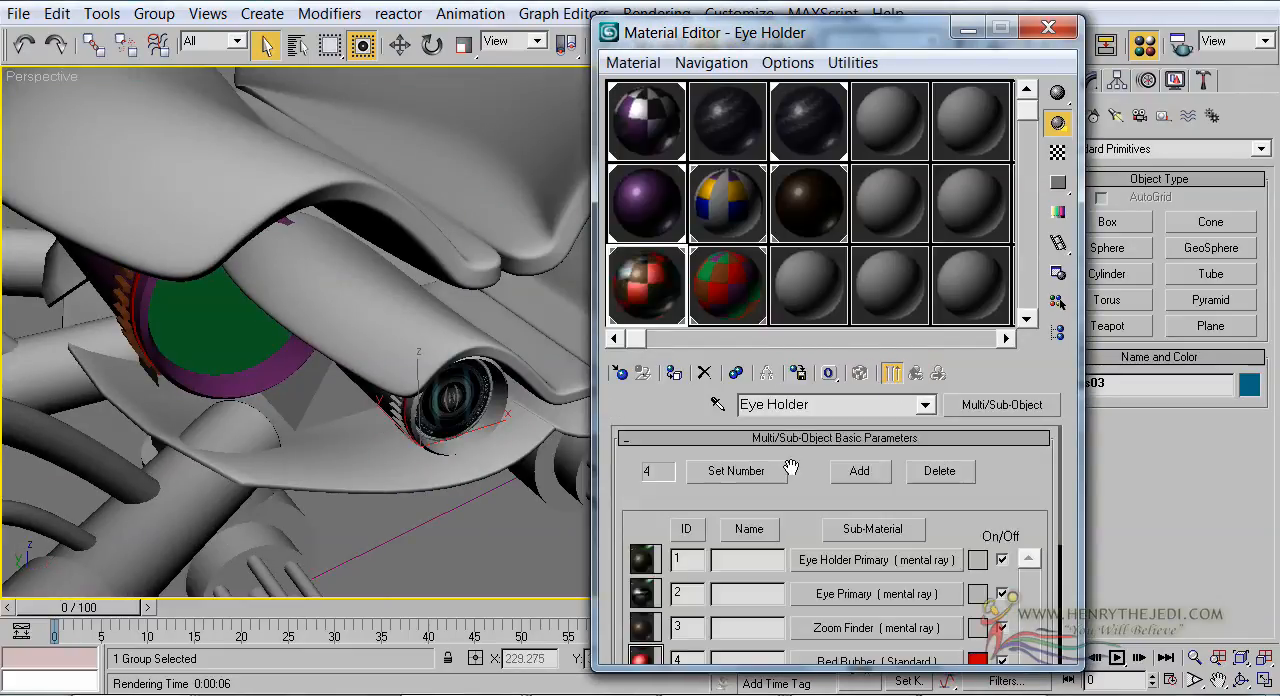
scroll(791, 465, down, 3)
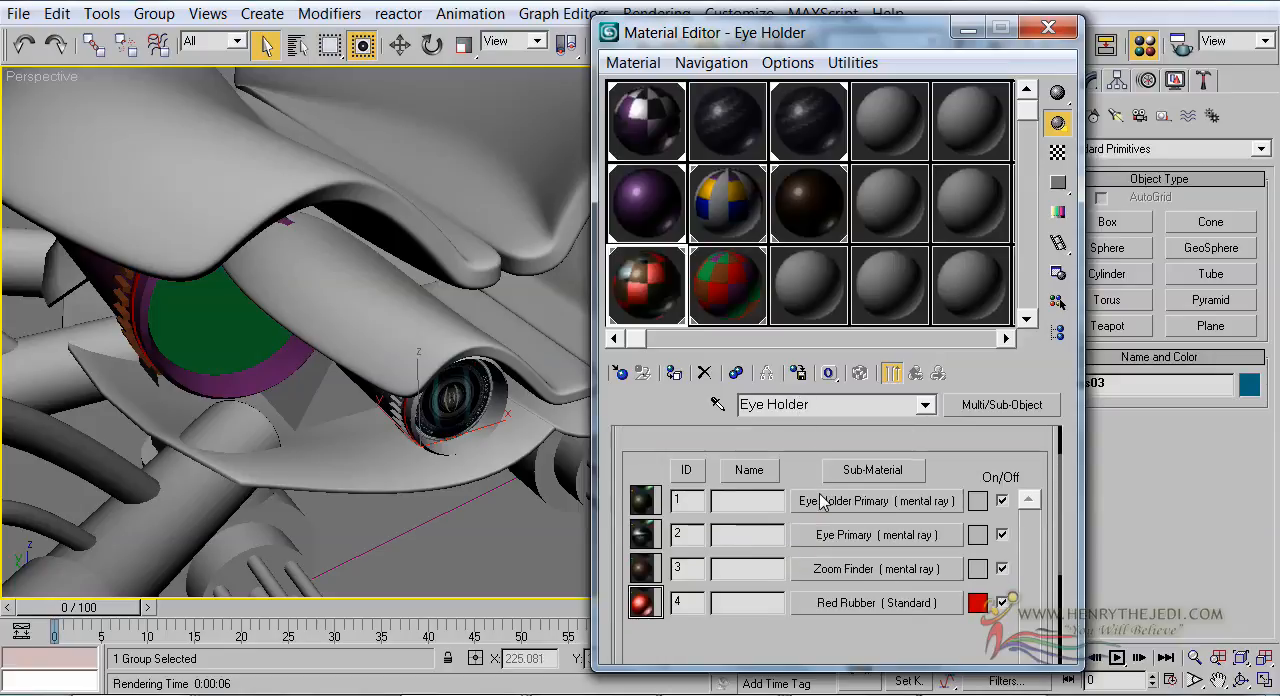
key(F12)
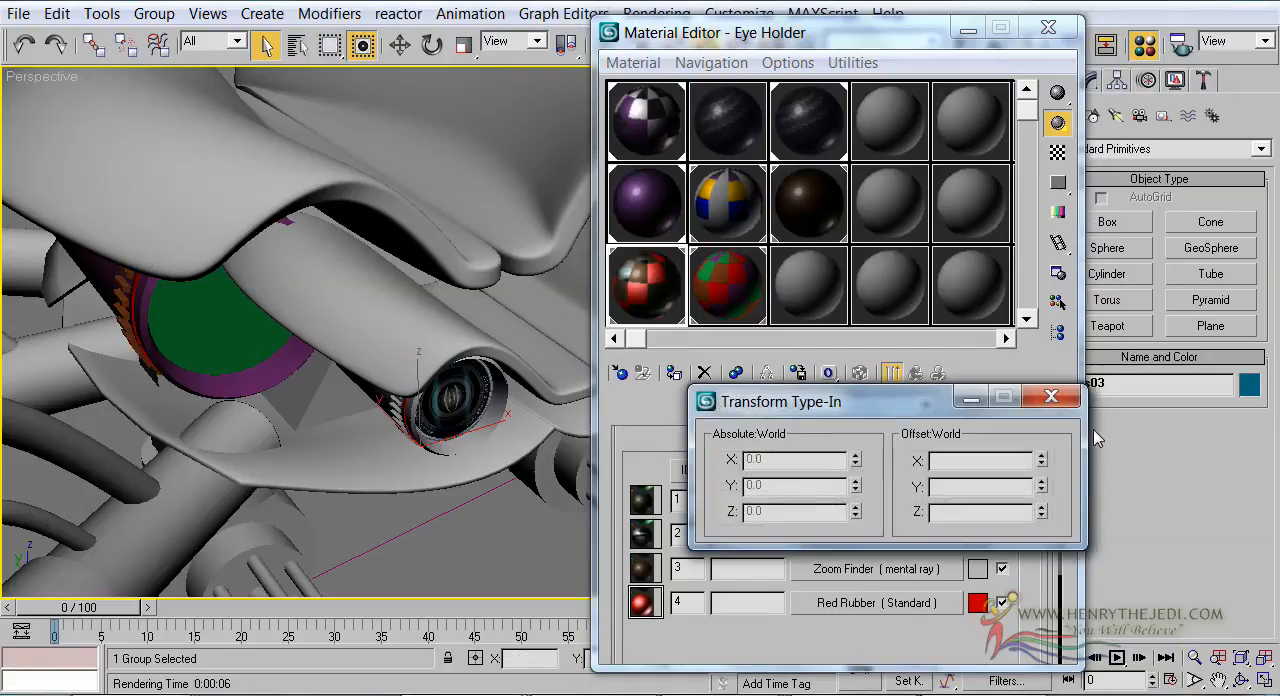
click(1051, 397)
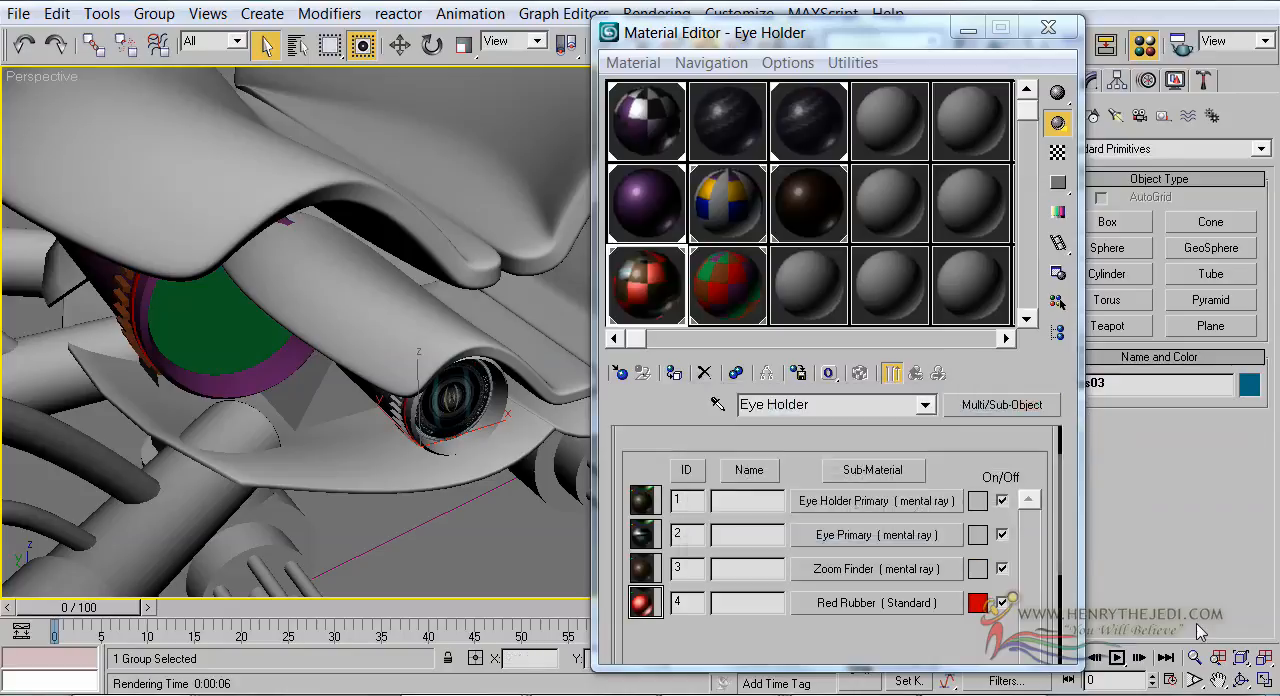
Copy Eye Holder's mental ray Zoom Finder sub-material and paste it as an instance over Zoom Finder in Eye Holder01
right_click(820, 568)
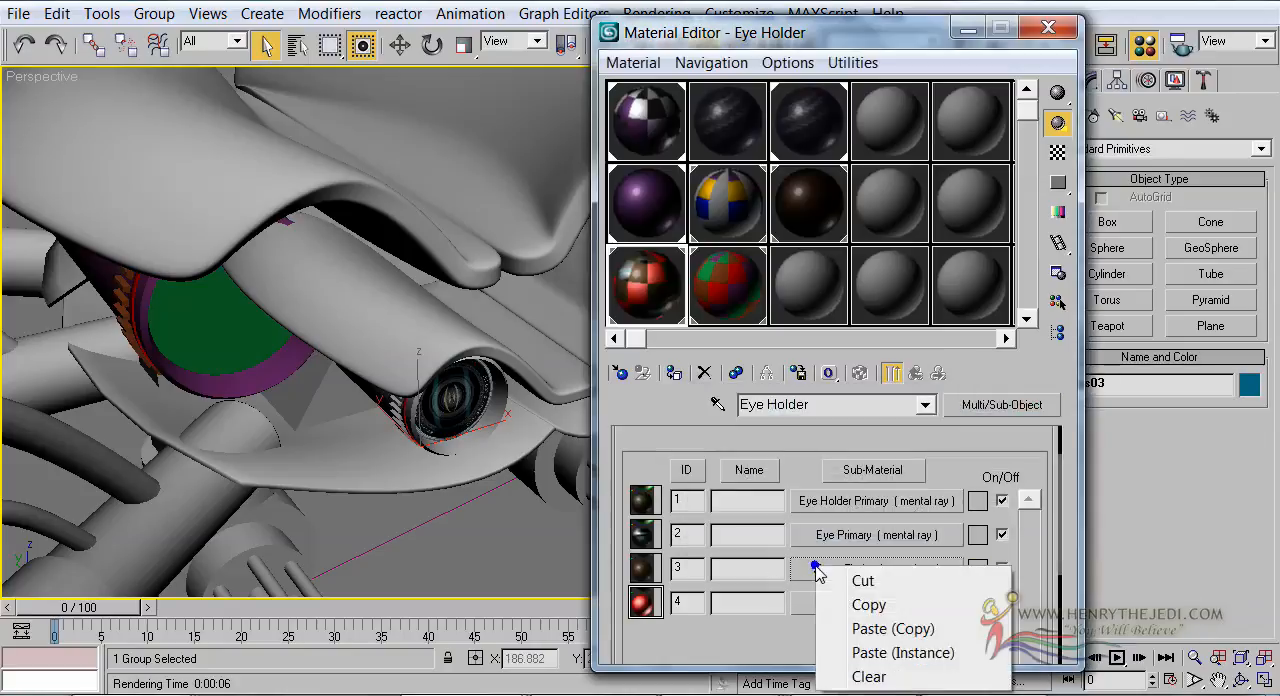
click(857, 606)
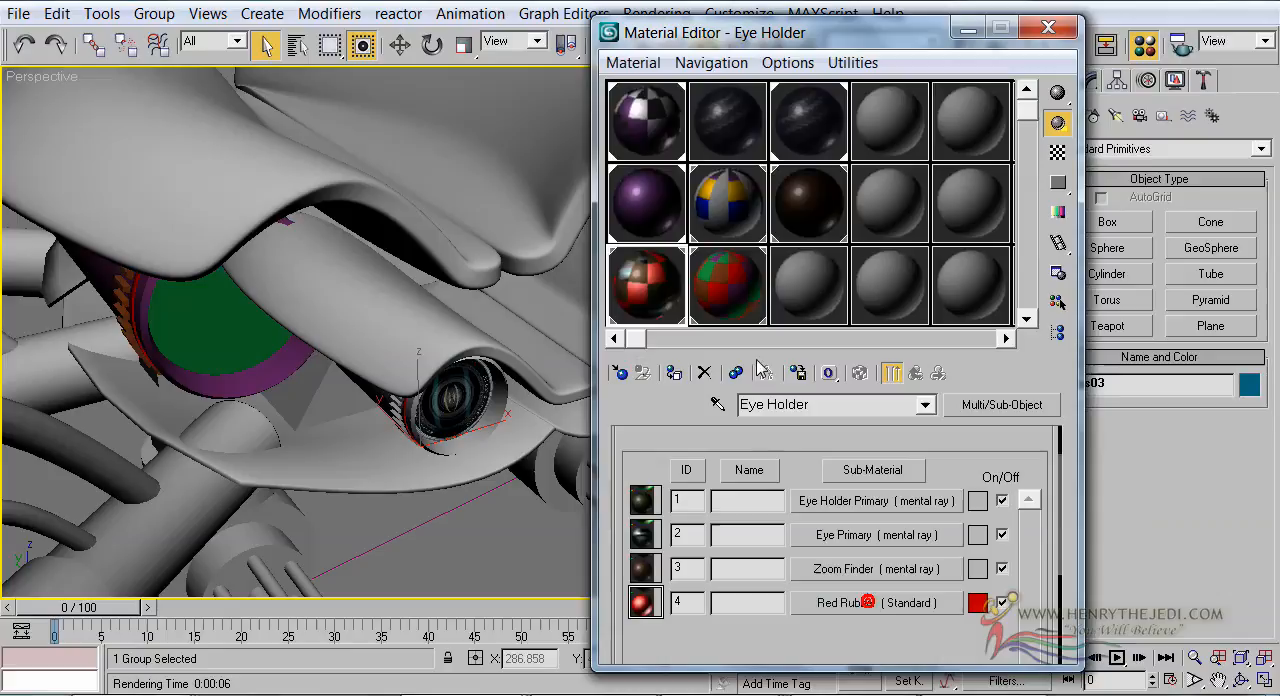
click(740, 298)
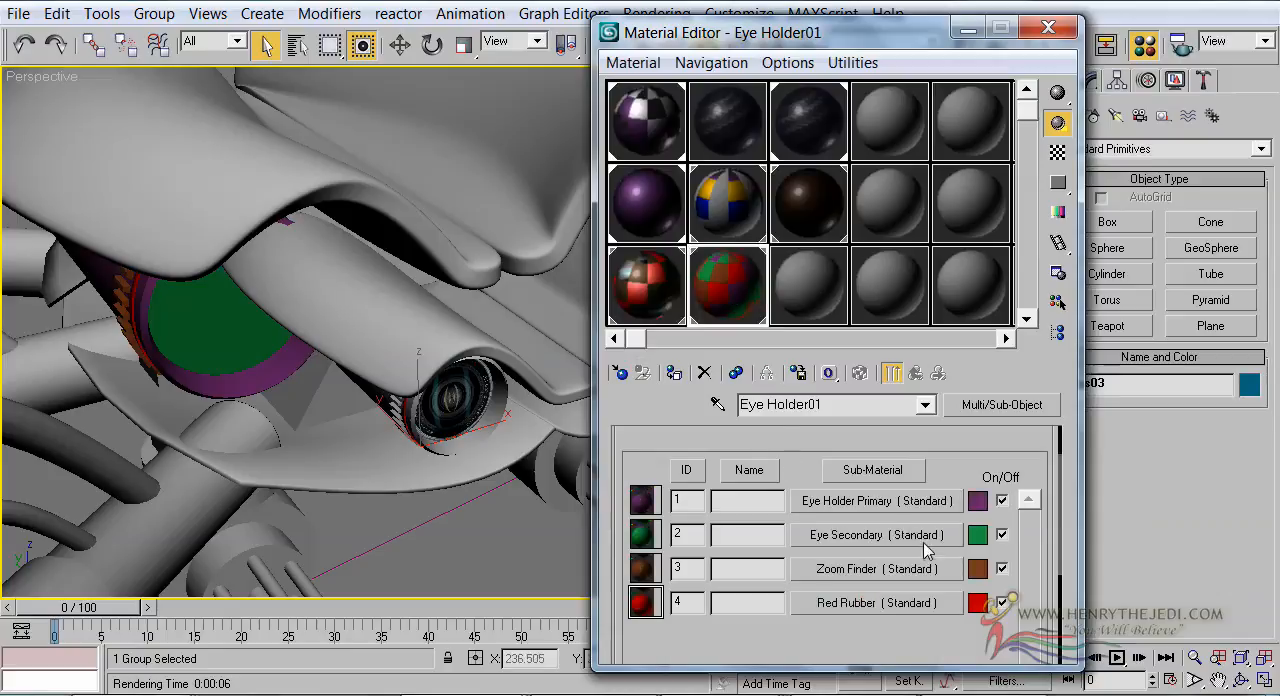
right_click(848, 570)
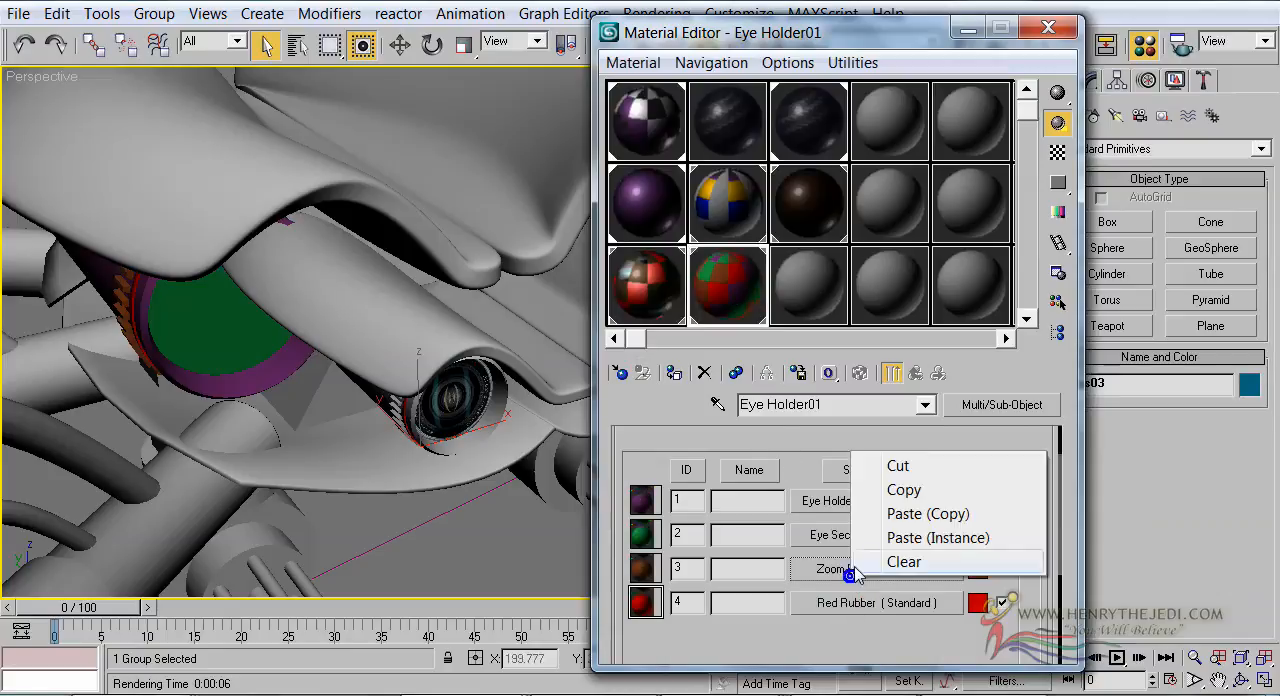
click(930, 531)
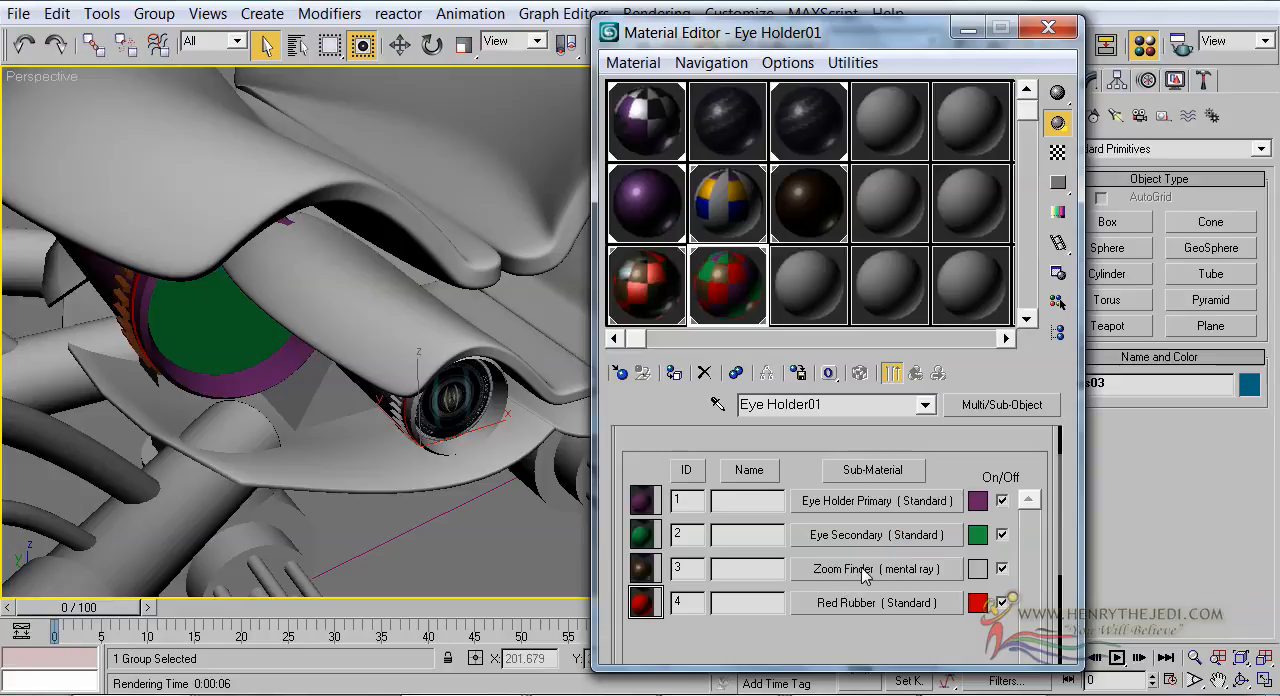
Copy Eye Holder's Red Rubber sub-material and paste it as an instance over Red Rubber in Eye Holder01
click(665, 305)
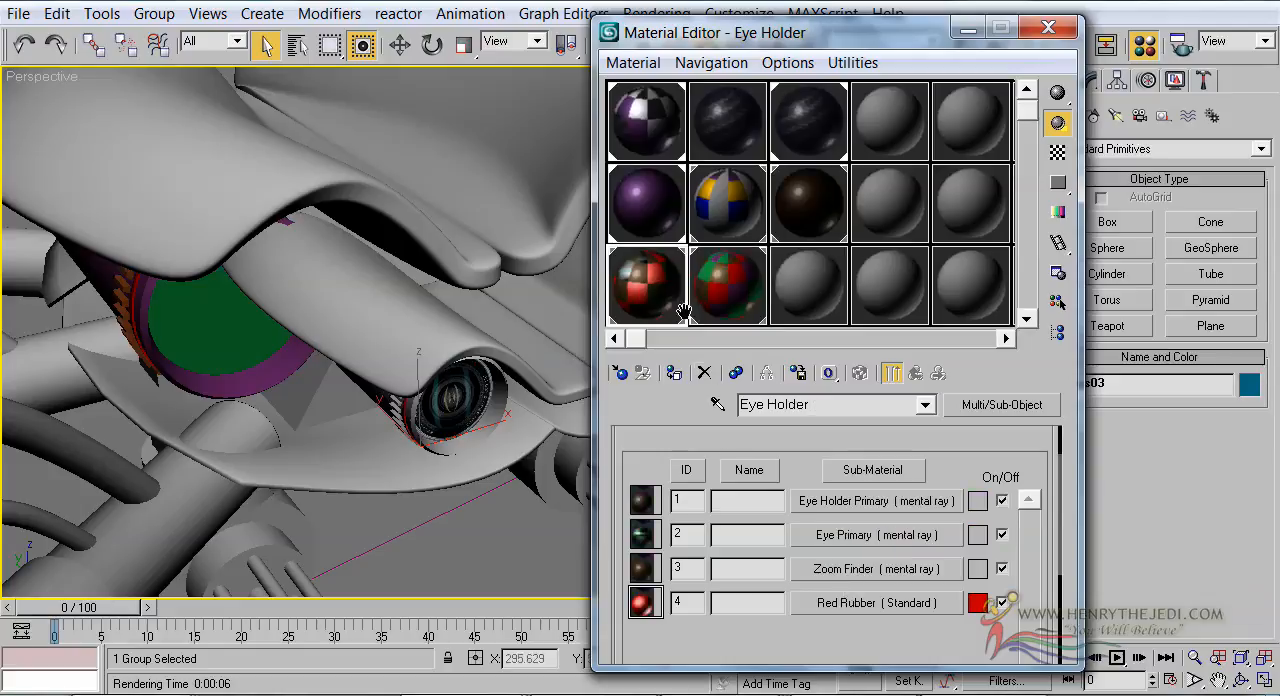
right_click(840, 605)
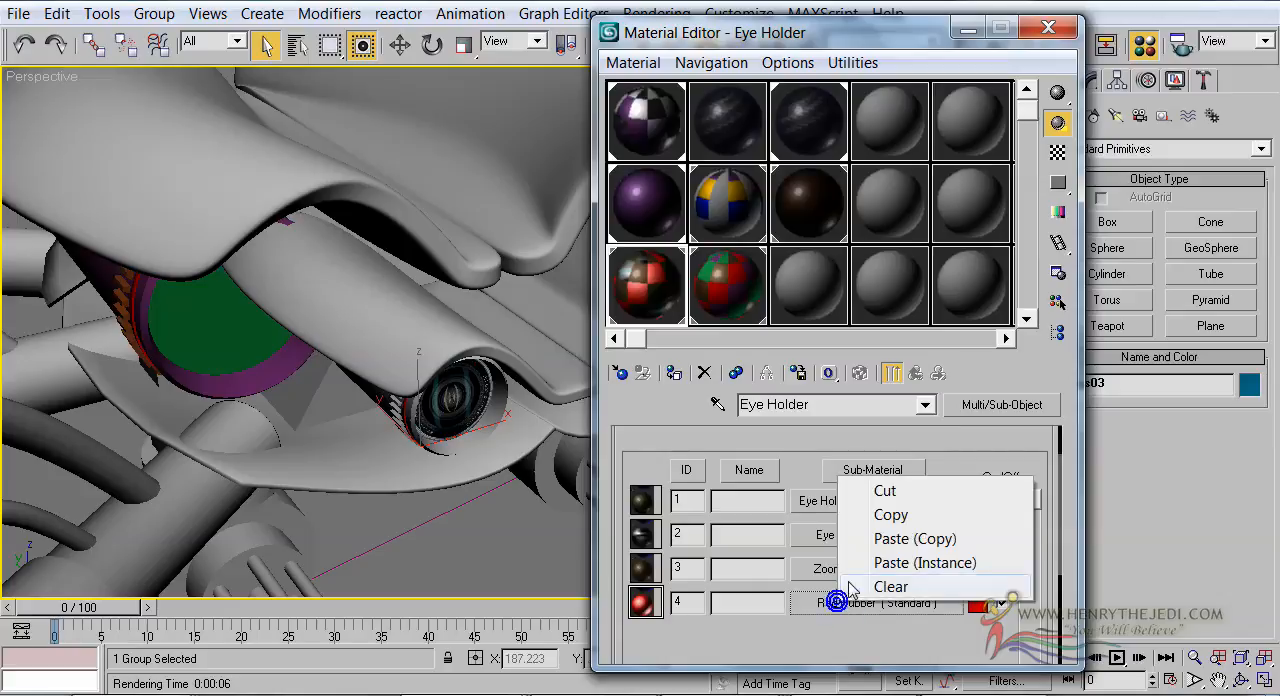
click(866, 516)
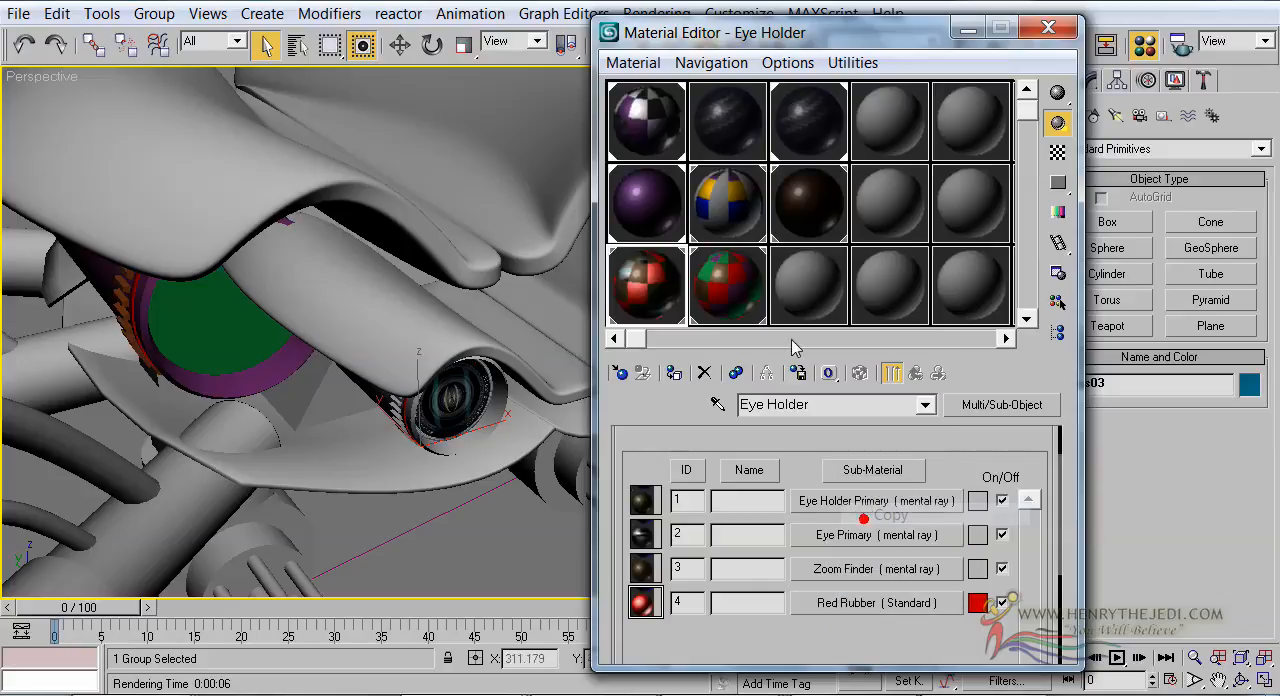
click(759, 286)
right_click(815, 612)
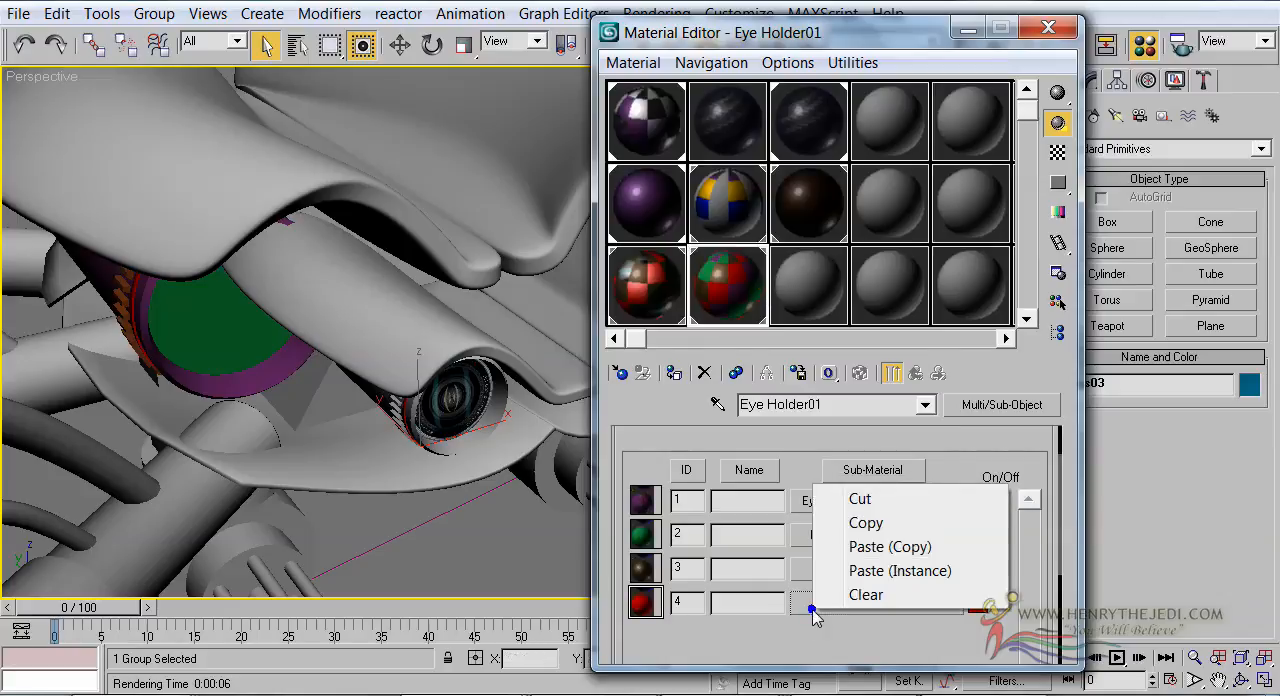
click(845, 569)
Change Eye Holder01's Eye Holder Primary sub-material to mental ray and assign Car Paint Shader (mi) as its surface shader
click(663, 298)
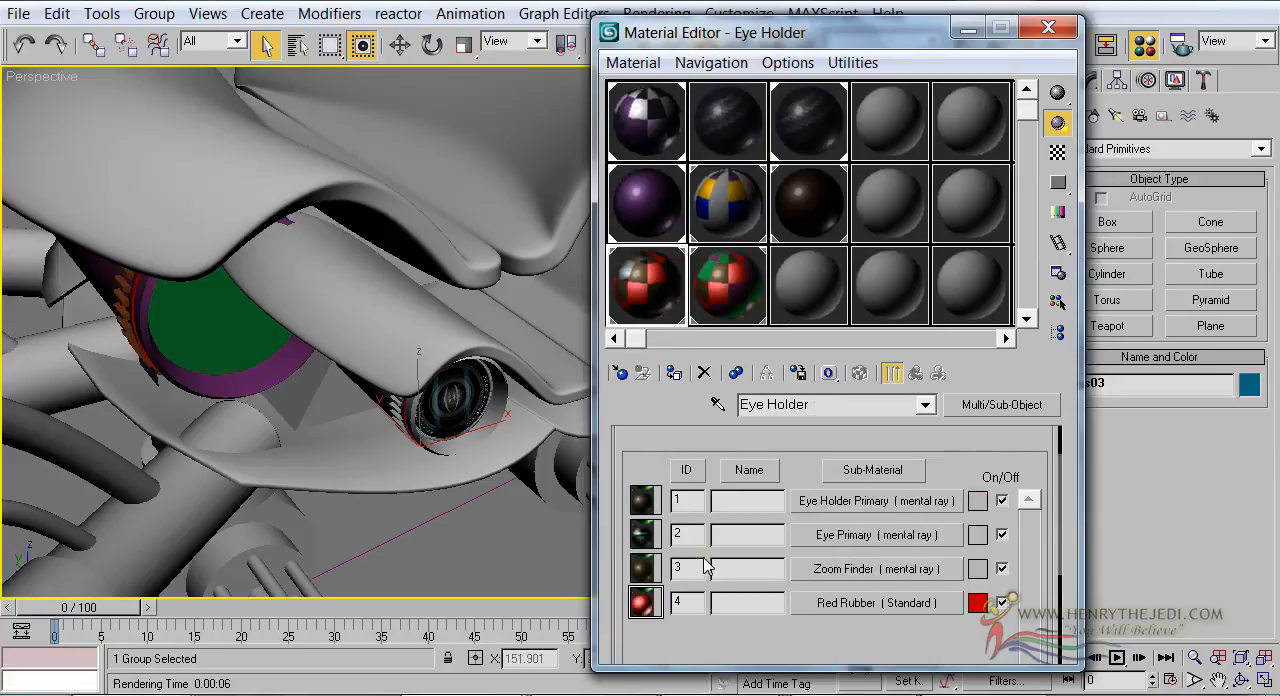
drag(731, 553, 732, 567)
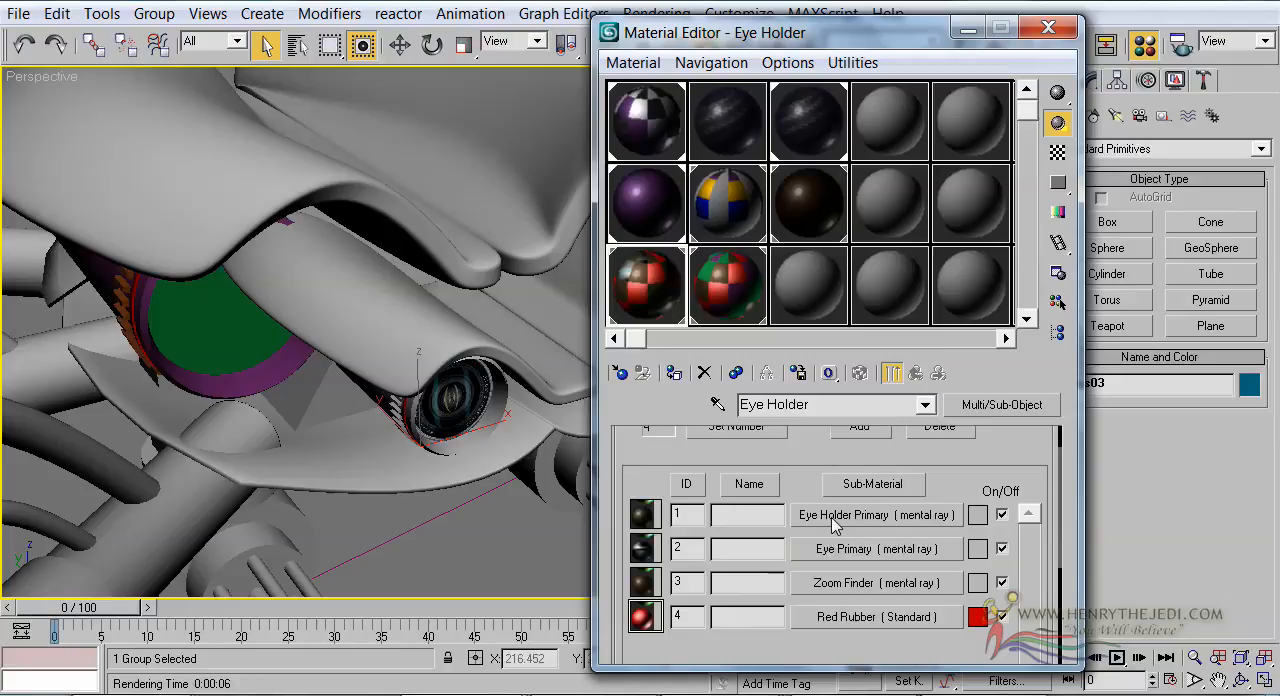
click(714, 289)
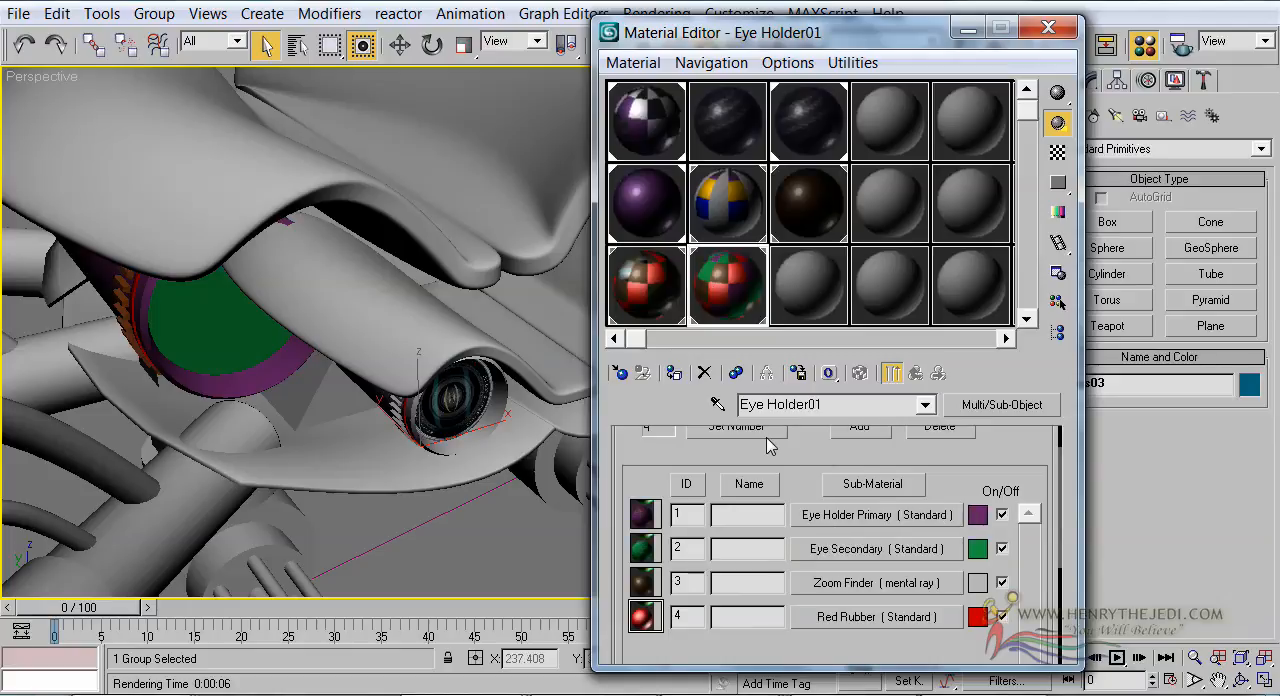
click(833, 514)
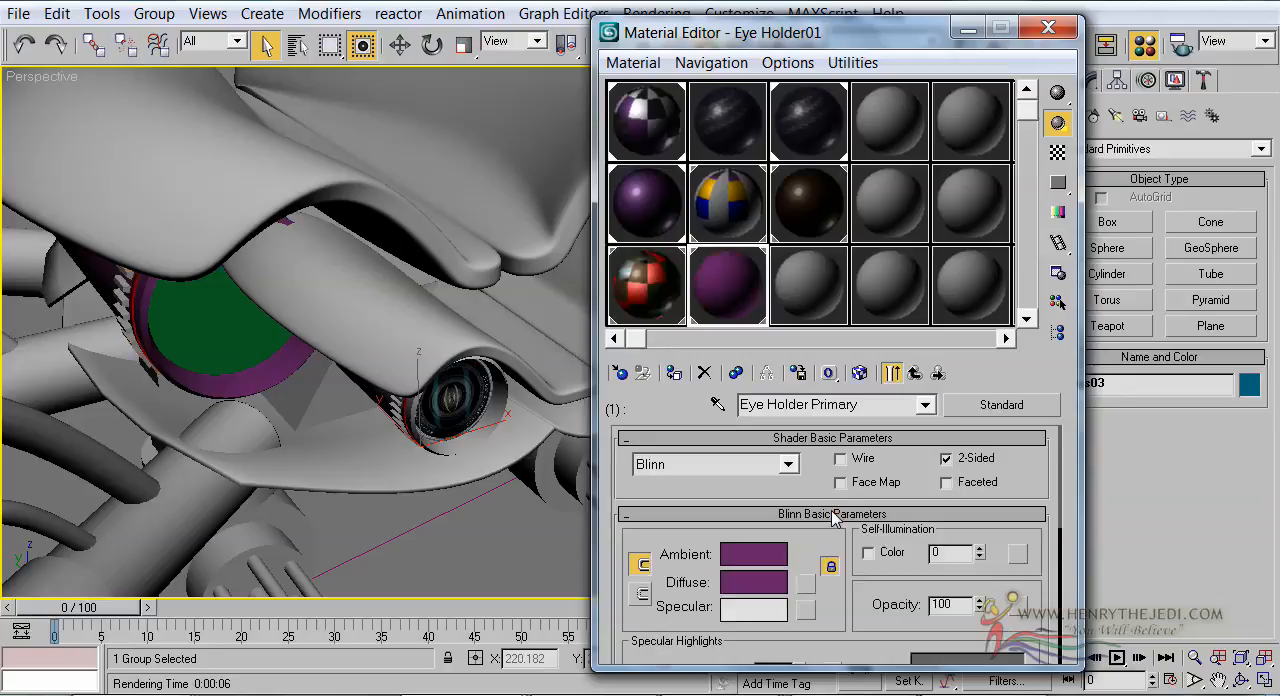
click(915, 375)
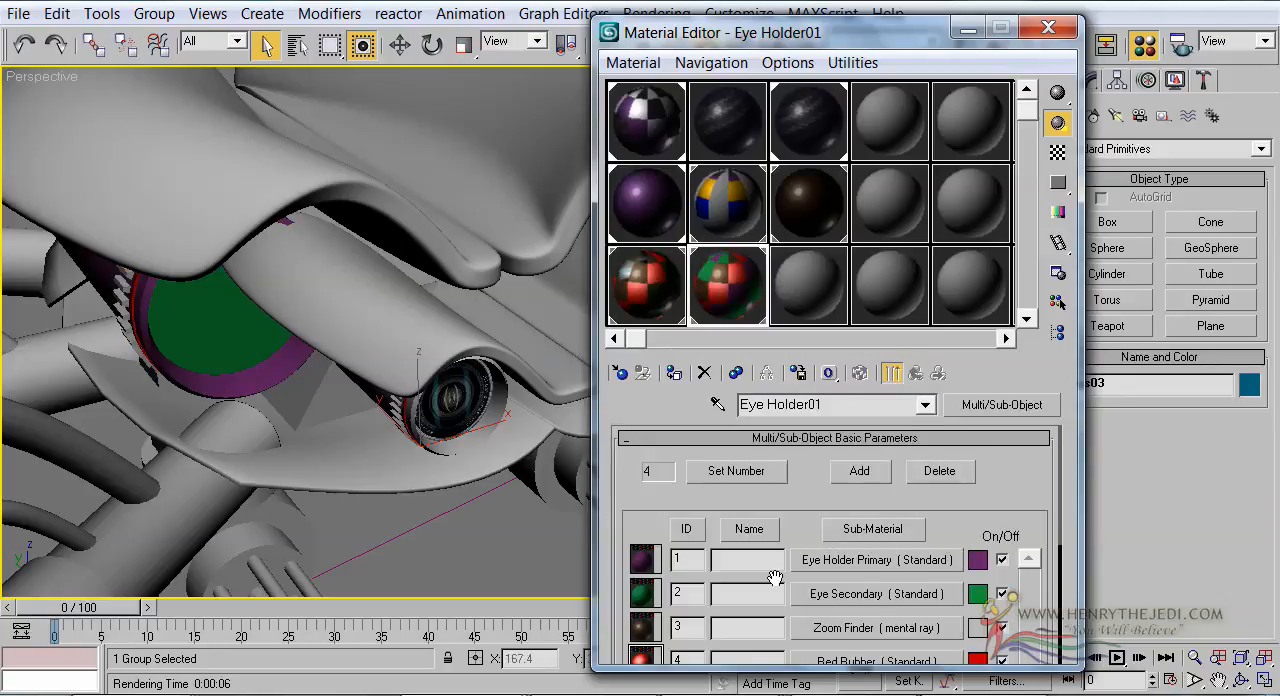
click(830, 562)
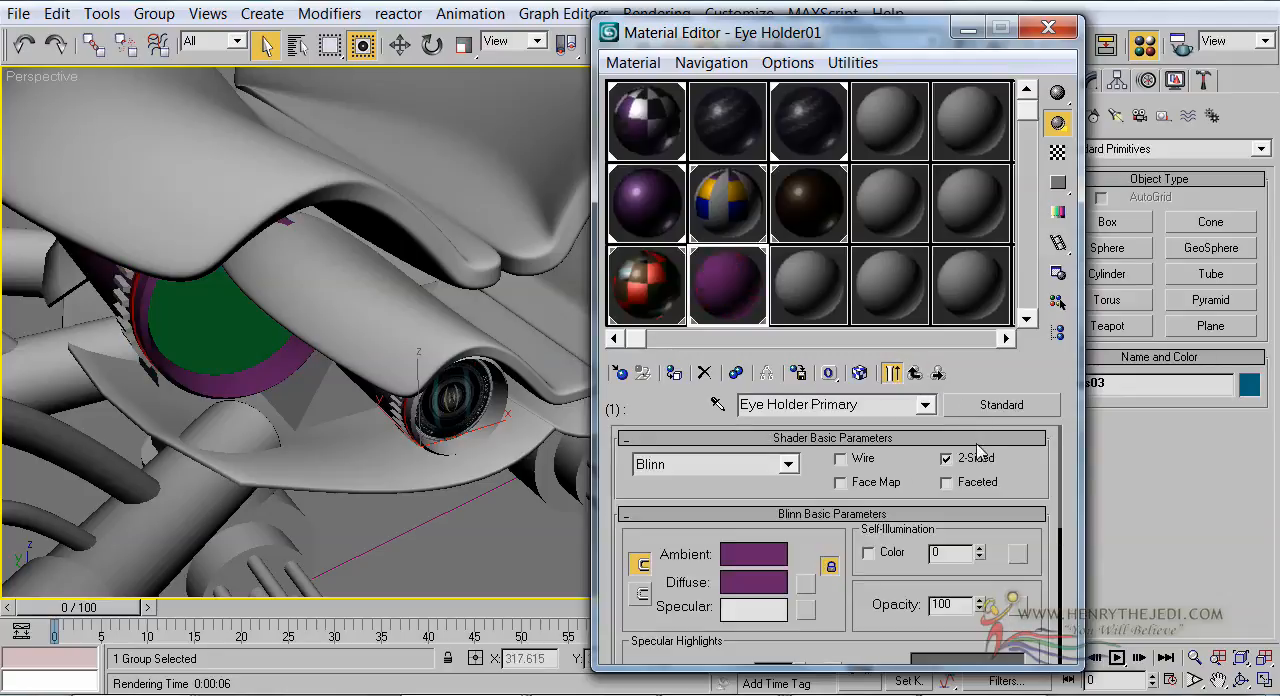
click(982, 410)
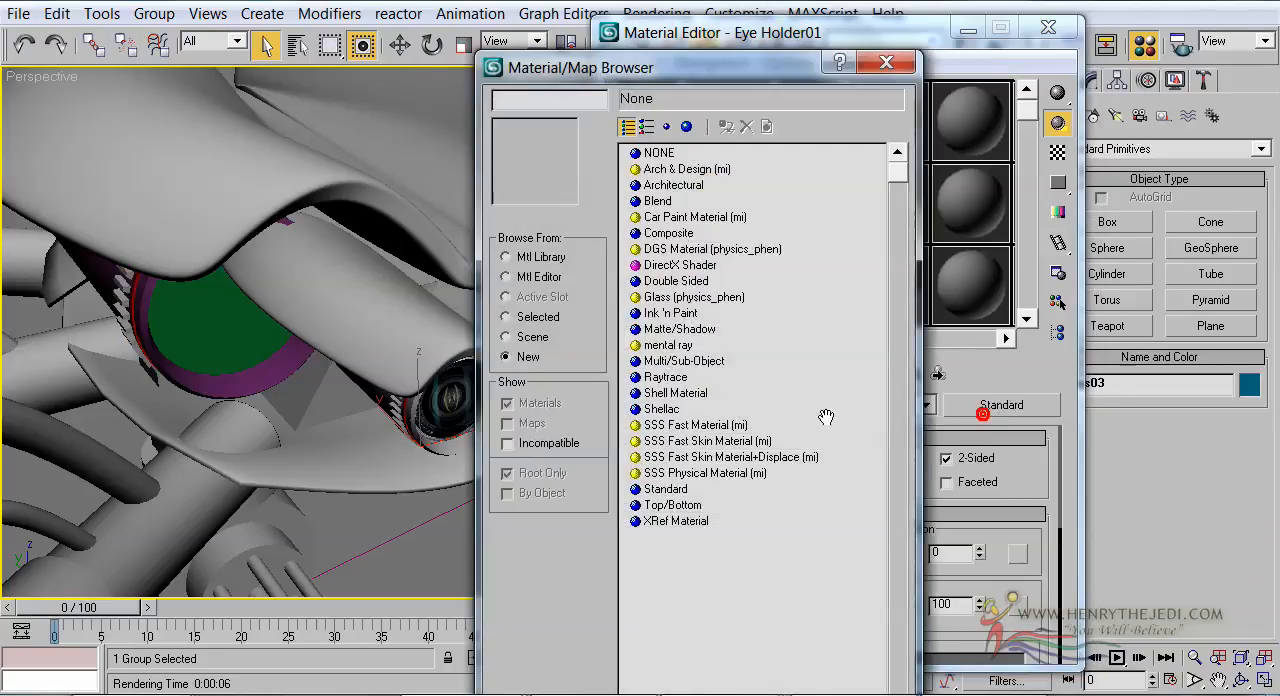
double_click(666, 345)
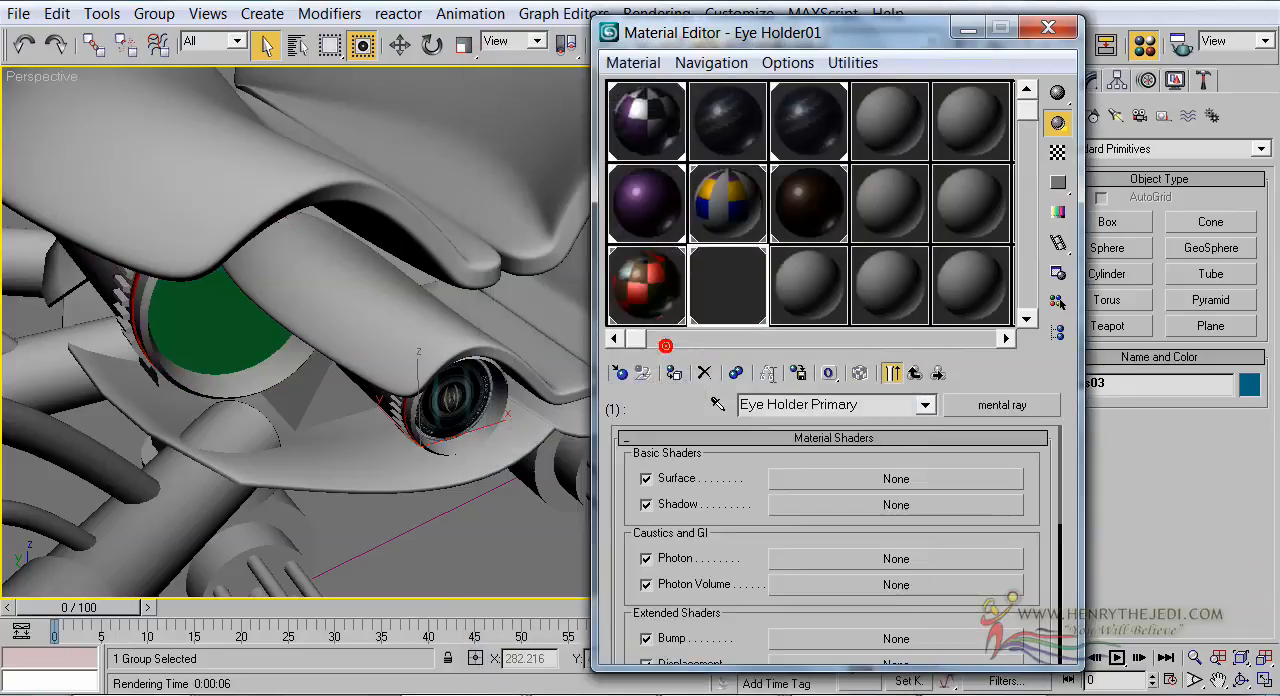
click(896, 482)
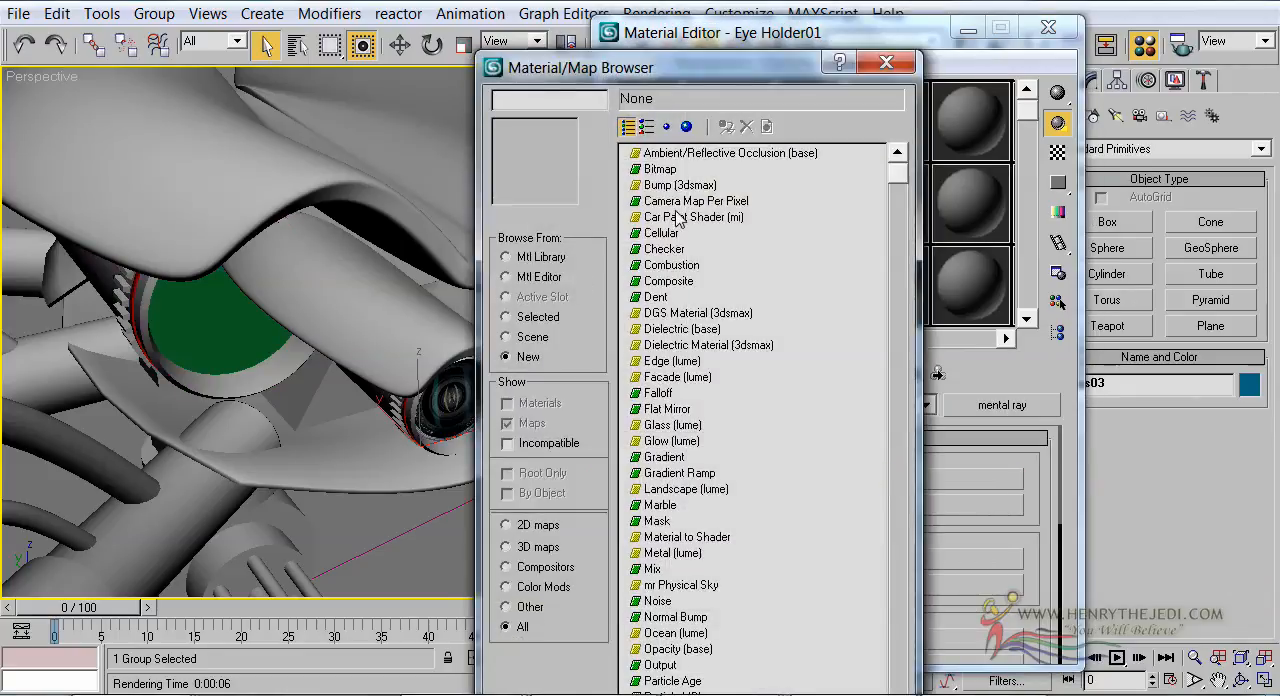
double_click(680, 217)
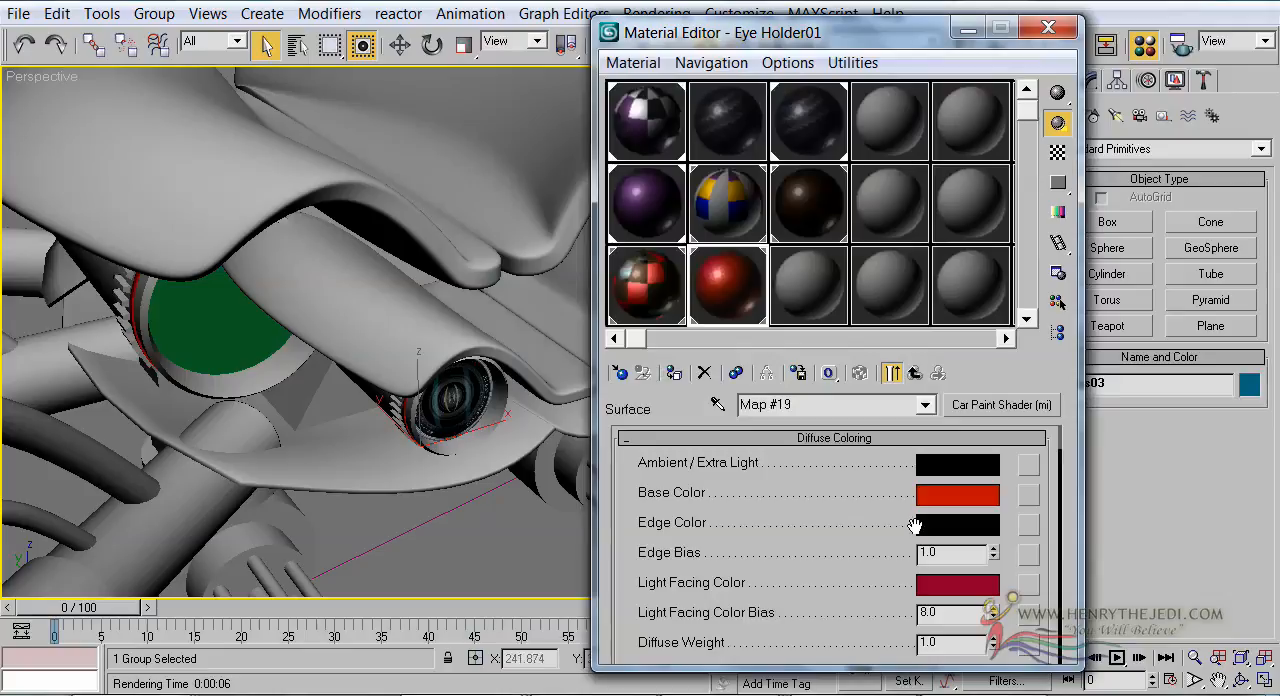
Inspect the new car paint shader in an enlarged sample preview and view its Base Color values
double_click(748, 305)
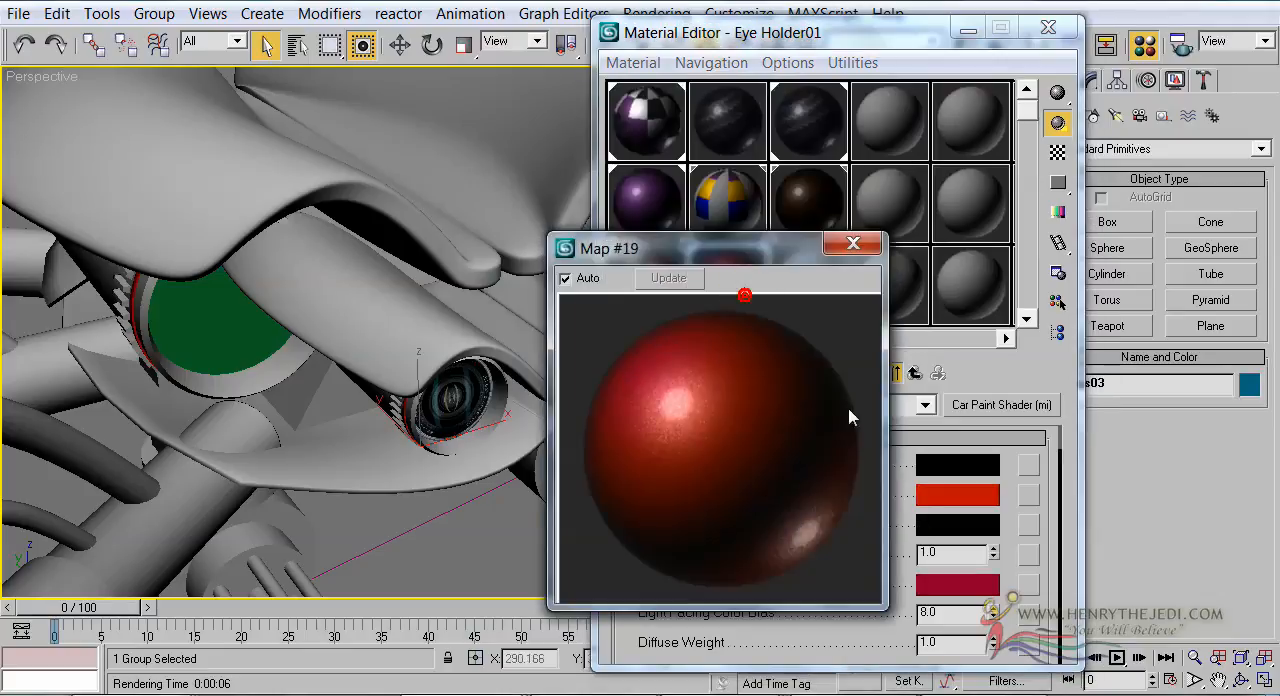
click(871, 252)
click(972, 506)
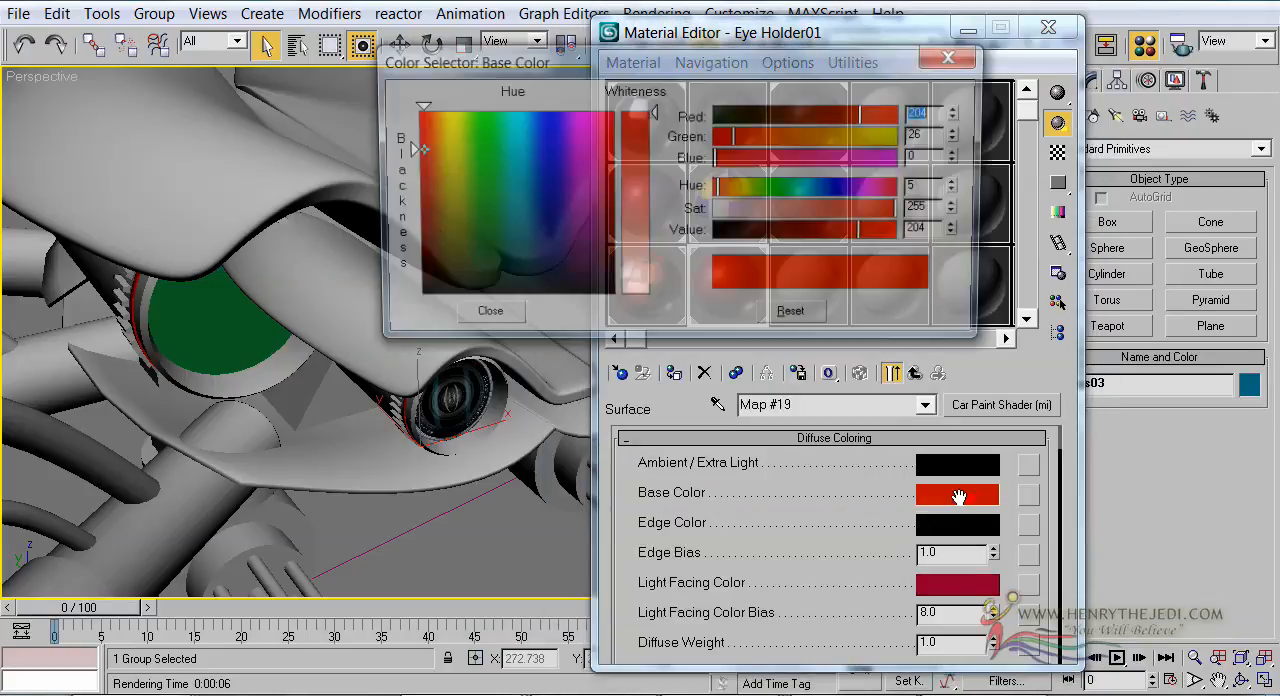
click(482, 318)
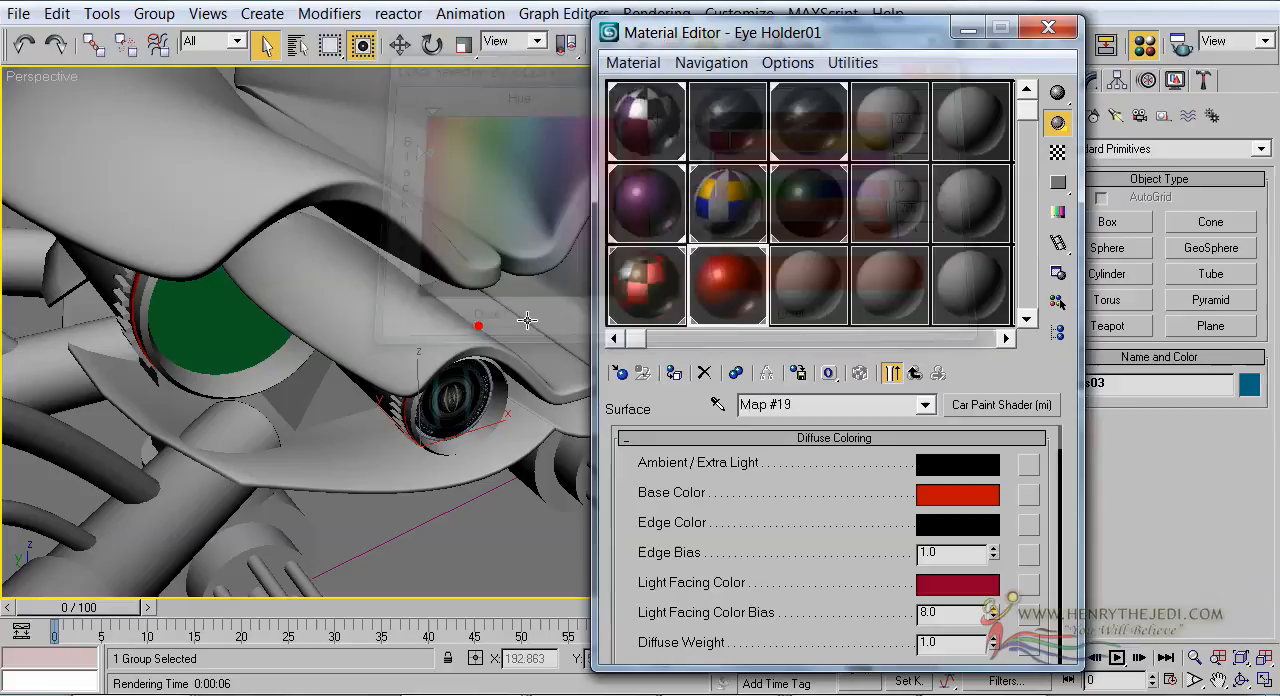
Copy Eye Holder's Eye Holder Primary sub-material and paste it as an independent copy over Eye Holder Primary in Eye Holder01
click(634, 296)
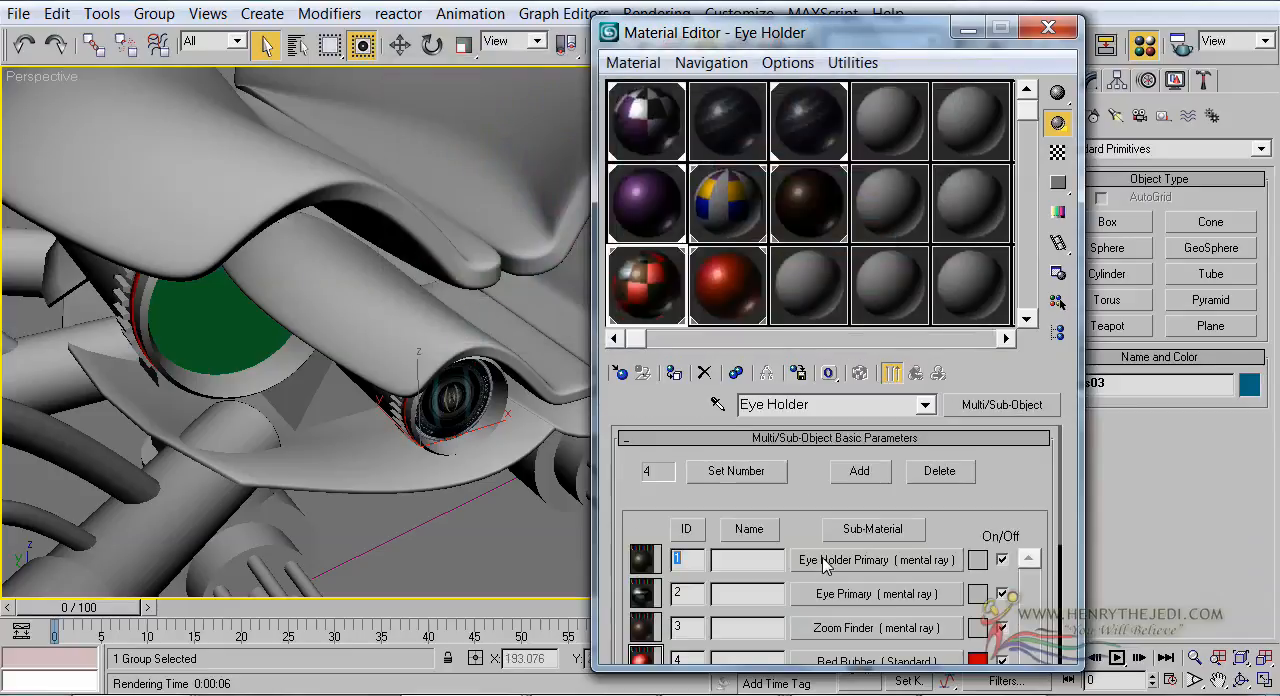
right_click(822, 567)
click(862, 597)
click(720, 288)
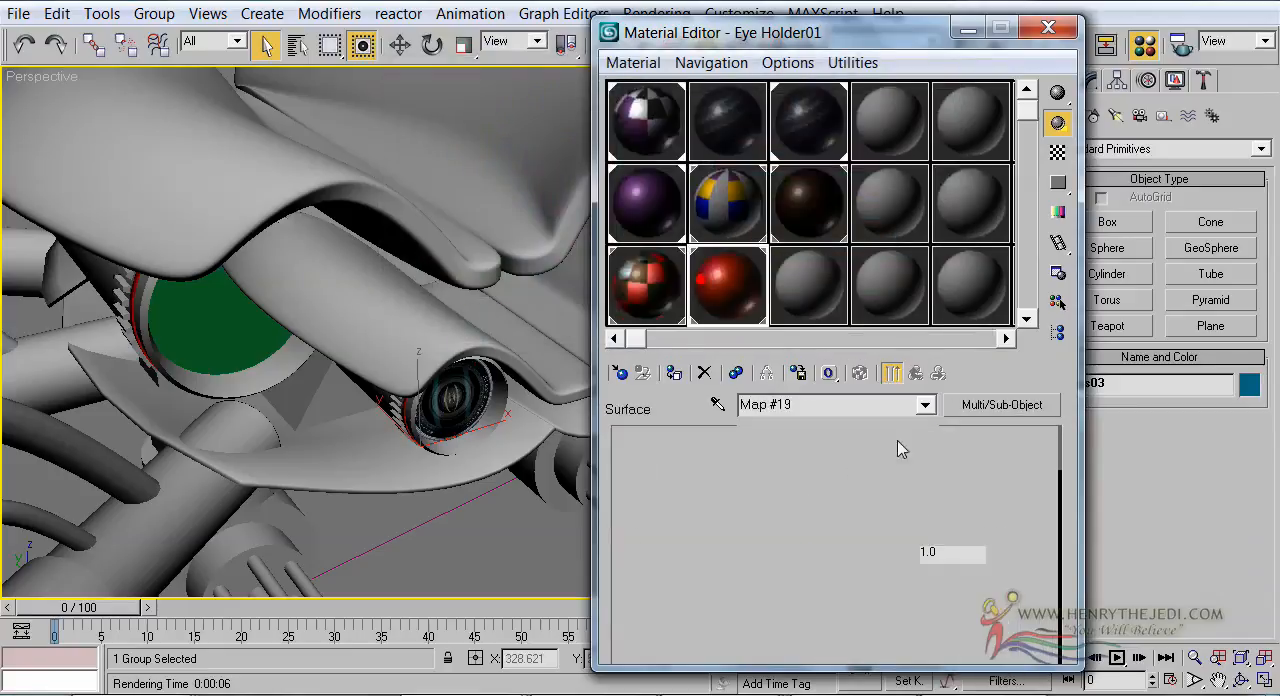
click(916, 373)
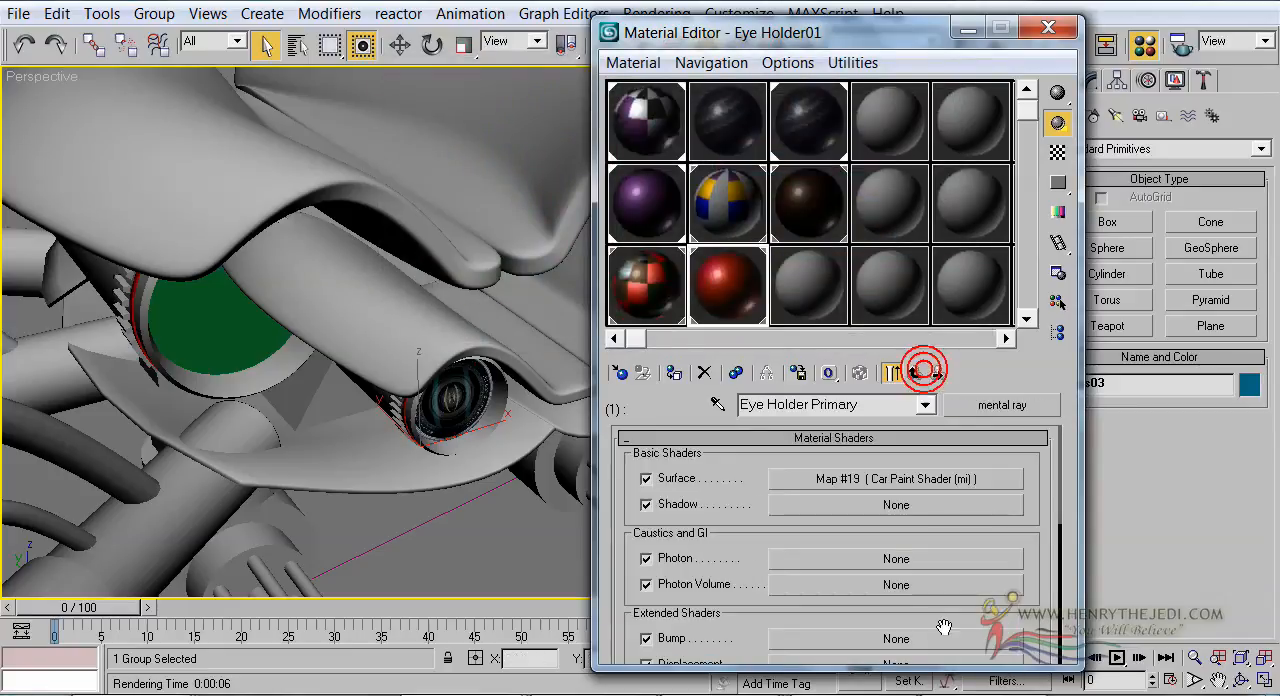
click(916, 373)
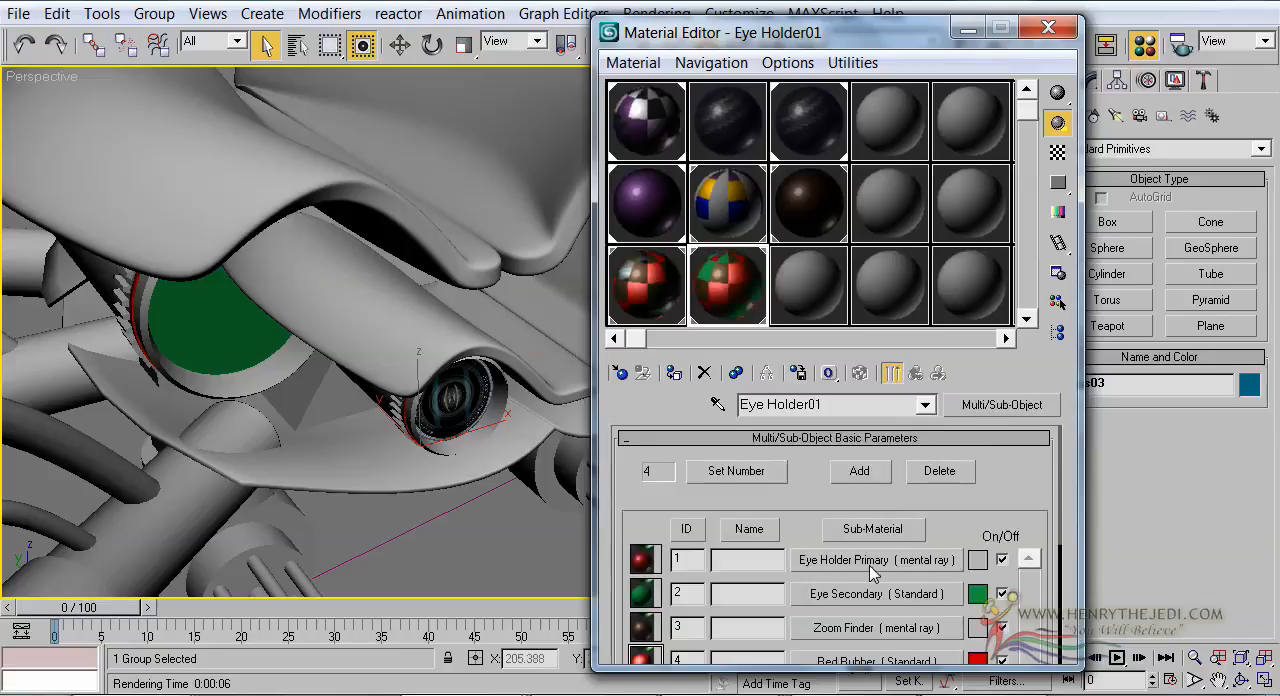
right_click(871, 566)
click(928, 630)
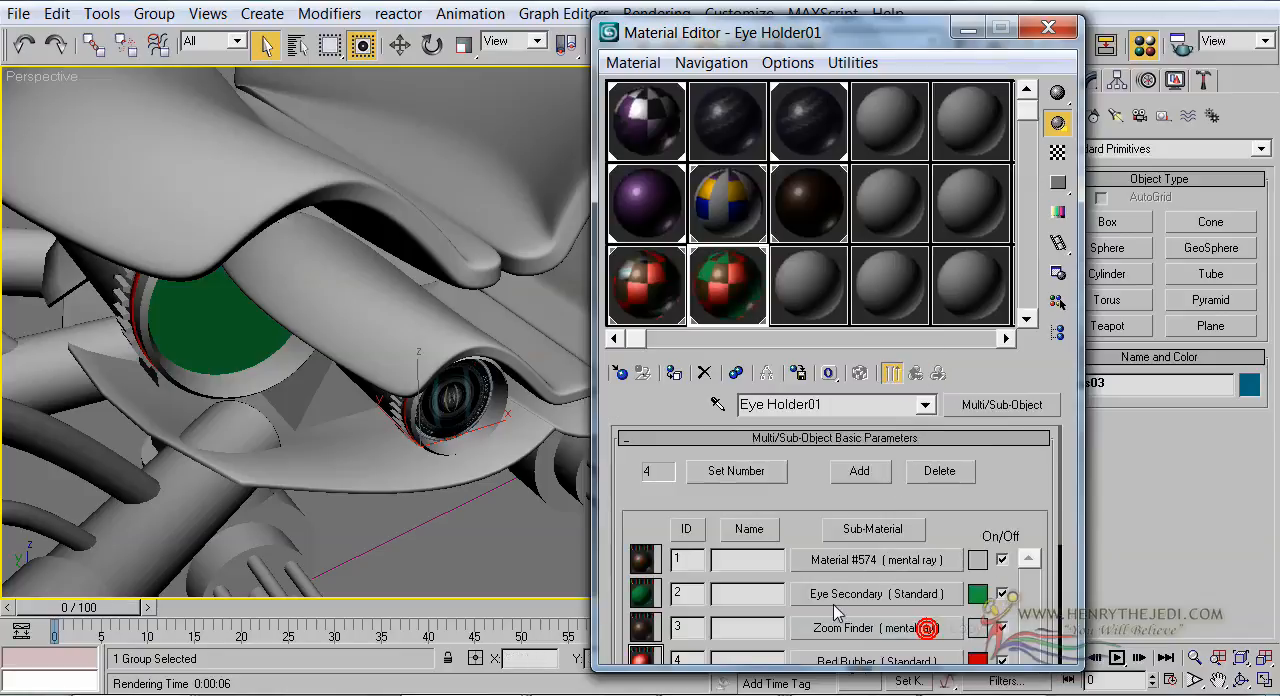
Set the Base Color of the pasted sub-material's car paint surface shader to a grey-green of RGB 113, 127, 120
click(838, 563)
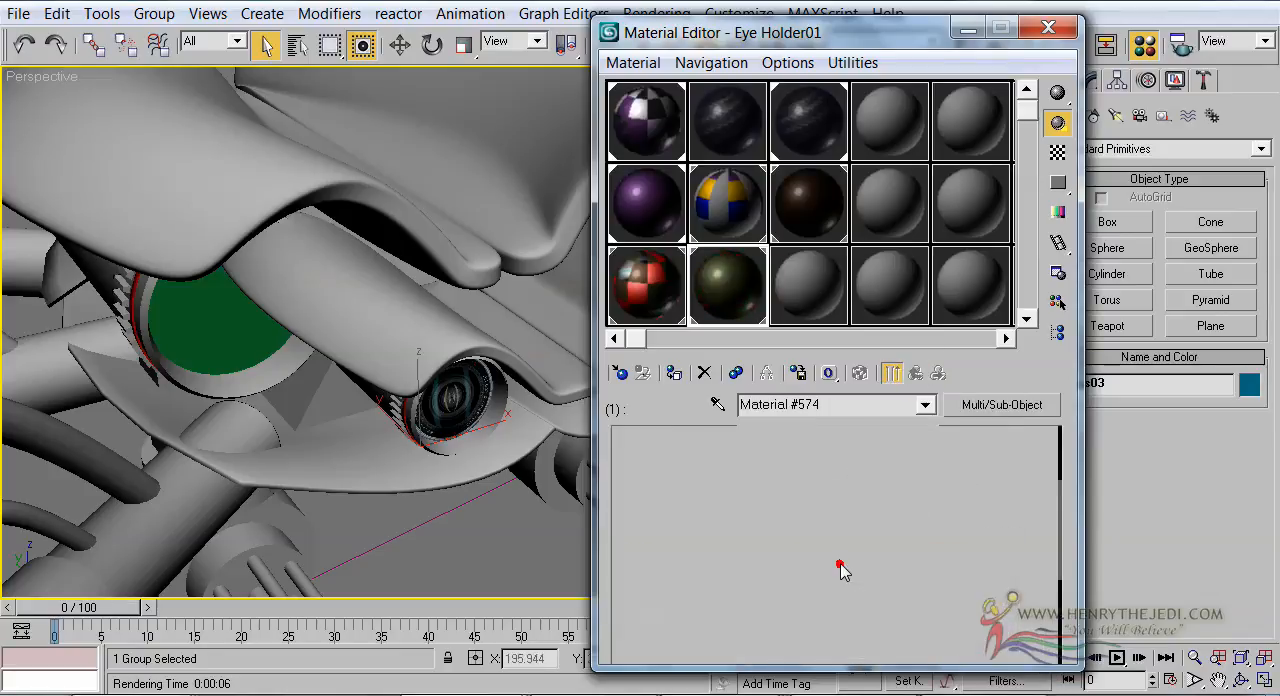
scroll(750, 468, up, 3)
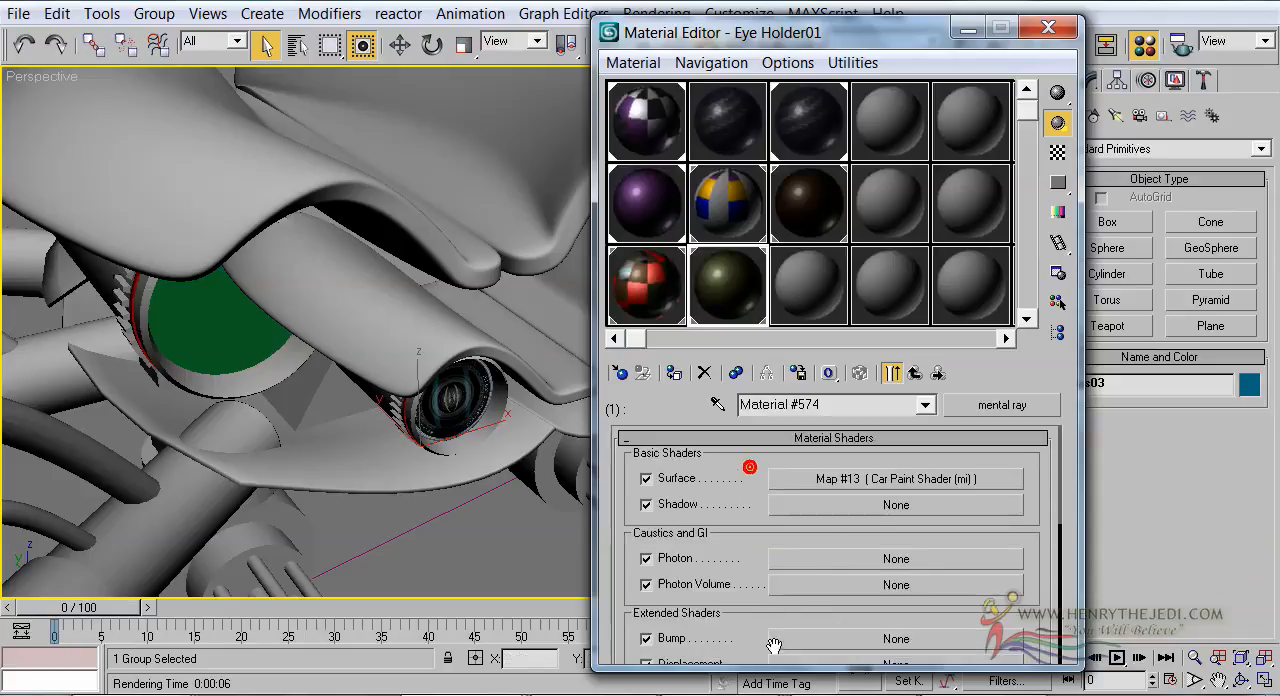
click(833, 480)
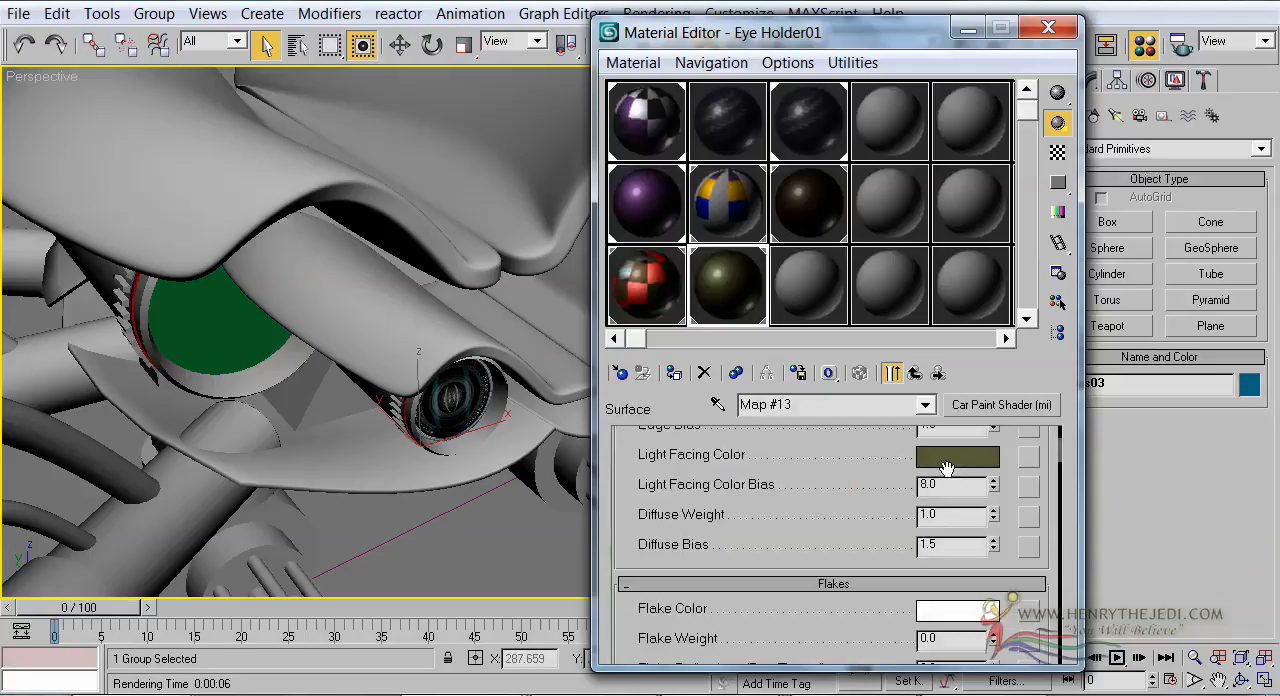
drag(878, 460, 886, 640)
click(943, 494)
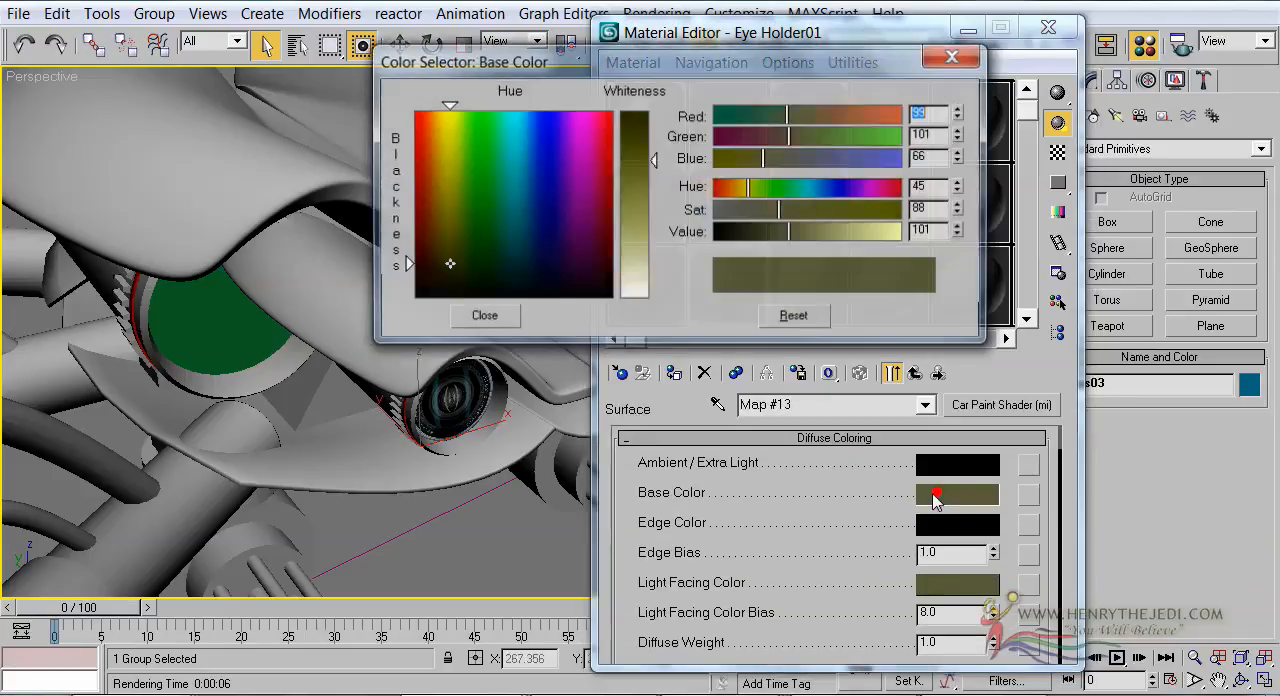
drag(503, 70, 314, 364)
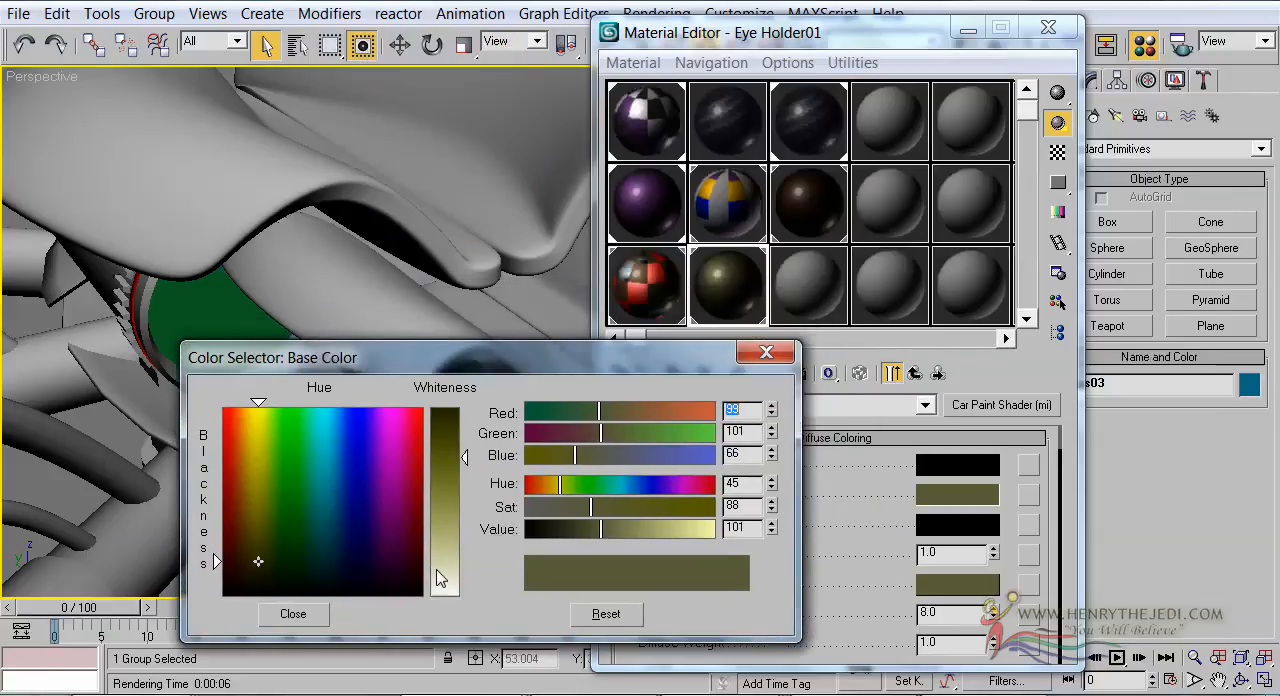
click(443, 535)
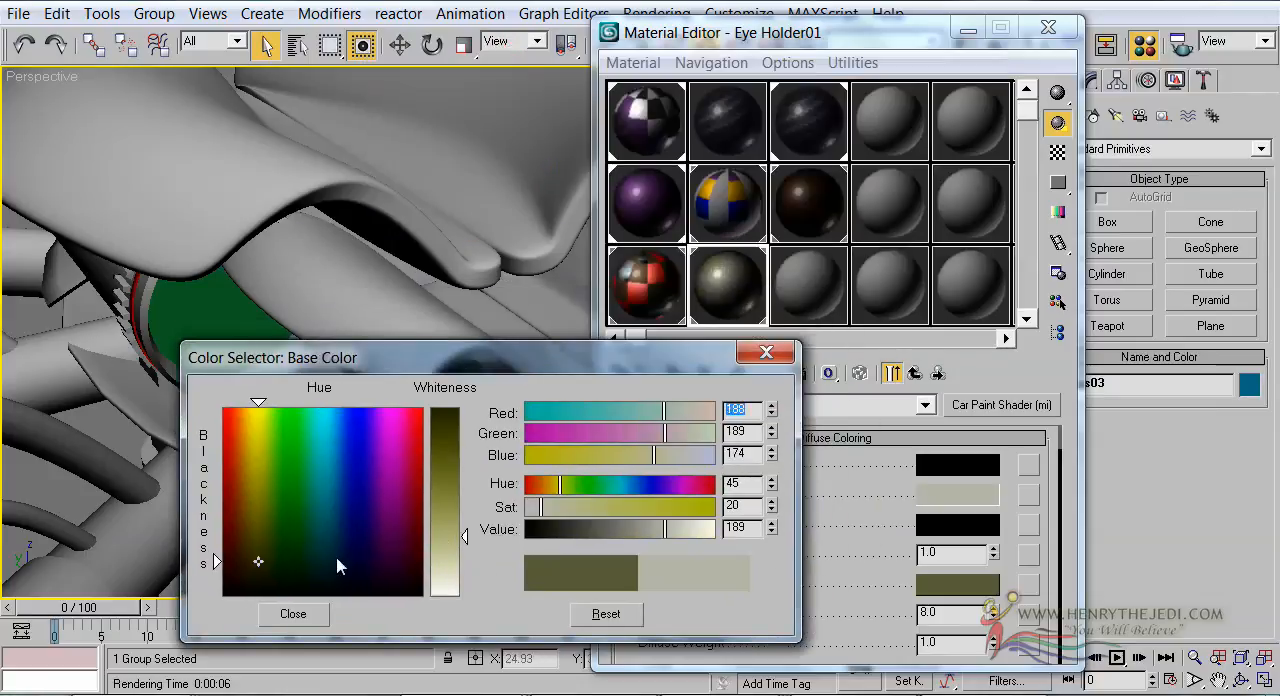
mouse_move(290, 571)
mouse_down()
mouse_move(292, 555)
mouse_move(307, 577)
mouse_up()
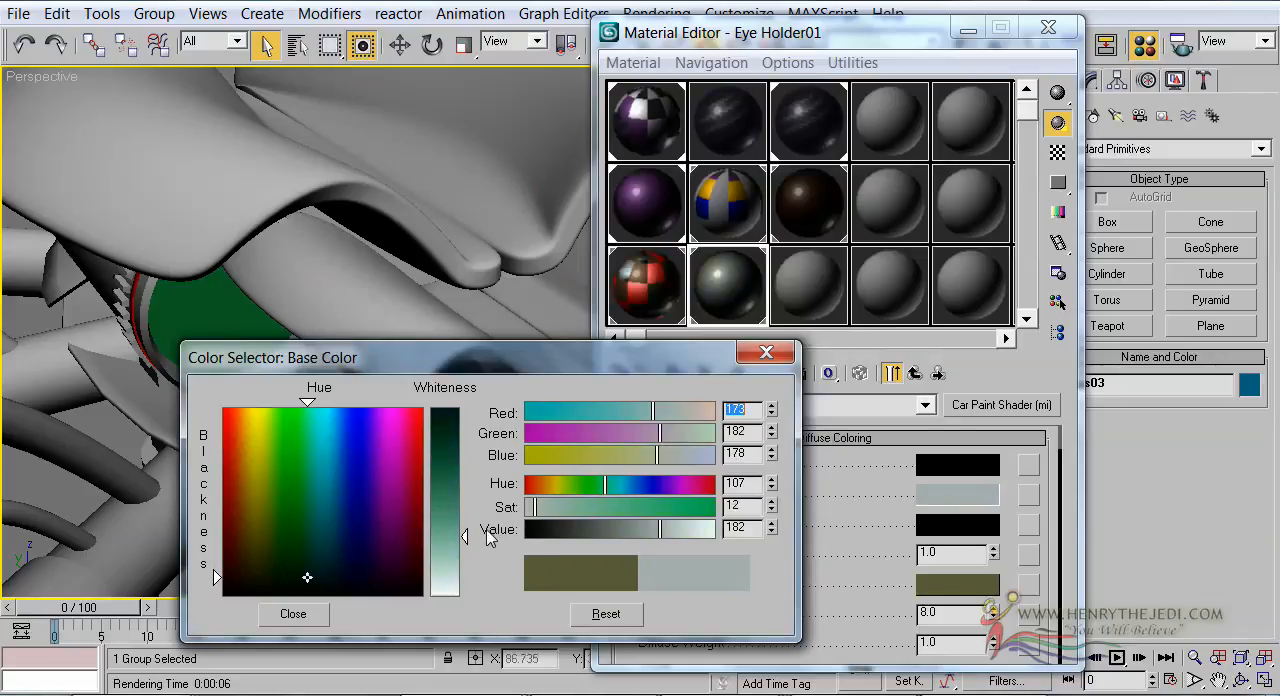
drag(448, 537, 446, 491)
click(300, 613)
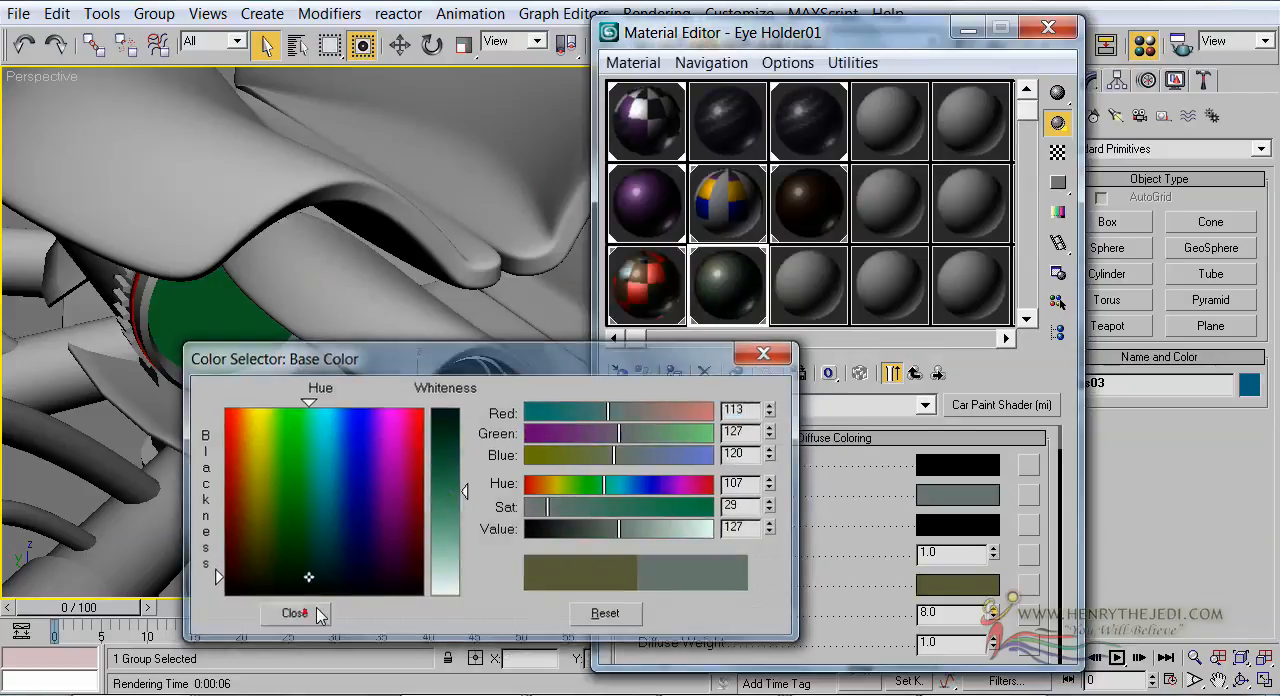
Copy the Base Color onto the Light Facing Color and return to Eye Holder01's sub-material list
drag(938, 515, 938, 582)
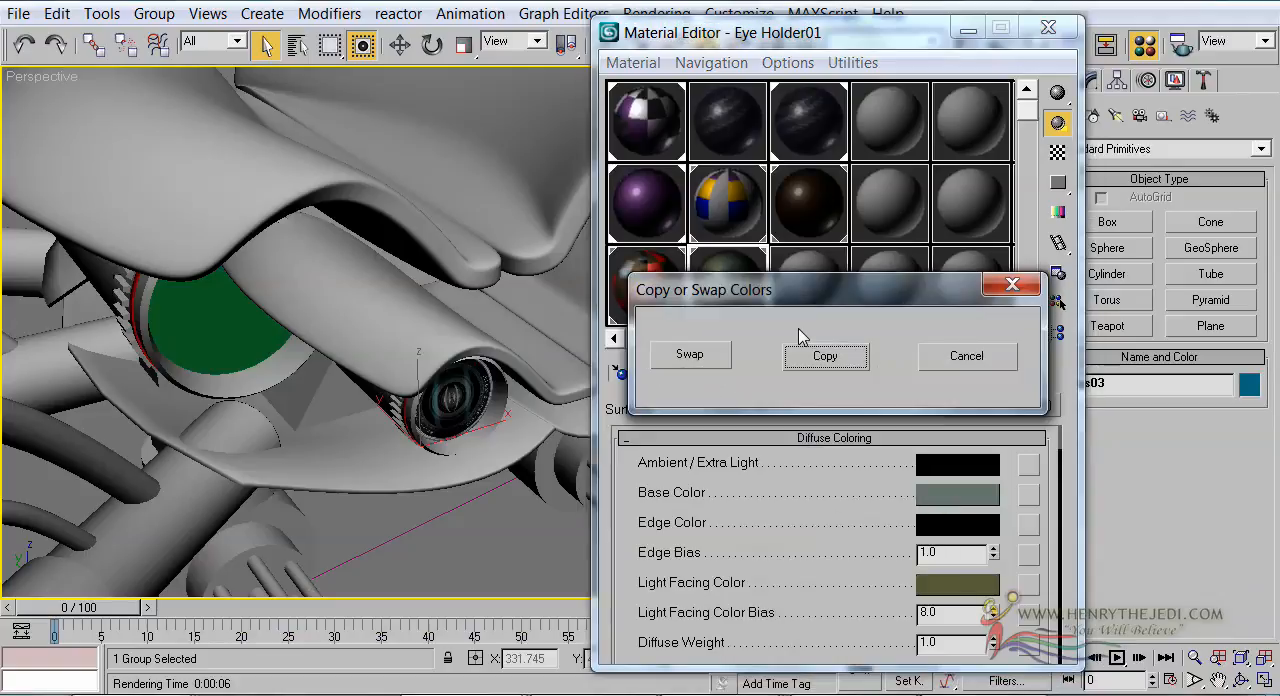
click(805, 355)
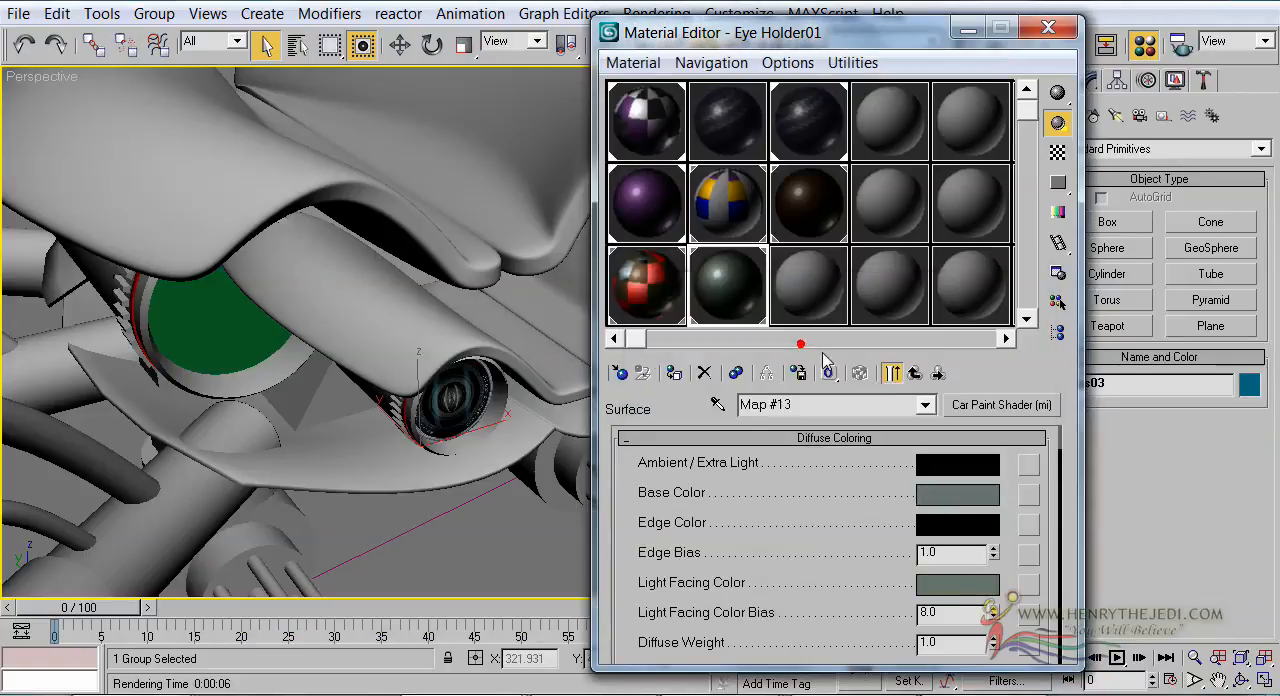
click(918, 373)
click(918, 373)
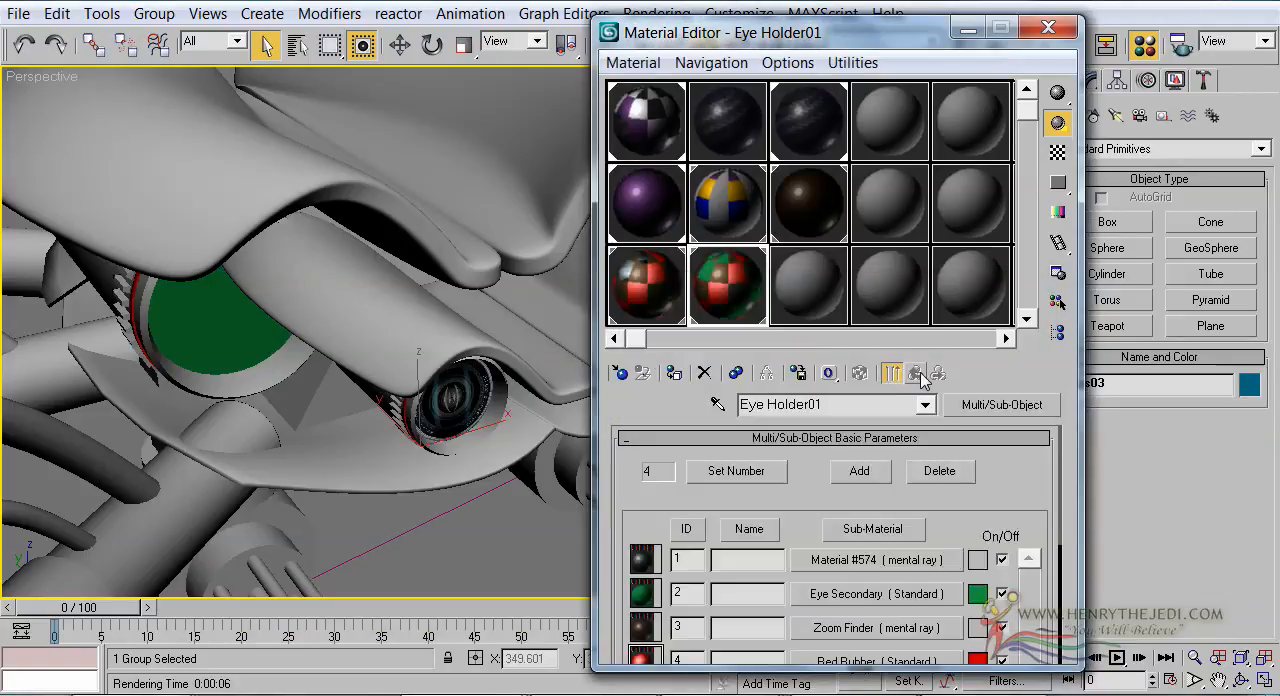
Change Eye Holder01's Eye Secondary sub-material from Standard to mental ray
click(826, 597)
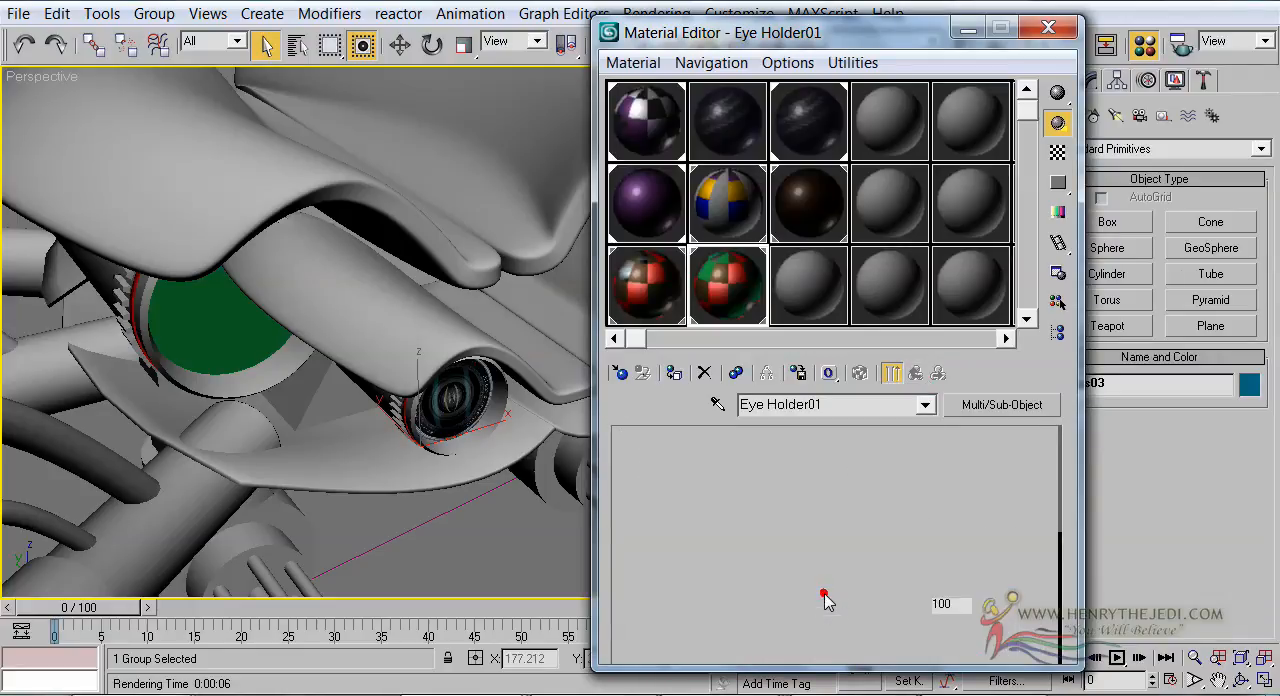
click(972, 412)
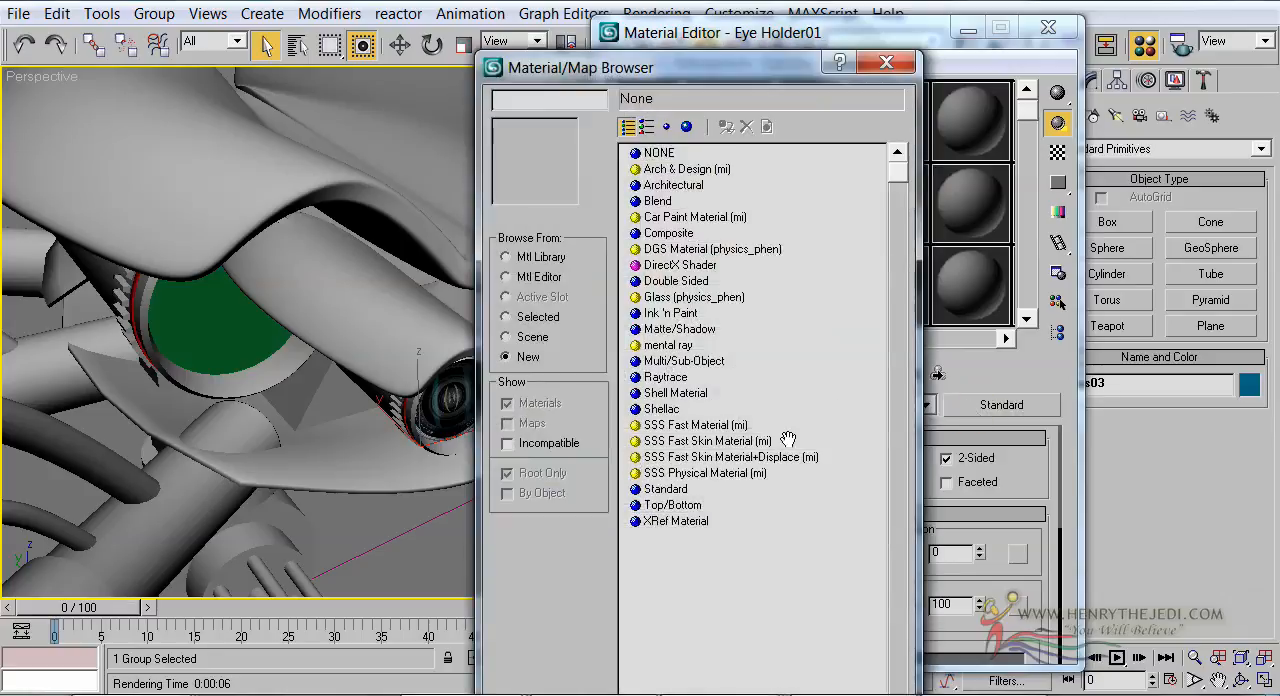
double_click(670, 345)
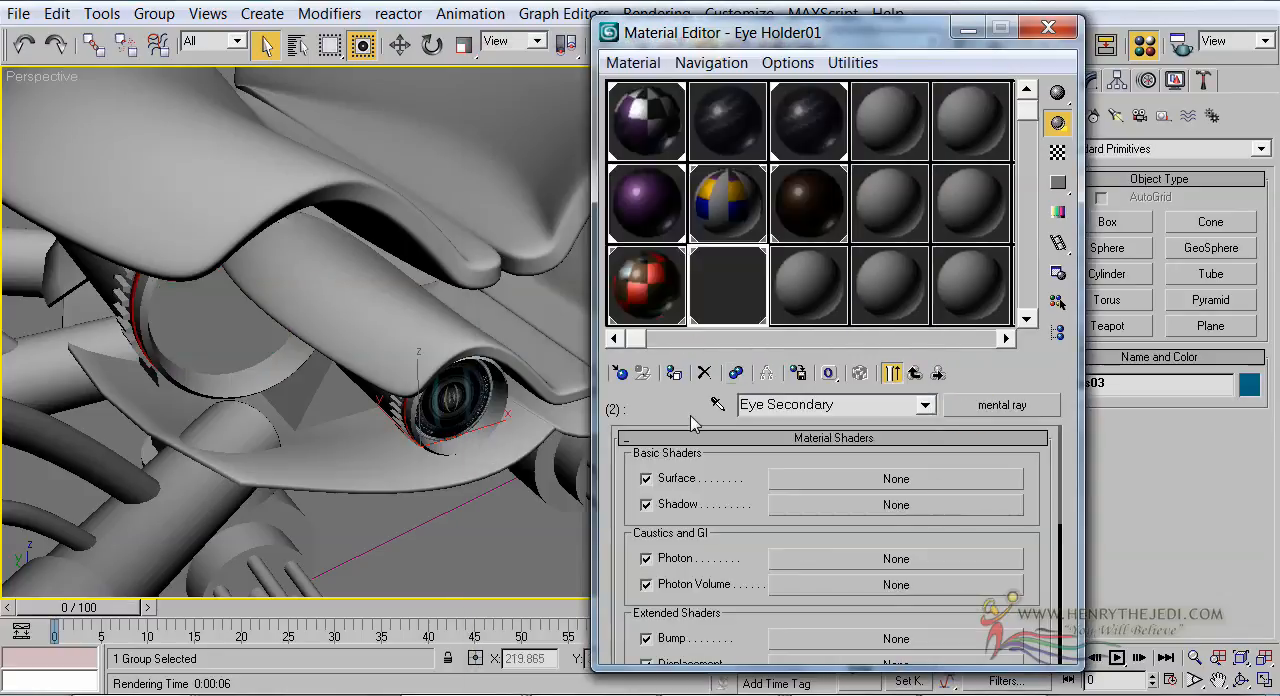
Assign Environment (3dsmax) to the Environment shader of Eye Holder's Eye Primary sub-material and return to the sub-material list
click(658, 300)
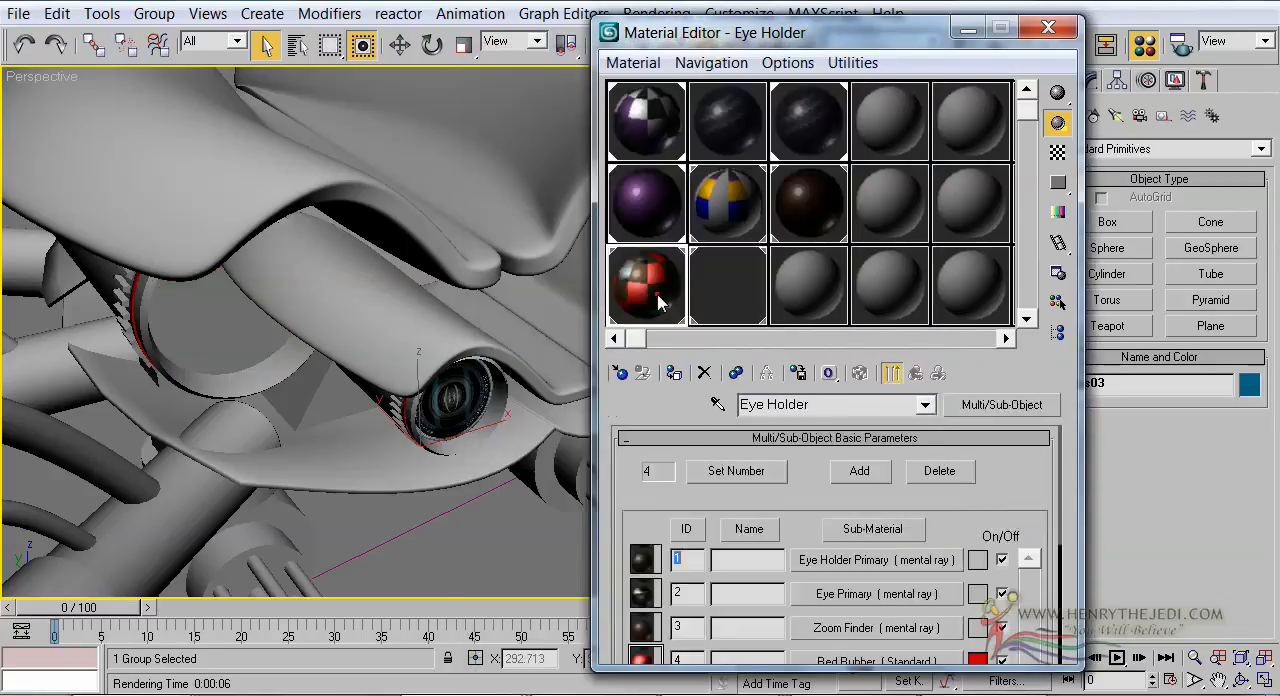
click(830, 594)
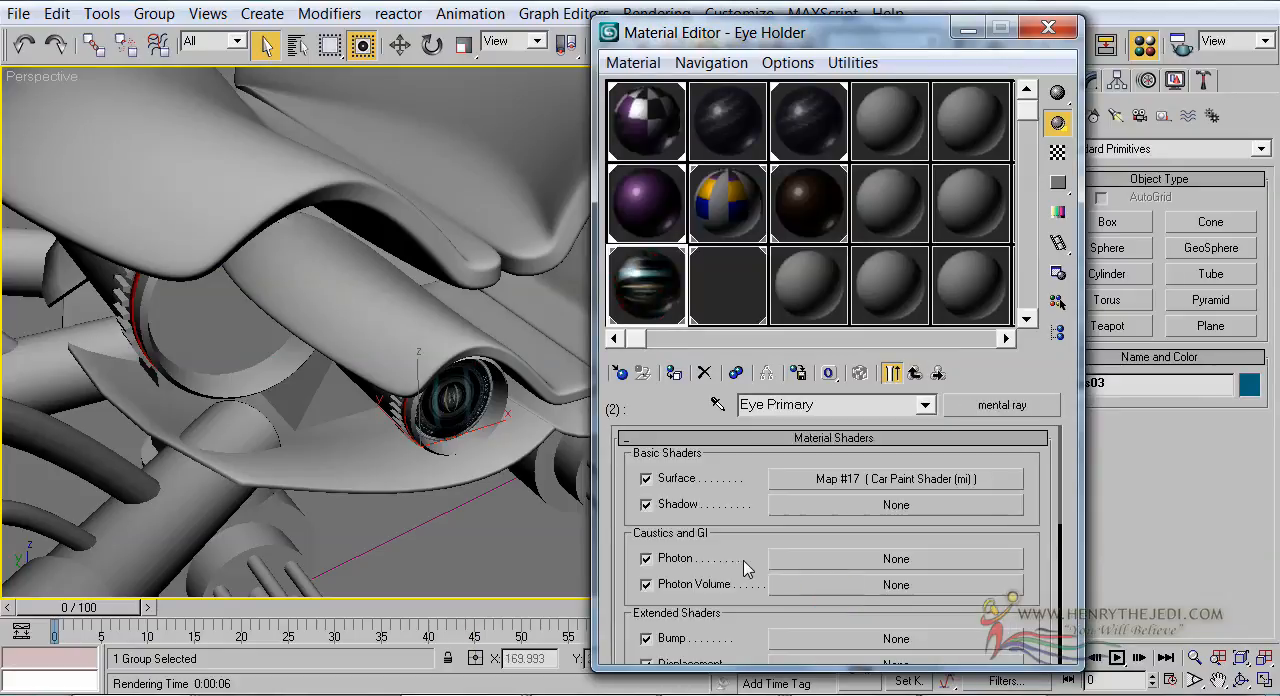
click(740, 561)
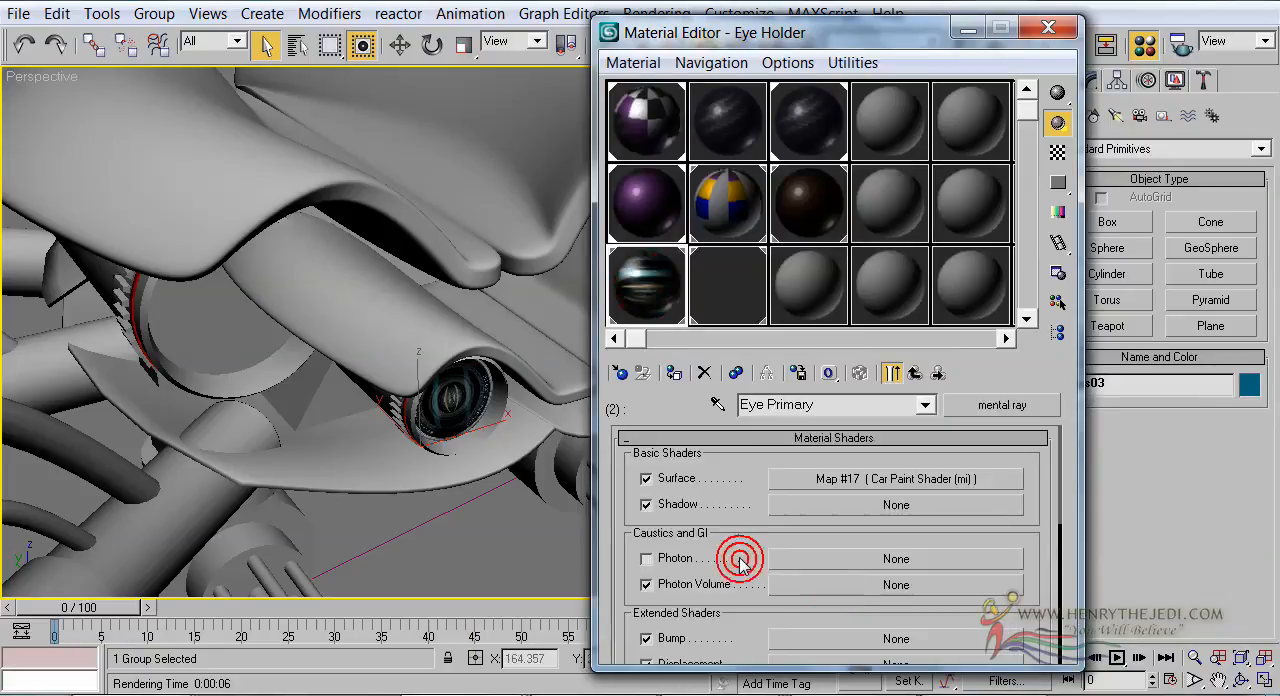
click(680, 558)
drag(633, 566, 655, 456)
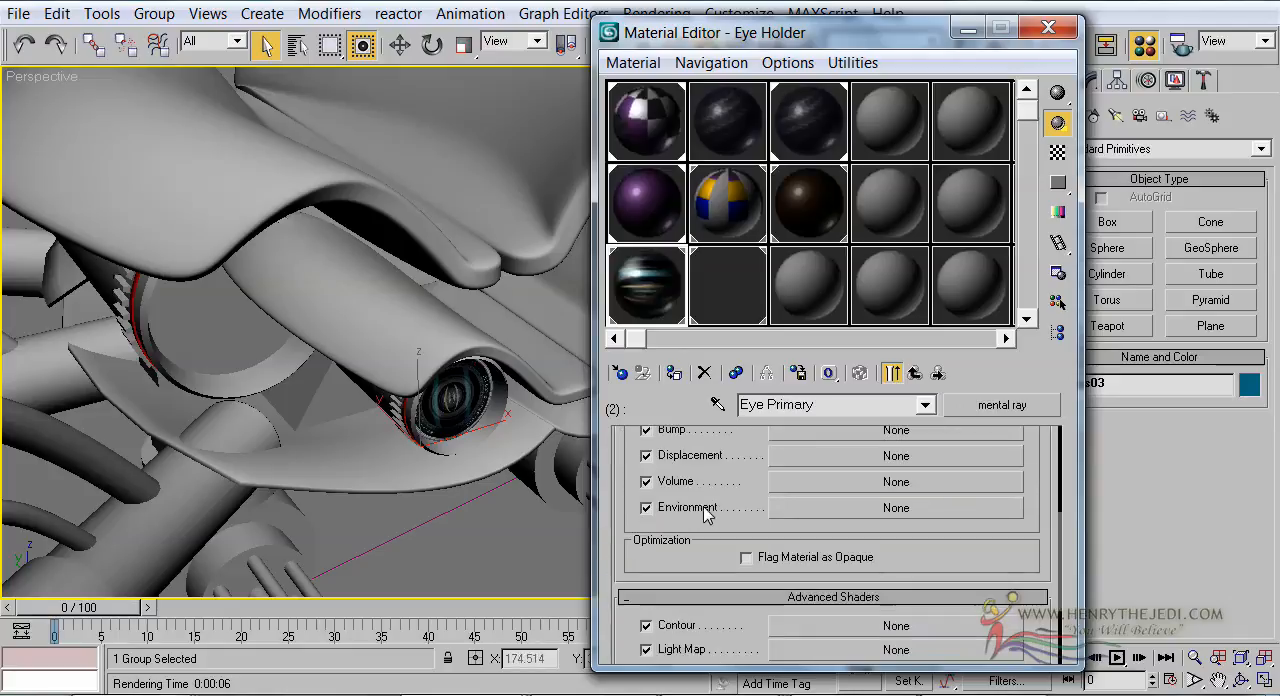
click(784, 508)
double_click(657, 150)
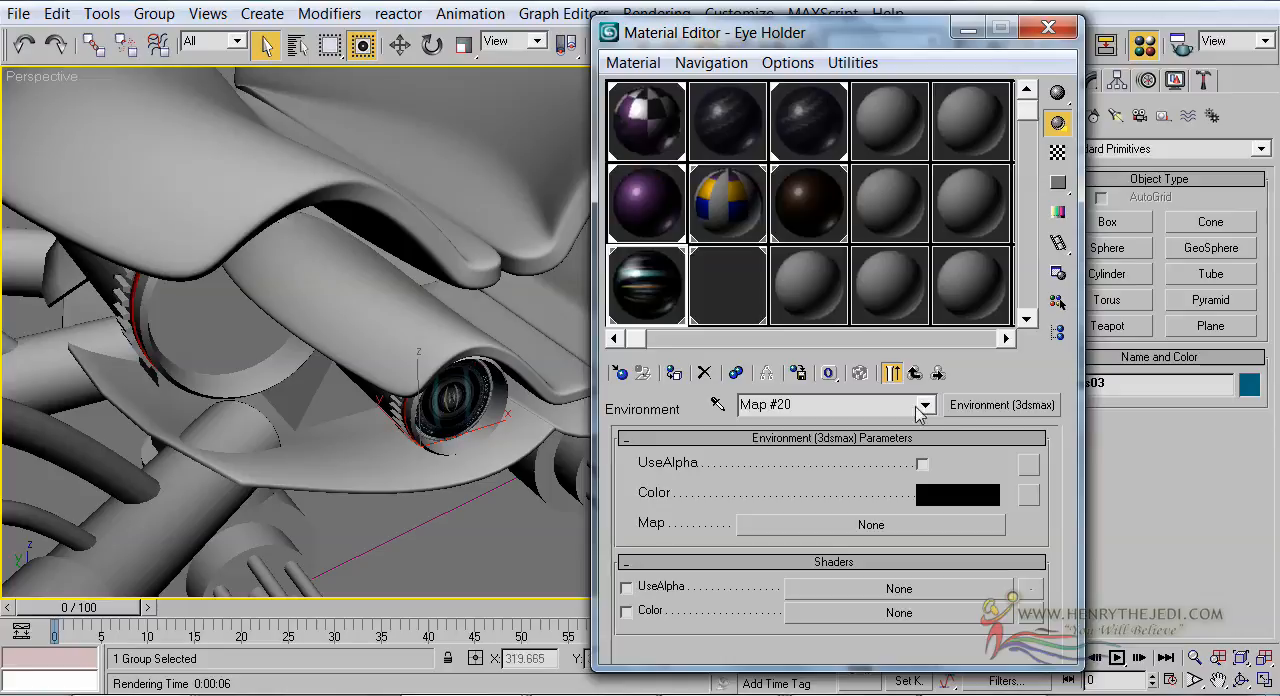
click(920, 372)
click(922, 373)
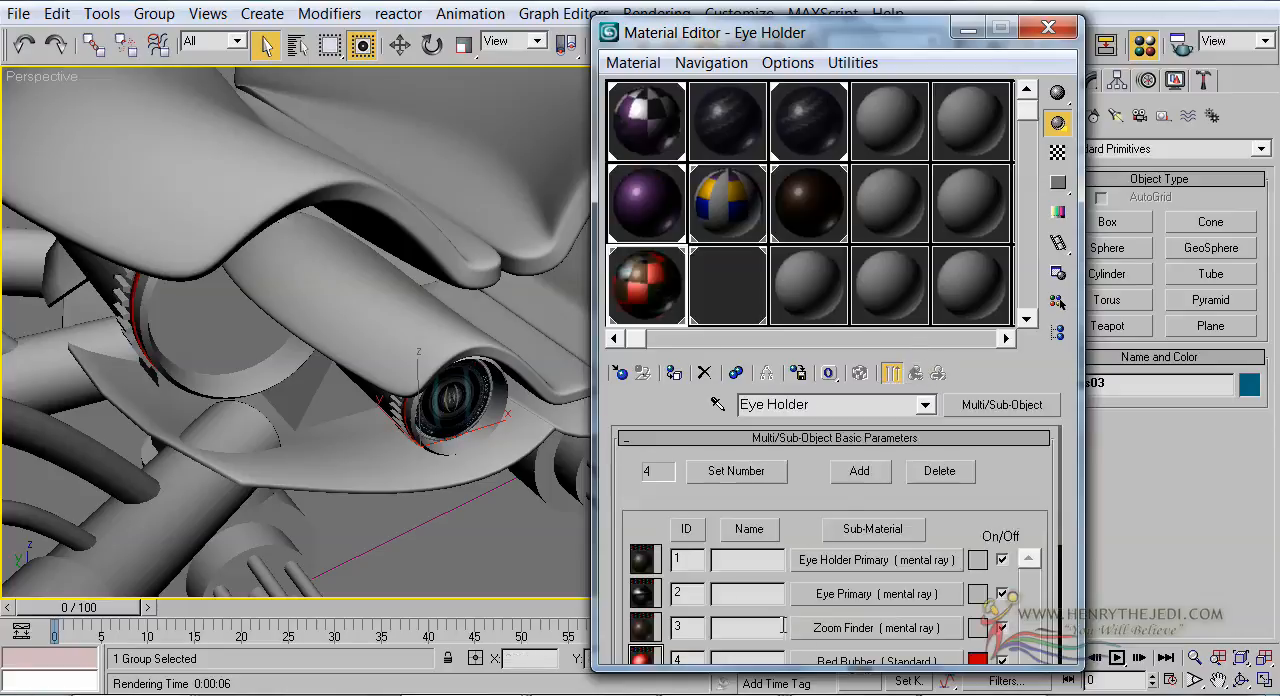
Assign Car Paint Shader (mi) as the surface shader of Eye Holder01's Eye Secondary sub-material
click(712, 300)
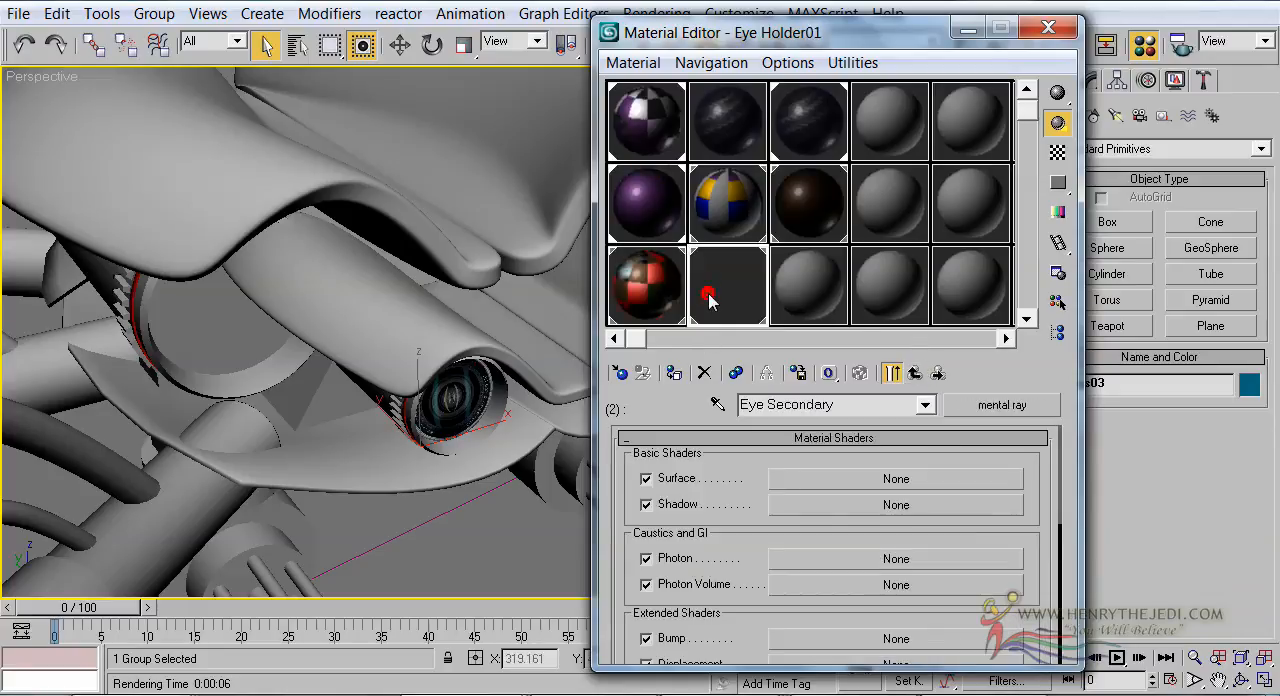
click(862, 480)
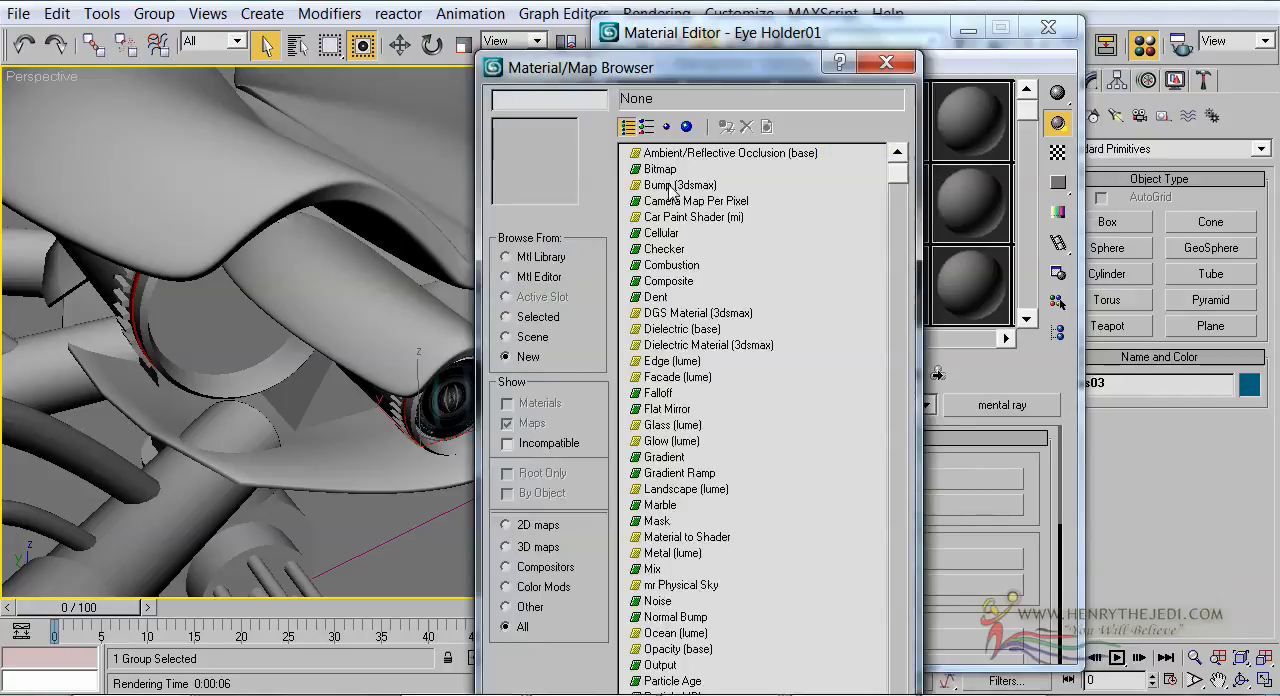
double_click(680, 217)
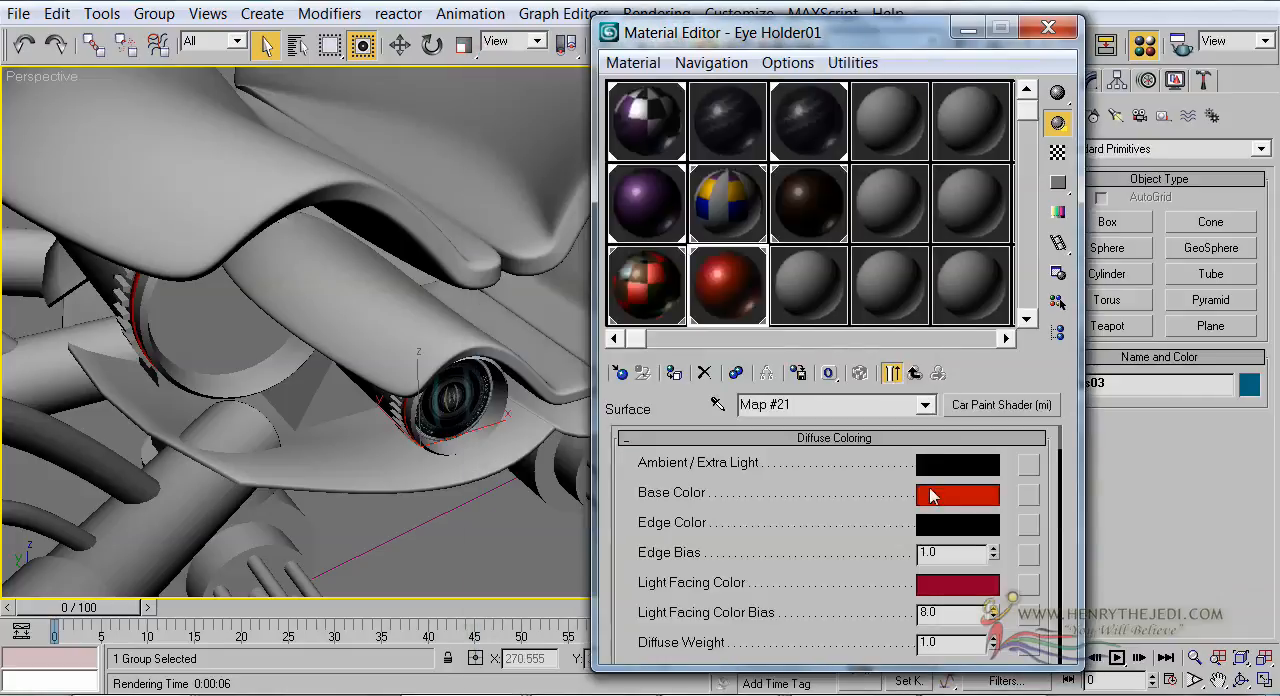
Set the Eye Secondary car paint's Base Color to white and copy it onto the Light Facing Color
click(942, 494)
drag(464, 406, 464, 596)
click(318, 617)
drag(937, 500, 941, 583)
click(828, 355)
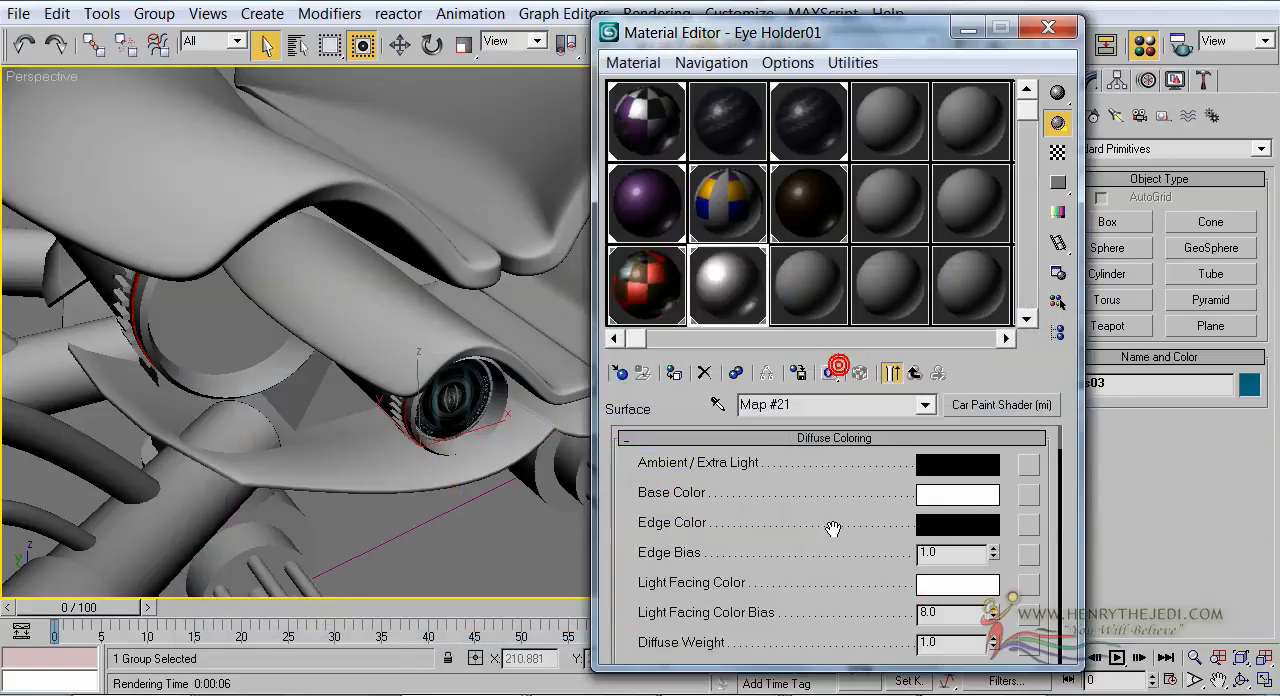
Remove the flakes from the white car paint shader while checking it in an enlarged sample preview
scroll(834, 528, down, 3)
double_click(725, 323)
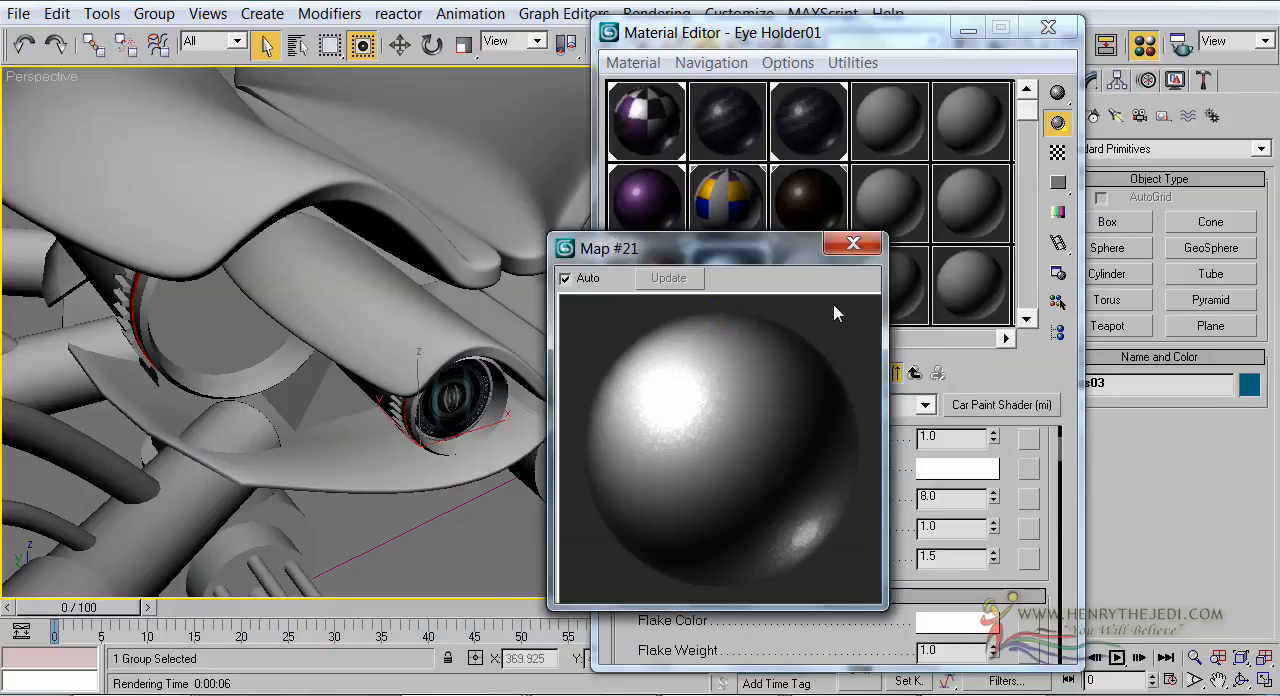
drag(779, 260, 442, 149)
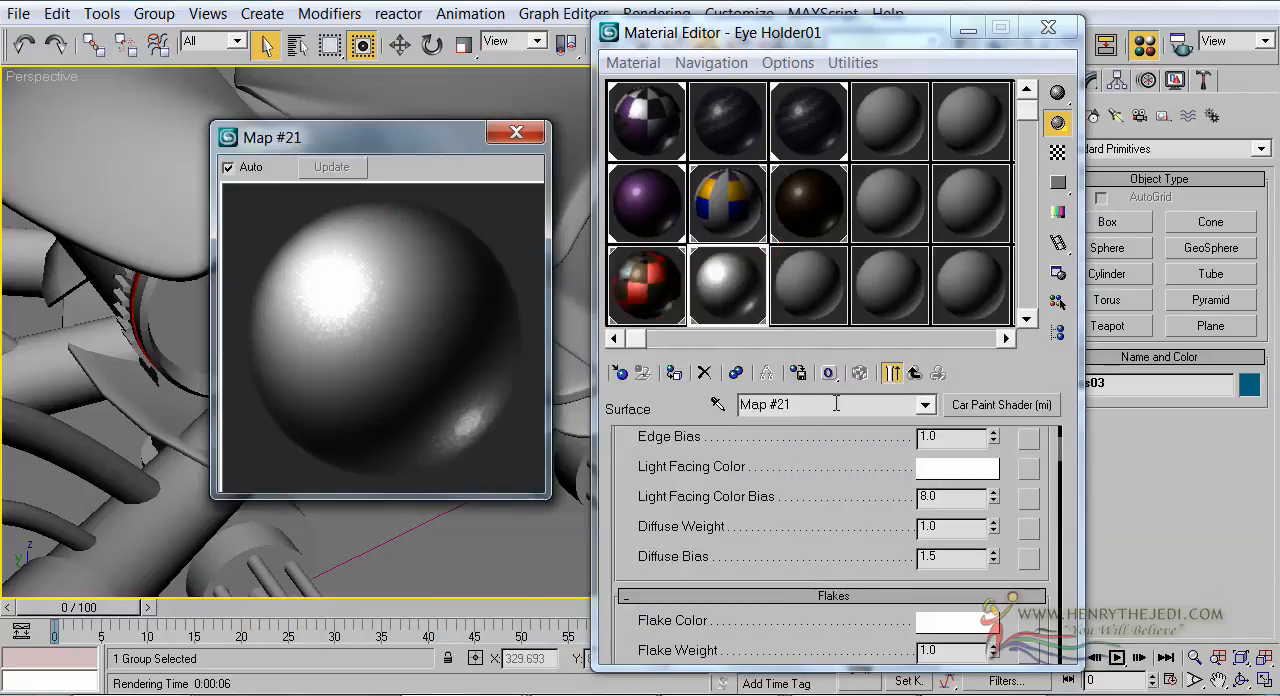
drag(862, 513, 837, 638)
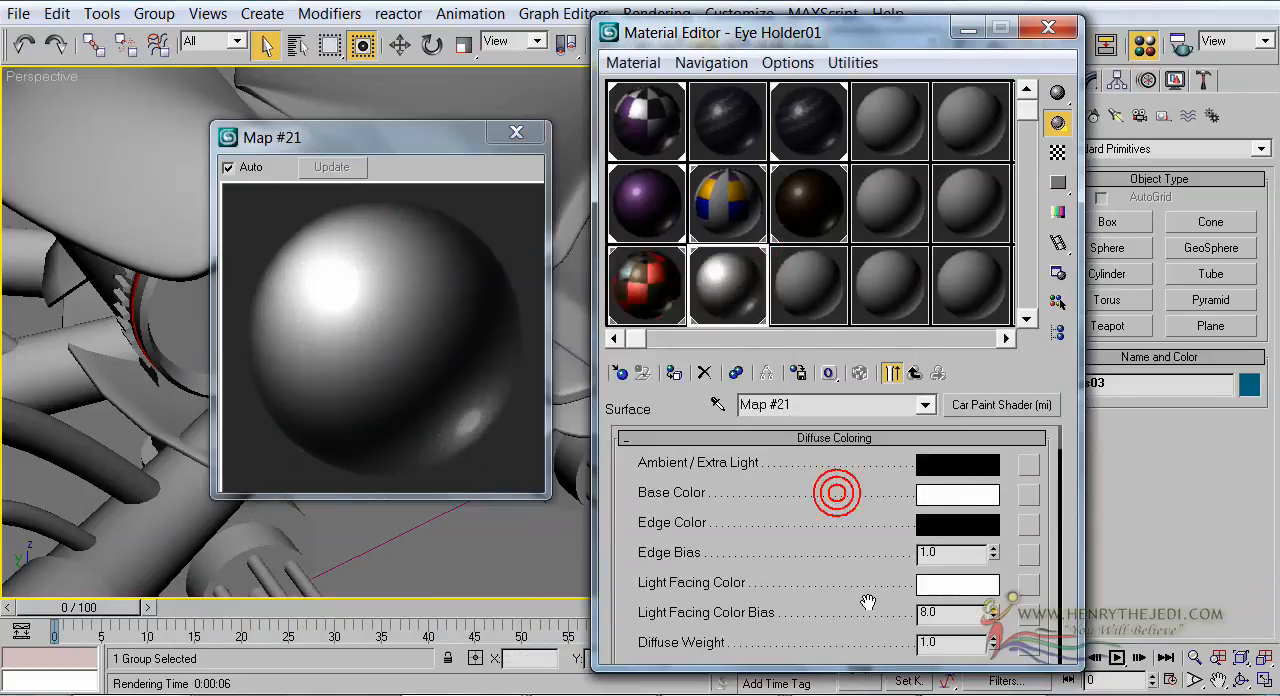
Start a Bitmap map for the car paint's Base Color and list all file types for the image selection
click(1030, 494)
double_click(657, 168)
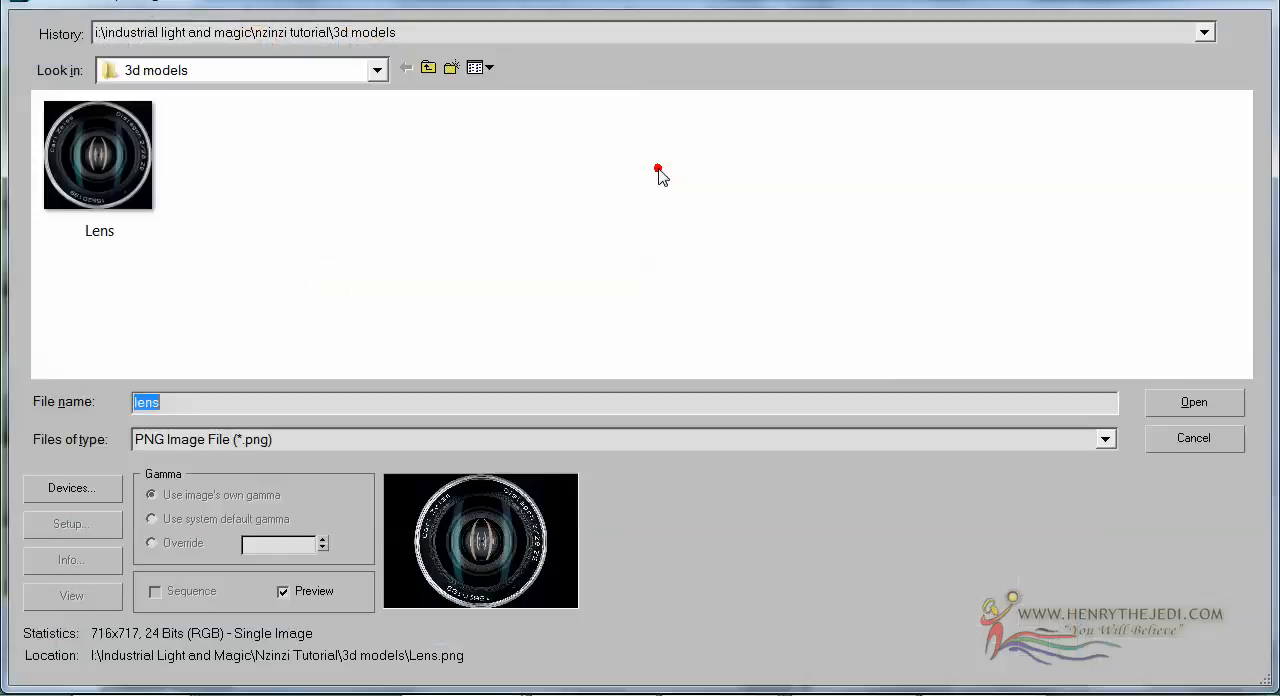
click(851, 439)
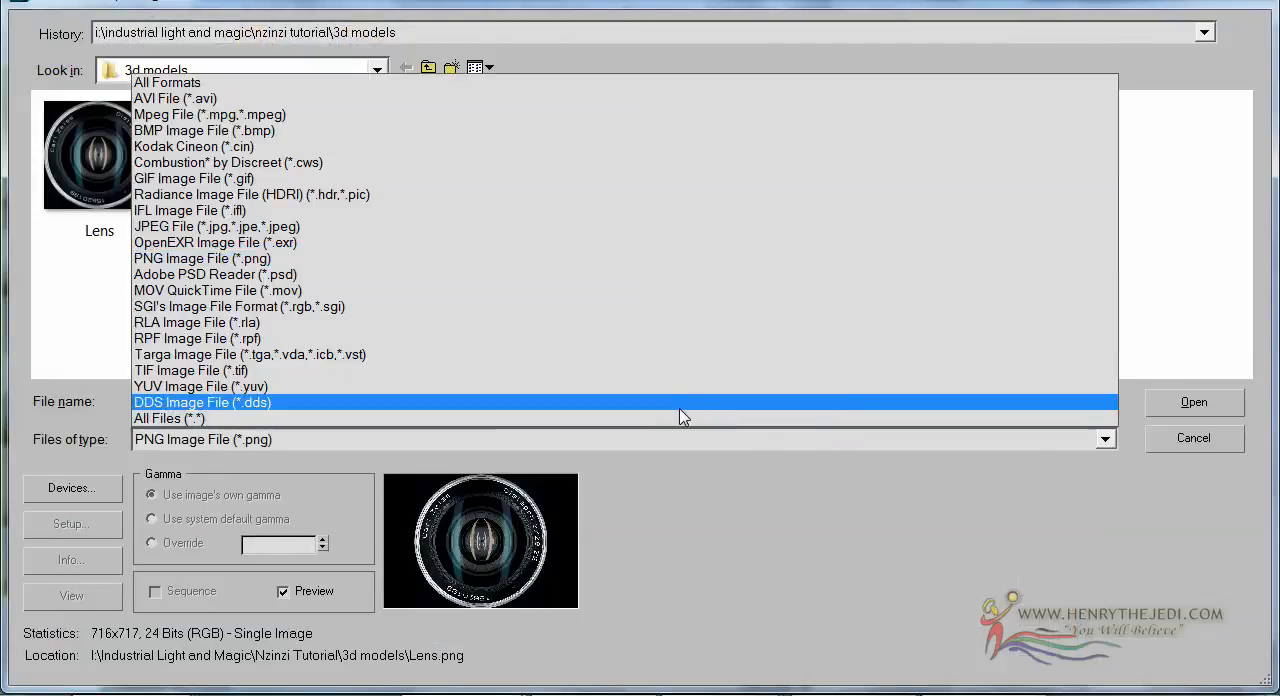
click(680, 421)
Preview the camera lens PSDs in the 3d models folder and load Nikon Coolpix P100 a as the bitmap with collapsed layers
drag(1243, 140, 1243, 291)
click(369, 228)
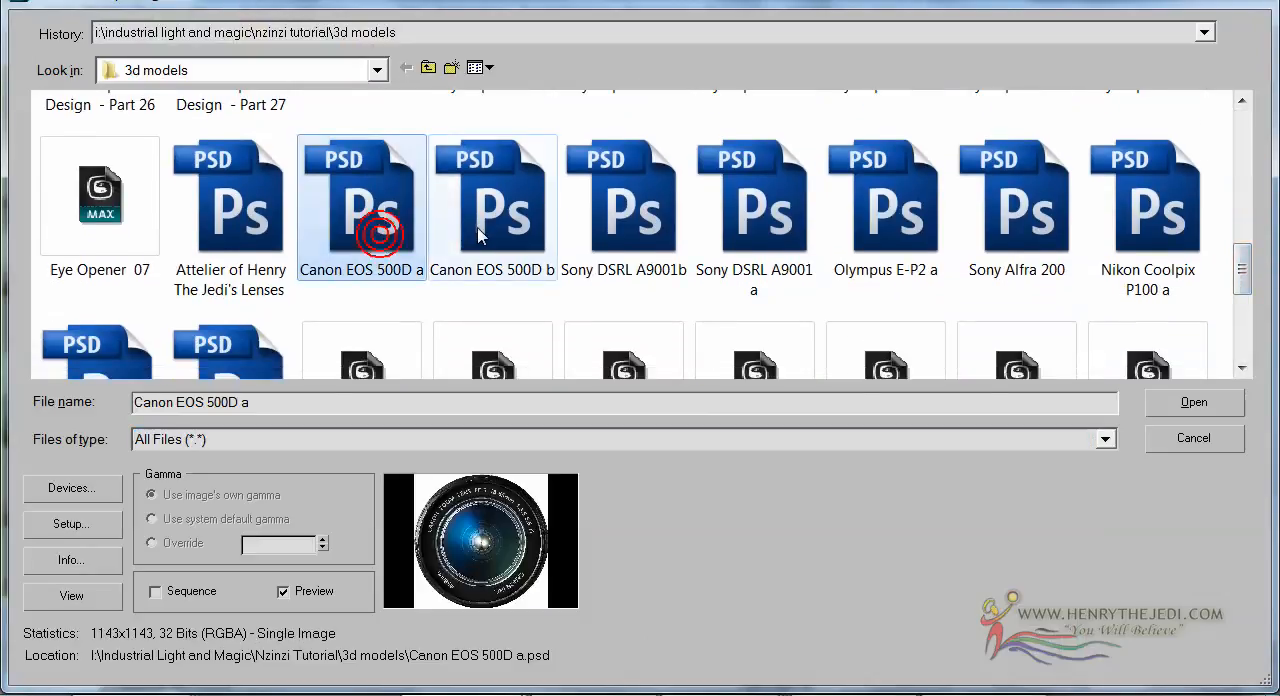
click(478, 228)
click(628, 228)
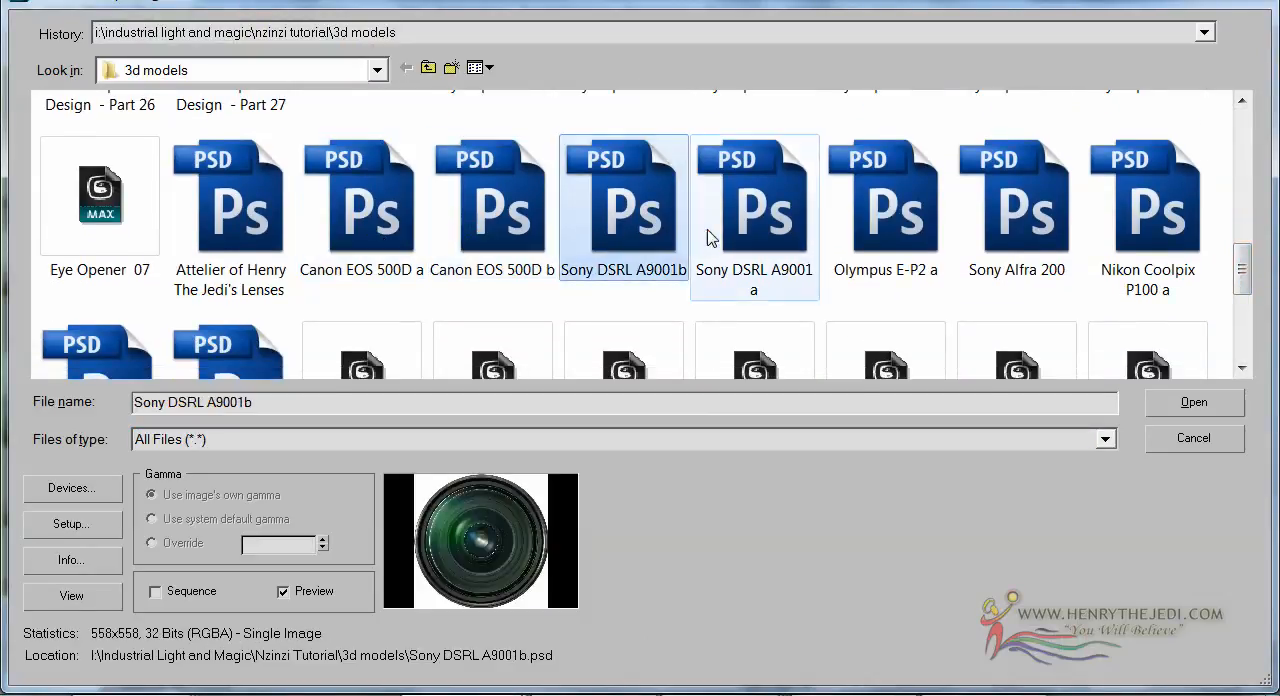
click(706, 229)
click(857, 232)
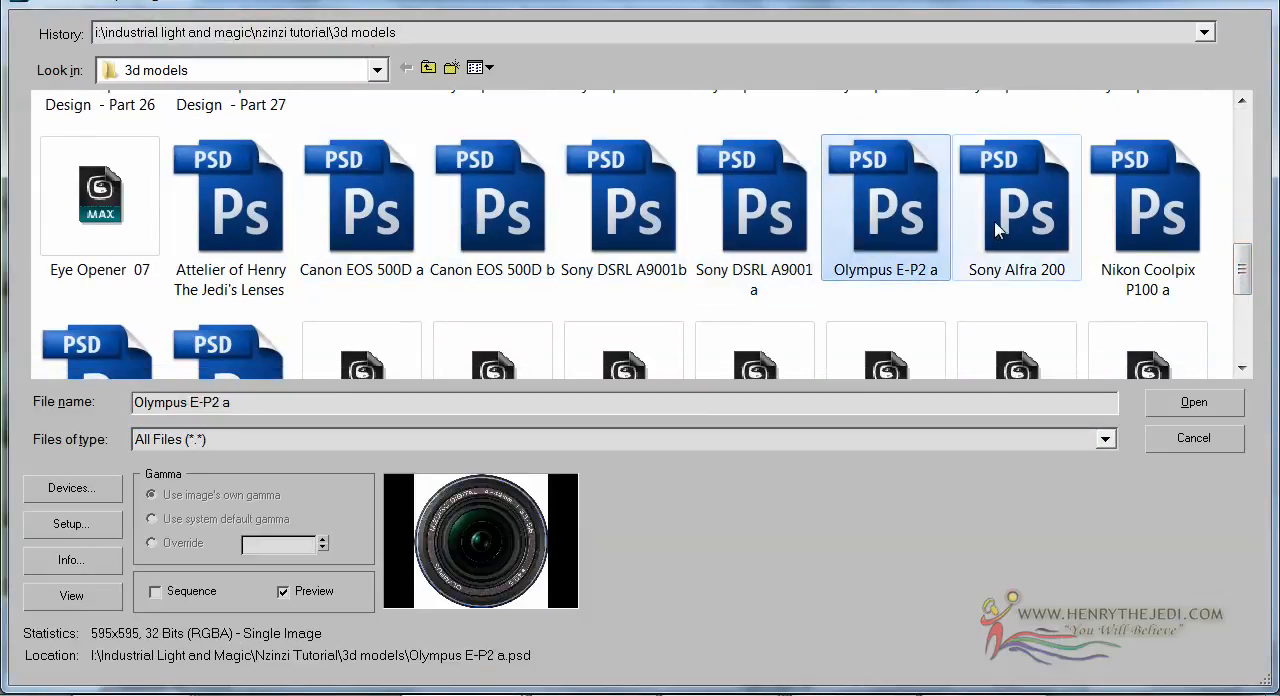
click(993, 221)
click(1172, 226)
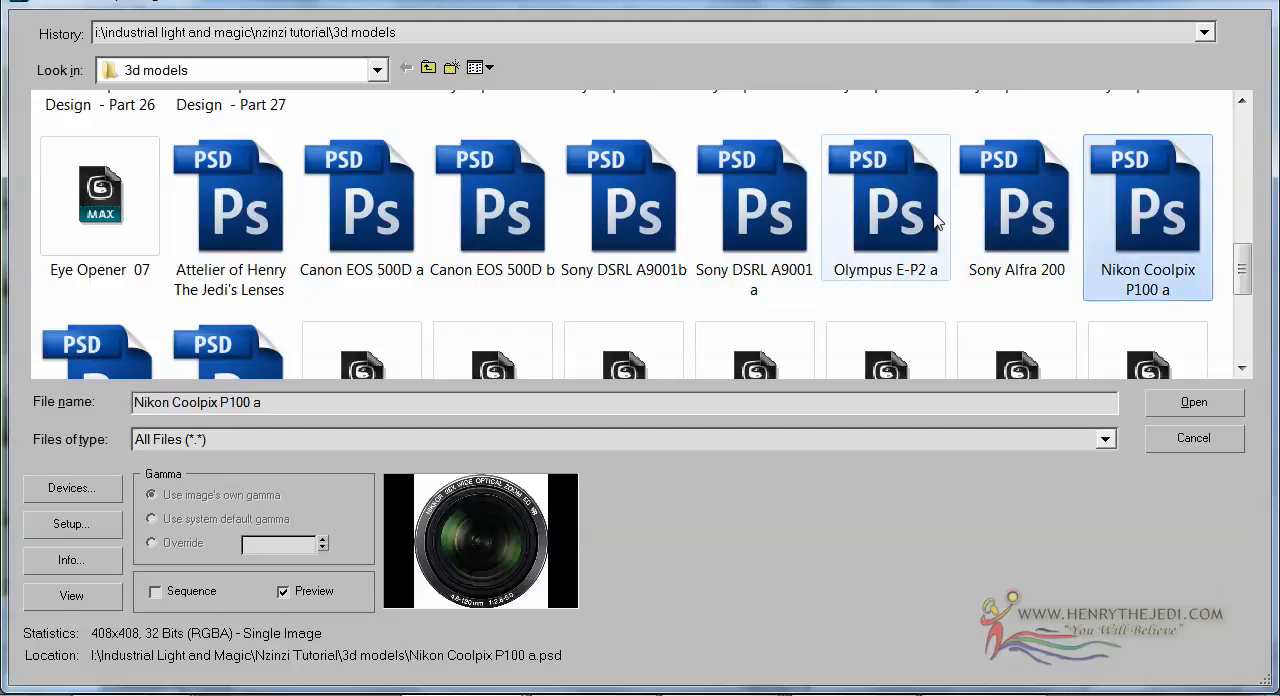
double_click(1136, 210)
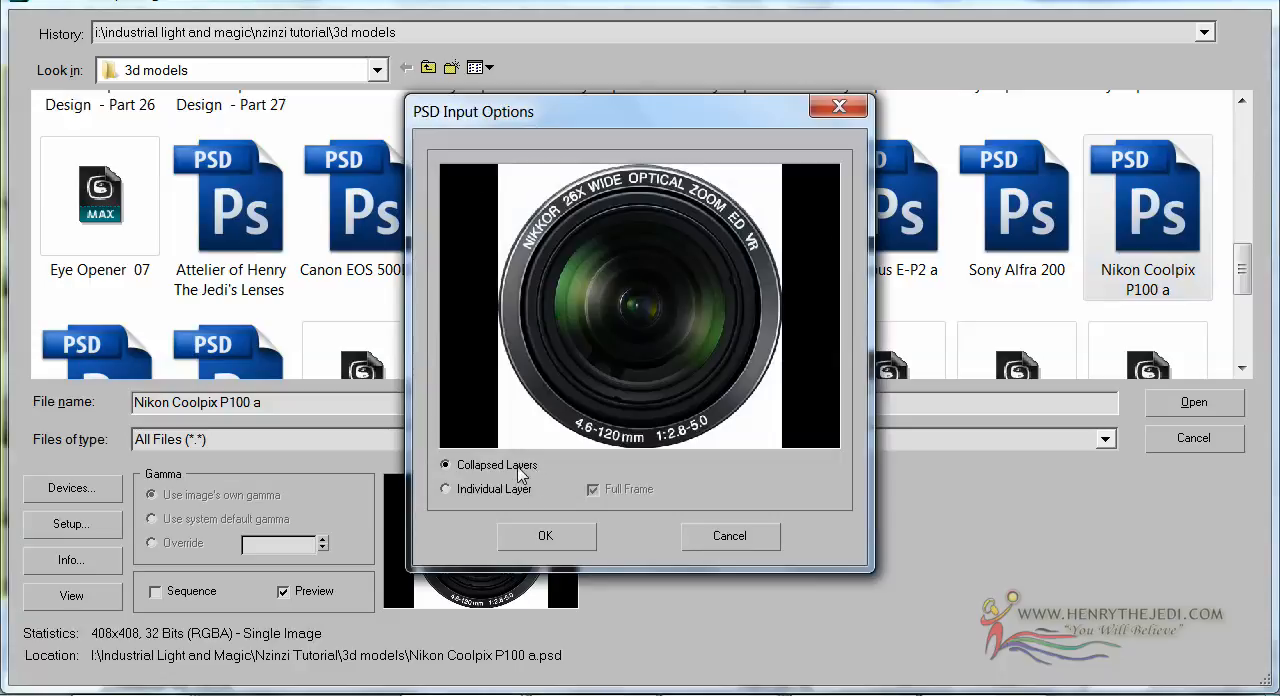
click(521, 528)
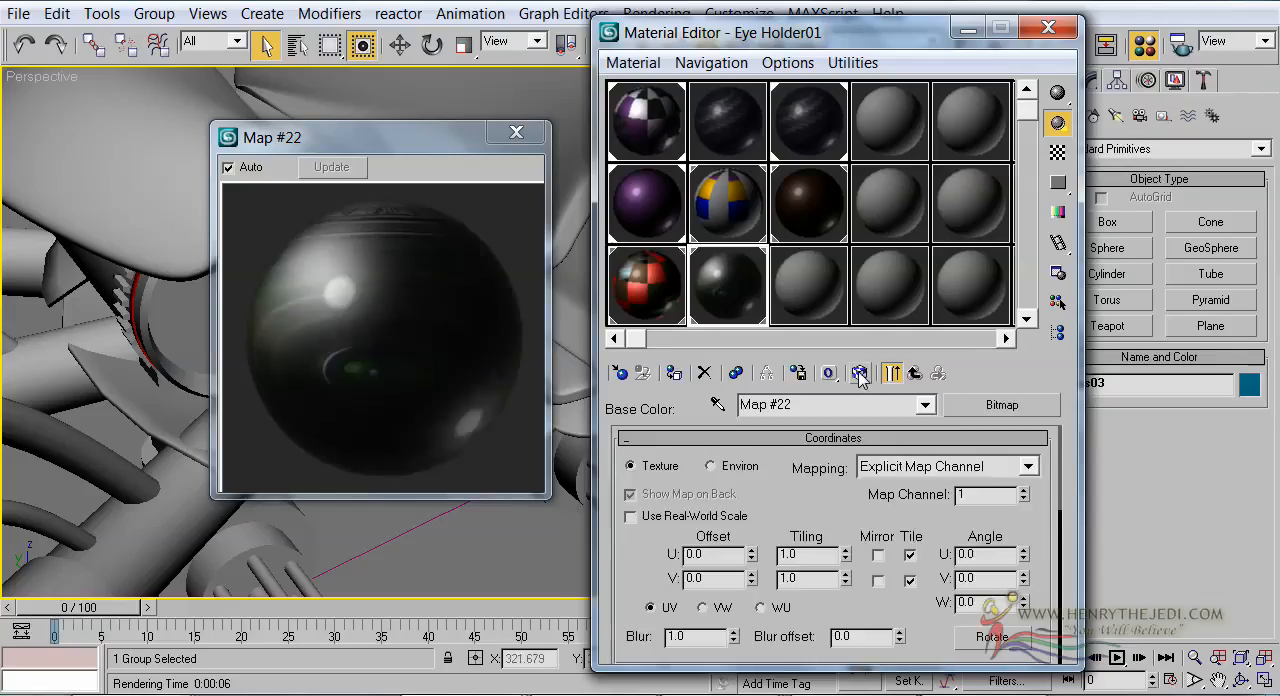
Show the Nikon lens bitmap on the model in the viewport and move the enlarged sample preview off the eyes to check them
click(861, 372)
drag(430, 145, 772, 247)
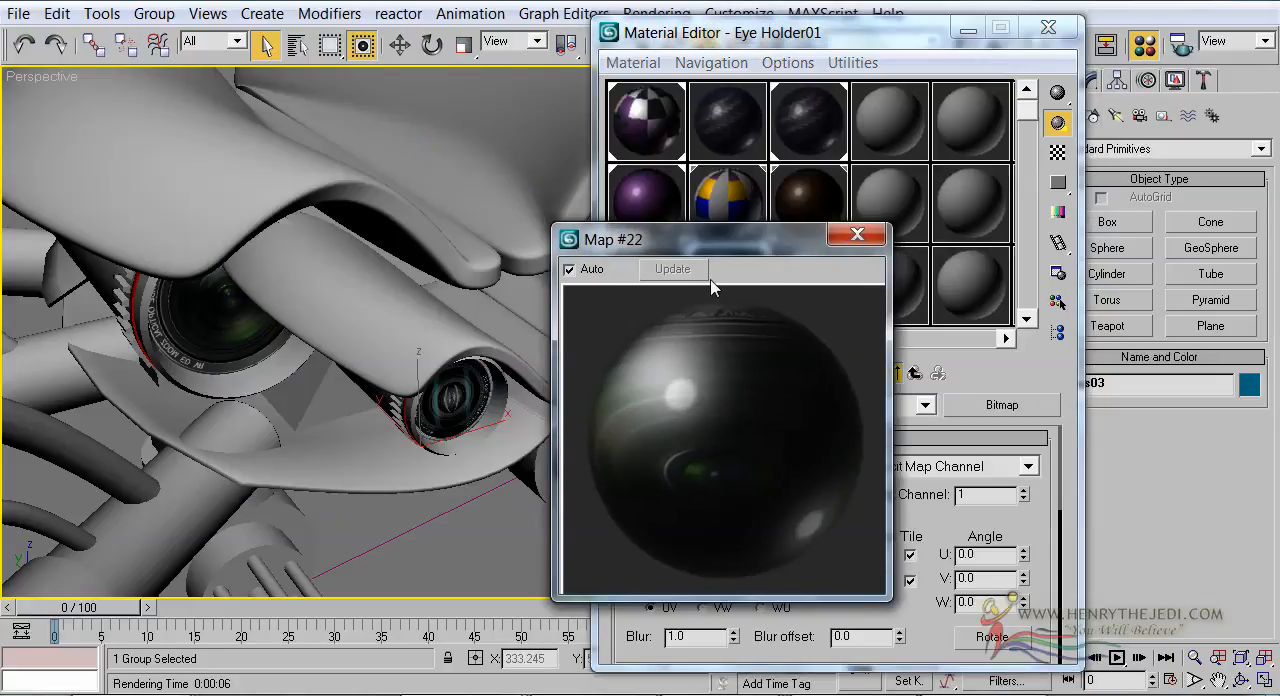
drag(712, 257, 368, 209)
Switch the material sample shape from a sphere to a cube to preview the lens bitmap on a flat face
drag(882, 602, 868, 399)
drag(902, 645, 901, 510)
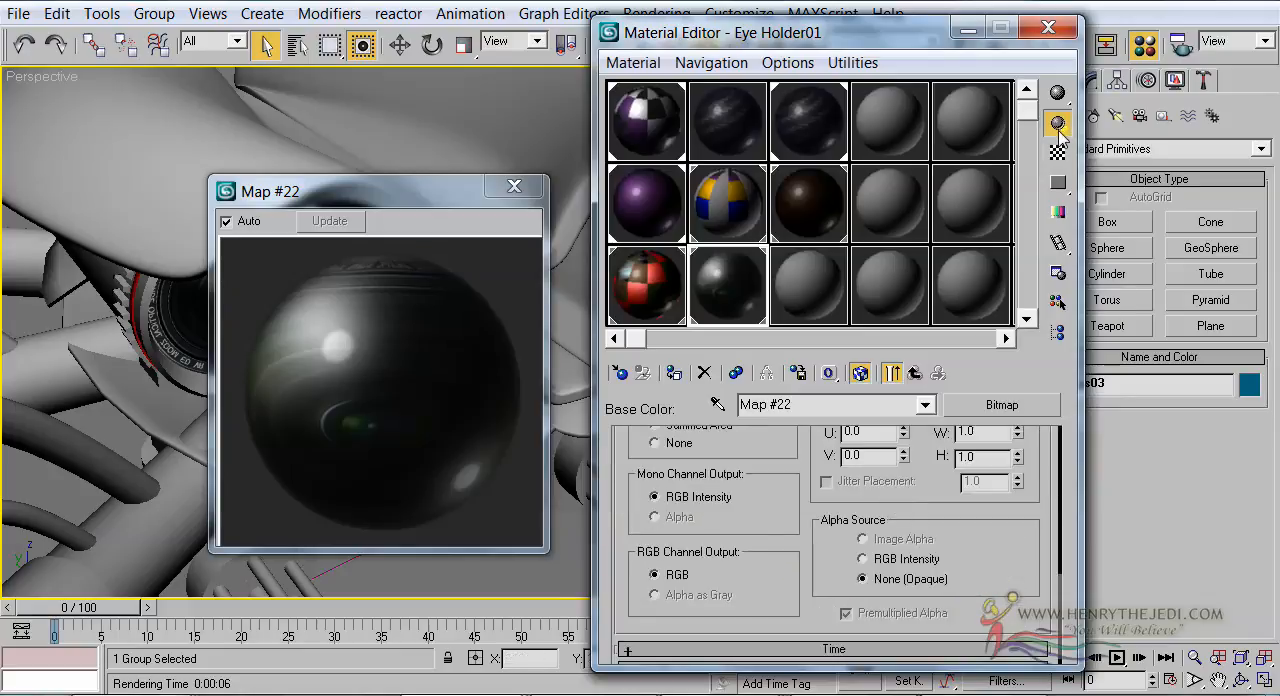
click(1059, 96)
drag(1110, 108, 1147, 92)
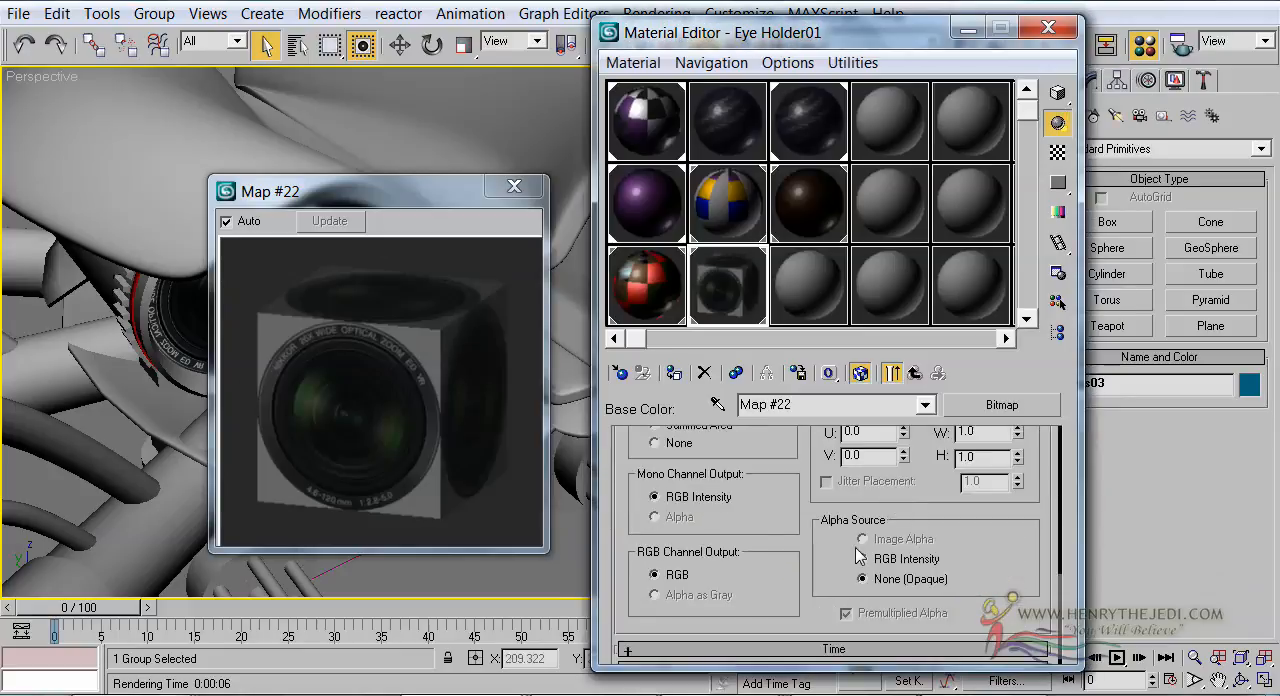
drag(819, 560, 828, 438)
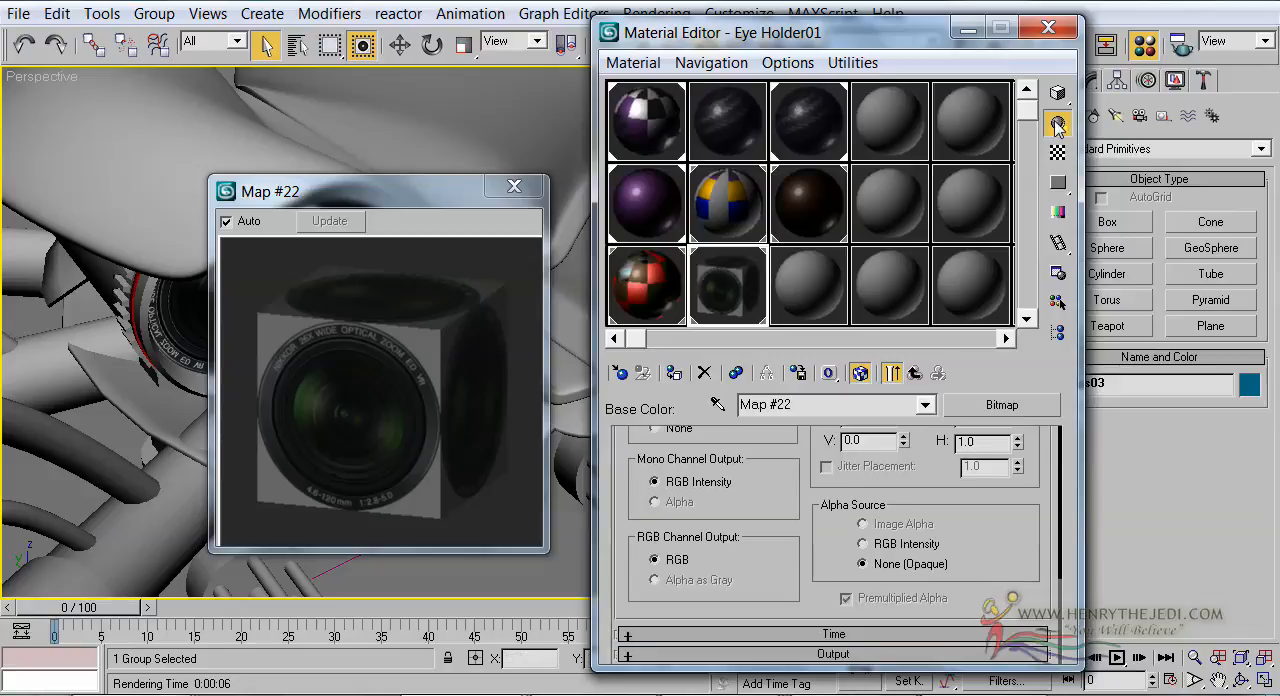
drag(1057, 92, 1145, 97)
Brighten the lens bitmap by setting its Output Amount to 2.0 and its RGB Offset to -0.08
drag(788, 592, 788, 500)
click(790, 655)
drag(1017, 492, 1019, 515)
drag(1016, 465, 1019, 450)
drag(1017, 493, 1018, 450)
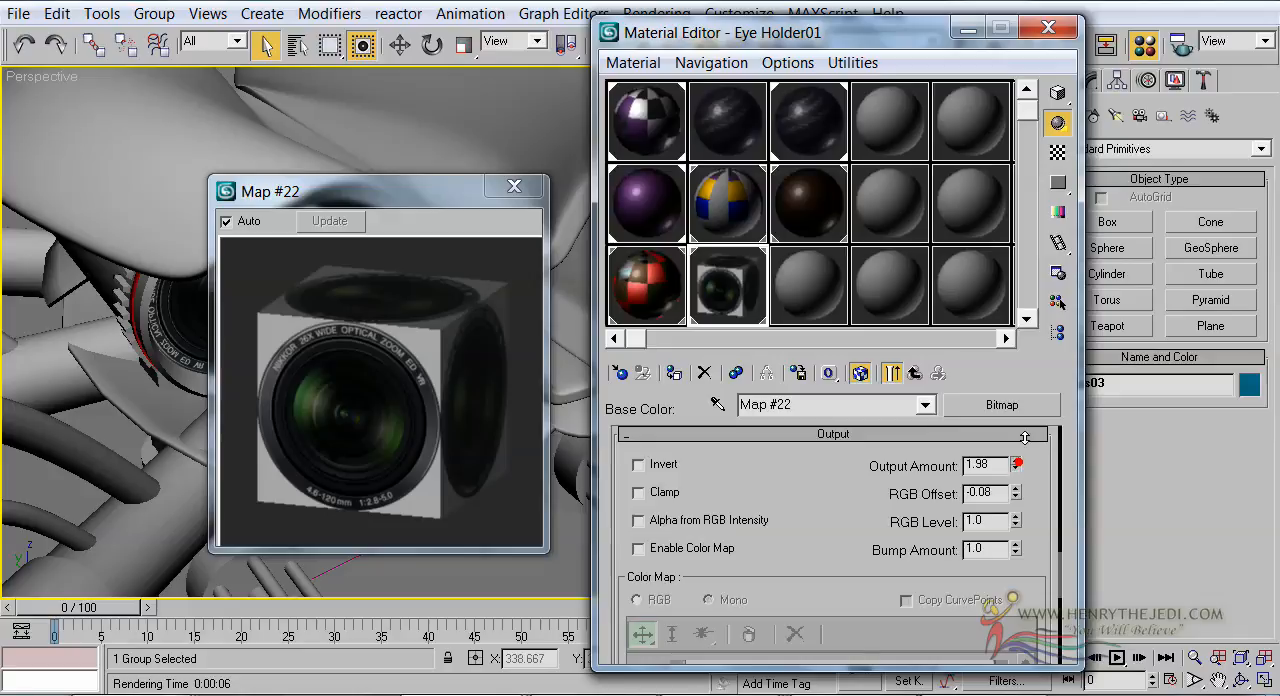
drag(1016, 468, 1024, 434)
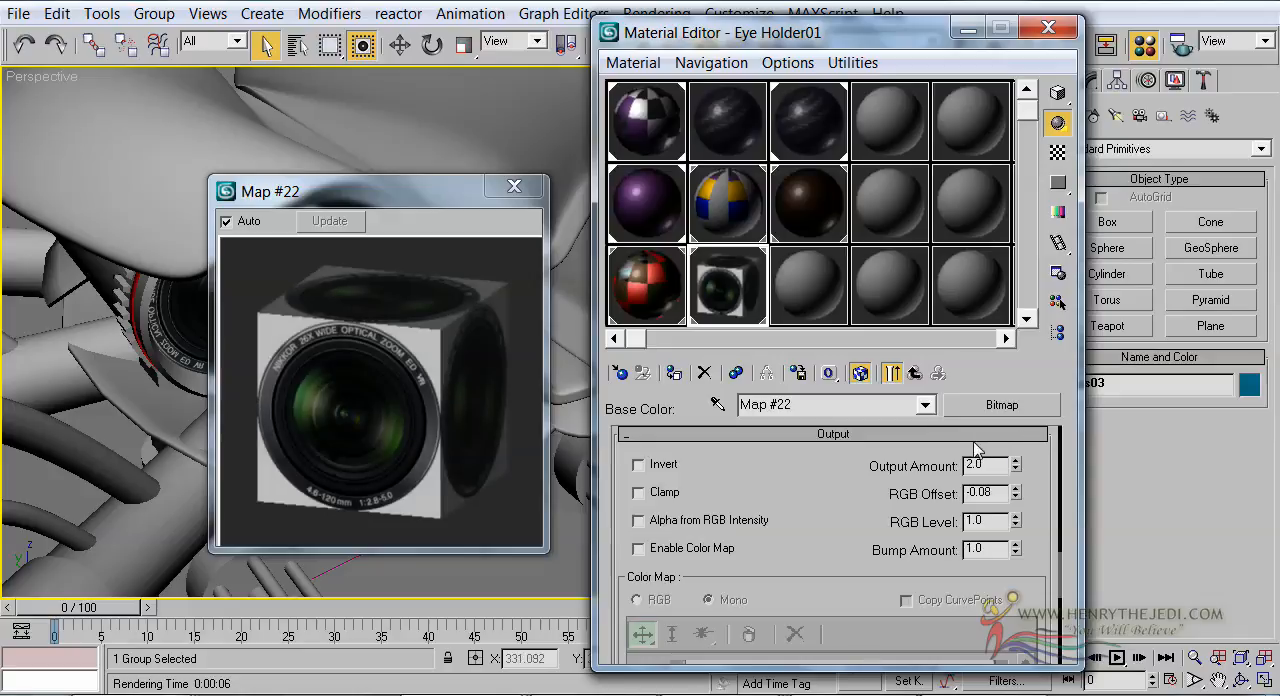
Return through Eye Holder01 to its Eye Secondary sub-material and close the enlarged sample preview
click(916, 372)
click(916, 372)
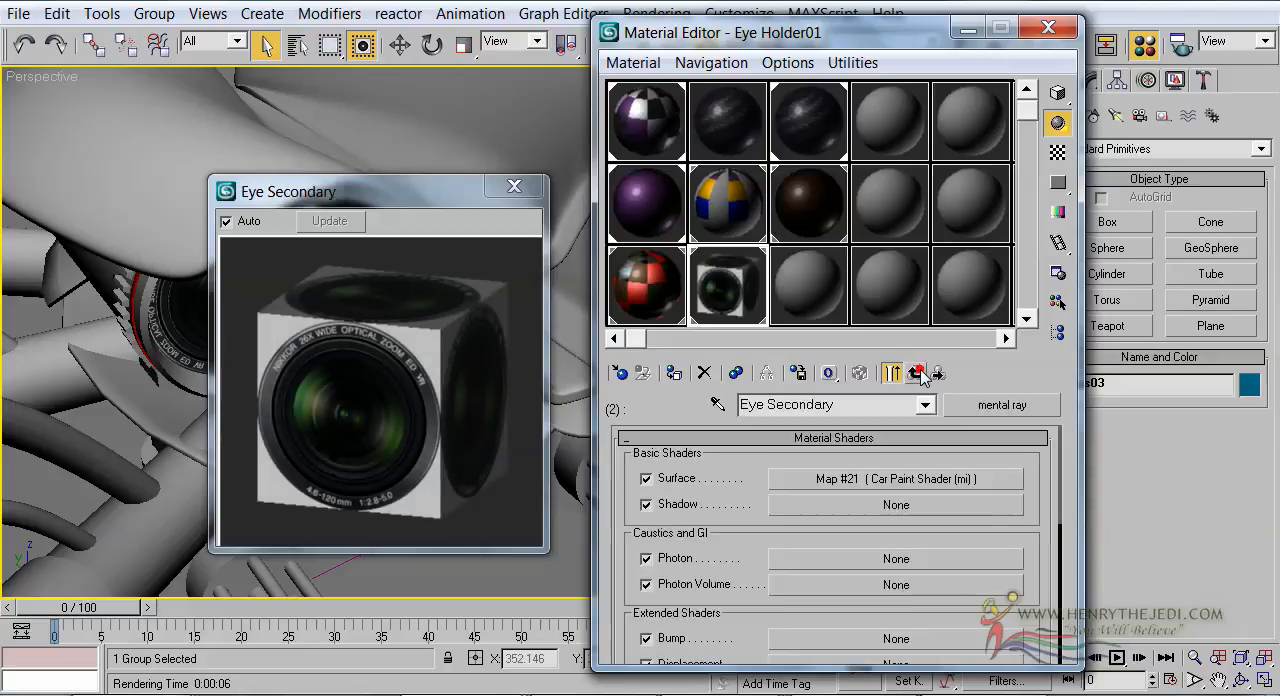
click(916, 372)
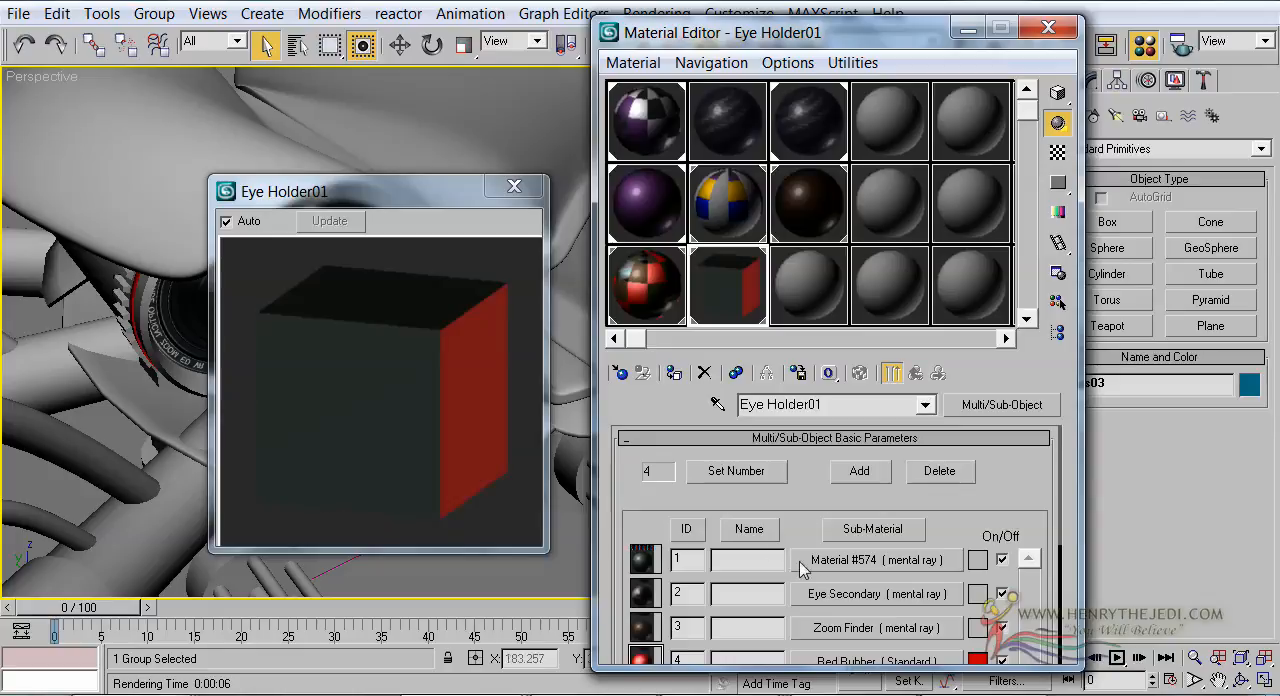
click(826, 593)
click(515, 188)
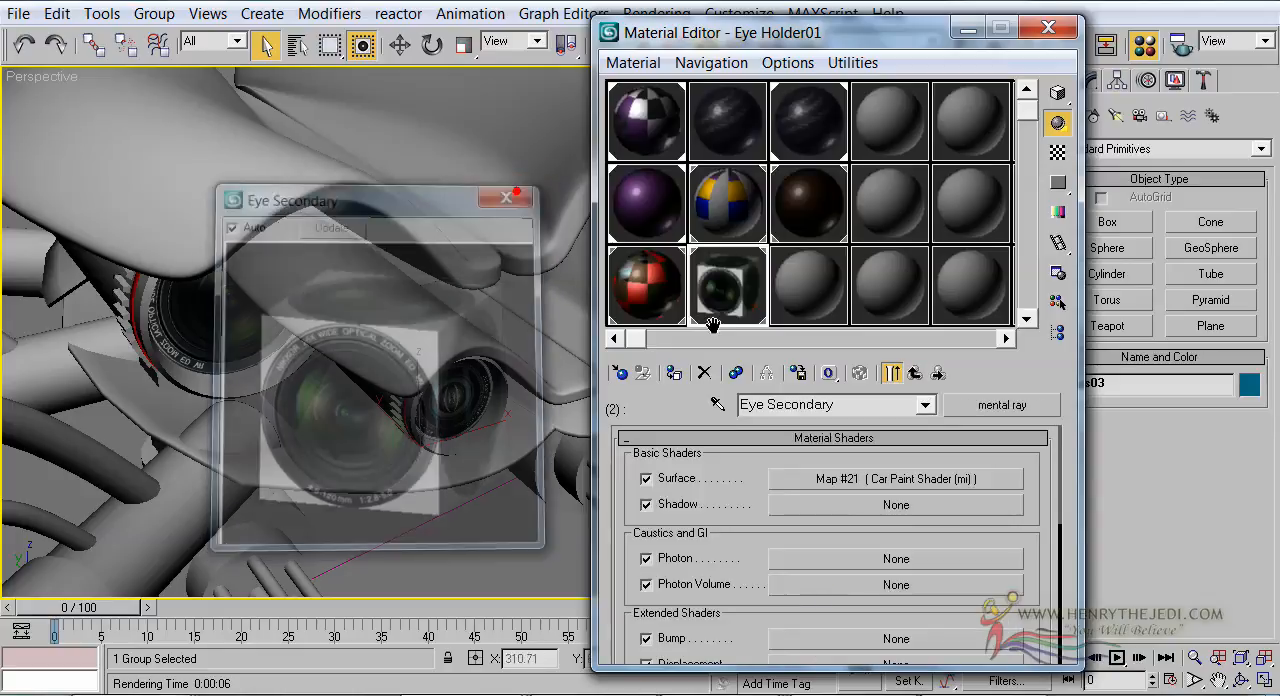
Assign Environment (3dsmax) as Eye Secondary's environment shader and set its color to dark blue (Red 0.067, Green 0.0, Blue 0.557)
scroll(628, 547, down, 3)
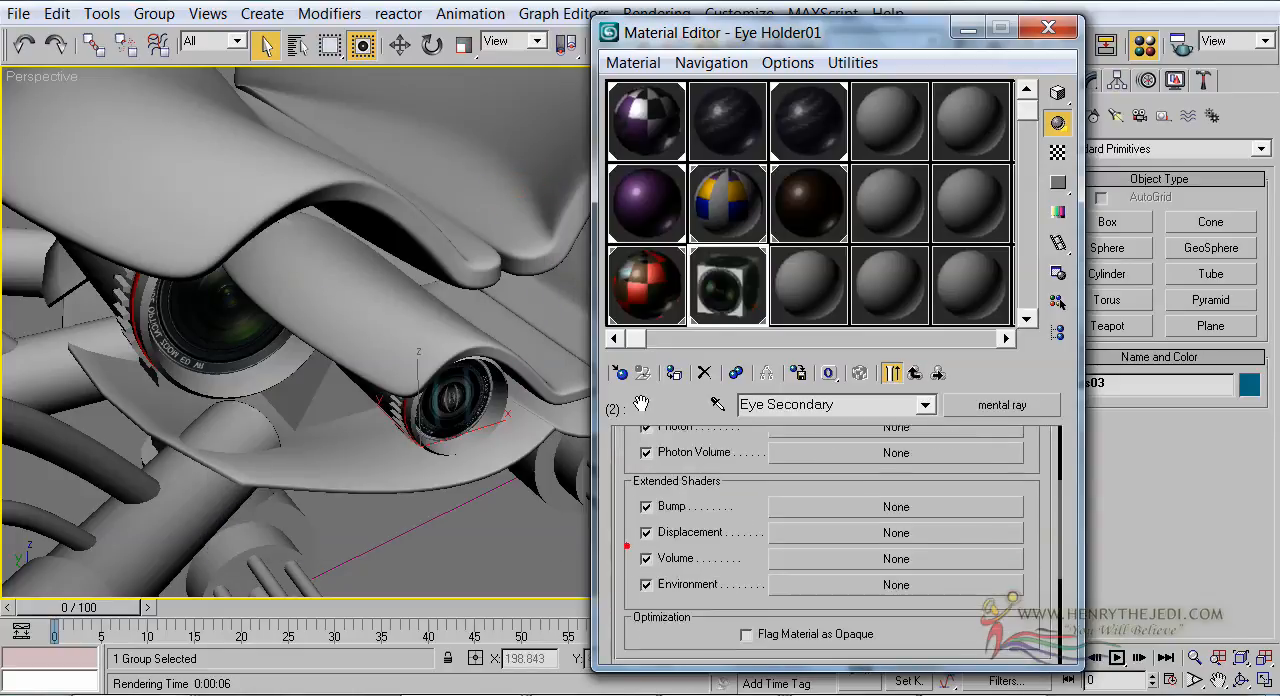
click(835, 553)
click(684, 155)
double_click(684, 156)
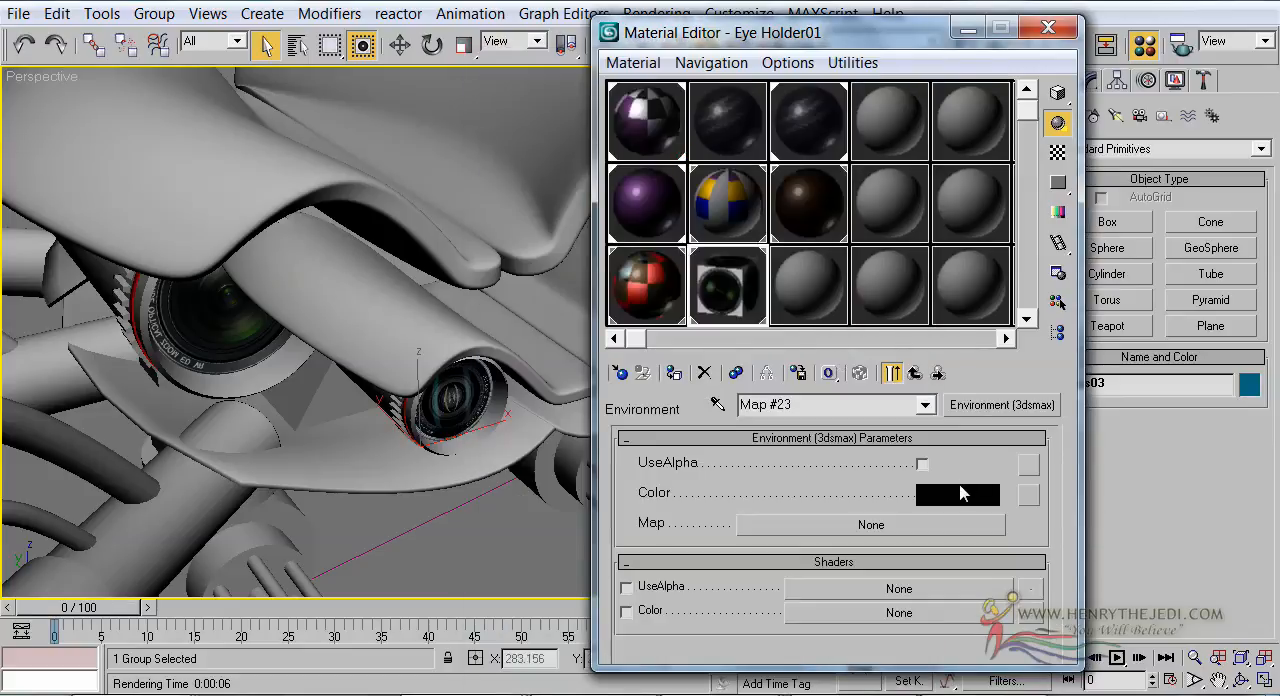
click(957, 494)
click(360, 477)
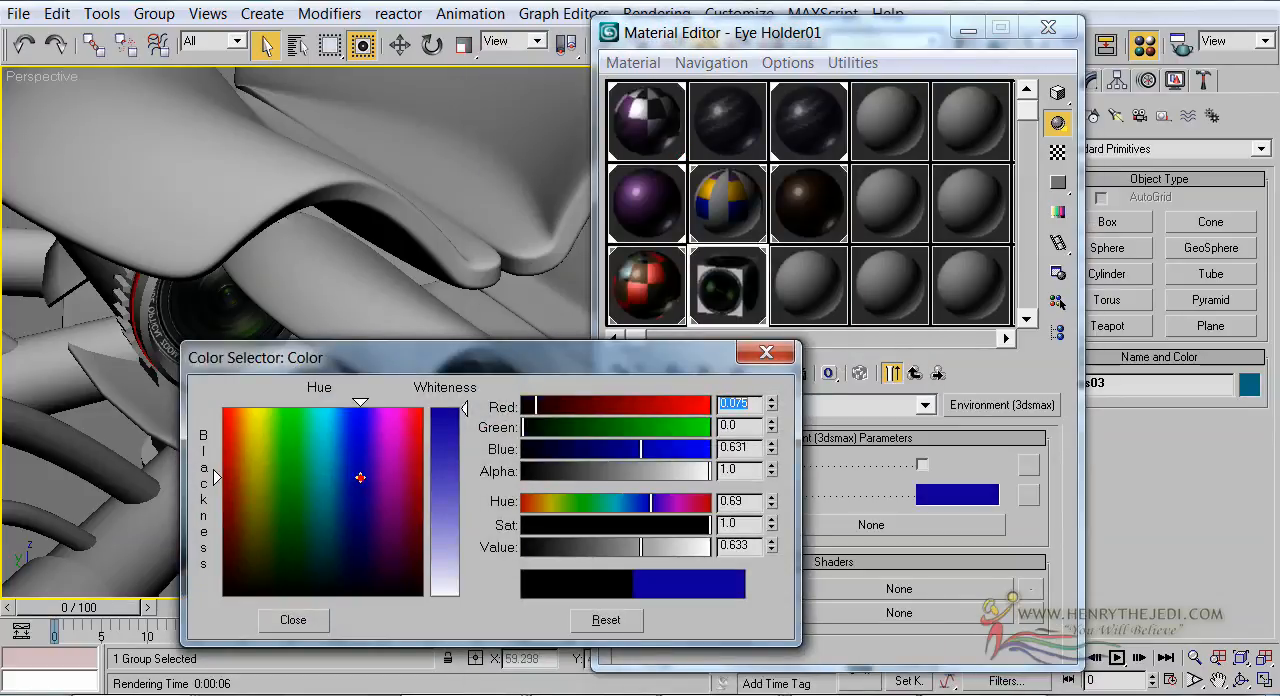
drag(363, 488, 361, 494)
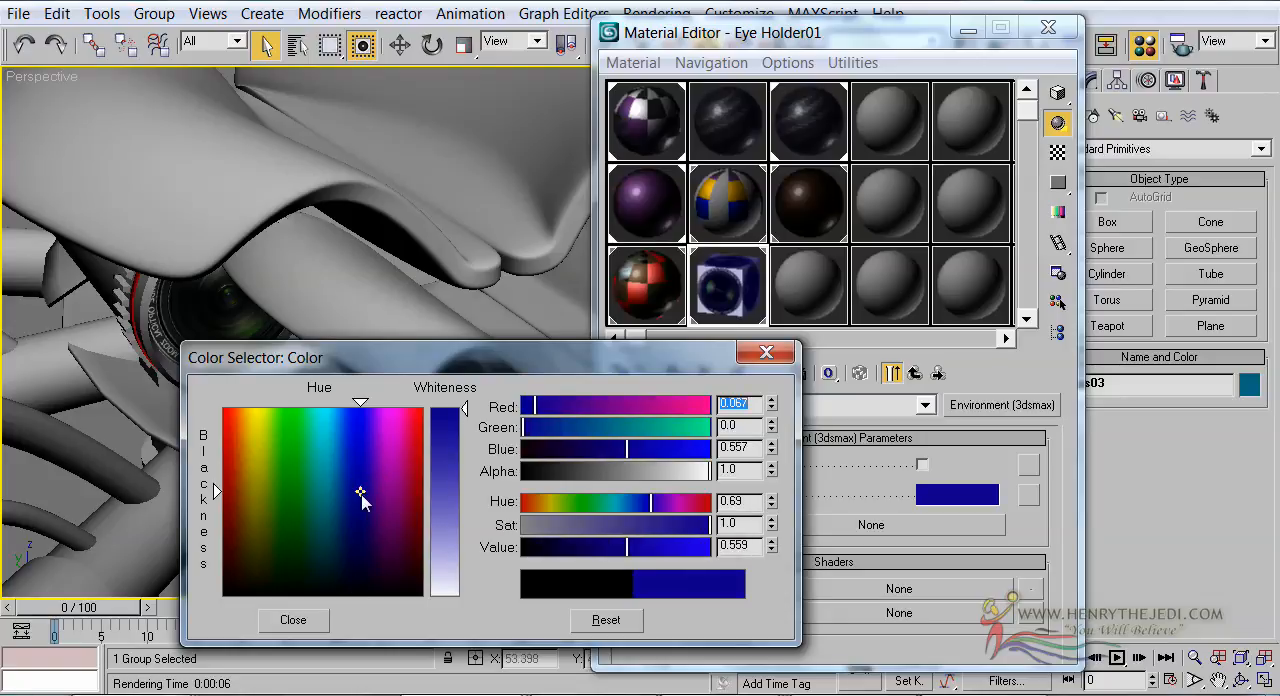
click(293, 619)
Set the environment shader color of Eye Holder's second sub-material to dark blue (Red 0.094, Green 0.0, Blue 0.439)
click(676, 318)
click(840, 594)
click(816, 516)
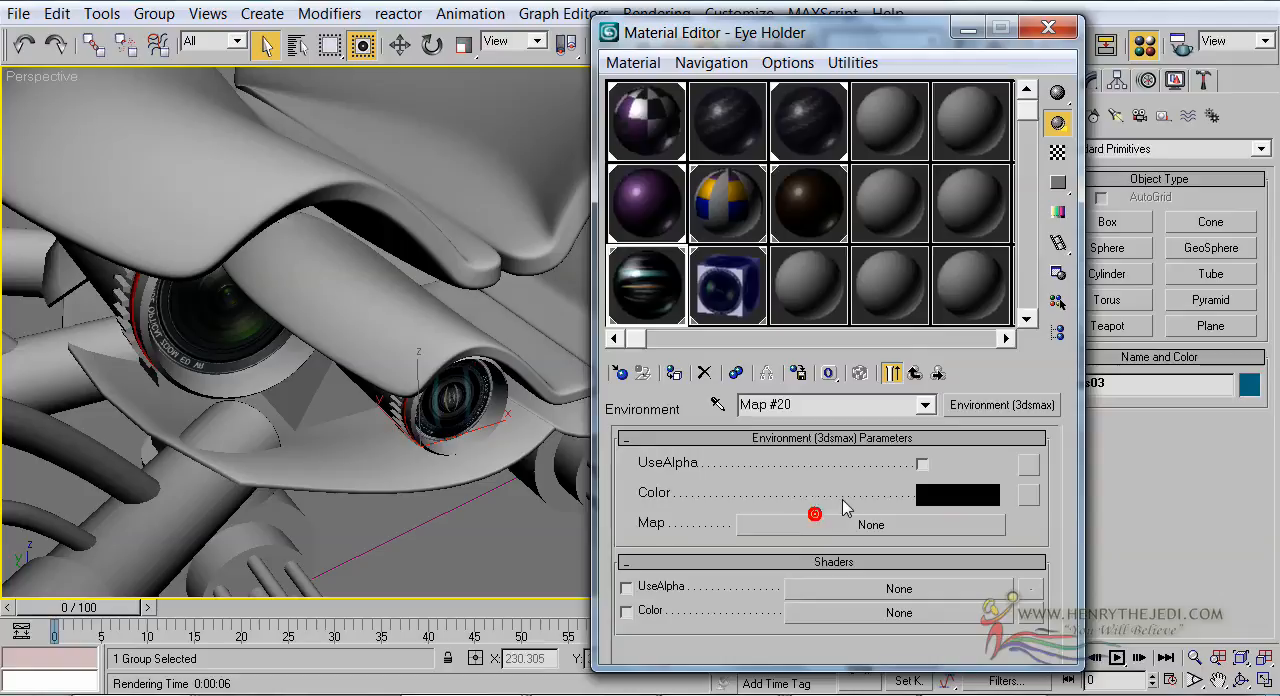
click(940, 503)
drag(365, 507, 365, 518)
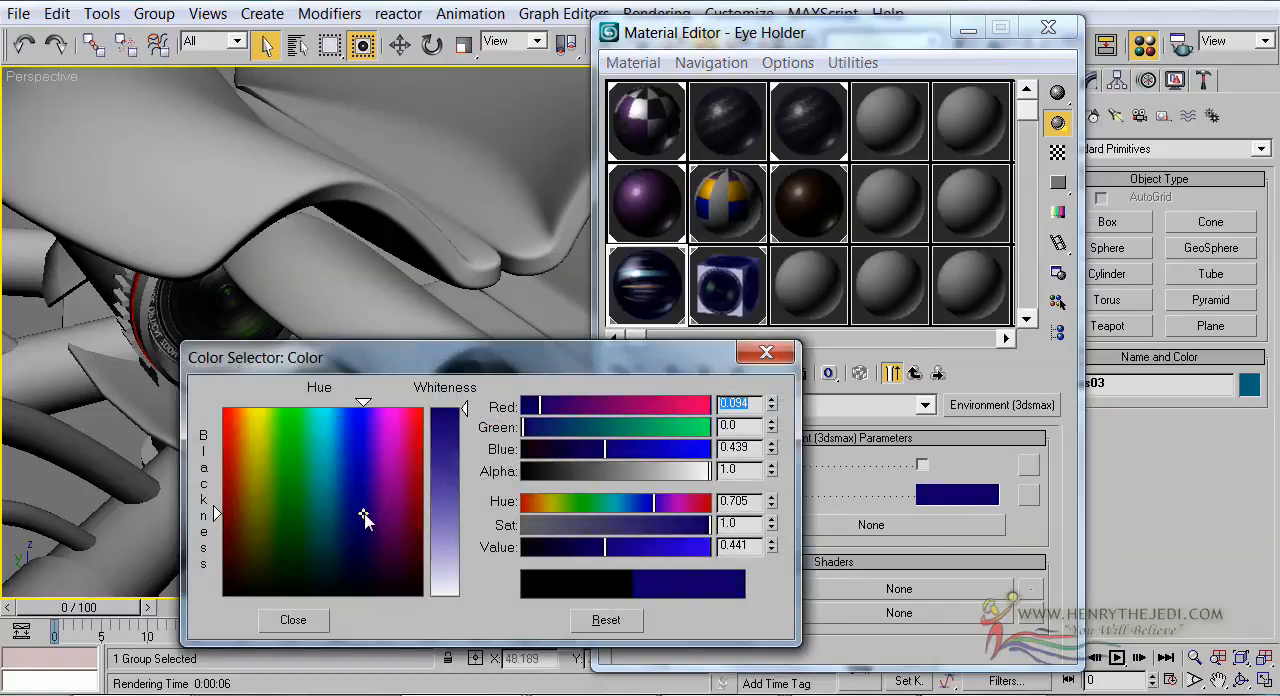
click(293, 620)
Rename Eye Holder01's first sub-material, Material #574, as Tube
click(744, 302)
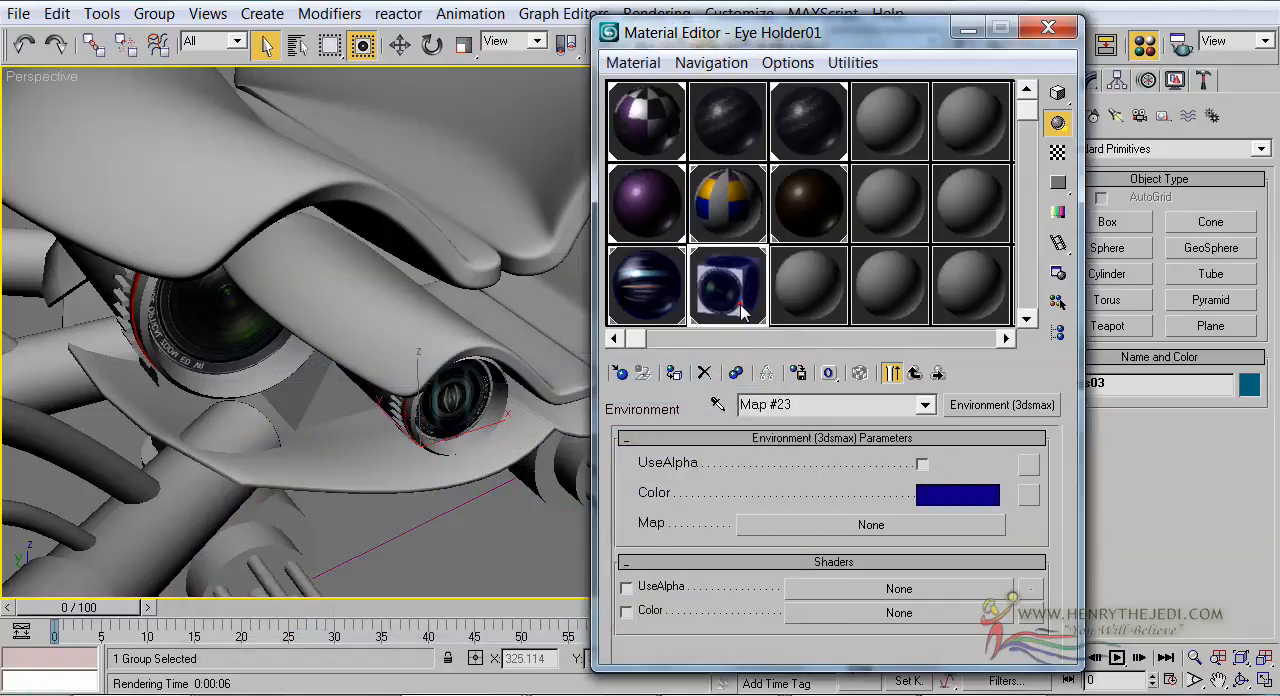
click(915, 373)
click(916, 374)
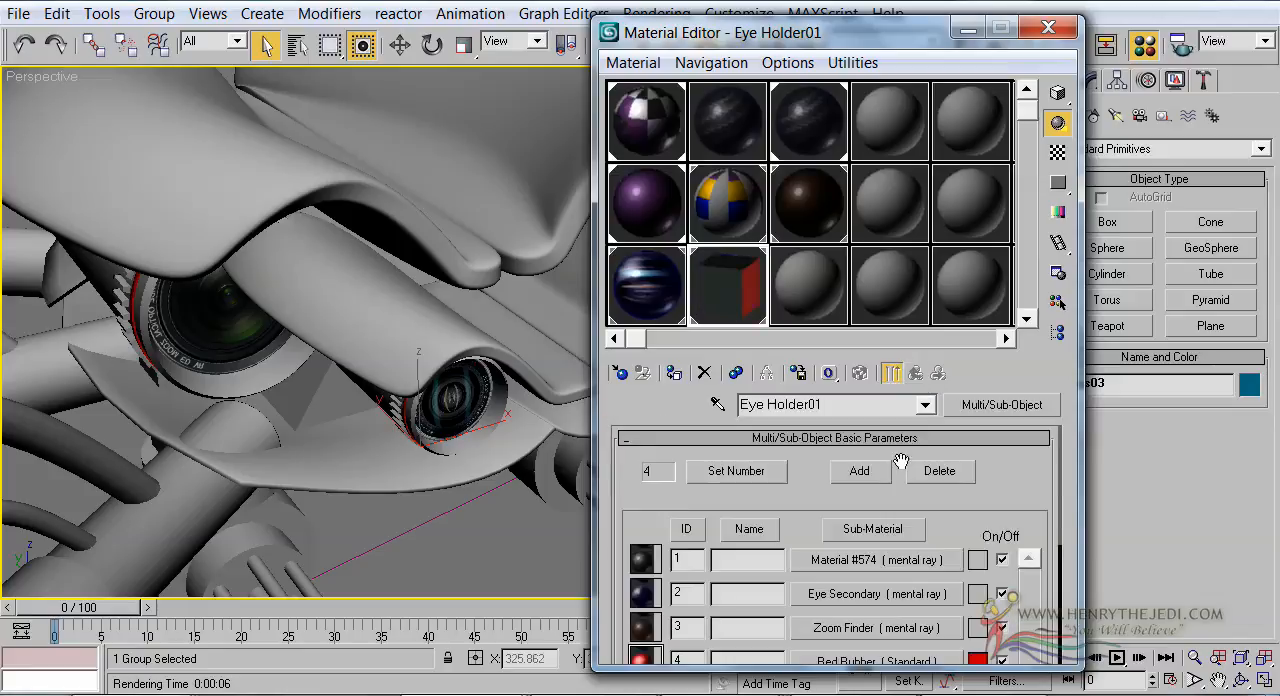
drag(781, 609, 789, 549)
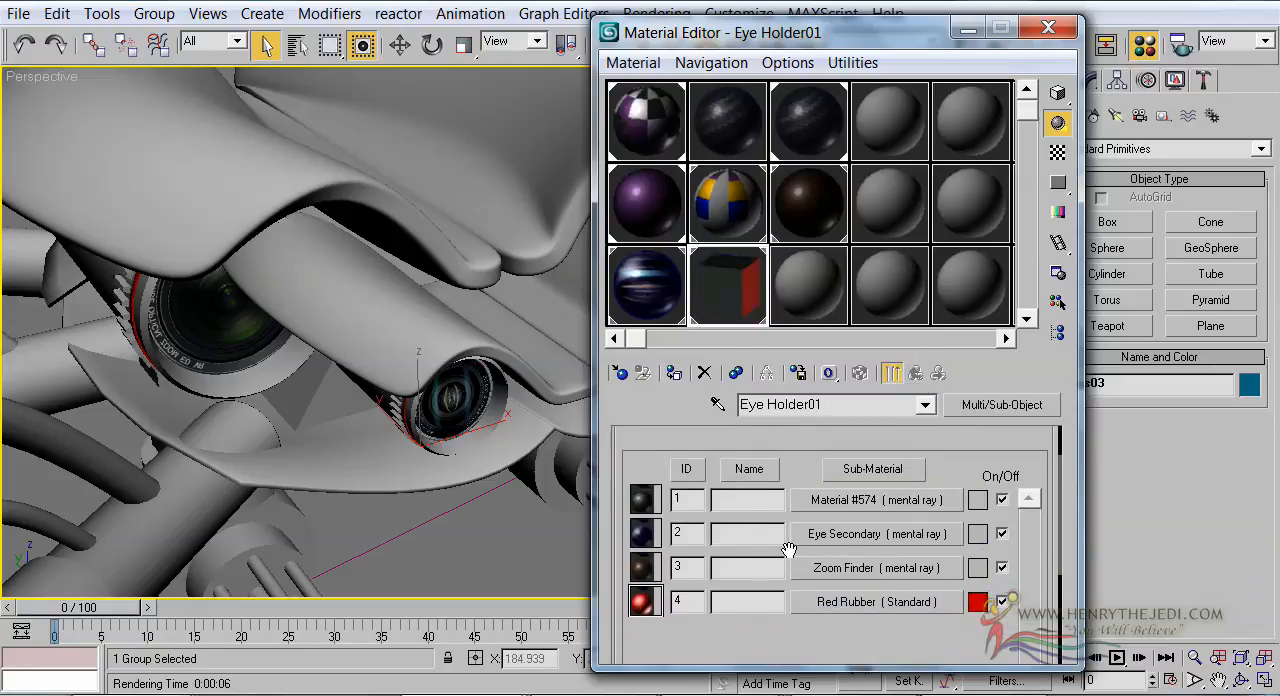
click(826, 500)
click(830, 405)
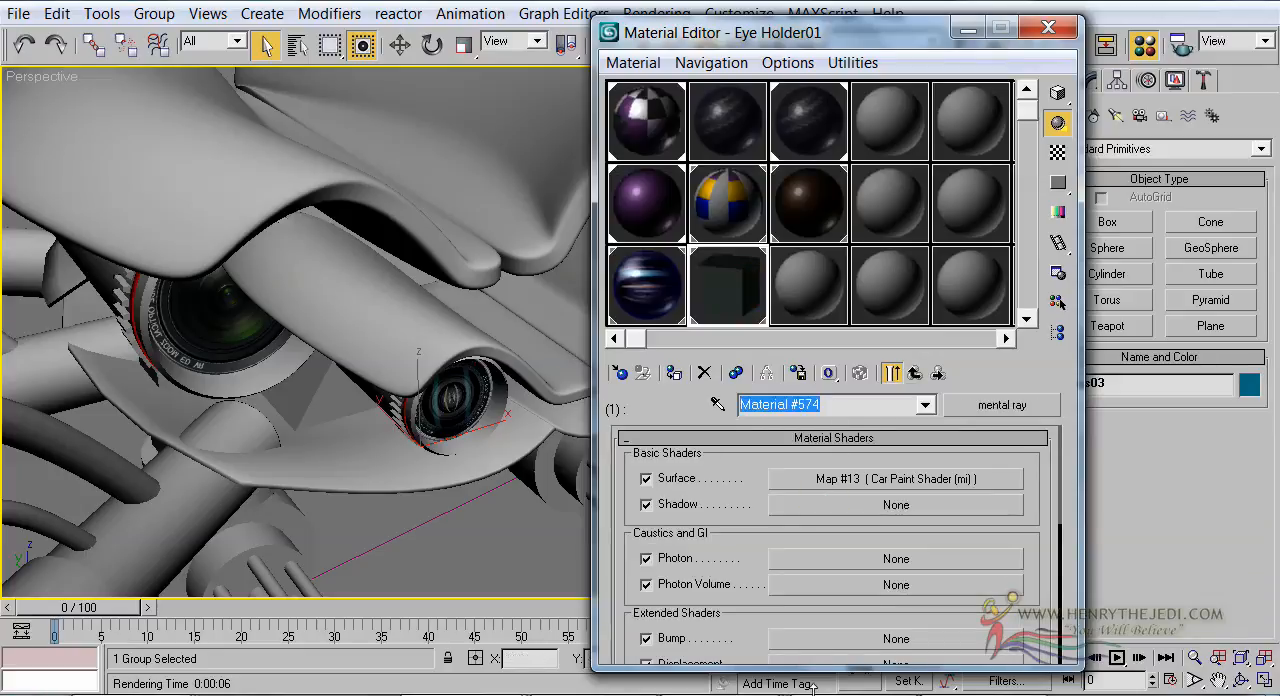
text(Tube)
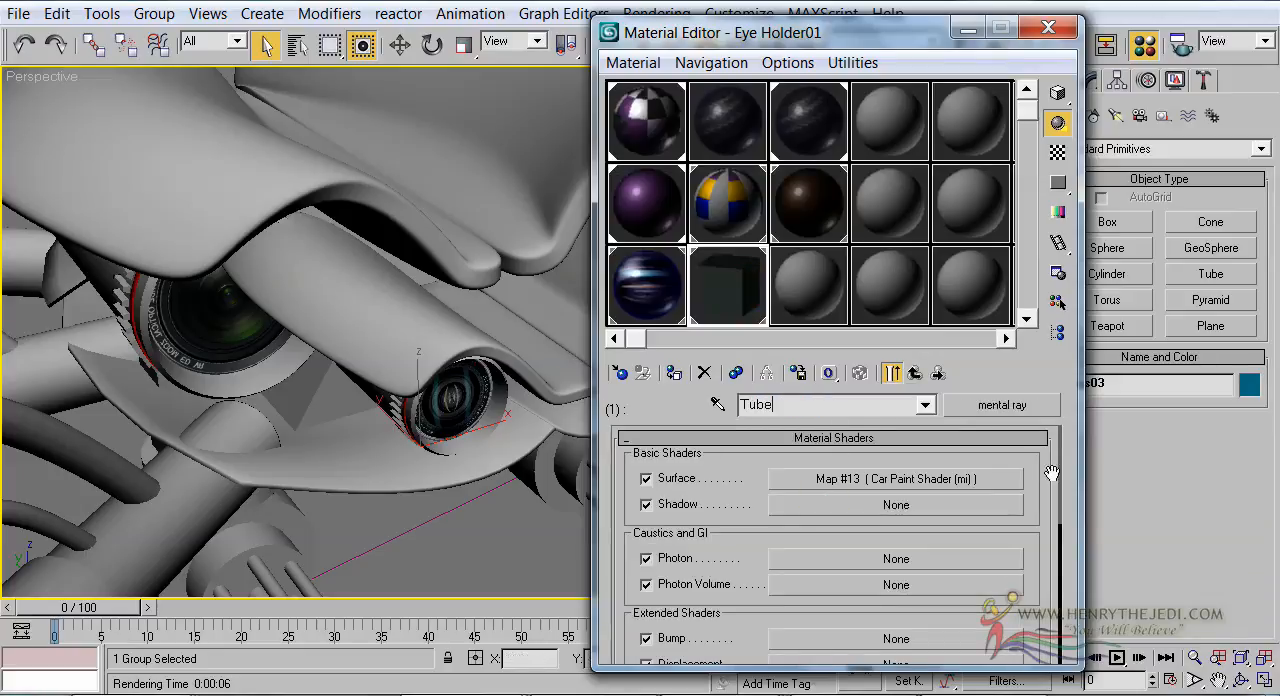
click(914, 373)
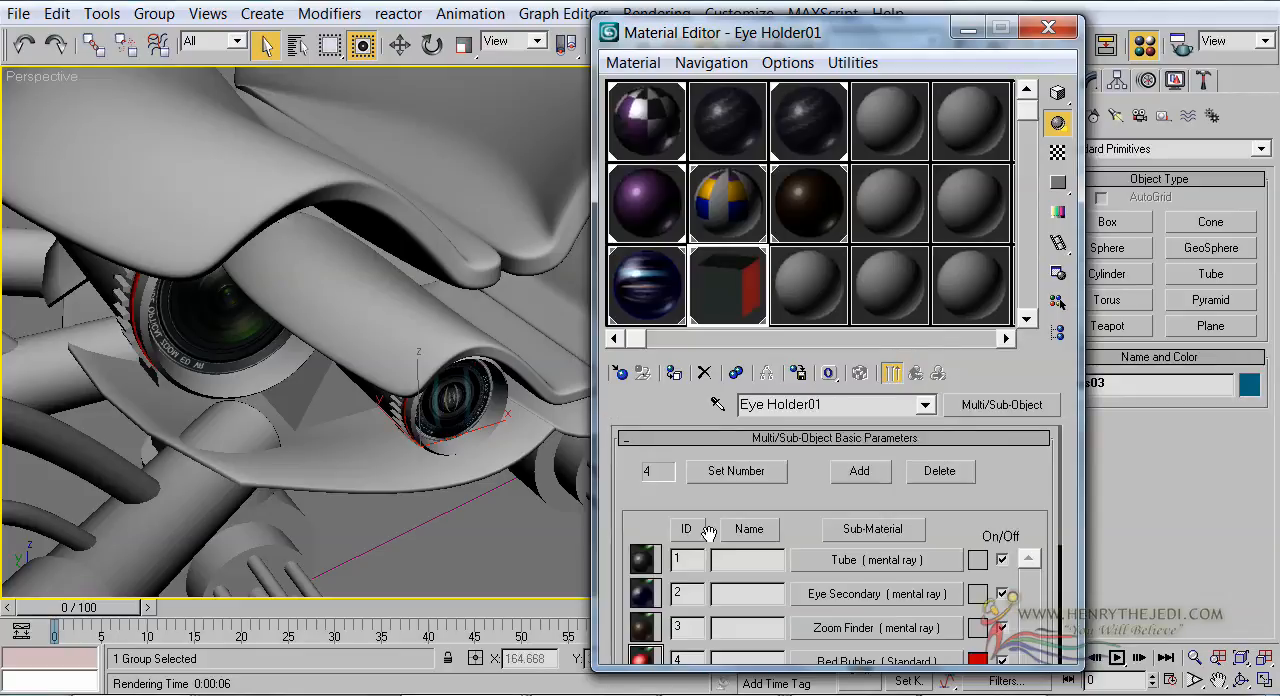
Copy the name of Eye Holder's first sub-material, Eye Holder Primary, and return to the Eye Holder01 material
click(634, 275)
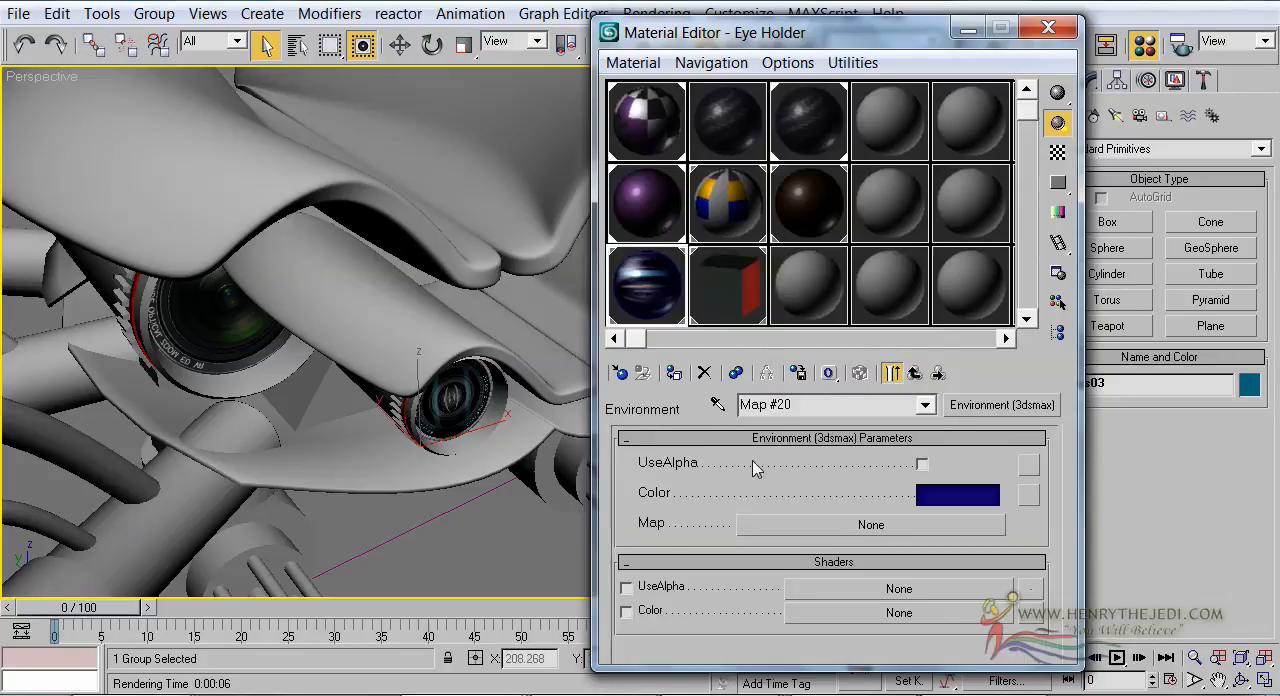
click(913, 374)
click(913, 374)
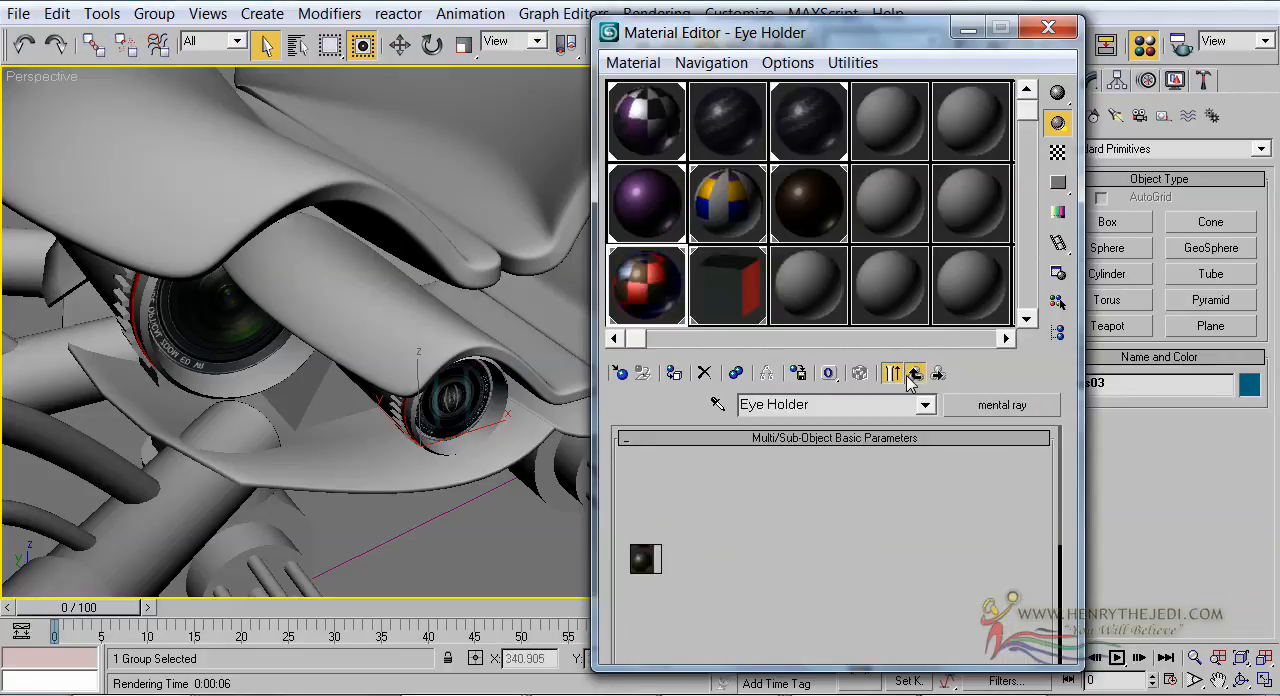
click(912, 560)
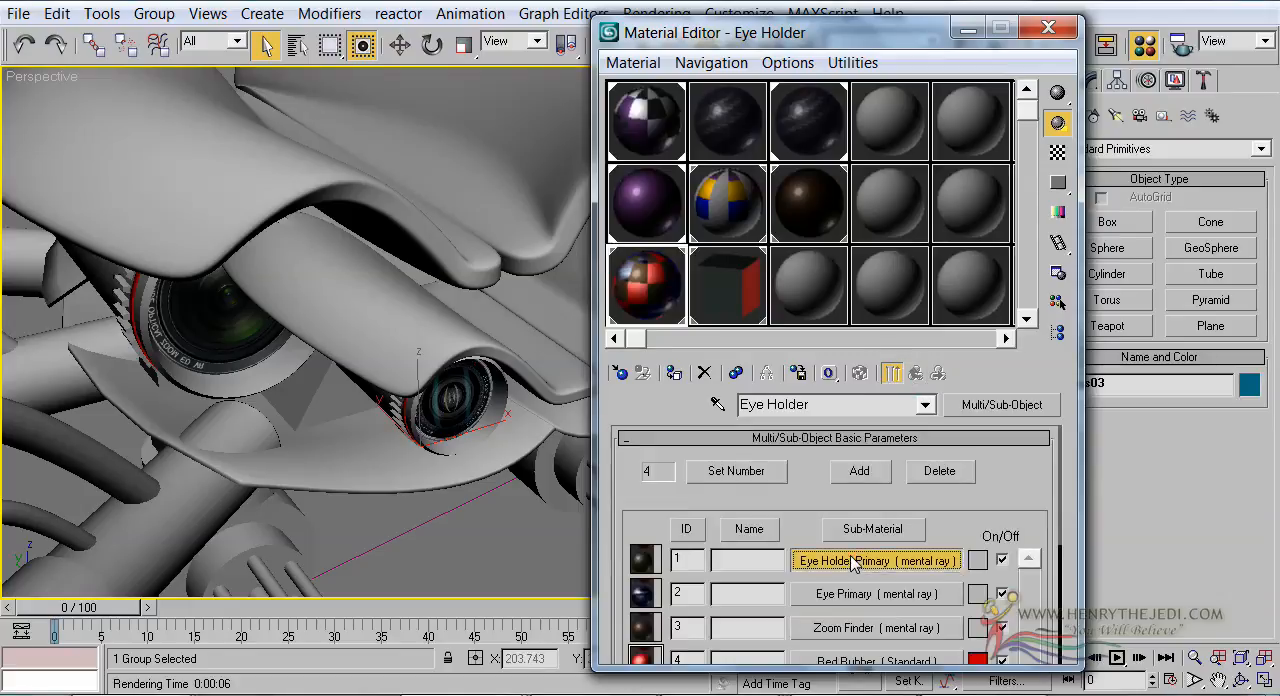
triple_click(860, 404)
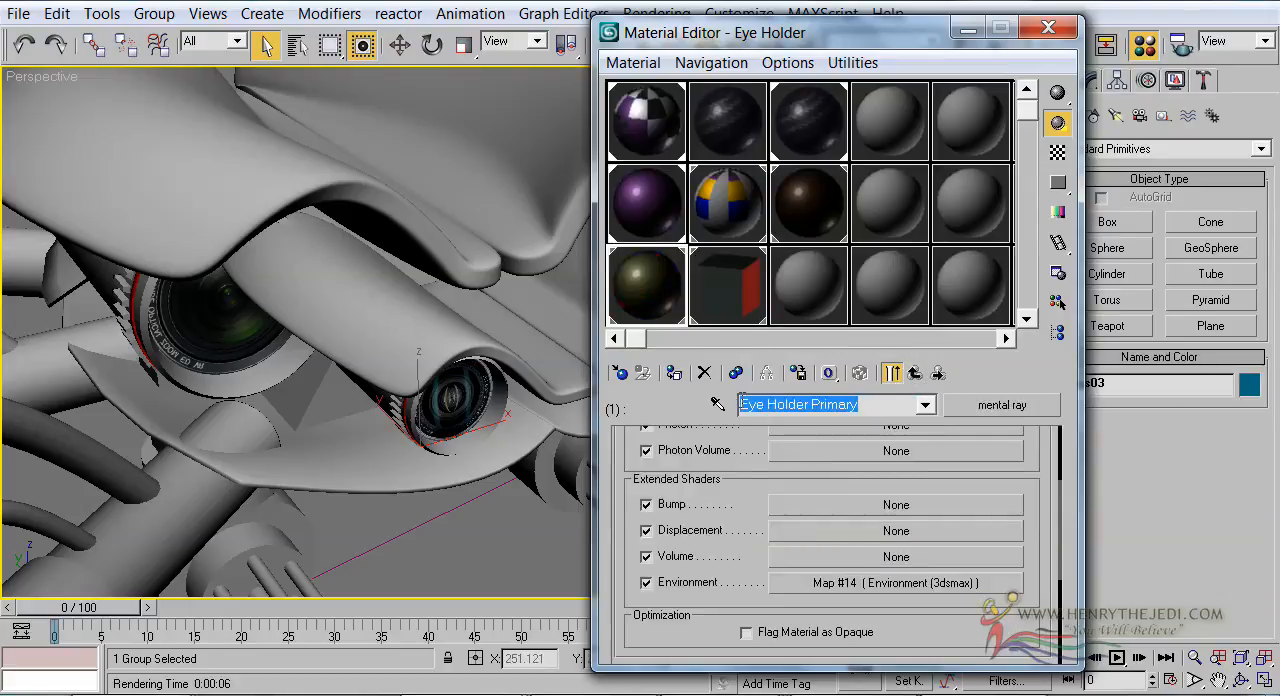
right_click(763, 405)
click(810, 173)
click(891, 372)
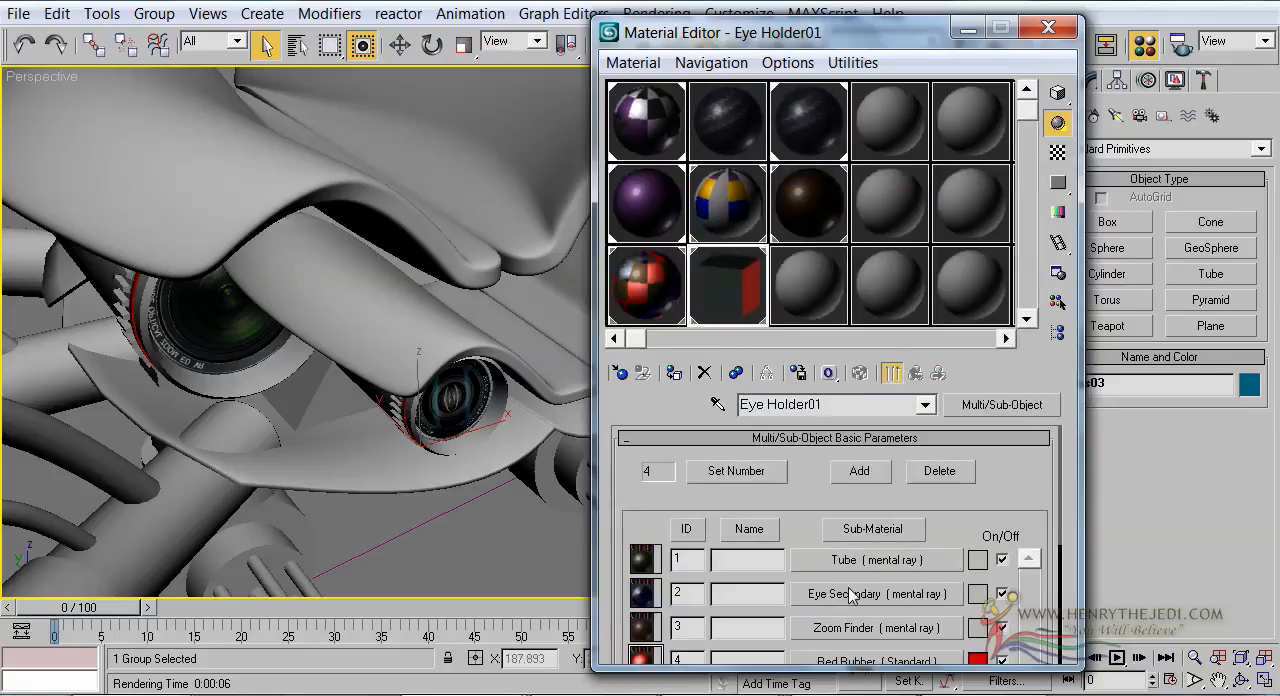
Rename Eye Holder01's first sub-material as Eye Holder Secondary
click(846, 566)
double_click(822, 408)
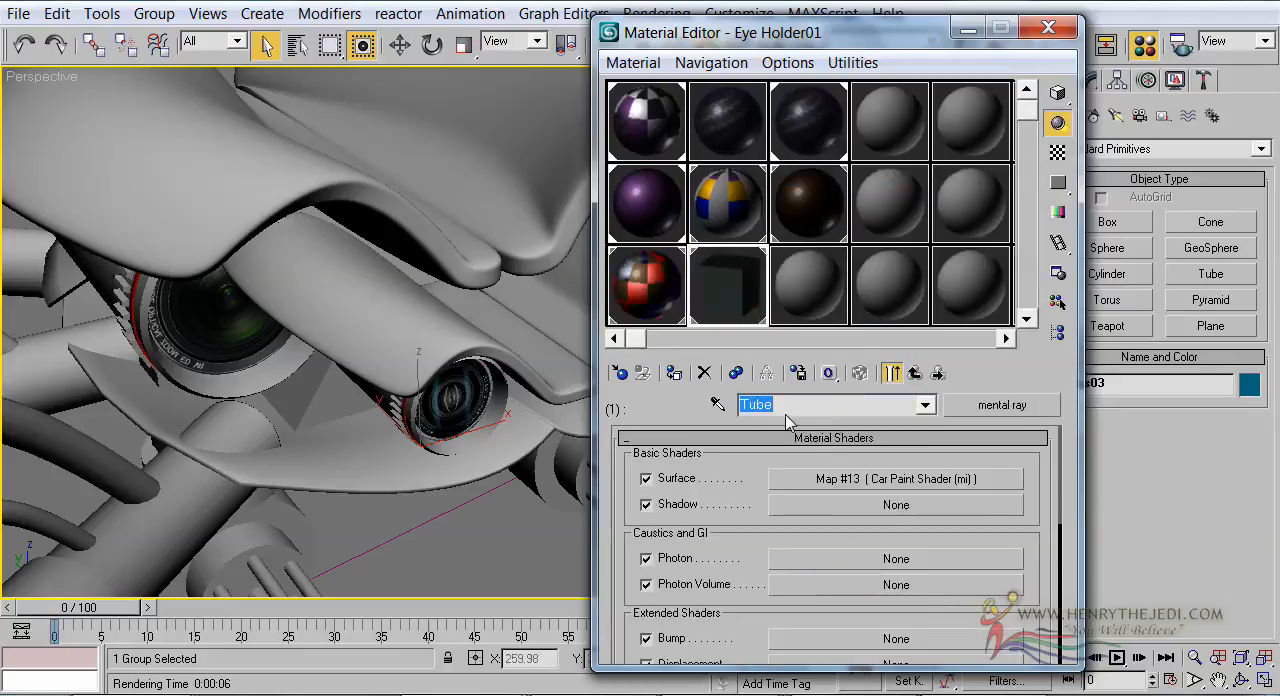
text(Eye Holder Primary)
text(o)
click(914, 373)
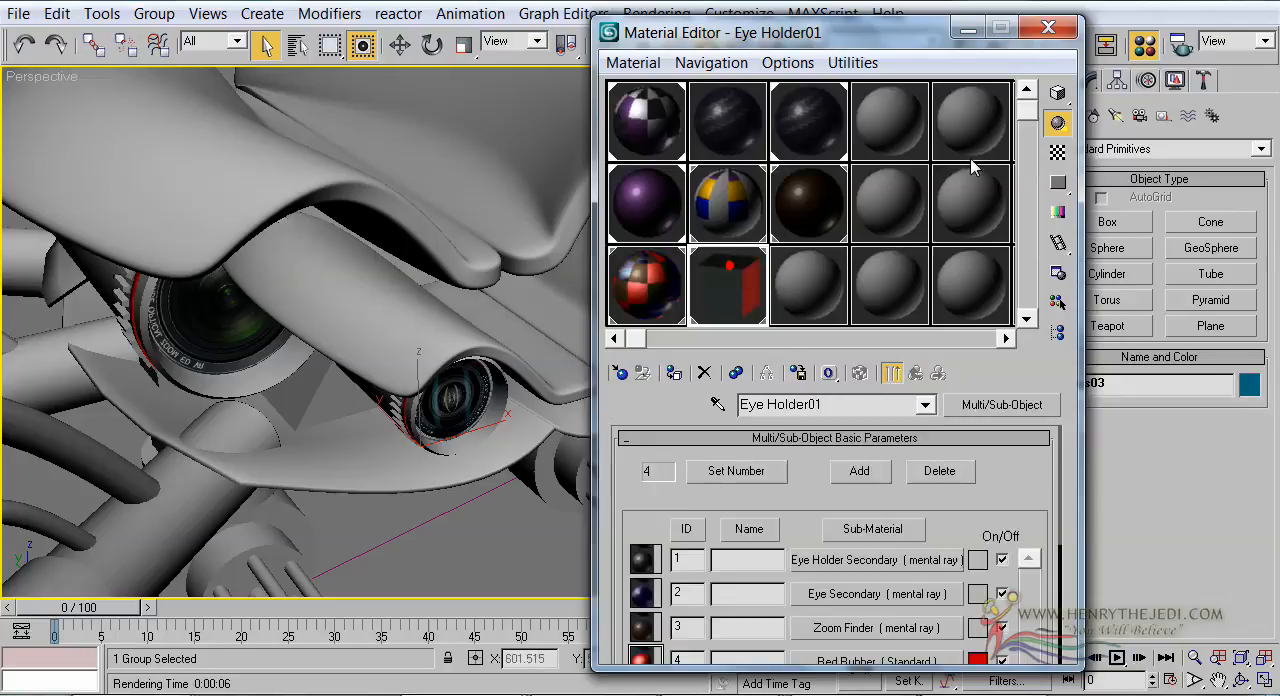
Change the sample preview shape of the Eye Holder01 material to a sphere
click(1058, 94)
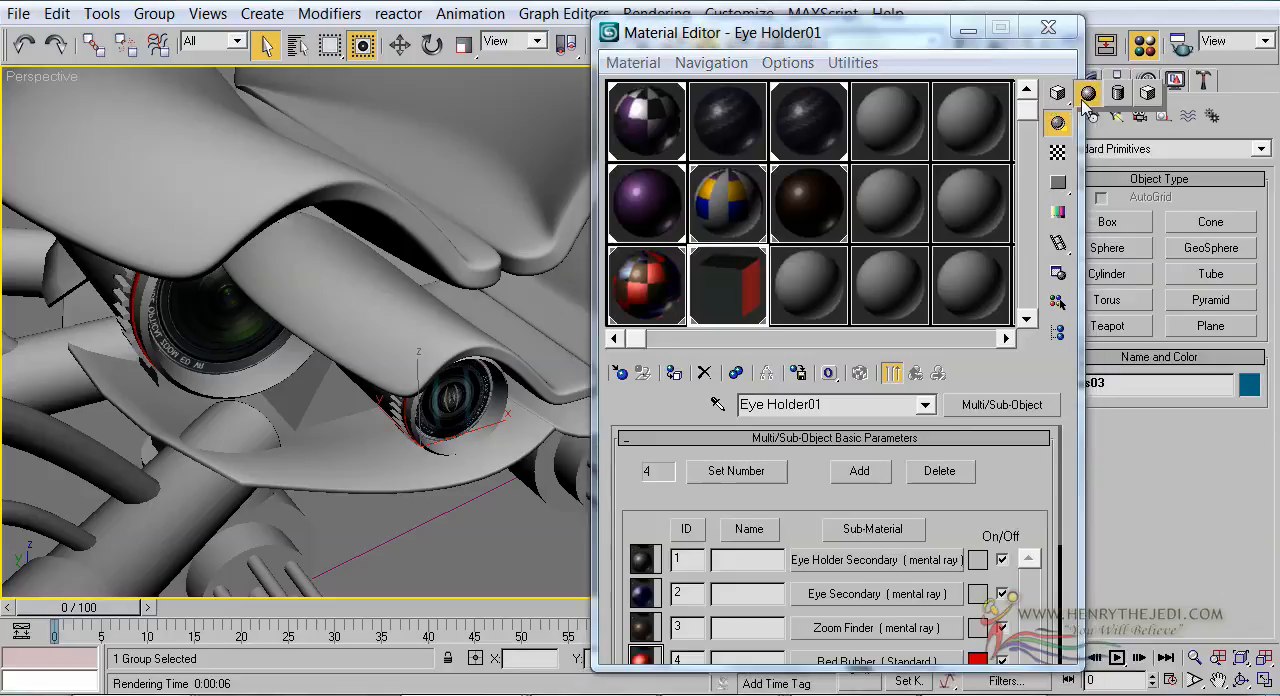
click(1087, 93)
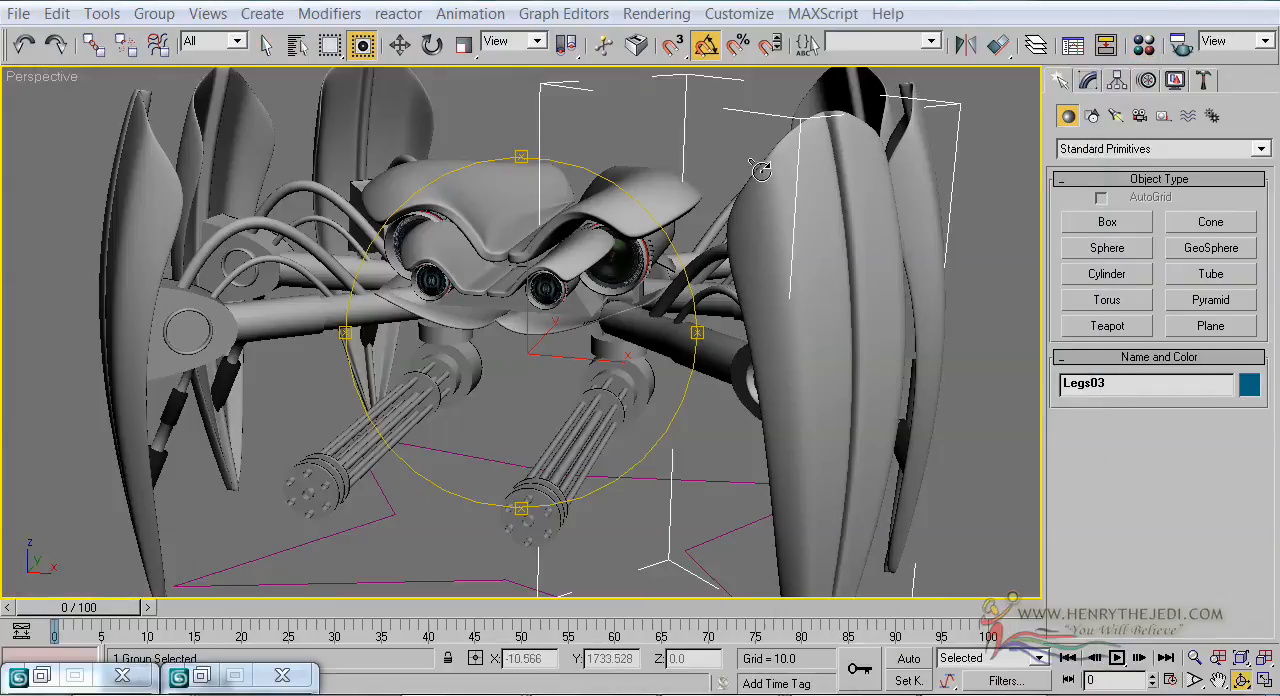
Open the Car Paint surface shader of the Machine Gun material at its diffuse coloring settings
click(1140, 50)
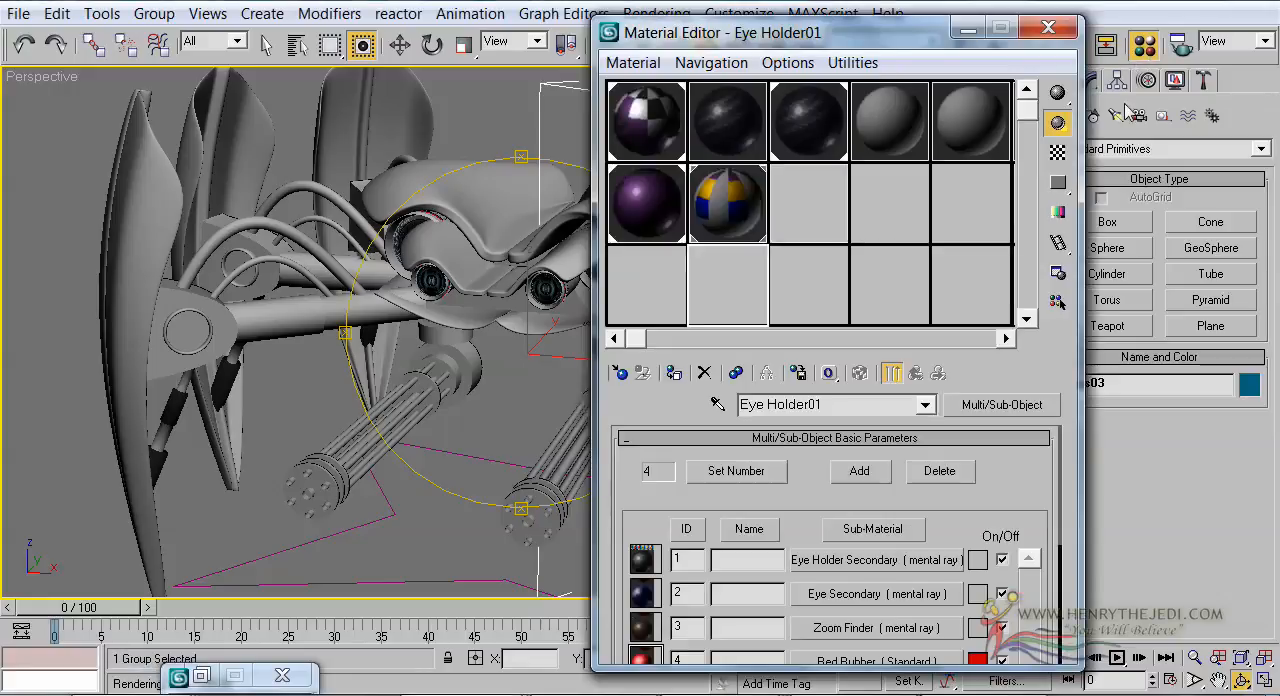
click(841, 200)
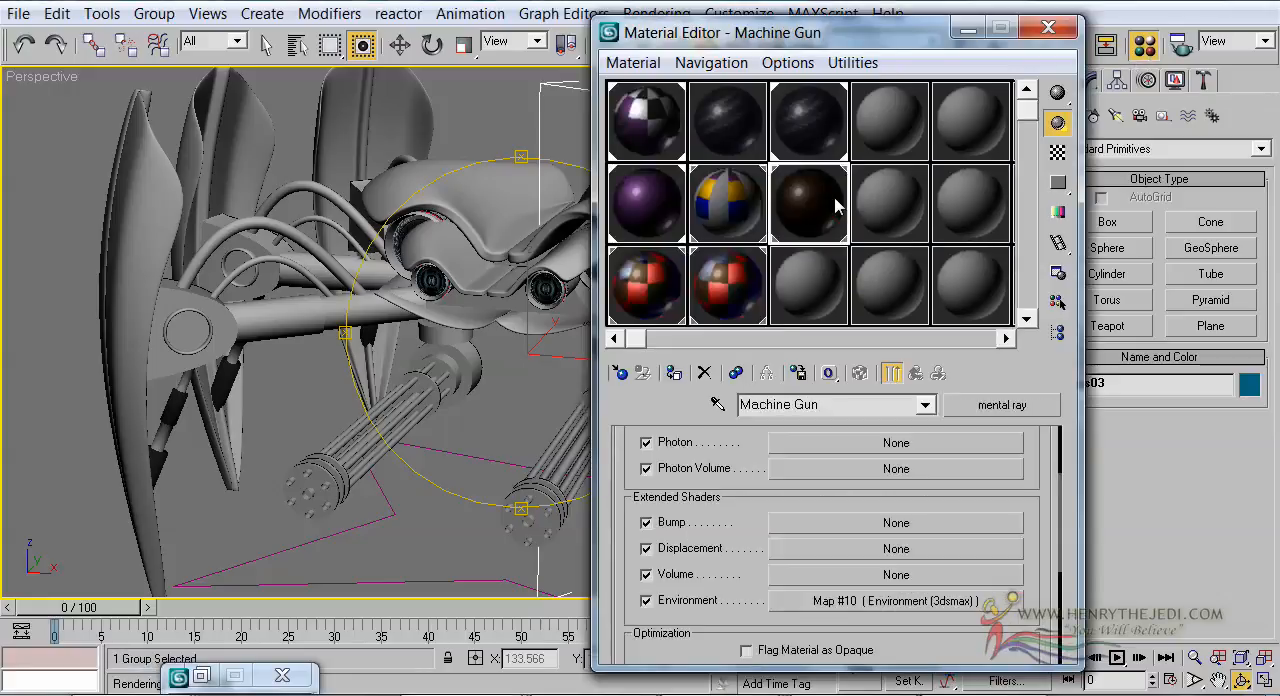
scroll(632, 458, up, 3)
click(940, 482)
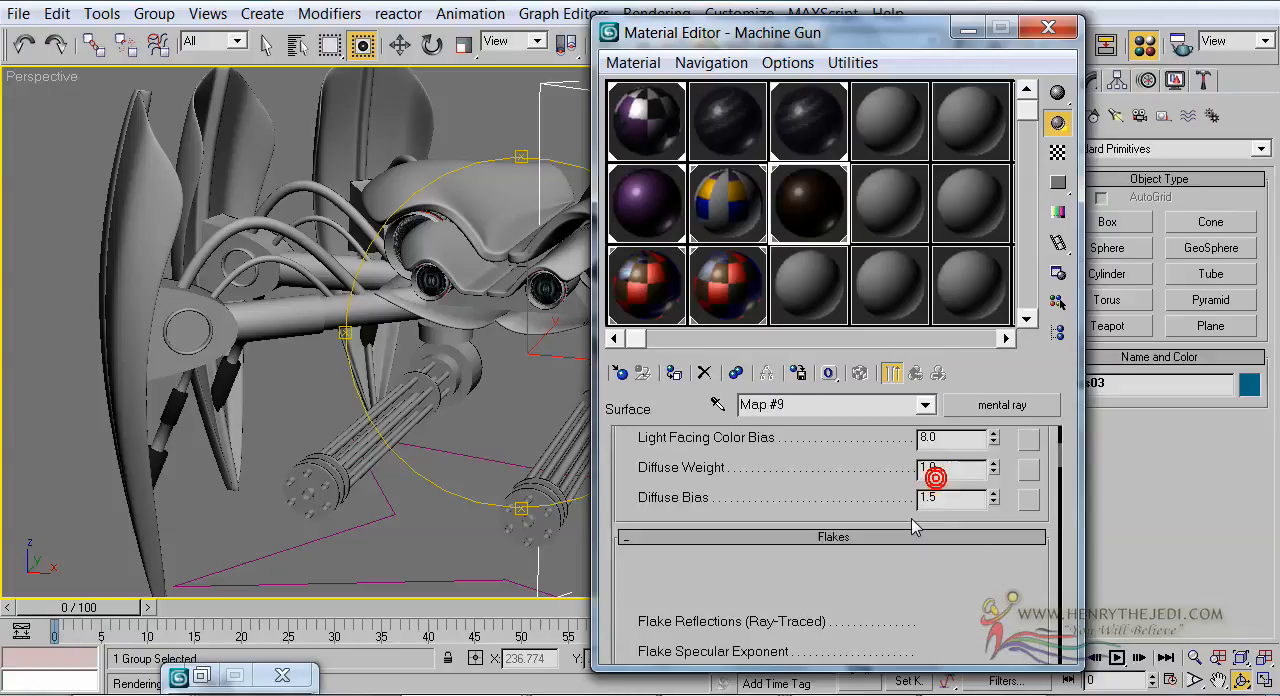
scroll(912, 457, up, 3)
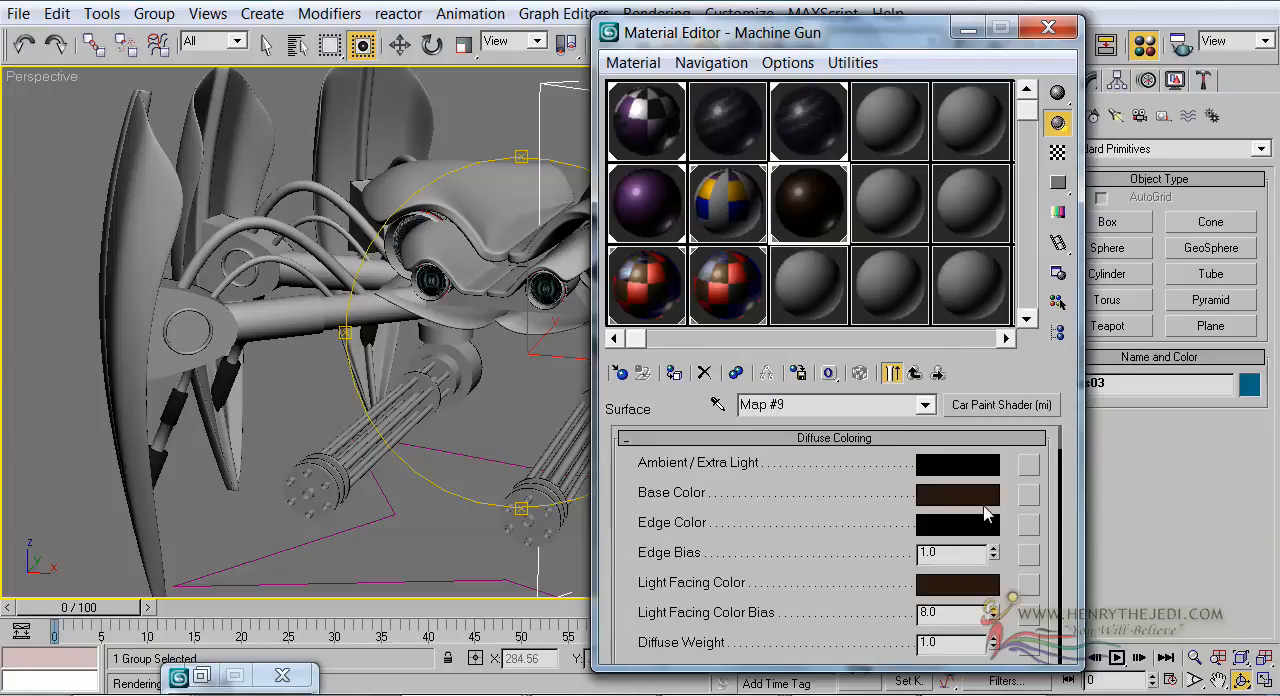
Set the Machine Gun shader's base color to Red 36, Green 28, Blue 25 and copy it to the light facing color
click(983, 505)
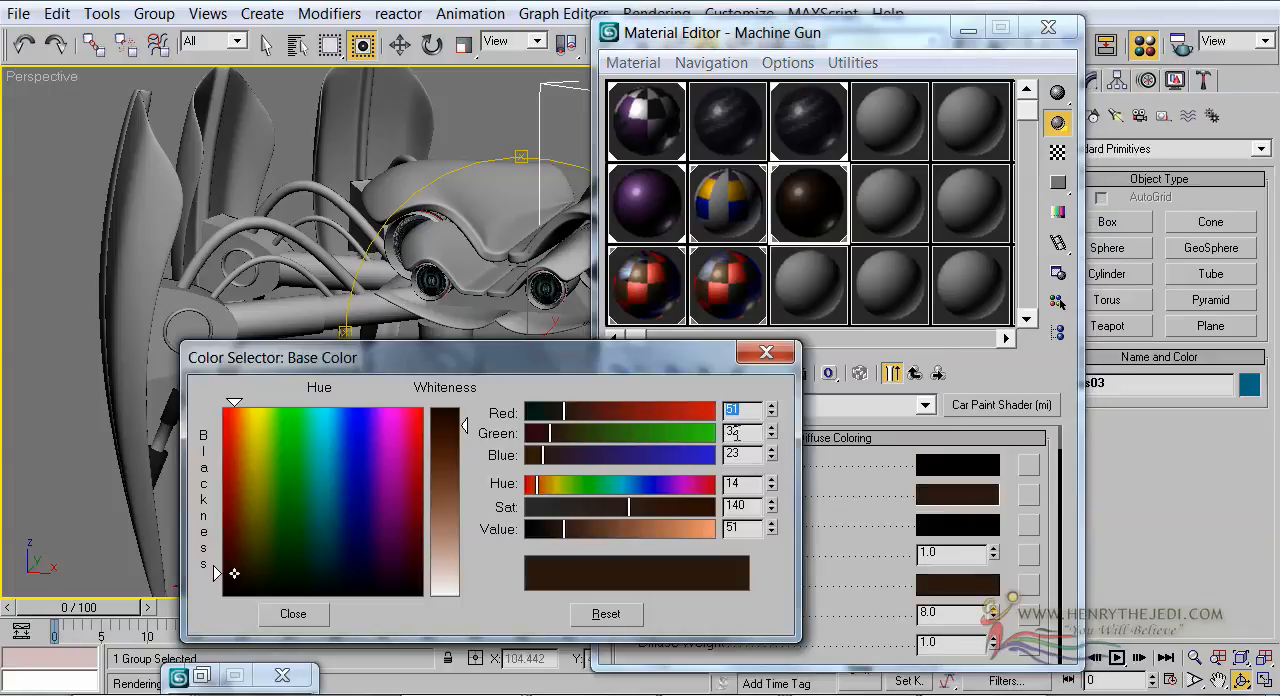
drag(714, 366, 699, 334)
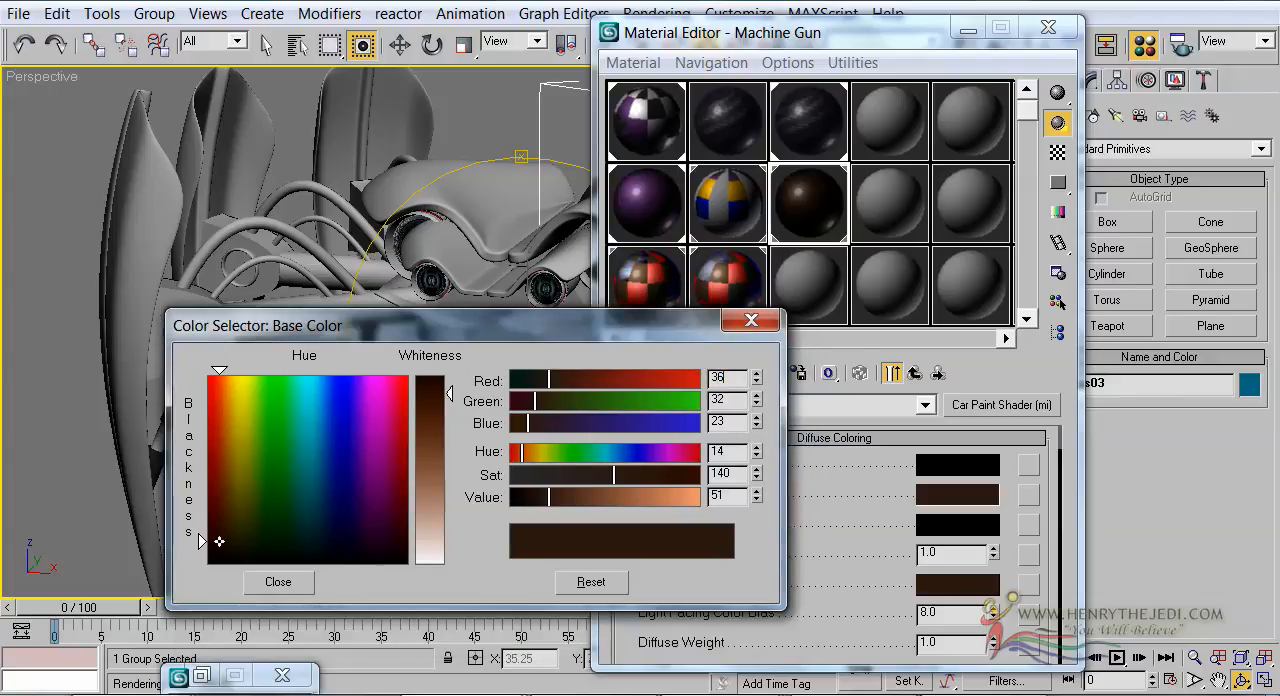
drag(740, 402, 716, 400)
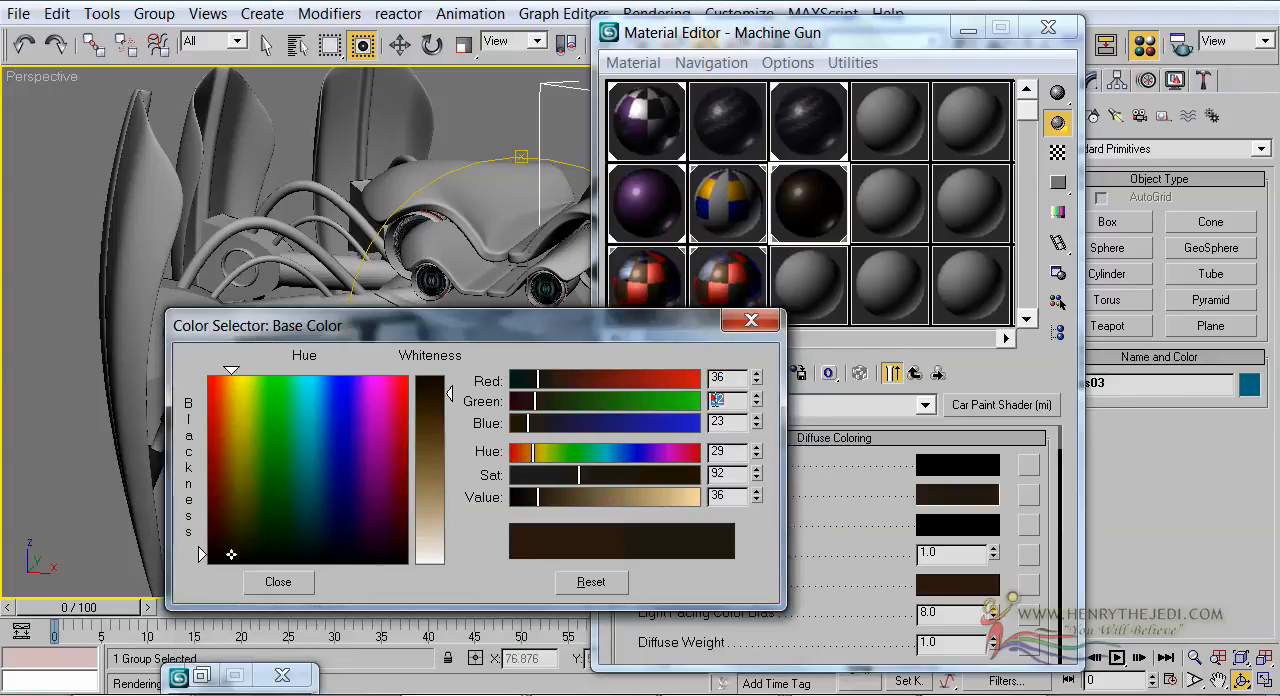
text(28)
key(Return)
double_click(727, 422)
text(25)
key(Return)
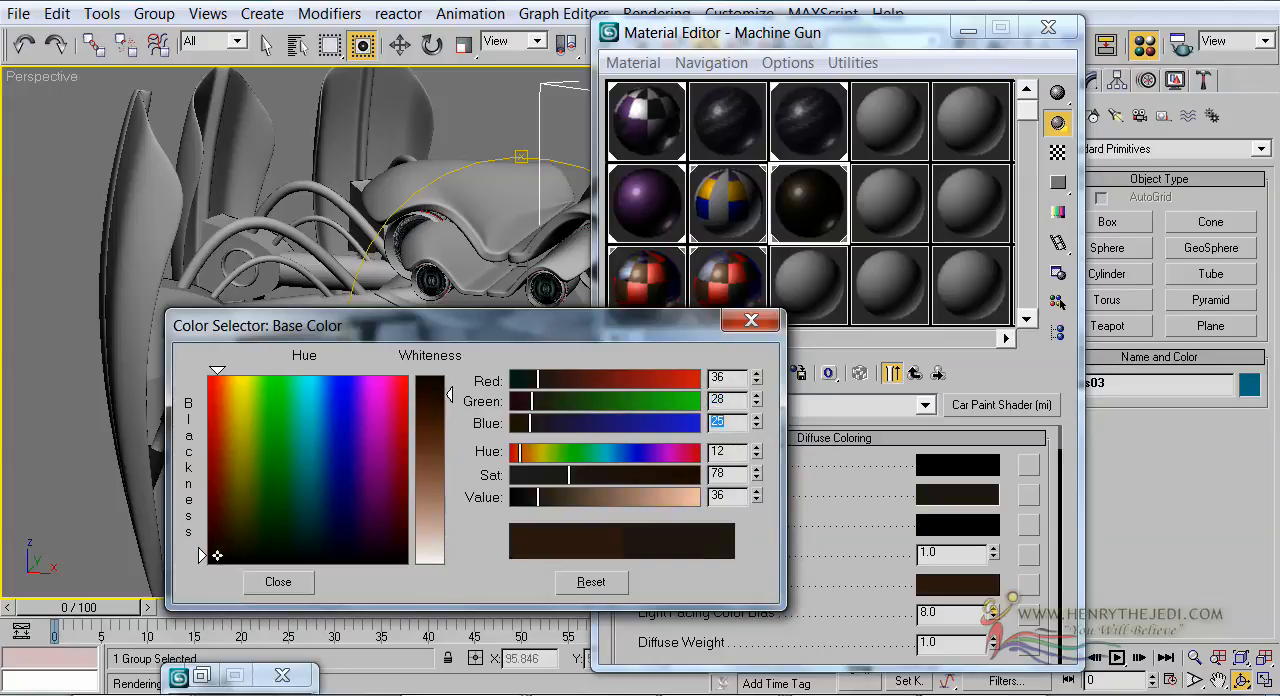
click(646, 328)
click(646, 326)
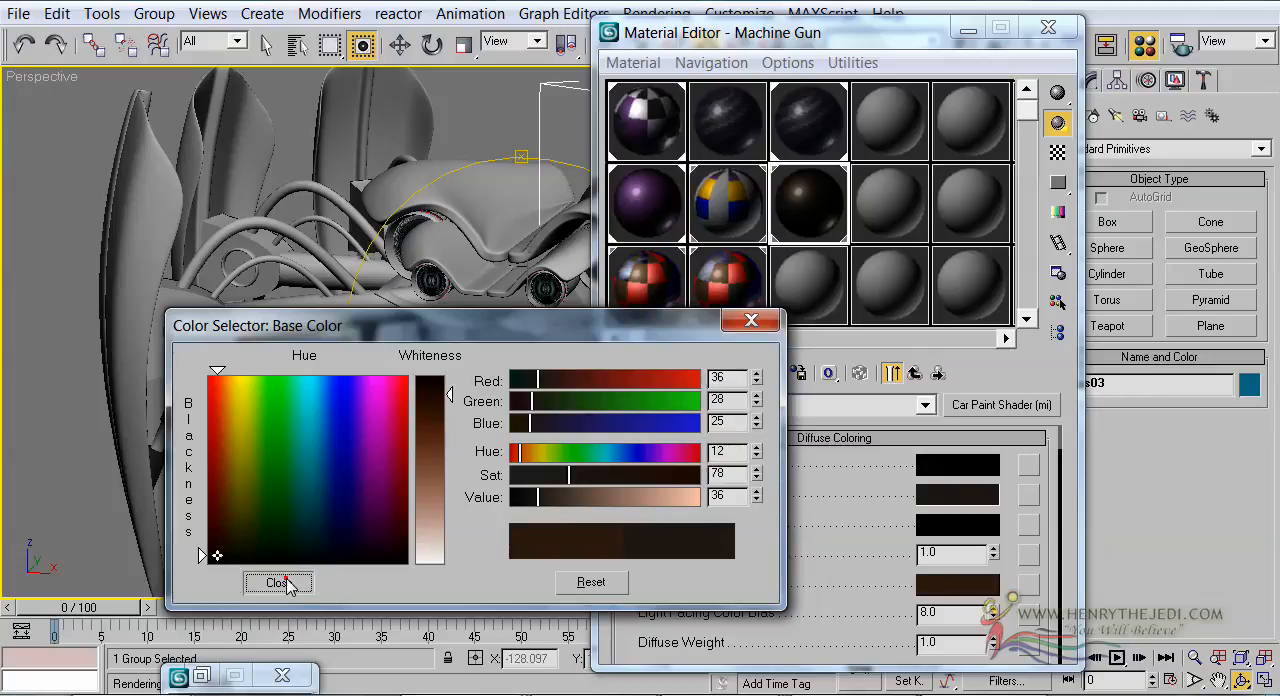
click(278, 582)
drag(955, 503, 968, 586)
click(824, 357)
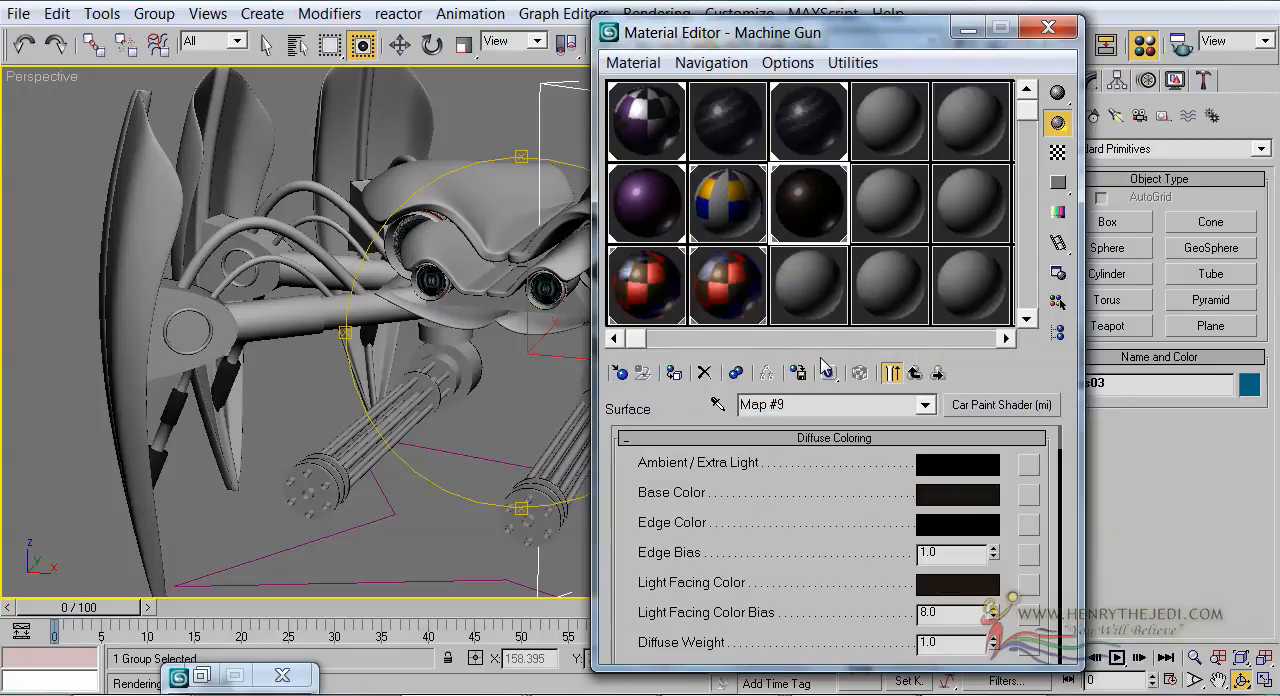
Enlarge the Carbon Fibre material's sample and set the RGB Offset of its base color bitmap to -0.07
click(742, 146)
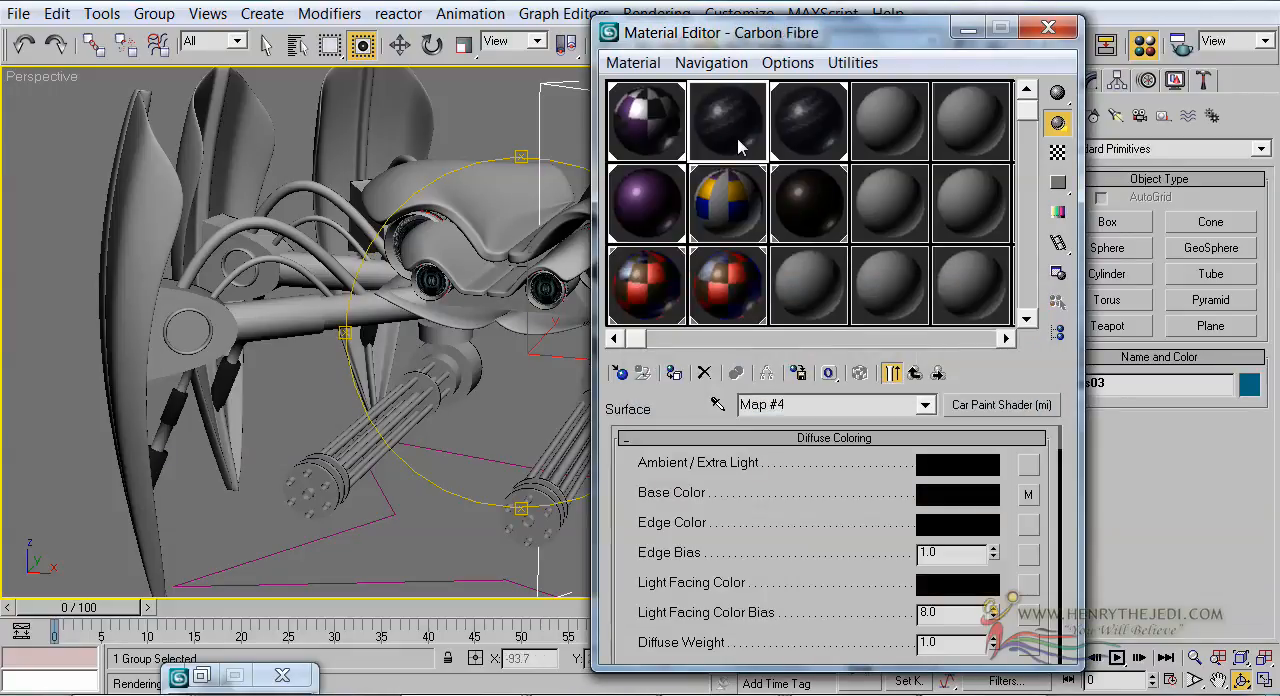
click(916, 374)
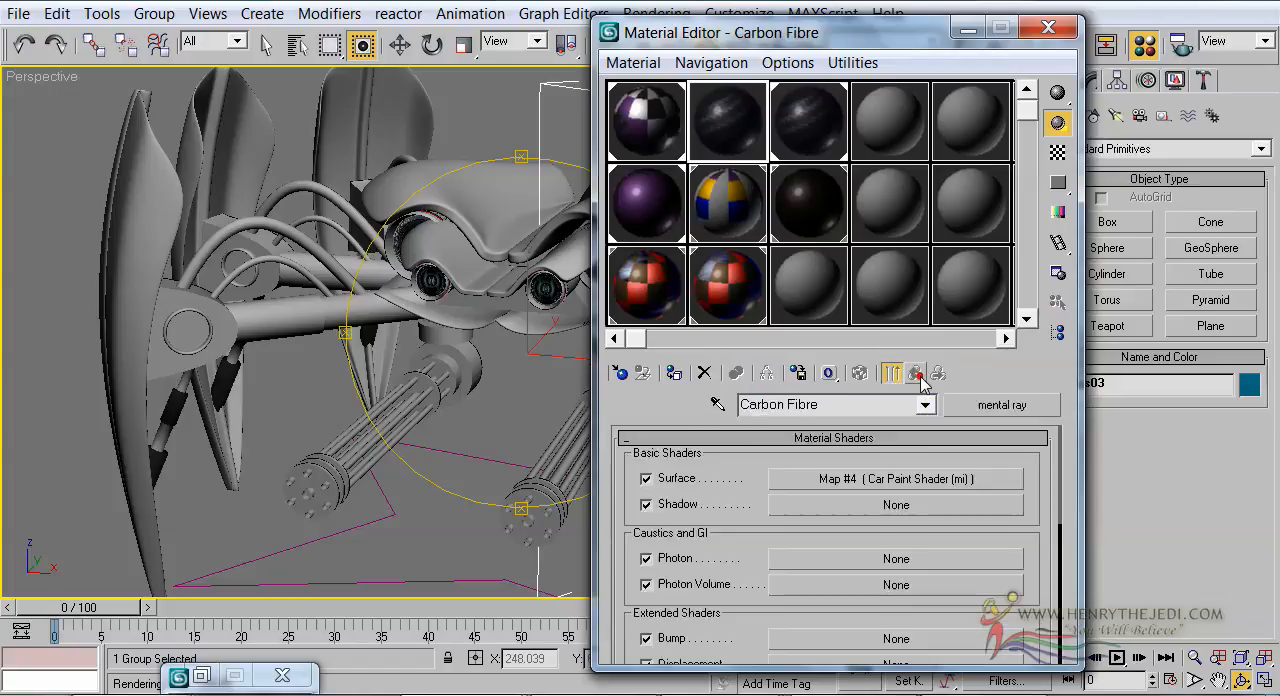
click(897, 480)
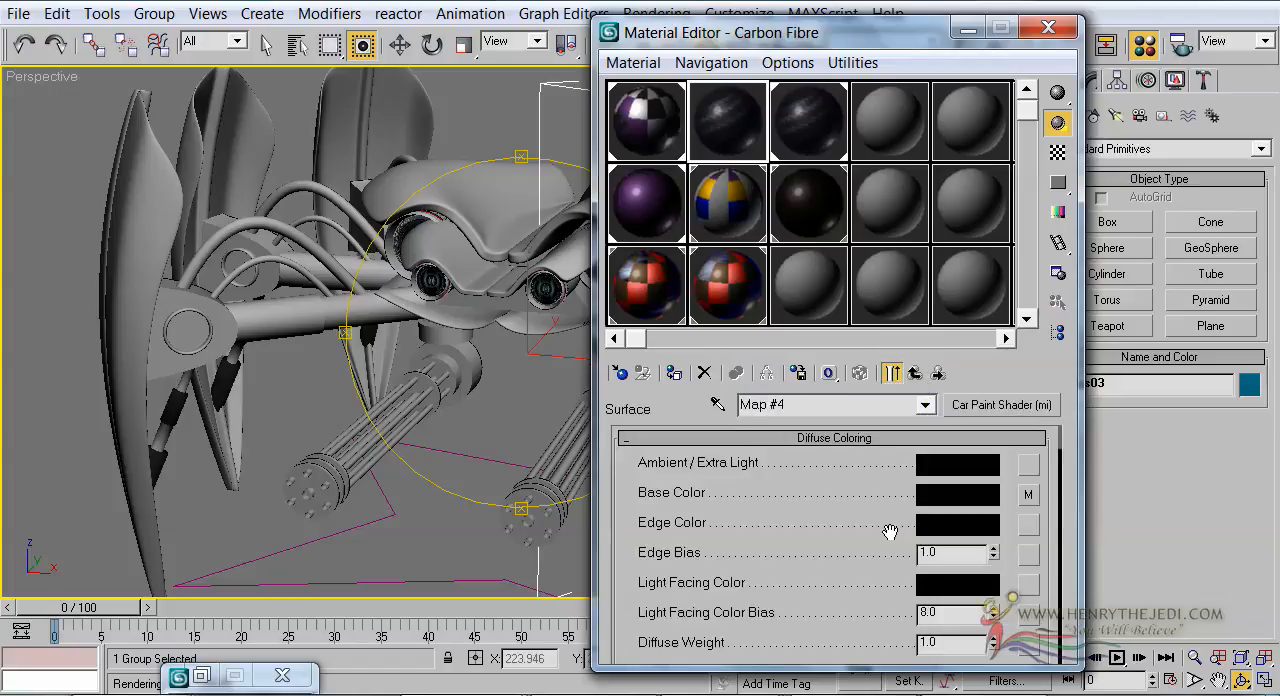
click(1028, 494)
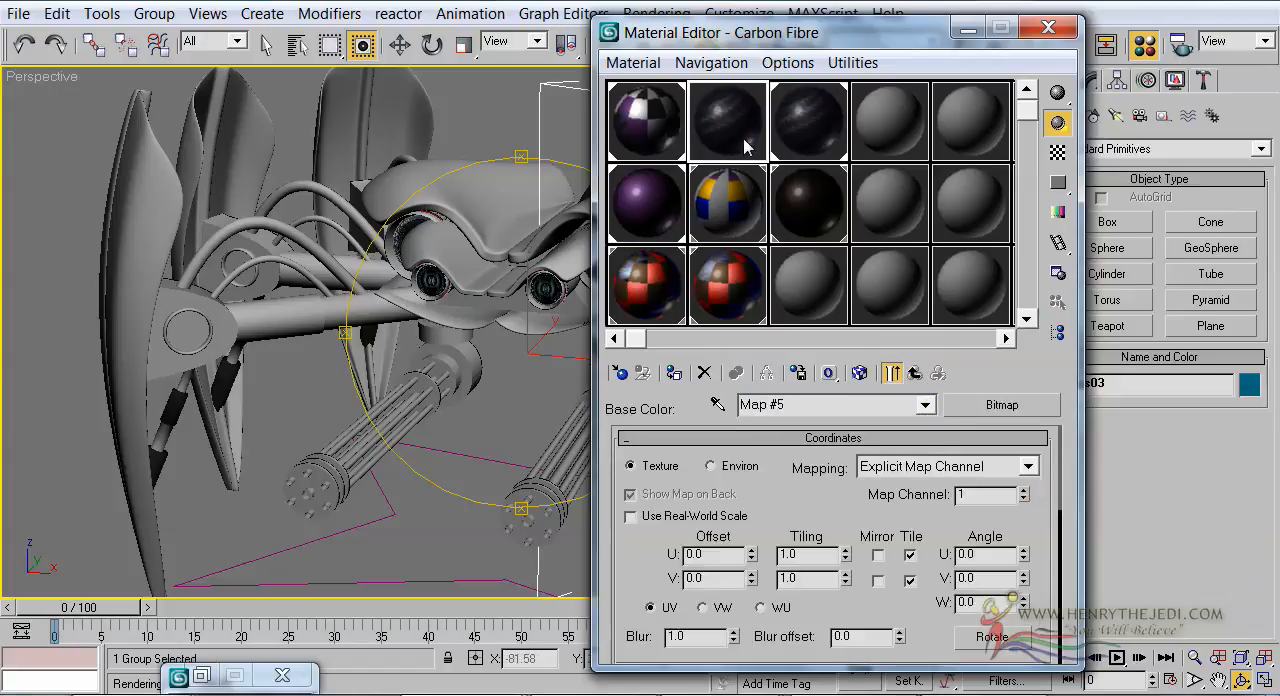
double_click(742, 146)
scroll(660, 557, down, 10)
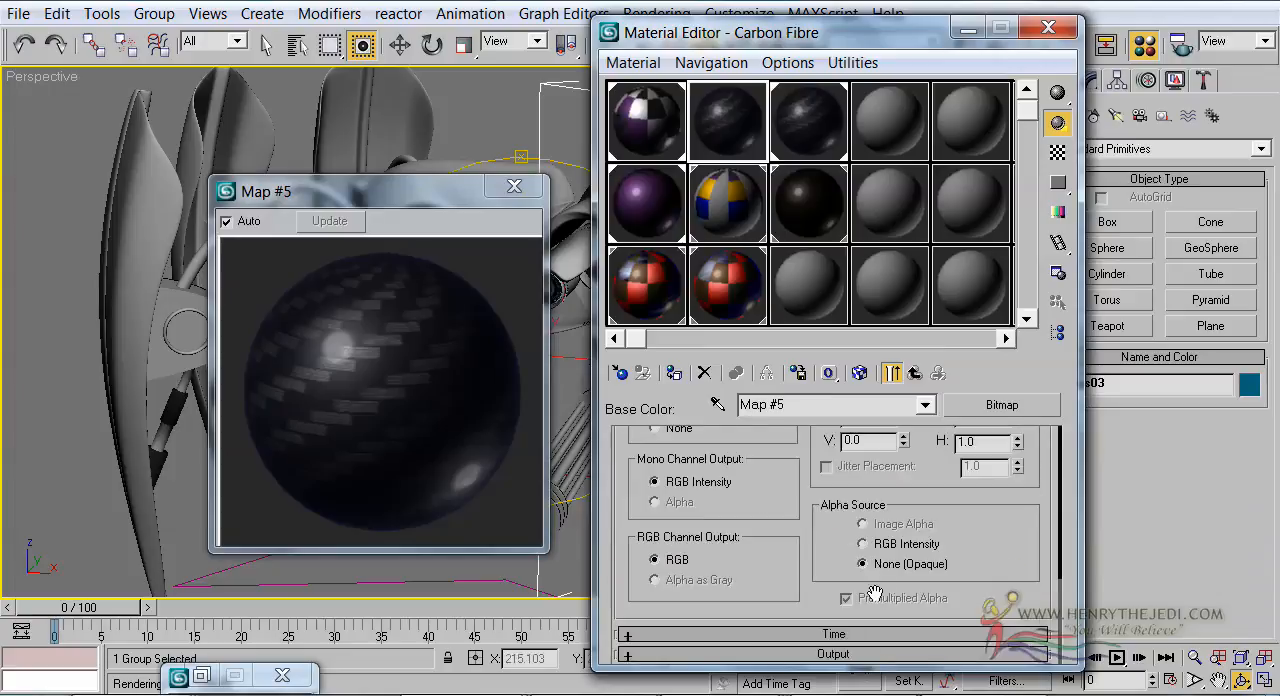
click(878, 656)
mouse_move(1016, 497)
mouse_down()
mouse_move(1015, 508)
mouse_move(1016, 493)
mouse_up()
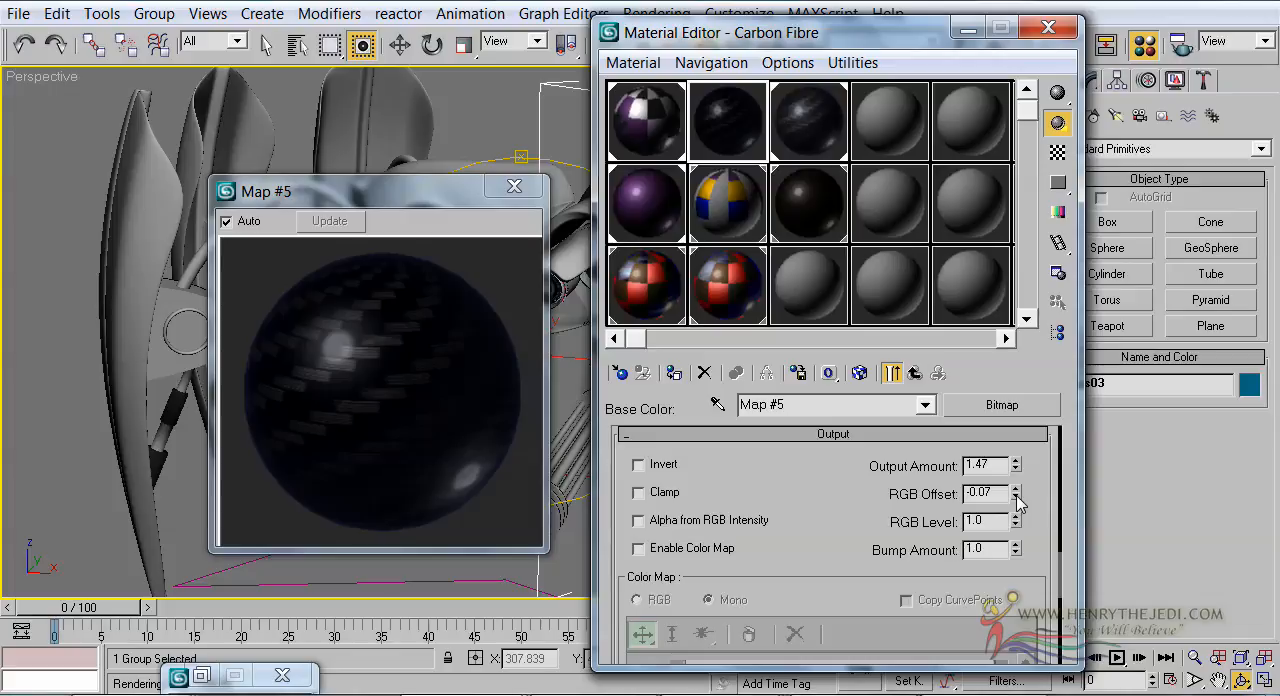
Render the perspective view and examine the darkened machine gun and carbon fibre materials on the spider robot
key(shift+q)
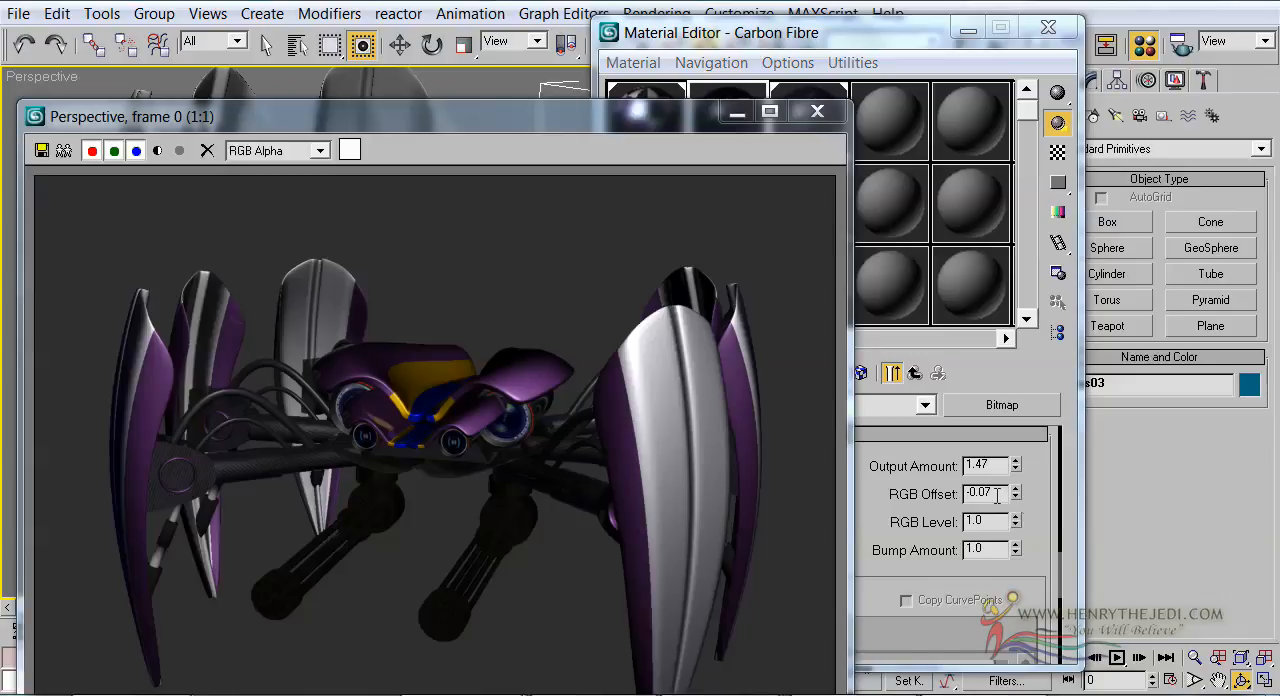
drag(494, 132, 503, 113)
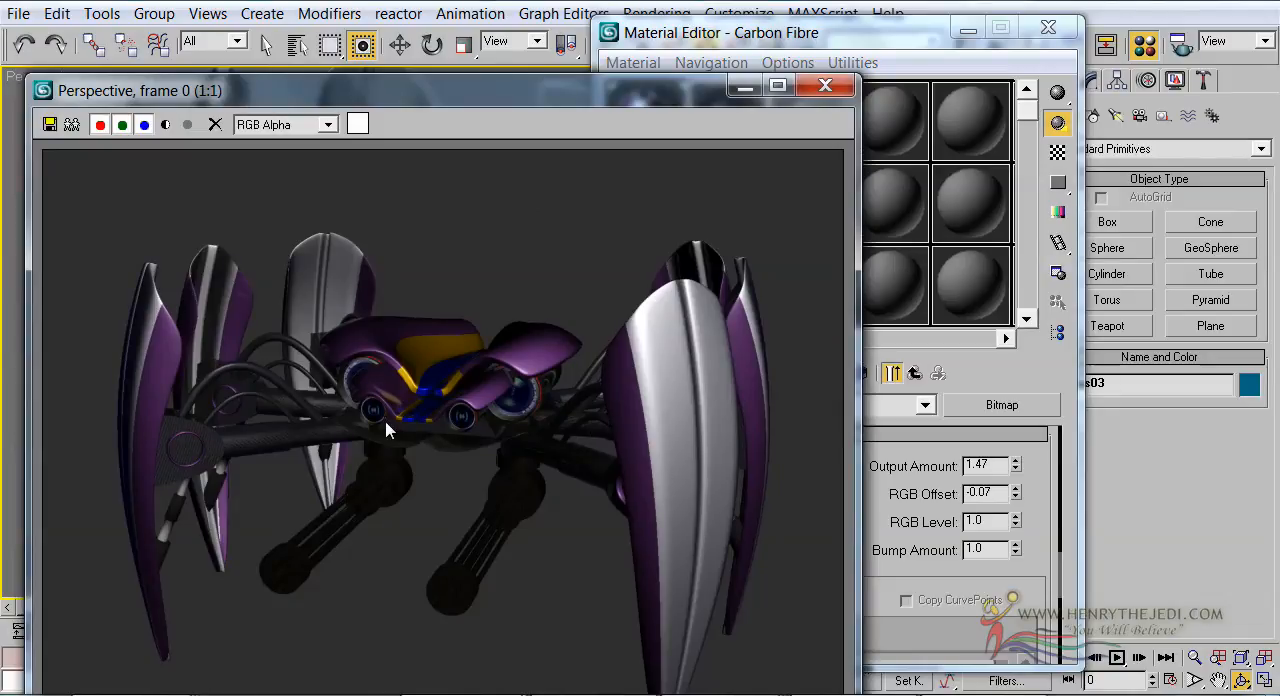
click(678, 383)
Change the base color of the Style Shader material's Car Paint shader to dark green
click(900, 32)
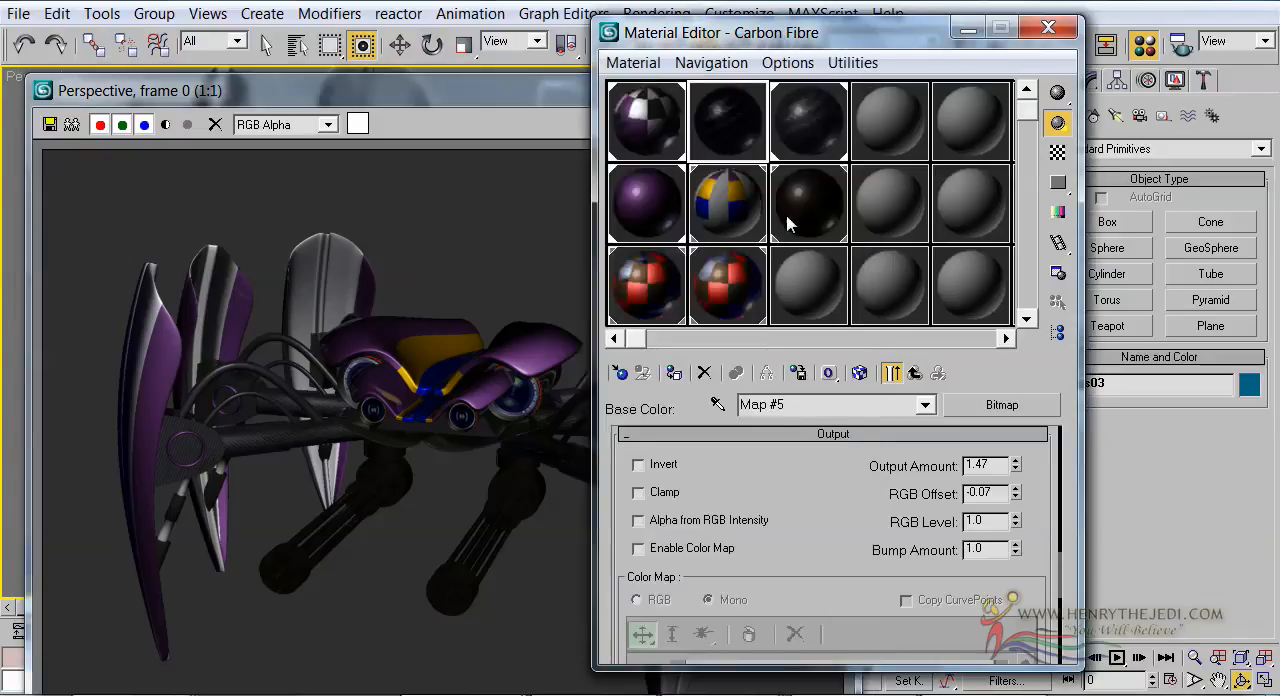
click(645, 232)
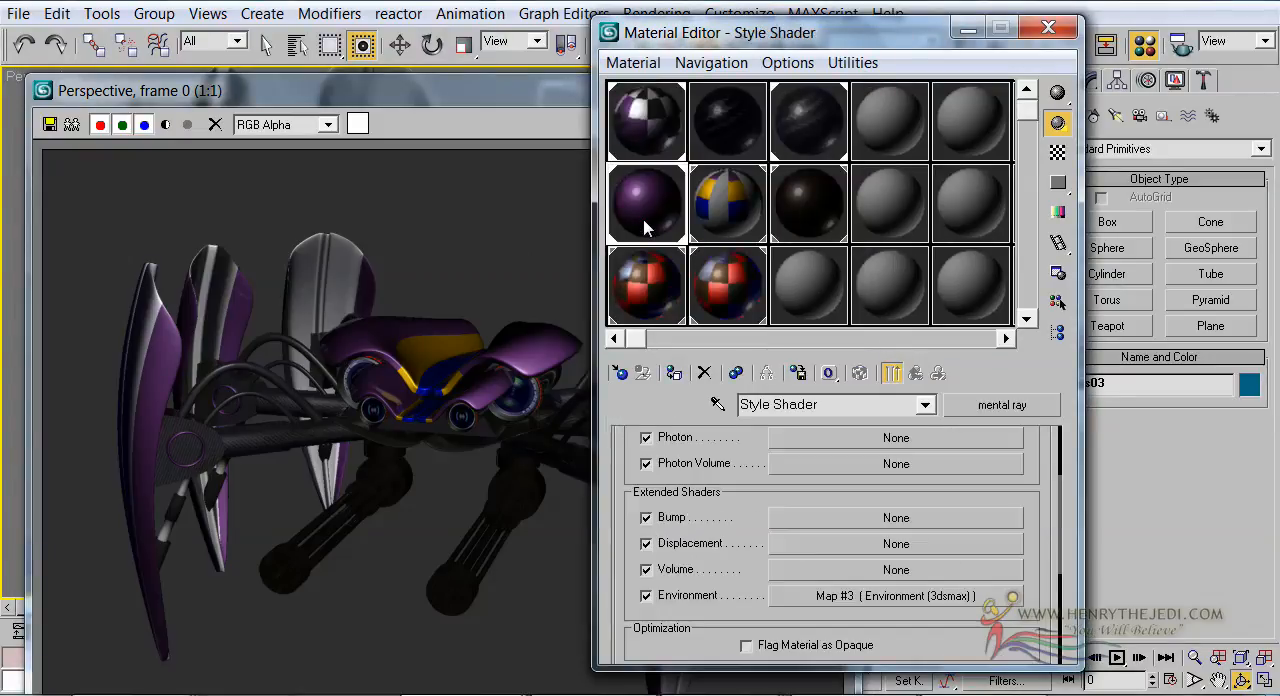
drag(624, 478, 628, 600)
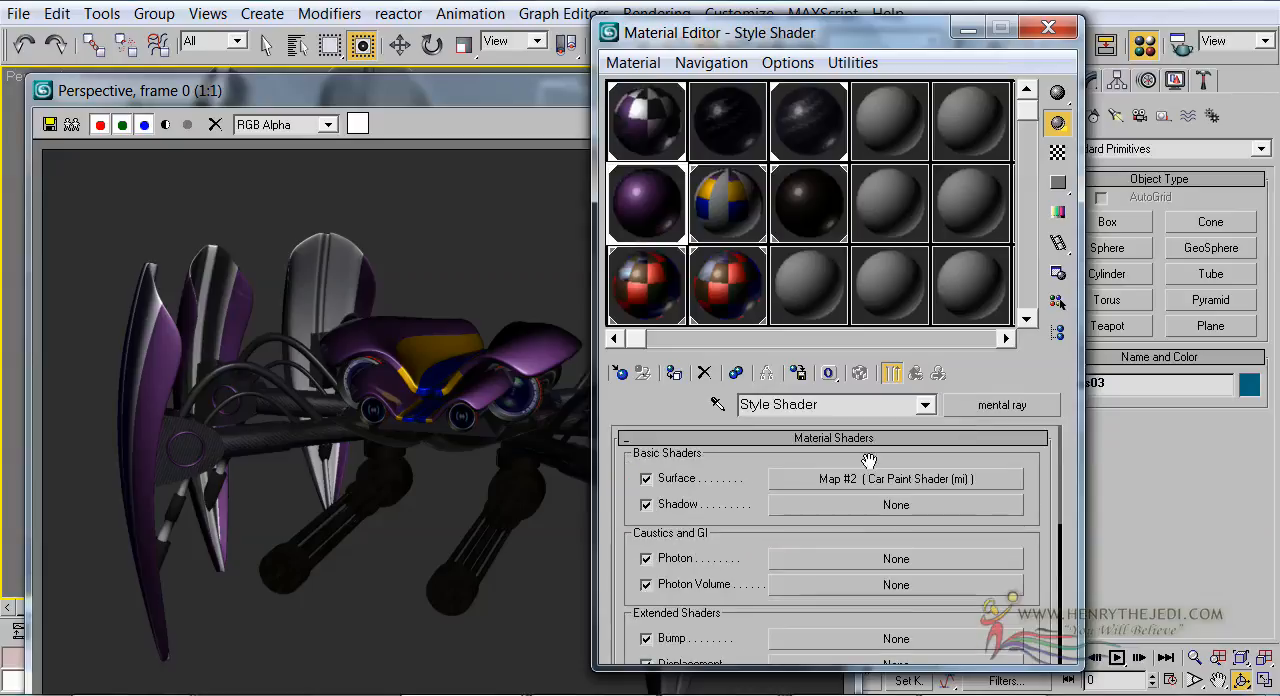
click(852, 479)
drag(884, 480, 883, 547)
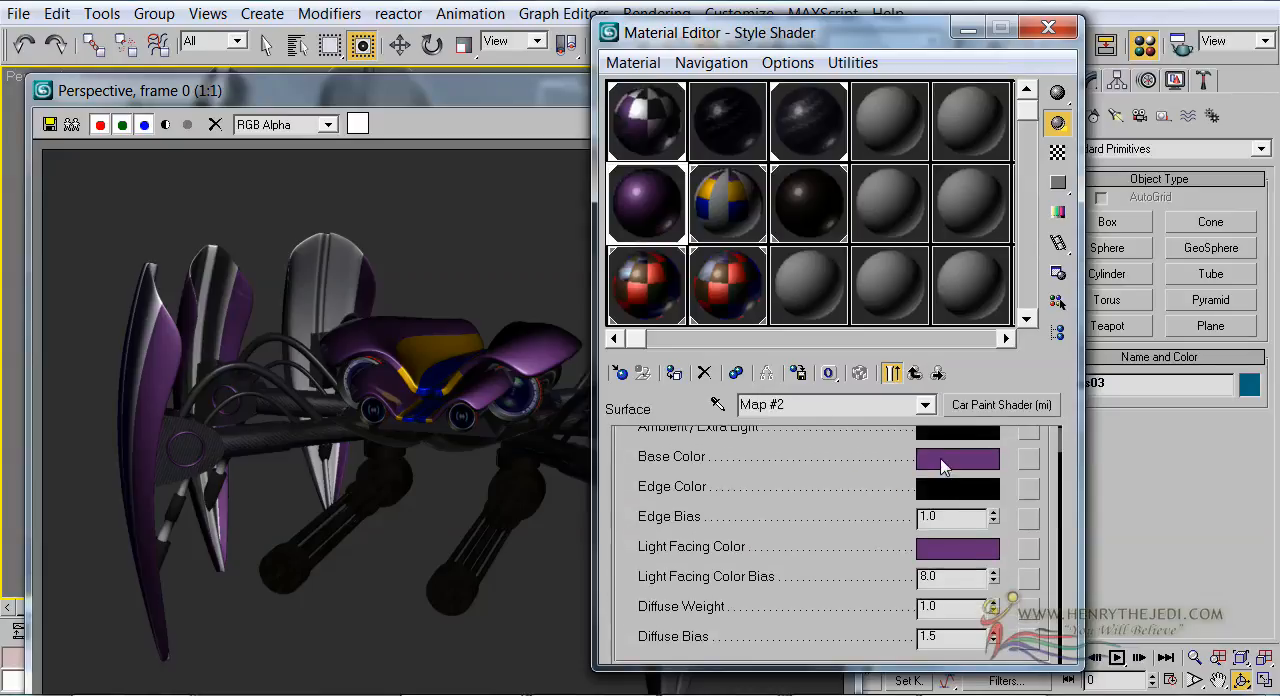
click(944, 467)
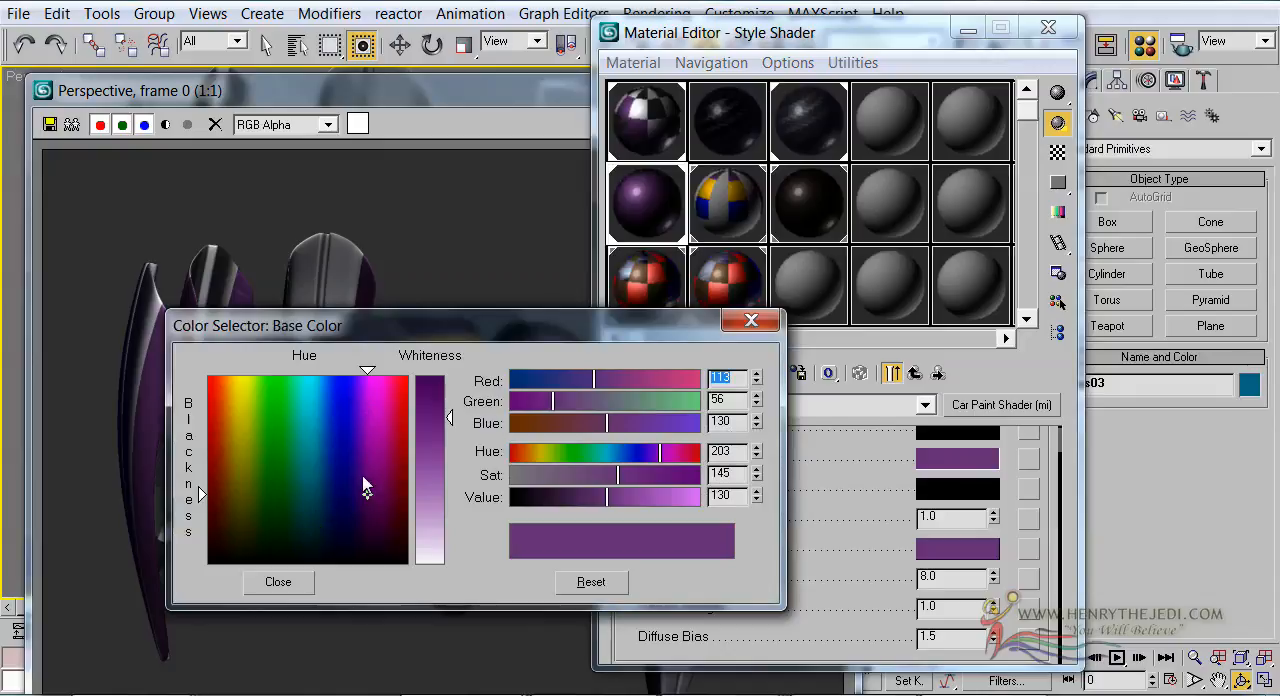
drag(365, 483, 270, 503)
drag(435, 398, 436, 392)
click(298, 588)
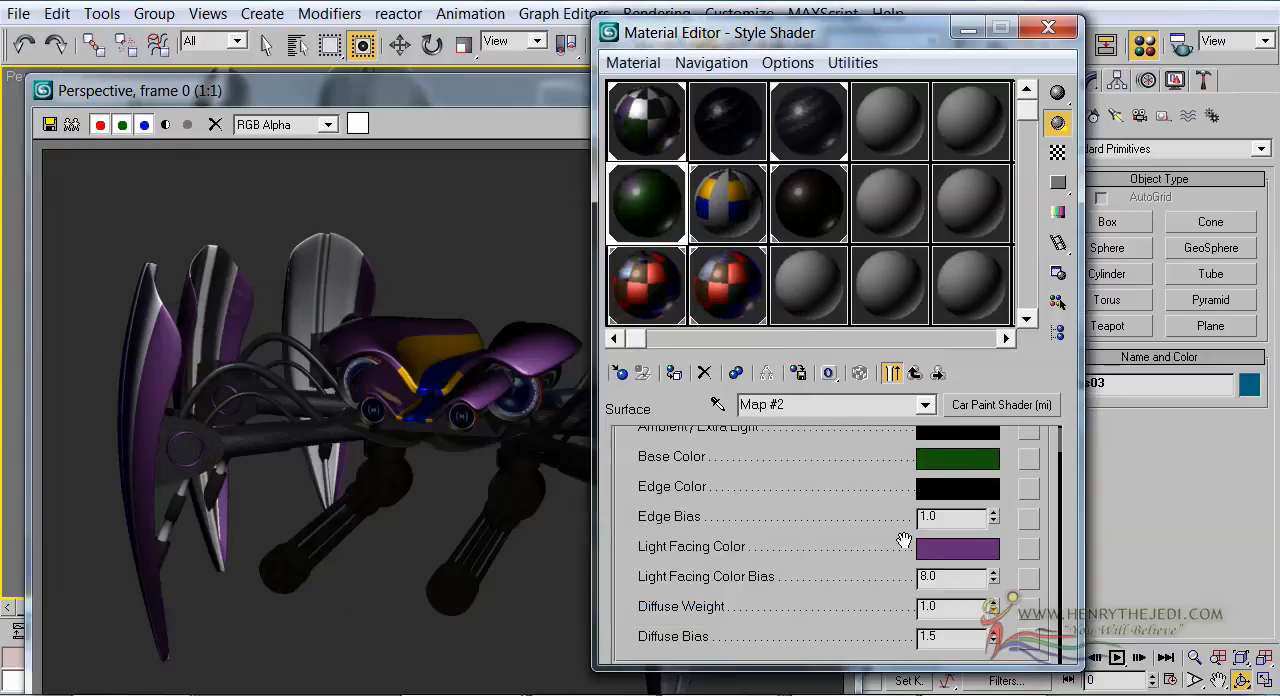
Copy the Style Shader's green base color to its light facing color
drag(938, 470, 955, 550)
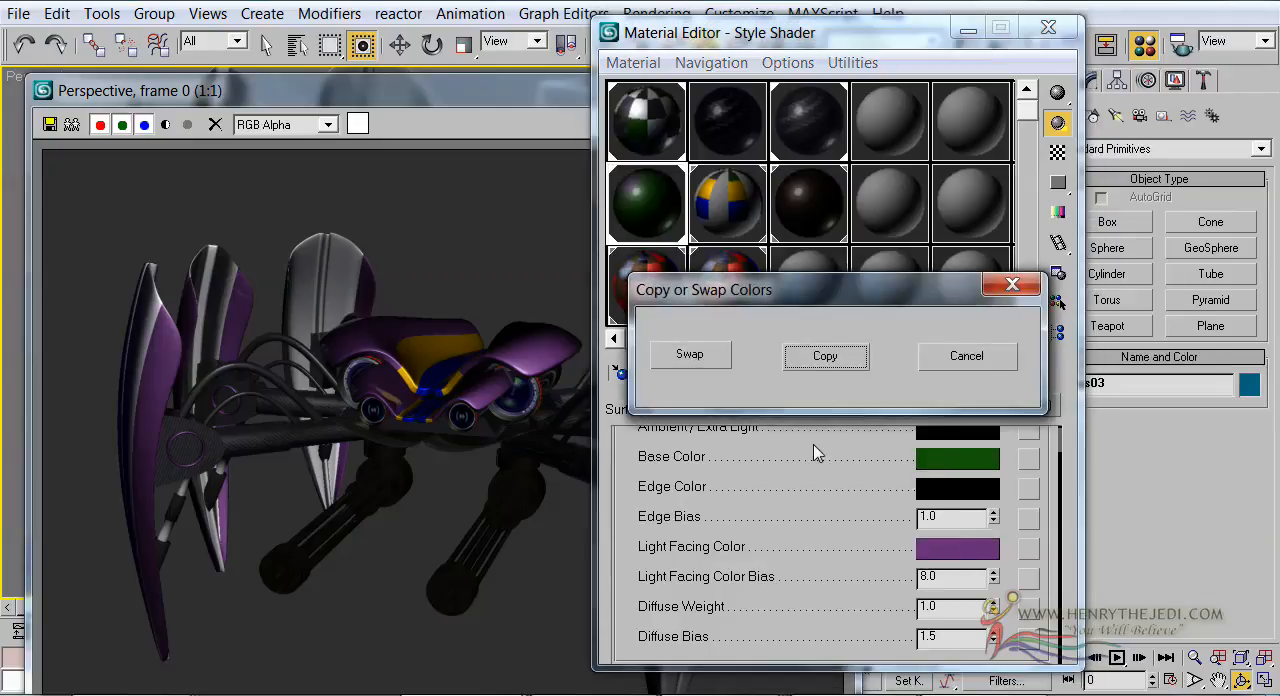
click(815, 364)
scroll(766, 475, down, 1)
scroll(766, 471, up, 2)
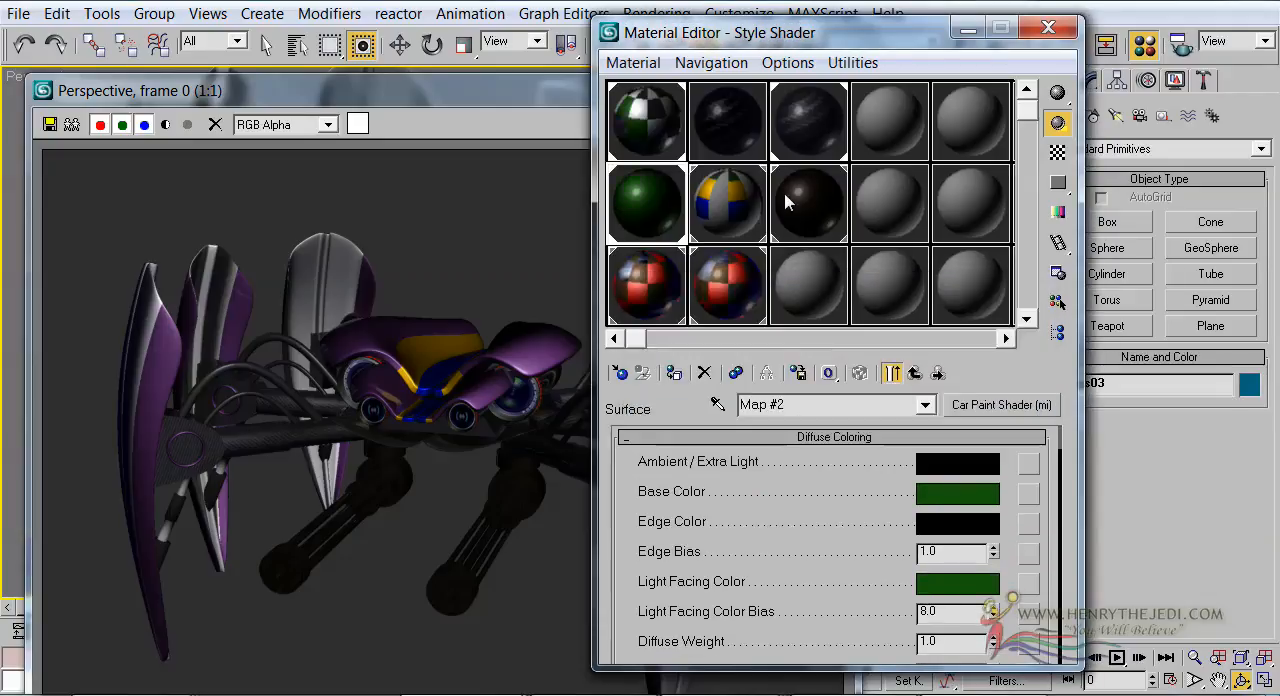
Set the environment background color to white and minimize the environment settings
drag(845, 46, 823, 162)
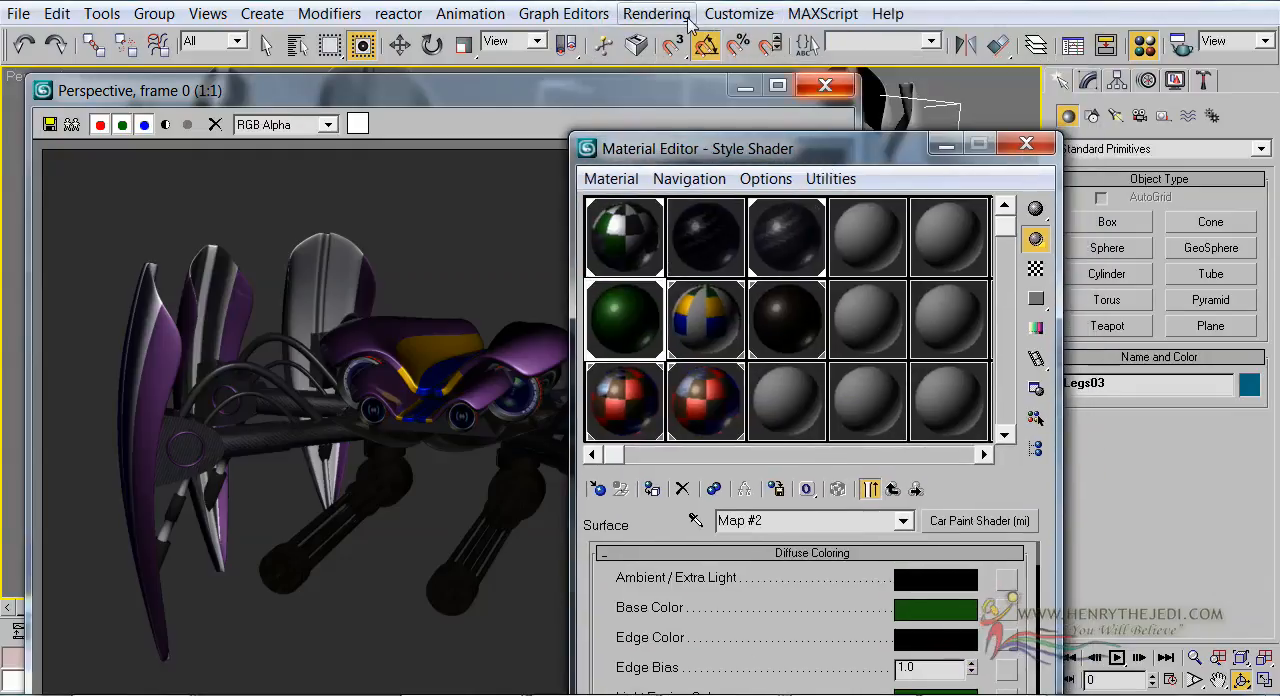
click(656, 13)
click(672, 66)
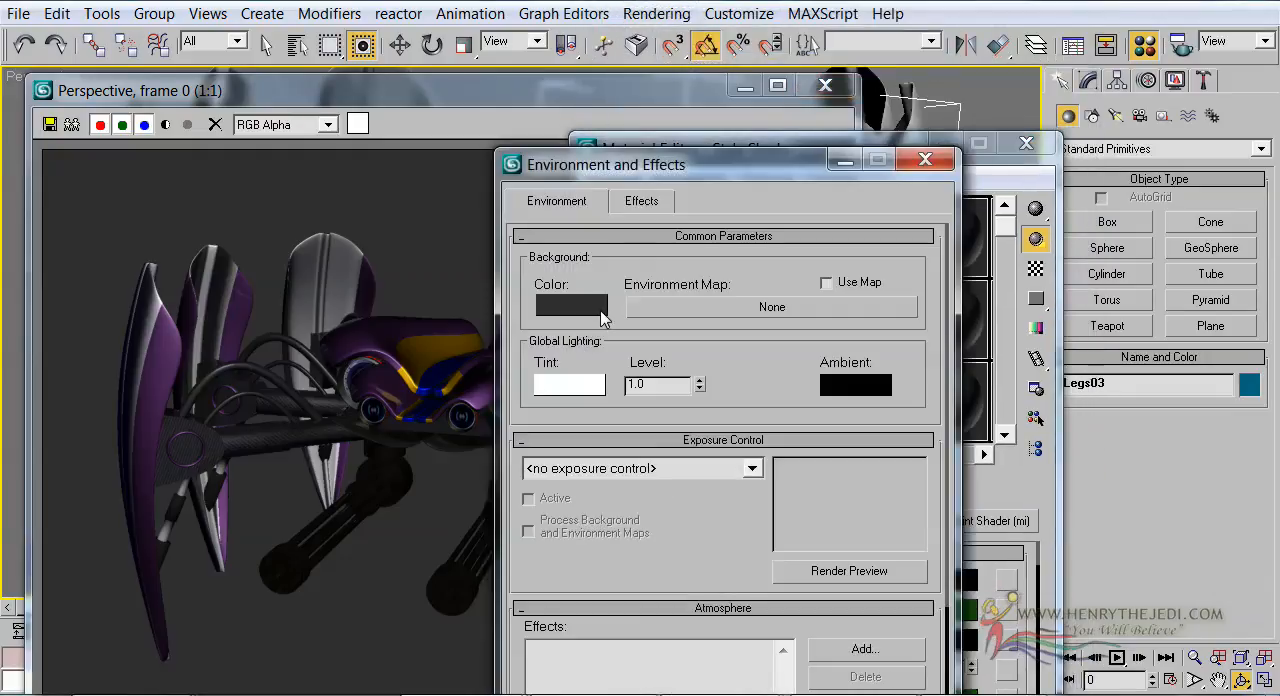
click(579, 313)
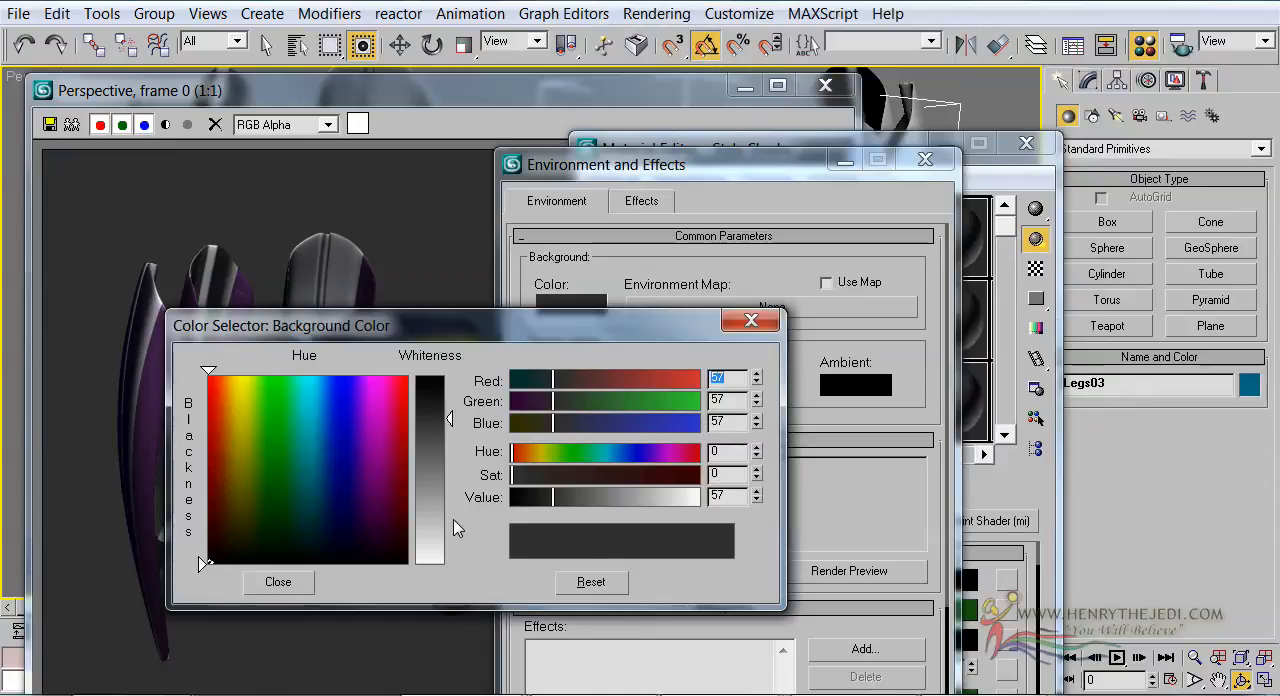
click(452, 518)
click(310, 590)
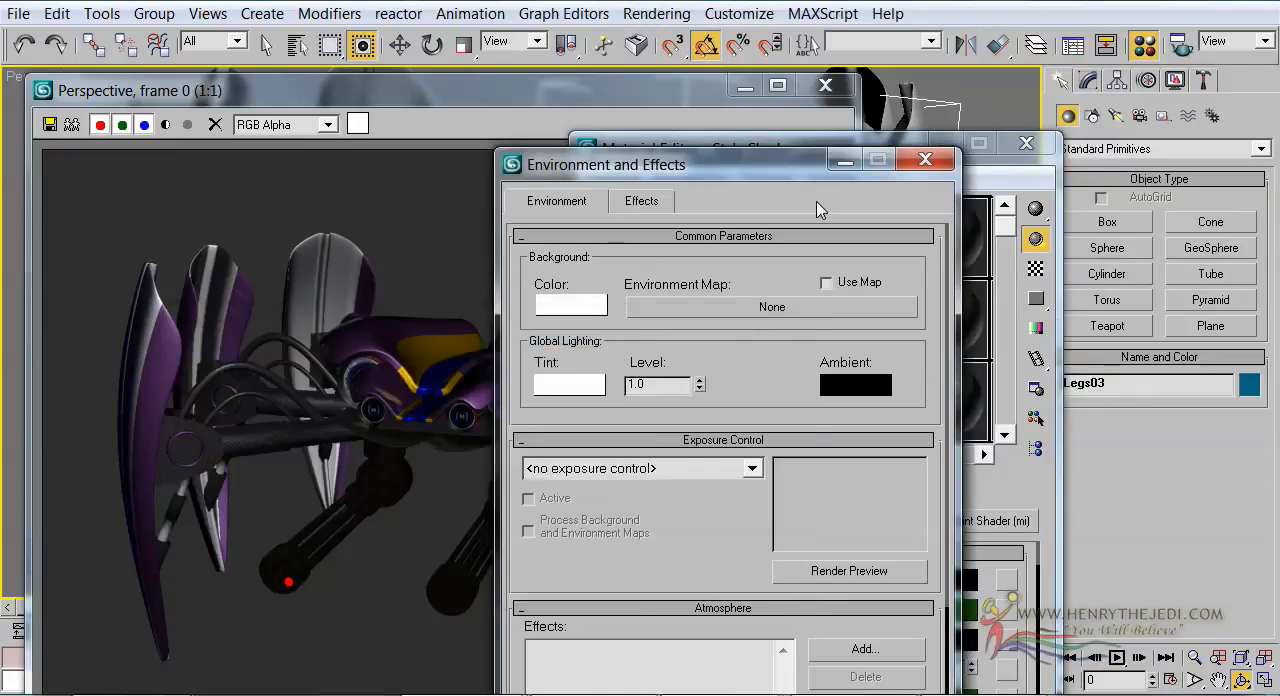
click(845, 160)
Render the perspective view again from the render setup and examine the green spider robot against the white background
click(493, 187)
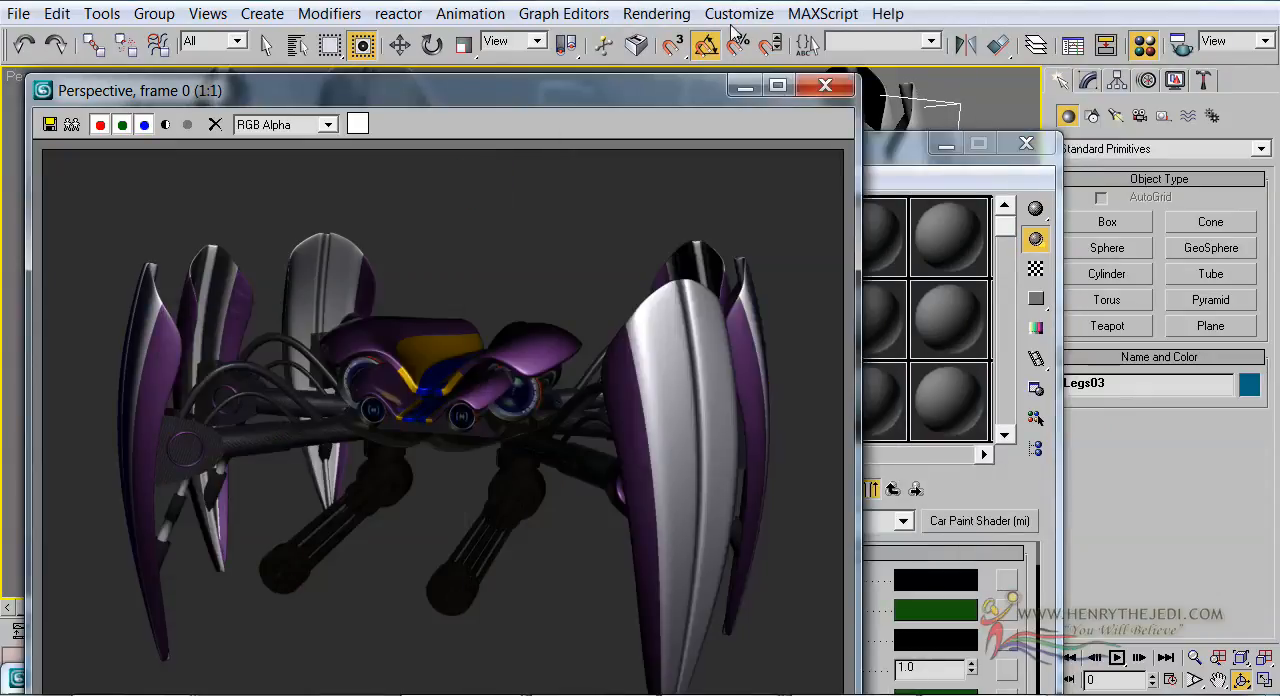
click(656, 13)
click(688, 41)
click(890, 555)
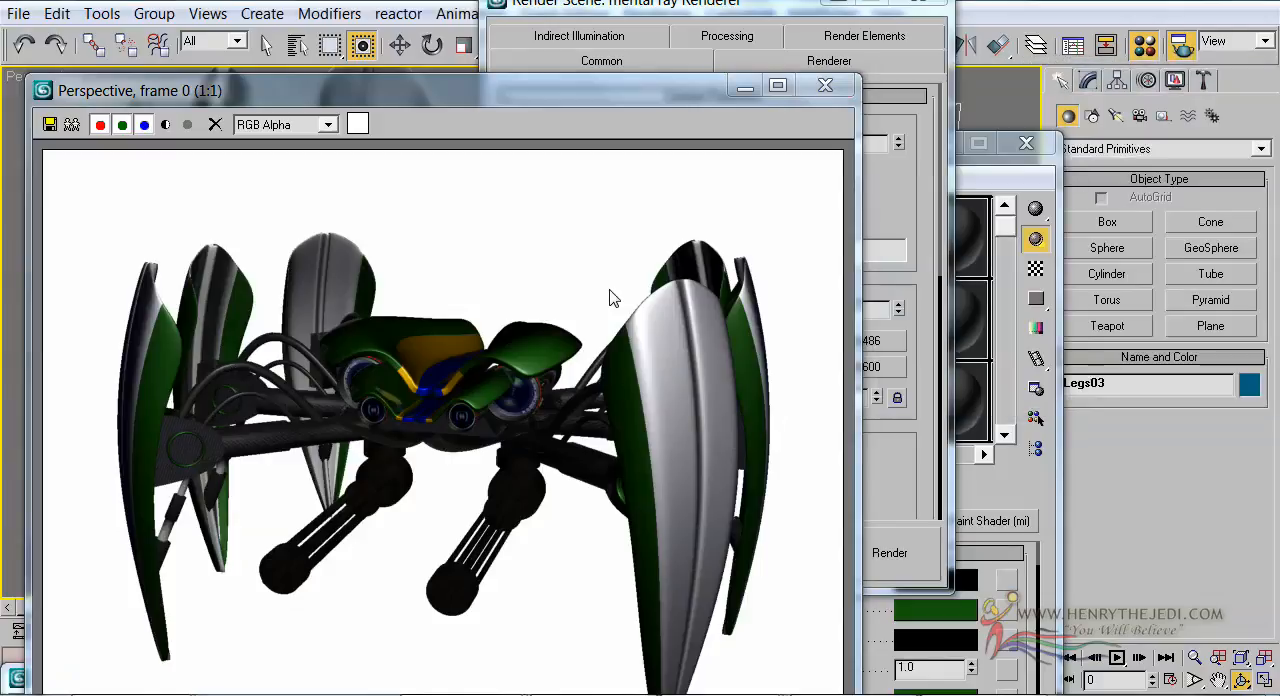
click(399, 336)
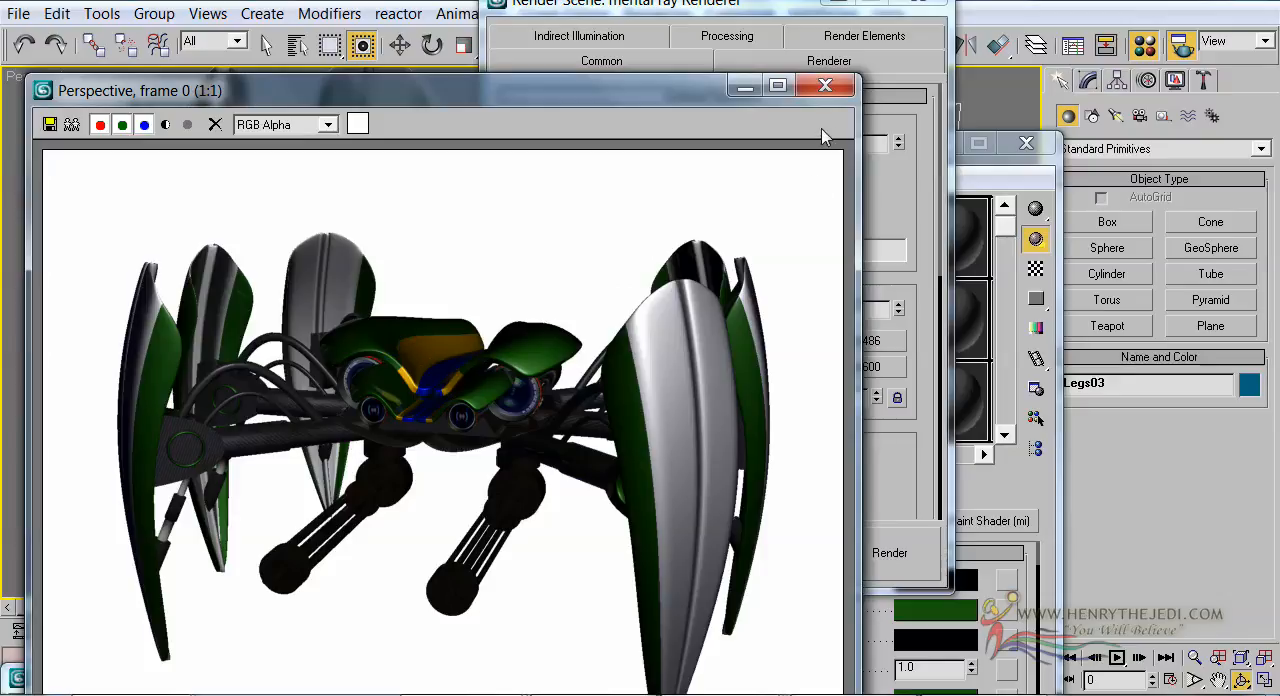
Set the base color of the Style Shader material's Car Paint shader to dark red (130, 0, 0)
click(745, 87)
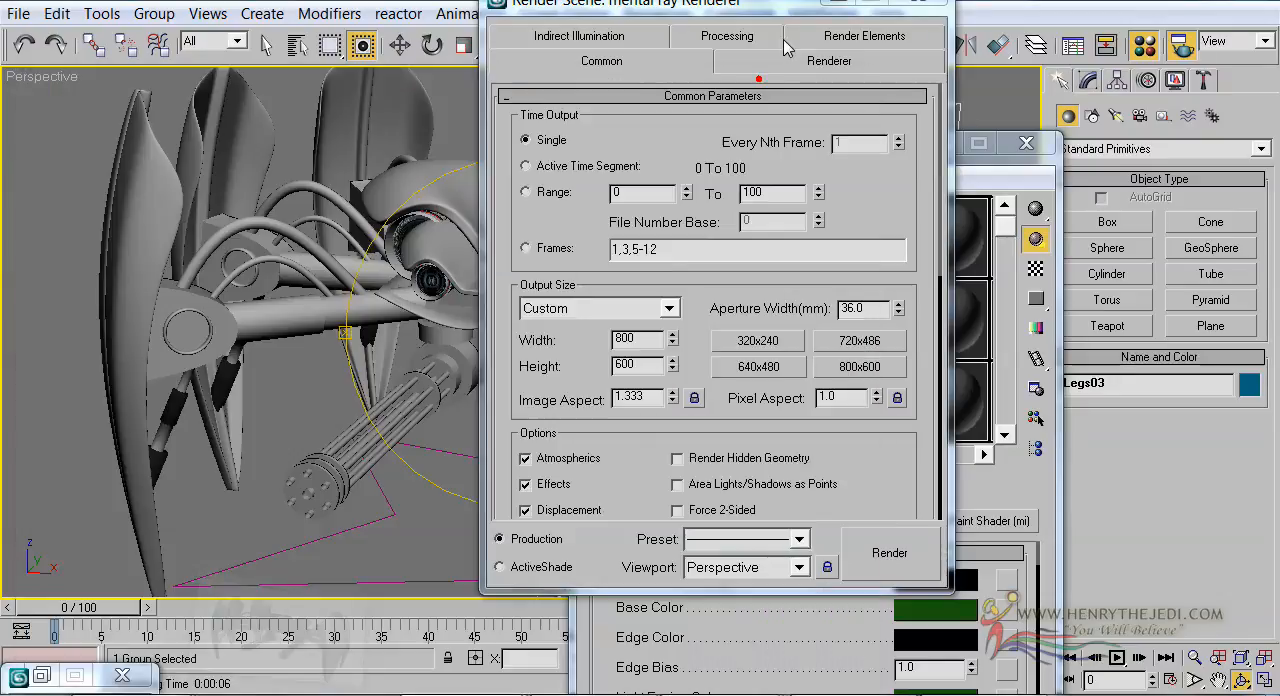
click(838, 2)
alt+middle_drag(455, 302, 518, 280)
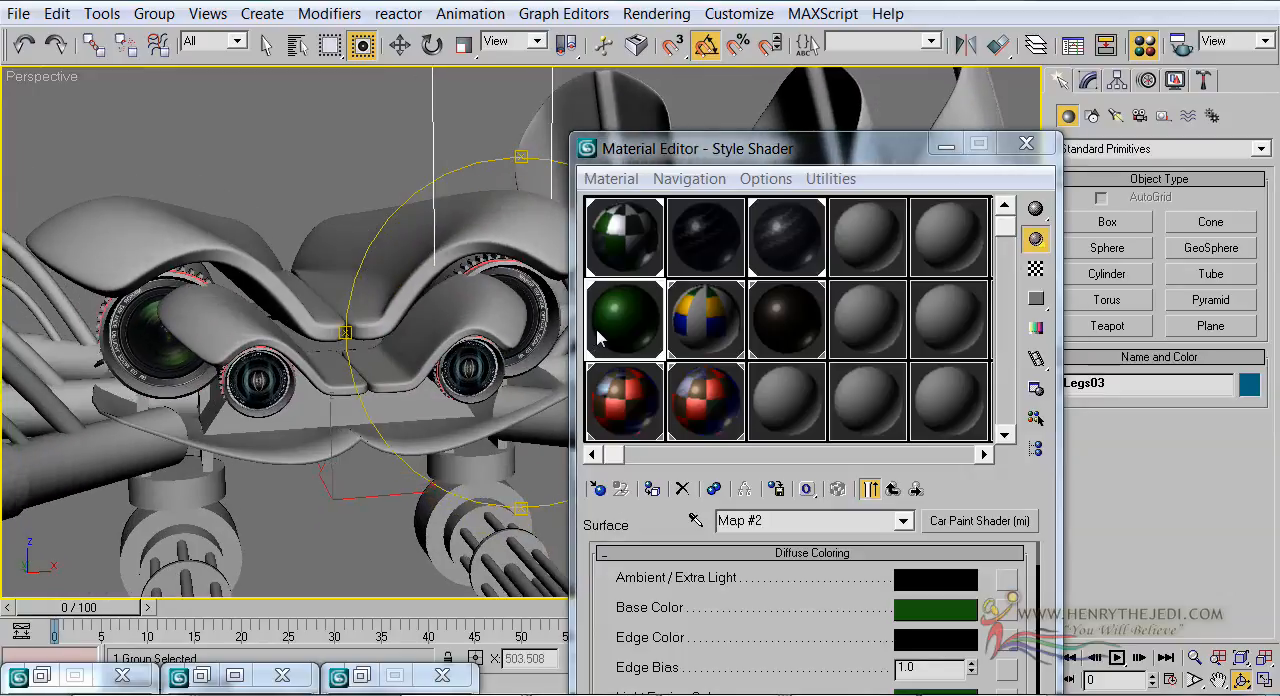
click(598, 340)
click(920, 612)
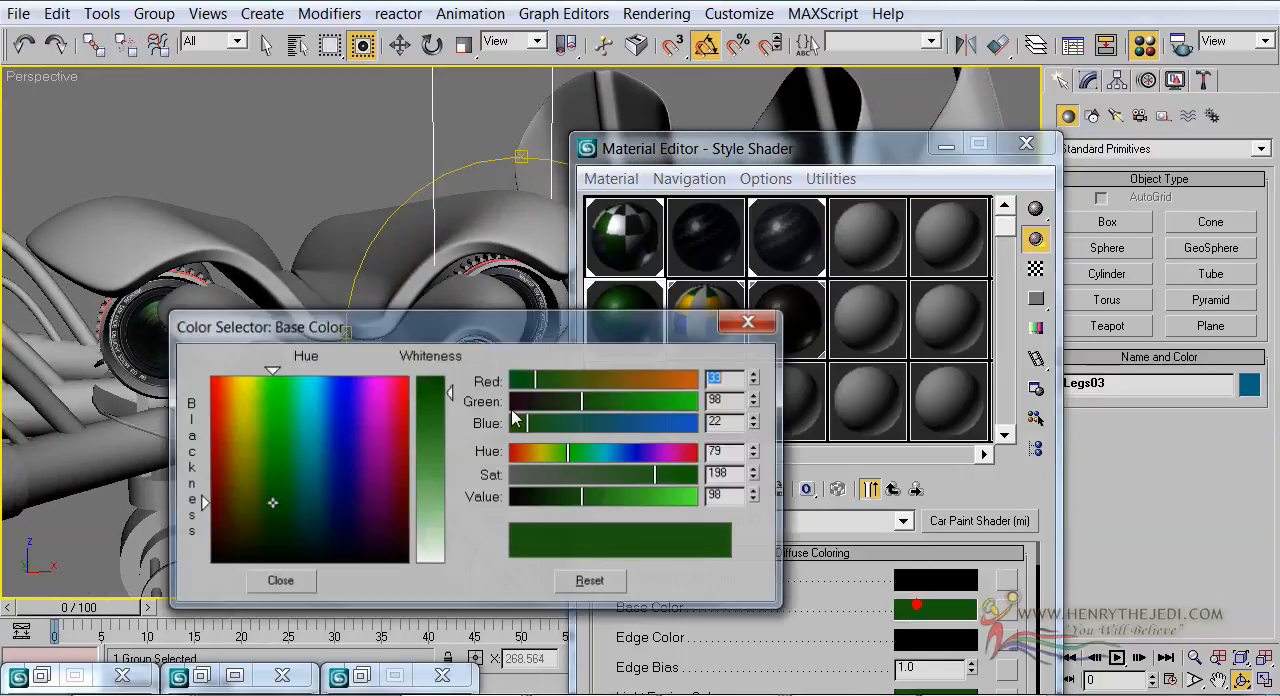
mouse_move(271, 506)
mouse_down()
mouse_move(375, 510)
mouse_move(208, 390)
mouse_move(208, 468)
mouse_up()
drag(425, 397, 425, 377)
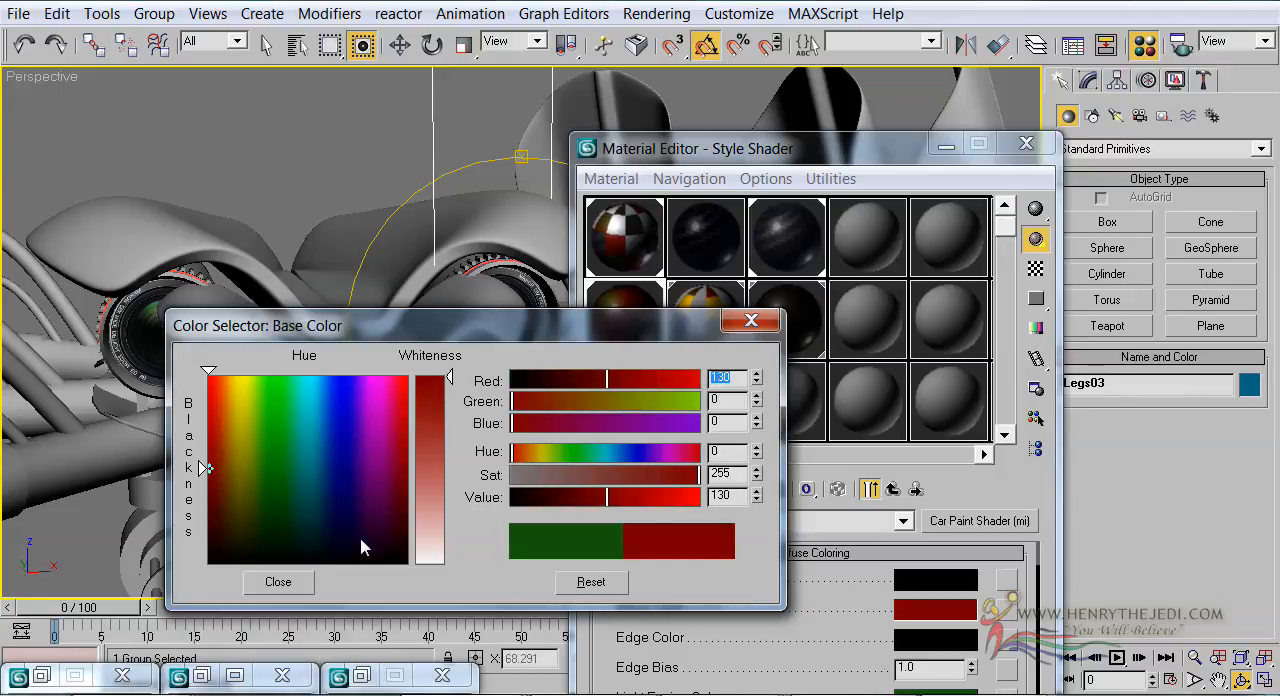
click(297, 580)
Render the perspective view from a slightly angled front view and check the red body and leg panels
drag(457, 417, 523, 304)
scroll(523, 304, down, 2)
scroll(505, 310, up, 3)
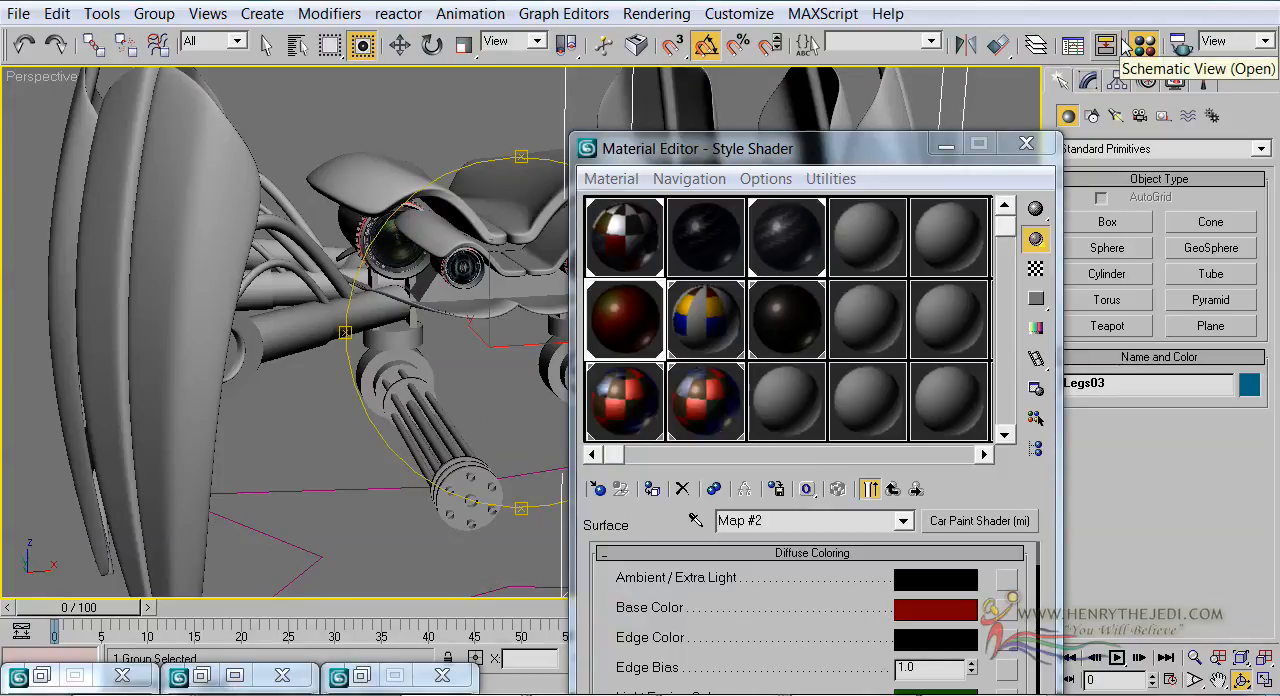
key(F9)
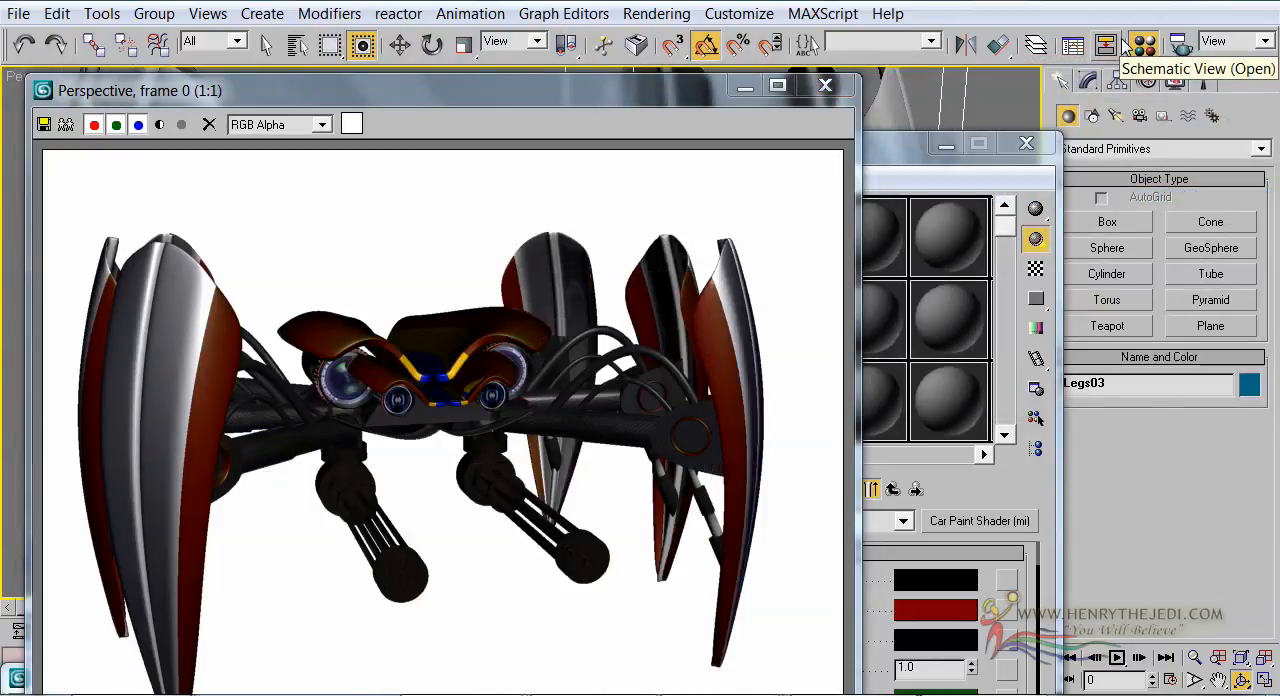
click(825, 85)
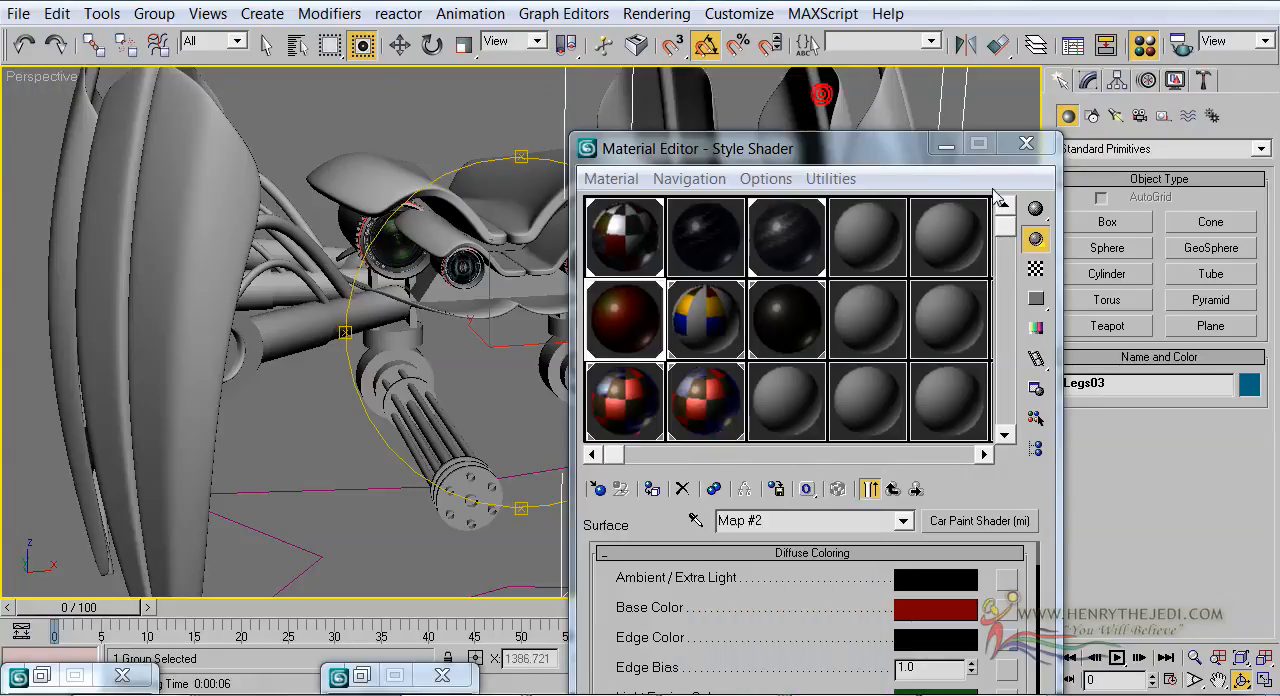
Minimize the Material Editor and render the whole spider robot from a raised rear angle to check its back
click(956, 149)
drag(635, 271, 387, 297)
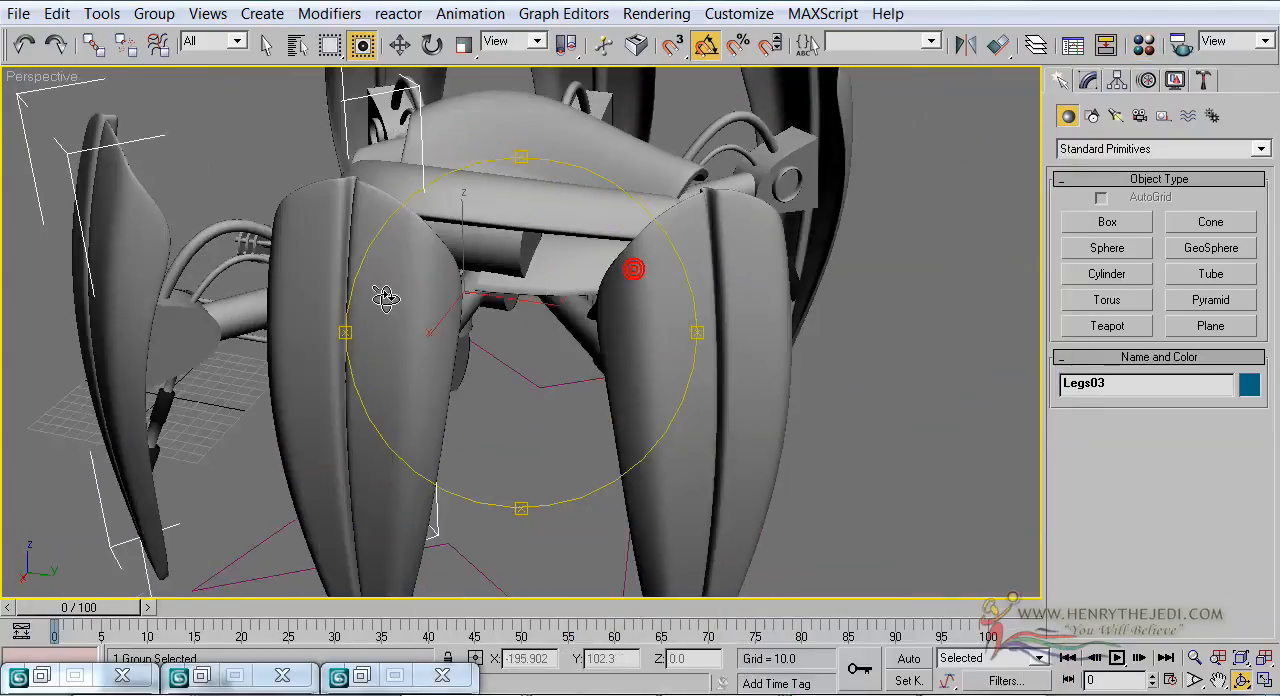
scroll(414, 283, down, 3)
drag(515, 303, 472, 311)
middle_drag(514, 301, 519, 319)
click(1195, 658)
drag(712, 399, 708, 385)
key(shift+q)
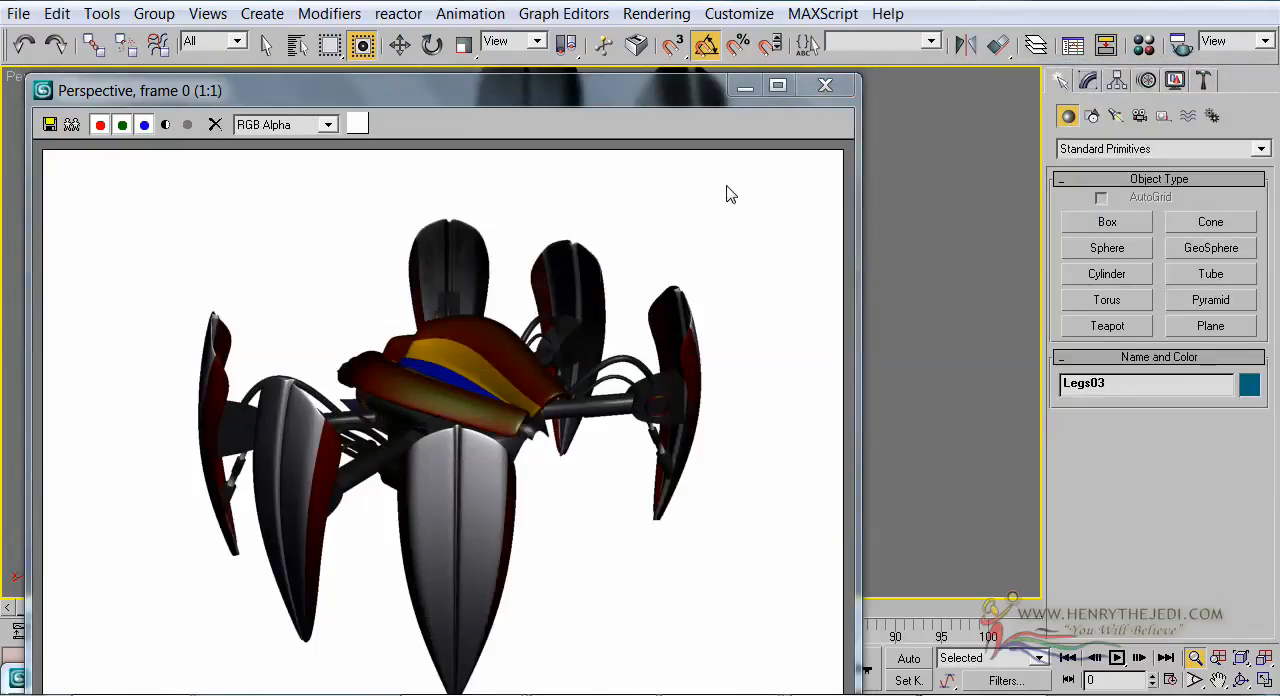
click(823, 86)
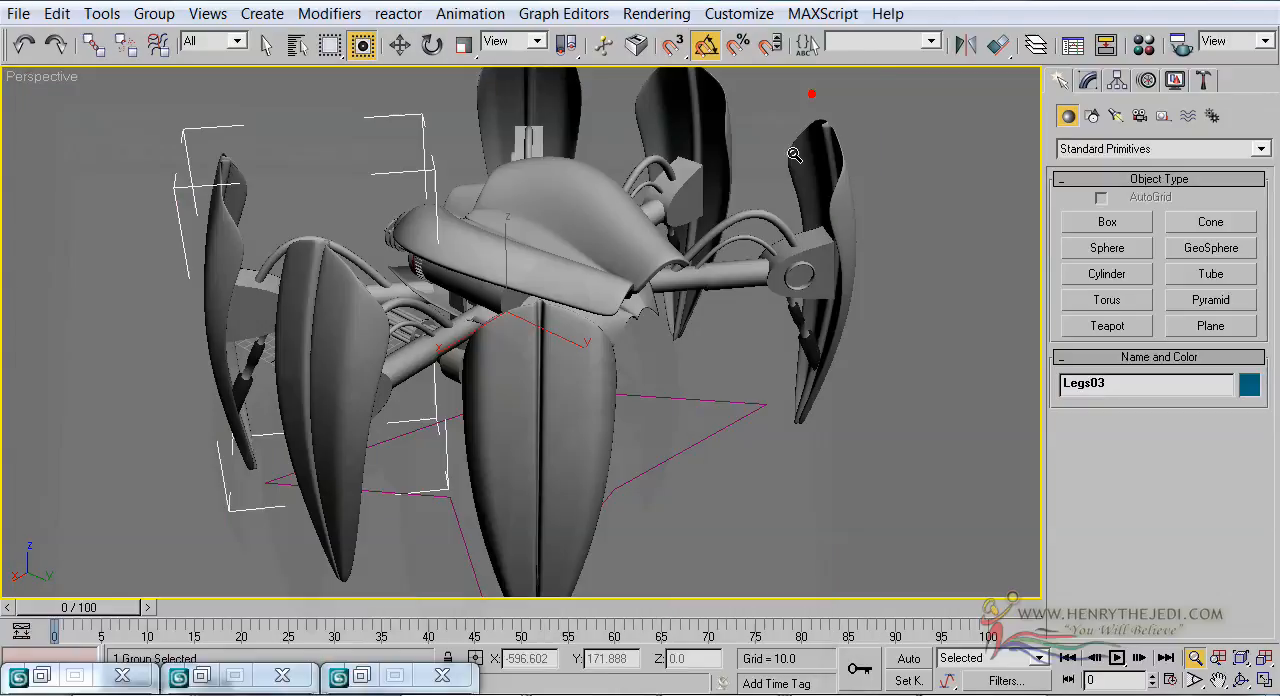
Render a closer, head-on front view of the robot and inspect its eyes, guns and front legs
click(1240, 680)
drag(430, 240, 4, 244)
scroll(512, 295, up, 5)
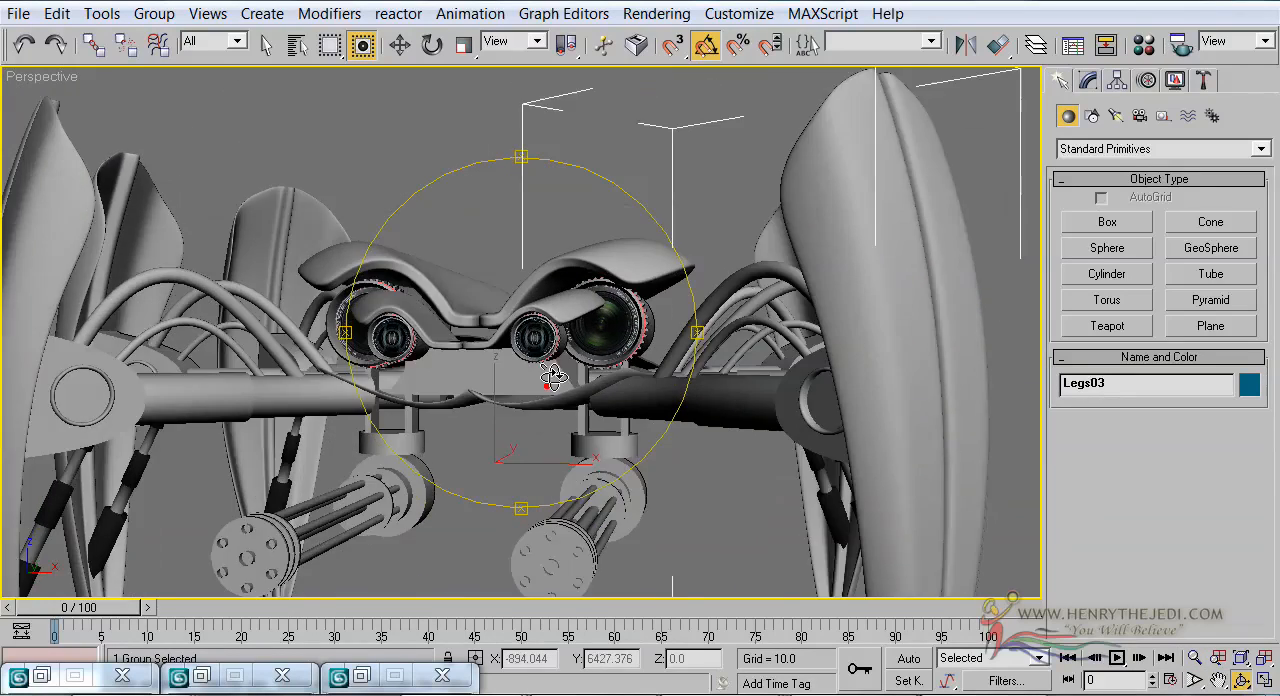
drag(553, 374, 565, 338)
key(shift+q)
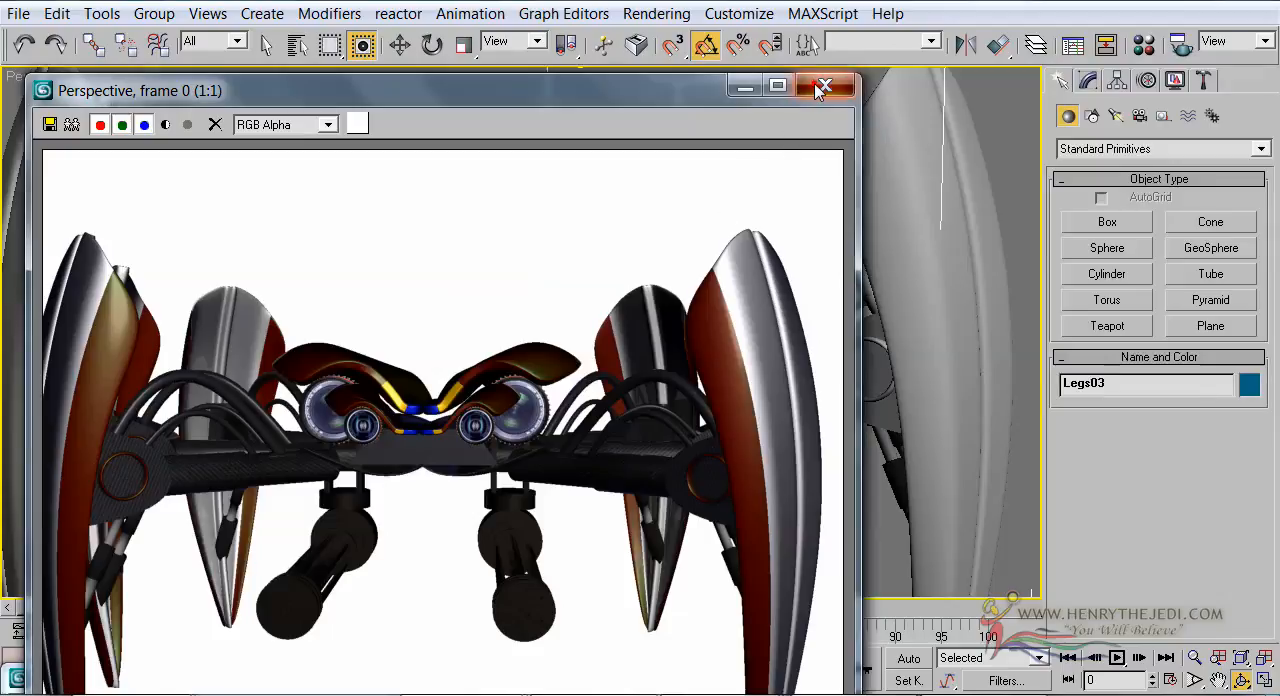
click(822, 88)
Switch to the web browser and look through the tutorials page of henrythejedi.com, including its forum options and tutorial list
scroll(515, 338, up, 2)
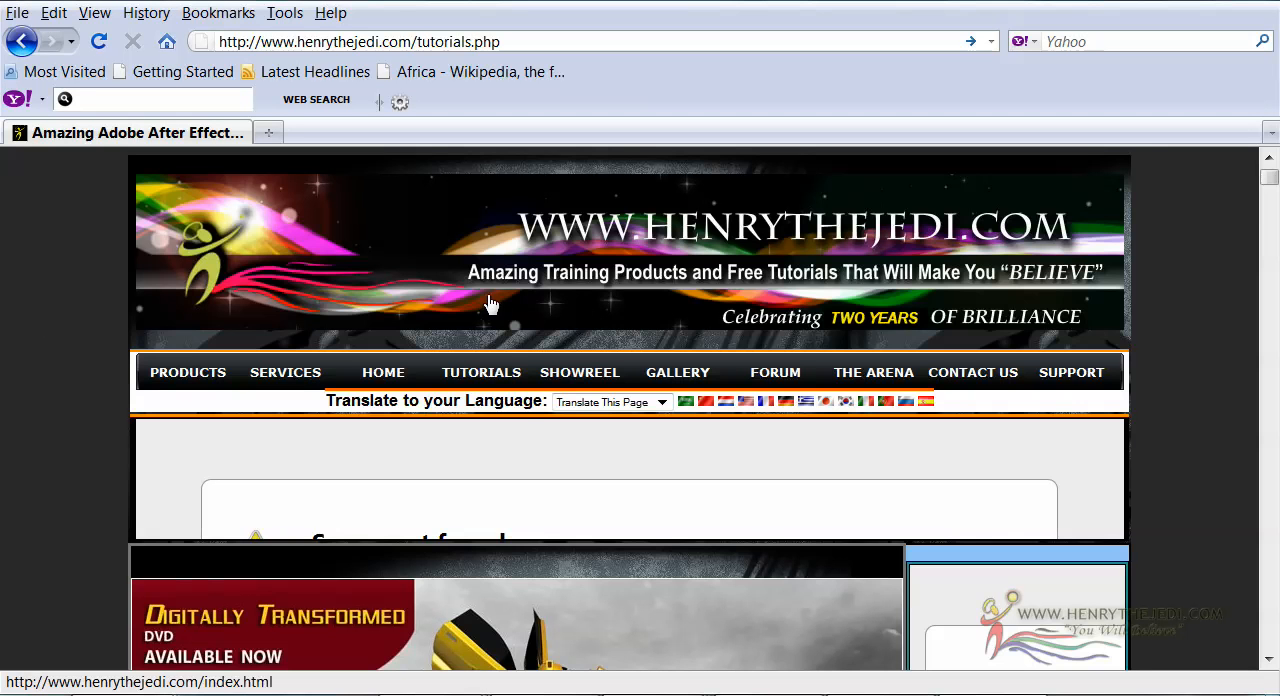
scroll(491, 306, down, 9)
scroll(1003, 342, up, 5)
scroll(1003, 342, up, 5)
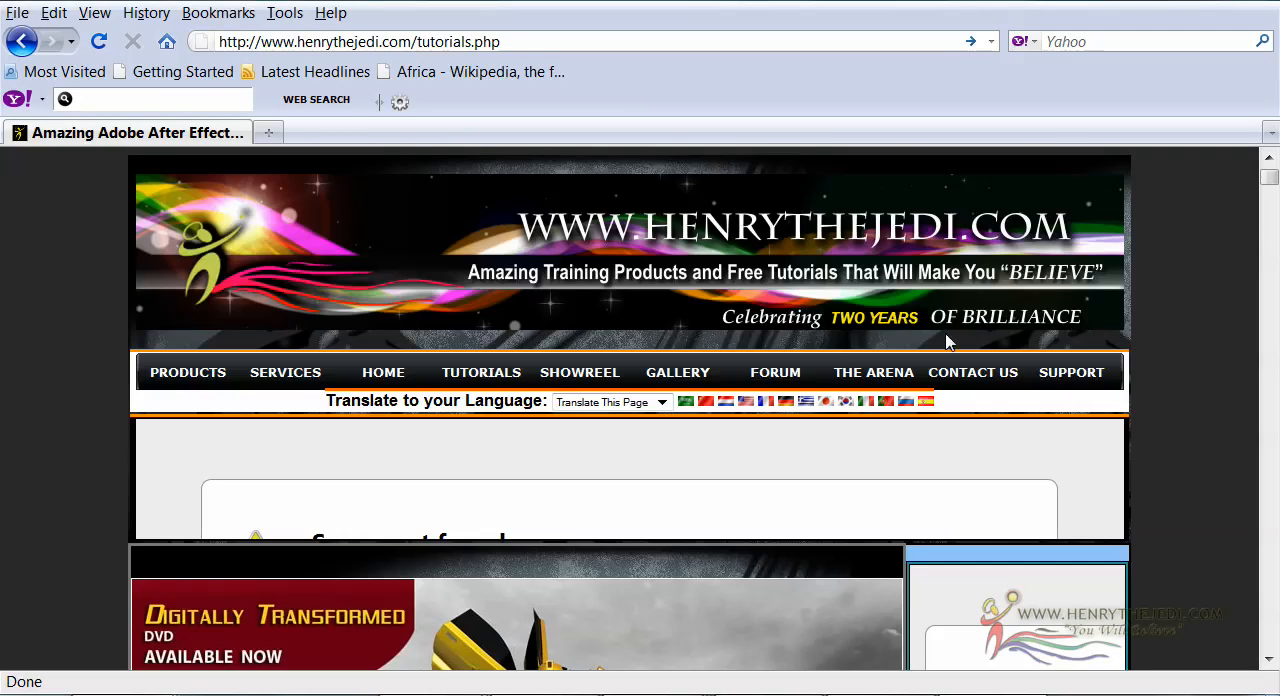
mouse_move(764, 383)
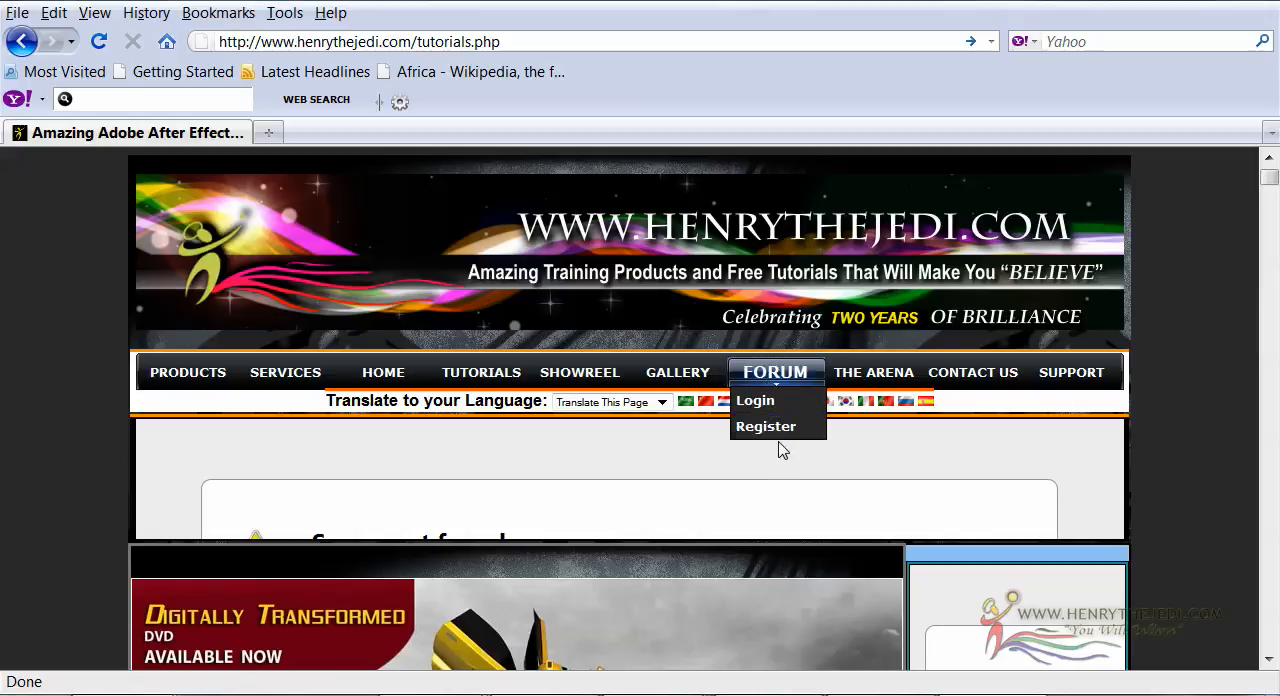
scroll(780, 449, down, 7)
scroll(780, 440, down, 2)
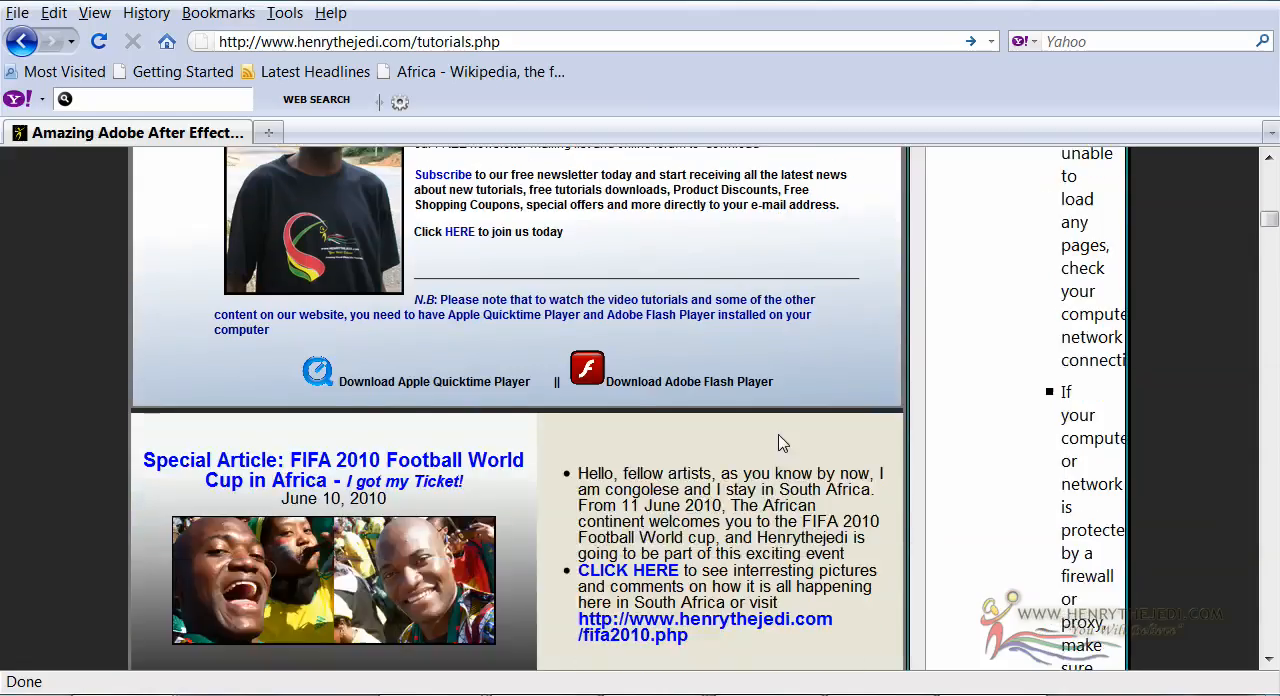
scroll(782, 443, down, 10)
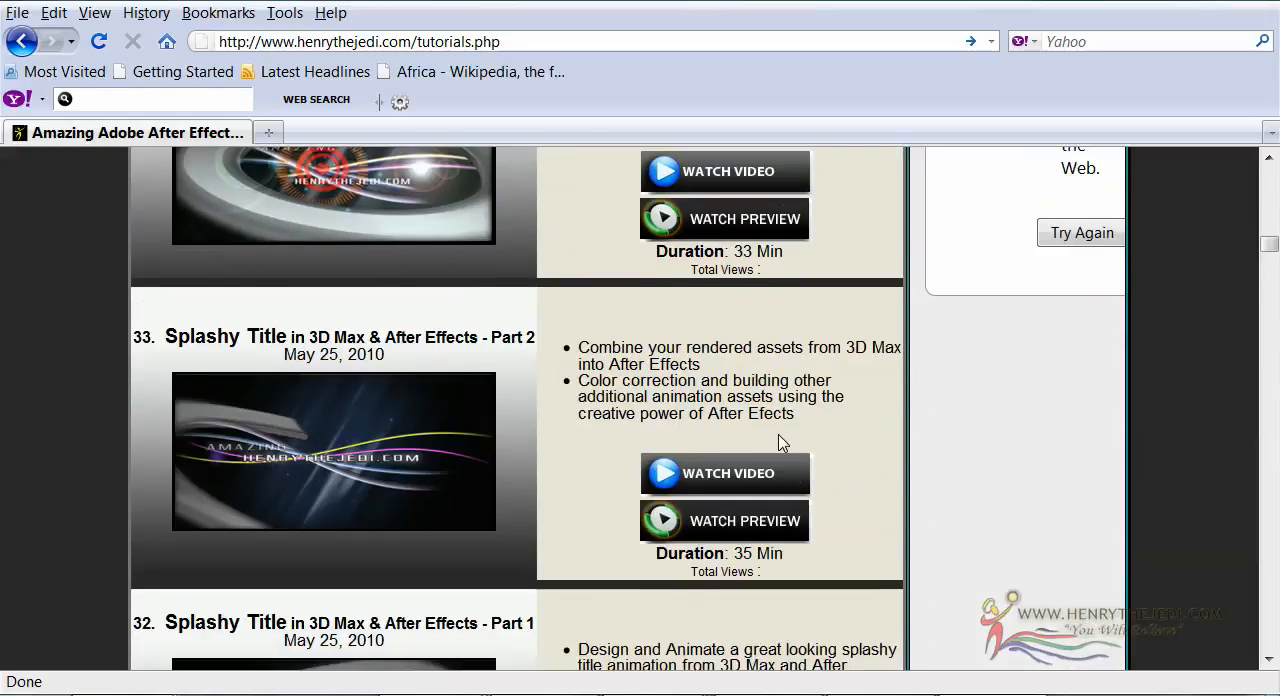
scroll(770, 437, down, 9)
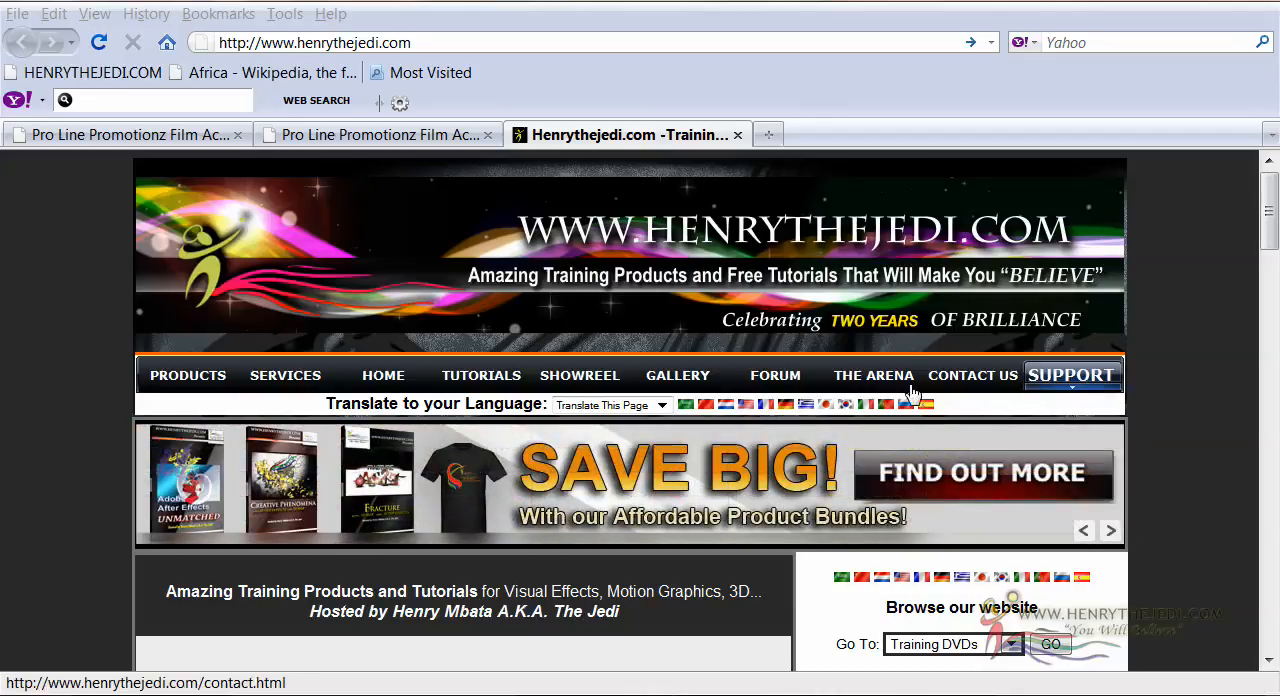
click(662, 405)
click(664, 405)
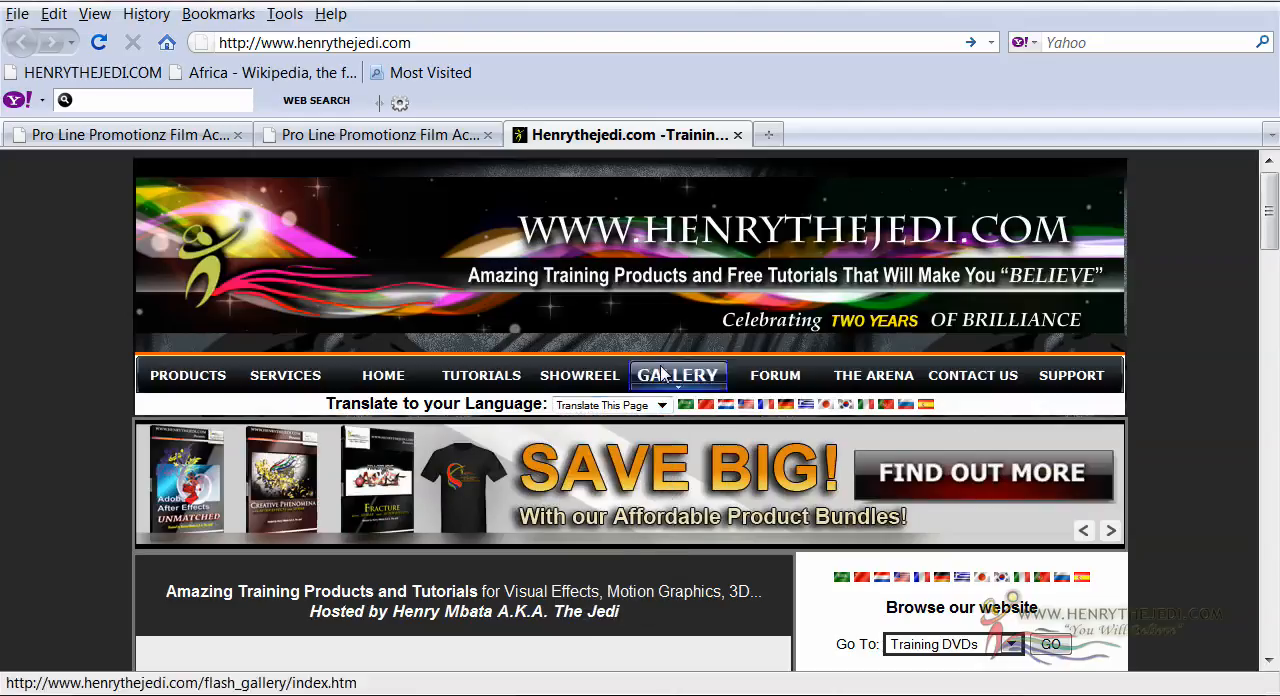
click(668, 406)
click(668, 407)
click(663, 405)
click(668, 408)
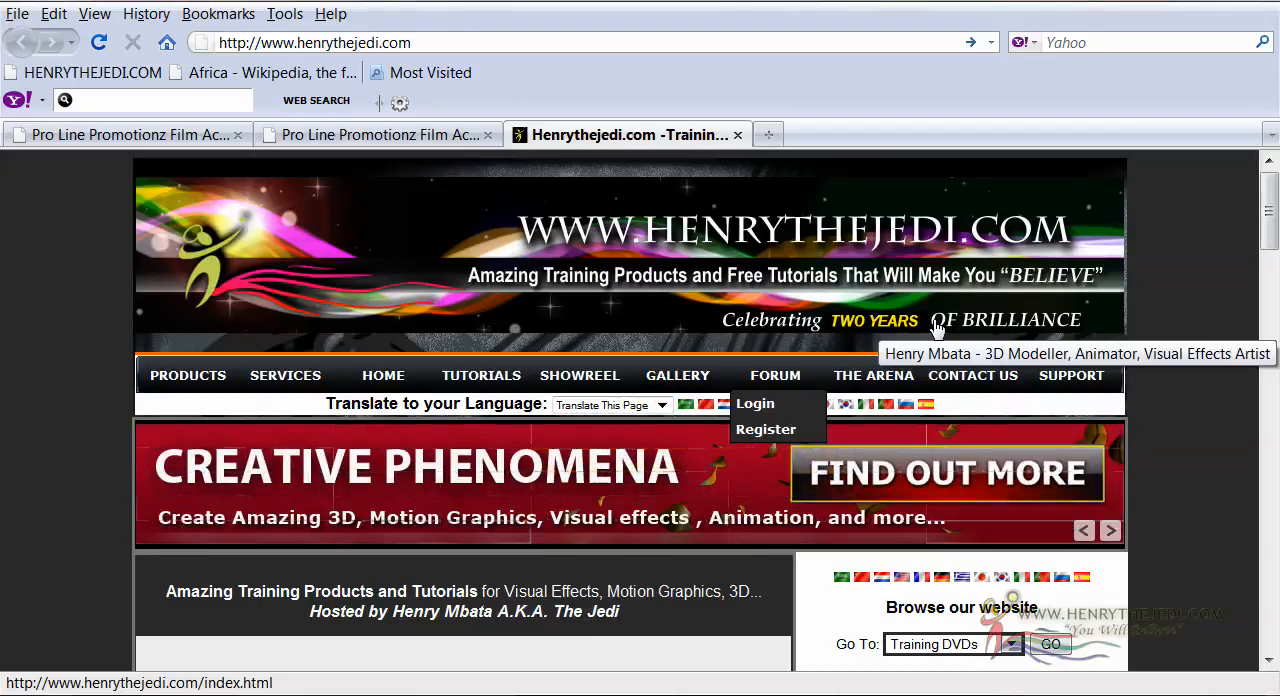
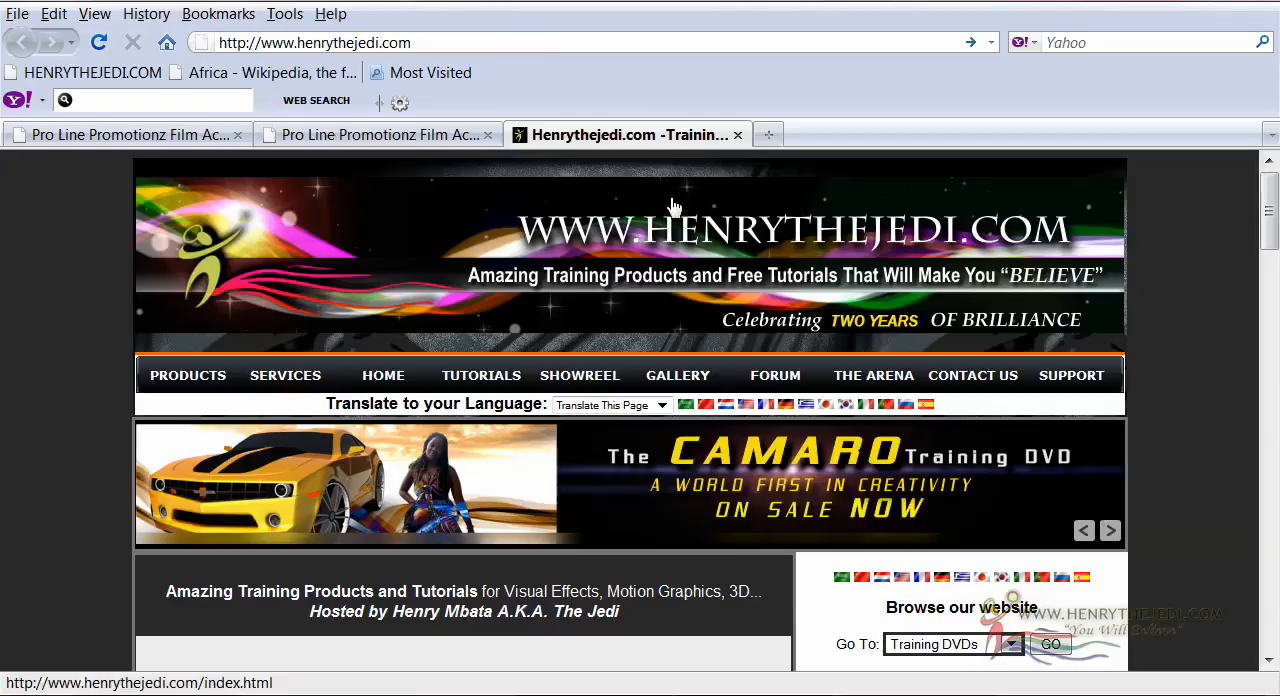
Show the Pro Line Promotionz Film Academy page about its mission
click(400, 136)
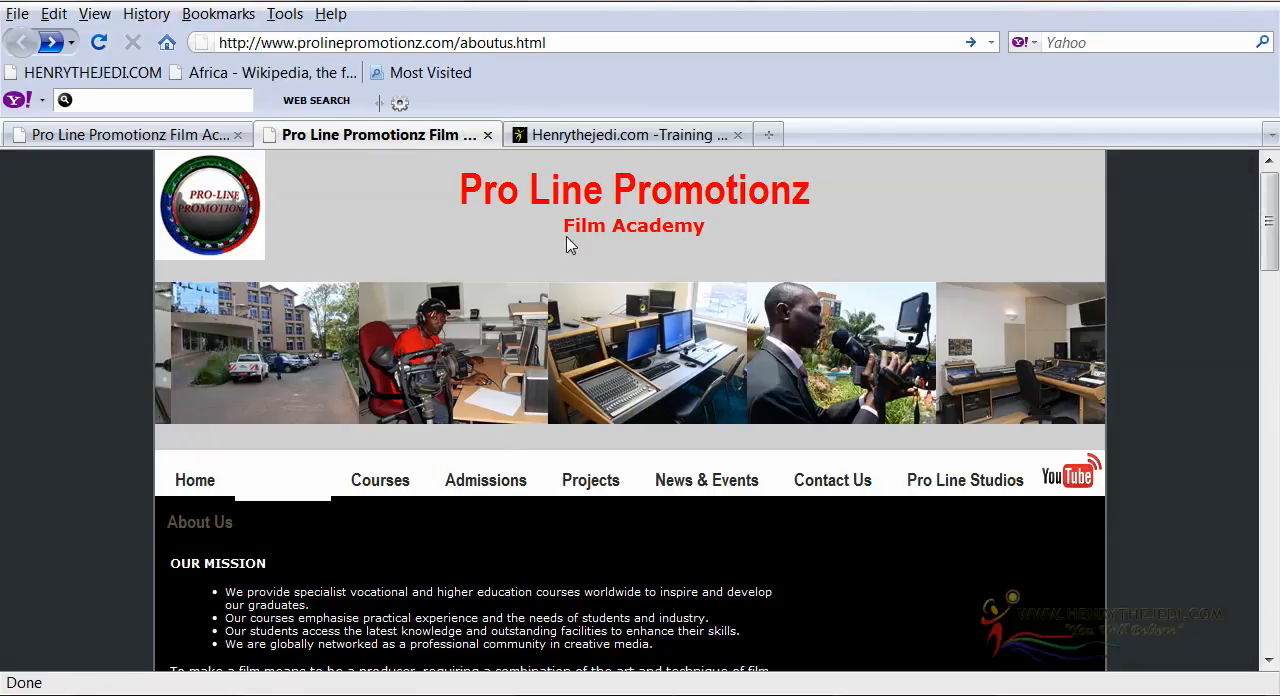